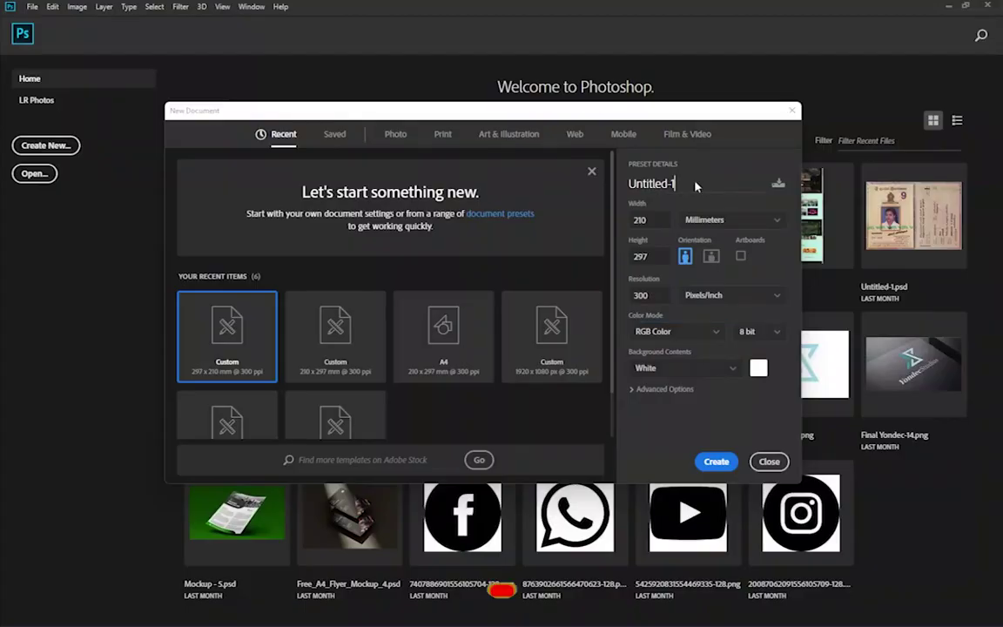
Step: Select the document name in the 210 × 297 mm, 300 ppi white New Document preset
double_click(694, 184)
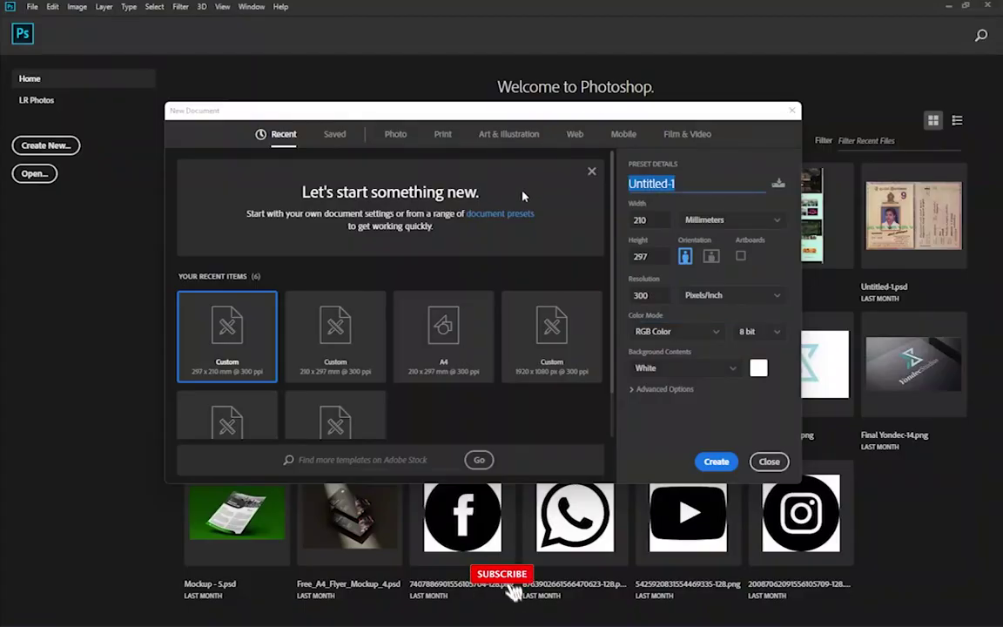
Step: Name the white A4 portrait document 'Flyer Design 3' and create it
type("Flyer Des")
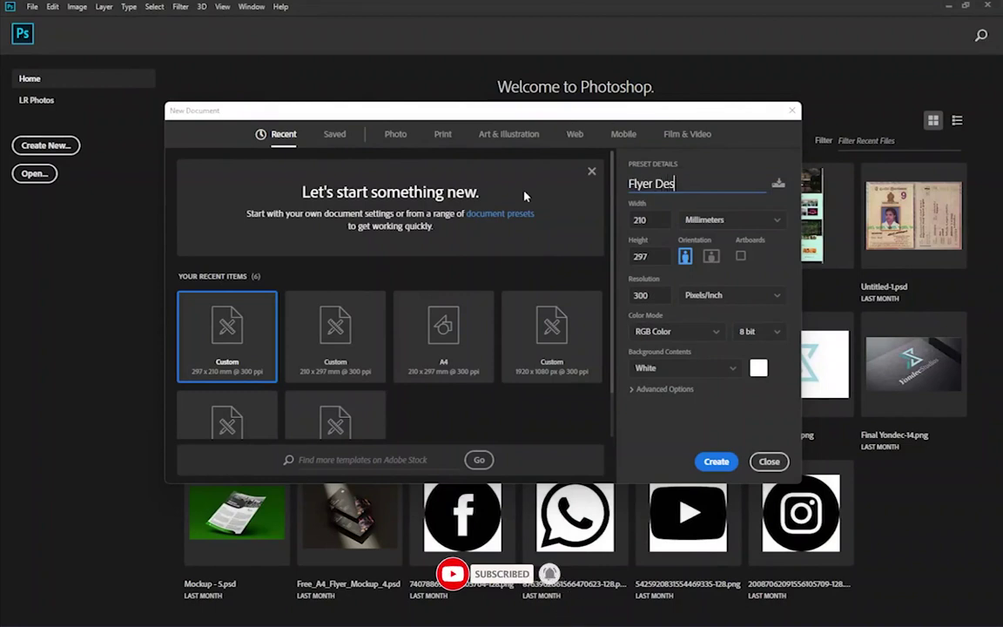
type("ign 3")
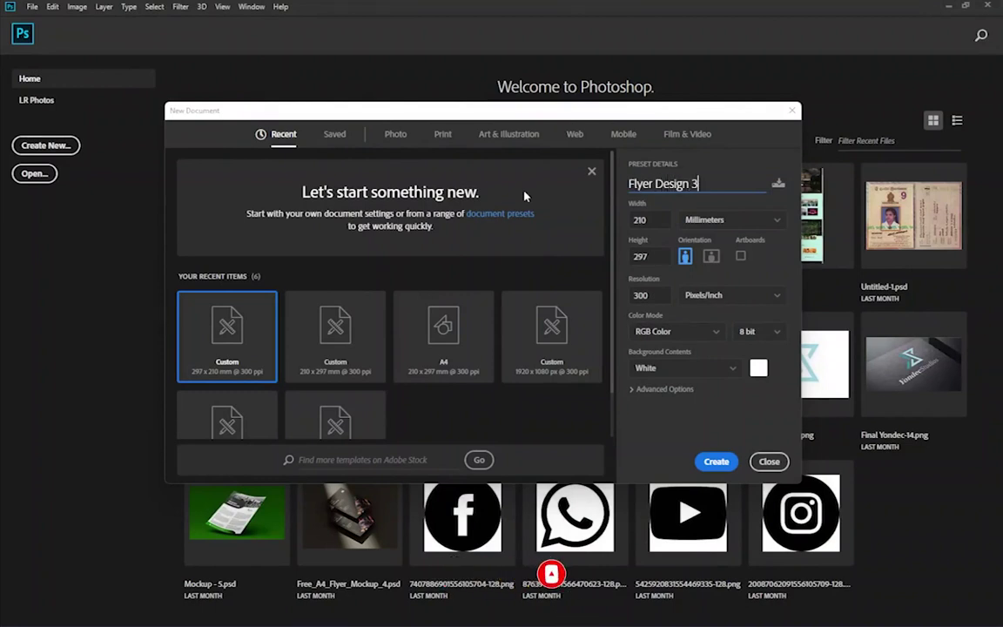
key("Return")
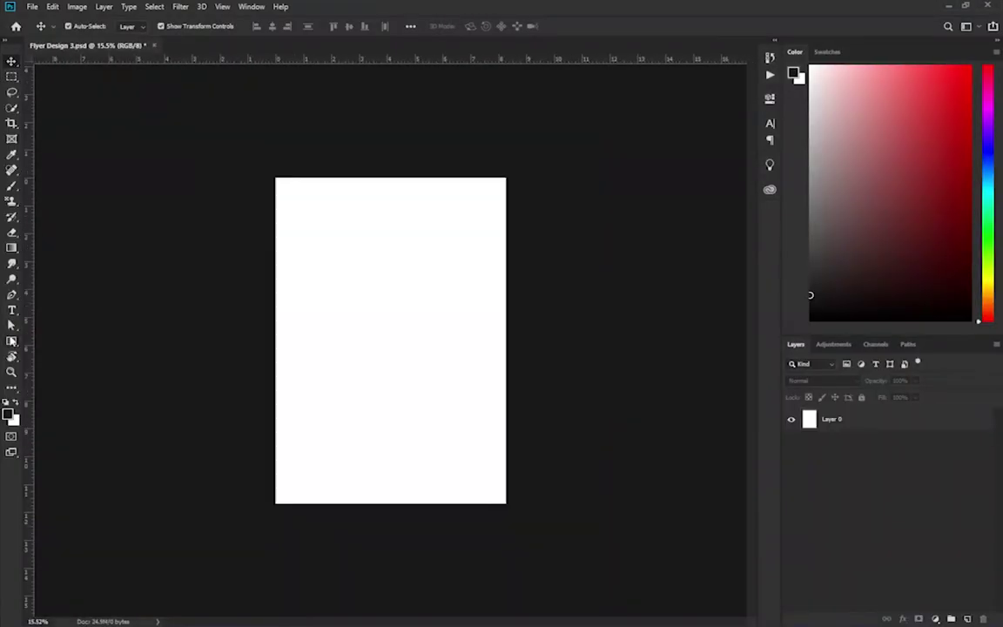
left_click(11, 340)
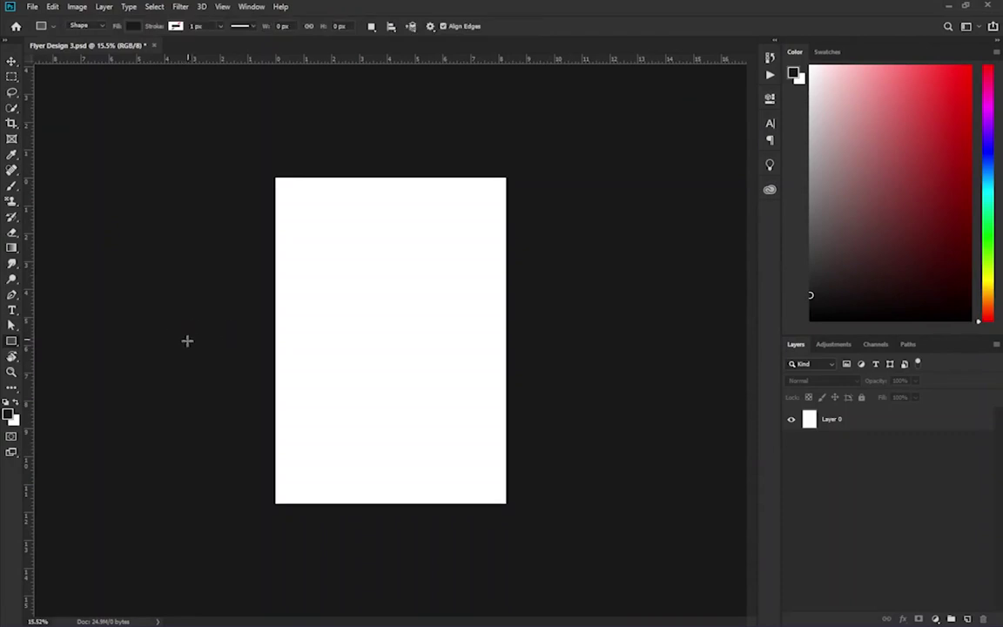
Step: Draw a large dark rectangle over the lower part of the page
left_click_drag(181, 347, 541, 543)
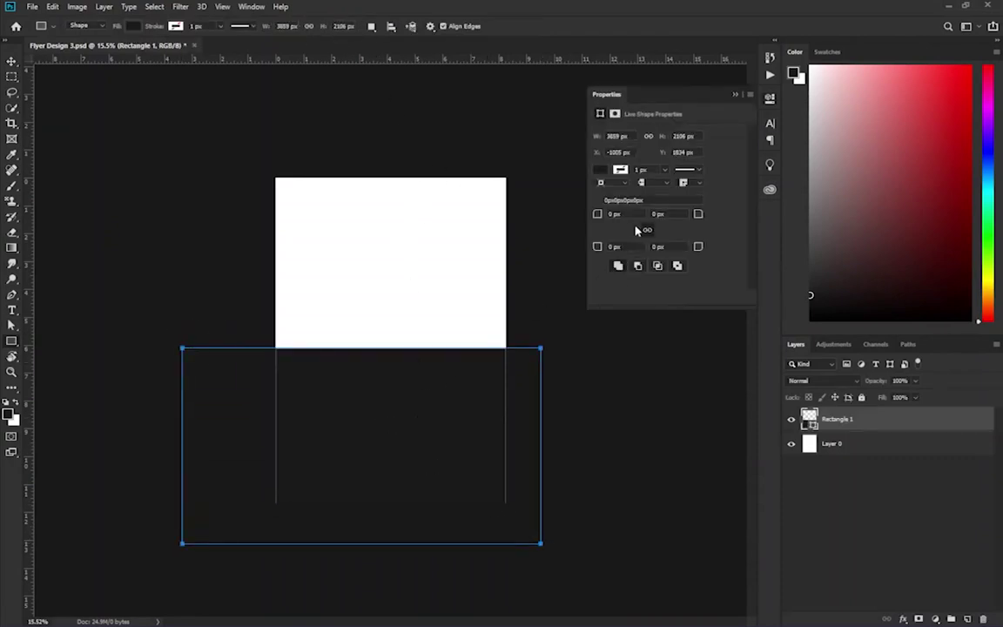
left_click(540, 303)
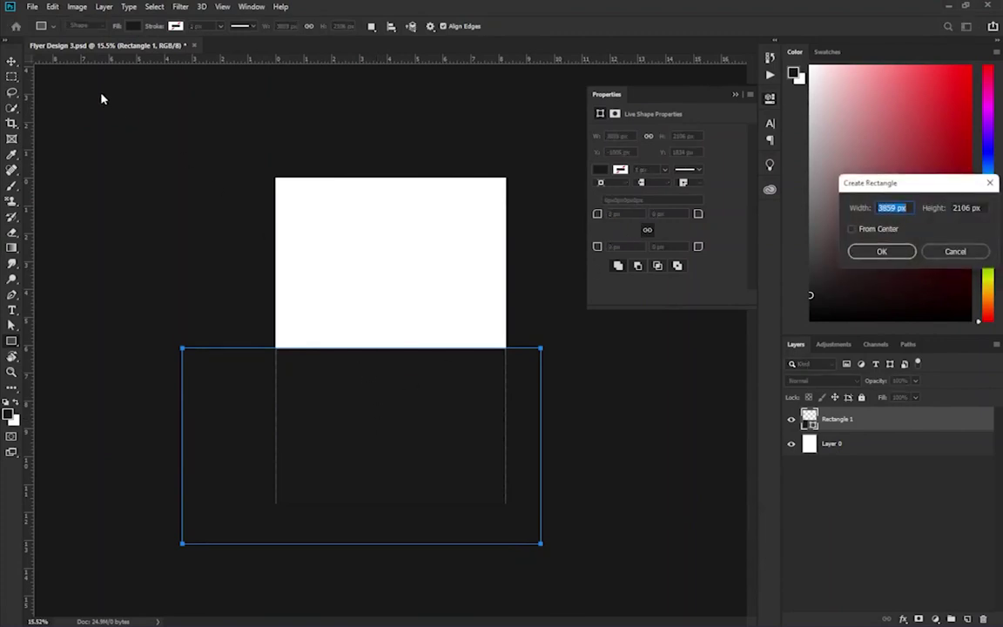
left_click(734, 95)
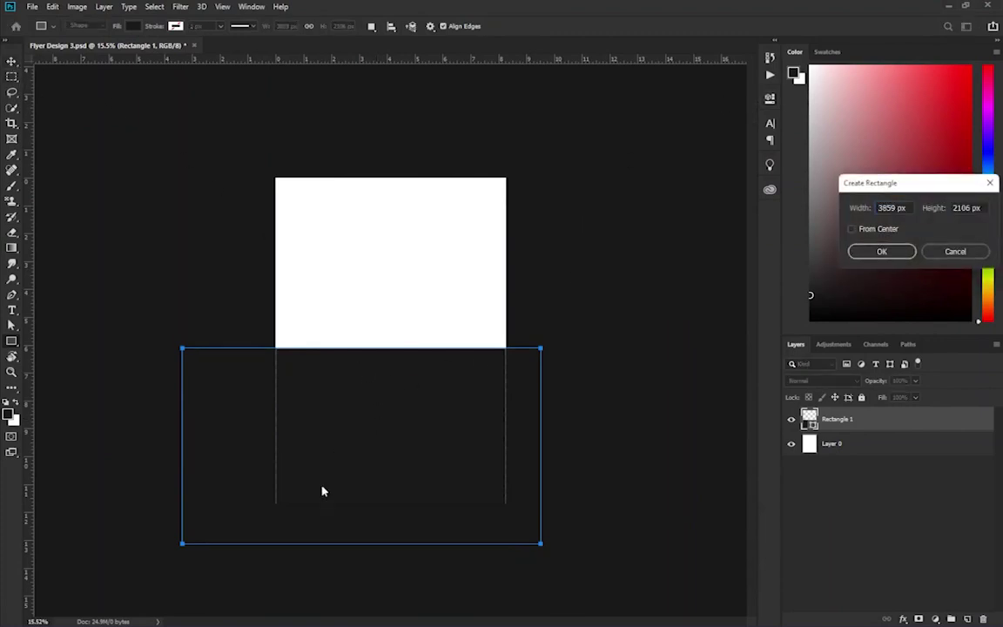
left_click(888, 252)
left_click(326, 421)
left_click(908, 253)
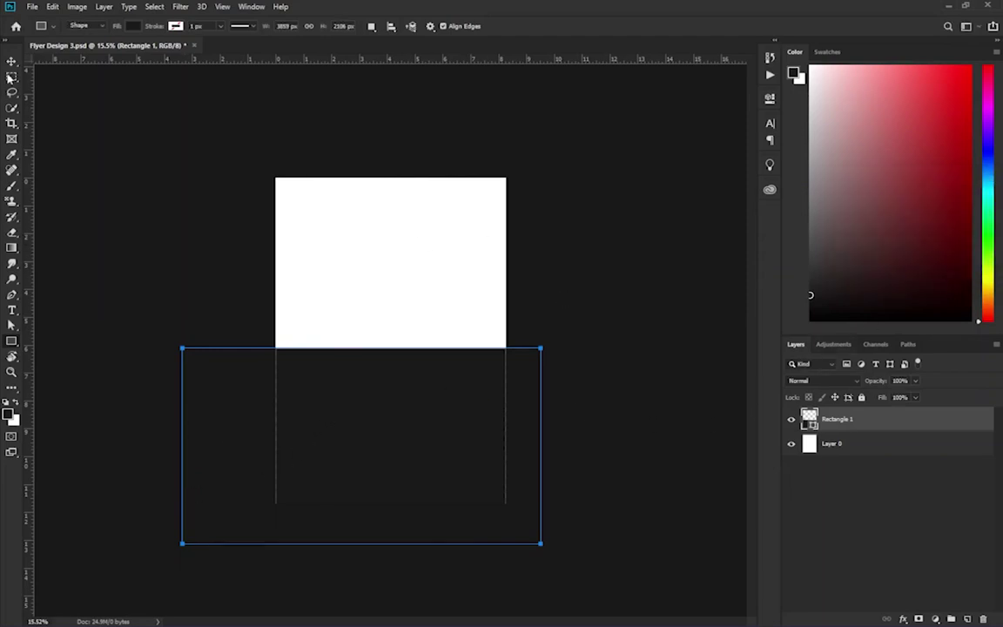
Step: Try rotating and duplicating the dark rectangle, then undo back to the unrotated shape
key("ctrl+t")
left_click_drag(349, 422, 331, 391)
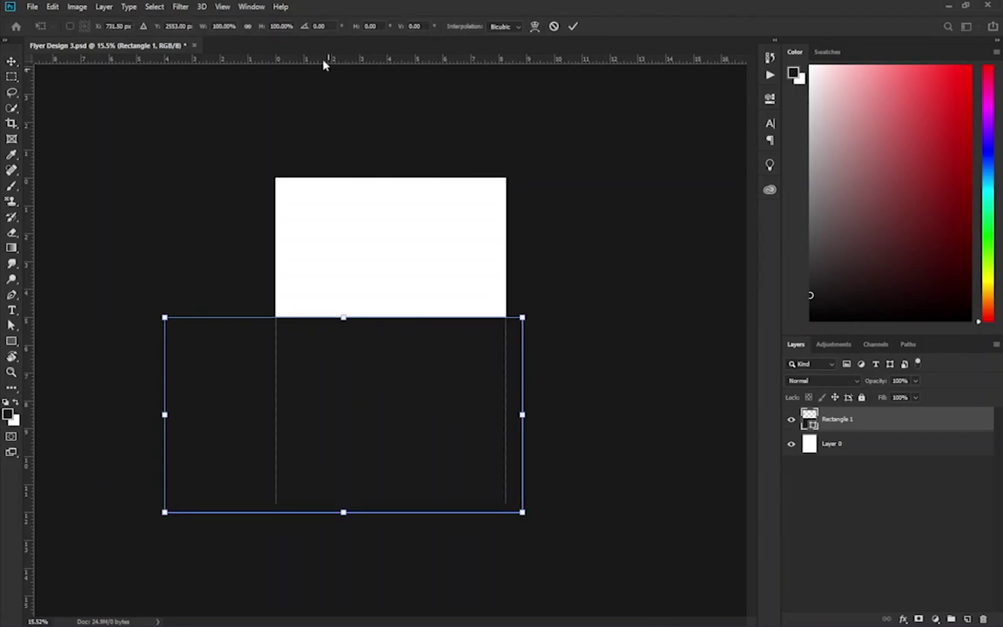
type("50")
left_click_drag(369, 402, 314, 435)
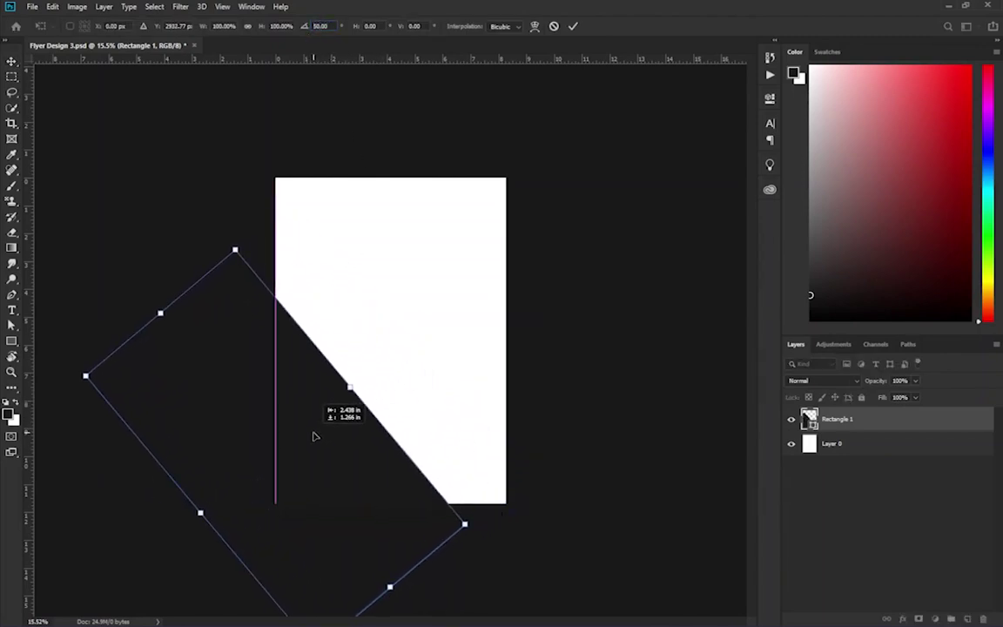
left_click(888, 443)
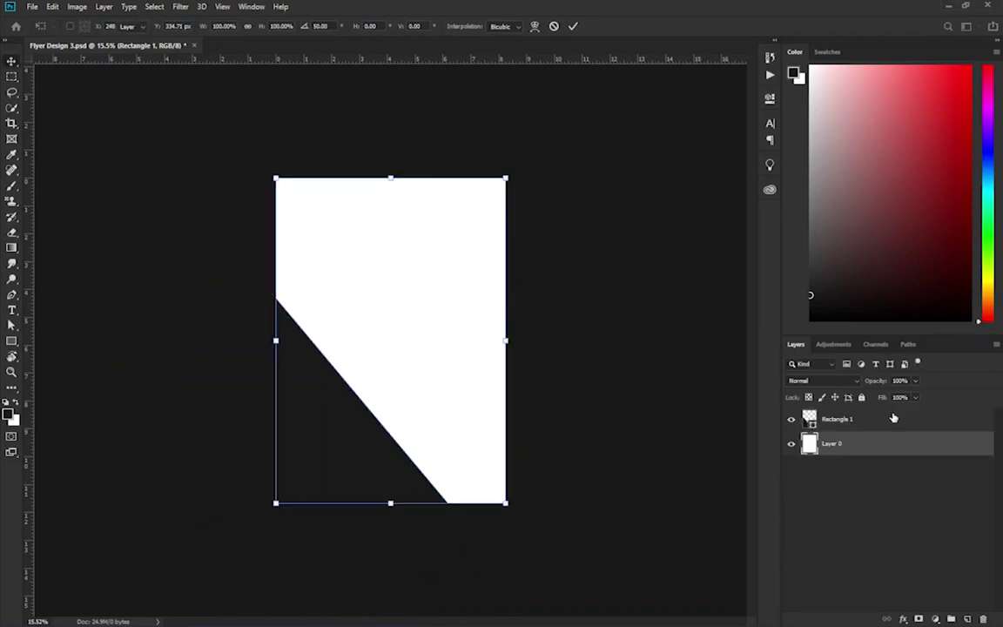
left_click(892, 418)
mouse_move(317, 478)
left_mouse_down()
mouse_move(541, 196)
mouse_move(577, 193)
left_mouse_up()
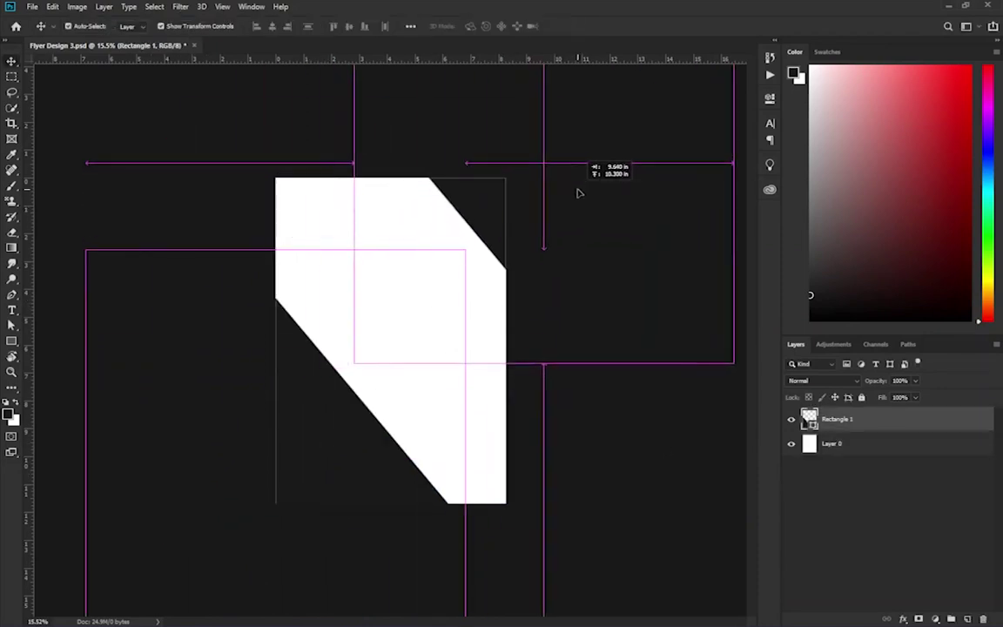
key("ctrl+z")
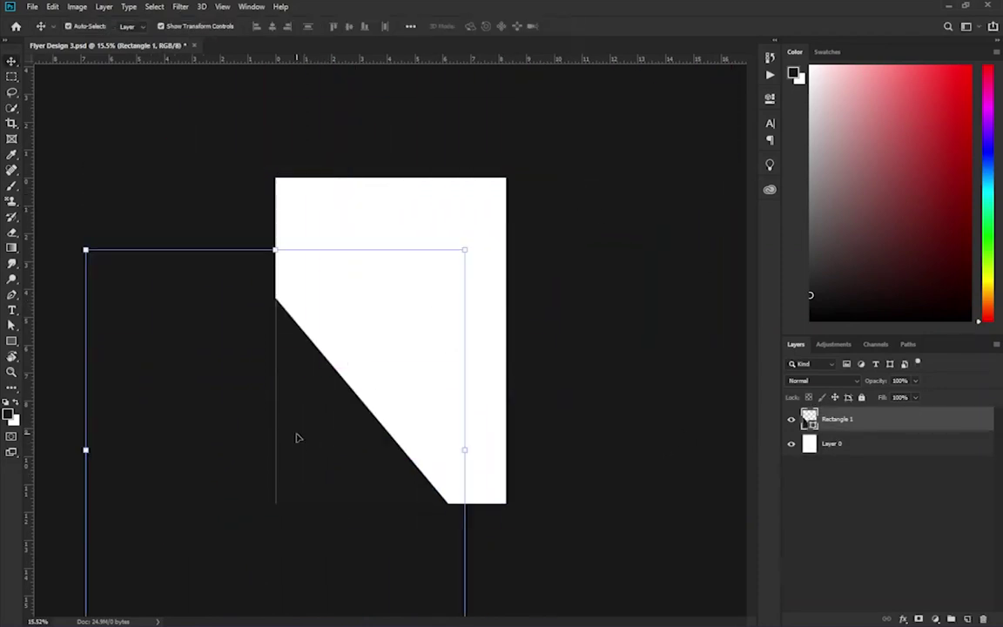
key("ctrl+t")
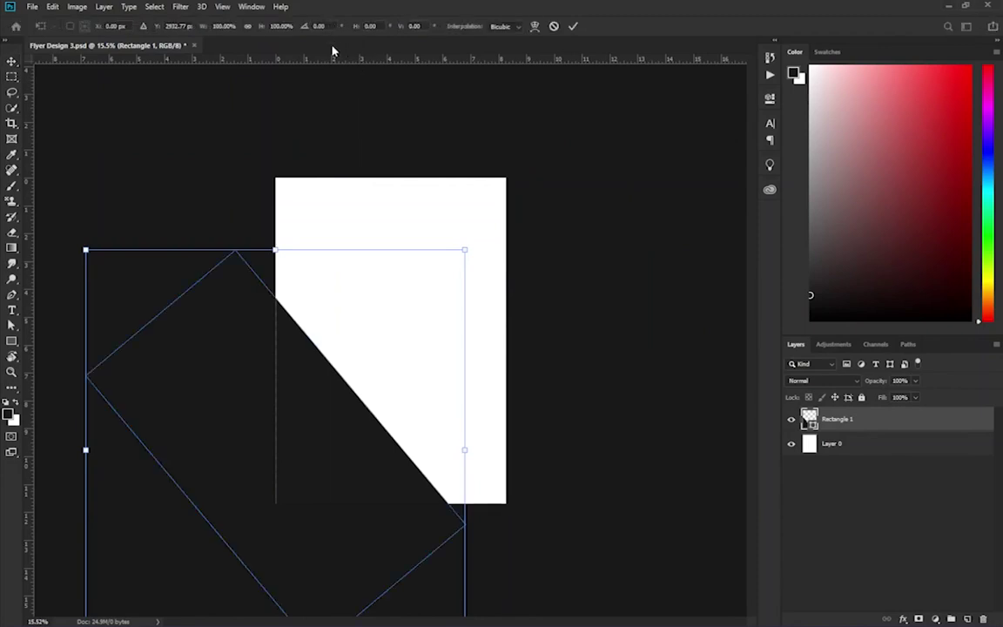
key("Escape")
key("ctrl+z")
key("ctrl+z")
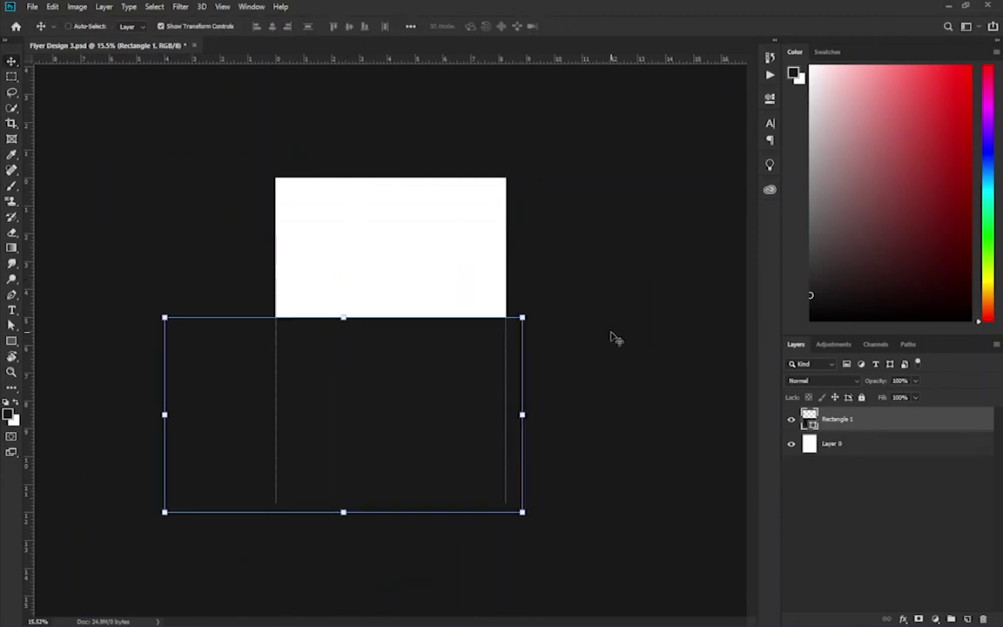
Step: Rotate the dark rectangle 45° with Free Transform
key("ctrl+t")
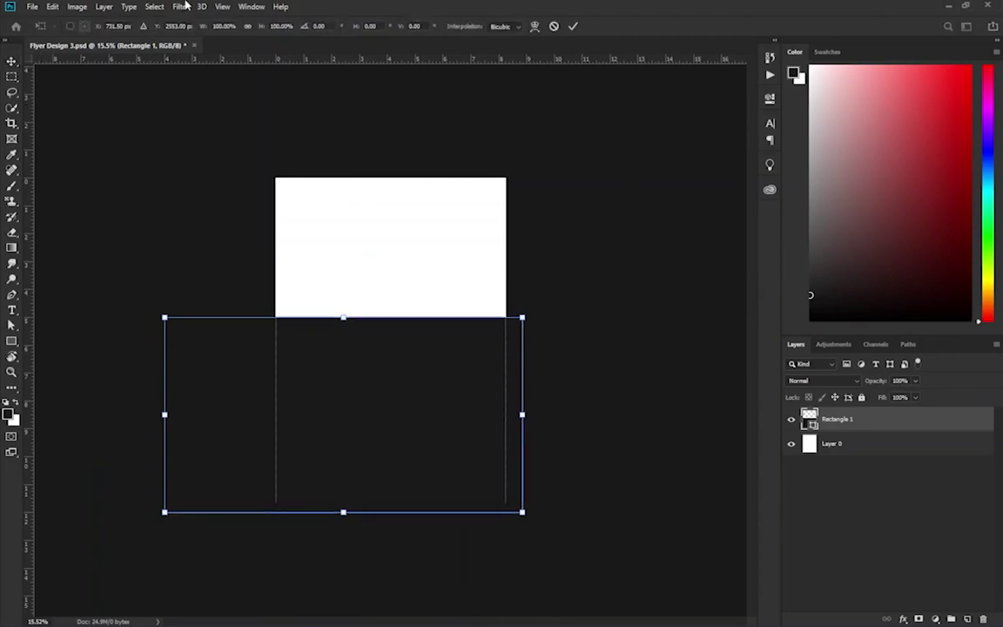
left_click(316, 26)
type("12")
key("Return")
key("BackSpace")
type("45")
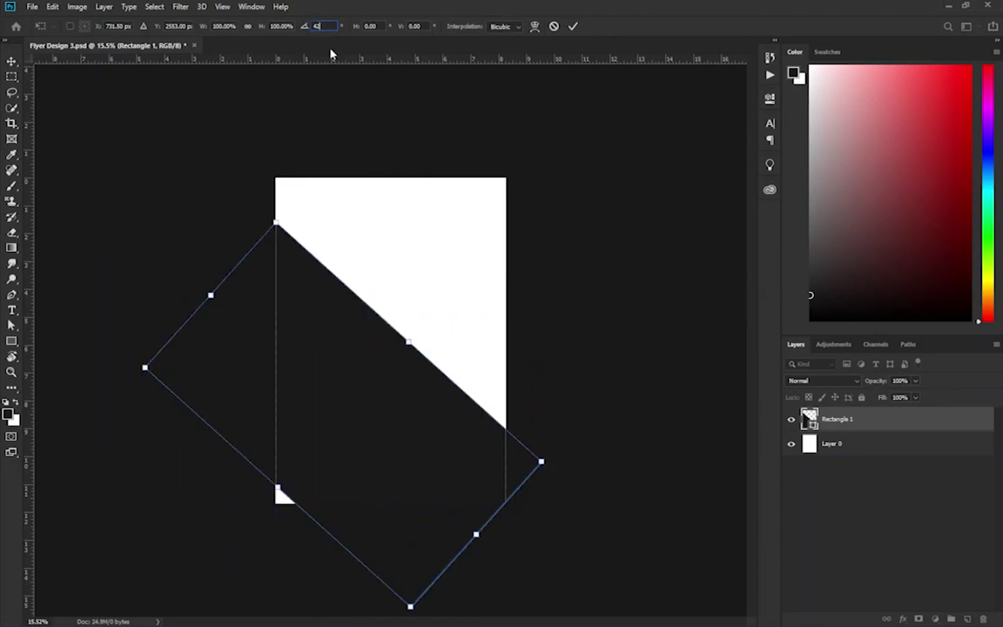
Step: Fit the 45° rectangle over the lower-left corner and place a copy at the upper right
left_click_drag(391, 473, 331, 475)
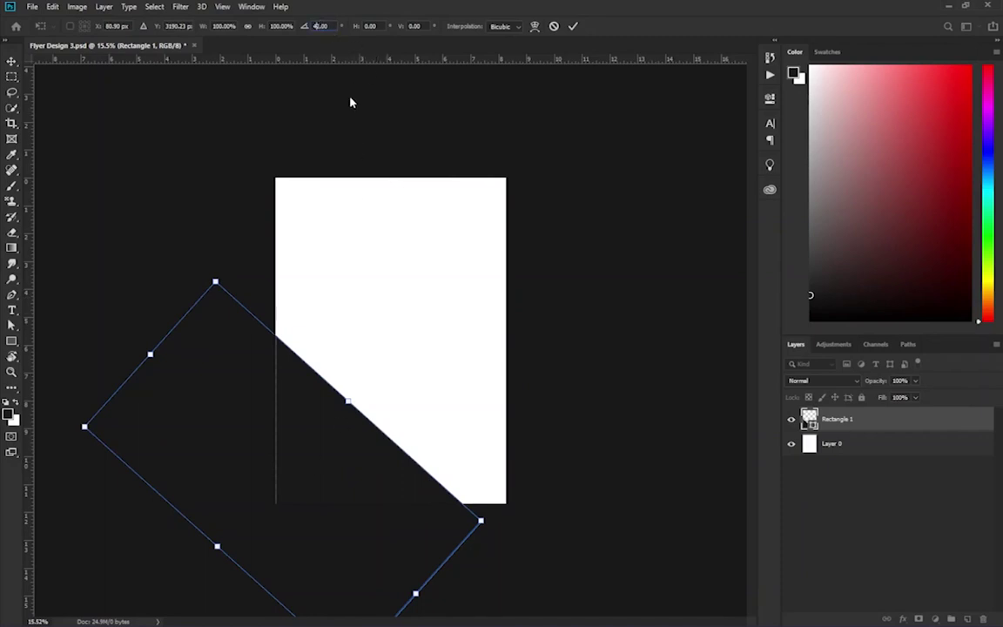
type("45")
key("Return")
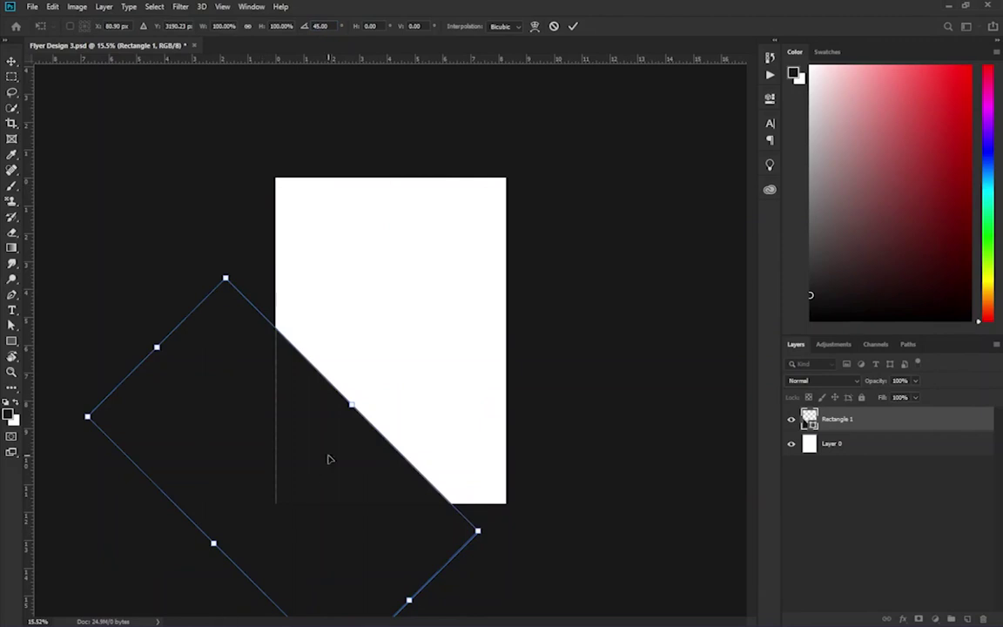
left_click_drag(329, 458, 322, 451)
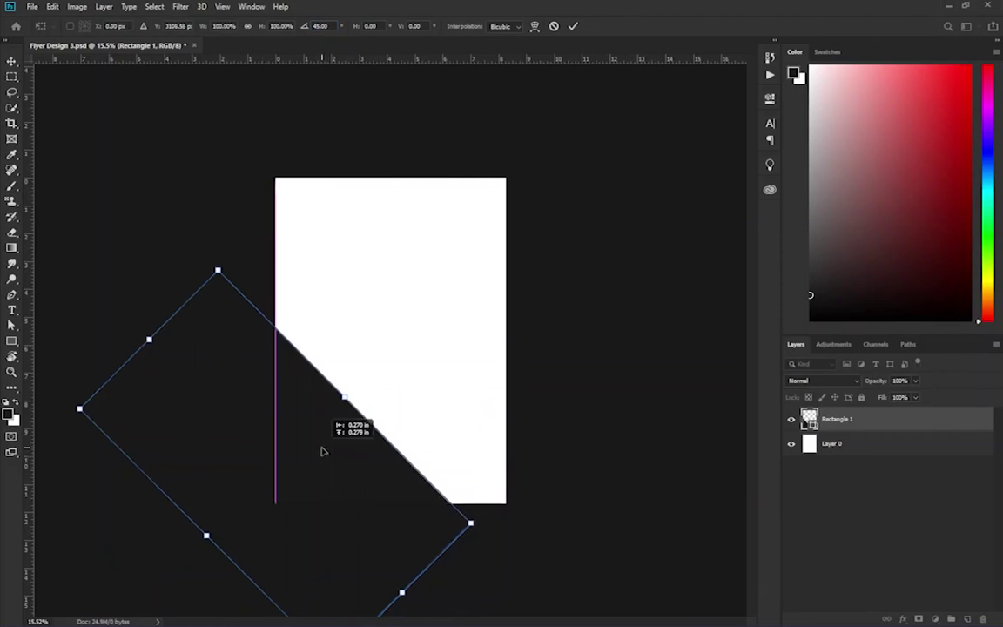
key("Return")
mouse_move(336, 477)
left_mouse_down()
mouse_move(373, 406)
mouse_move(632, 183)
left_mouse_up()
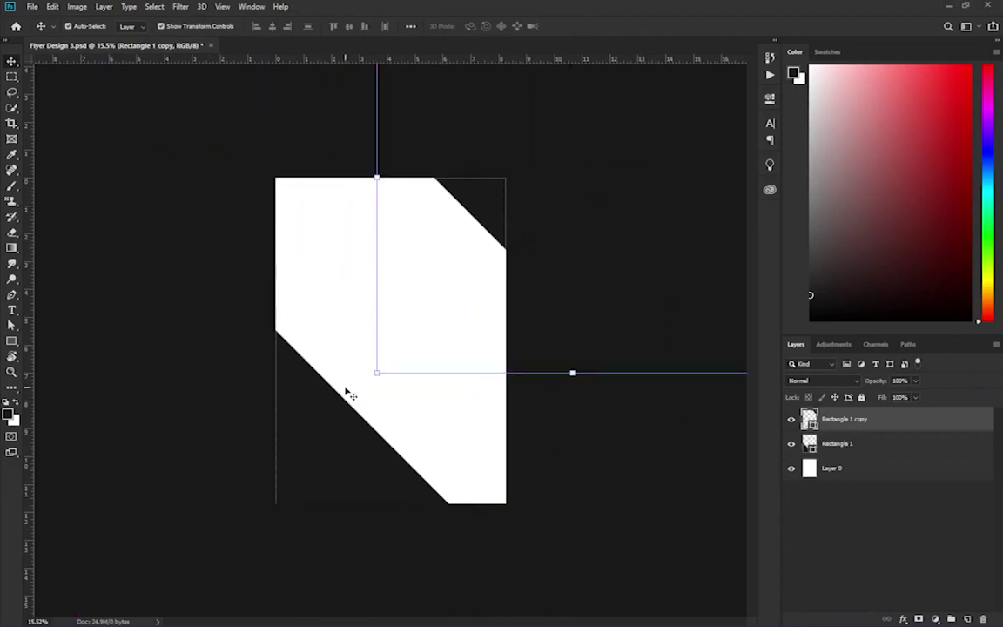
left_click(314, 434)
Step: Shift the upper-right corner copy slightly to the right
left_click(487, 201)
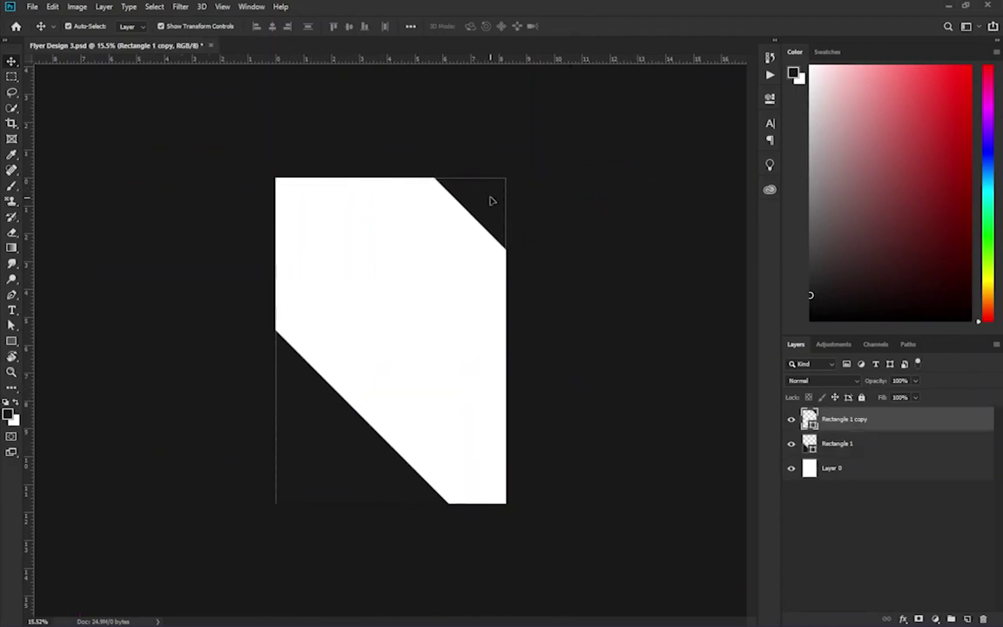
left_click_drag(490, 201, 503, 195)
left_click(302, 470)
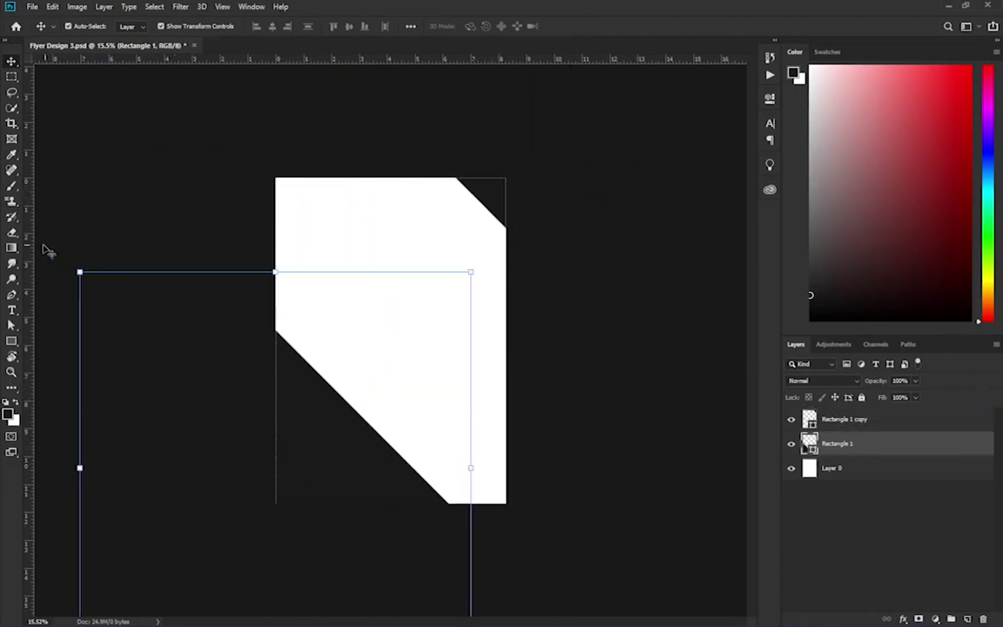
Step: Draw a small bar near the page's upper left and fill it red #a11b1b
left_click(14, 345)
mouse_move(244, 214)
left_mouse_down()
mouse_move(369, 258)
mouse_move(397, 257)
left_mouse_up()
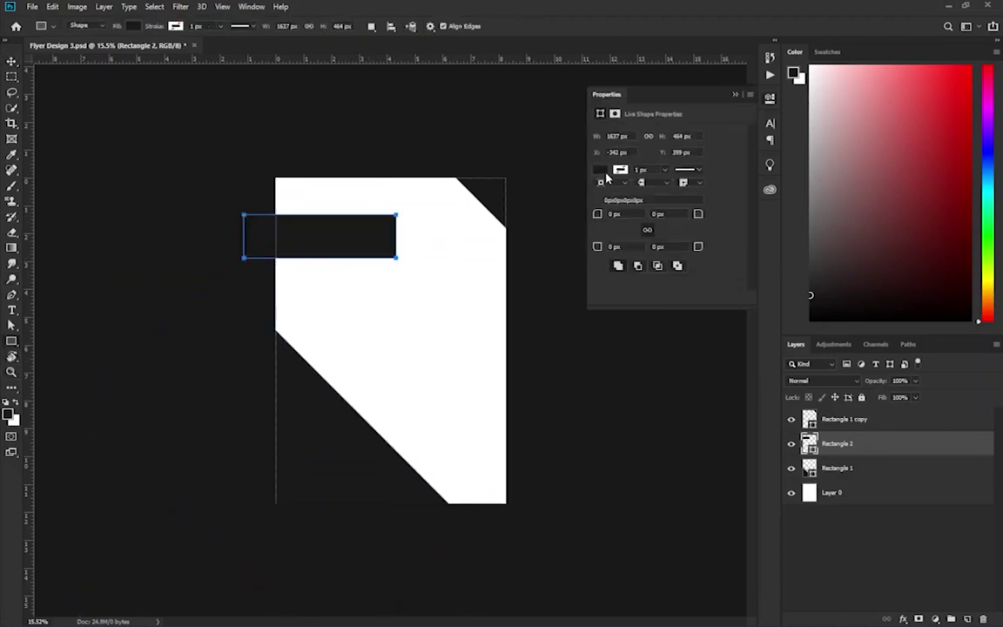
double_click(810, 444)
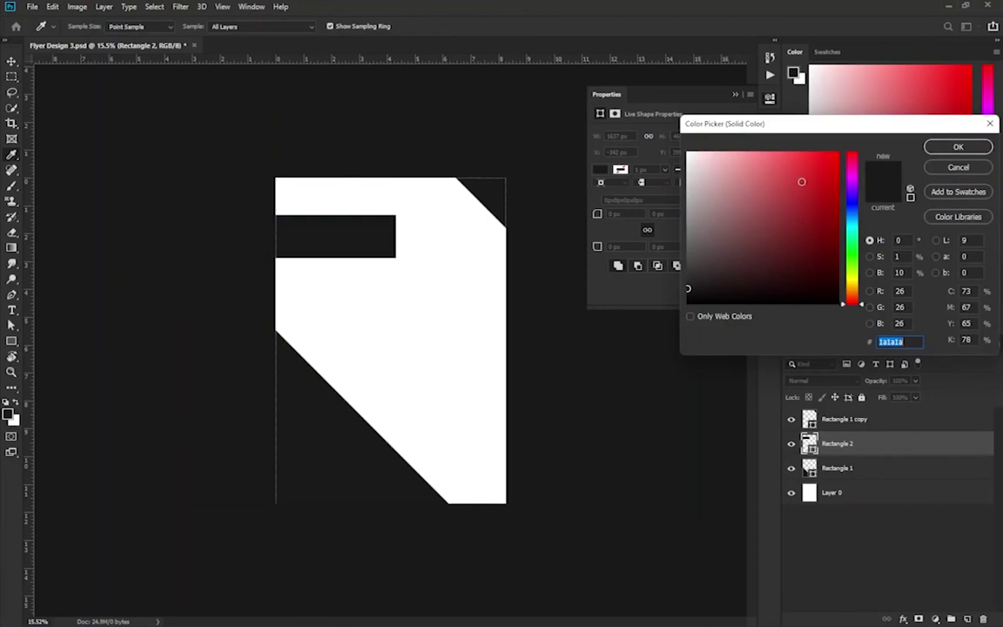
type("a11b1b")
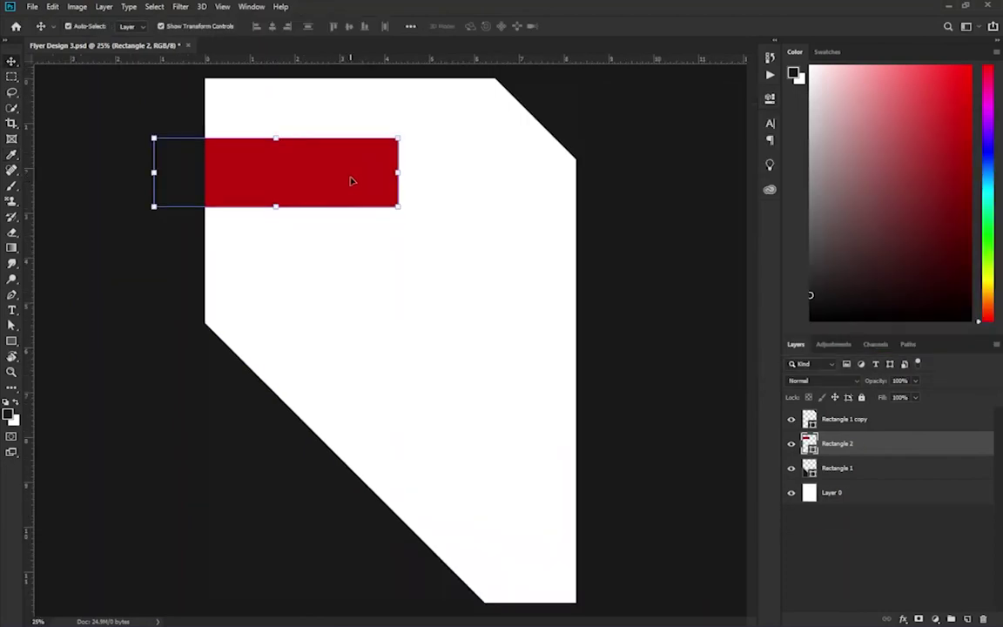
mouse_move(351, 181)
left_mouse_down()
mouse_move(333, 296)
mouse_move(347, 224)
left_mouse_up()
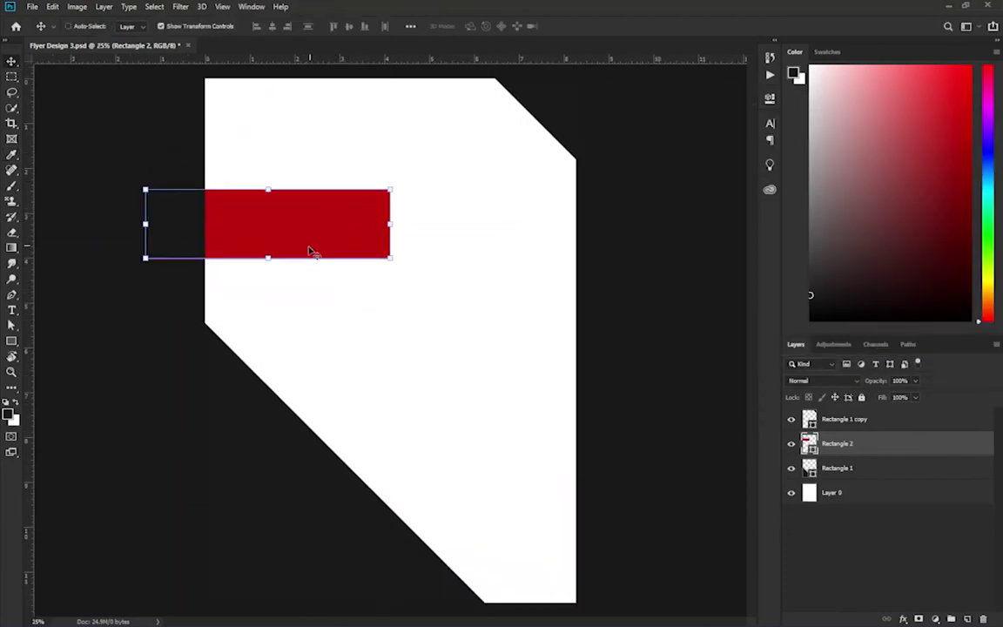
Step: Cancel a 45° rotation of the red bar and draw a square over its right end
key("ctrl+t")
left_click(308, 27)
type("45")
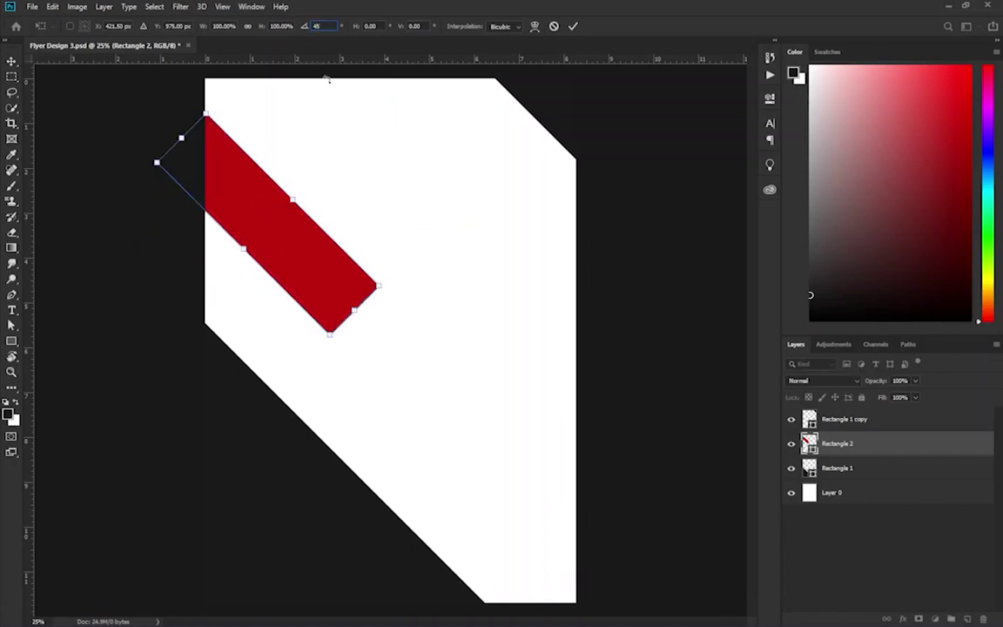
key("ctrl+z")
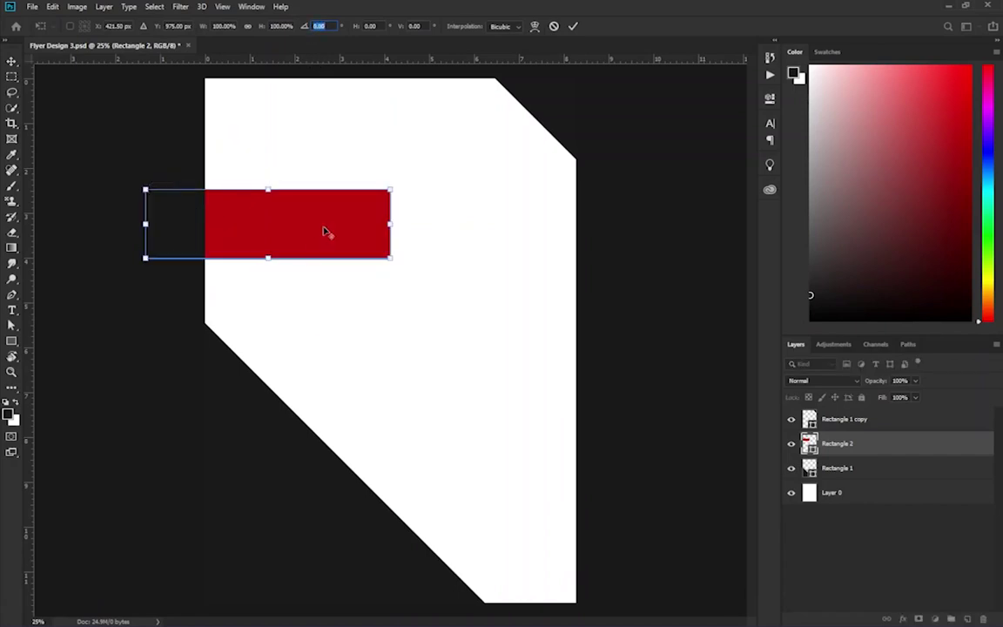
left_click(10, 342)
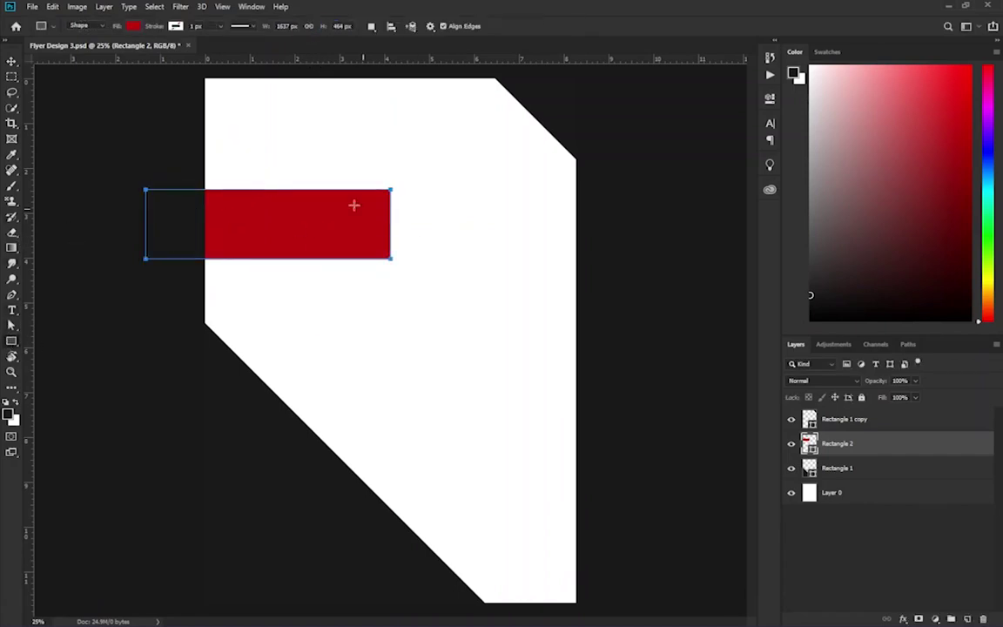
mouse_move(313, 190)
left_mouse_down()
mouse_move(383, 304)
mouse_move(372, 285)
left_mouse_up()
Step: Resize the square, align its right edge with the bar, and raise it slightly above
scroll(325, 174, "up", 3)
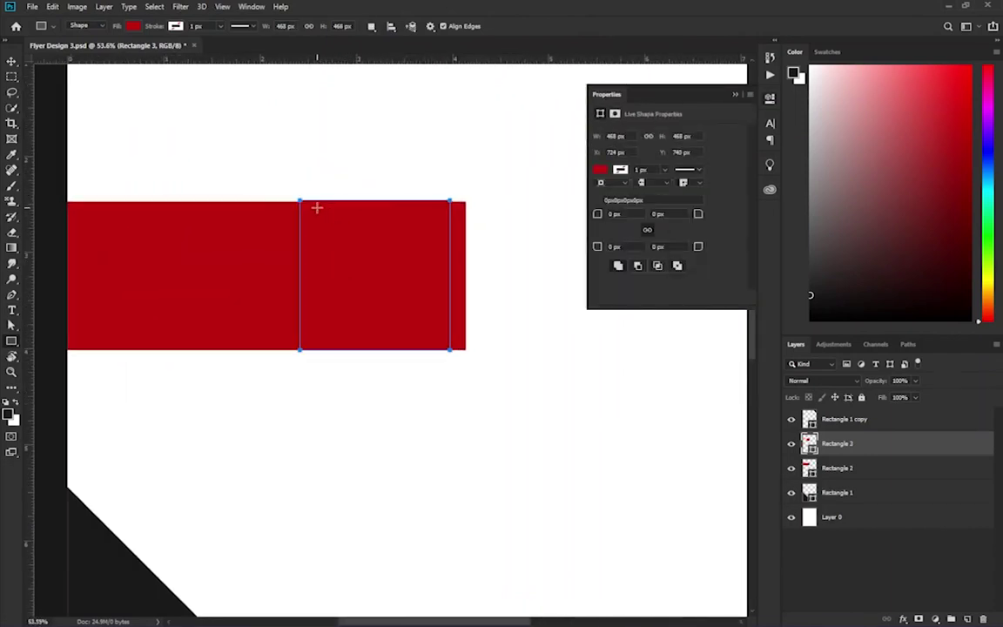
left_click(14, 64)
left_click_drag(297, 199, 299, 203)
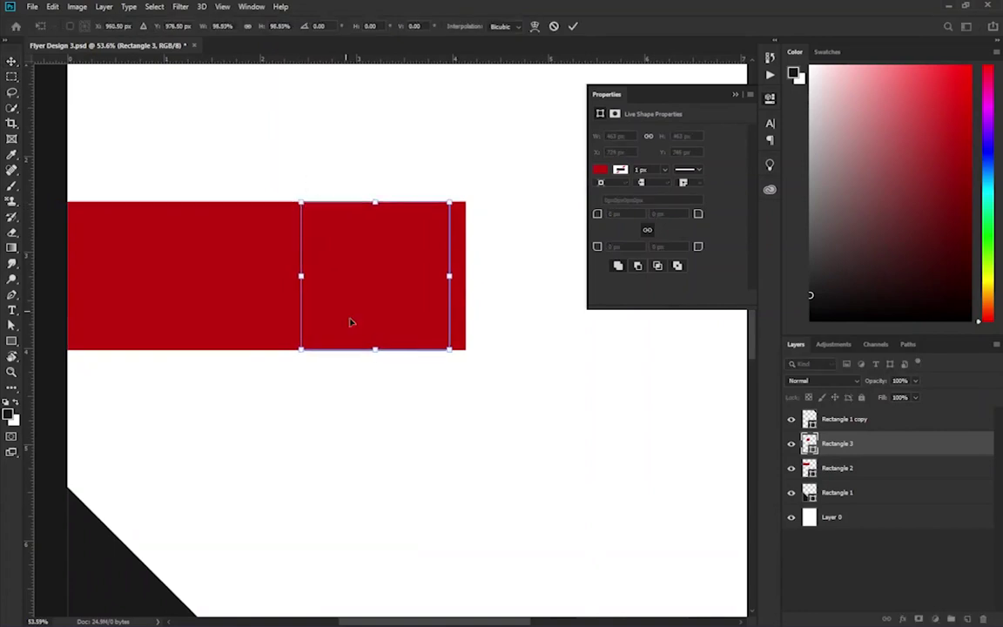
scroll(454, 351, "up", 3)
left_click_drag(462, 333, 463, 332)
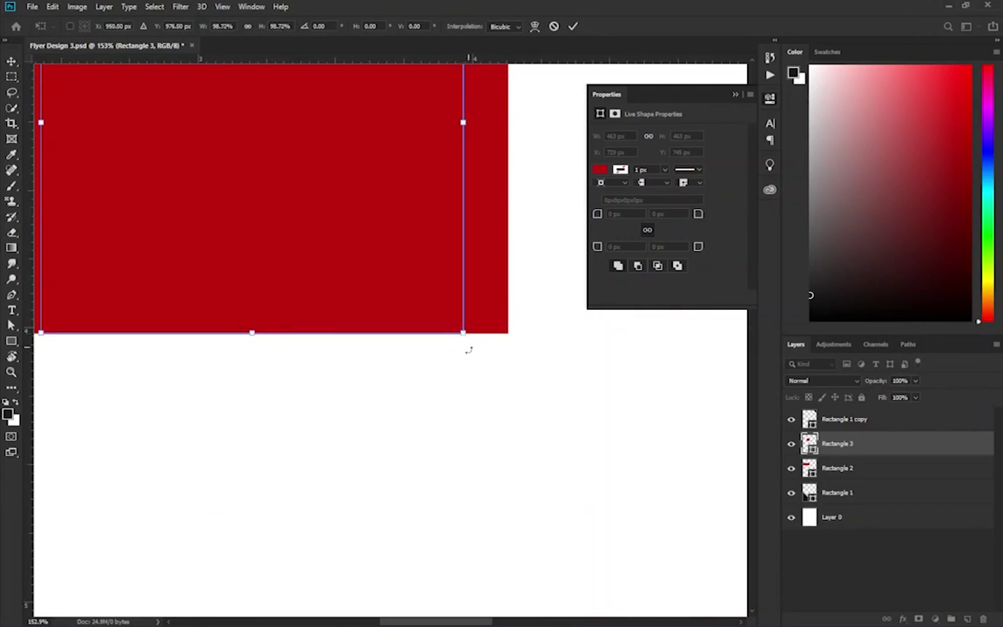
scroll(469, 350, "down", 3)
left_click_drag(366, 255, 386, 253)
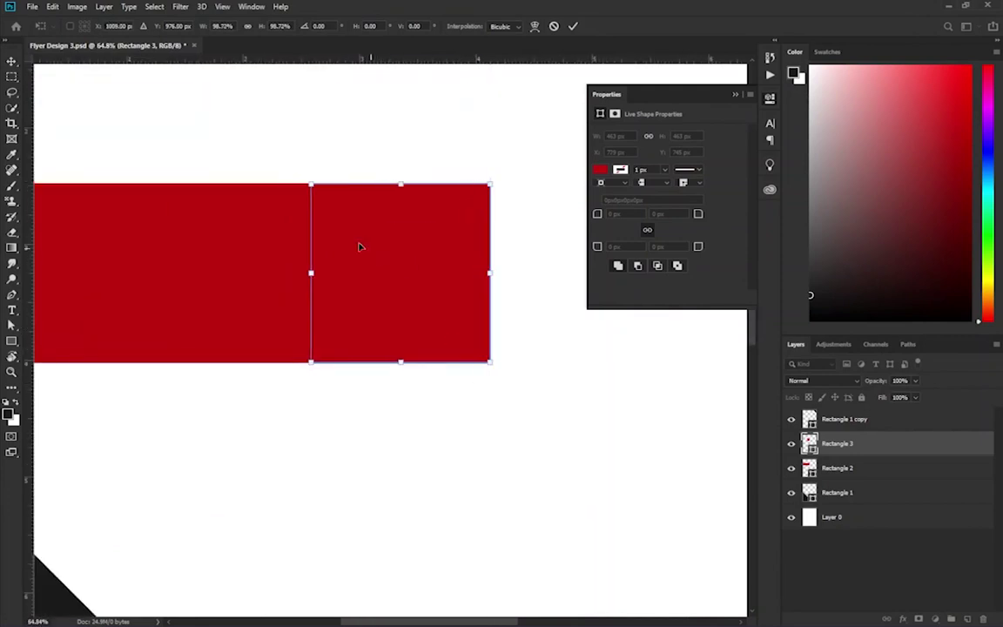
left_click_drag(354, 232, 359, 197)
key("Return")
Step: Skew the bar's top-right corner left into a diagonal cut and lower the square to match
left_click(56, 261)
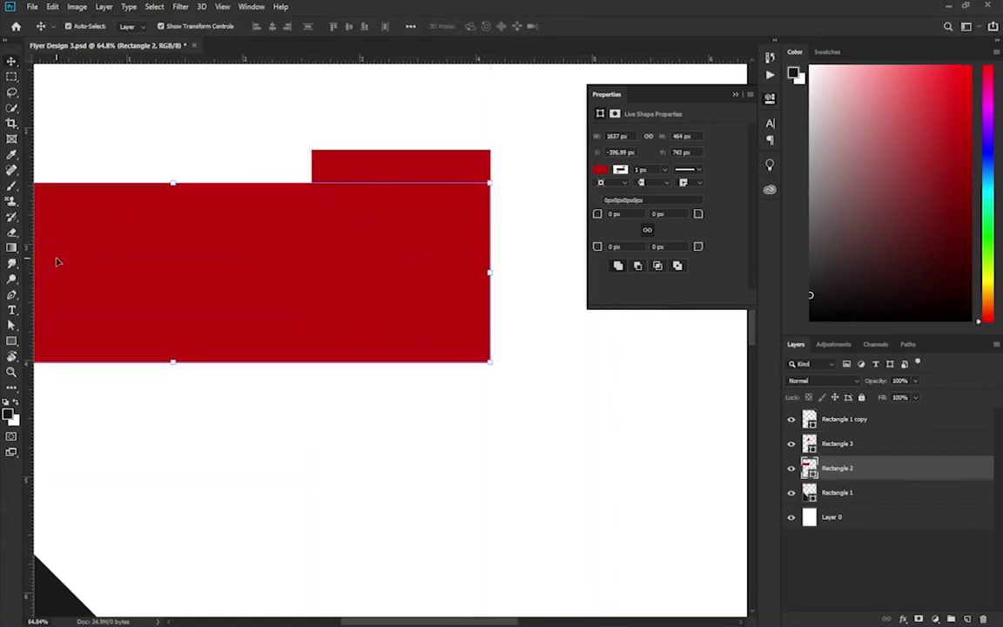
mouse_move(493, 183)
left_mouse_down()
mouse_move(324, 188)
mouse_move(453, 189)
left_mouse_up()
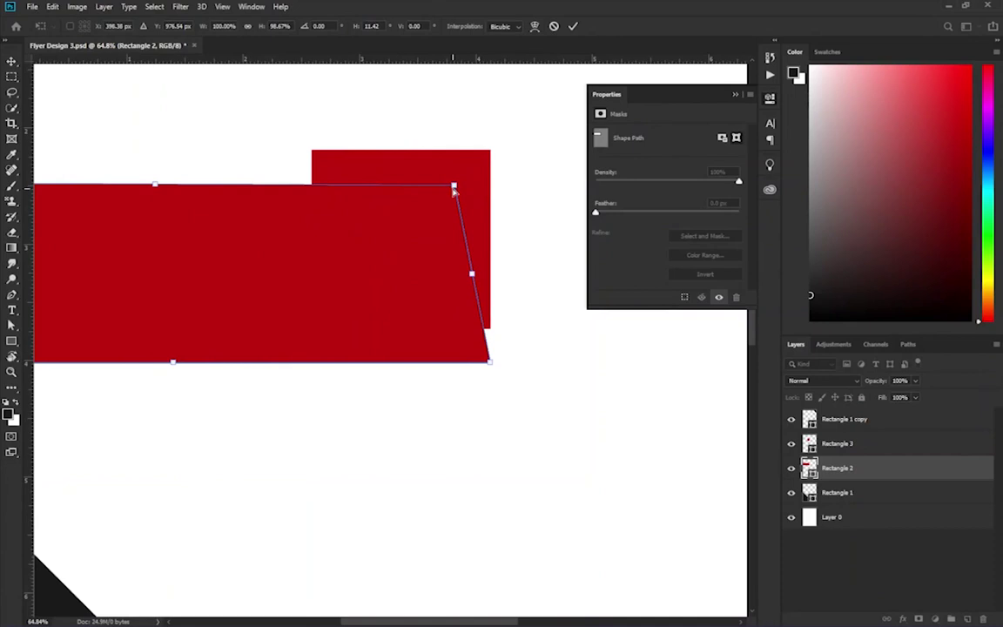
key("ctrl+z")
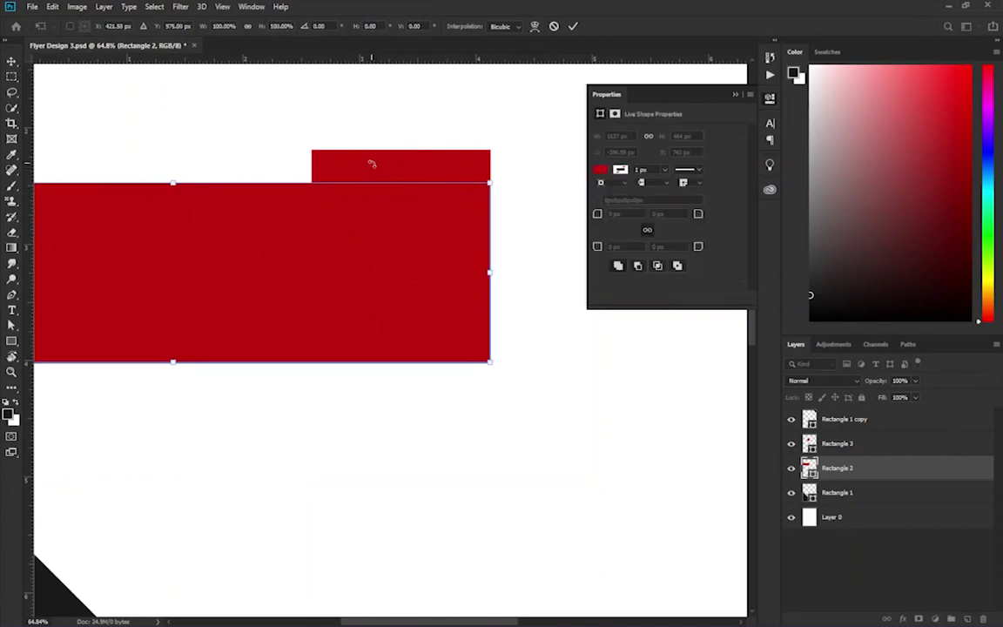
left_click_drag(490, 185, 312, 186)
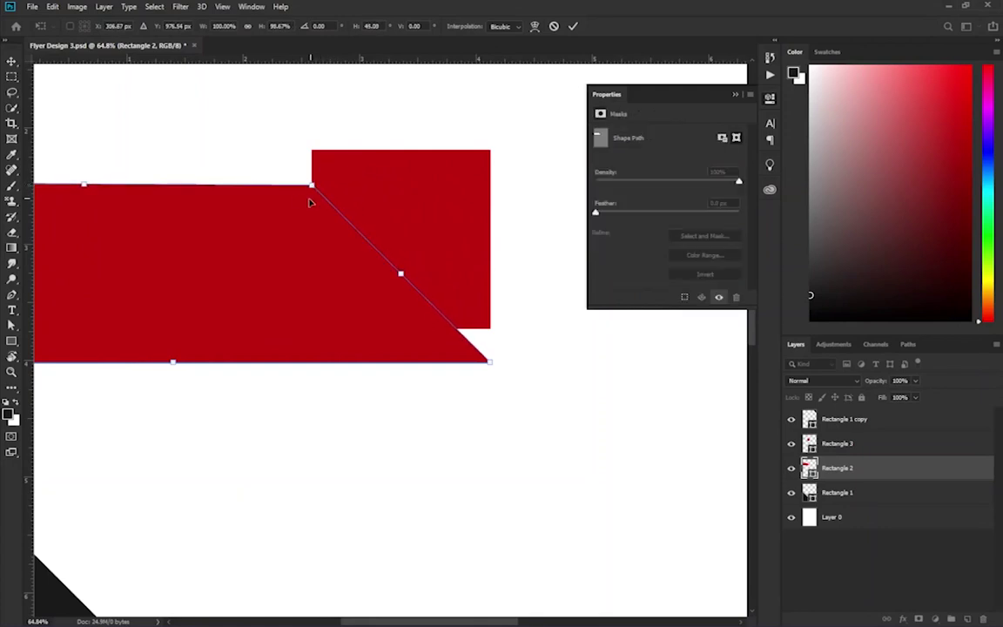
scroll(369, 187, "left", 2)
scroll(370, 190, "up", 2)
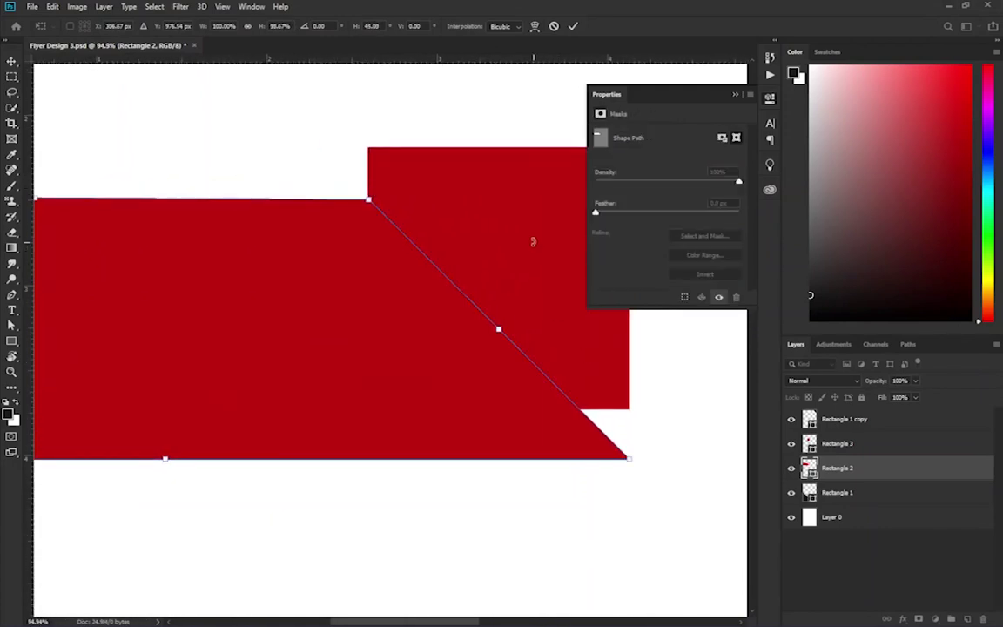
key("Return")
left_click_drag(557, 165, 558, 213)
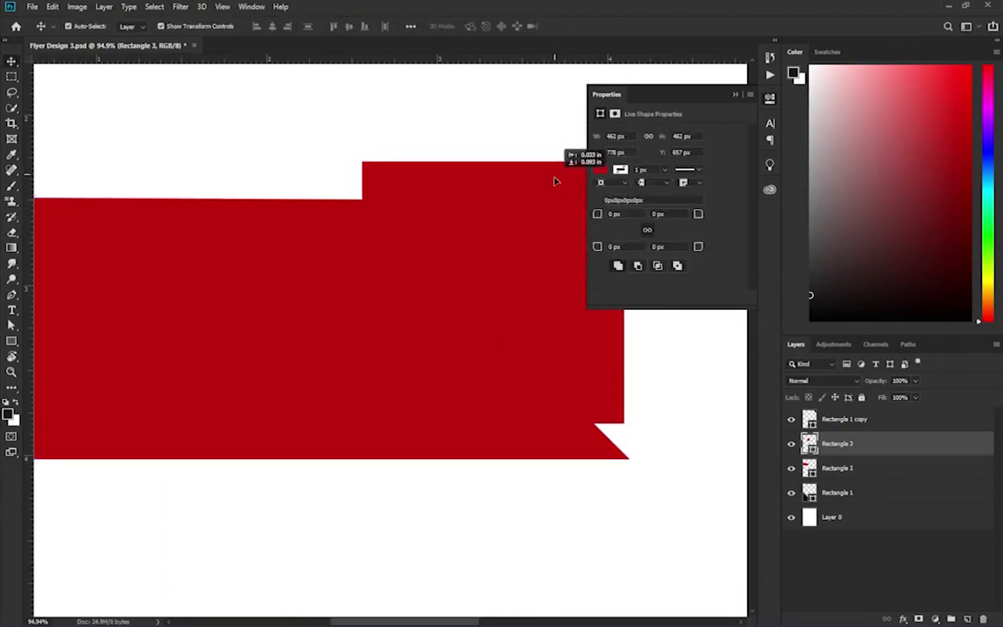
Step: Fine-tune the red bar's top-right corner and delete the Rectangle 3 square
left_click(331, 226)
scroll(128, 319, "down", 2)
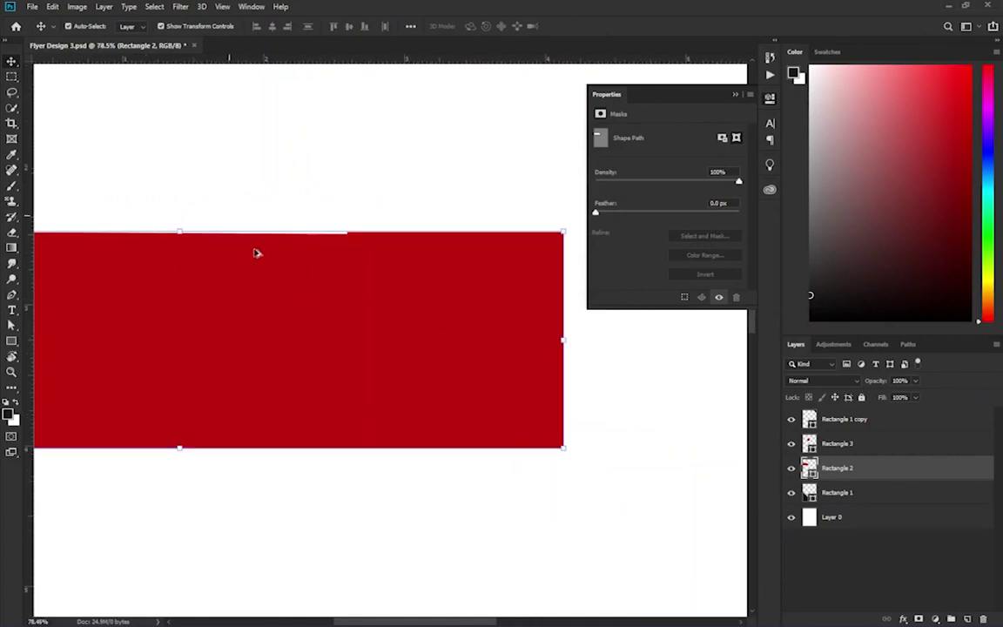
key("ctrl+t")
left_click_drag(563, 234, 564, 229)
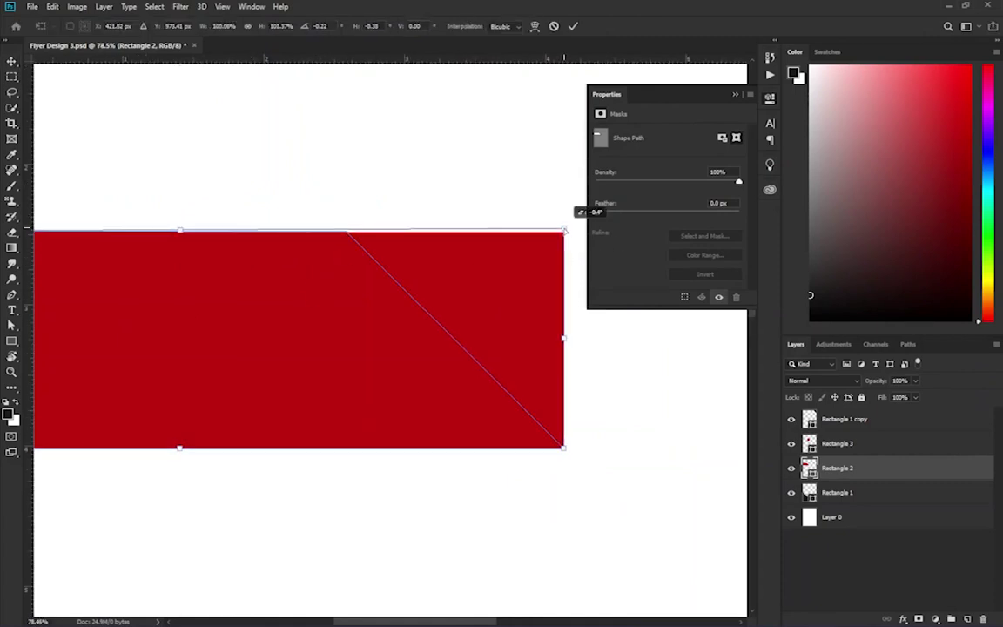
key("Return")
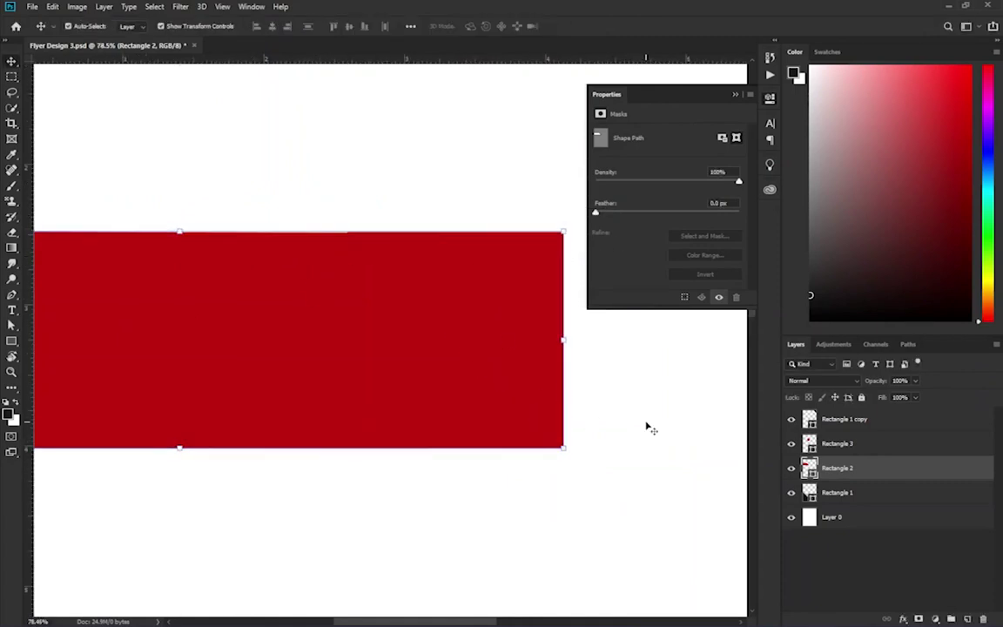
key("ctrl+t")
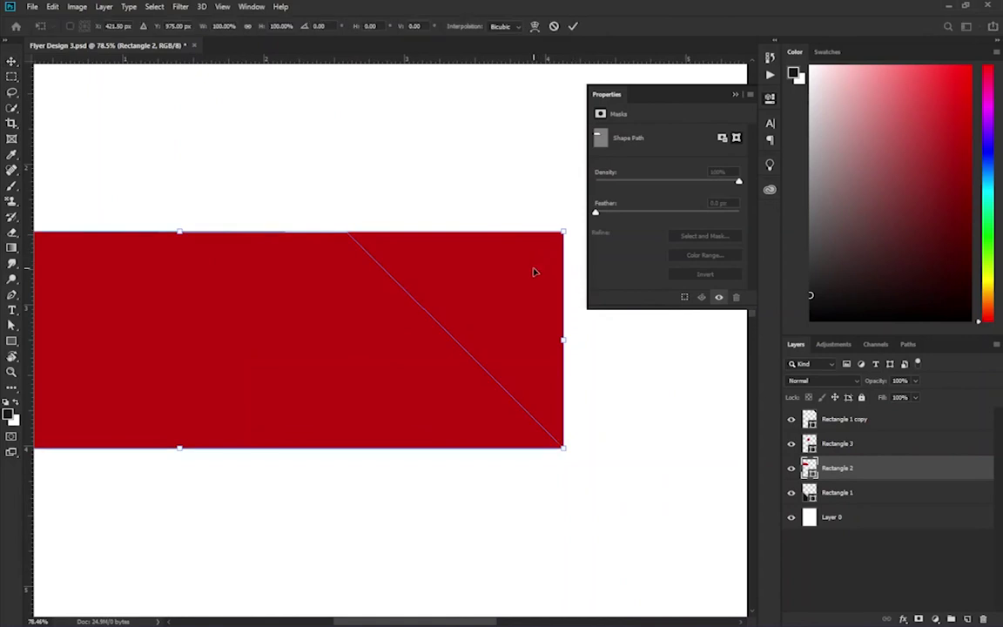
key("Return")
mouse_move(865, 446)
left_mouse_down()
mouse_move(990, 593)
mouse_move(983, 618)
left_mouse_up()
scroll(526, 351, "down", 5)
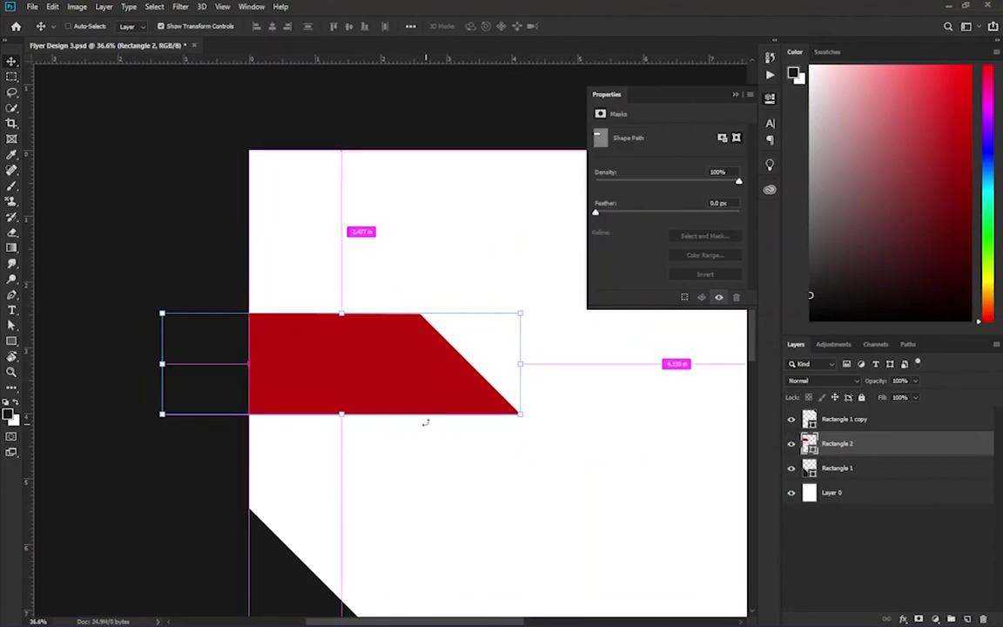
Step: Rotate the slanted bar 45° into a diagonal stripe and place a copy lower down
key("ctrl+t")
left_click(321, 25)
type("45")
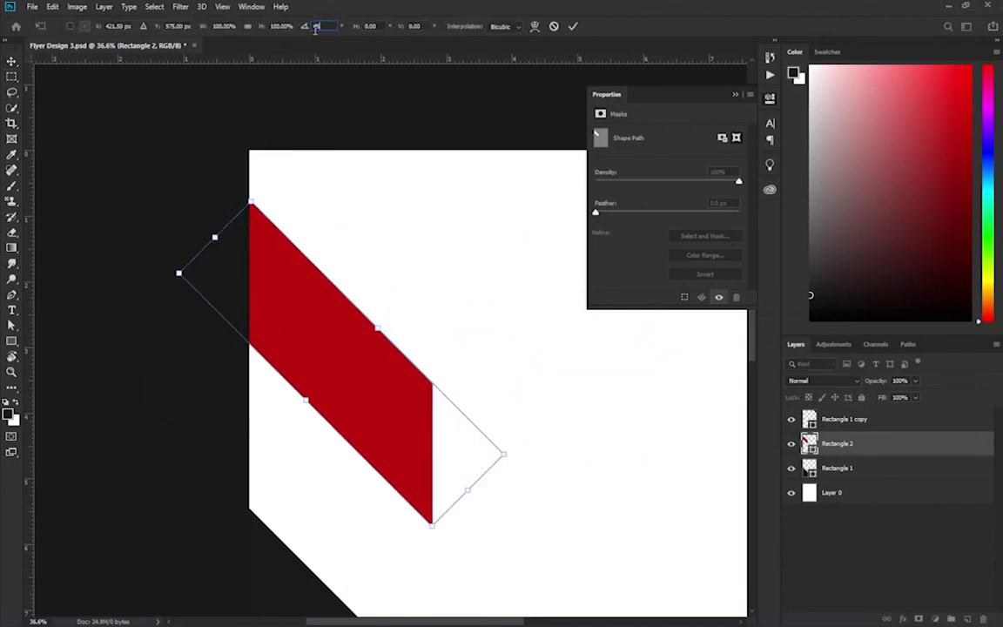
left_click(735, 96)
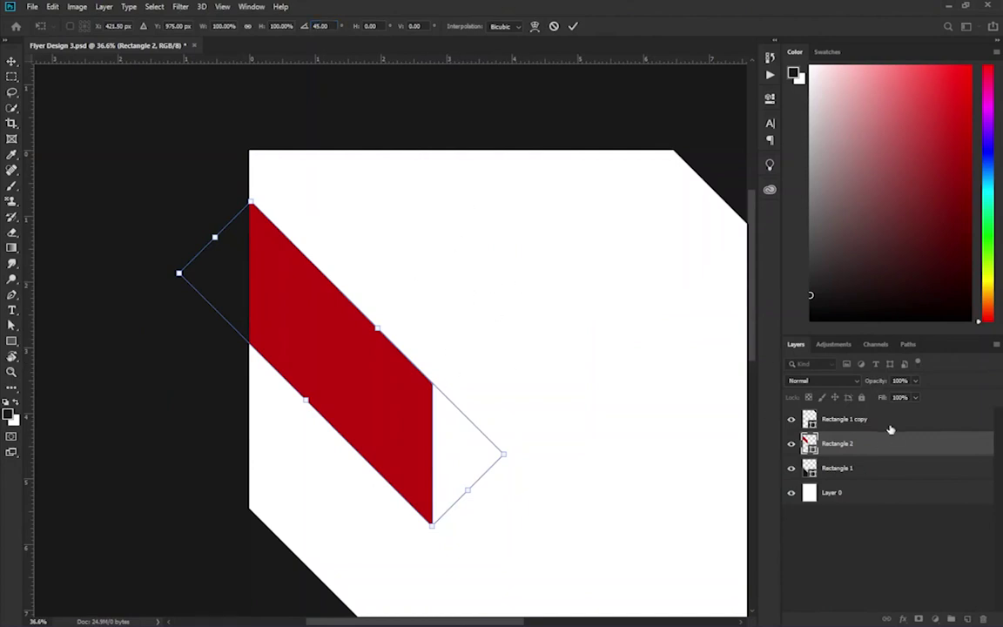
key("Return")
scroll(475, 251, "down", 2)
scroll(582, 262, "down", 2)
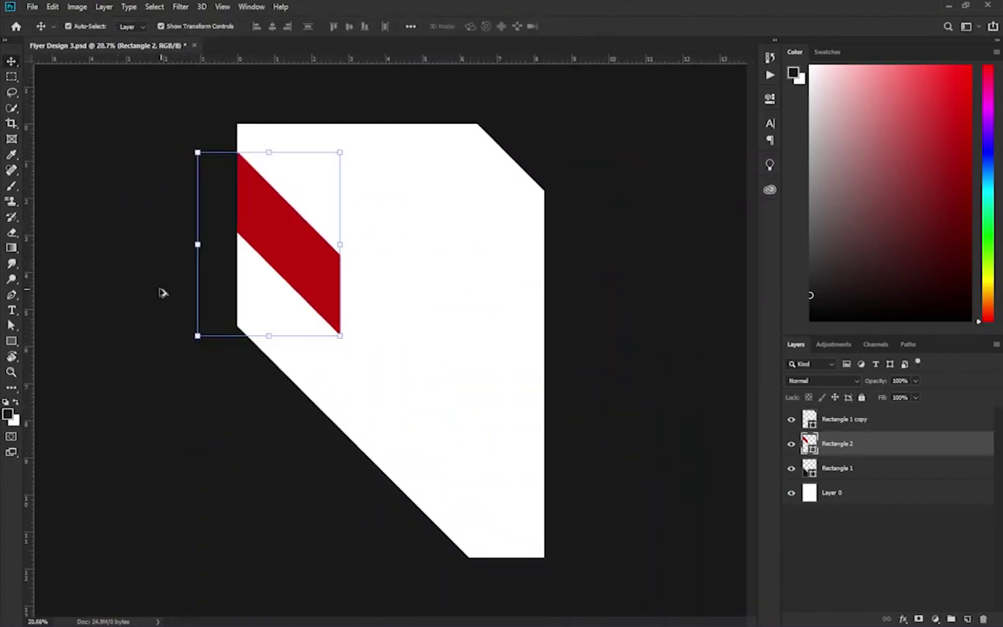
scroll(161, 292, "up", 2)
mouse_move(302, 207)
left_mouse_down()
mouse_move(292, 284)
mouse_move(294, 266)
mouse_move(206, 320)
left_mouse_up()
Step: Try adjusting the upper stripe's height, then restore its original length
left_click_drag(307, 263, 317, 243)
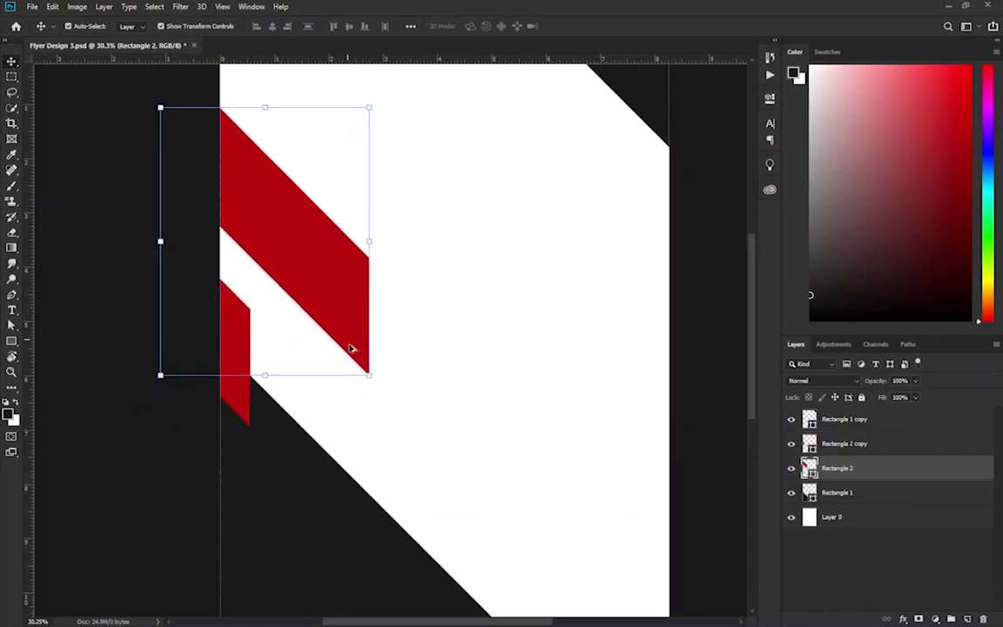
scroll(298, 311, "down", 1)
key("ctrl+z")
left_click(279, 318)
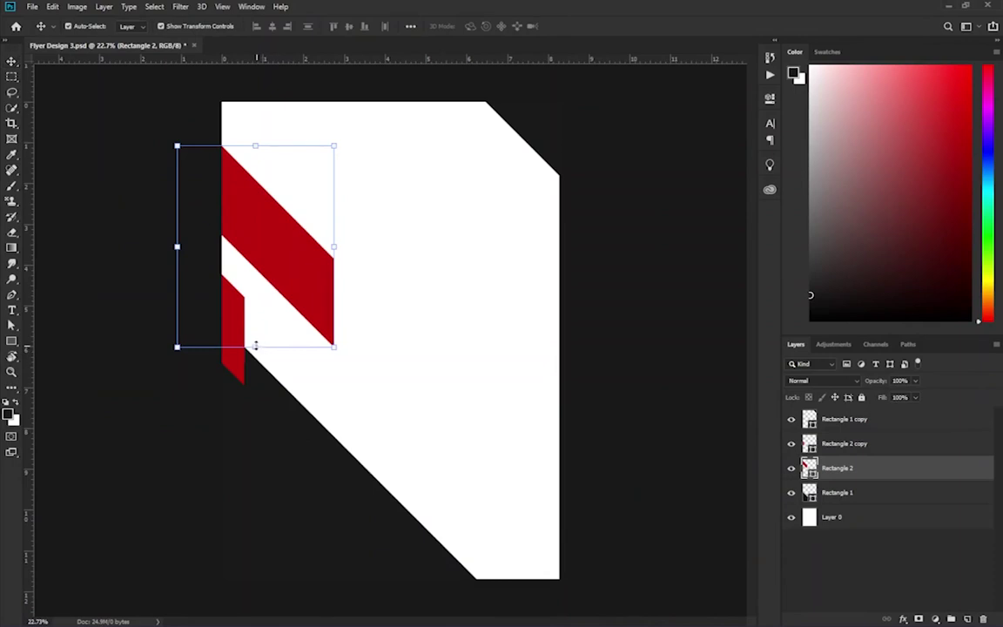
left_click_drag(255, 346, 256, 317)
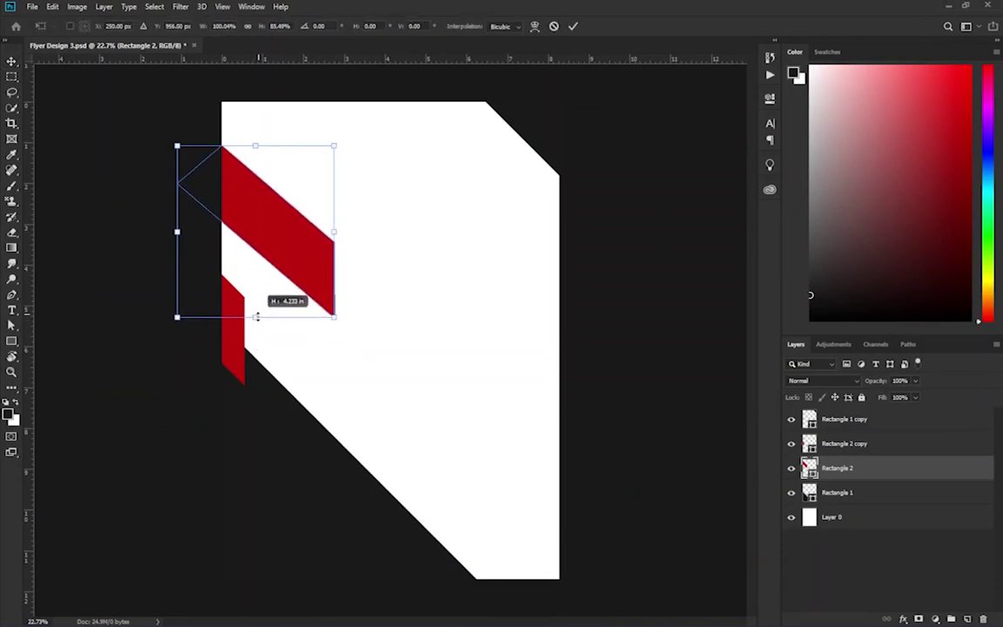
left_click_drag(256, 316, 255, 322)
left_click_drag(255, 145, 255, 135)
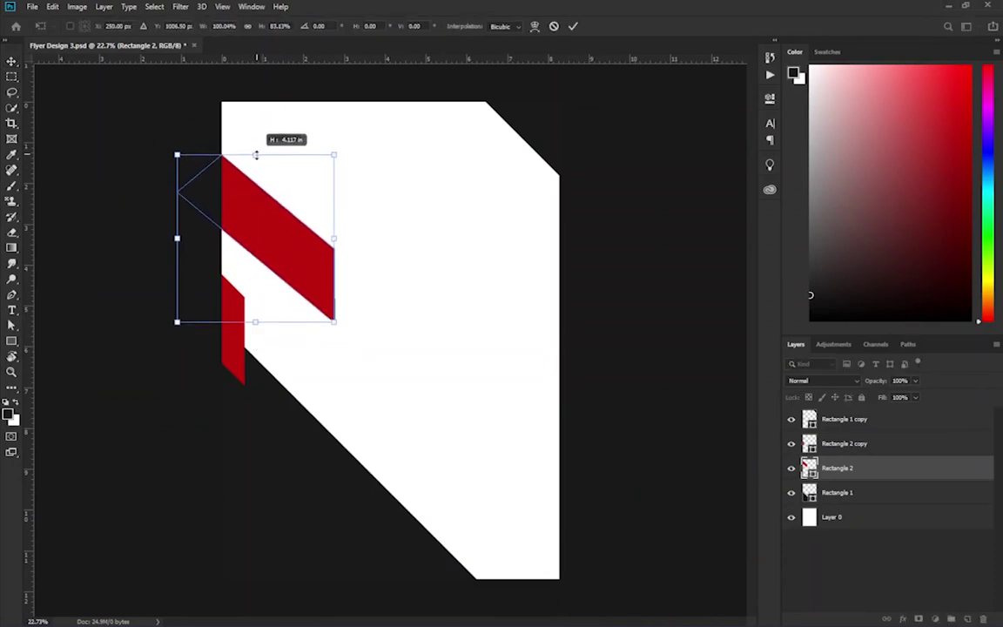
key("ctrl+z")
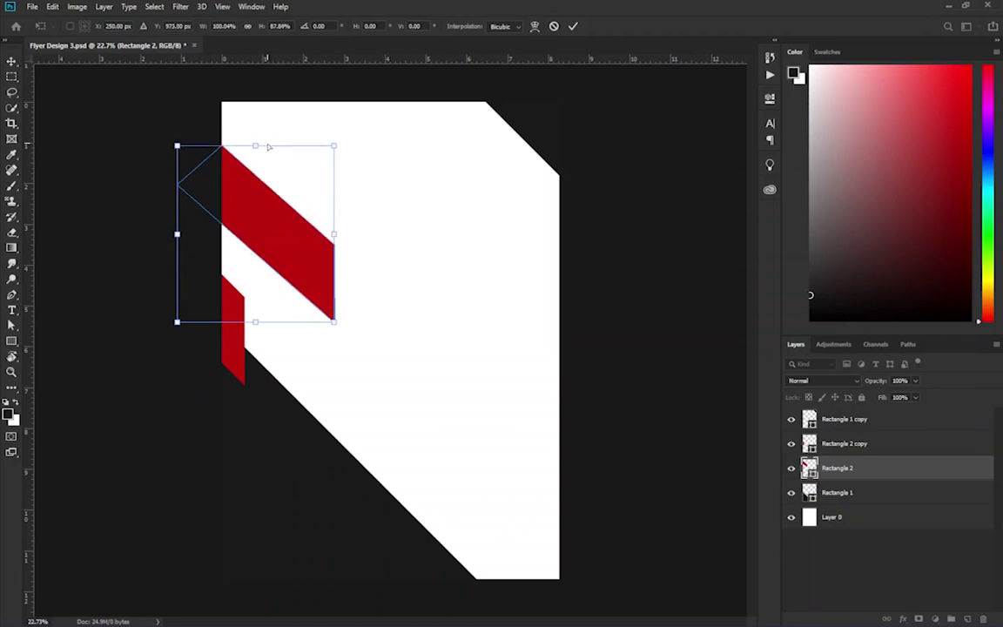
key("Return")
key("ctrl+z")
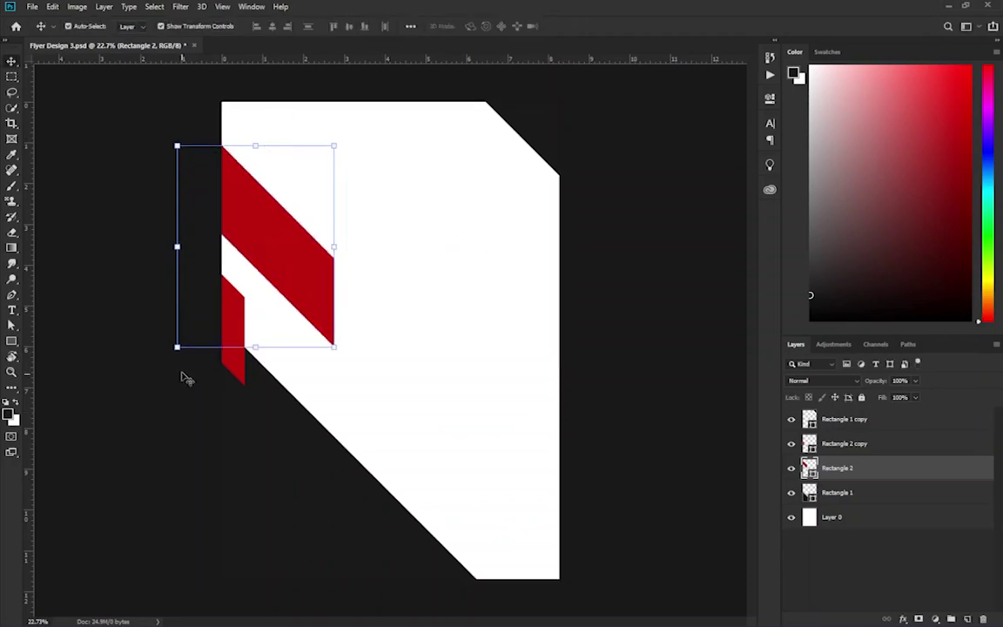
Step: Reposition the small lower stripe up along the left edge
left_click(240, 325)
left_click(309, 385)
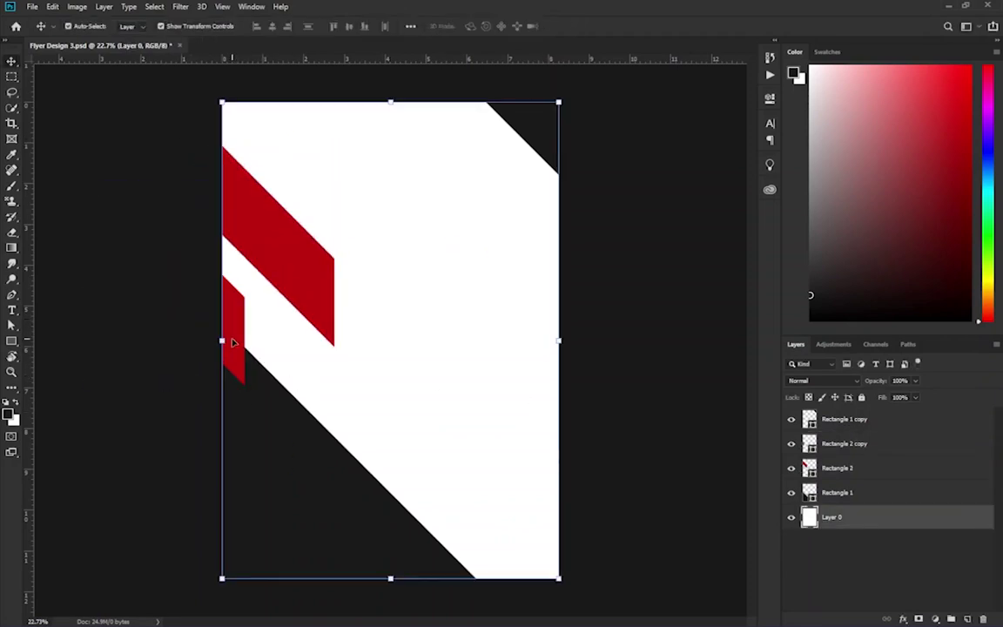
left_click(259, 262)
left_click_drag(237, 313, 247, 296)
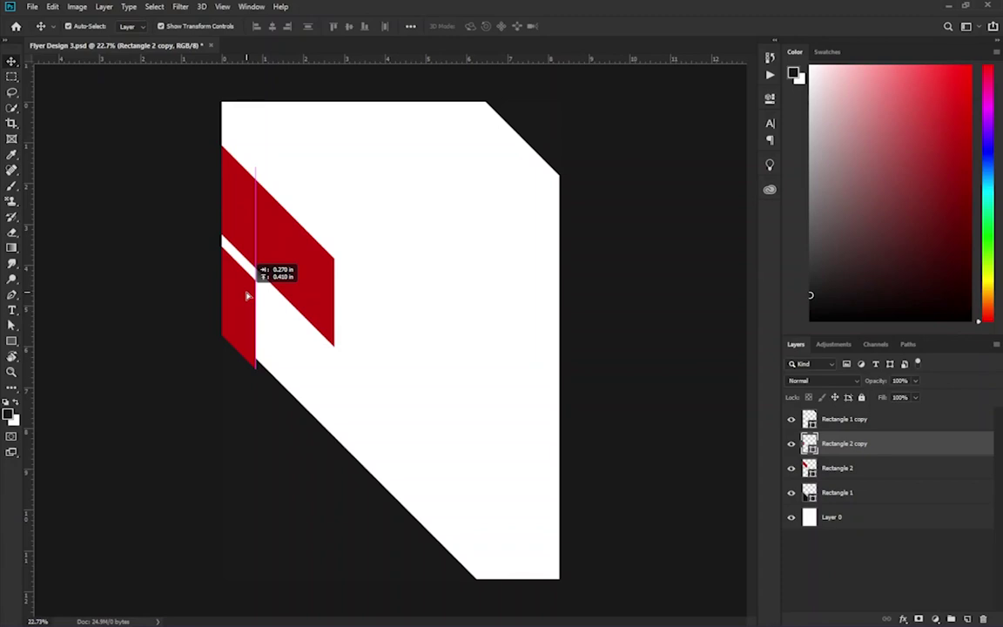
left_click_drag(247, 296, 249, 296)
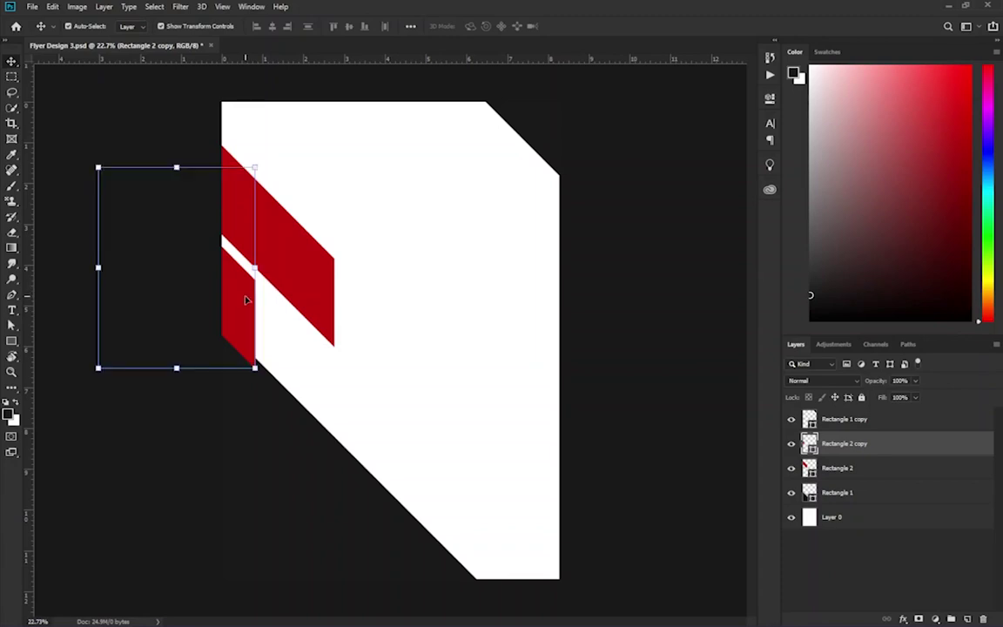
left_click_drag(245, 320, 228, 296)
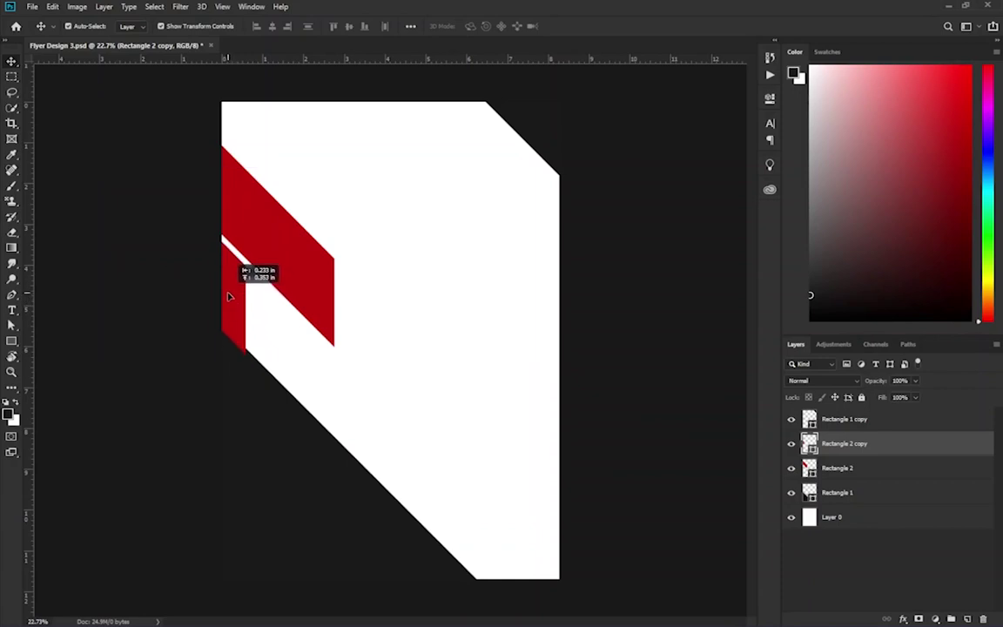
left_click_drag(229, 297, 229, 298)
Step: Duplicate the small stripe lower on the left edge and copy the upper bar toward the top-right
left_click_drag(231, 298, 260, 480)
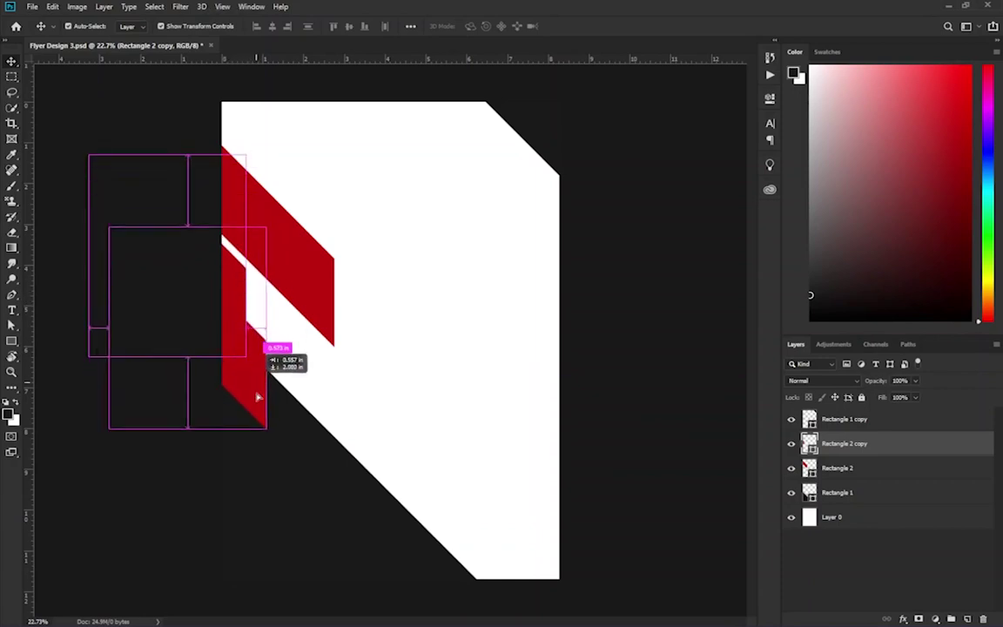
left_click_drag(259, 480, 254, 474)
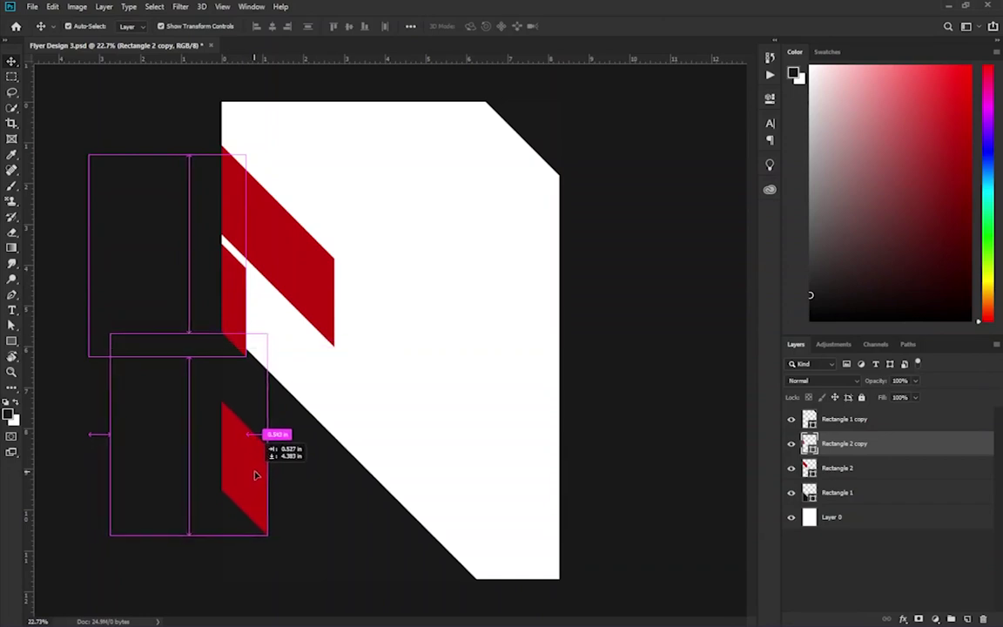
left_click_drag(253, 475, 259, 482)
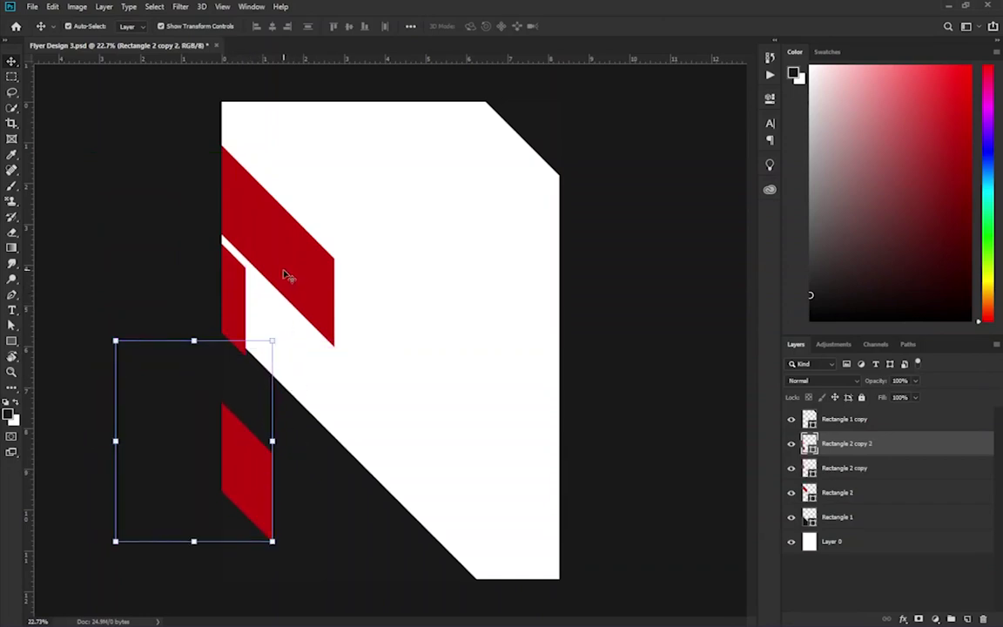
left_click_drag(278, 258, 535, 182)
Step: Rotate Rectangle 2 copy 3 about 180° and fit it along the upper-right diagonal edge
right_click(535, 182)
left_click(512, 163)
key("ctrl+t")
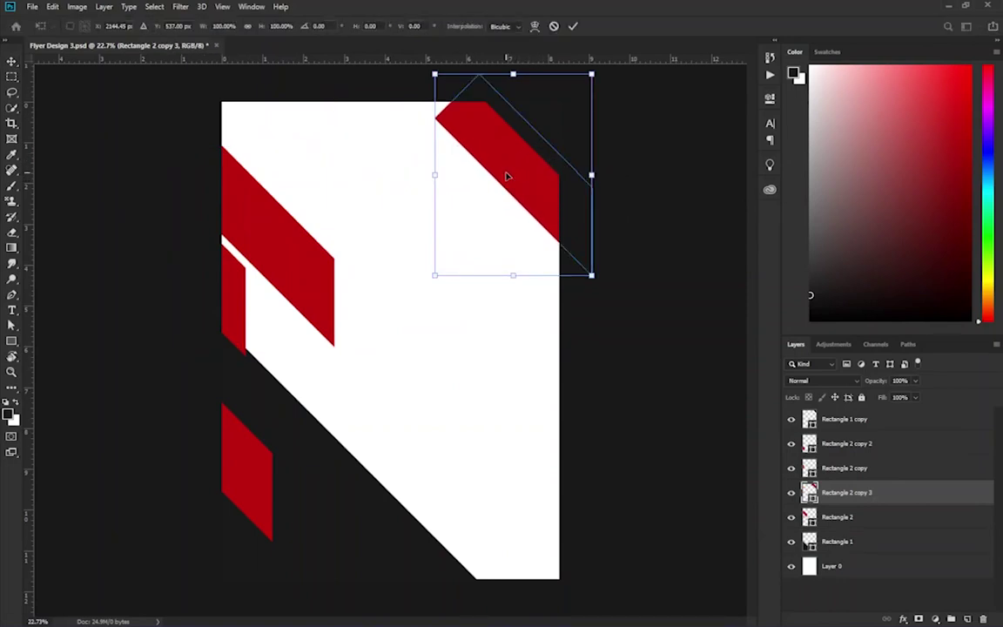
mouse_move(600, 293)
left_mouse_down()
mouse_move(388, 142)
mouse_move(450, 86)
left_mouse_up()
mouse_move(505, 195)
left_mouse_down()
mouse_move(578, 195)
mouse_move(581, 168)
mouse_move(584, 197)
mouse_move(544, 182)
left_mouse_up()
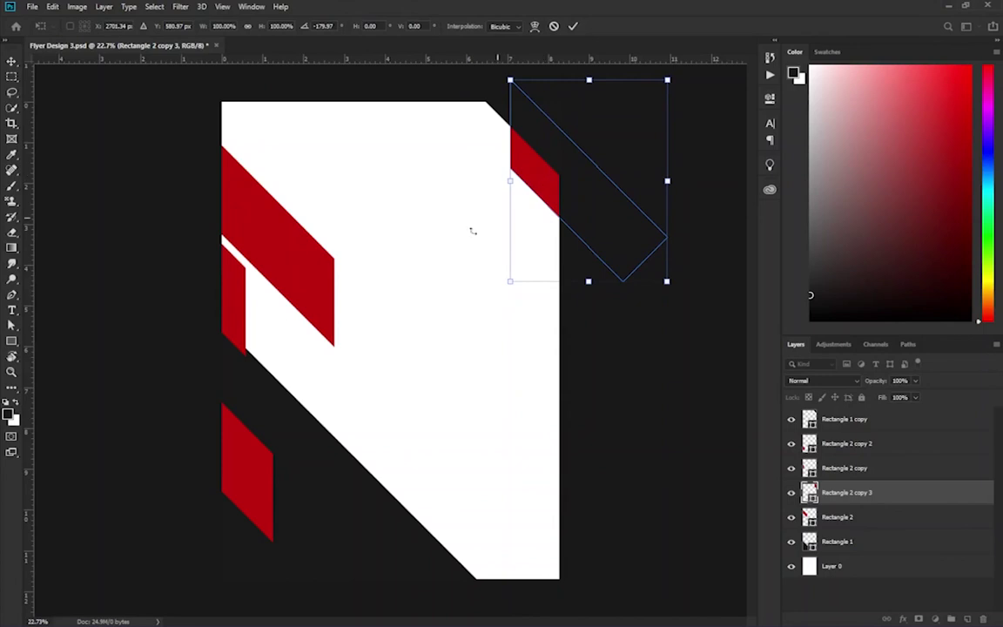
key("Return")
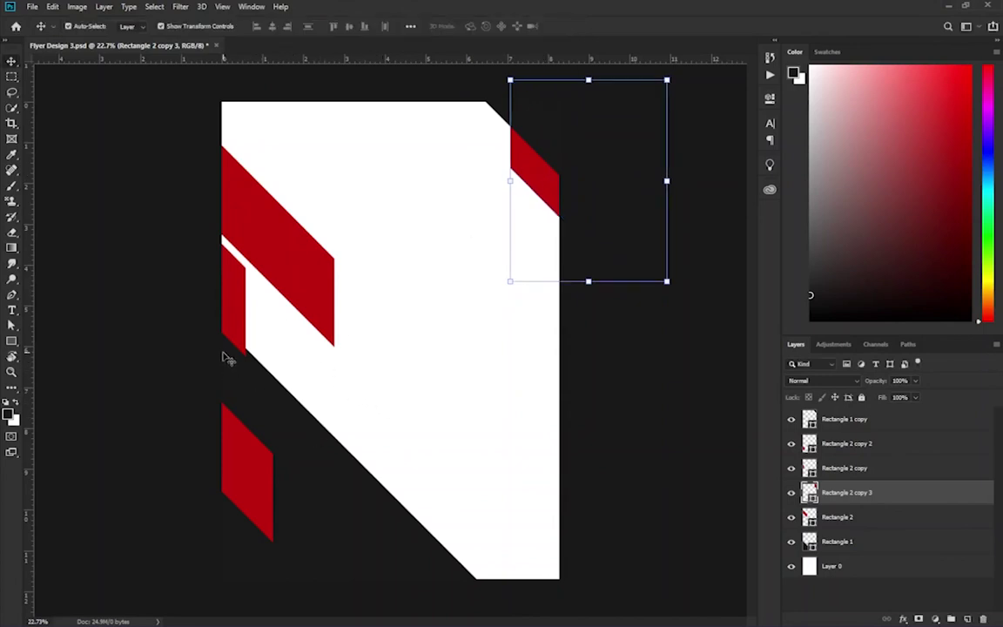
key("ctrl+plus")
scroll(198, 316, "up", 2)
scroll(206, 325, "down", 1)
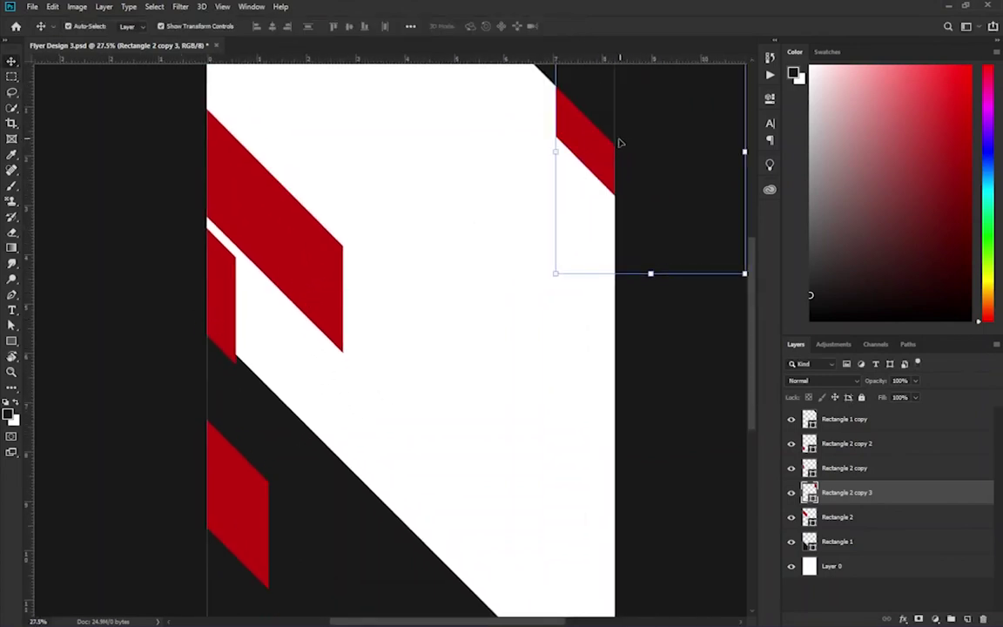
Step: Duplicate the corner bar, flip it horizontally at the left edge, and move its layer below Rectangle 1
left_click_drag(585, 151, 291, 297, "alt")
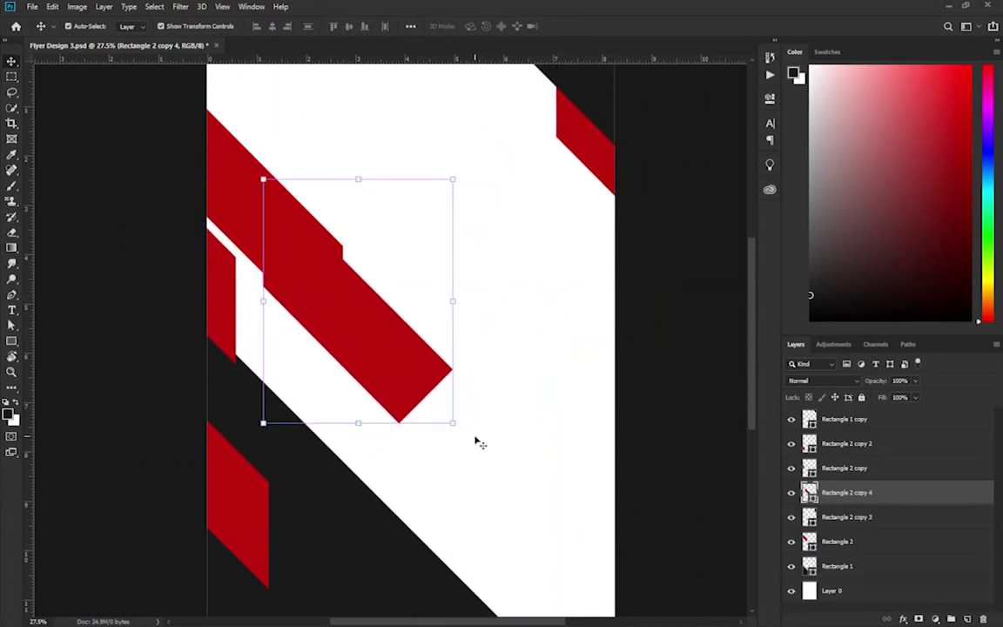
left_click_drag(348, 326, 321, 299)
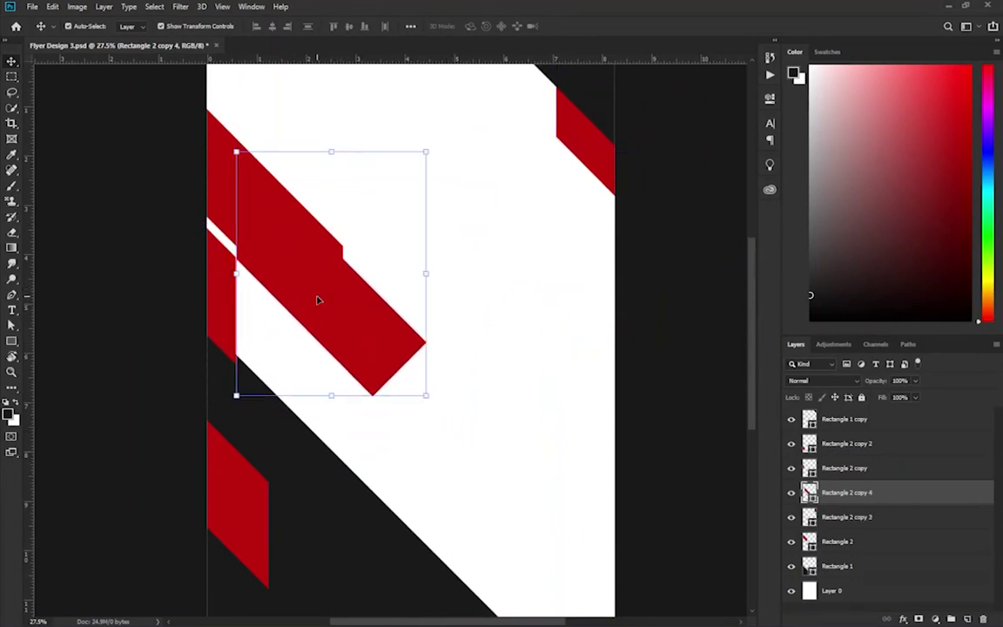
key("ctrl+t")
right_click(346, 341)
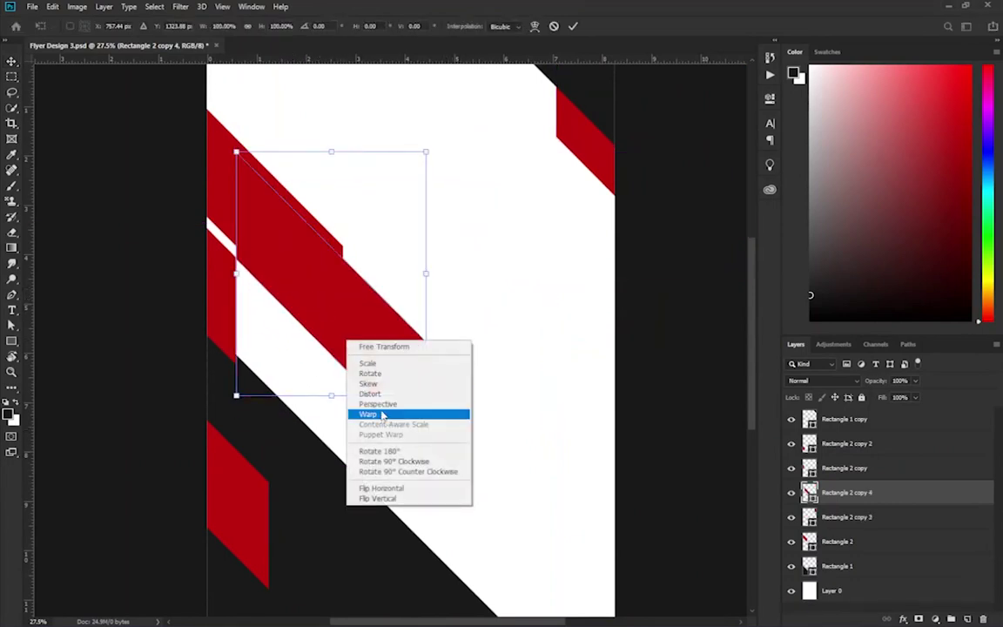
left_click(381, 488)
mouse_move(356, 243)
left_mouse_down()
mouse_move(273, 325)
mouse_move(307, 291)
mouse_move(338, 284)
left_mouse_up()
scroll(306, 291, "up", 4)
scroll(495, 259, "down", 3)
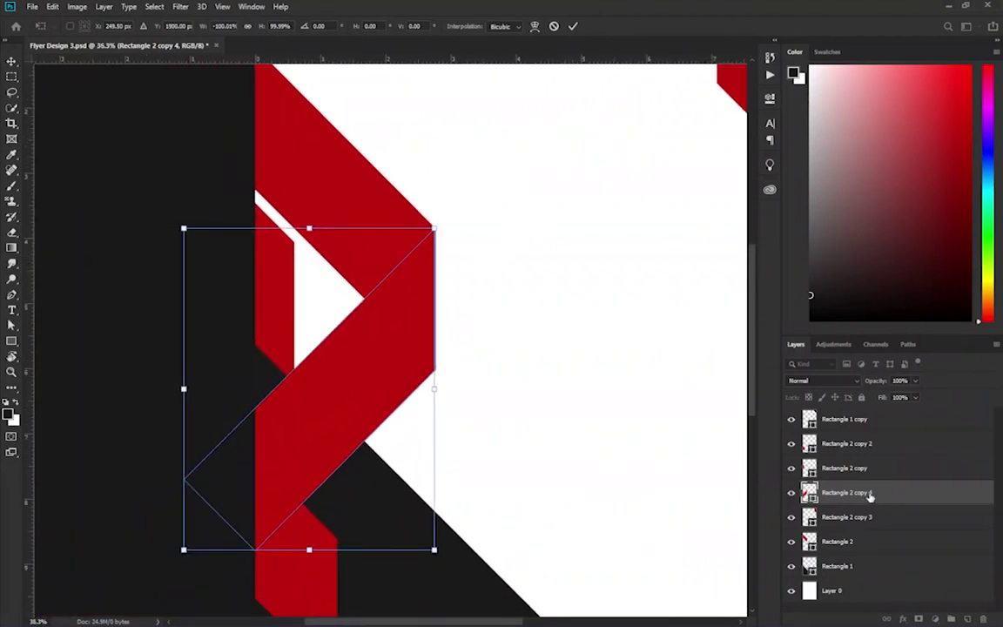
left_click_drag(868, 495, 874, 575)
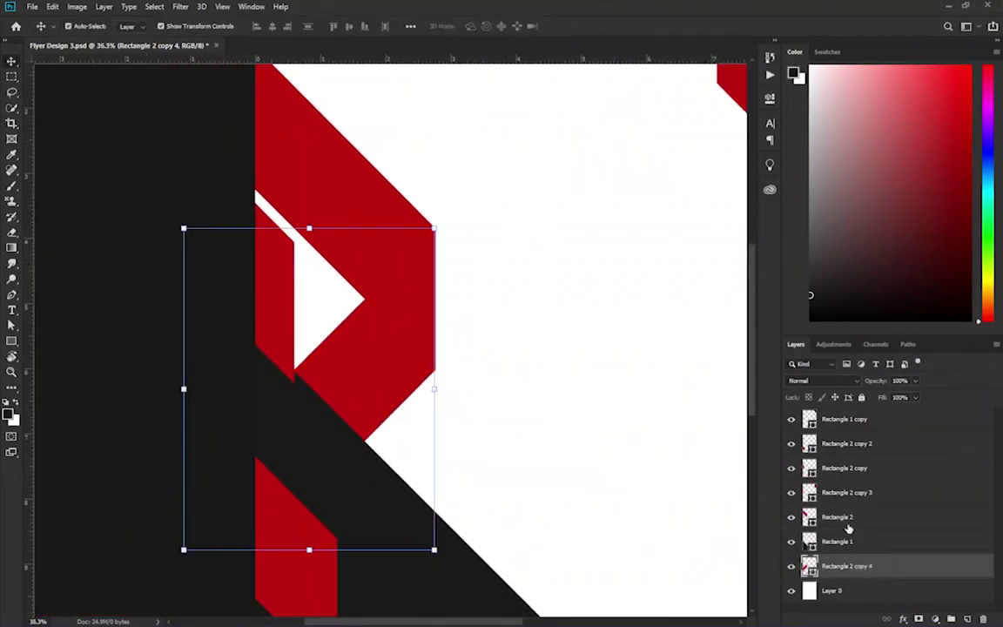
Step: Select the Rectangle 2 layer together with the other red bar layers
left_click(849, 520)
key("alt+shift+bracketright")
key("alt+shift+bracketright")
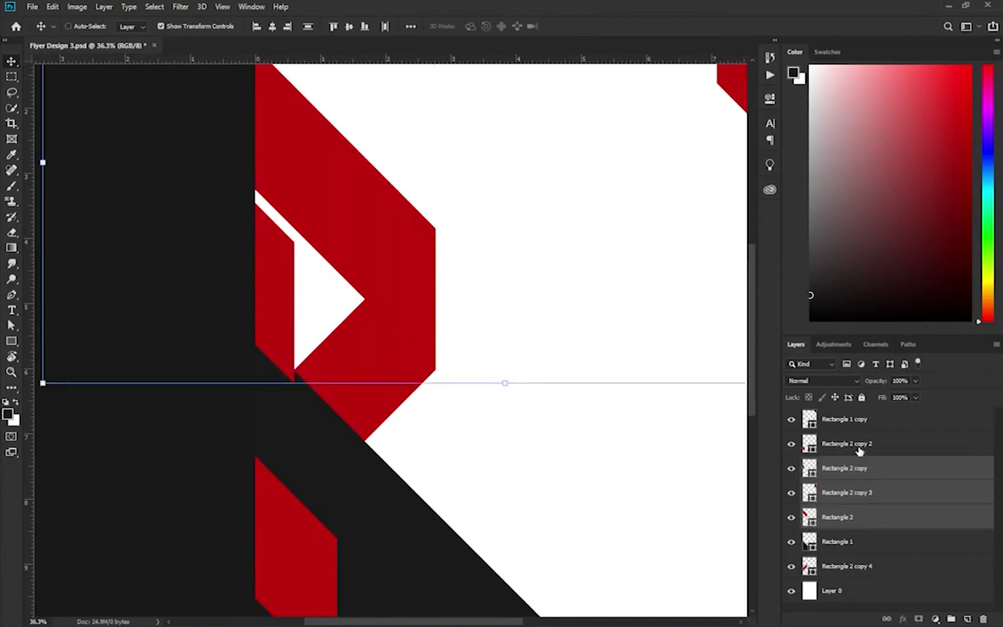
key("alt+shift+bracketright")
Step: Group the selected red bar layers into Group 1 and move Rectangle 1 copy into it
key("ctrl+g")
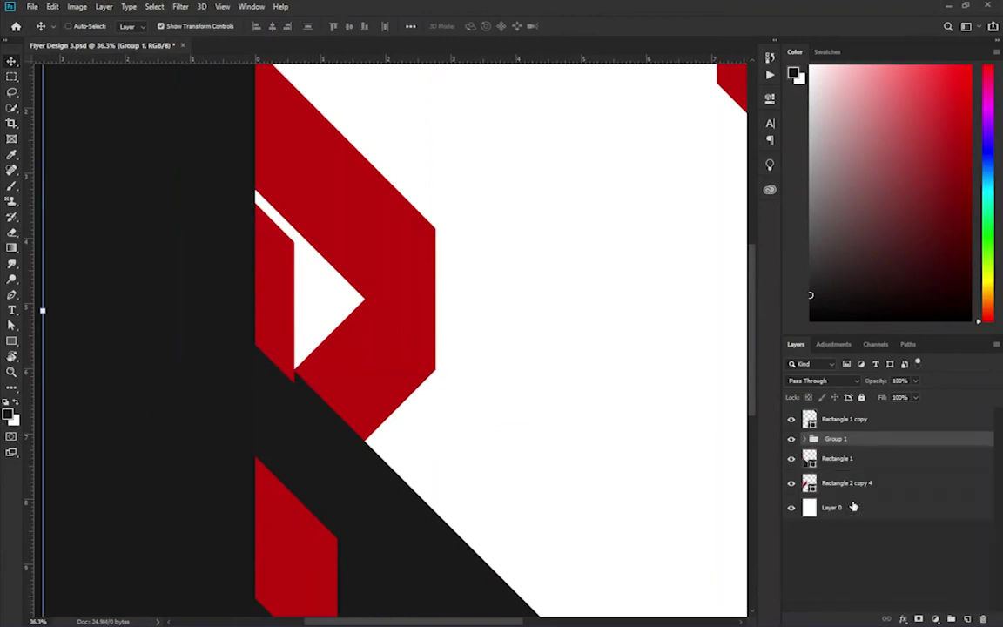
left_click(837, 422)
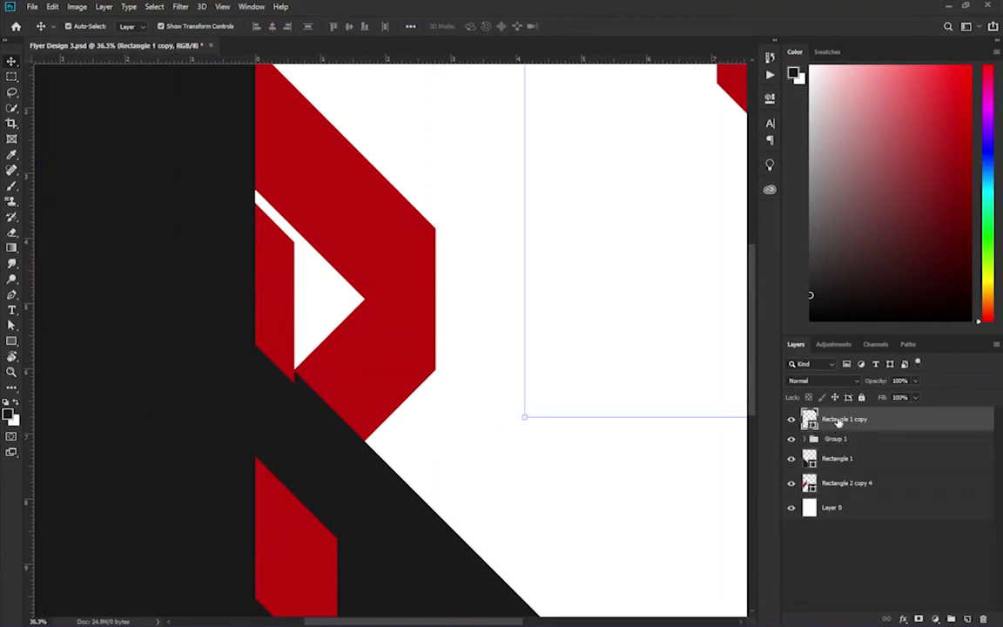
scroll(609, 481, "right", 2)
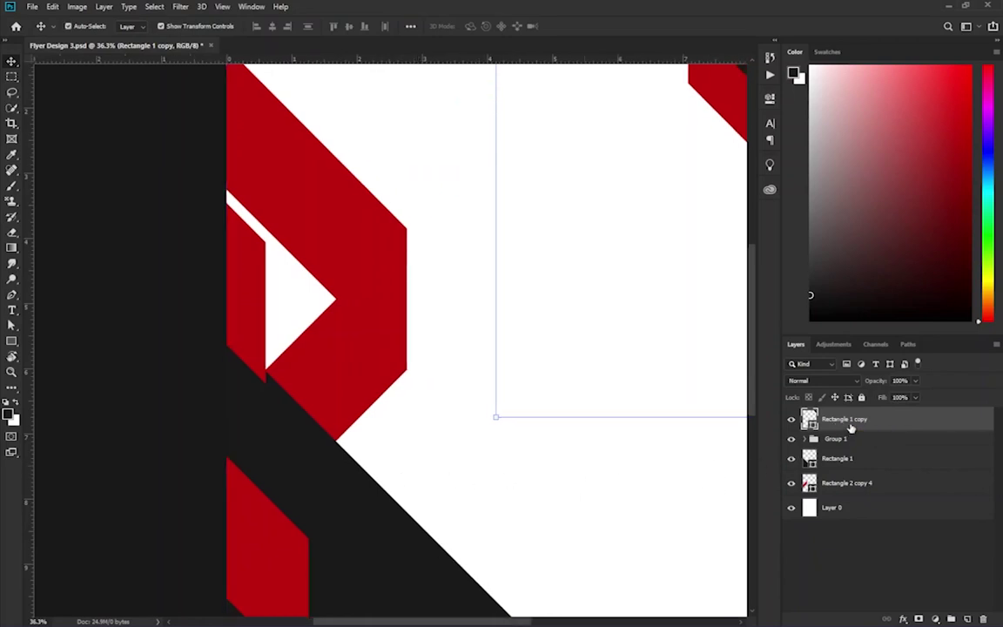
left_click(839, 453)
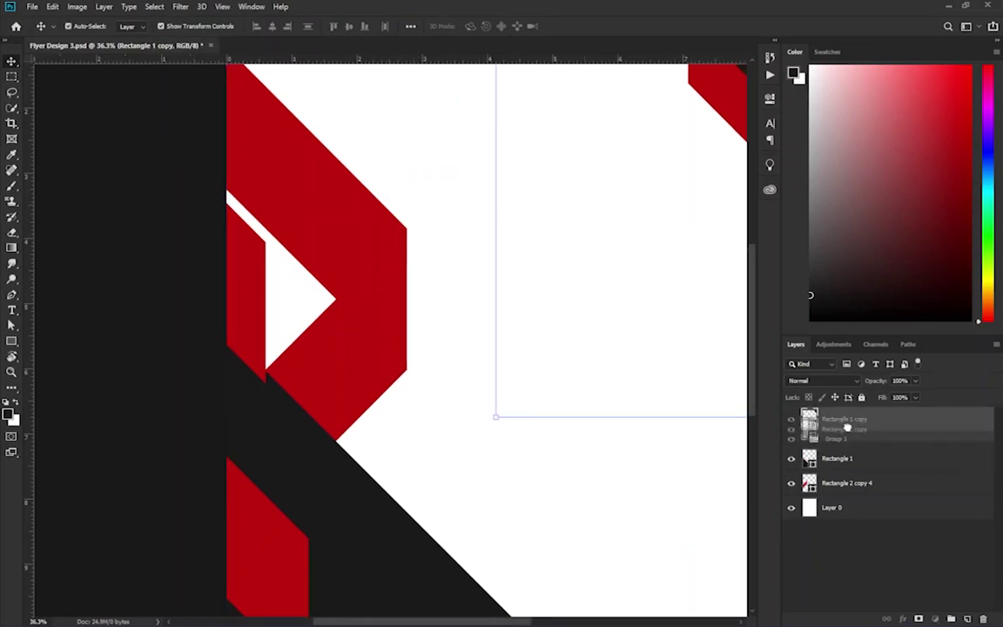
left_click_drag(838, 422, 842, 439)
Step: Move the Rectangle 1 layer into Group 1 and fit the whole flyer in view
double_click(840, 433)
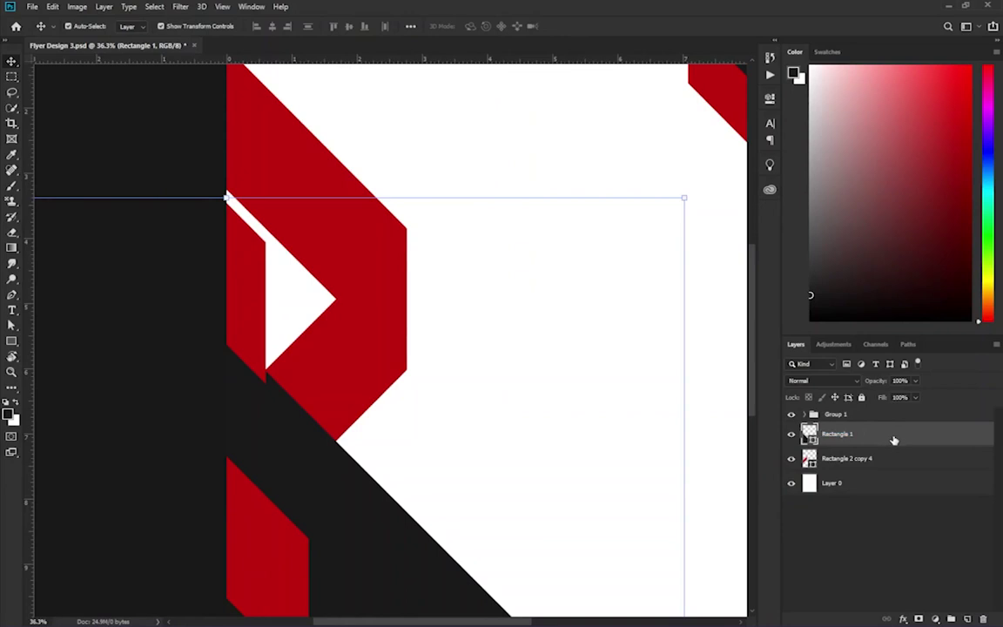
left_click(860, 461)
left_click(852, 437)
left_click_drag(853, 437, 835, 415)
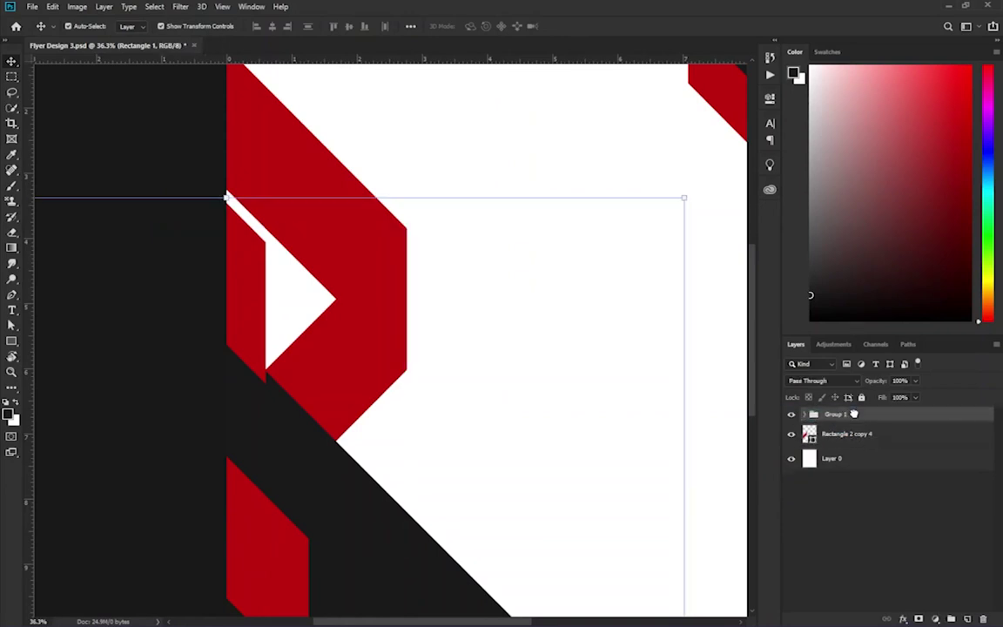
left_click(844, 434)
left_click(803, 414)
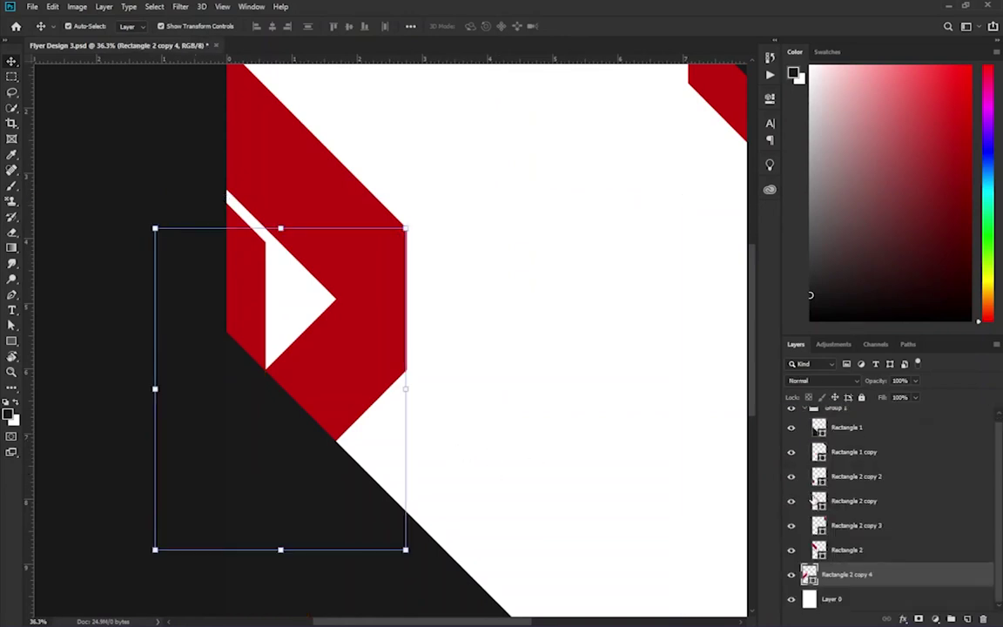
key("ctrl+0")
Step: Place Rectangle 1 at the bottom of Group 1, beneath the red stripes, and collapse the group
left_click_drag(849, 427, 860, 561)
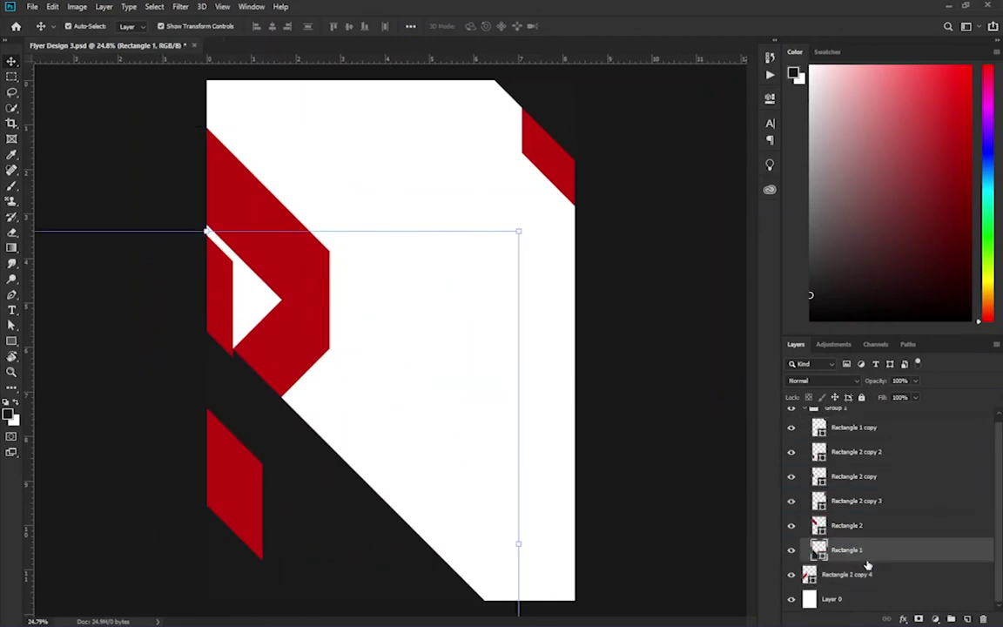
scroll(844, 497, "up", 1)
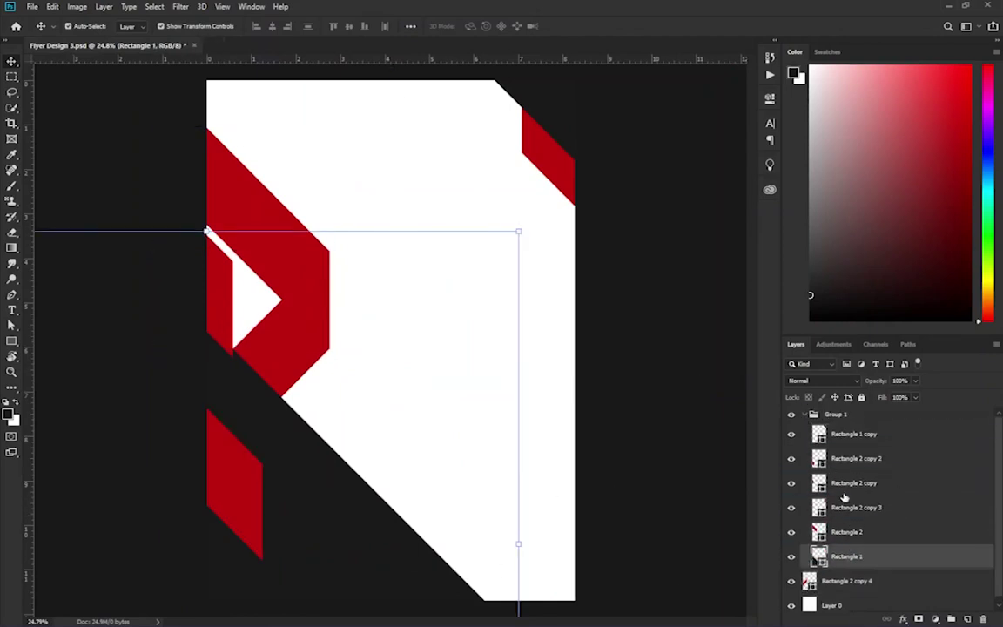
left_click(838, 584)
left_click(835, 414)
left_click(803, 415)
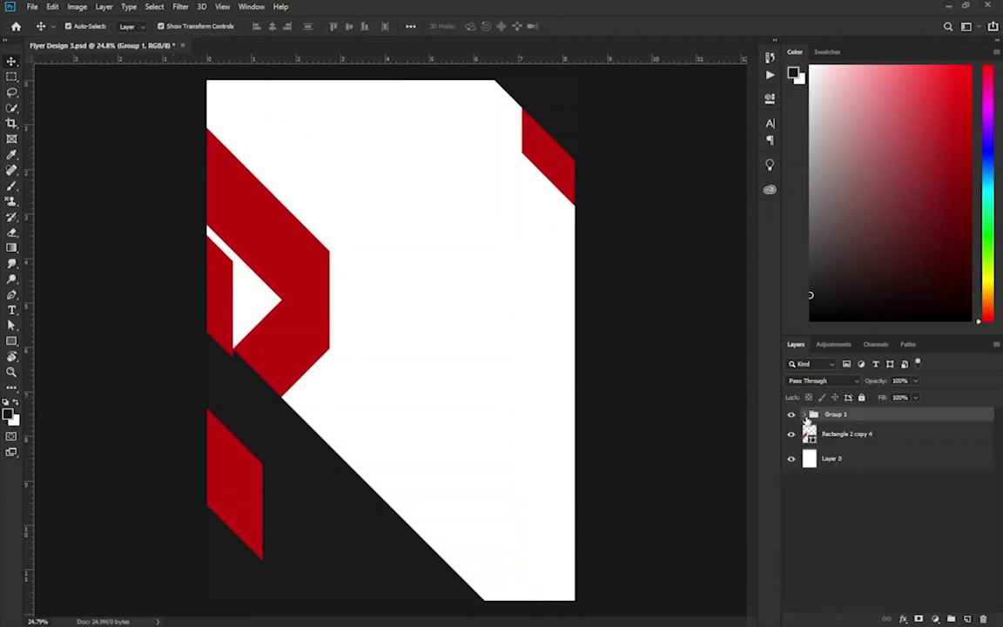
left_click(842, 434)
scroll(174, 345, "up", 2)
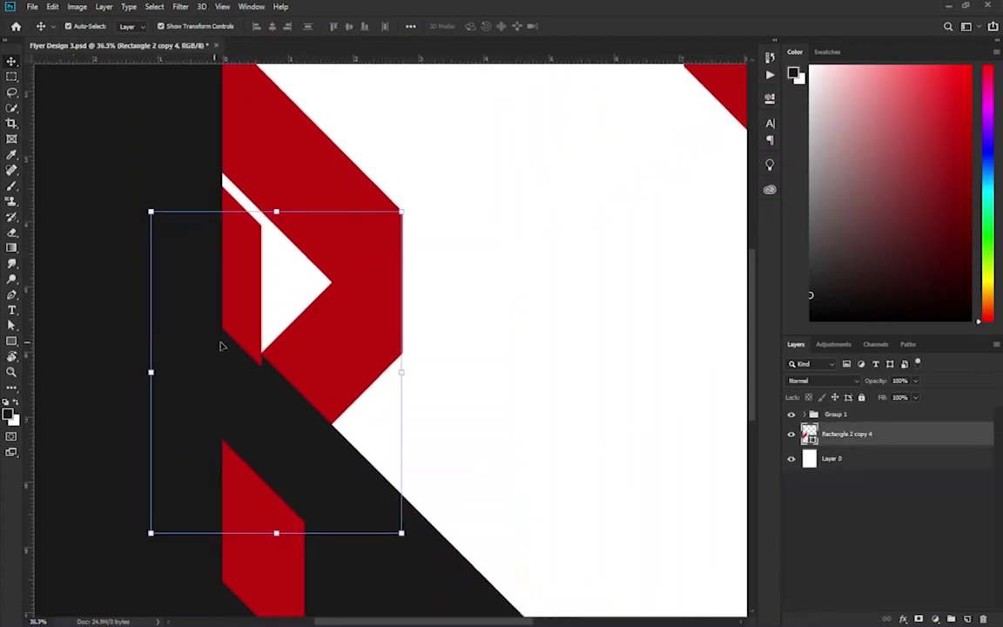
Step: Fill the folded bar, Rectangle 2 copy 4, with the darker red #a80e0e
double_click(815, 444)
left_click_drag(828, 188, 825, 204)
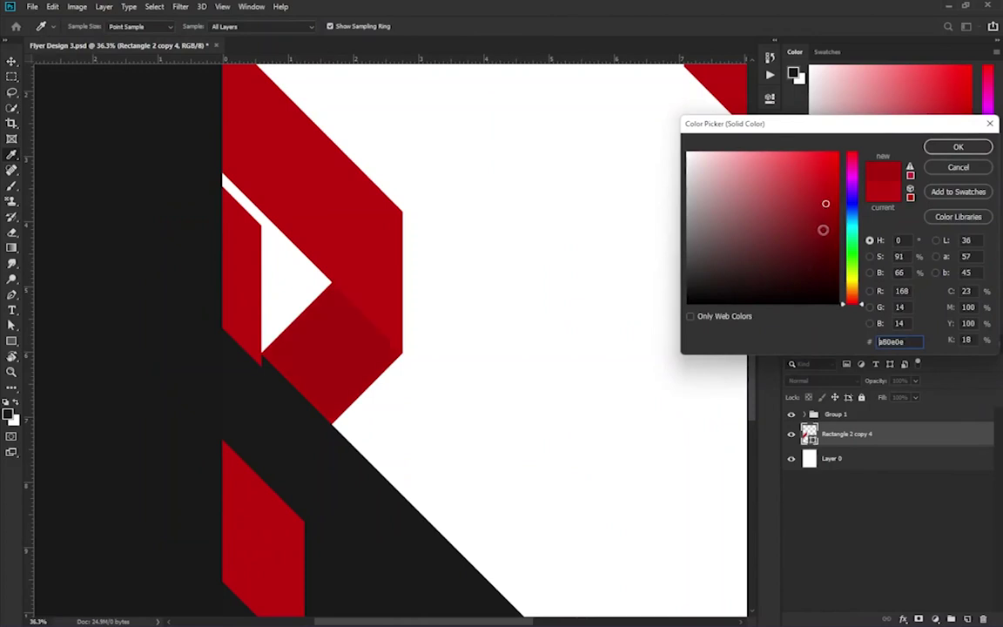
left_click(955, 148)
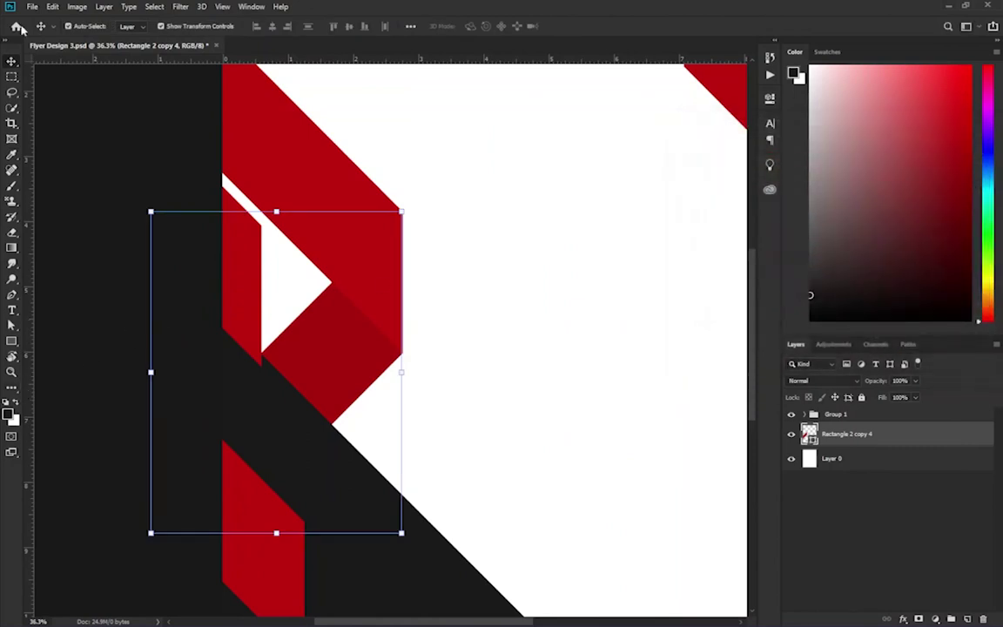
double_click(809, 433)
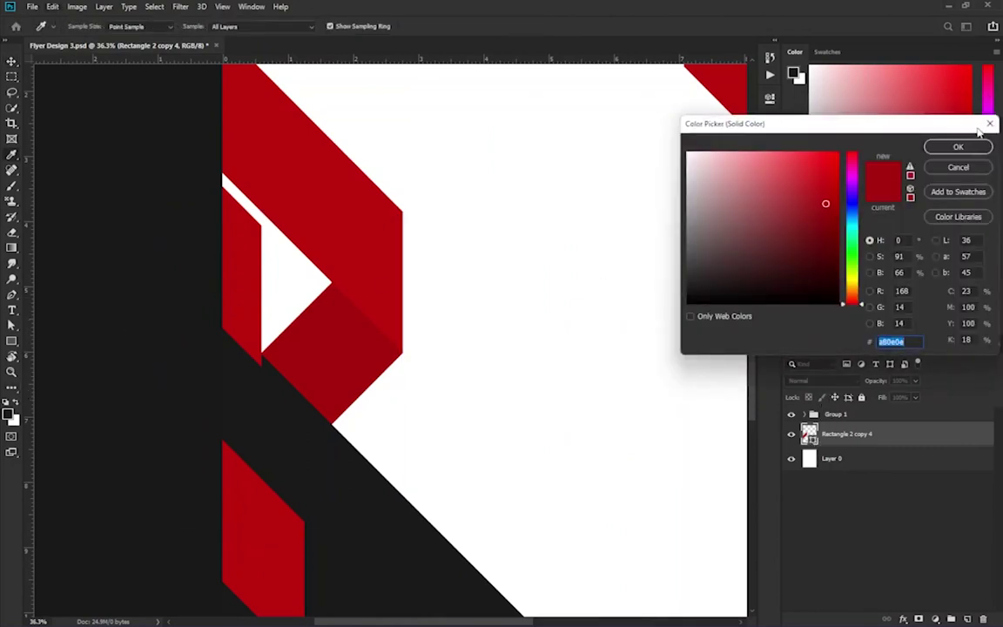
left_click(958, 146)
left_click(11, 248)
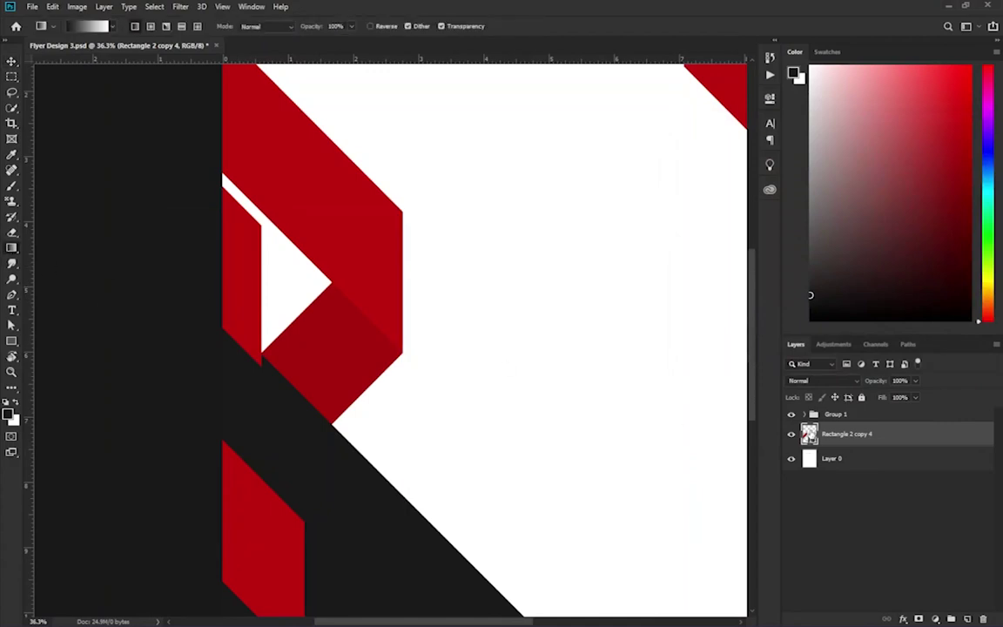
Step: Add a Gradient Fill layer and clip it to the folded bar
left_click(937, 619)
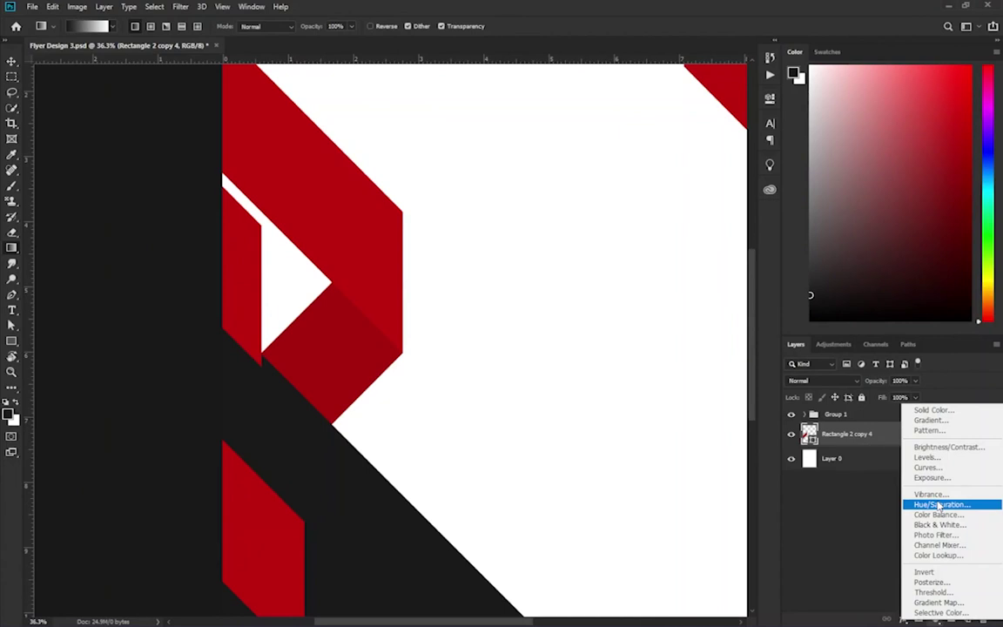
left_click(929, 419)
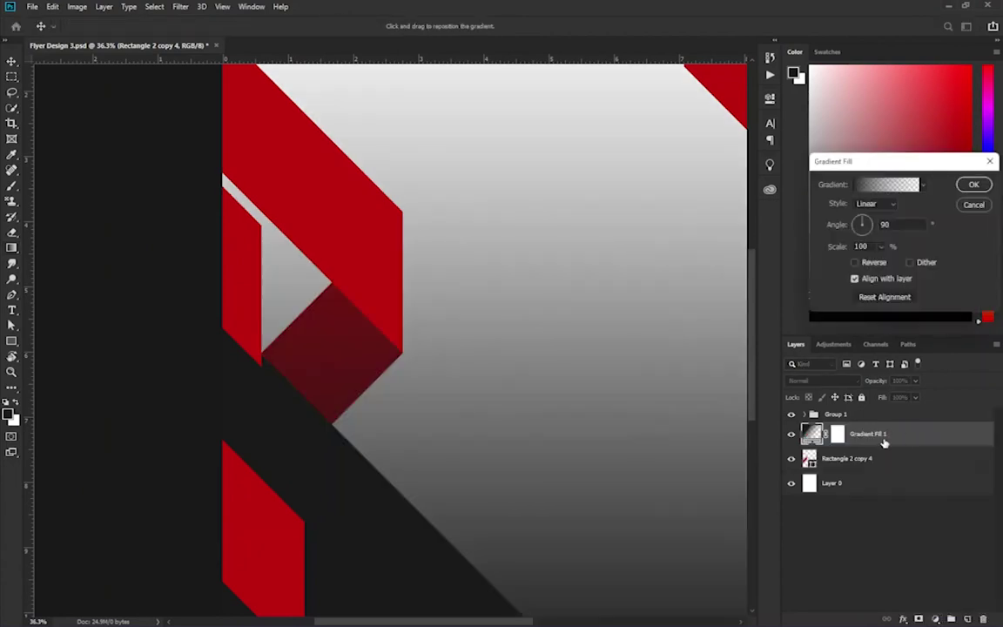
left_click(972, 184)
right_click(934, 436)
left_click(813, 350)
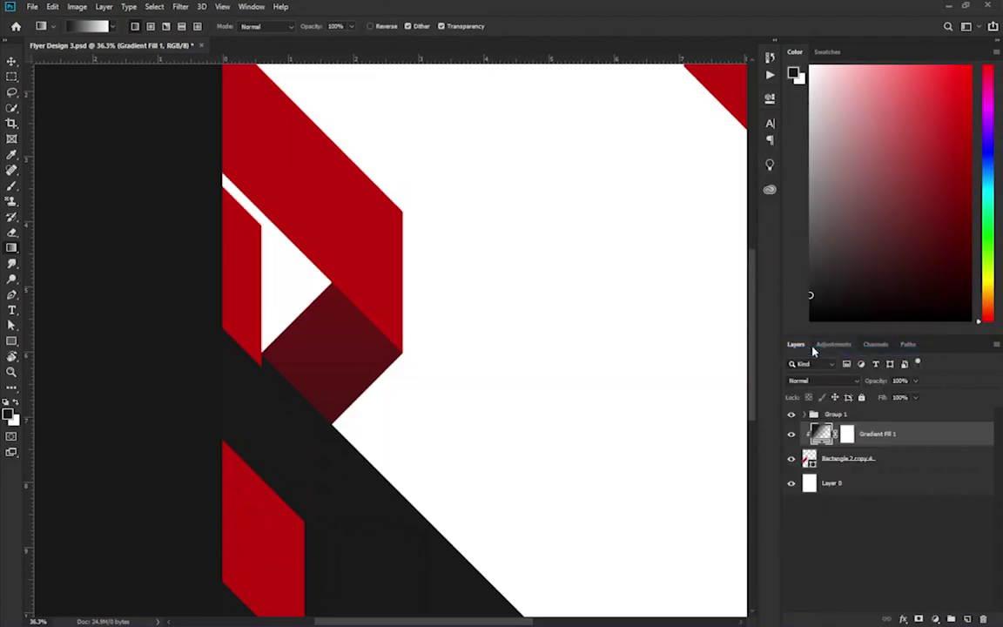
Step: In the Gradient Editor, make the left stop the ribbon red and the right stop black (000000)
double_click(821, 433)
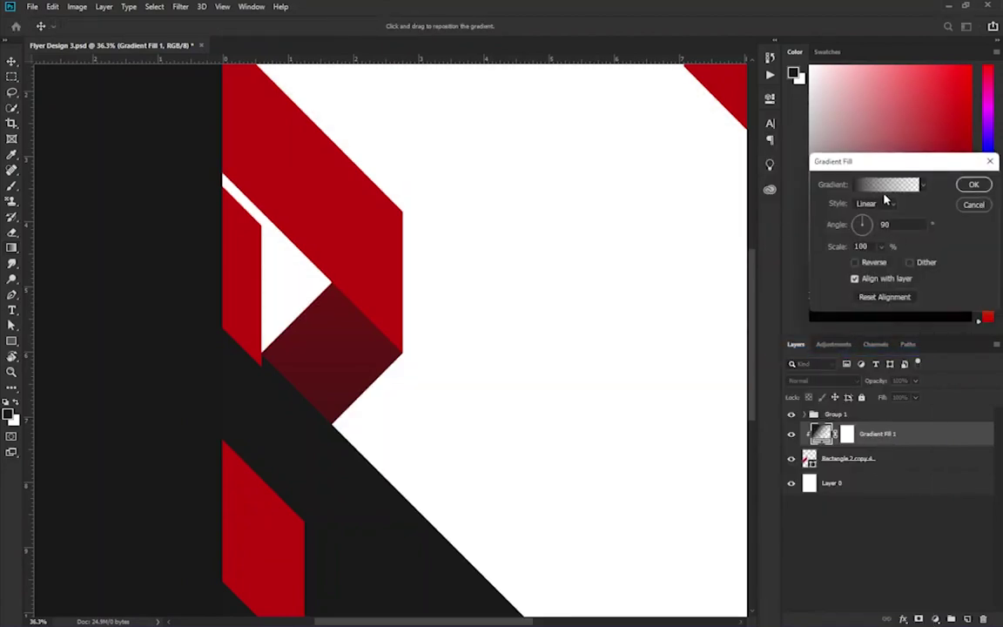
left_click(886, 185)
left_click(784, 290)
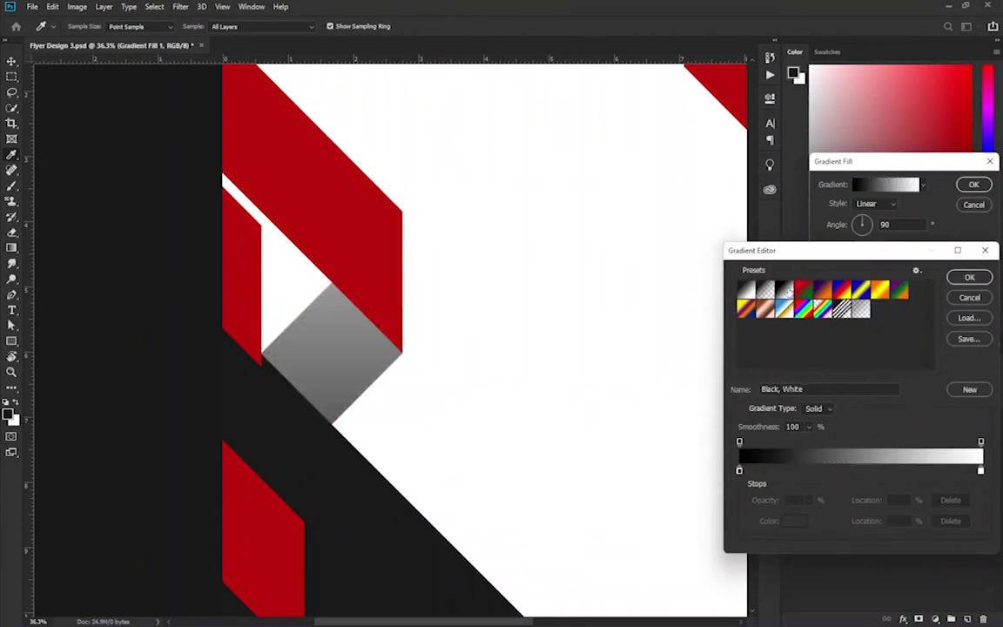
left_click(739, 470)
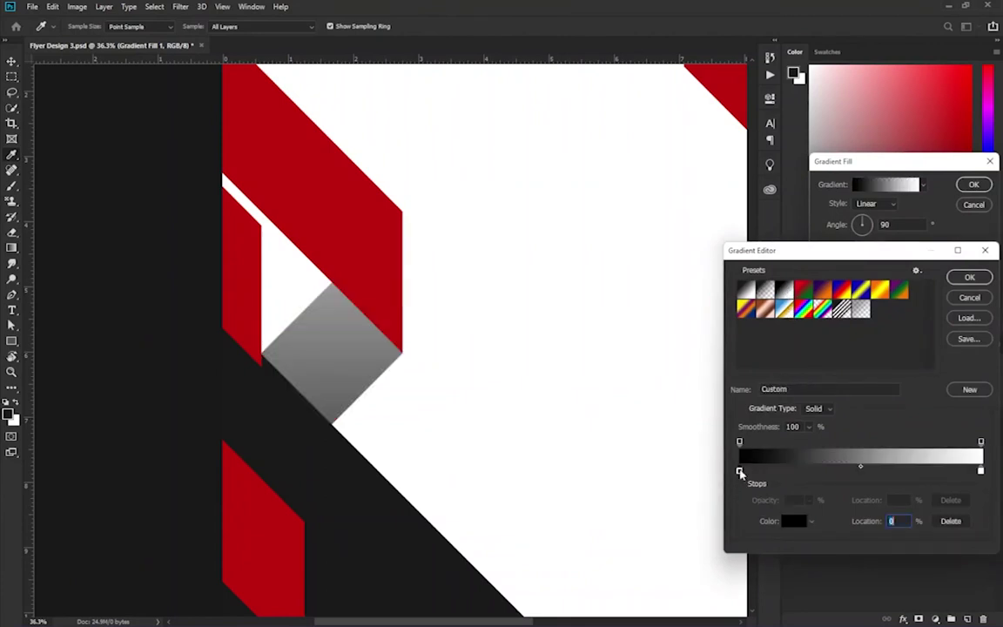
left_click(794, 522)
left_click(296, 197)
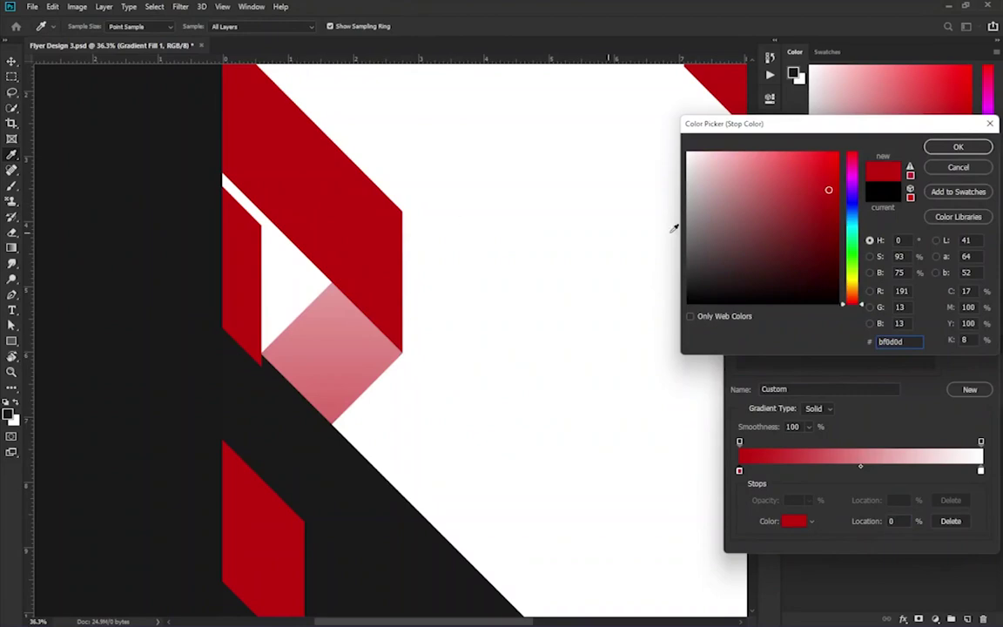
left_click(955, 148)
left_click(980, 471)
left_click(794, 521)
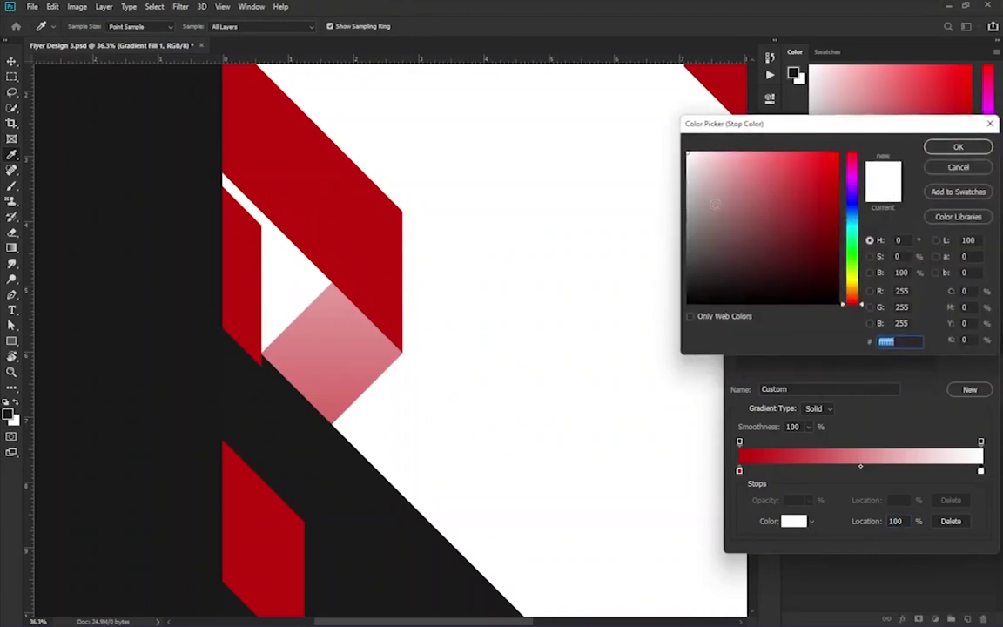
type("000000")
left_click(958, 150)
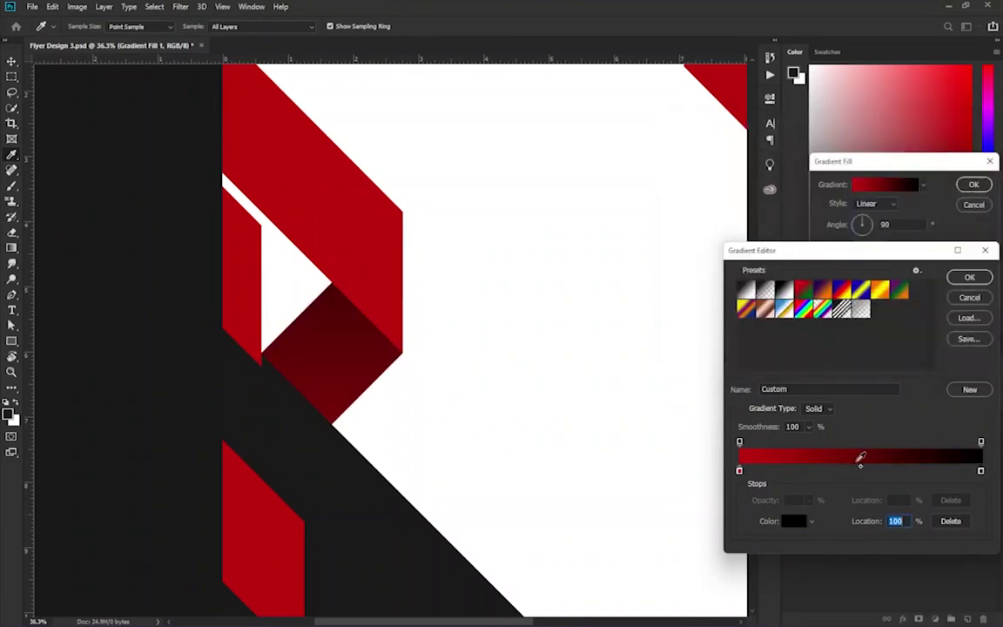
Step: Add a black stop at the left and position the stops for a black–red–black gradient, red at 30%
mouse_move(740, 471)
left_mouse_down()
mouse_move(828, 471)
mouse_move(794, 471)
left_mouse_up()
left_click_drag(980, 471, 908, 471)
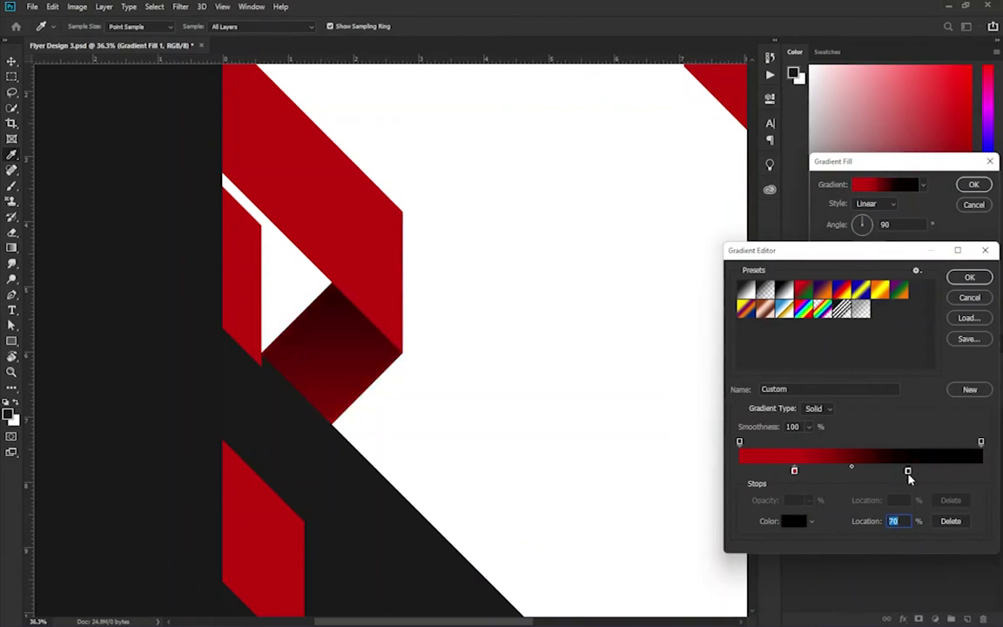
left_click_drag(910, 472, 919, 473)
left_click_drag(919, 473, 908, 473)
left_click_drag(794, 471, 803, 472)
left_click(759, 471)
left_click(794, 521)
type("000000")
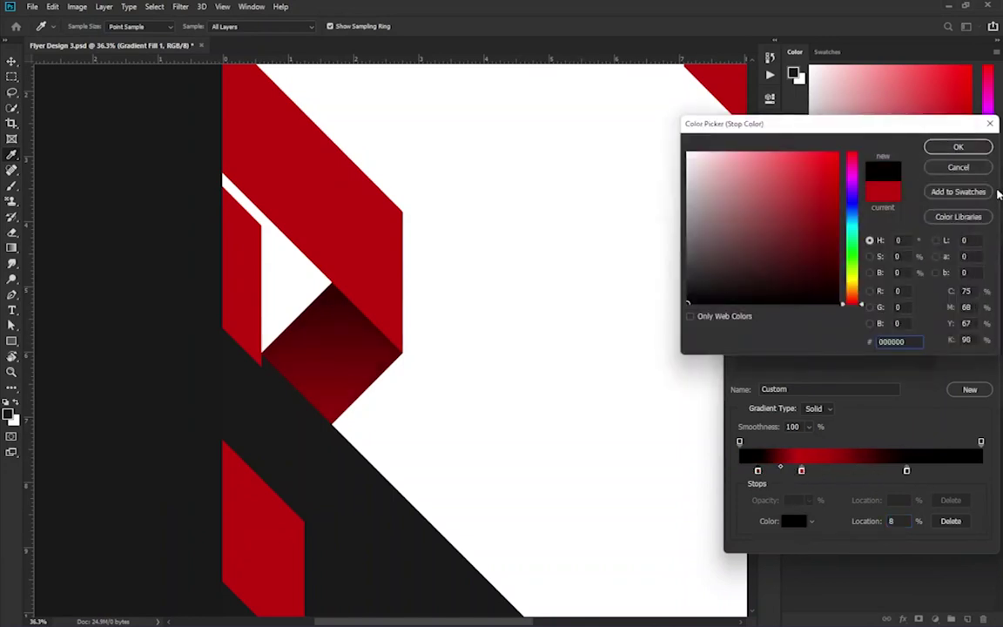
key("Return")
mouse_move(800, 471)
left_mouse_down()
mouse_move(811, 471)
mouse_move(783, 472)
mouse_move(892, 473)
mouse_move(853, 473)
left_mouse_up()
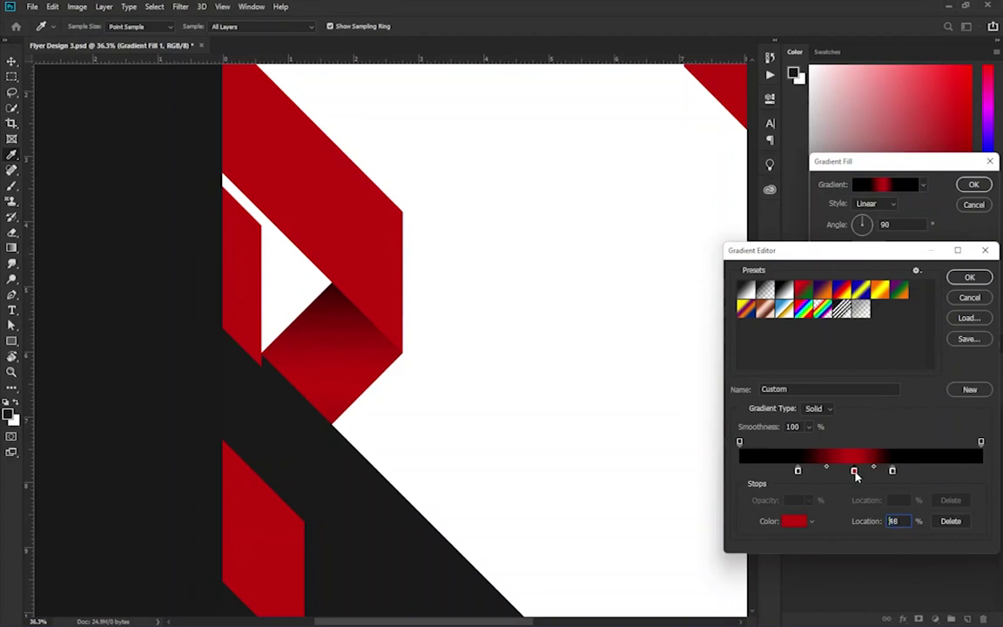
left_click(967, 277)
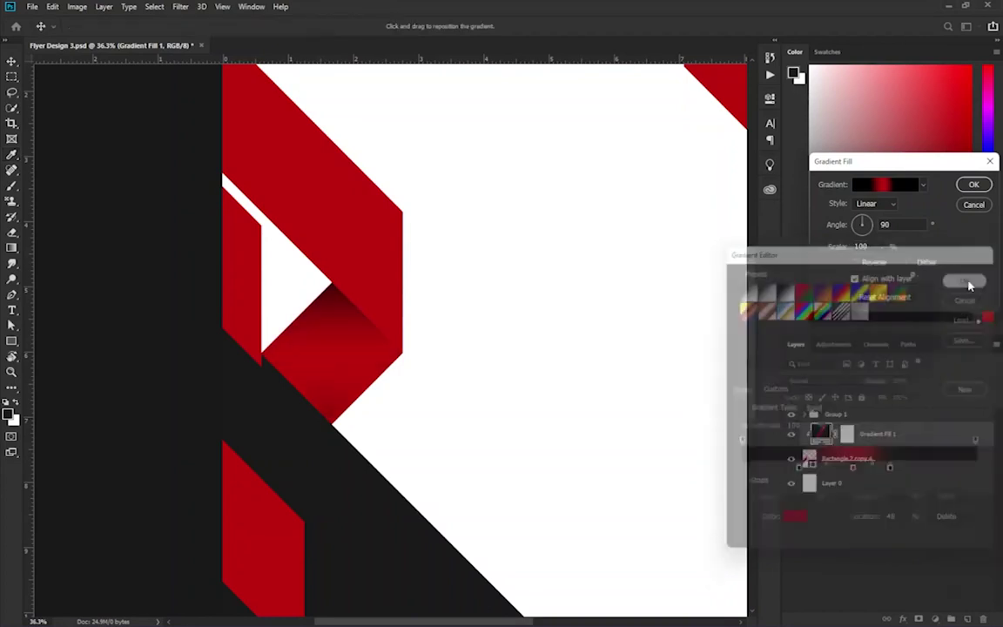
Step: Set the fold gradient's angle to 46.77°
left_click(866, 221)
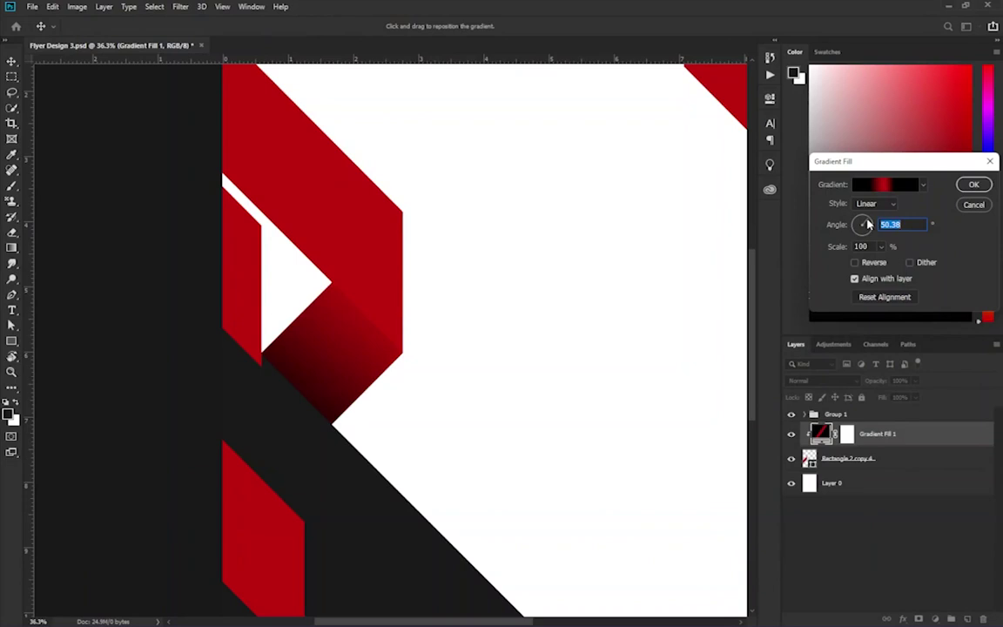
left_click(869, 223)
left_click(856, 235)
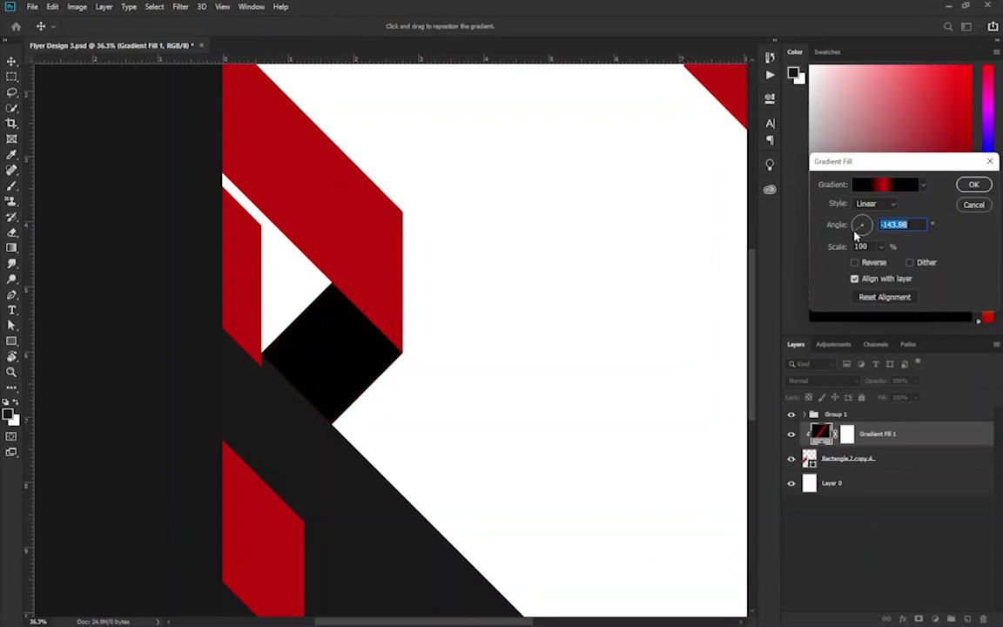
left_click(869, 223)
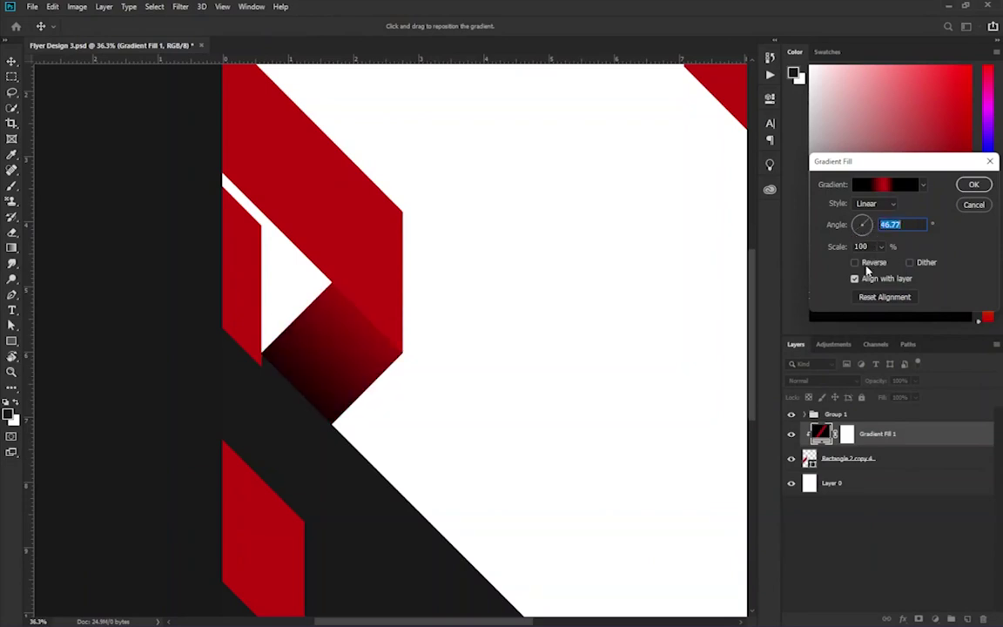
Step: Reposition the gradient stops and recolour the left stop dark red
left_click(886, 185)
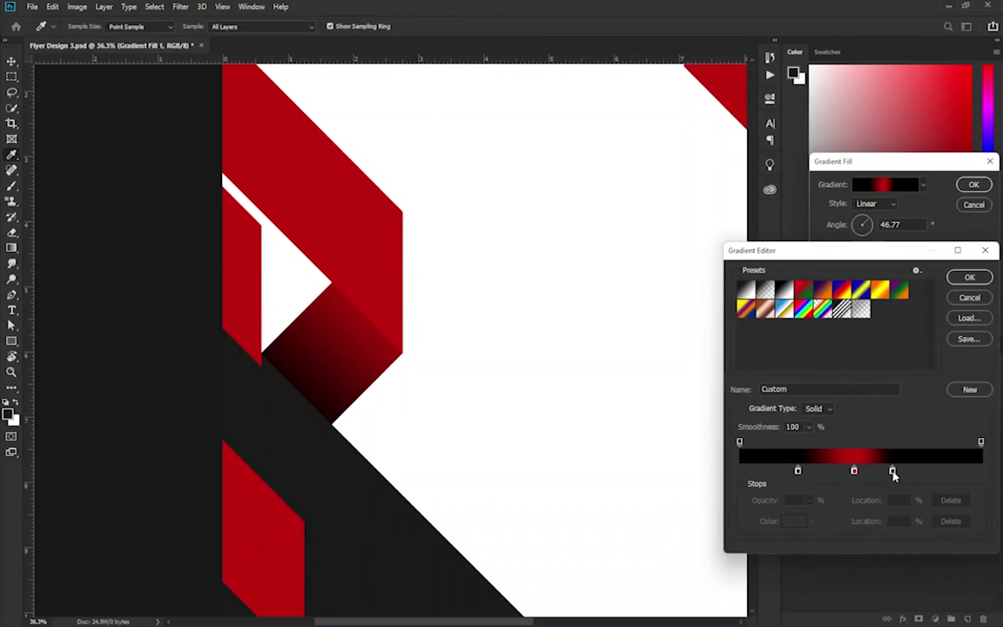
left_click_drag(893, 471, 910, 471)
left_click_drag(798, 471, 785, 471)
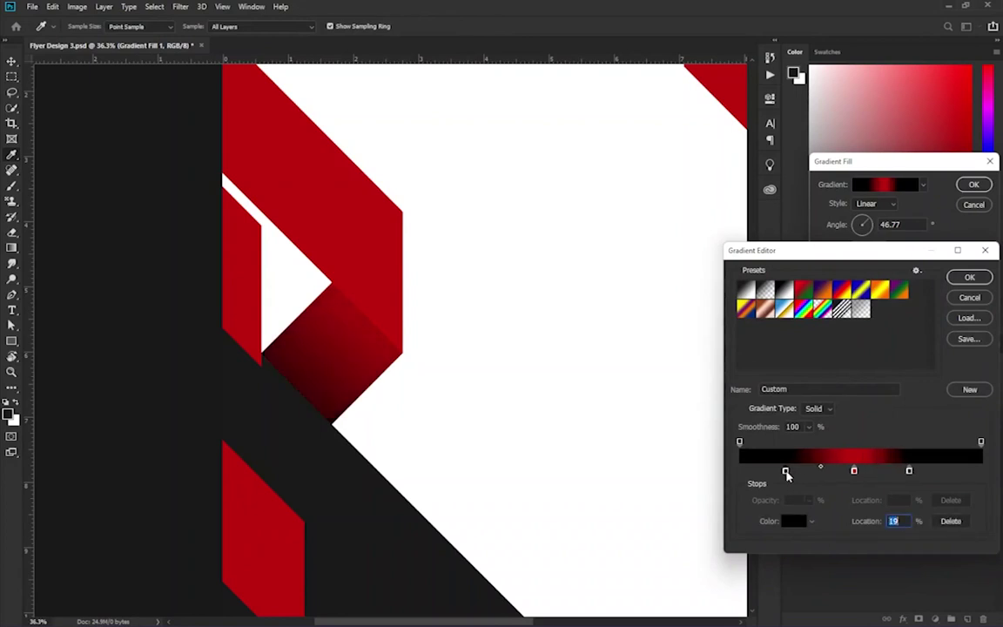
left_click_drag(854, 471, 831, 471)
left_click_drag(910, 471, 799, 475)
left_click(830, 471)
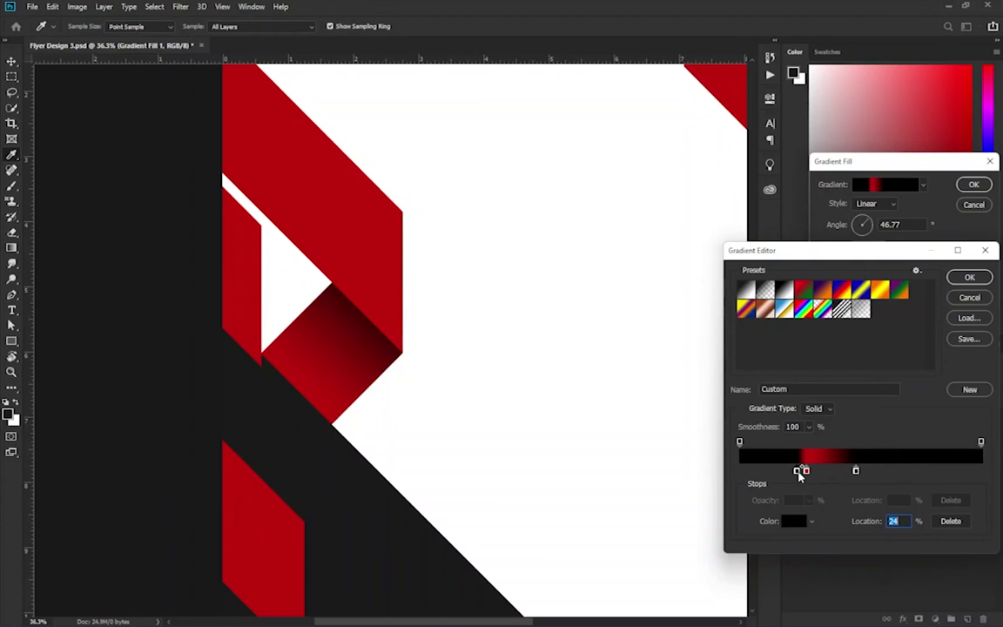
double_click(799, 474)
type("5a0b0b")
left_click(957, 148)
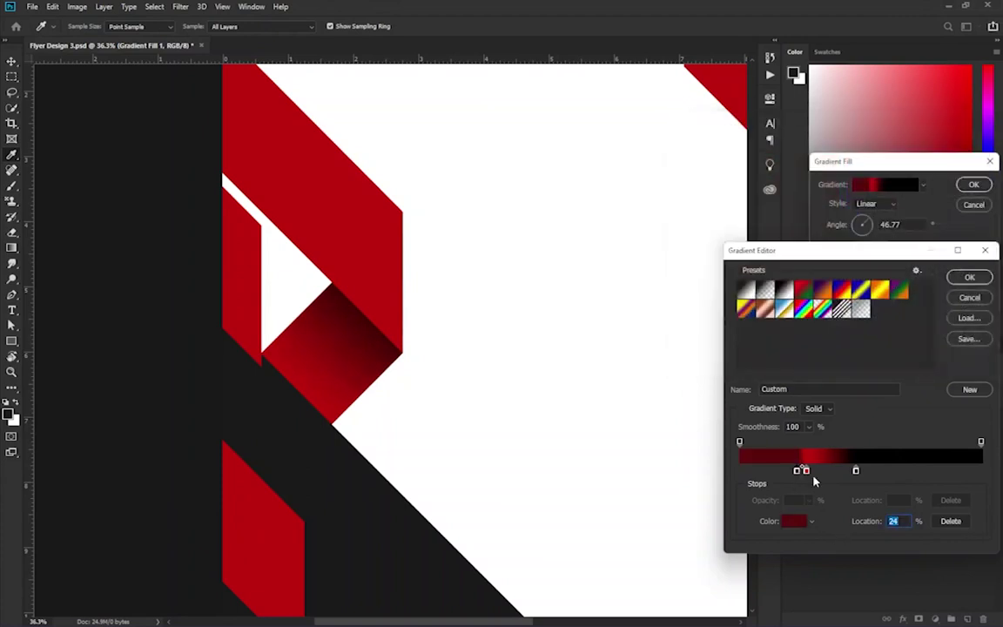
Step: Darken the middle red stop, set dark red at 15% and black at 47%, and apply the gradient
left_click_drag(805, 473, 810, 472)
left_click_drag(796, 473, 810, 473)
left_click_drag(810, 473, 823, 473)
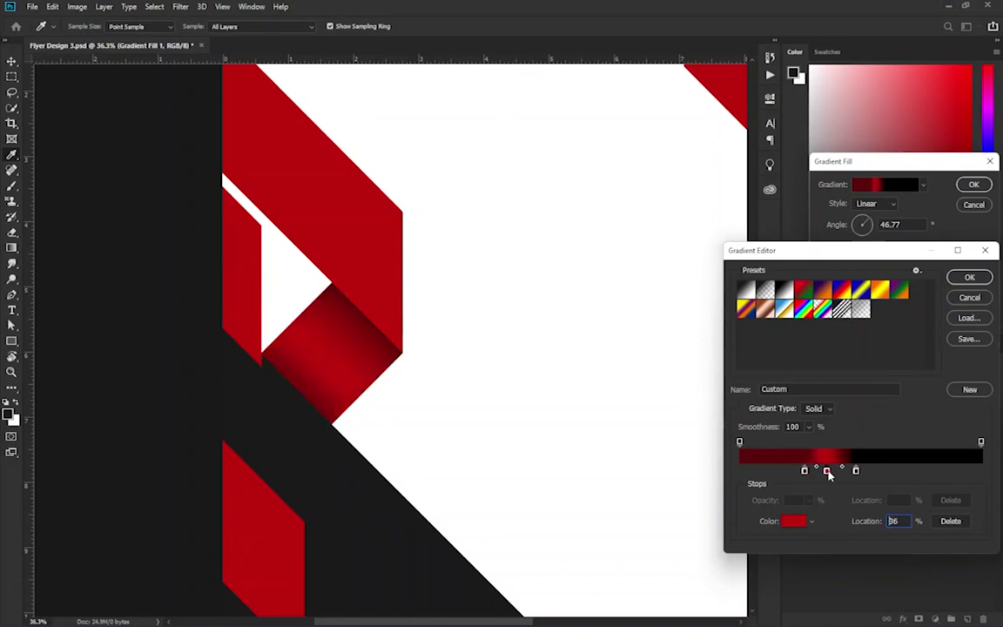
double_click(823, 473)
left_click(822, 217)
type("34")
key("Return")
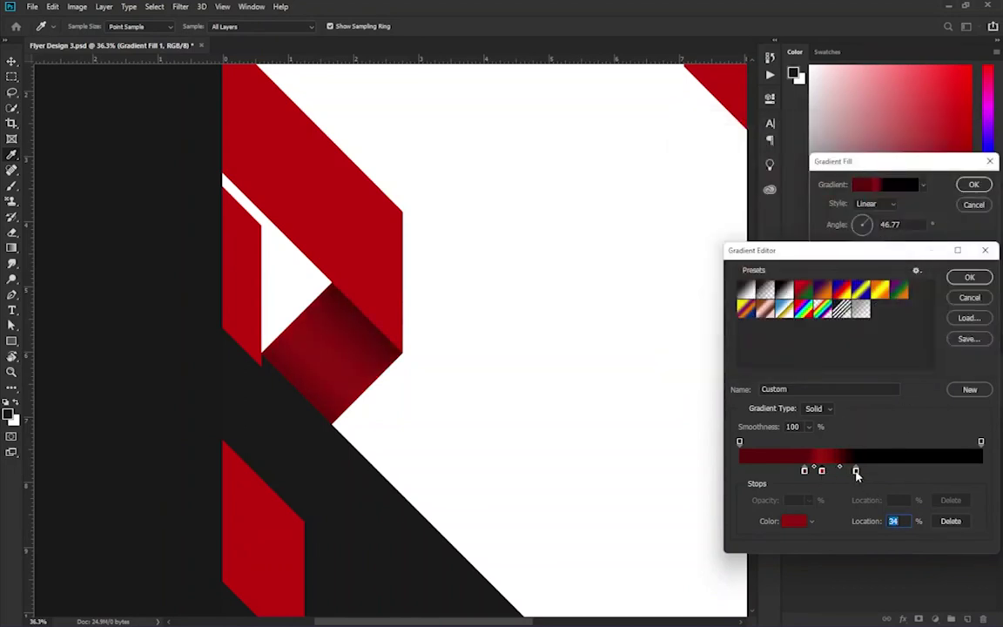
left_click_drag(855, 473, 853, 472)
left_click_drag(805, 471, 698, 461)
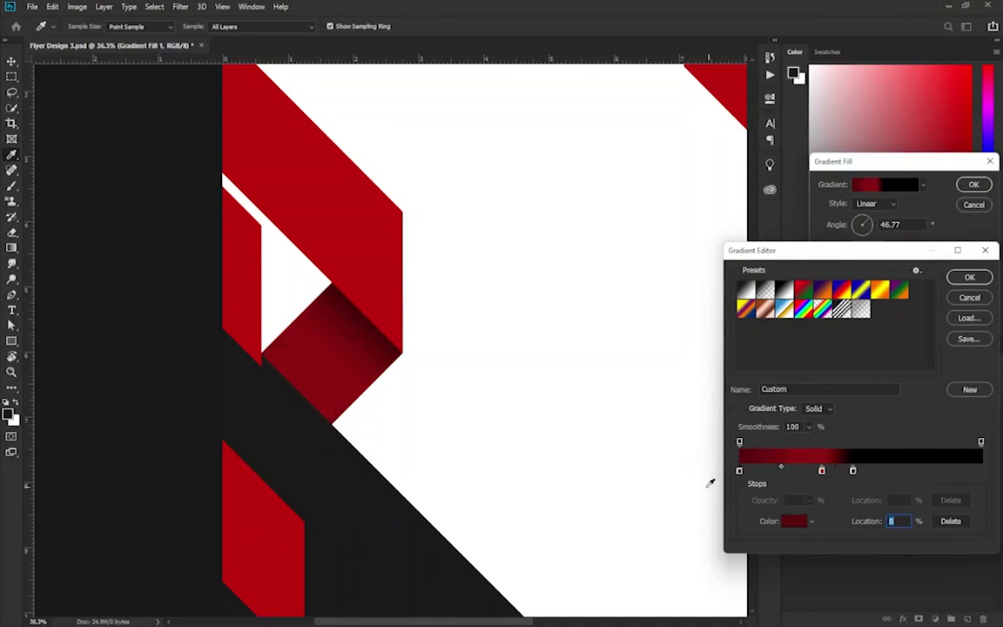
left_click_drag(741, 473, 777, 475)
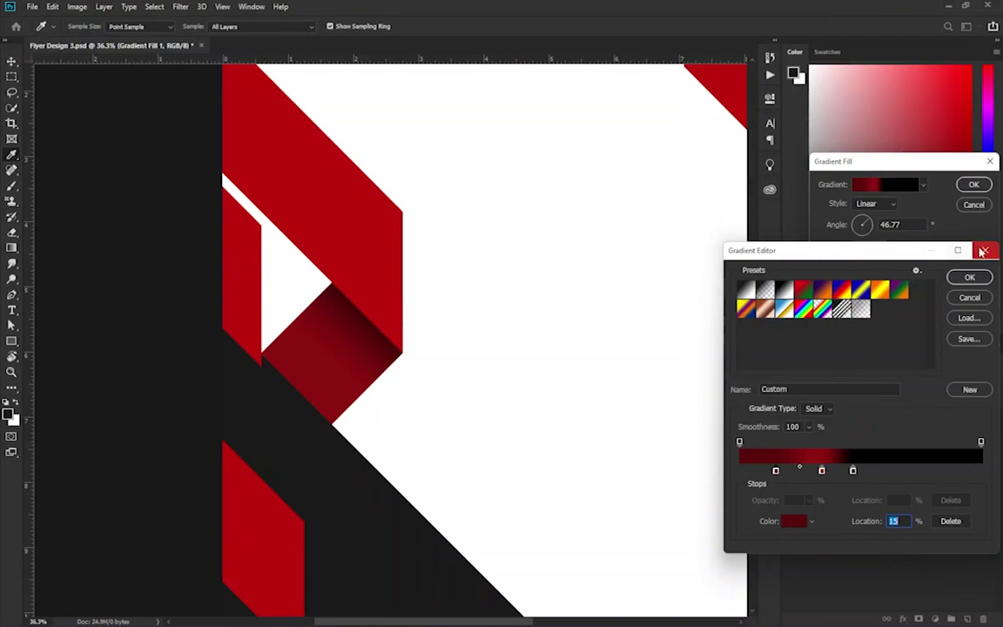
left_click(968, 277)
left_click(976, 184)
left_click(12, 61)
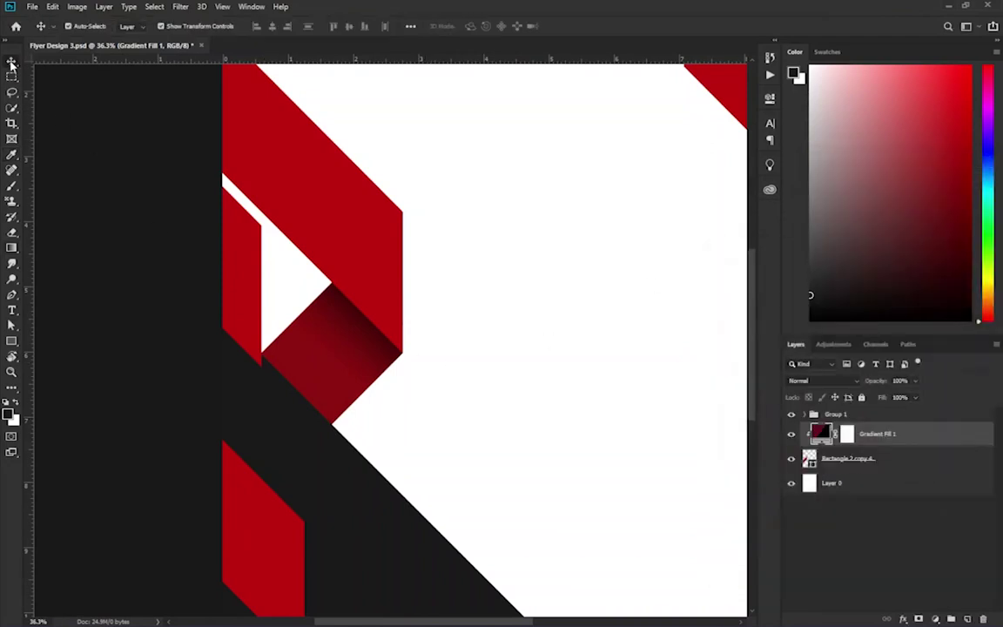
Step: Shift the left red strip slightly to the right
left_click(846, 459)
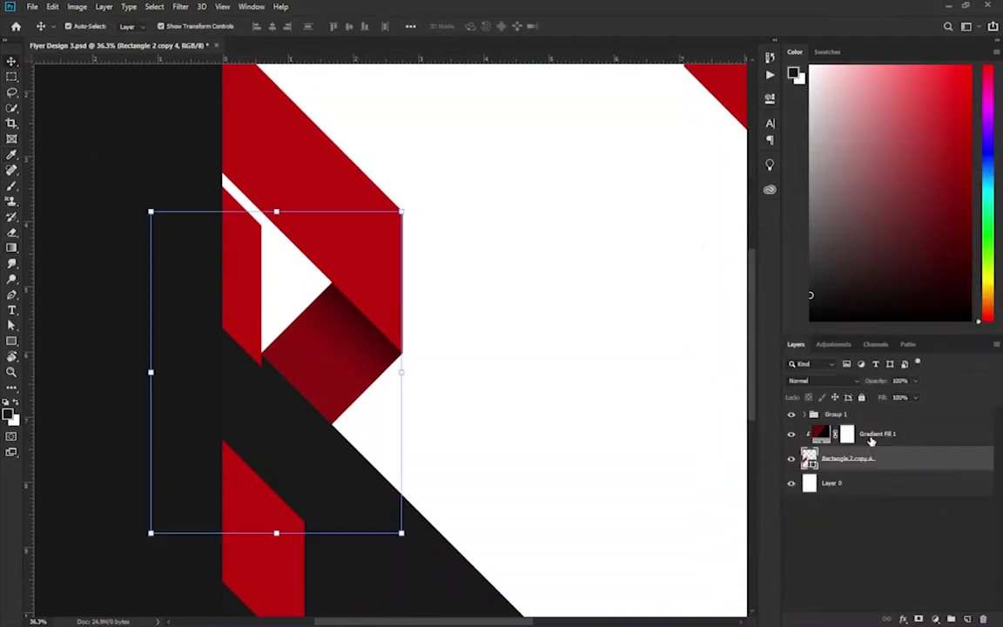
left_click(352, 361)
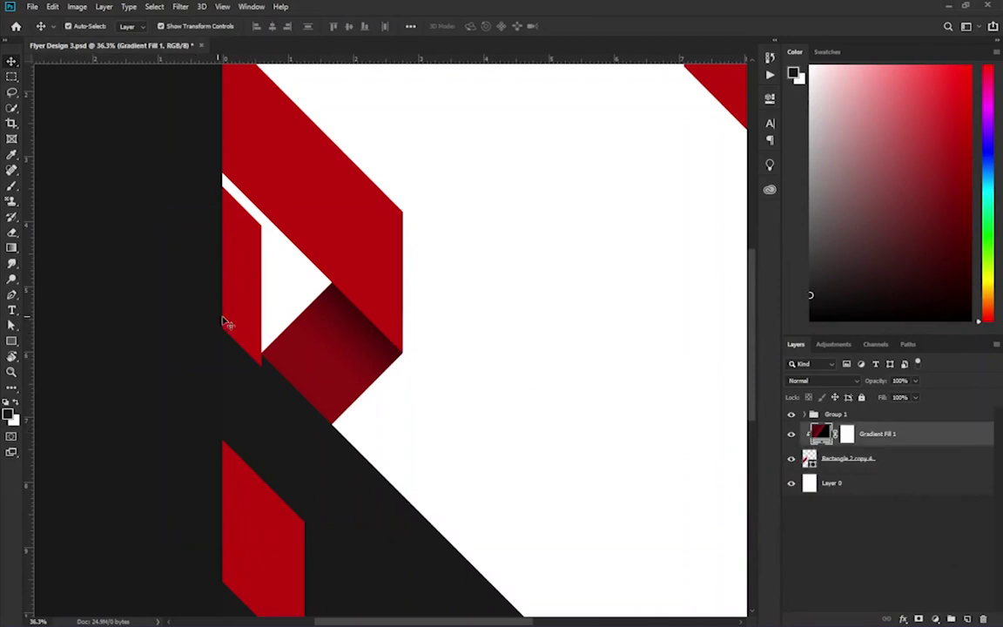
left_click_drag(239, 291, 258, 315)
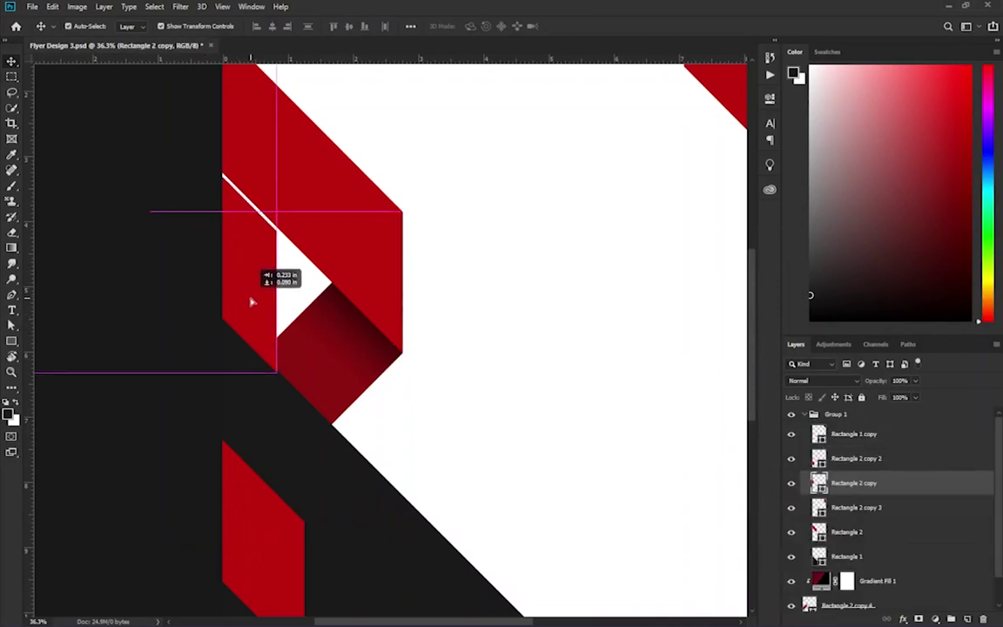
left_click_drag(260, 315, 370, 462)
Step: Transform a copy of the ribbon bar, flipping it horizontally and moving it right
key("ctrl+t")
right_click(371, 418)
left_click(410, 560)
right_click(293, 337)
left_click(331, 480)
mouse_move(267, 399)
left_mouse_down()
mouse_move(519, 416)
mouse_move(543, 387)
left_mouse_up()
right_click(530, 397)
left_click(557, 553)
Step: Flip the copy vertically, move it to the left dark area, and set Rectangle 2 copy 5 above Rectangle 2 copy 3
right_click(516, 356)
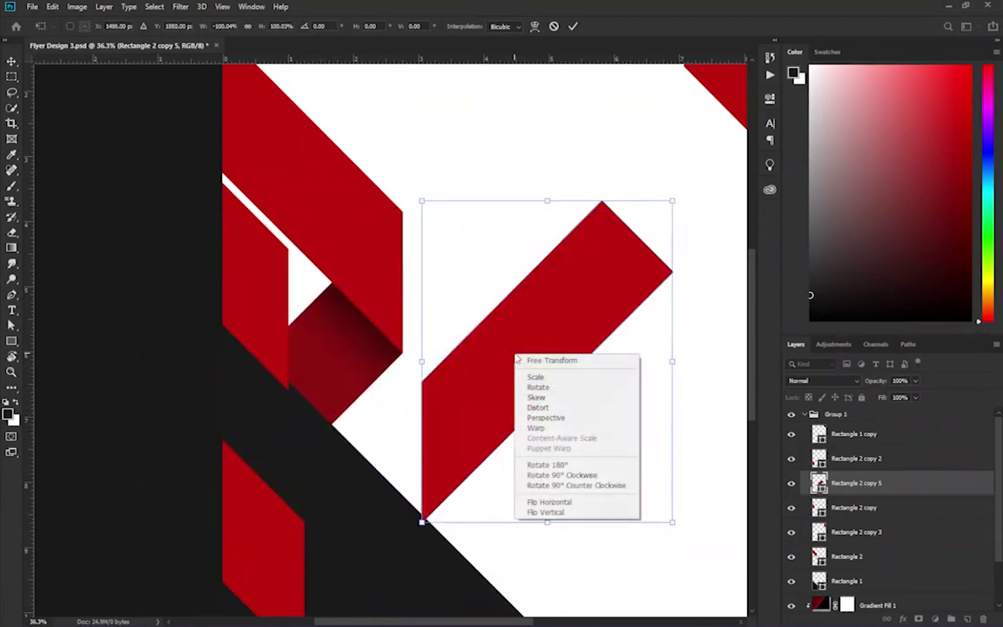
left_click(566, 512)
right_click(550, 339)
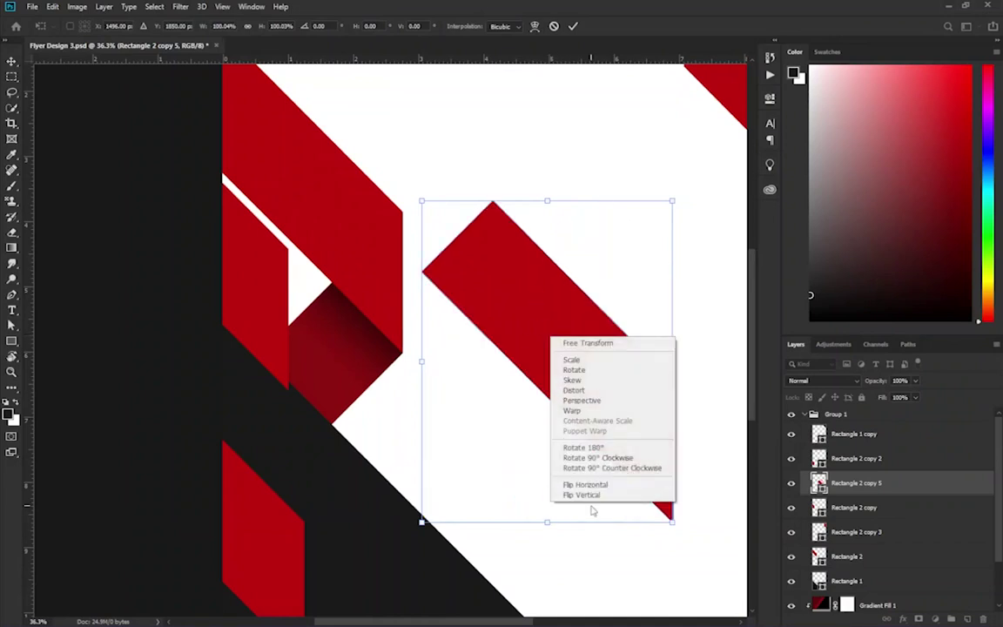
left_click(589, 504)
mouse_move(571, 394)
left_mouse_down()
mouse_move(208, 376)
mouse_move(205, 389)
left_mouse_up()
left_click_drag(895, 484, 897, 605)
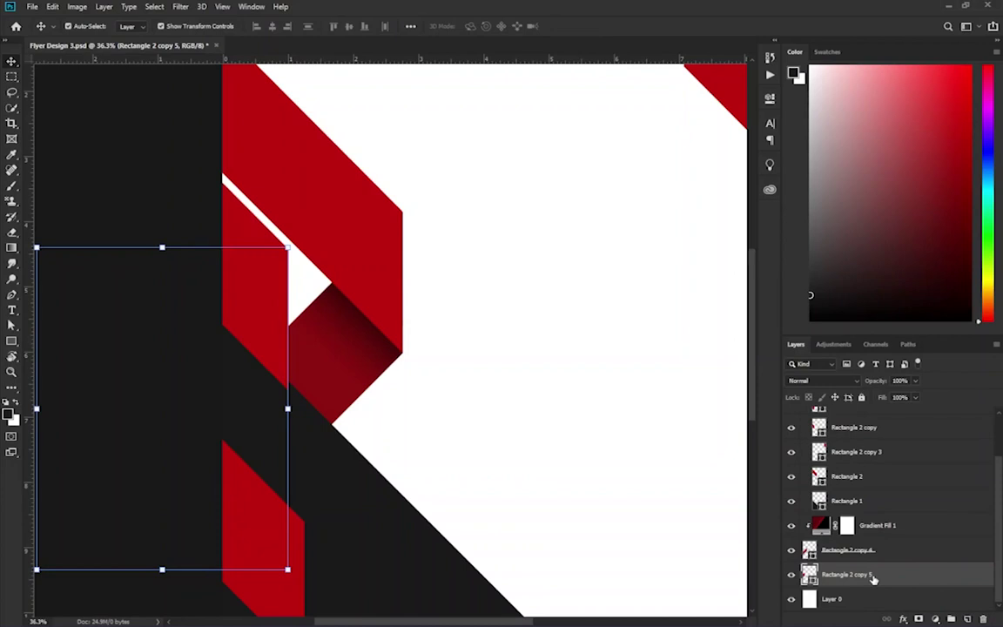
left_click_drag(875, 578, 869, 453)
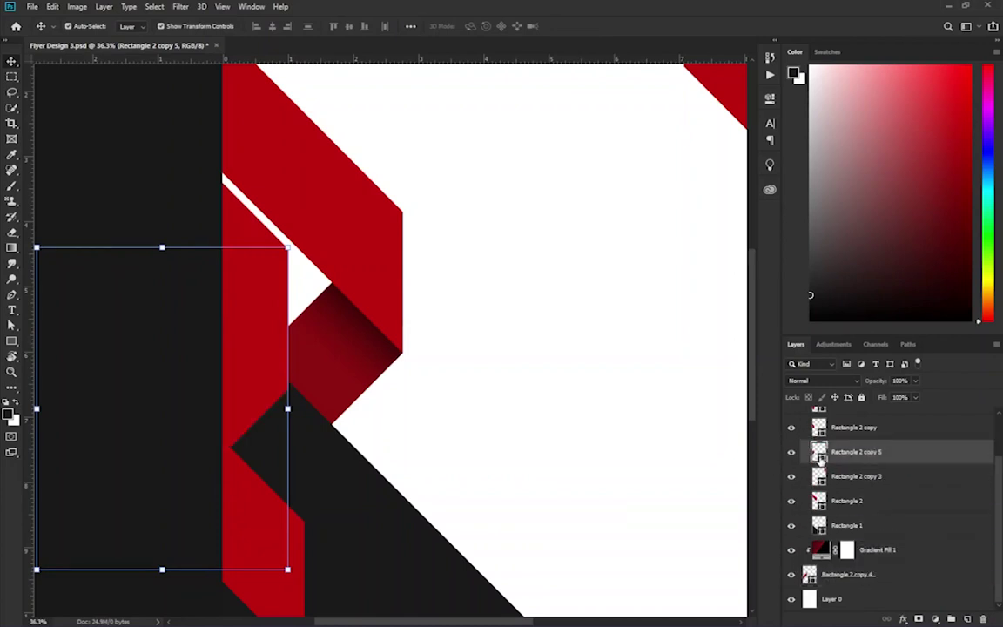
Step: Recolour the copied bar a dark red
double_click(818, 451)
left_click_drag(828, 188, 824, 240)
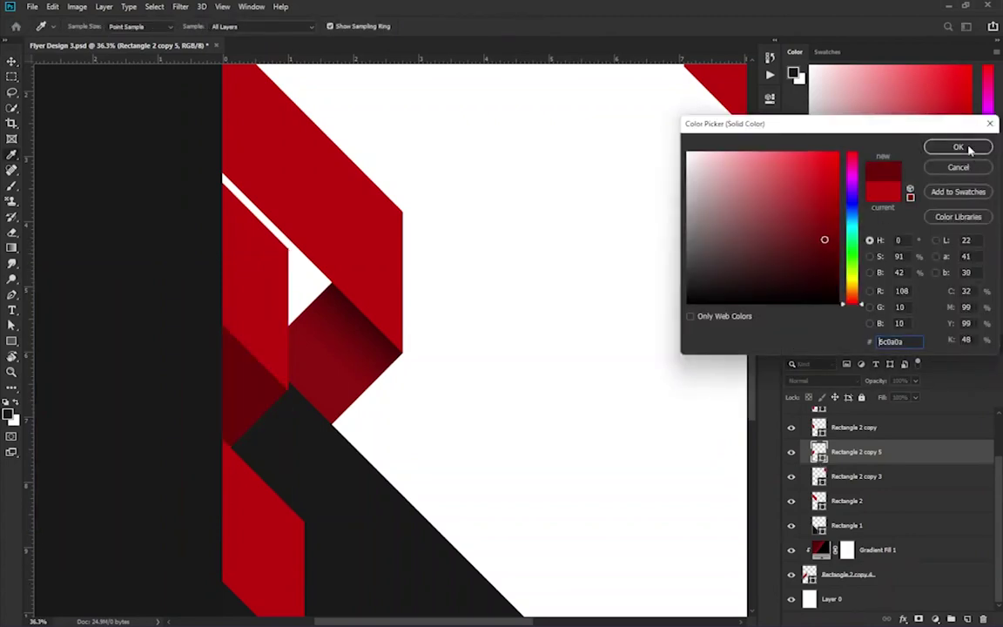
left_click(957, 147)
Step: Add a Gradient Fill 2 layer clipped to the left panel, angled at 45°
left_click(935, 618)
left_click(918, 419)
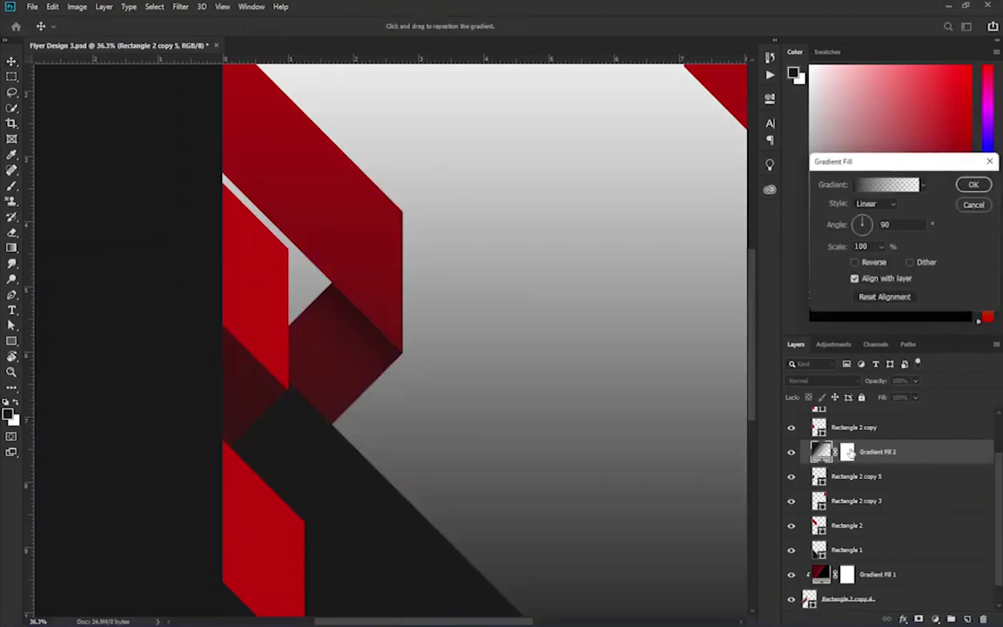
left_click(985, 185)
right_click(932, 450)
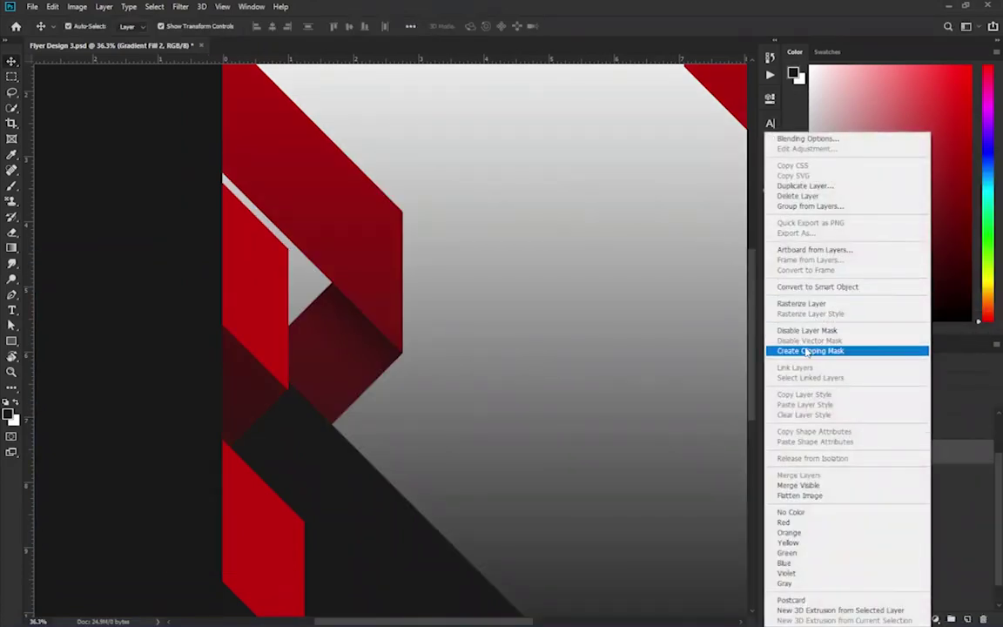
left_click(807, 351)
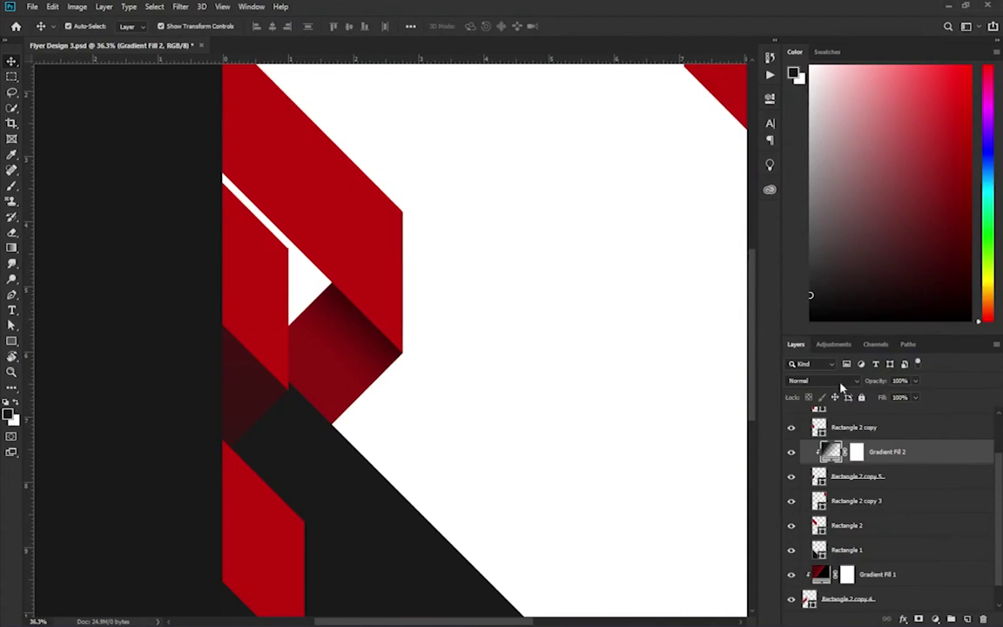
double_click(827, 451)
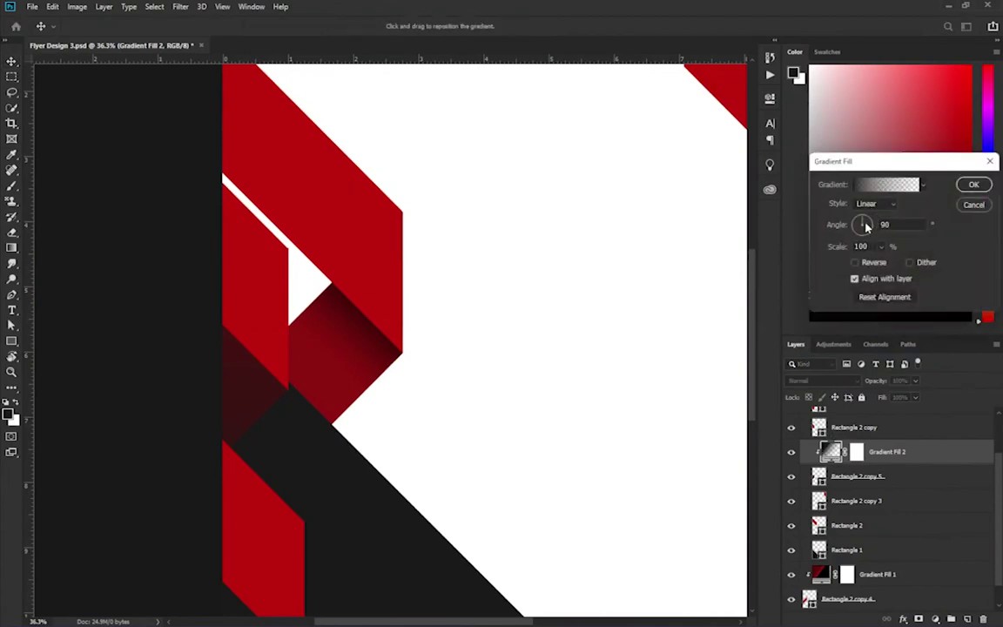
left_click(869, 224)
key("Return")
Step: Make the gradient's left stop the ribbon red and its right stop black (000000)
double_click(834, 450)
left_click(882, 183)
left_click(747, 290)
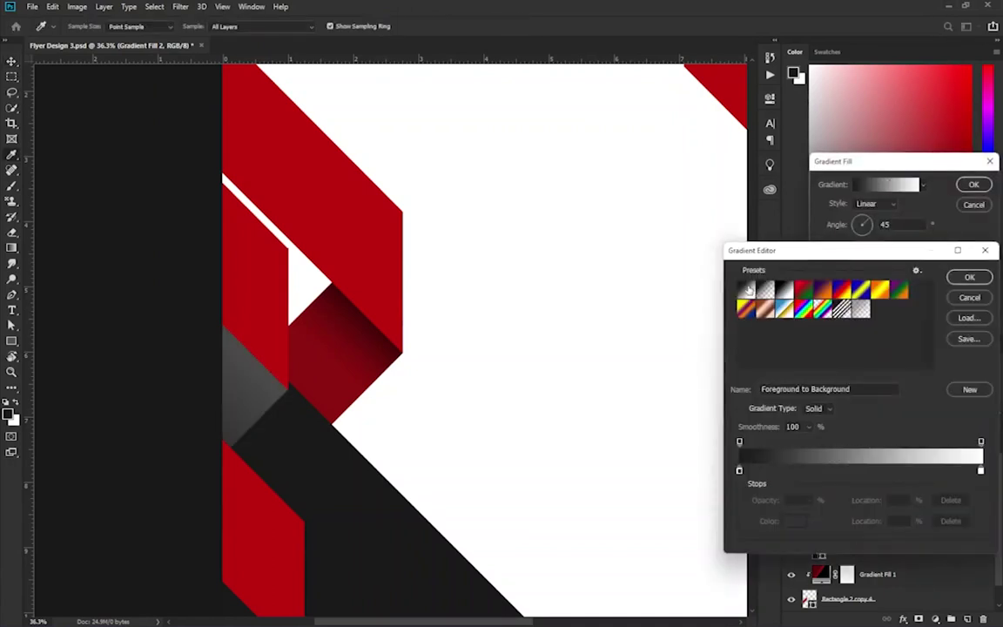
left_click(739, 470)
left_click(329, 244)
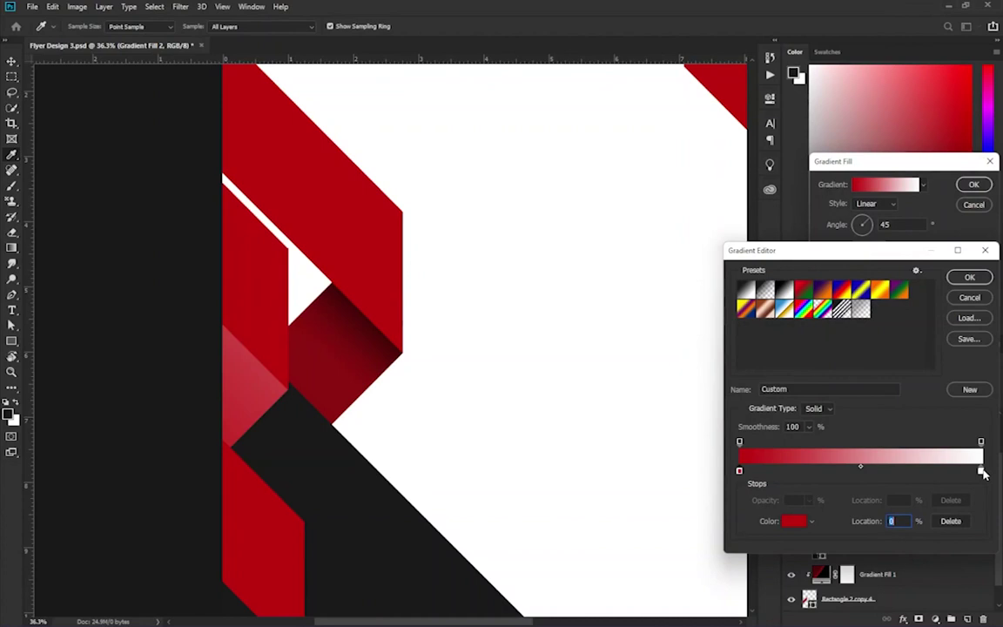
left_click(981, 471)
left_click(793, 520)
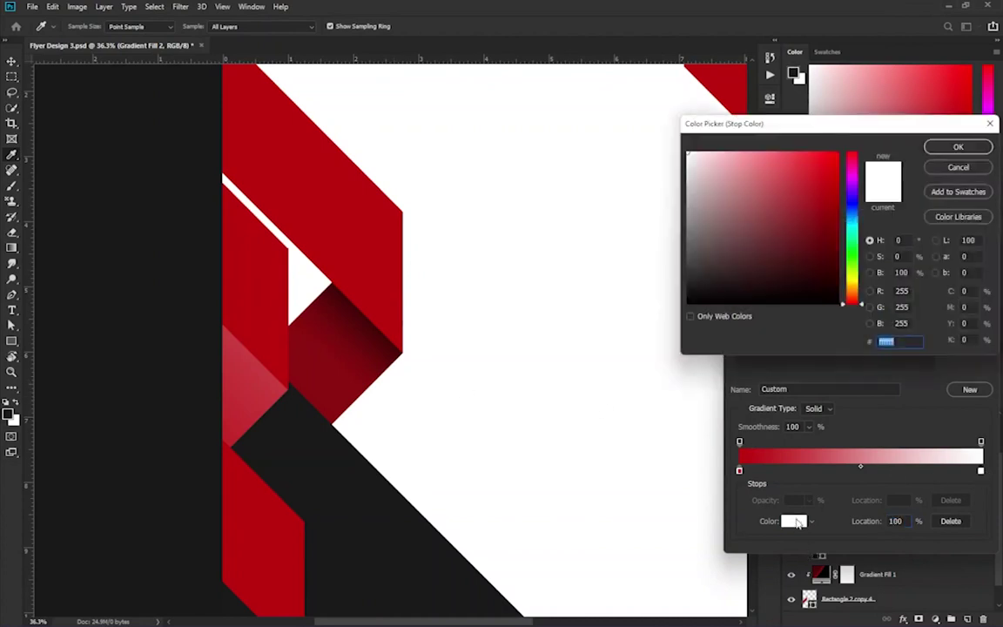
type("000000")
left_click(978, 147)
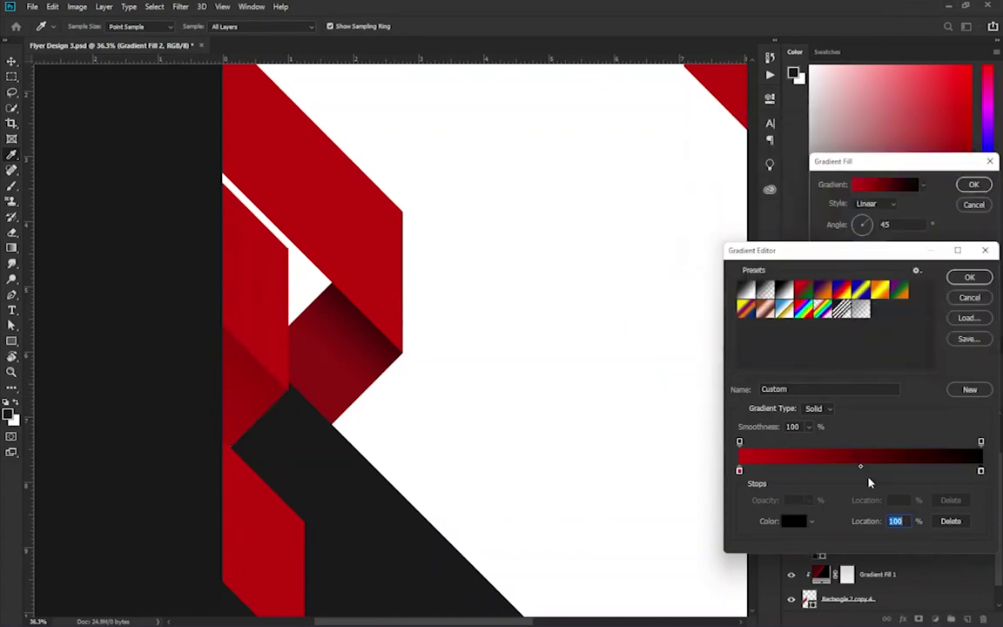
Step: Place the red stop at 0% and the black stop at 86%, then confirm the gradient
left_click_drag(981, 471, 923, 473)
left_click_drag(739, 471, 810, 471)
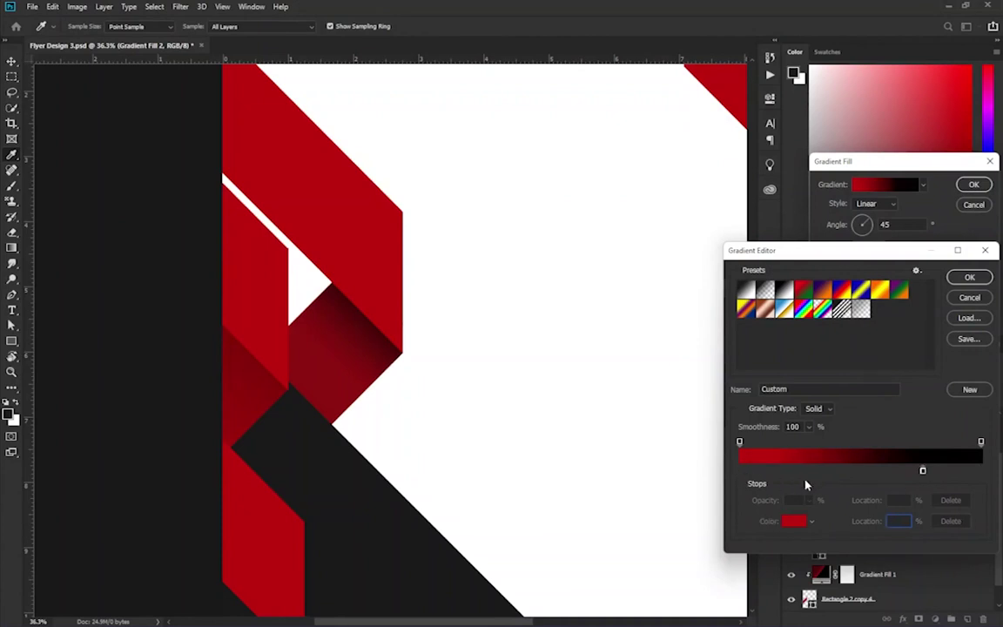
left_click_drag(802, 472, 739, 471)
left_click_drag(923, 471, 850, 475)
left_click(968, 277)
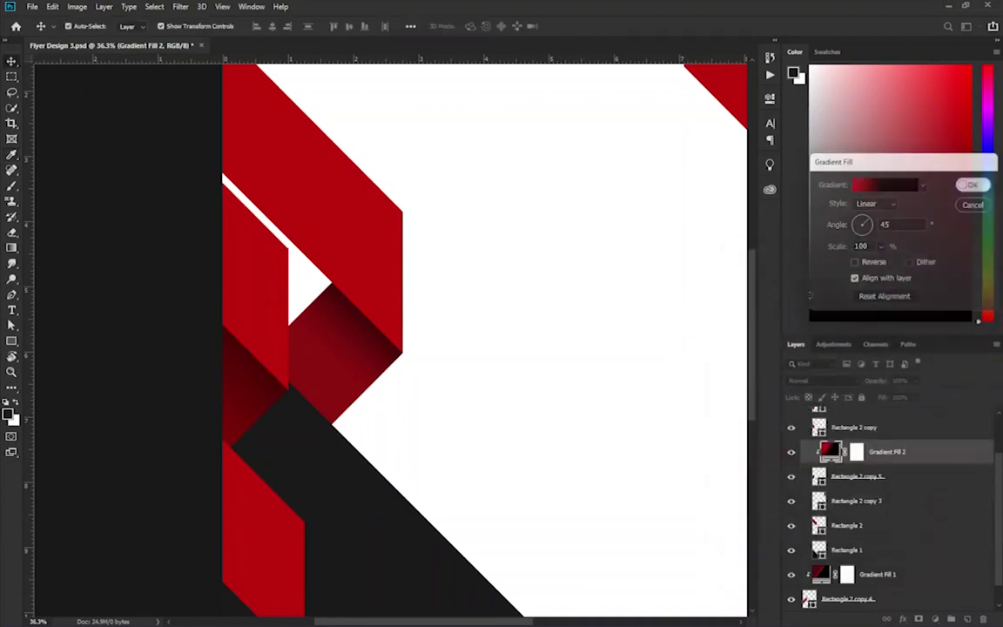
Step: Shift Gradient Fill 1's red stop to about 24% on the right fold panel
left_click(974, 185)
left_click(821, 574)
double_click(821, 574)
left_click(884, 187)
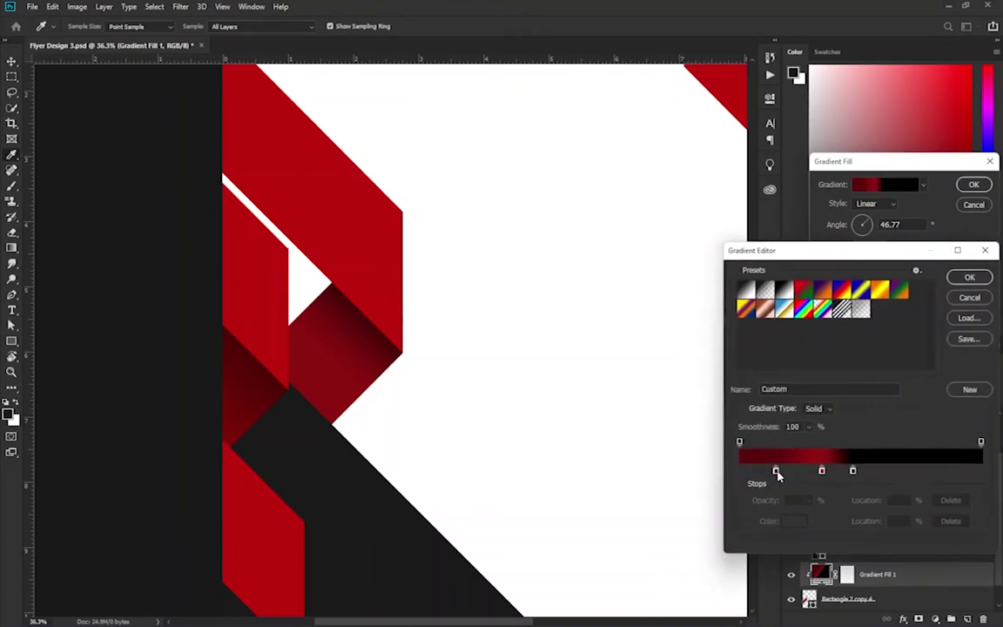
left_click_drag(777, 475, 800, 471)
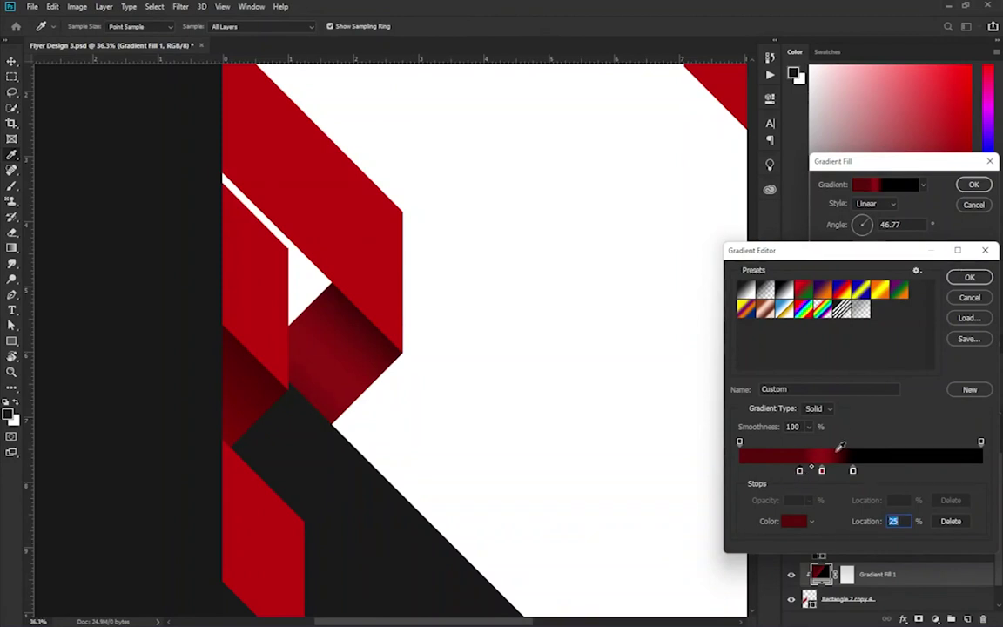
left_click(969, 277)
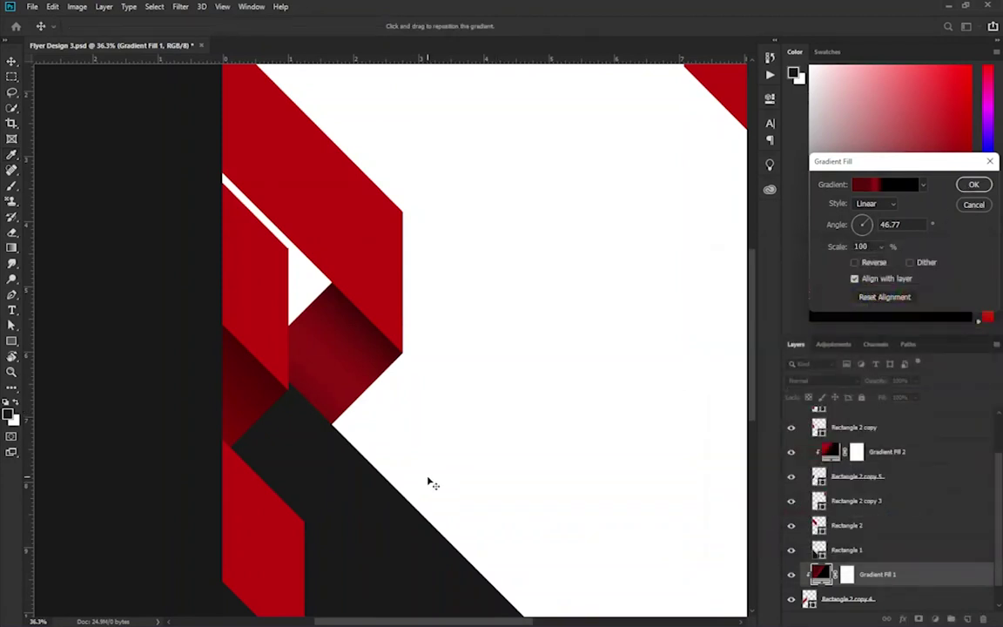
scroll(439, 464, "down", 3)
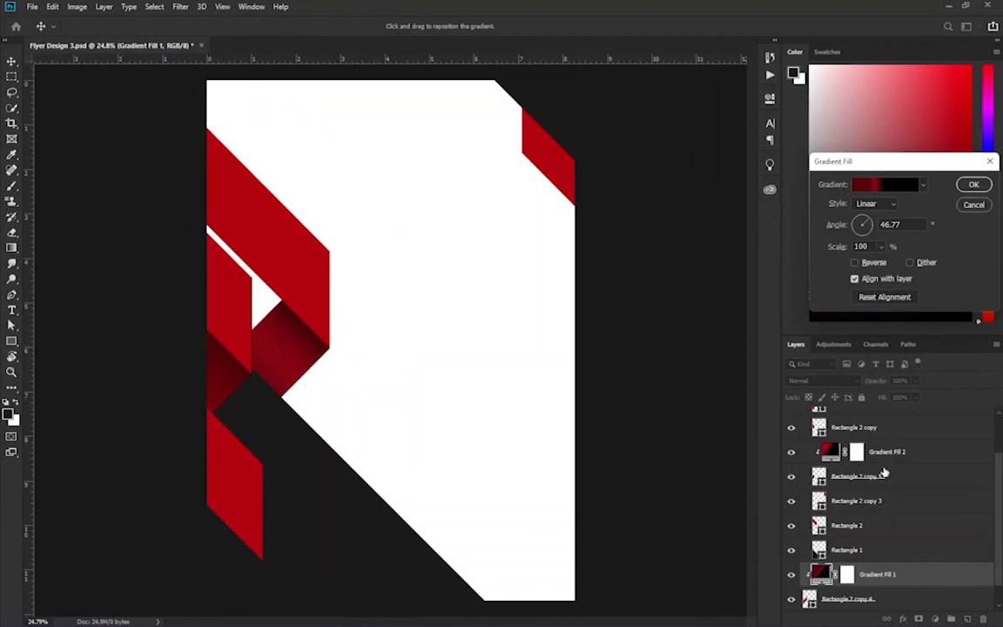
left_click(987, 185)
Step: Duplicate the lower red bar, Rectangle 2 copy 2, and shift the copy slightly right
left_click(857, 476)
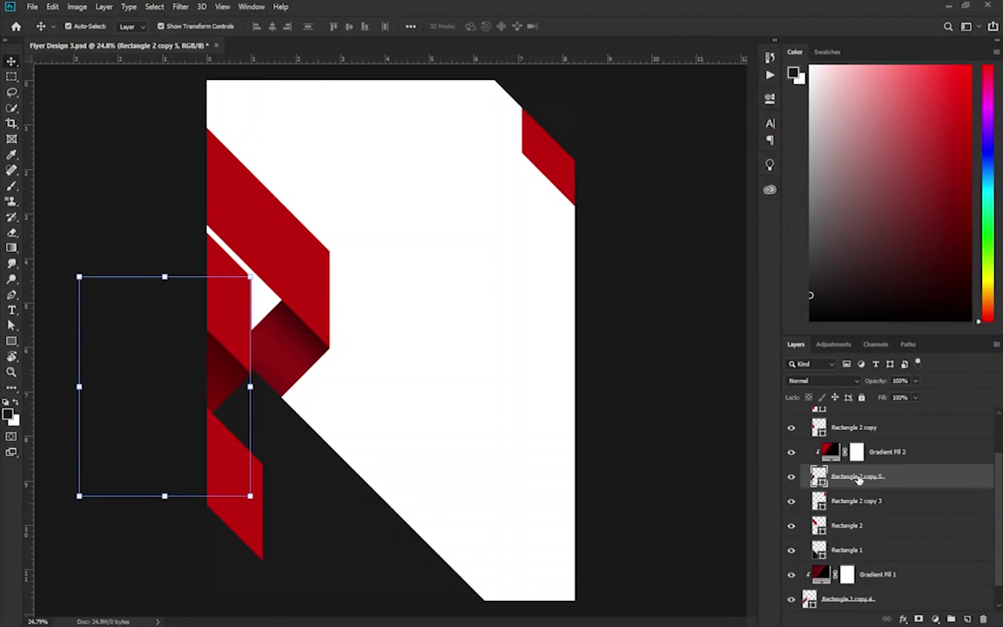
left_click(512, 519)
left_click(251, 482)
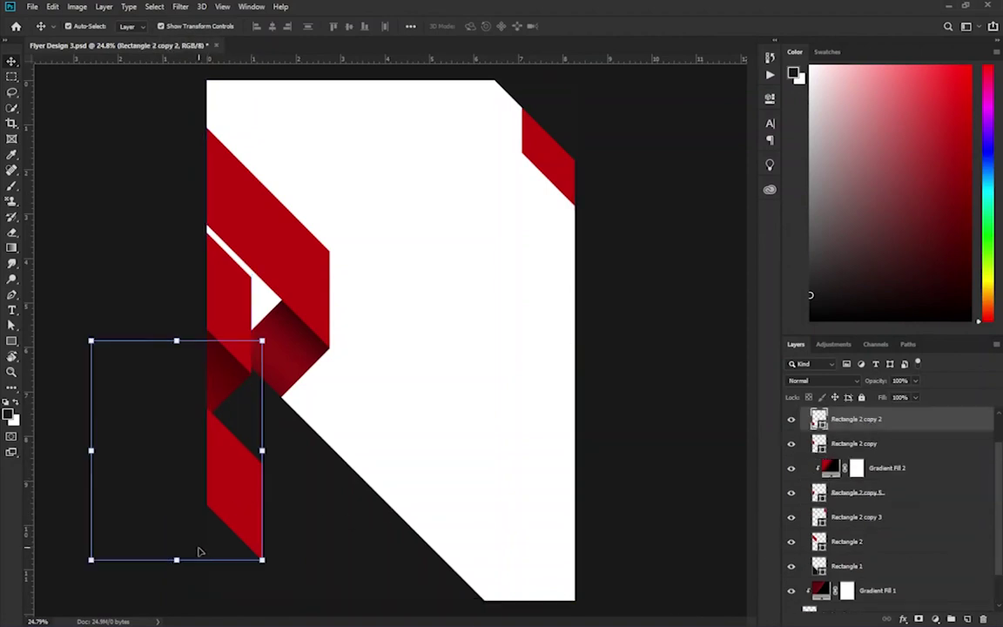
left_click(866, 494)
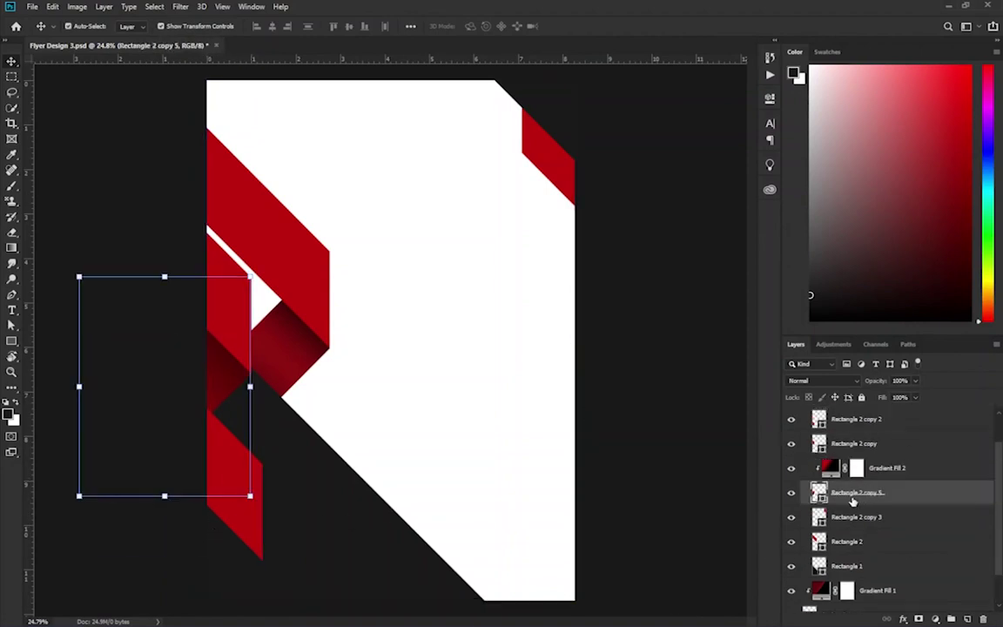
left_click(409, 481)
scroll(522, 452, "down", 3)
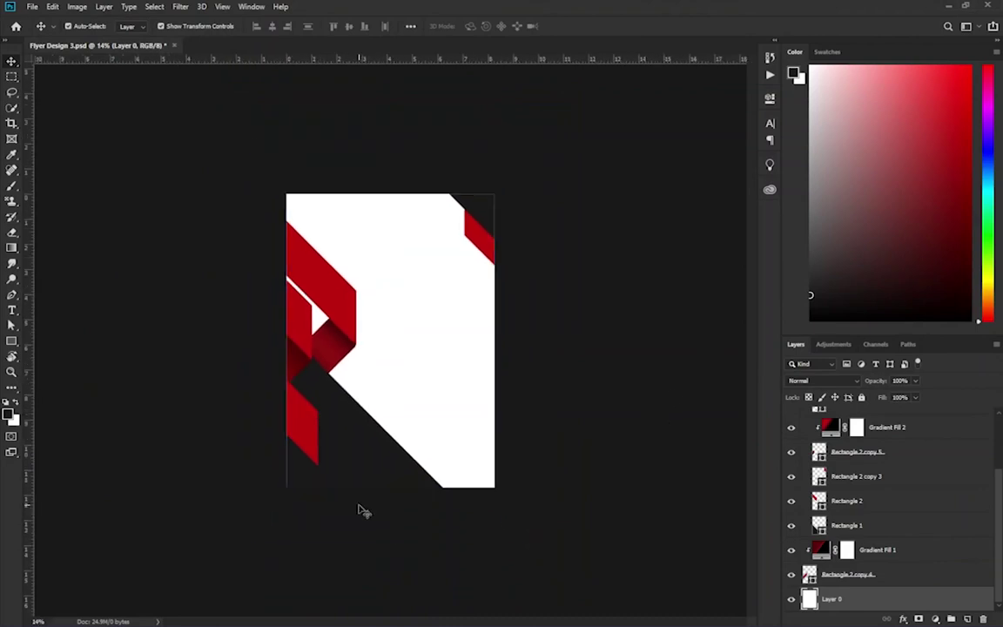
scroll(261, 435, "up", 3)
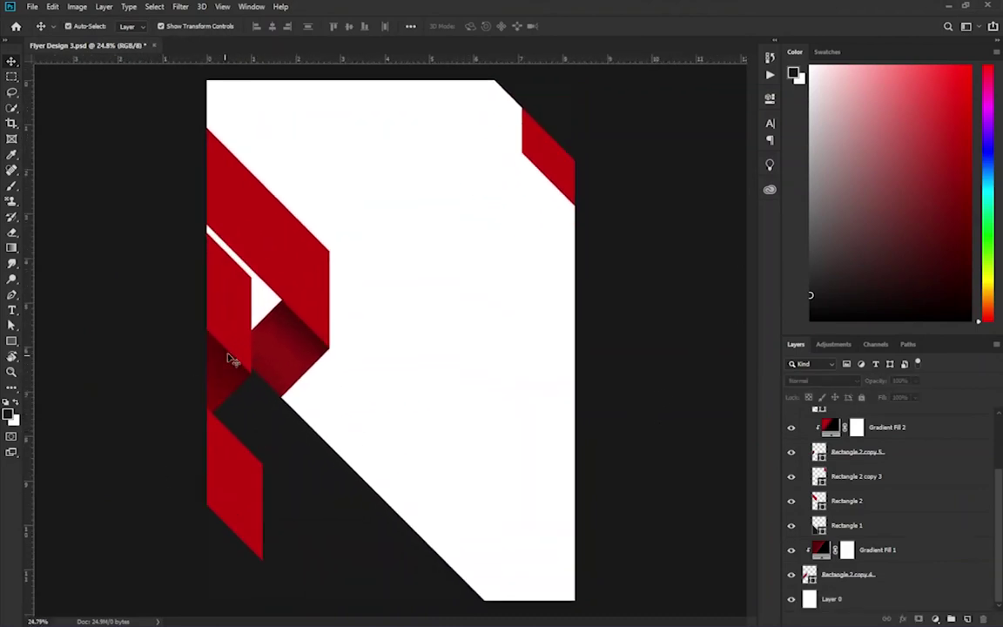
left_click(236, 327)
left_click(224, 387)
scroll(392, 401, "down", 1)
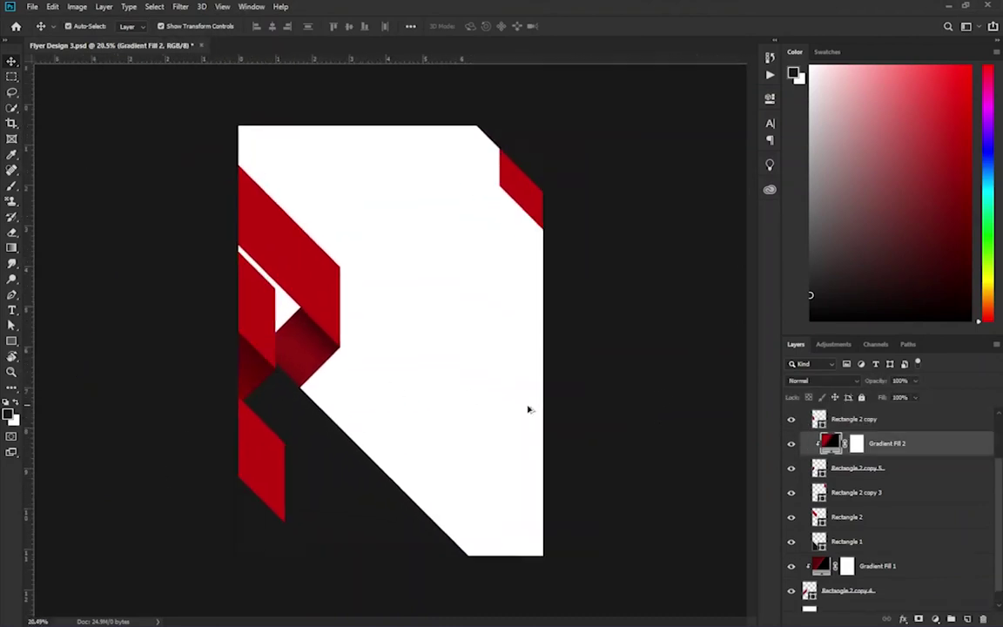
left_click_drag(252, 459, 275, 460)
scroll(392, 340, "down", 2)
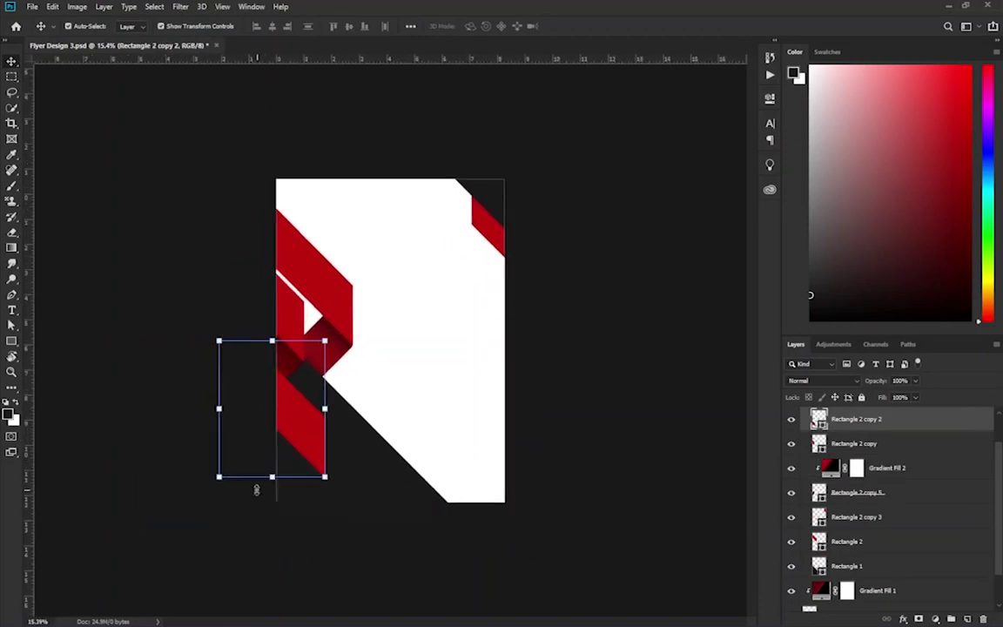
scroll(256, 490, "up", 1)
scroll(202, 512, "up", 1)
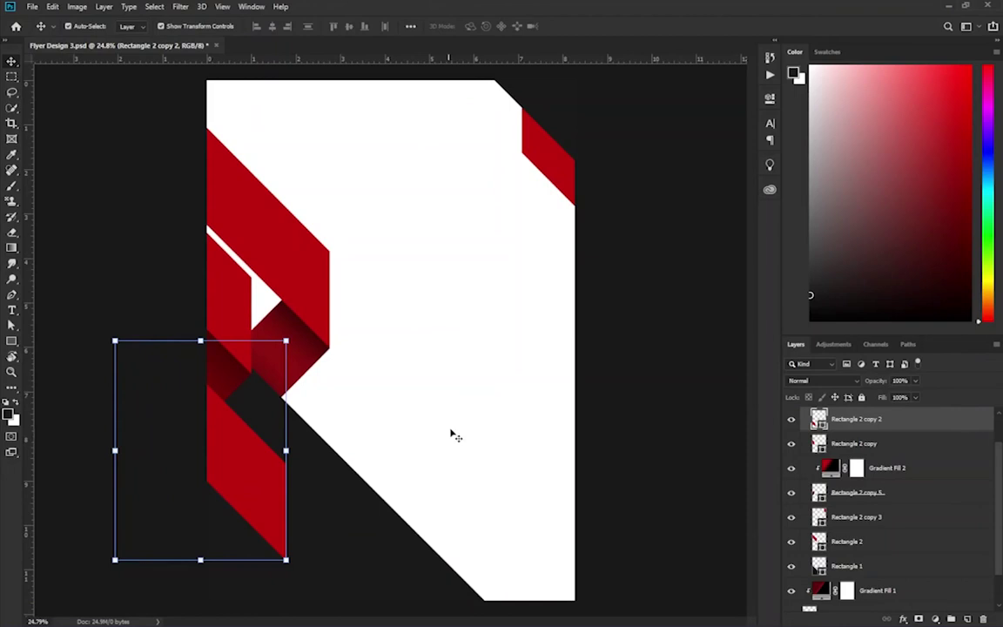
Step: Copy the red bar downward, flip the copy vertically, and place it below the bar
scroll(263, 530, "down", 1)
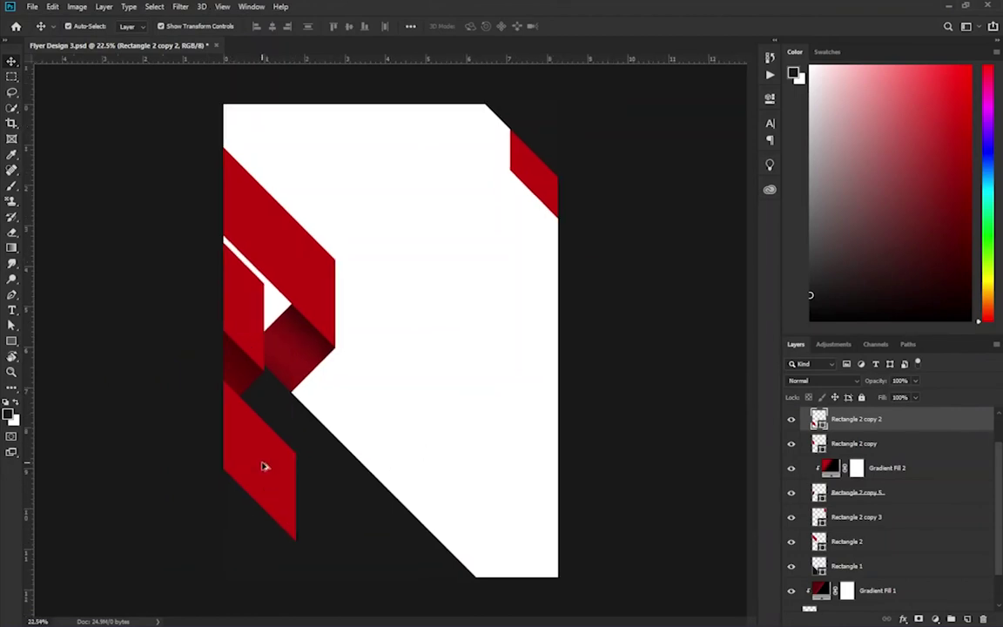
left_click_drag(264, 466, 270, 519)
right_click(270, 517)
left_click(257, 507)
key("ctrl+t")
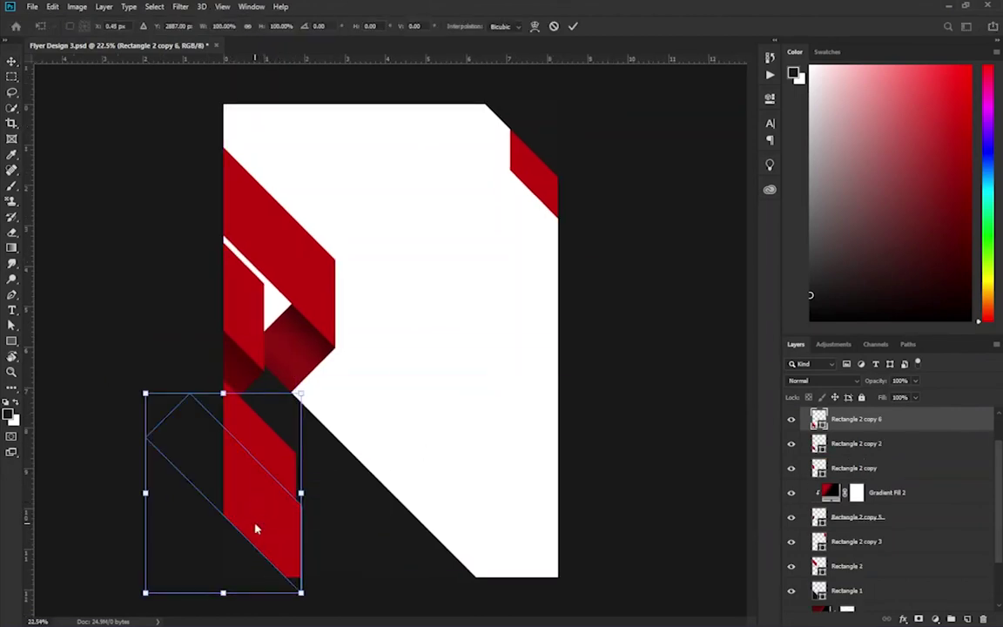
right_click(258, 521)
left_click(280, 511)
left_click_drag(276, 470, 271, 529)
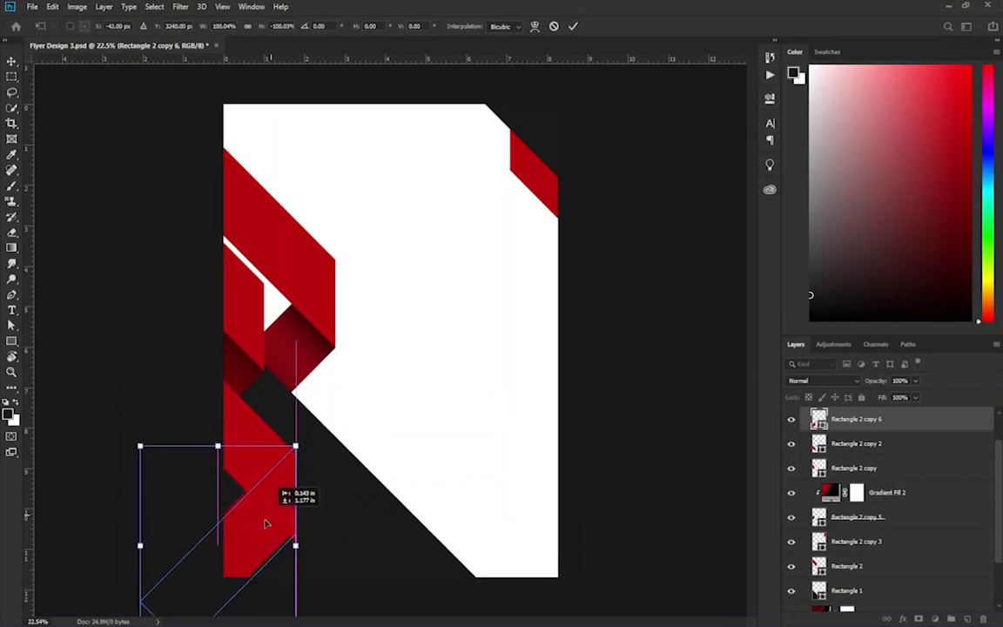
scroll(233, 546, "up", 3)
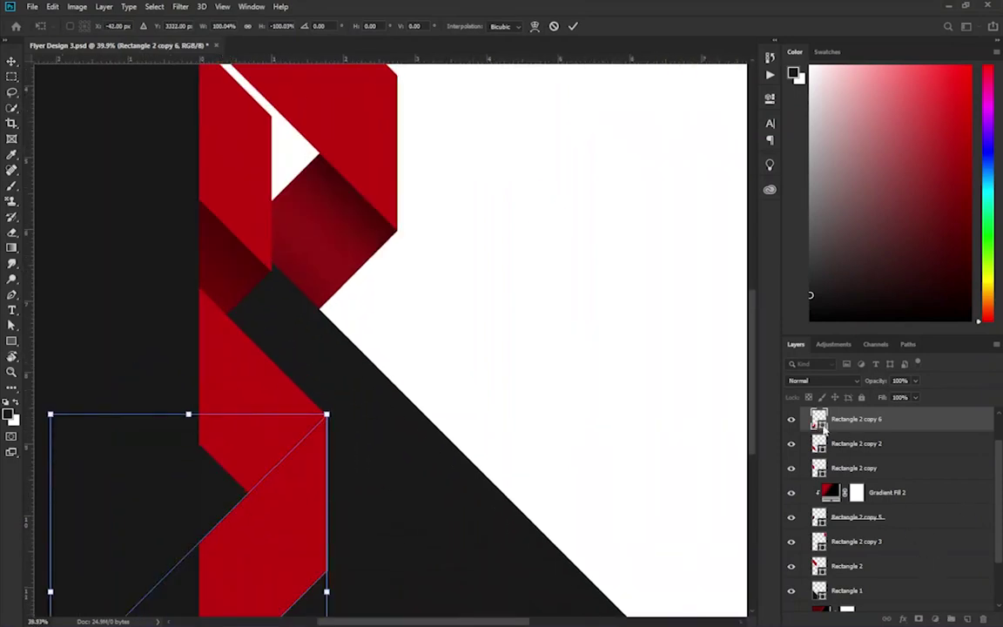
key("alt+space")
key("Escape")
key("Return")
Step: Add a default gradient fill layer, Gradient Fill 3, on top
left_click(934, 618)
left_click(910, 418)
key("Return")
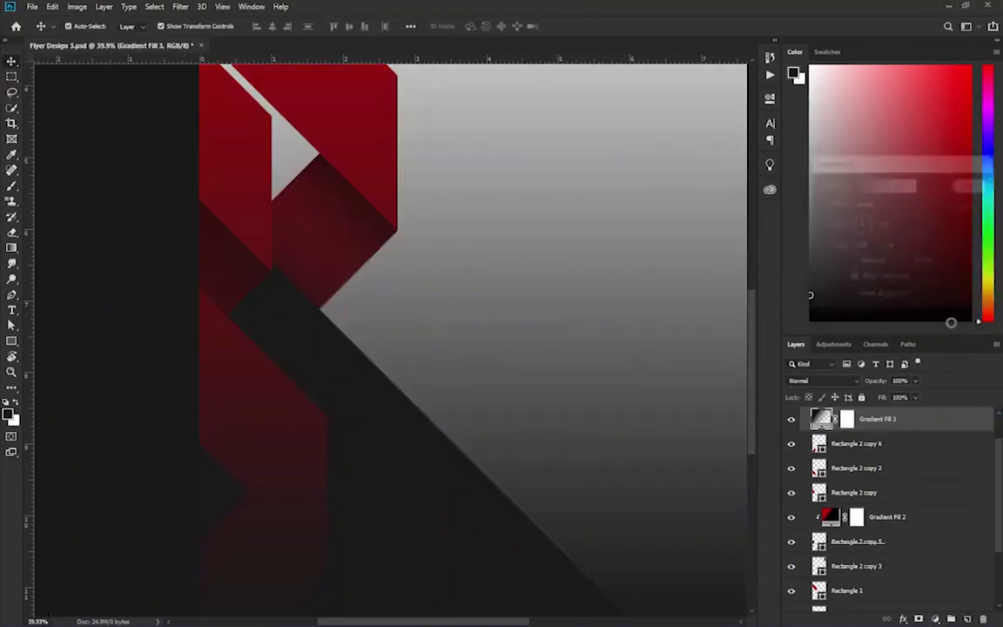
Step: Clip Gradient Fill 3 to Rectangle 2 copy 6 and move both to the stack bottom
right_click(914, 419)
left_click(787, 350)
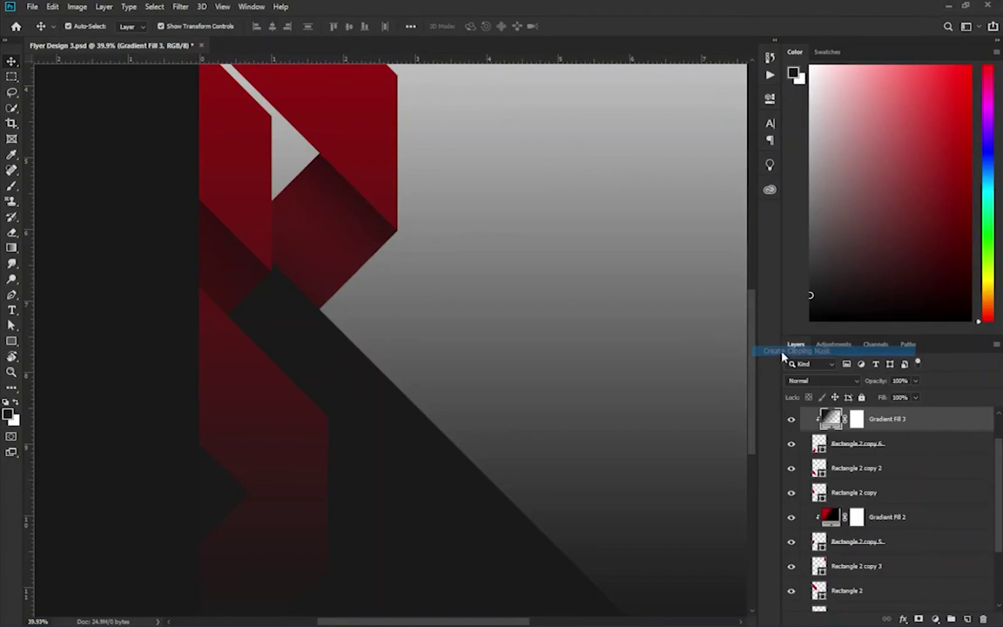
scroll(494, 390, "down", 3)
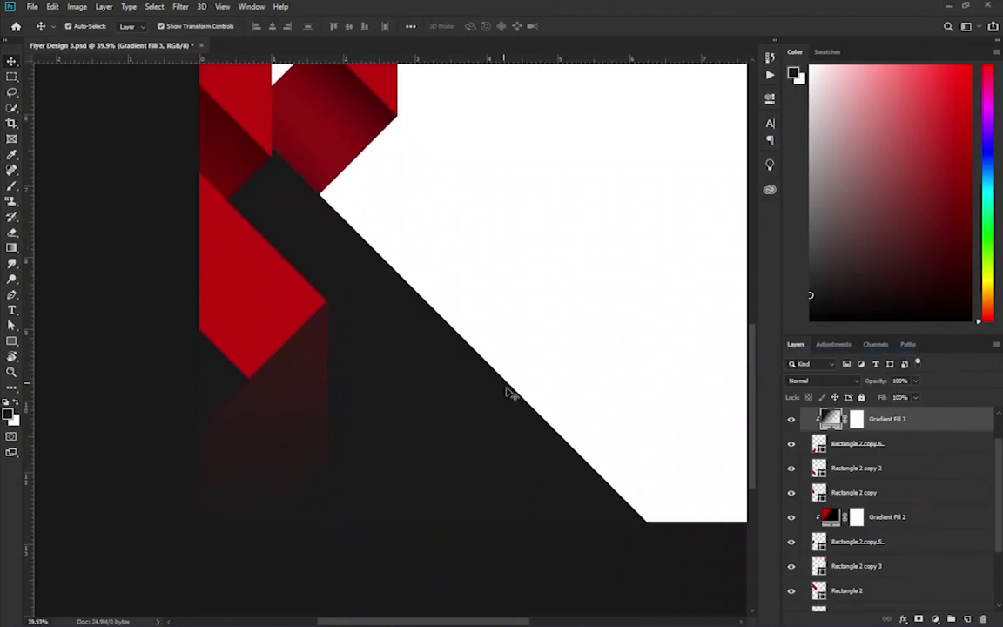
left_click(898, 444)
left_click_drag(891, 451, 889, 599)
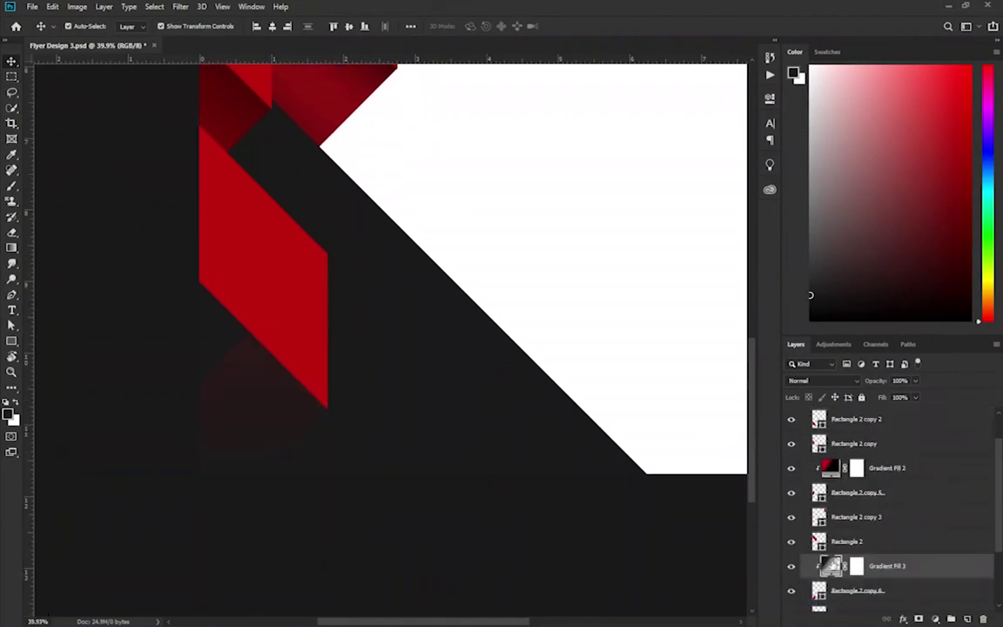
Step: Set the gradient angle to 45°, with the ribbon's red as start and 000000 black as end
double_click(831, 566)
type("45")
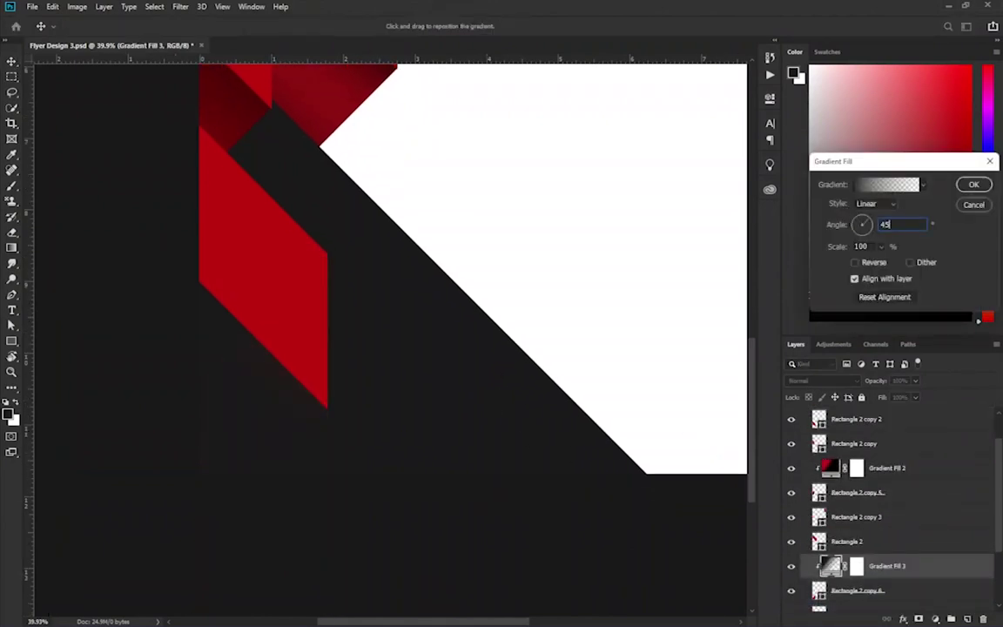
left_click(888, 184)
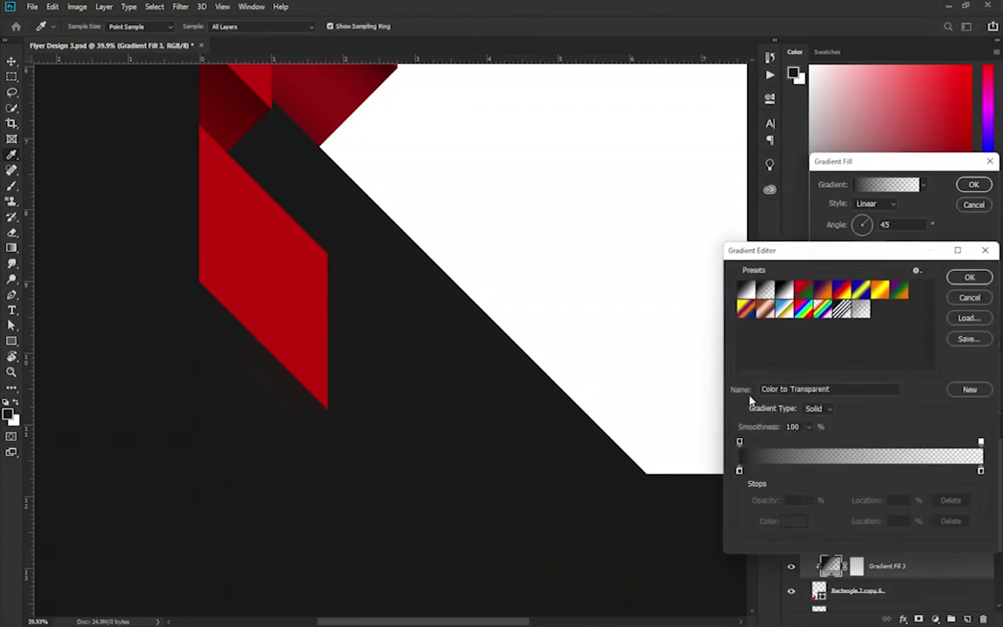
left_click(739, 472)
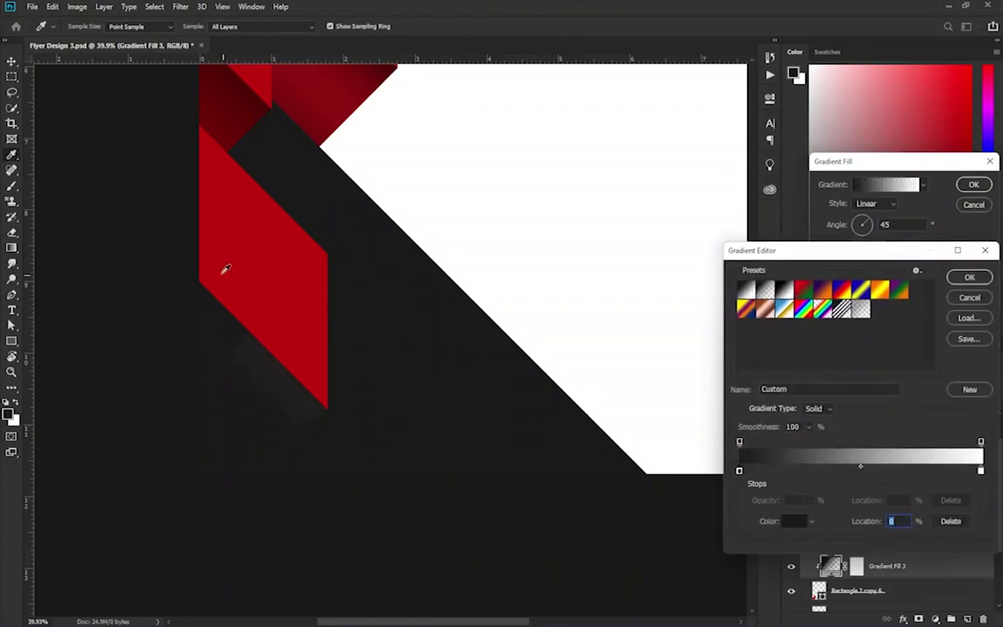
left_click(224, 269)
left_click(980, 471)
double_click(980, 471)
type("000000")
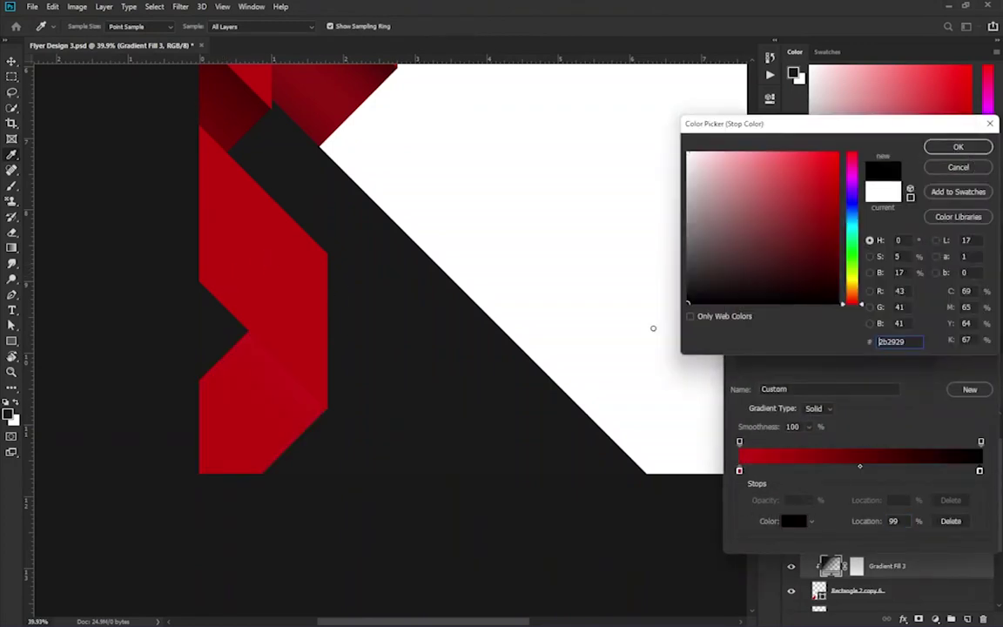
left_click(958, 144)
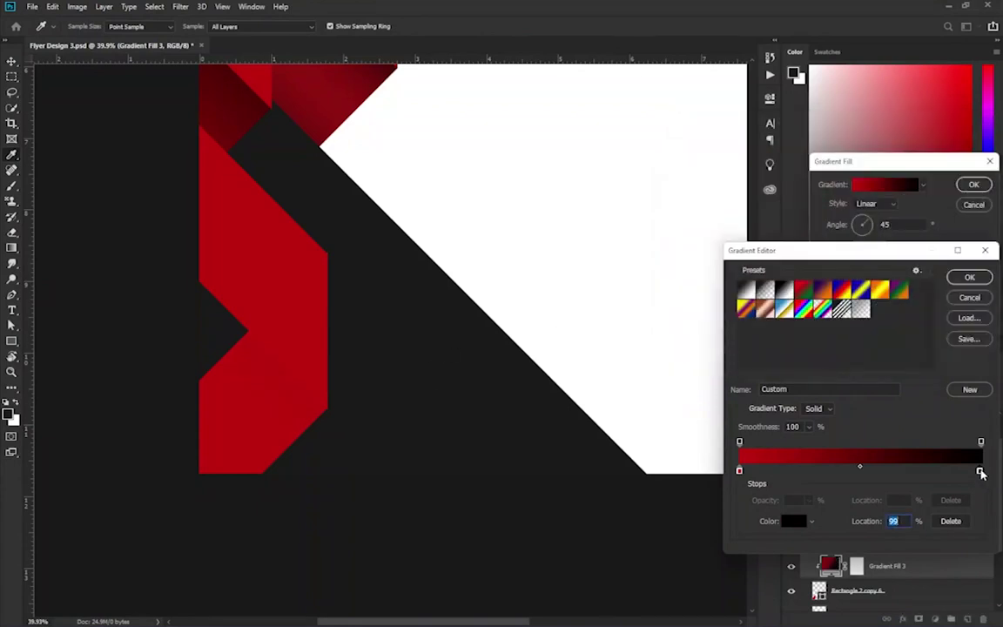
Step: Slide the black stop to 24%, apply the fill, and try drawing a gradient on the fold
left_click_drag(979, 470, 846, 470)
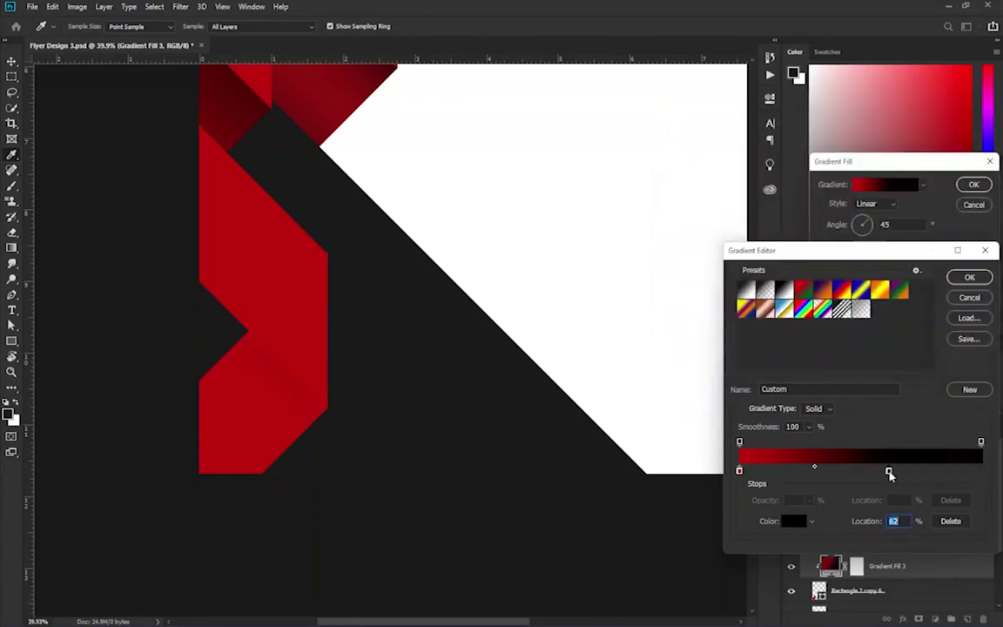
left_click(739, 471)
left_click_drag(846, 471, 767, 471)
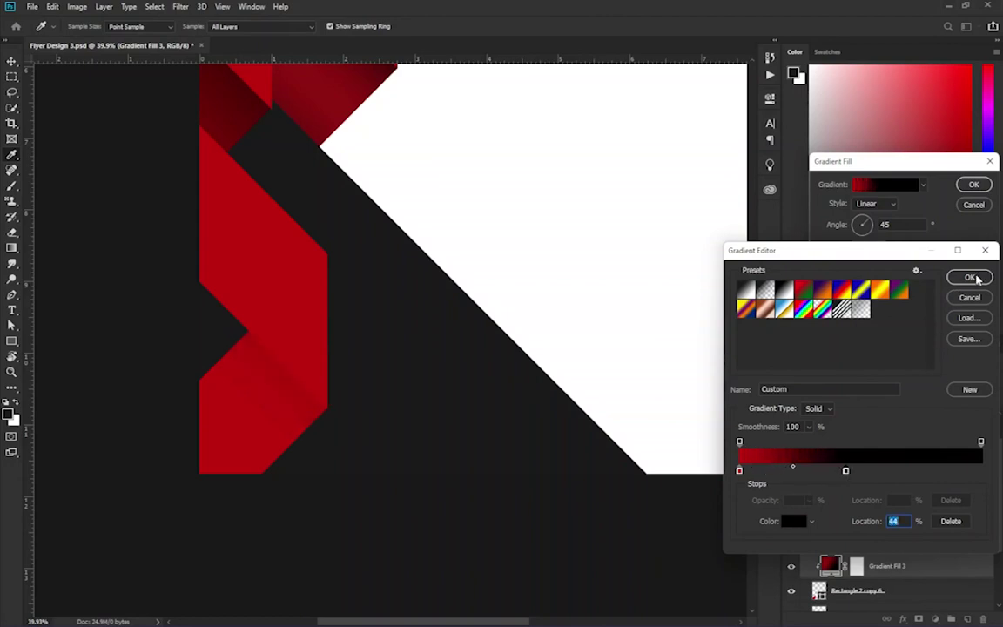
left_click(968, 277)
left_click(973, 184)
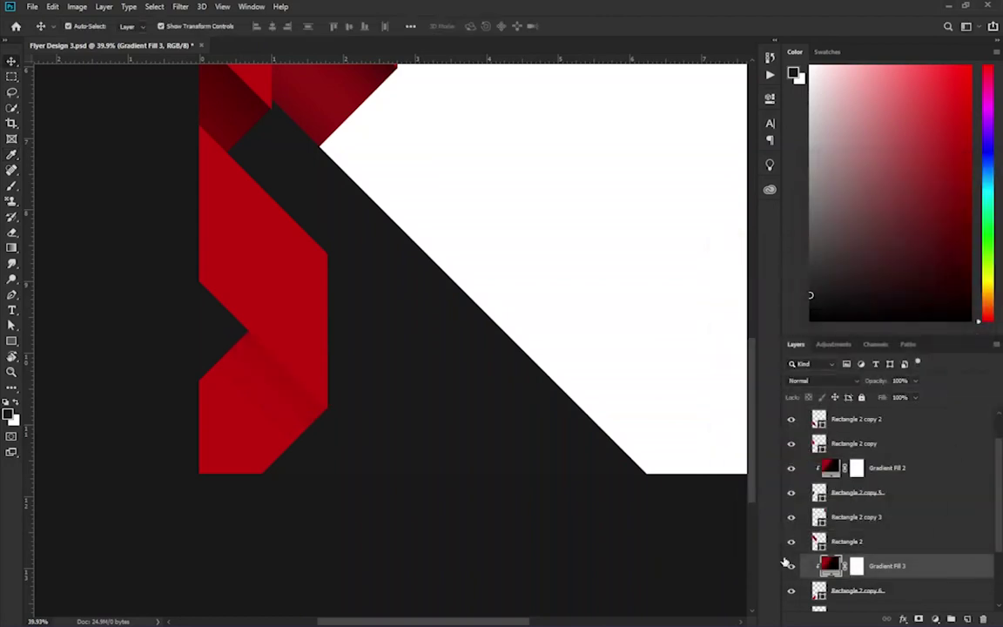
left_click(11, 247)
left_click(273, 384)
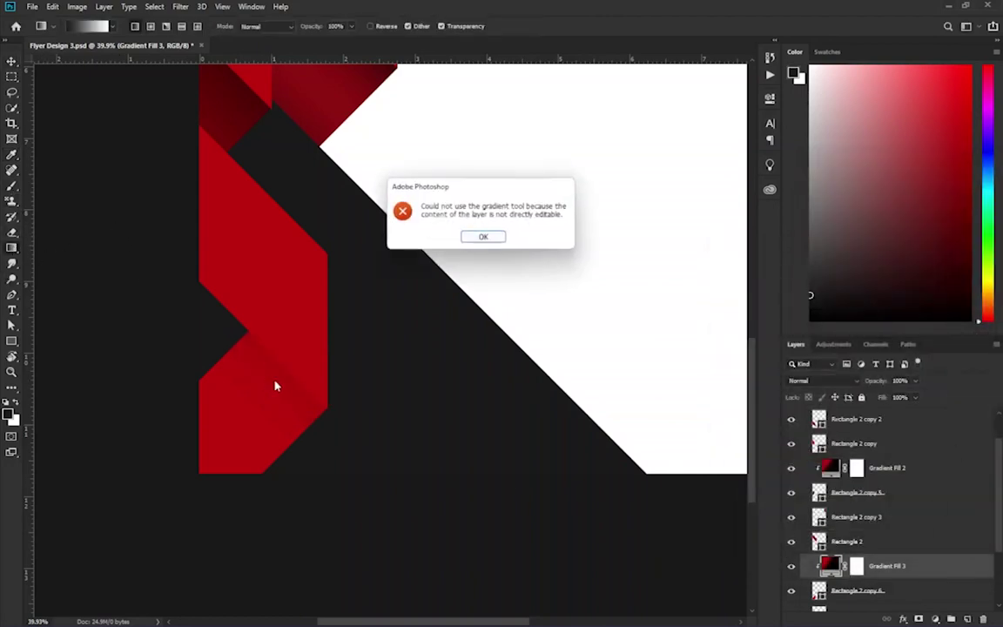
Step: Drag Gradient Fill 3 to darken toward the fold and tighten the stops, black near 39%
left_click(484, 238)
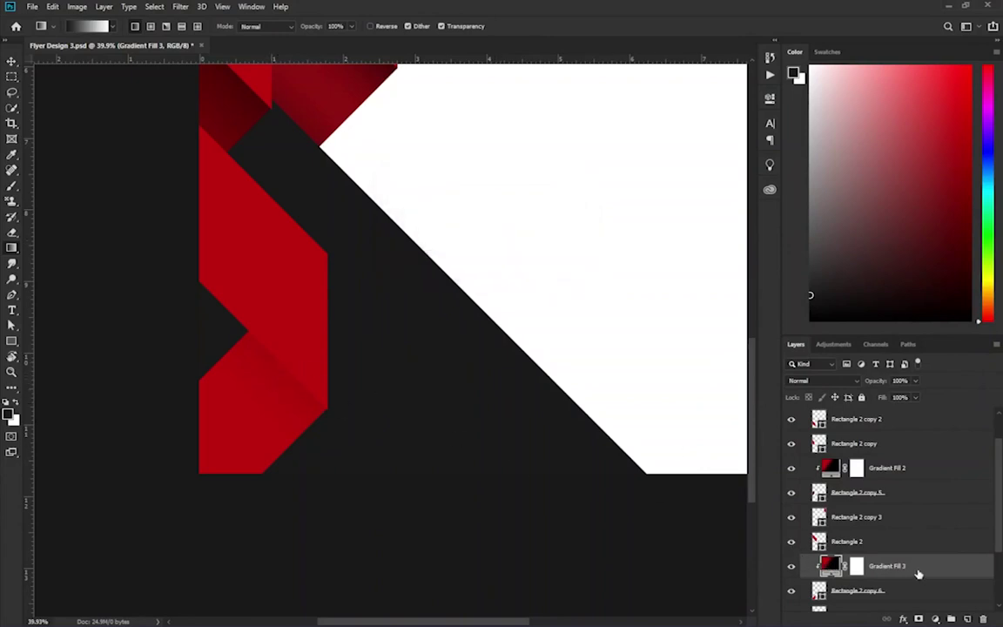
double_click(833, 564)
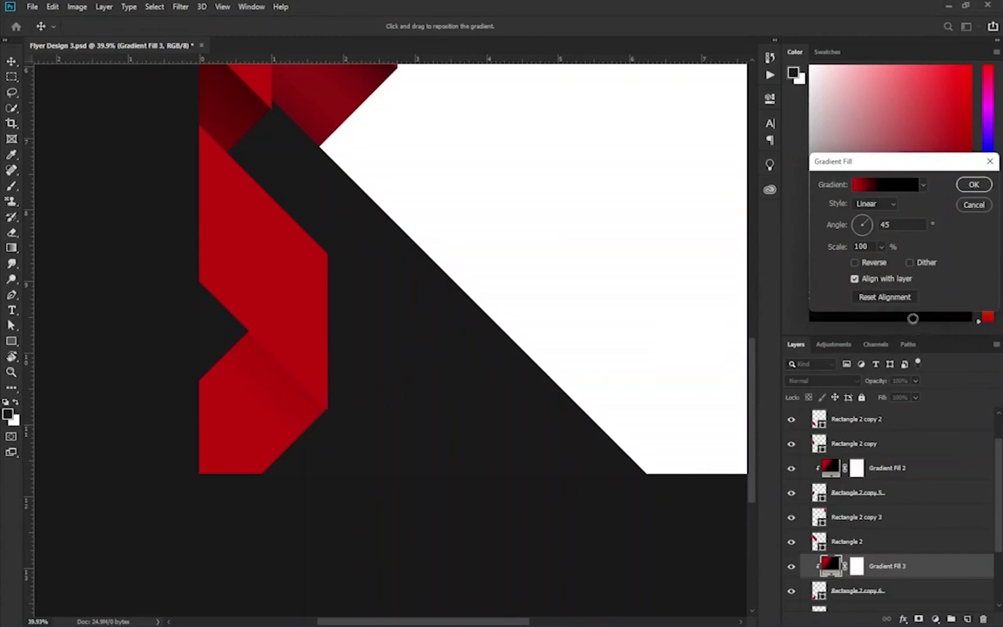
left_click_drag(575, 259, 132, 512)
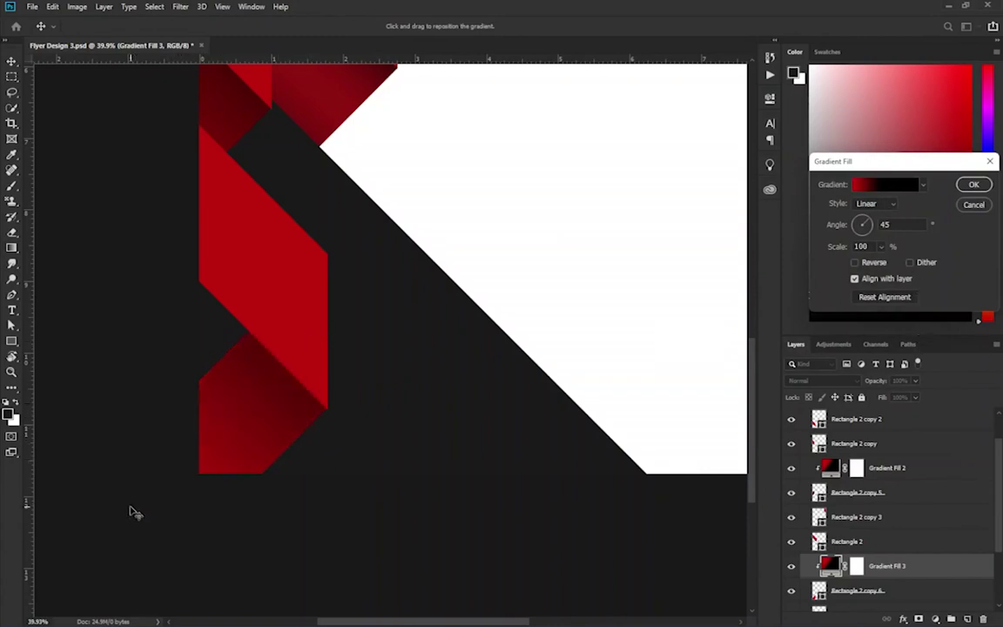
left_click(897, 190)
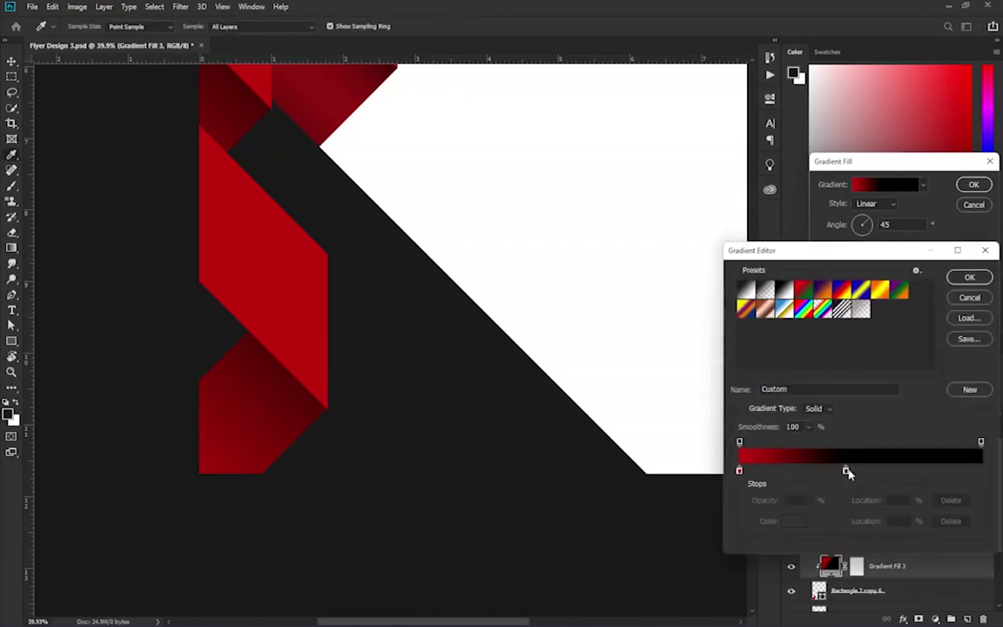
left_click_drag(847, 470, 833, 471)
left_click_drag(740, 471, 748, 471)
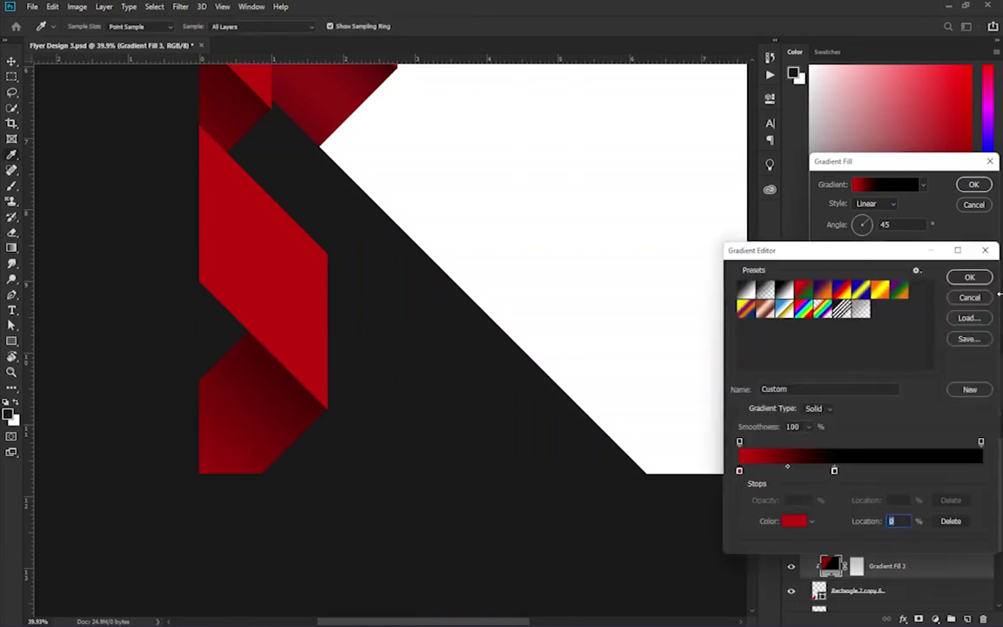
key("Return")
key("Return")
scroll(655, 386, "right", 2)
scroll(597, 401, "down", 3)
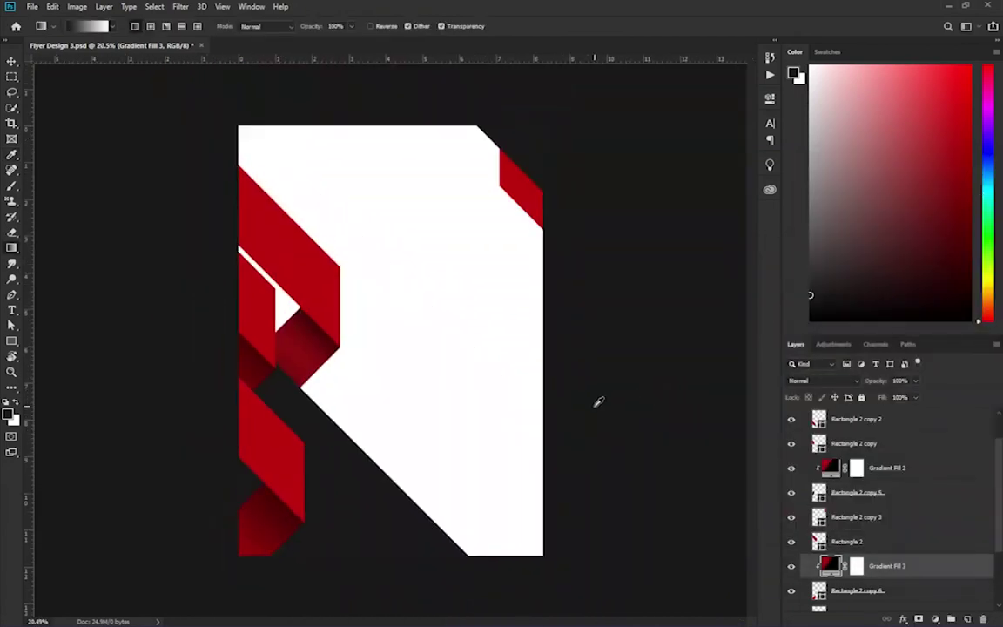
Step: Move Rectangle 2 and Gradient Fill 1 slightly left, then nudge them up
scroll(588, 399, "down", 2)
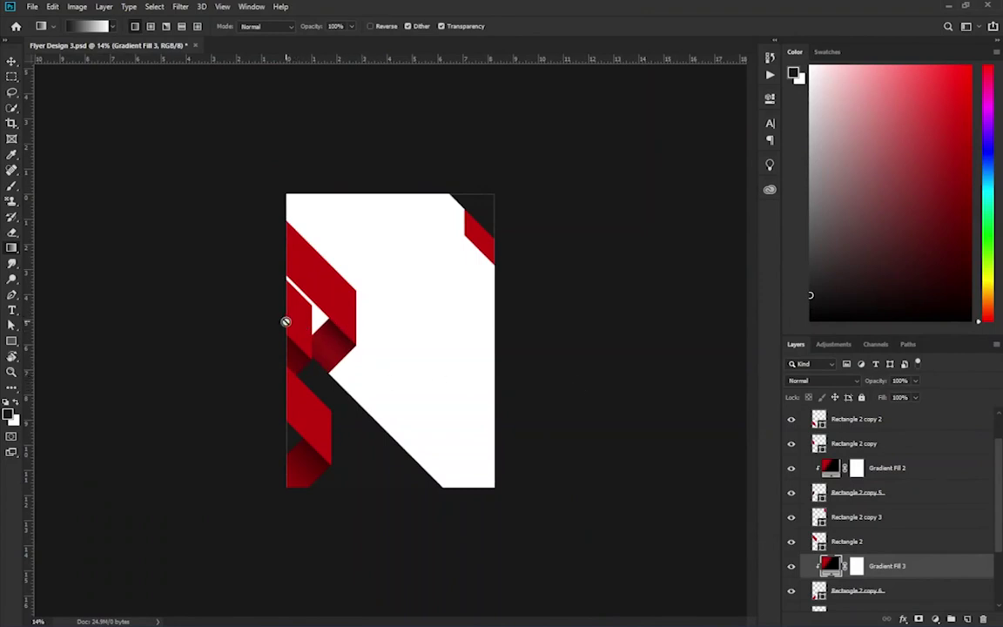
scroll(287, 322, "up", 2)
key("v")
left_click(303, 287)
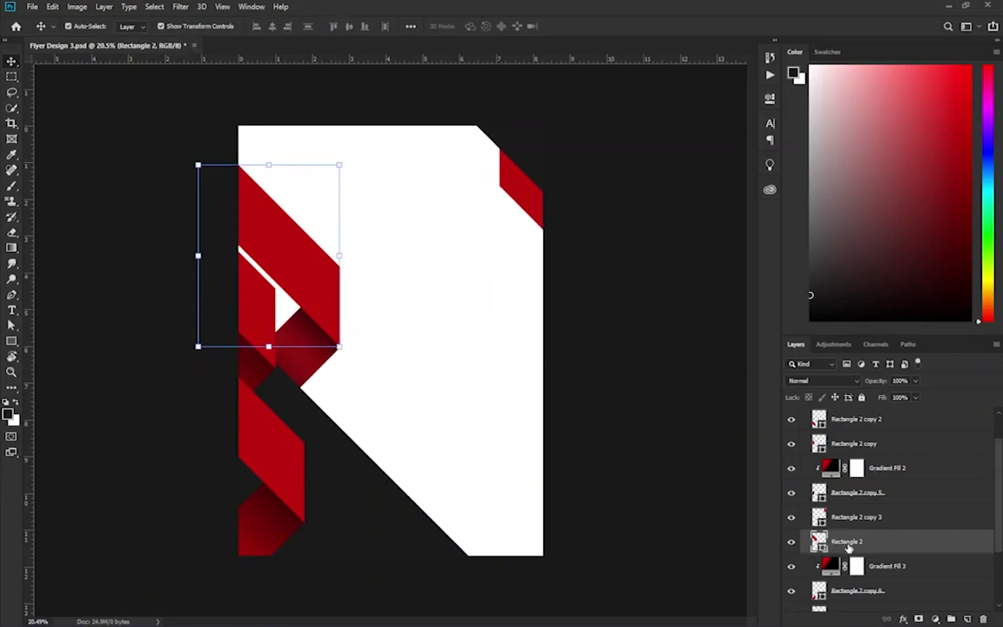
left_click(904, 566)
left_click(889, 543, "shift")
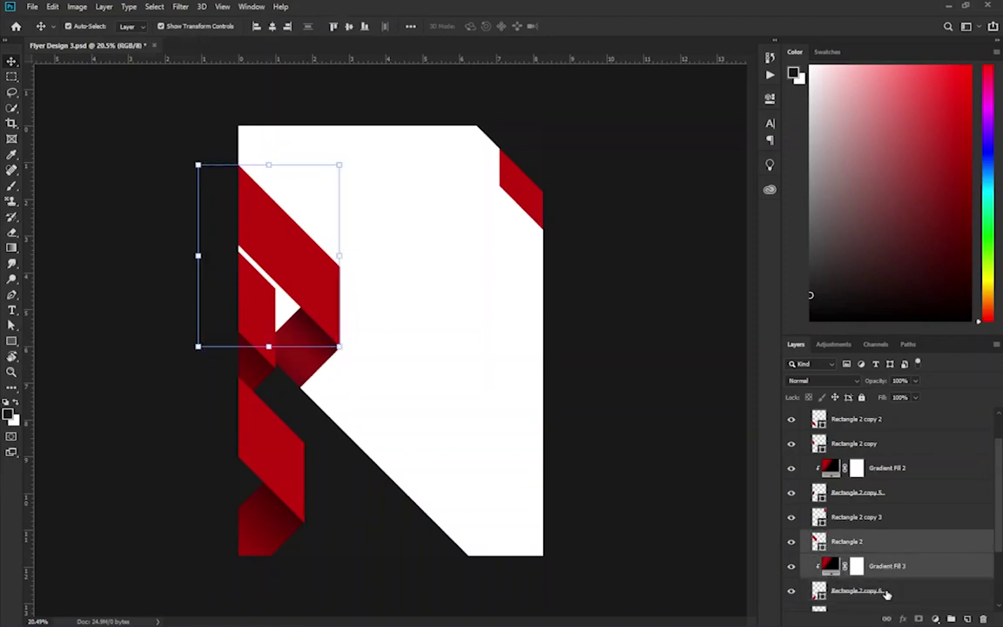
left_click(888, 544)
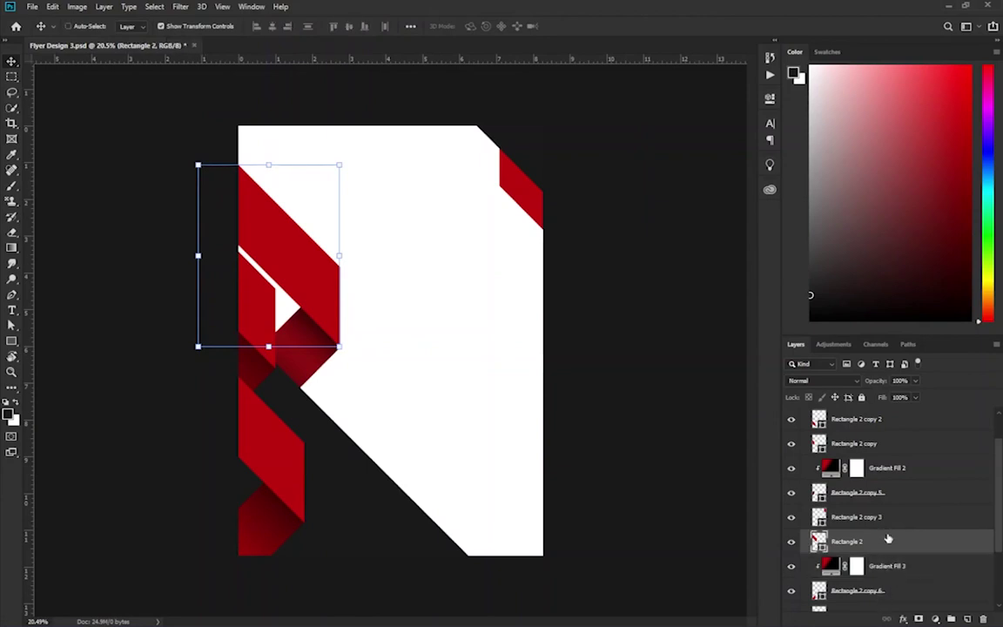
scroll(887, 547, "down", 3)
scroll(886, 550, "down", 1)
left_click(886, 551, "ctrl")
left_click_drag(300, 352, 289, 350)
key("Up")
key("Up")
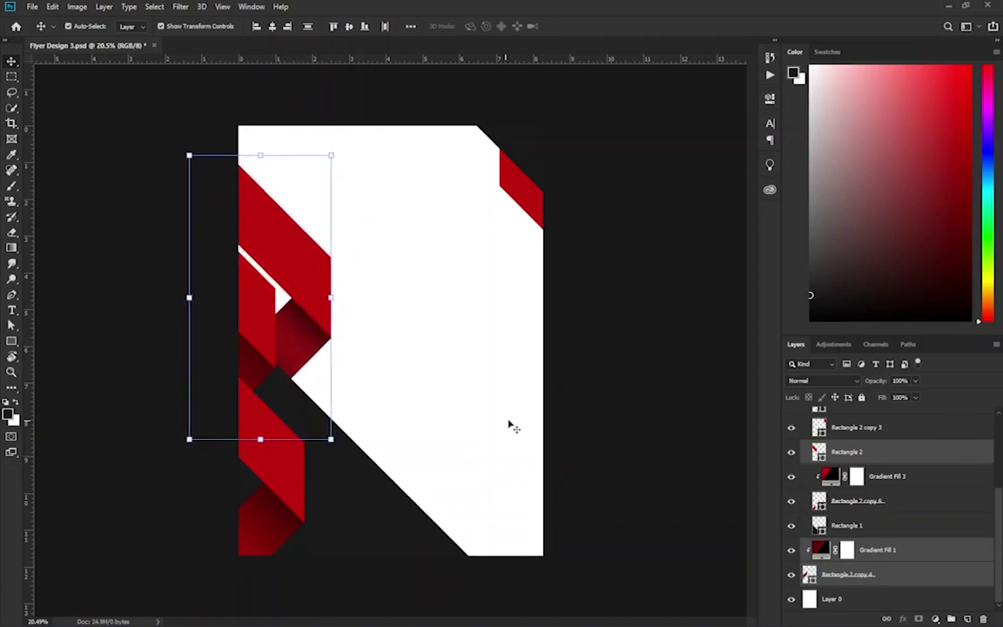
Step: Clear the selection and toggle Rectangle 1's visibility to check the dark shape
left_click(512, 426)
left_click(676, 447)
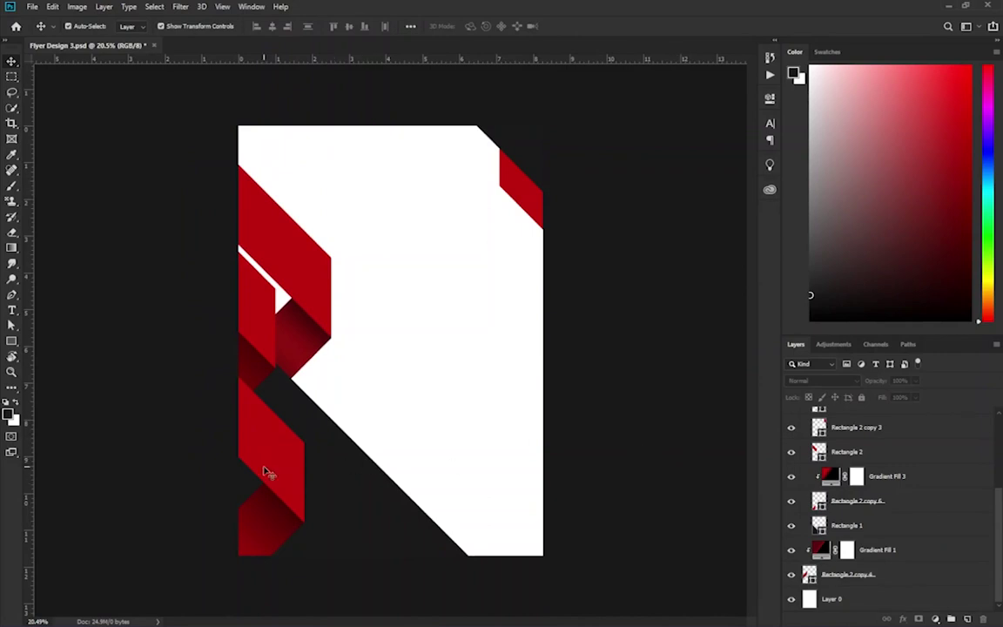
scroll(882, 523, "up", 3)
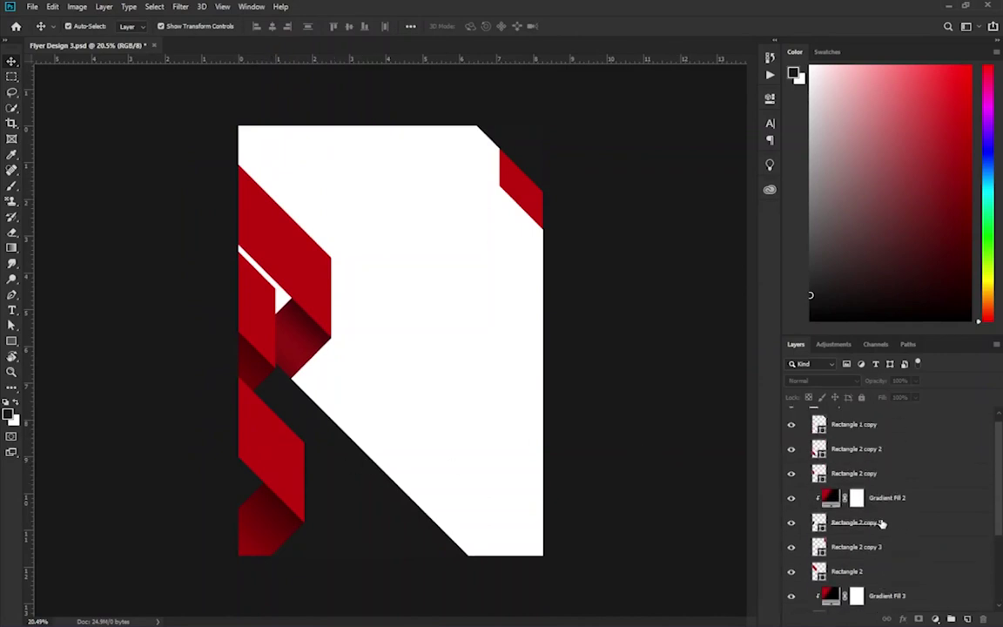
left_click(866, 574)
left_click(884, 512)
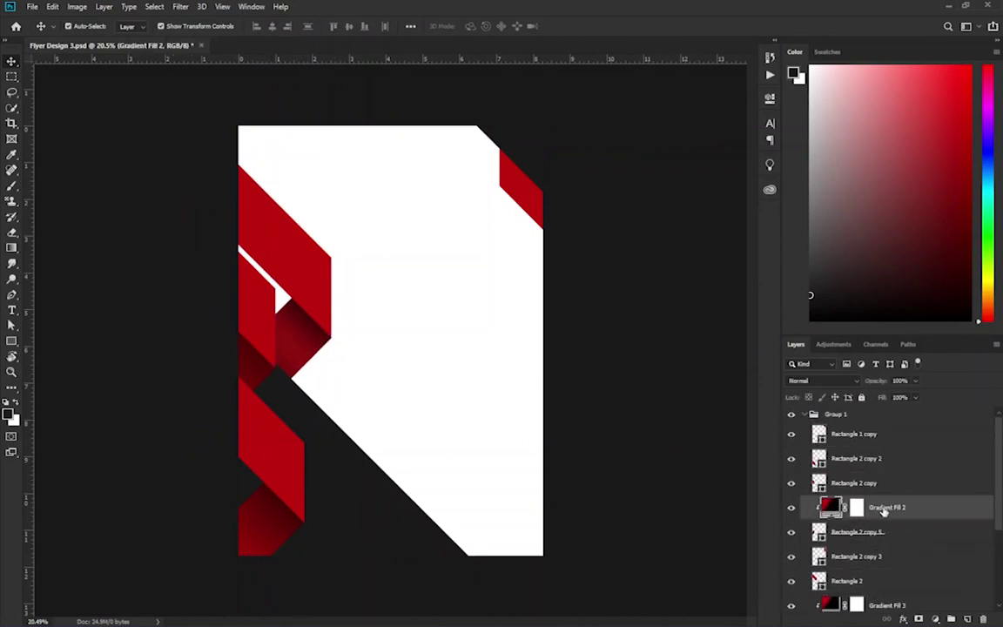
scroll(879, 514, "down", 3)
left_click(849, 525)
left_click(840, 550)
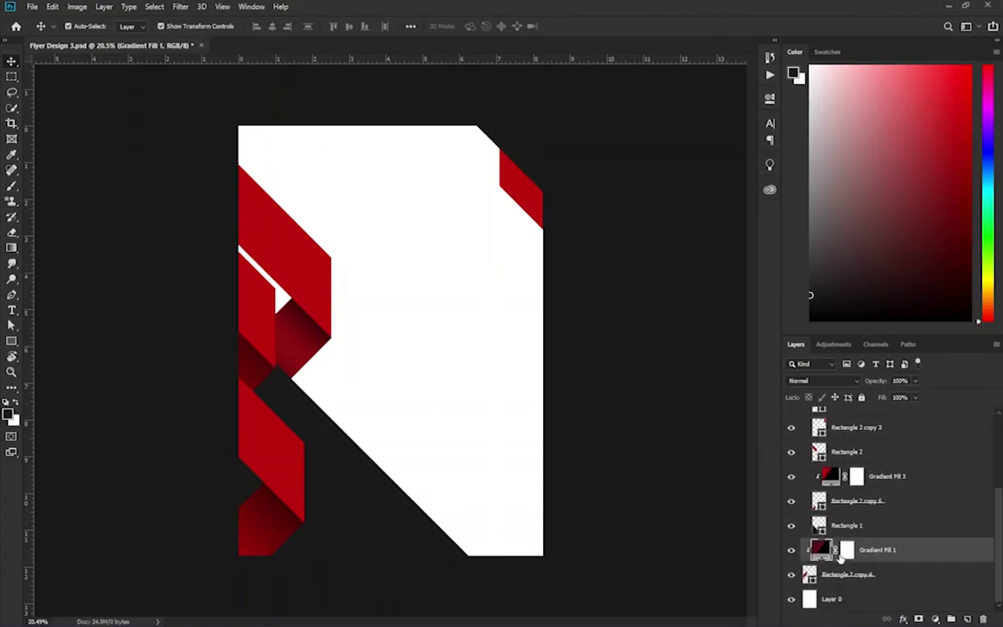
left_click(790, 526)
left_click(791, 550)
Step: Go through the layer stack and pick out Rectangle 2 copy 6 with Gradient Fill 3
scroll(841, 527, "up", 3)
left_click(842, 514)
left_click(888, 537)
left_click(853, 481)
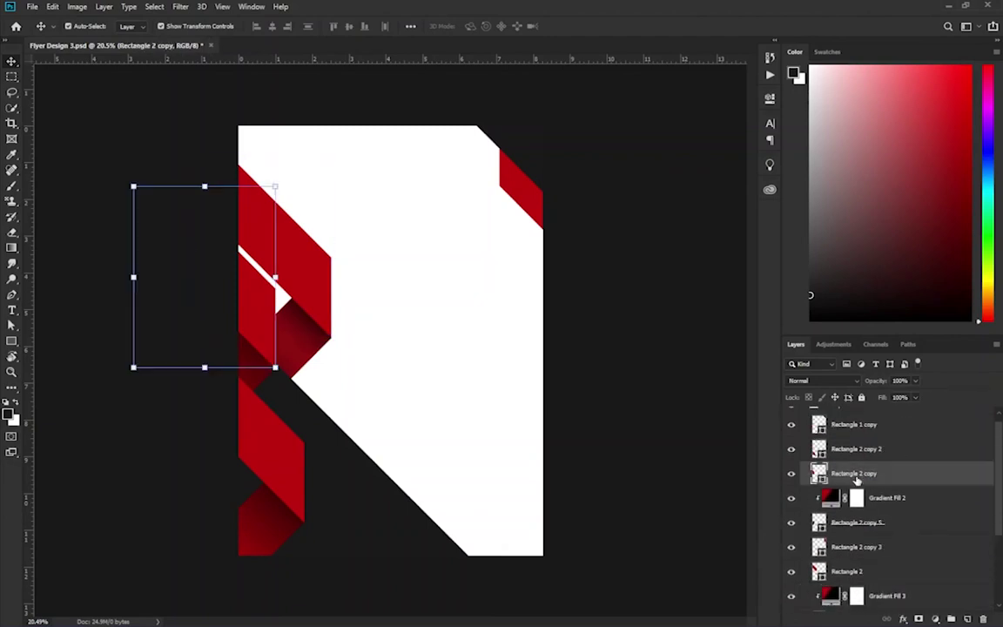
left_click(881, 499)
left_click(885, 524)
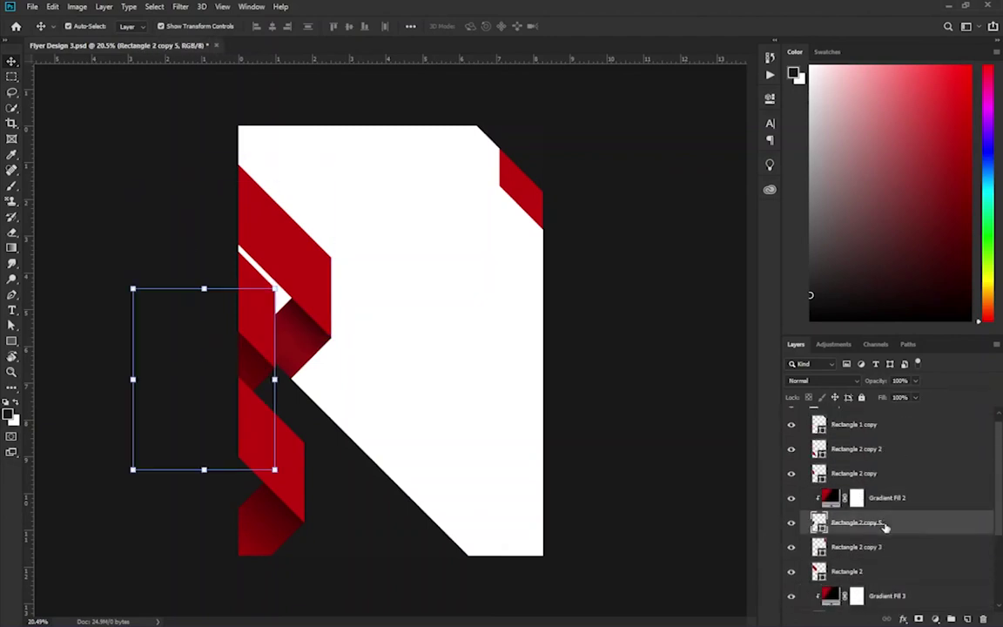
scroll(884, 522, "down", 3)
left_click(882, 545)
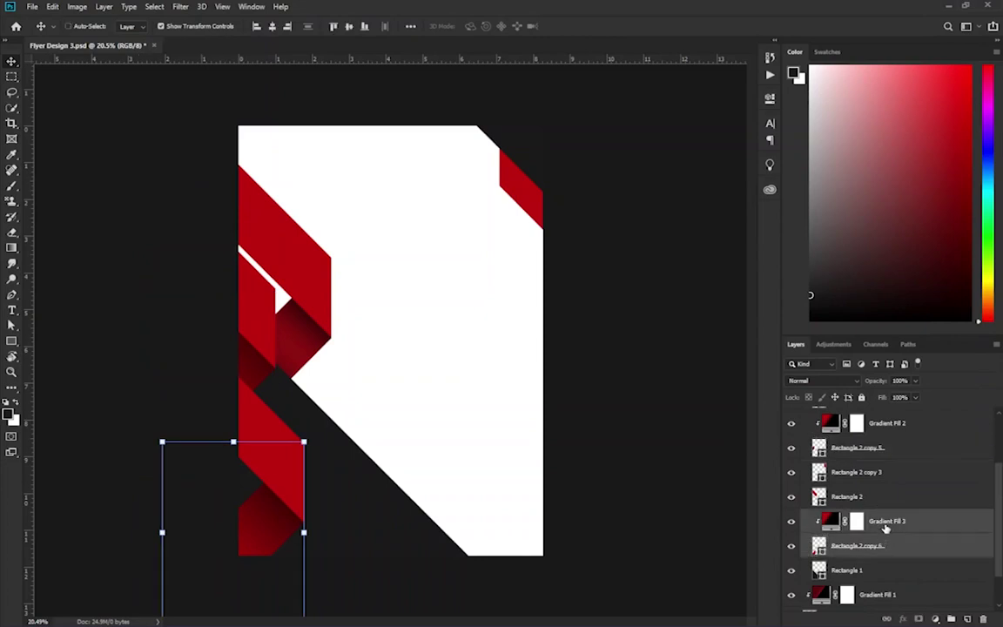
left_click(870, 496)
left_click(862, 472)
left_click(857, 447)
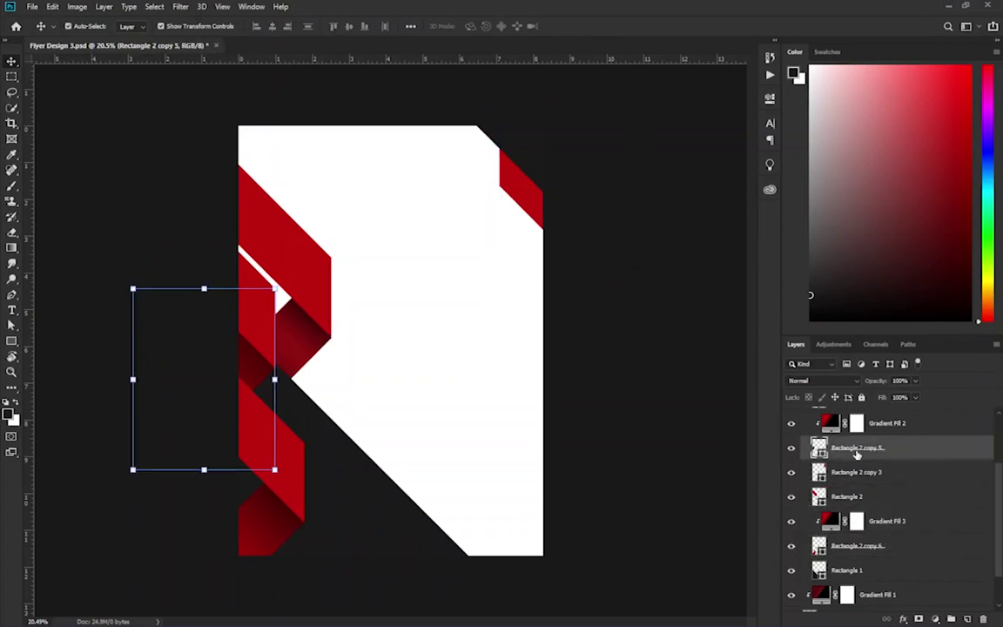
left_click(857, 549)
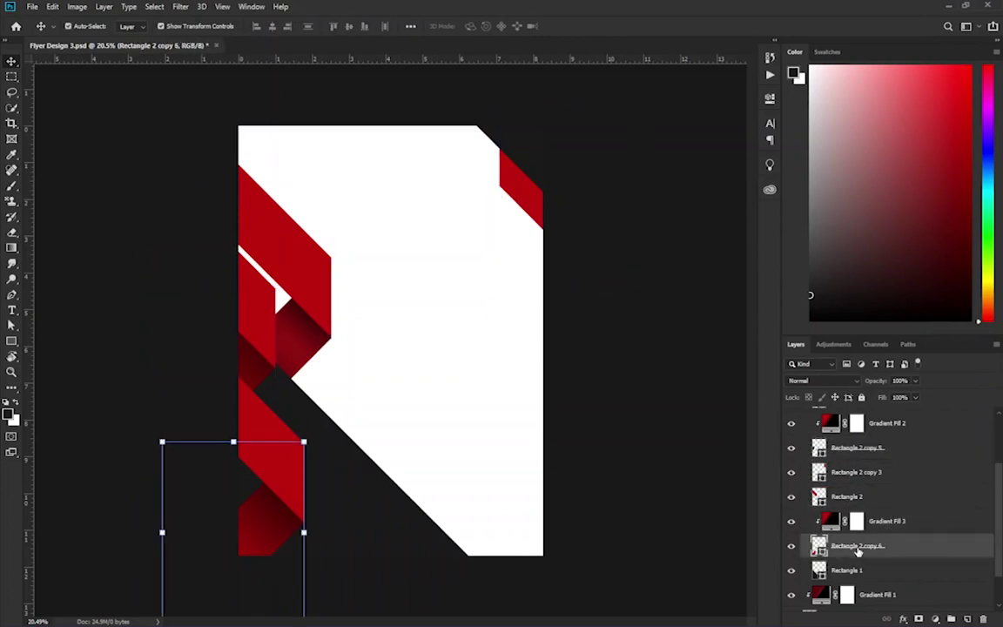
key("alt+bracketright")
left_click(871, 546)
left_click(879, 524, "shift")
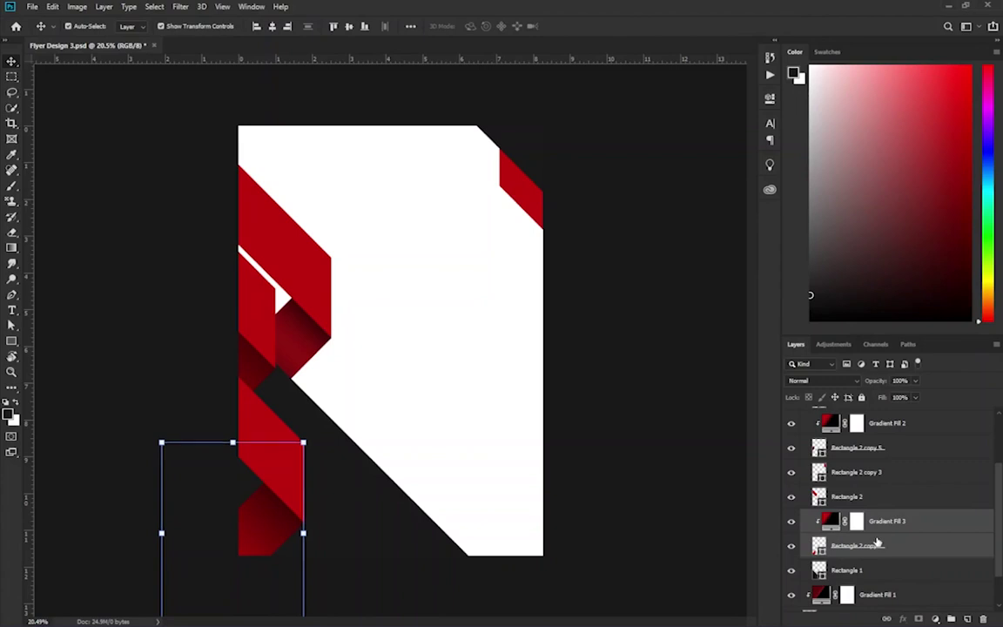
Step: Drag Gradient Fill 3 and Rectangle 2 copy 6 up to sit directly beneath Rectangle 2 copy 2
left_click(446, 405)
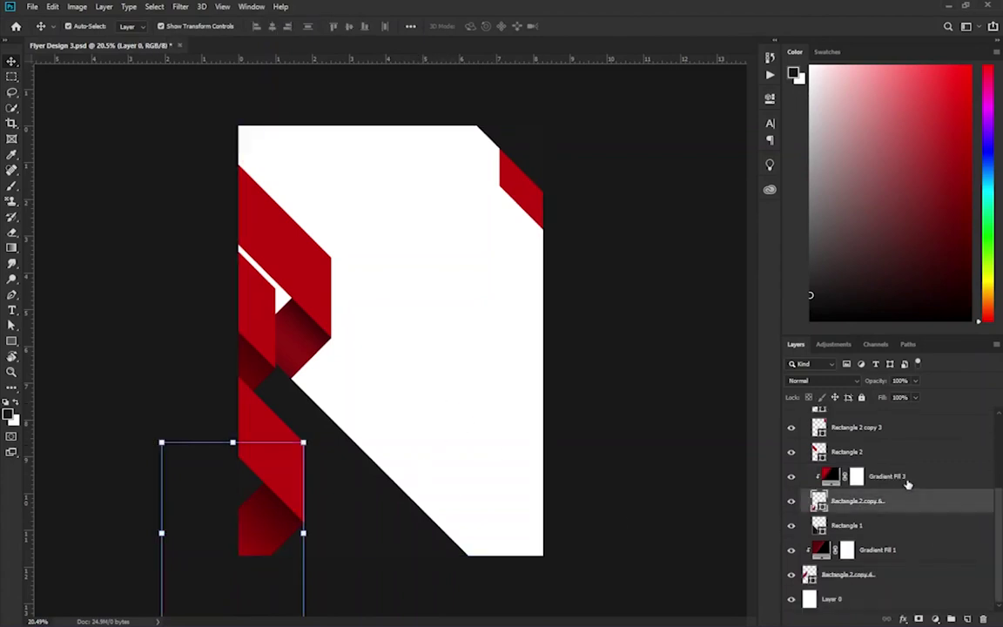
left_click(528, 412)
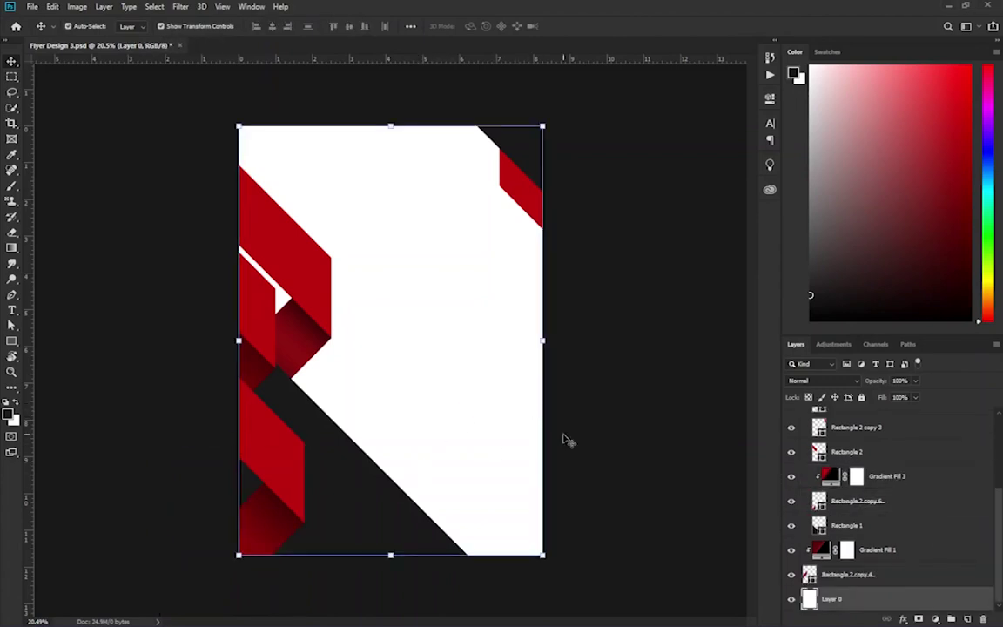
scroll(870, 470, "up", 5)
left_click(875, 435)
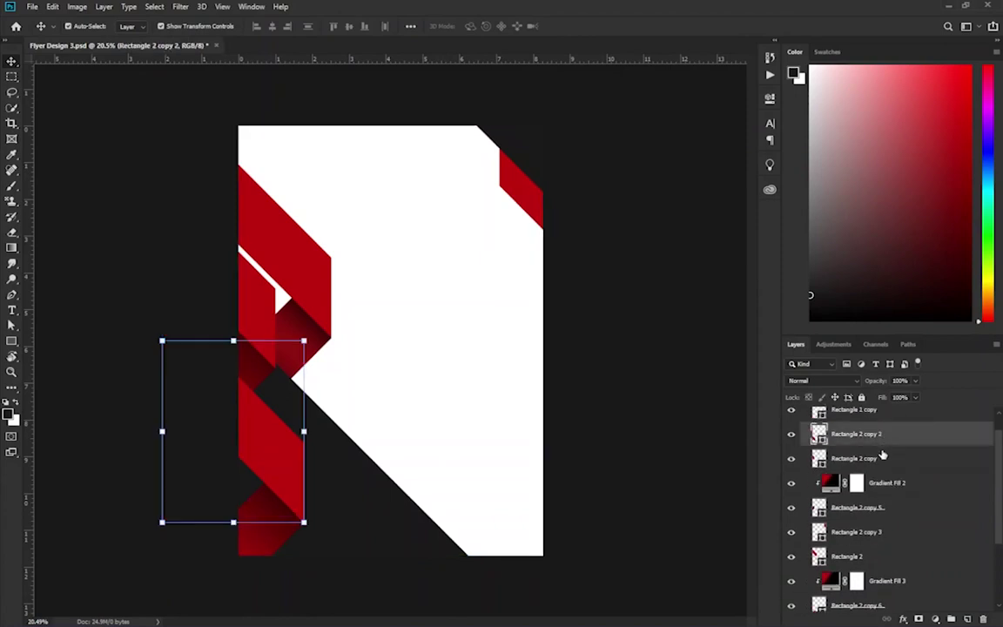
scroll(882, 454, "down", 1)
left_click(819, 444)
scroll(851, 444, "down", 1)
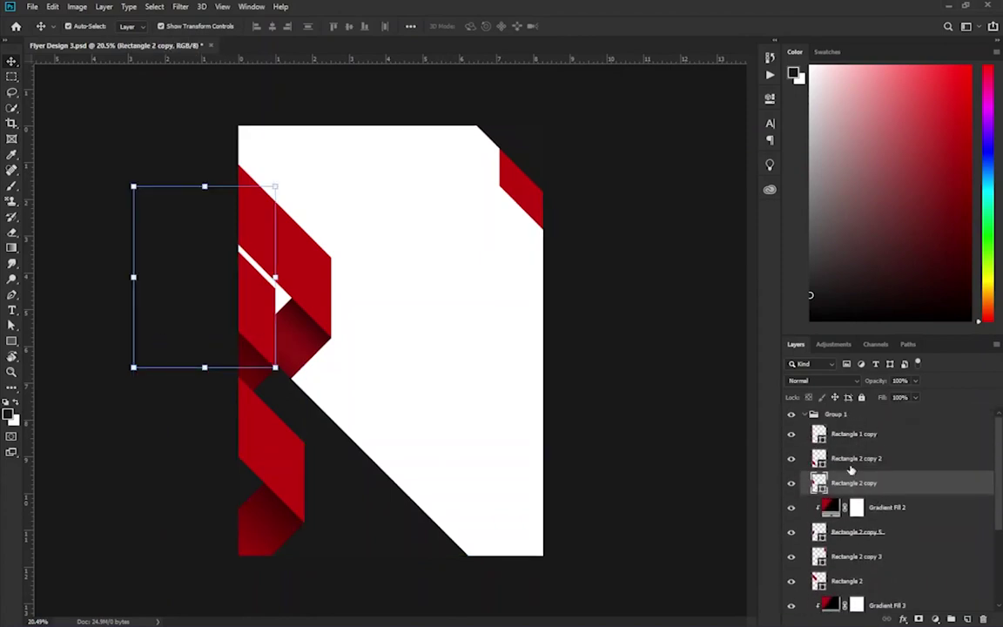
left_click(849, 488)
left_click(861, 570)
left_click_drag(891, 558, 896, 444)
scroll(893, 503, "up", 1)
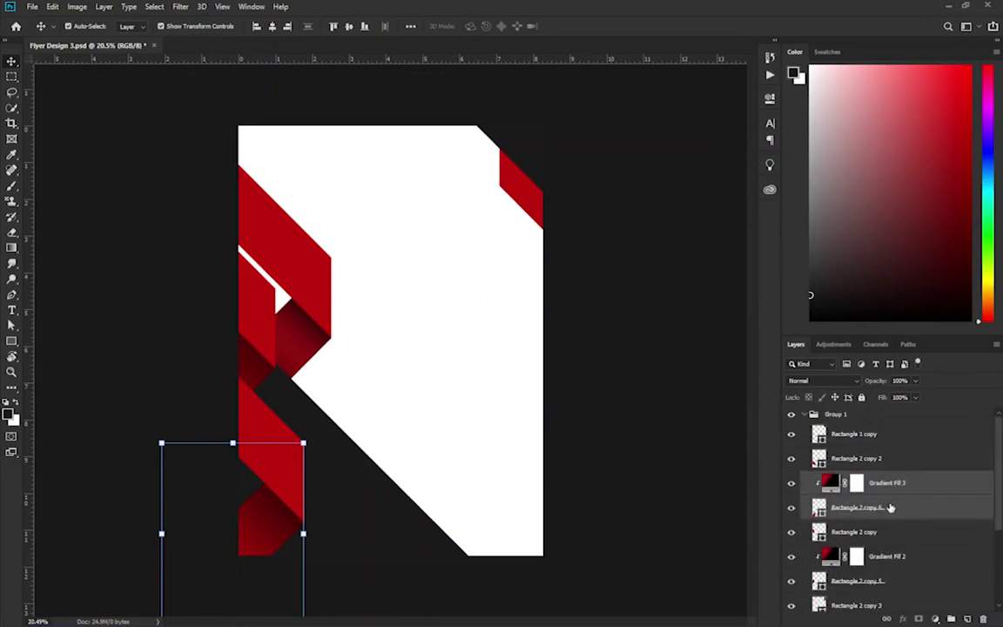
left_click(405, 514)
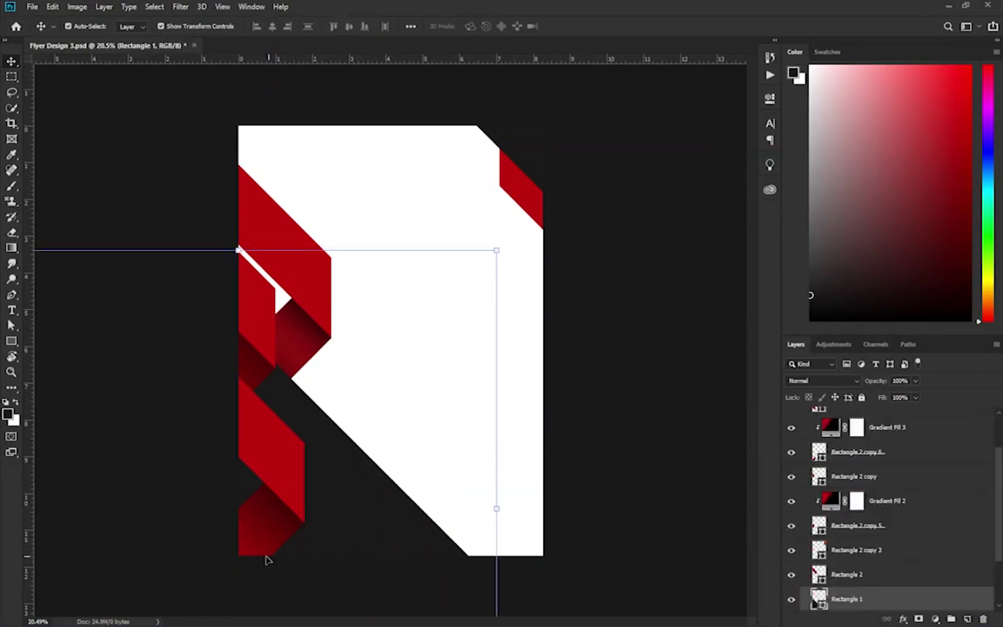
Step: Nudge Gradient Fill 3 and Rectangle 2 copy 6 right with the arrow key
scroll(247, 549, "up", 3)
scroll(242, 553, "up", 3)
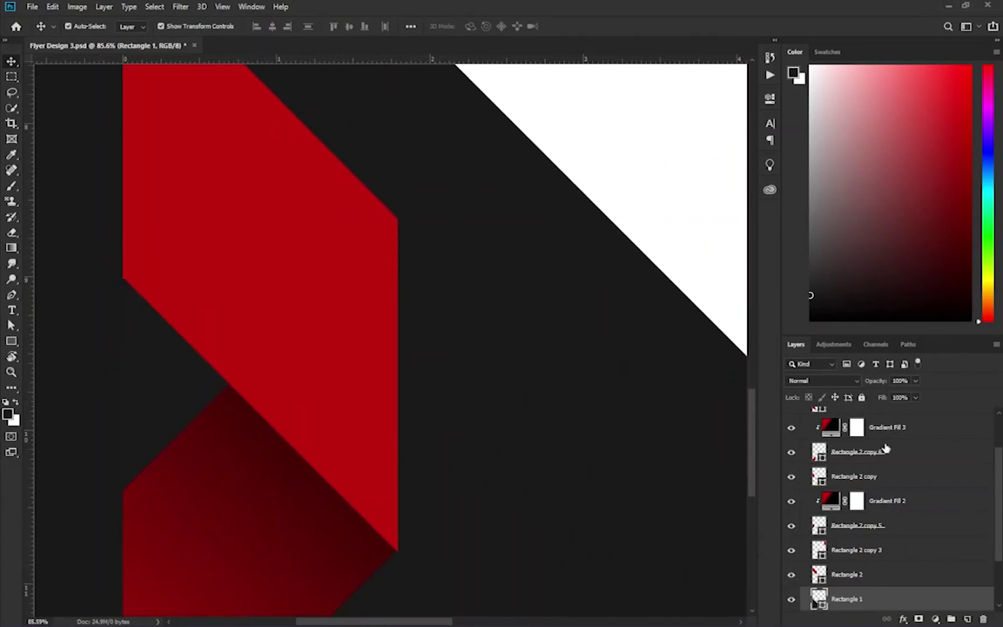
left_click(879, 487)
left_click(875, 512, "shift")
key("Right")
key("Right")
key("Right")
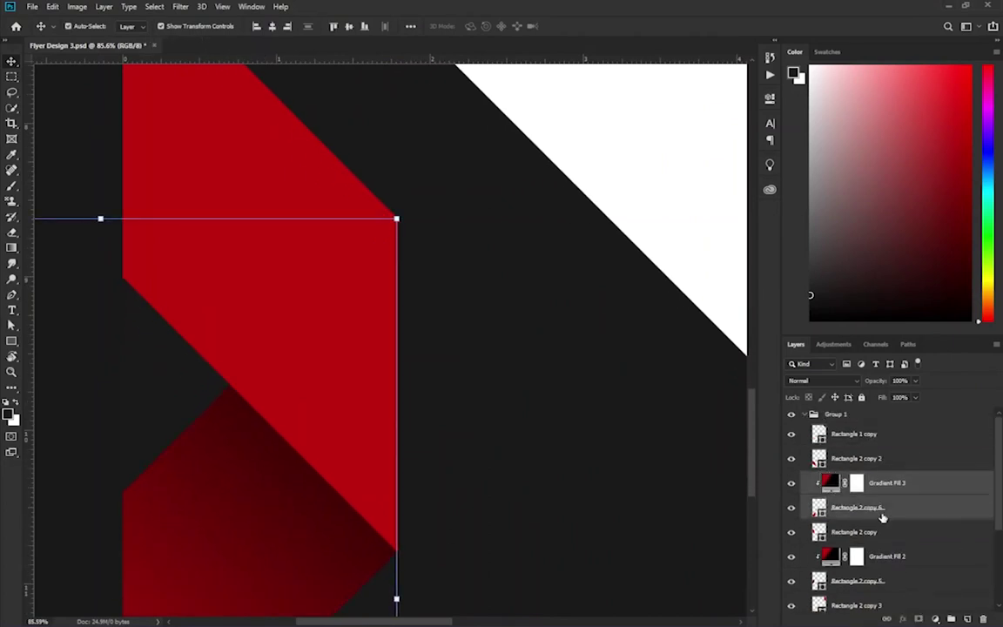
Step: Review the shifted fold panel, ending with Rectangle 2 copy 5 selected
left_click(515, 492)
scroll(405, 492, "down", 3)
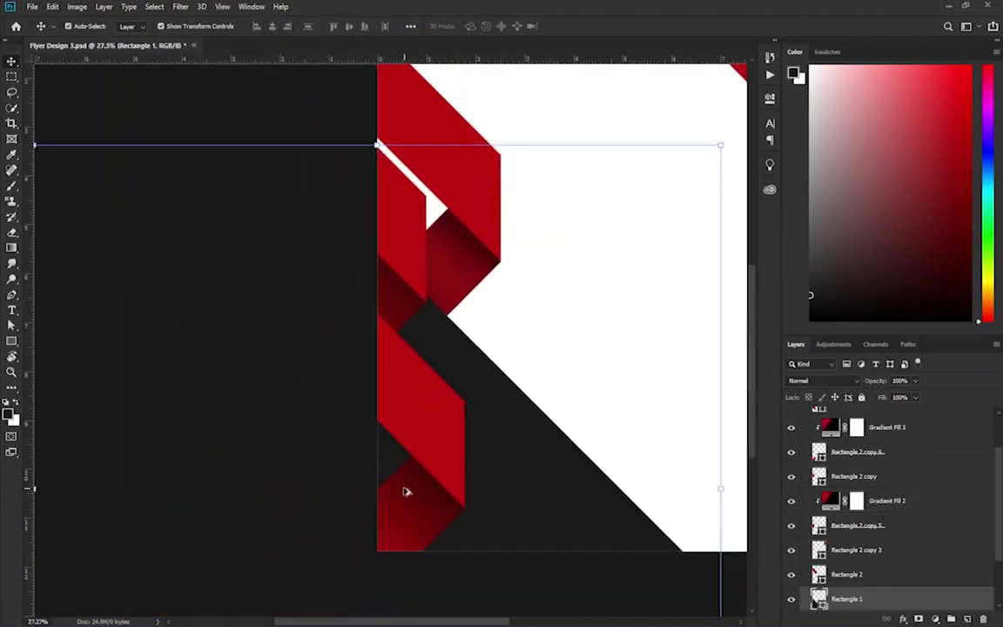
scroll(389, 498, "down", 3)
left_click(870, 452)
left_click(887, 427, "shift")
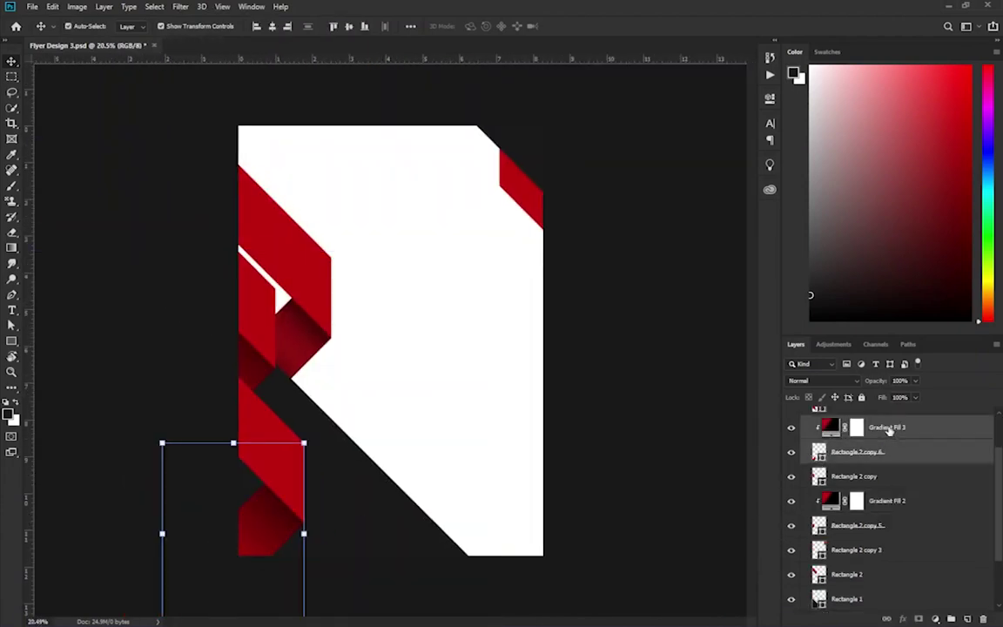
left_click(521, 381)
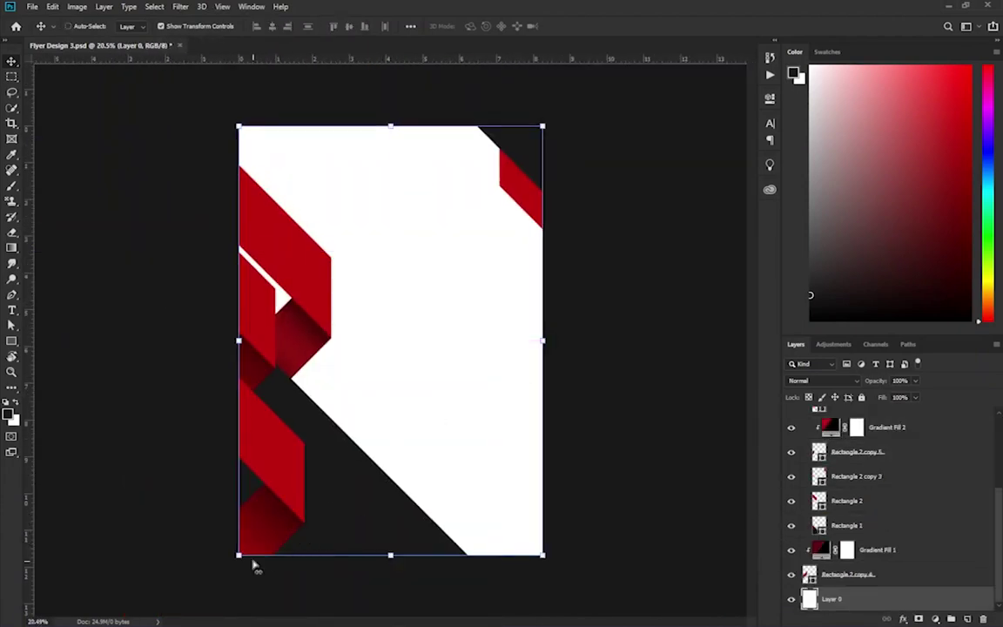
scroll(252, 564, "up", 3)
scroll(251, 565, "up", 3)
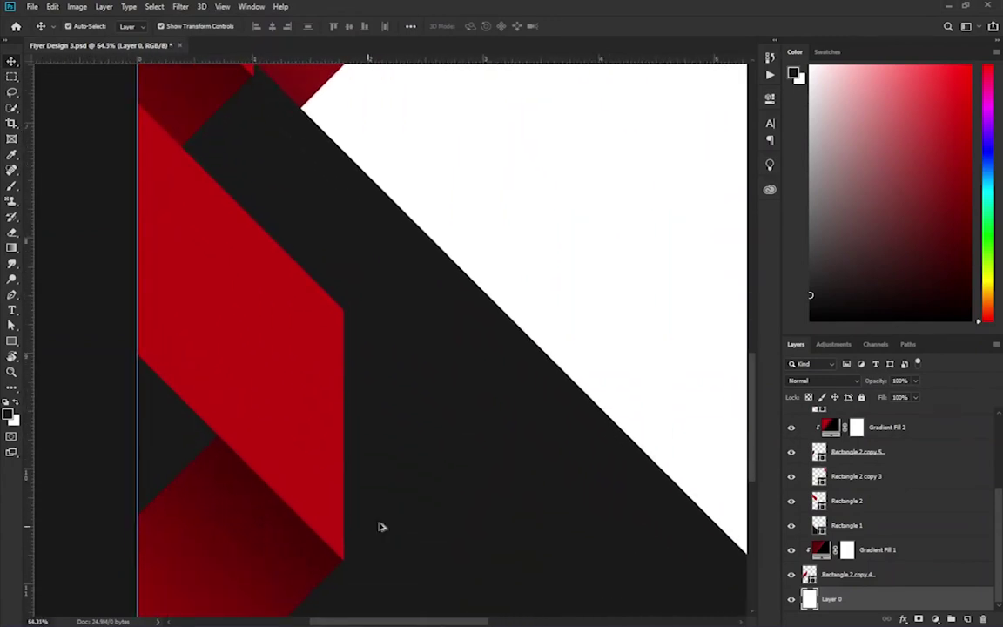
scroll(275, 554, "down", 4)
scroll(412, 521, "down", 1)
left_click(707, 409)
scroll(716, 418, "down", 1)
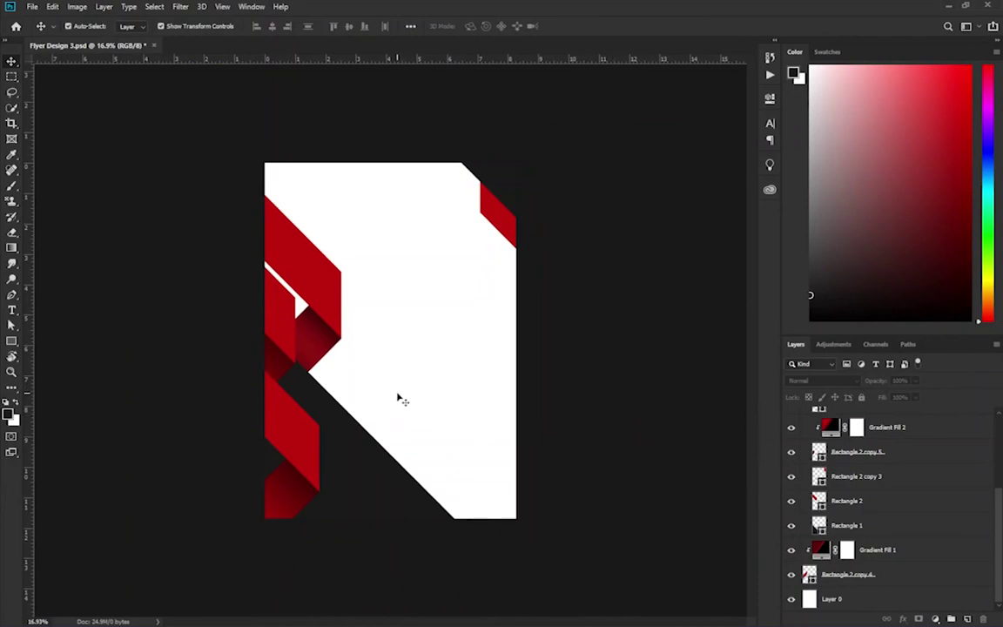
left_click(853, 451)
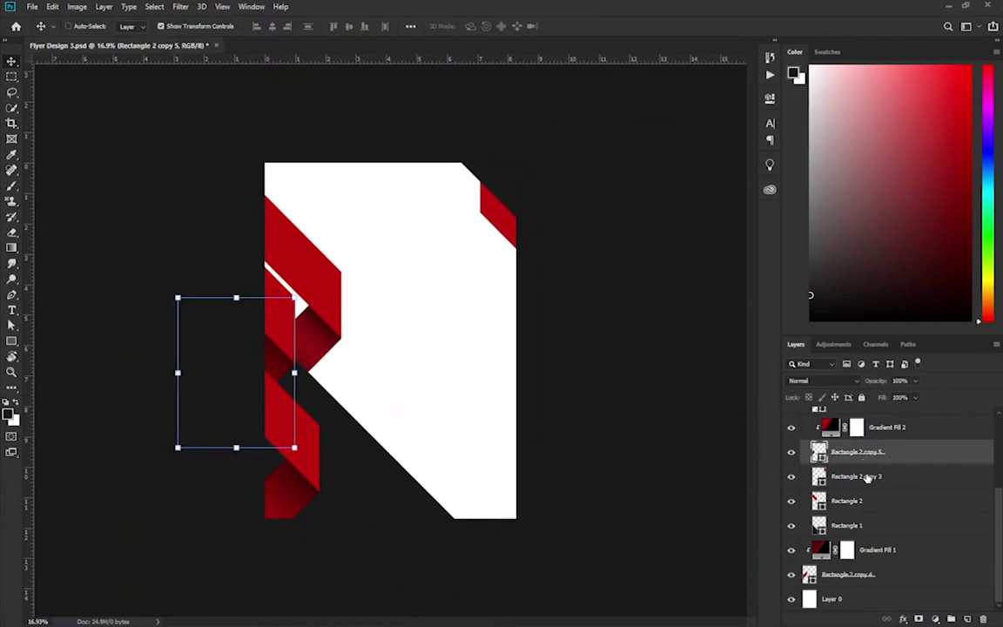
Step: Nudge Rectangle 2 copy, copy 2 and copy 6 slightly left and up
scroll(881, 438, "up", 1)
left_click(871, 435, "ctrl")
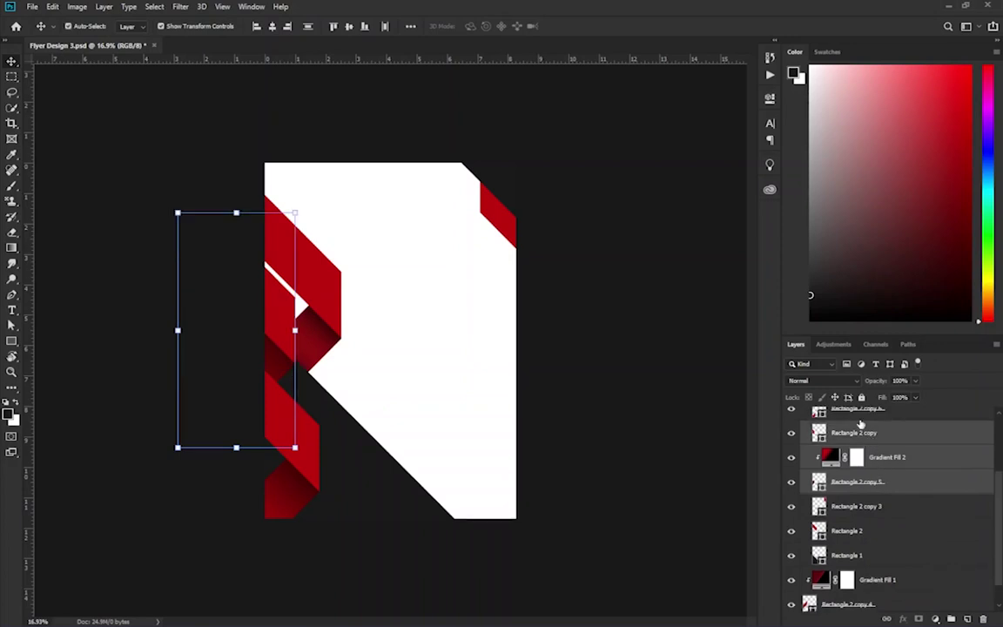
scroll(888, 522, "up", 4)
left_click(879, 460)
left_click(889, 510, "ctrl")
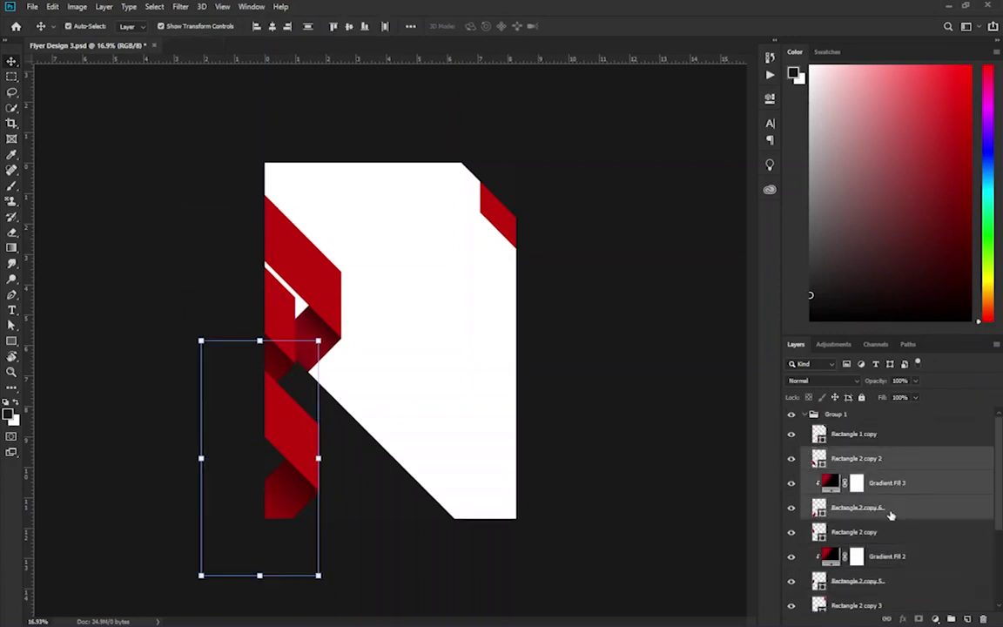
key("shift+Left")
key("shift+Left")
key("shift+Left")
key("shift+Left")
key("shift+Left")
key("shift+Left")
key("shift+Left")
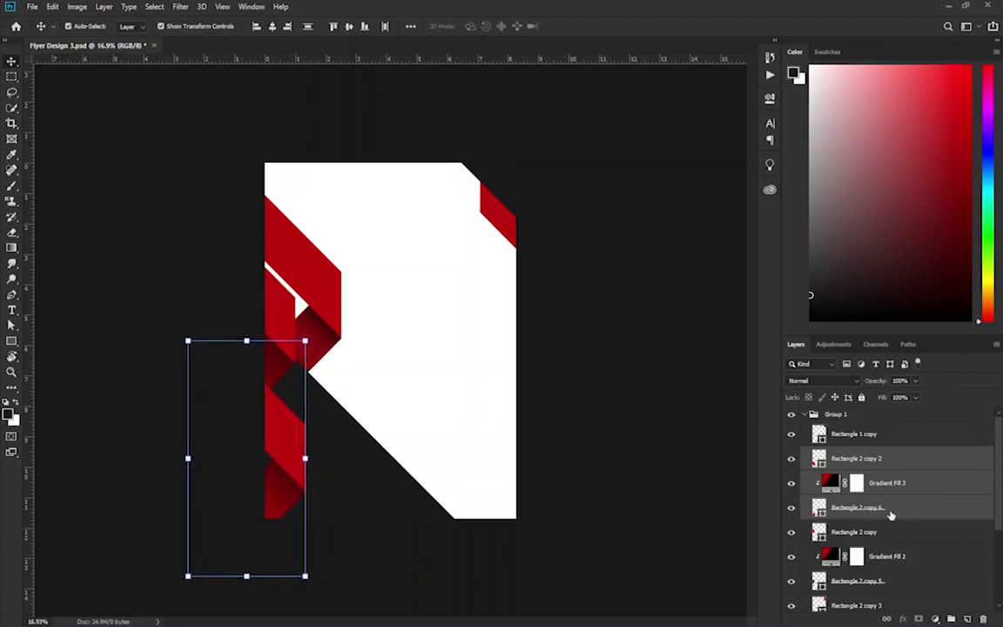
key("shift+Up")
key("shift+Up")
key("shift+Right")
key("shift+Right")
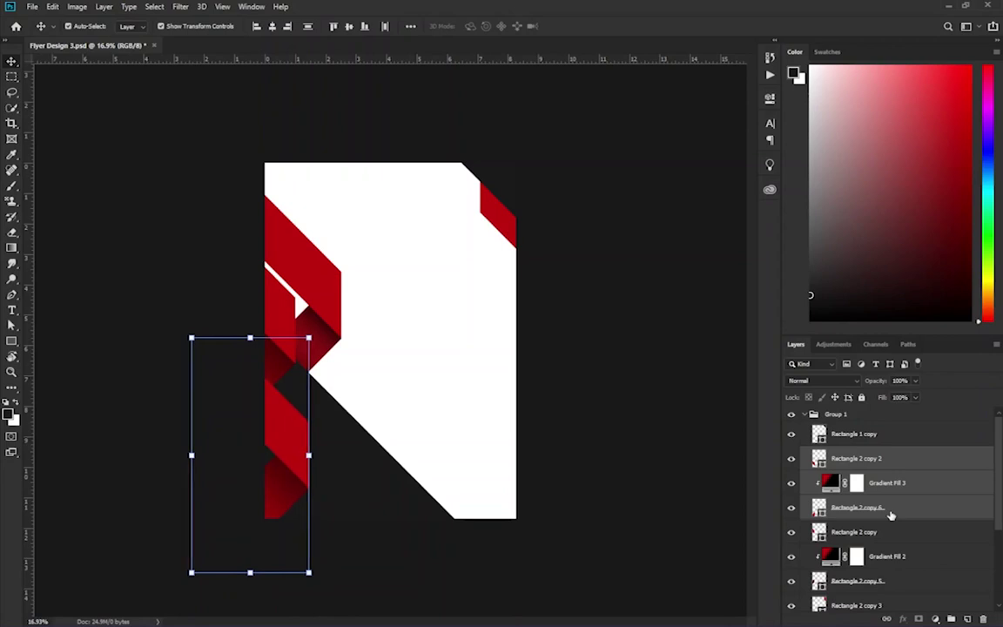
Step: Duplicate a ribbon bar as Rectangle 2 copy 7 at the ribbon's bottom end, atop Group 1
mouse_move(310, 264)
left_mouse_down()
mouse_move(266, 528)
mouse_move(271, 522)
left_mouse_up()
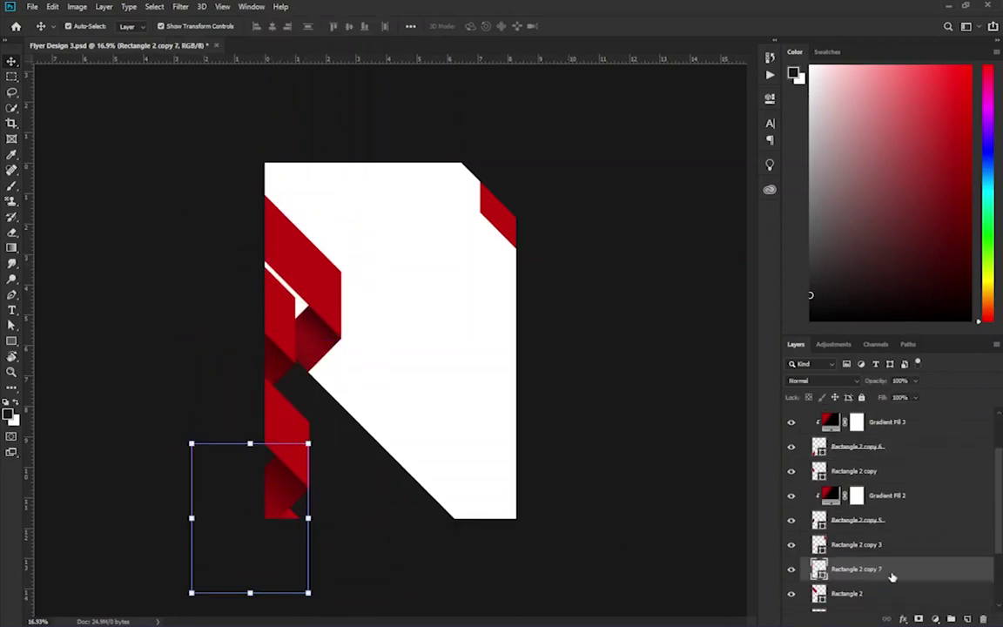
left_click_drag(890, 577, 934, 408)
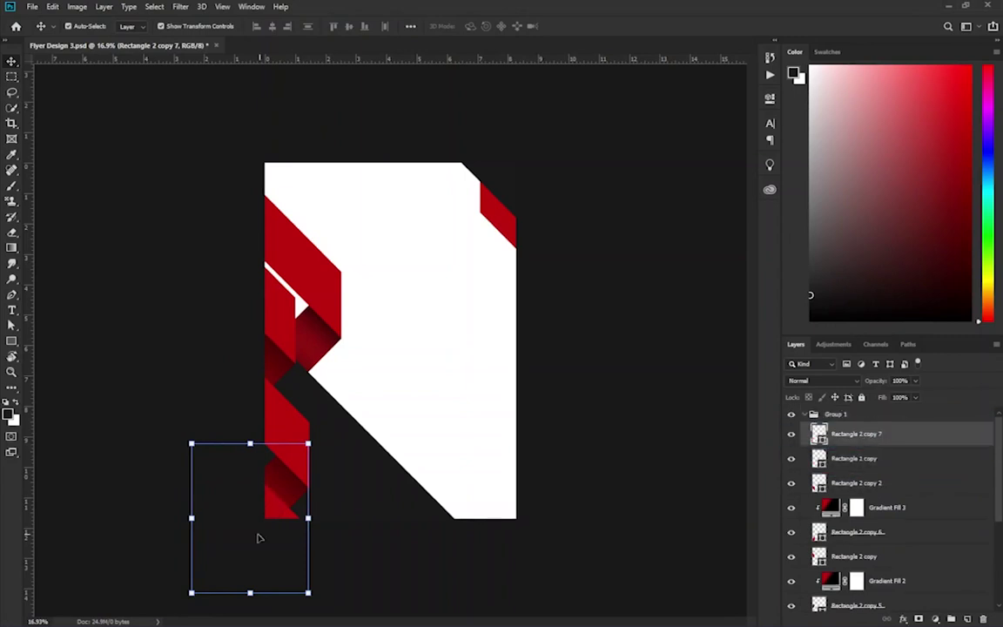
left_click_drag(277, 514, 274, 527)
left_click(413, 570)
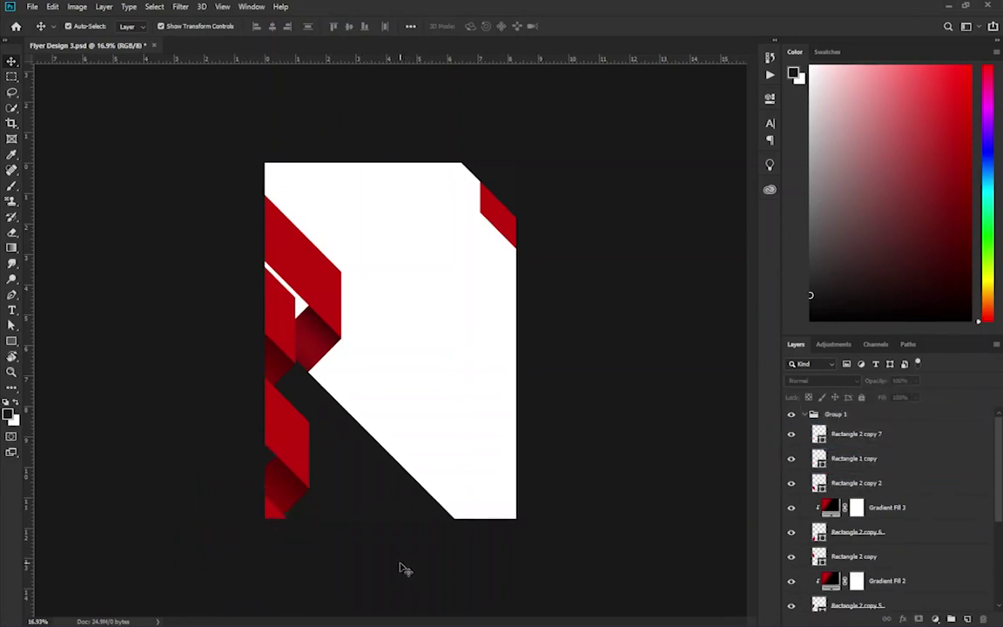
left_click(319, 286)
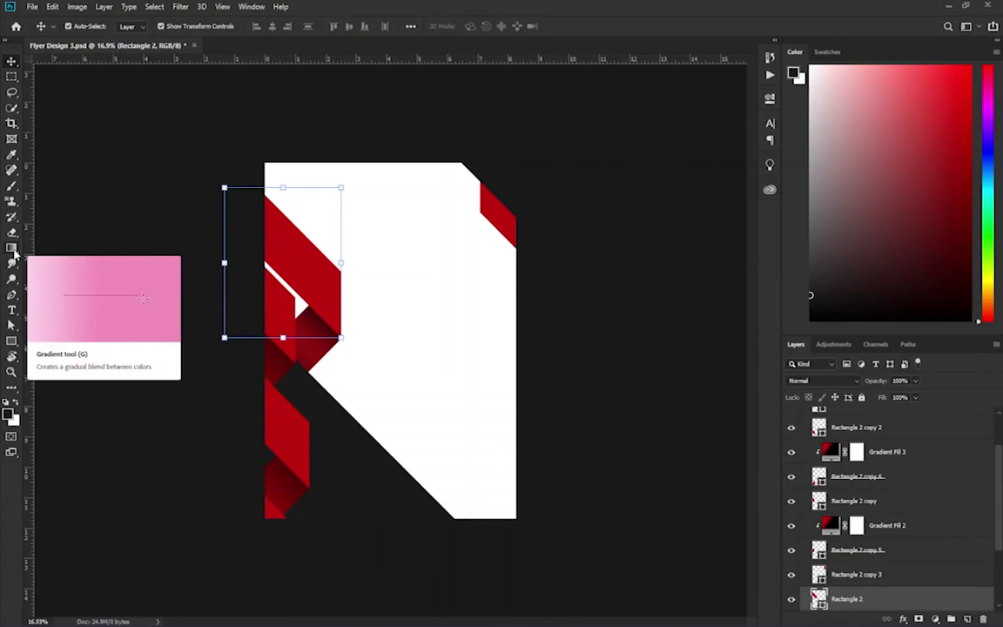
Step: Draw a long horizontal red bar and rotate it 45°
left_click(11, 341)
left_click_drag(177, 253, 498, 296)
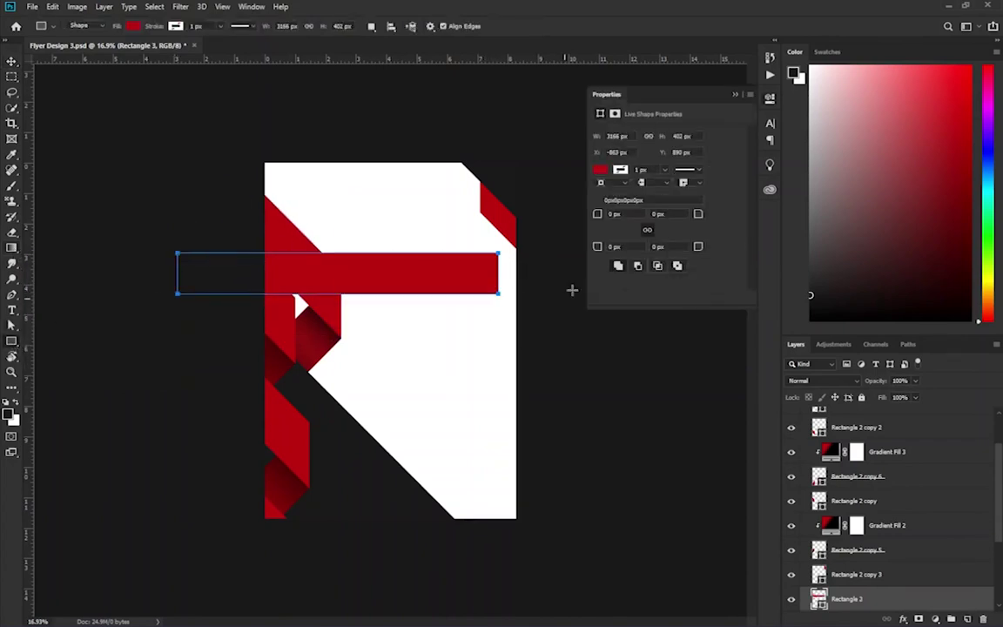
left_click(733, 94)
left_click(12, 63)
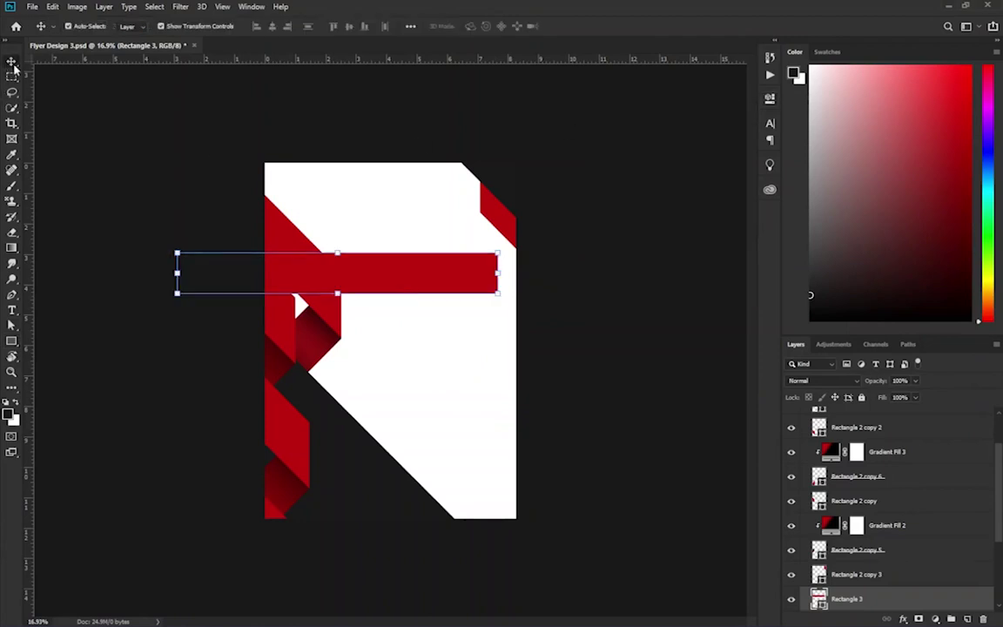
key("ctrl+t")
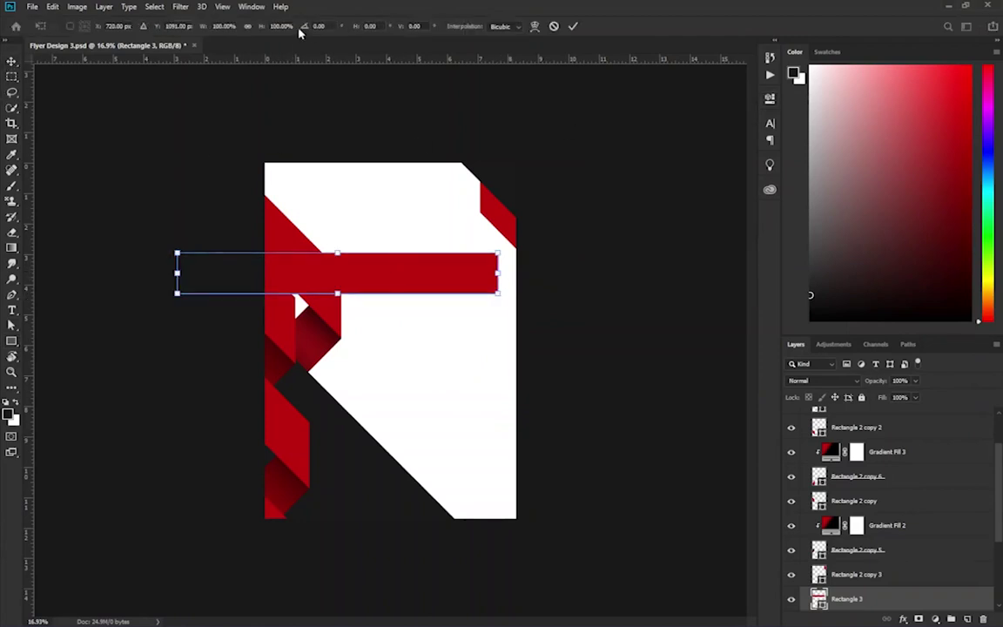
type("45")
key("Return")
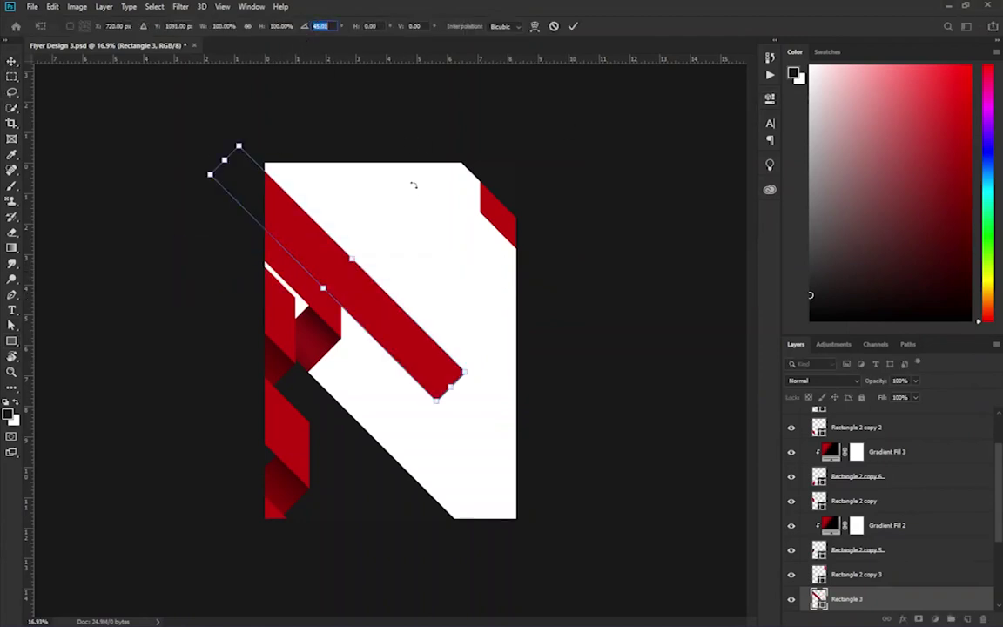
Step: Move the rotated bar down-left and stack Rectangle 3 beneath Rectangle 2
mouse_move(402, 339)
left_mouse_down()
mouse_move(364, 459)
mouse_move(342, 449)
left_mouse_up()
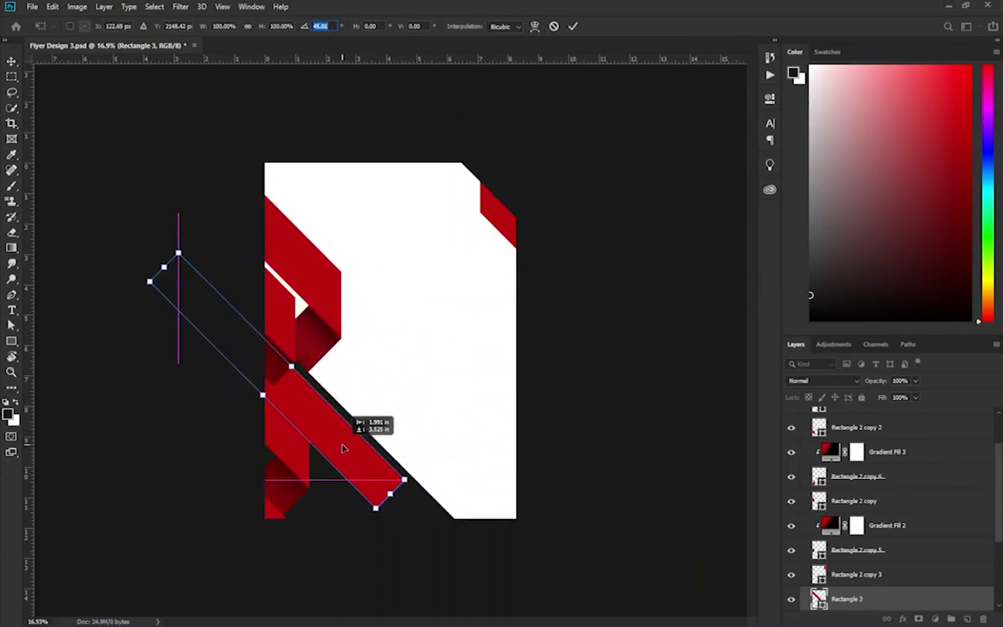
left_click_drag(342, 448, 342, 448)
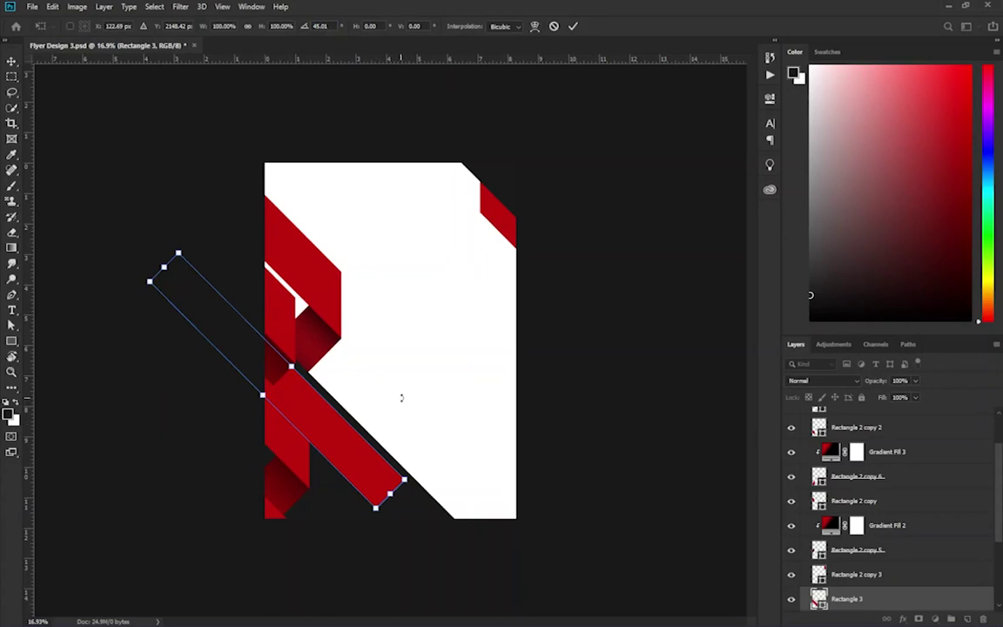
scroll(882, 513, "down", 2)
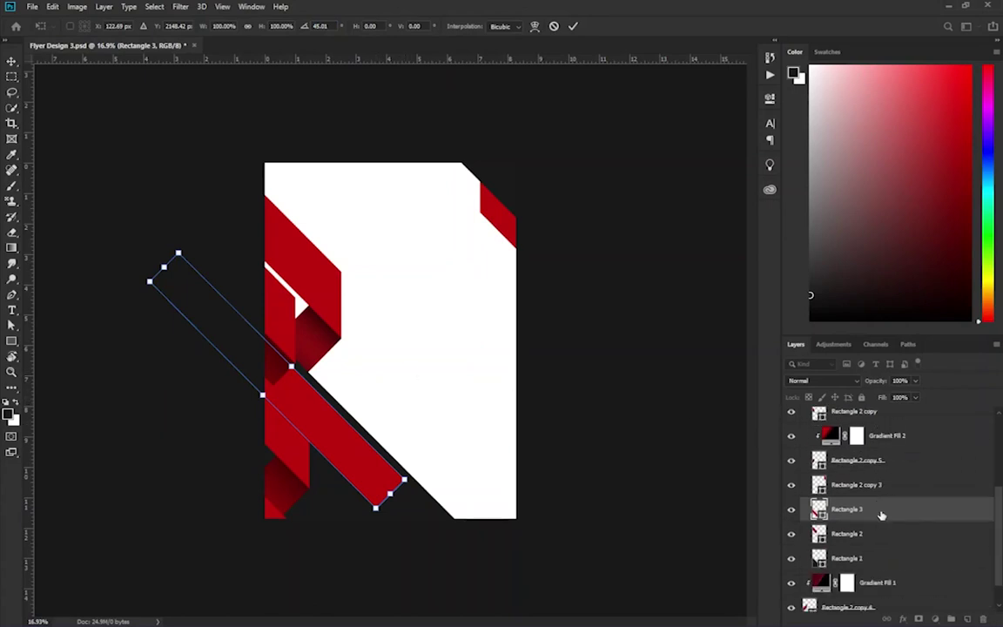
scroll(886, 506, "down", 1)
left_click_drag(885, 483, 887, 510)
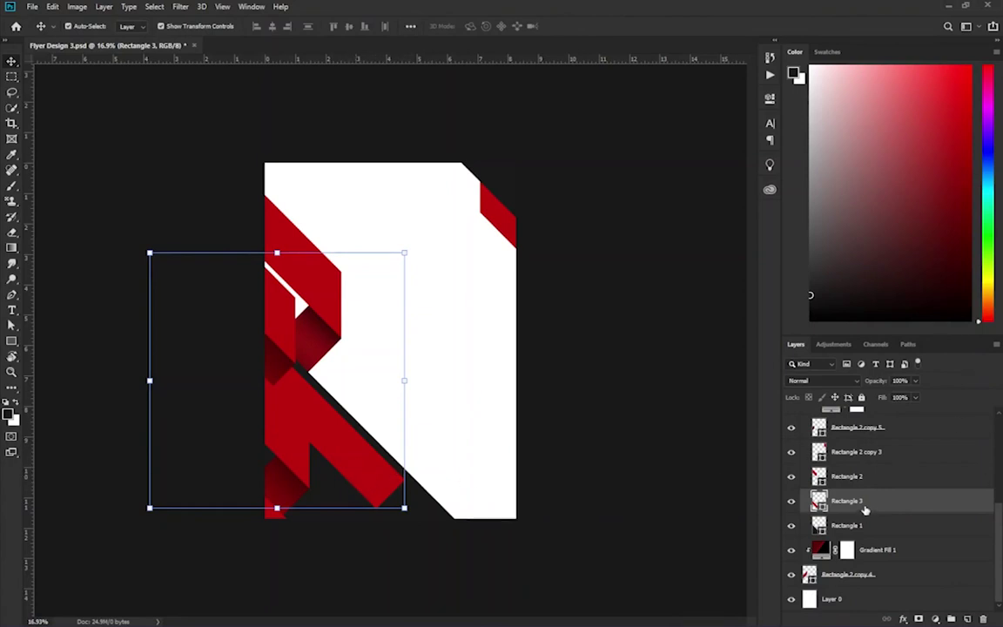
Step: Add a Gradient Fill 4 layer clipped to the bar layer below
left_click(935, 619)
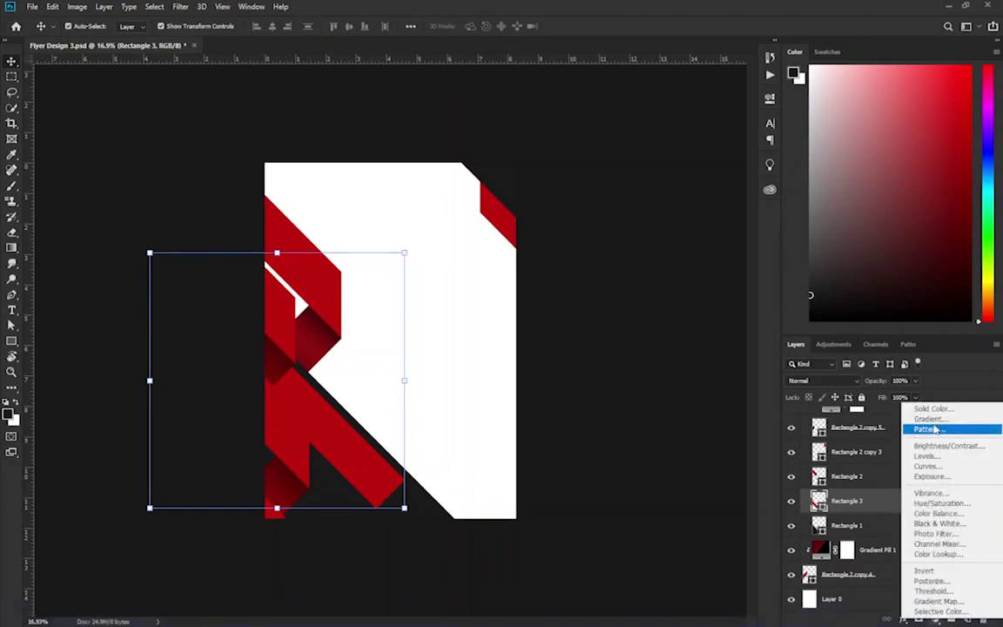
left_click(930, 419)
left_click(974, 184)
right_click(875, 503)
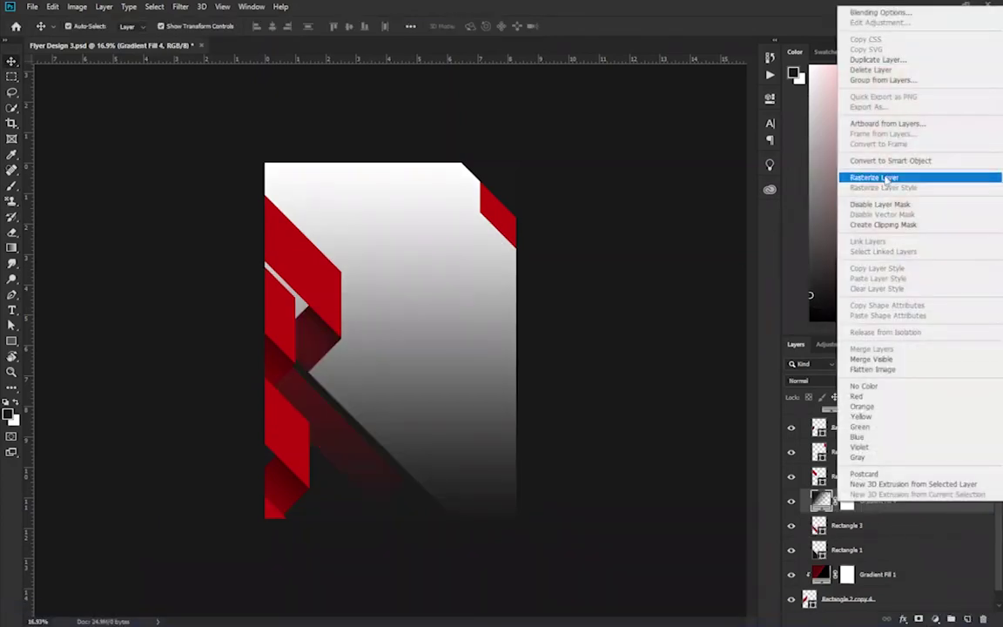
left_click(883, 225)
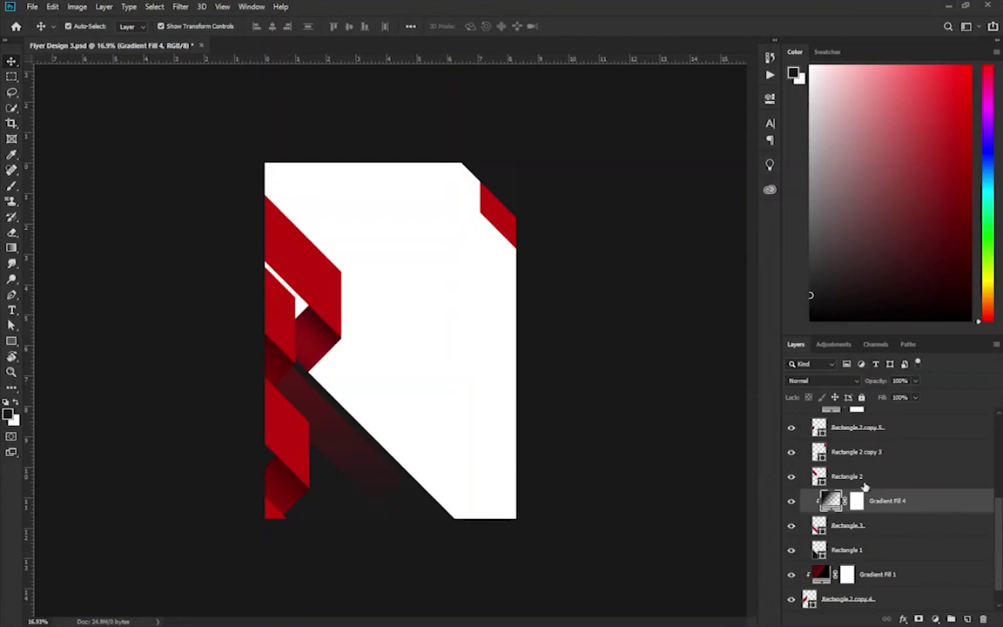
Step: Set Gradient Fill 4's angle to 90°
double_click(831, 501)
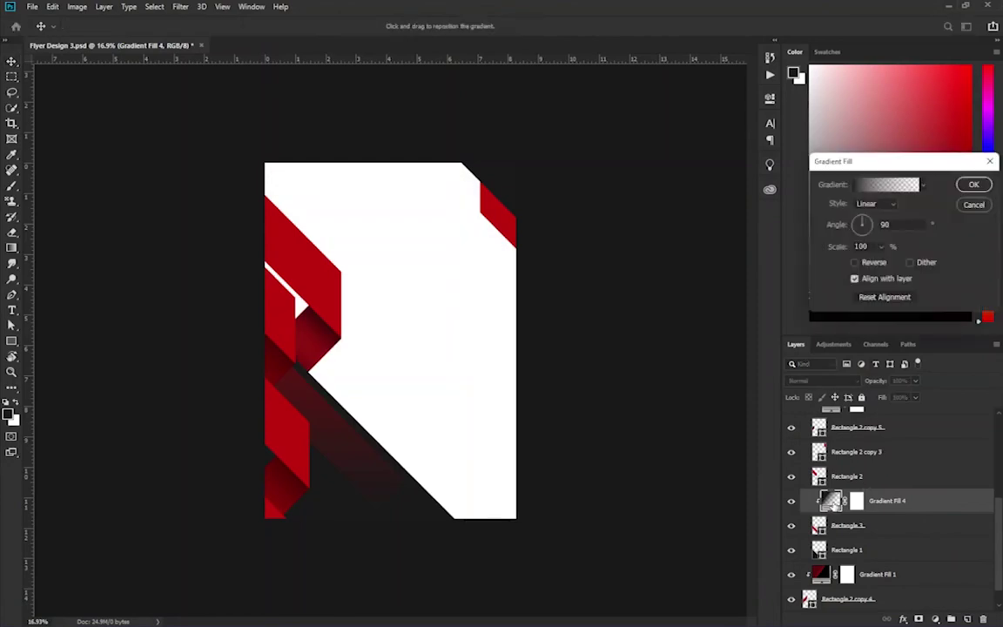
left_click(869, 223)
type("90")
left_click(901, 225)
key("BackSpace")
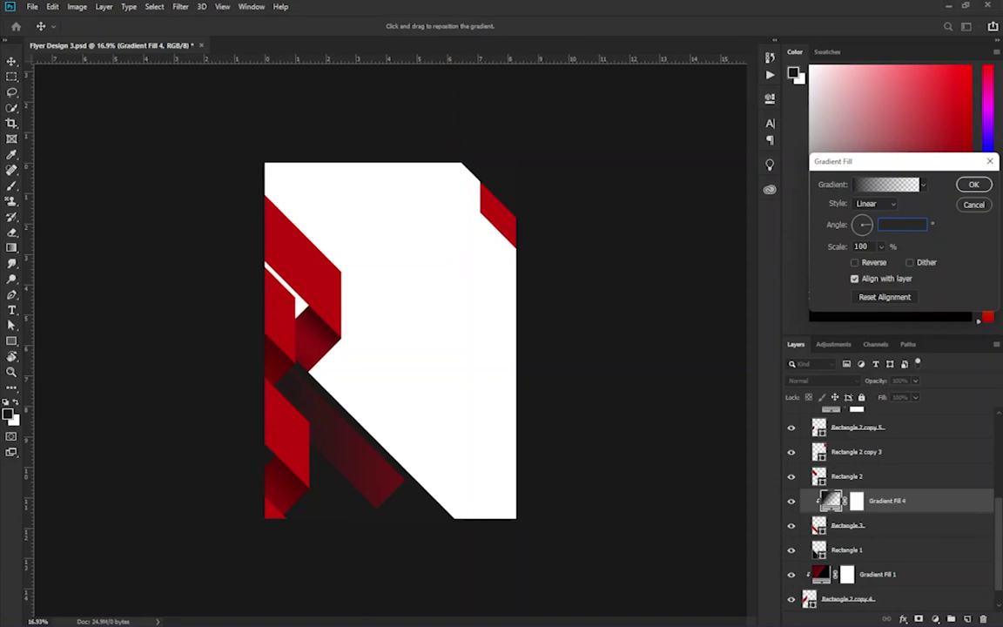
type("90")
key("Return")
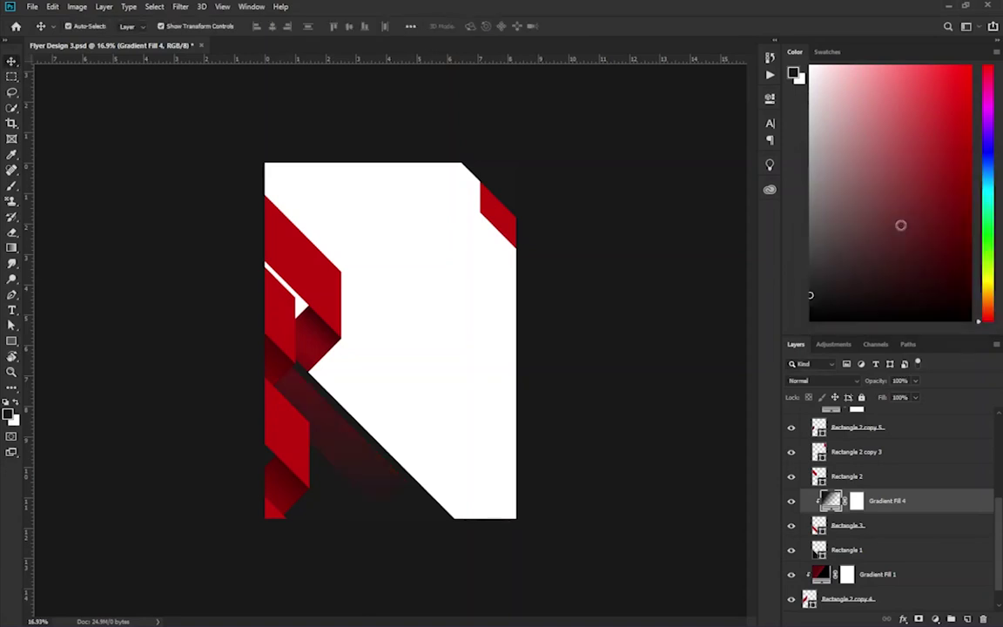
double_click(832, 500)
Step: Make the fill gradient run from a red stop to a black stop
left_click(879, 186)
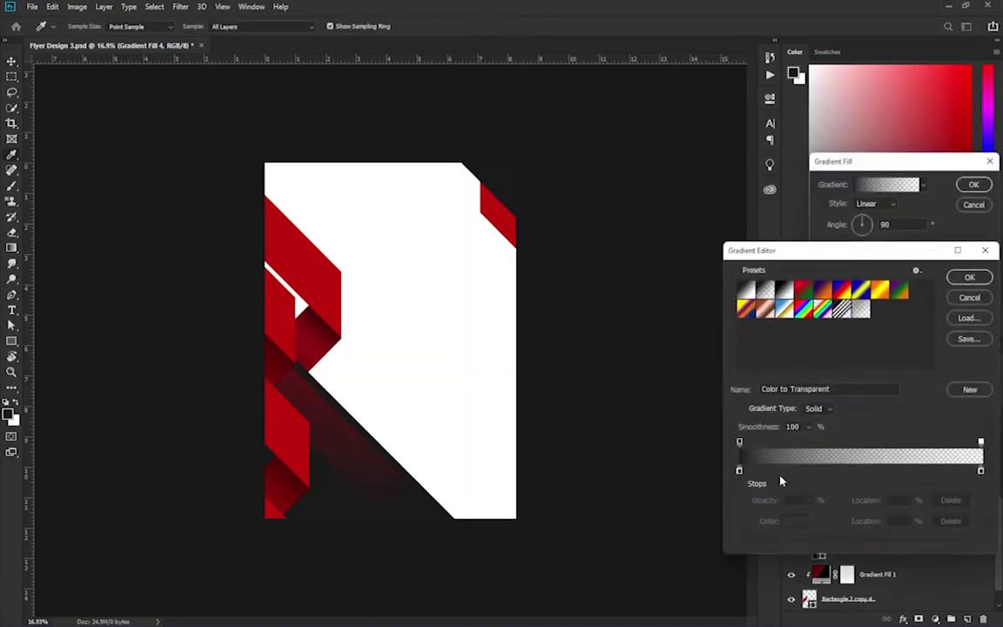
left_click(746, 290)
left_click(739, 471)
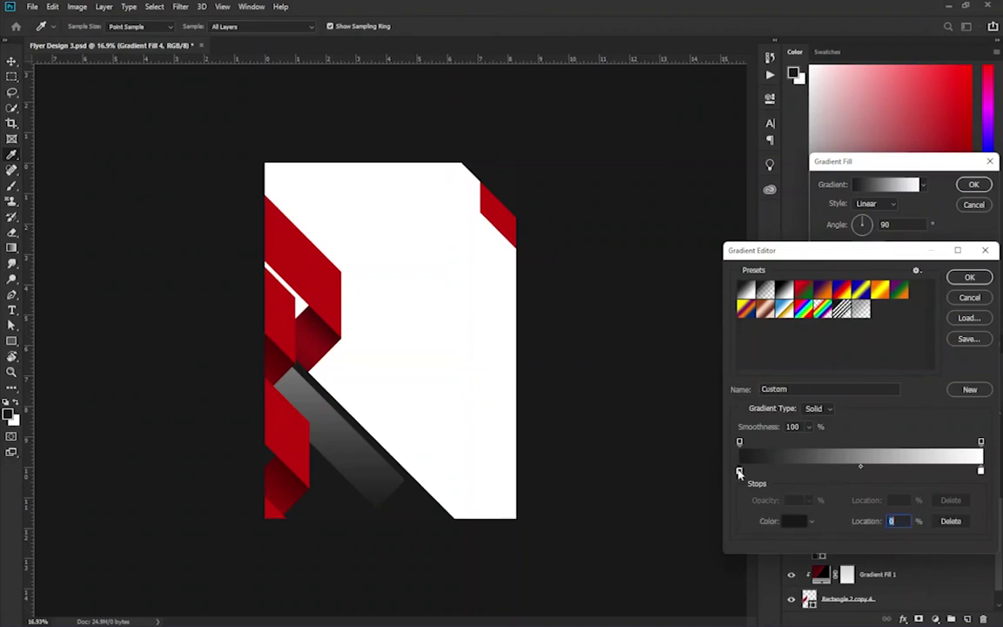
left_click(794, 520)
left_click(828, 188)
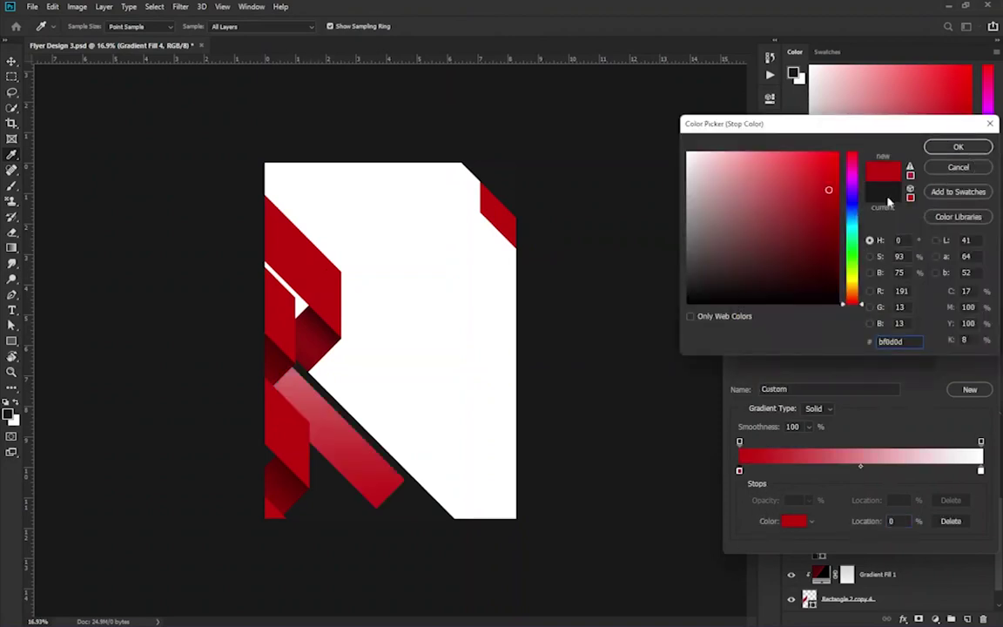
left_click(959, 145)
left_click(981, 471)
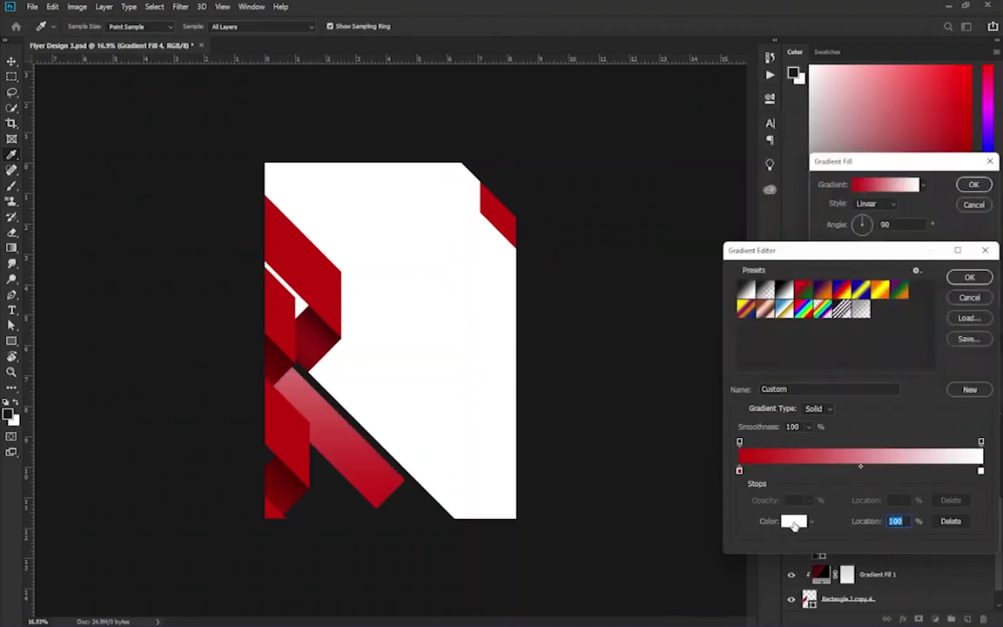
left_click(794, 521)
left_click(688, 297)
left_click(958, 145)
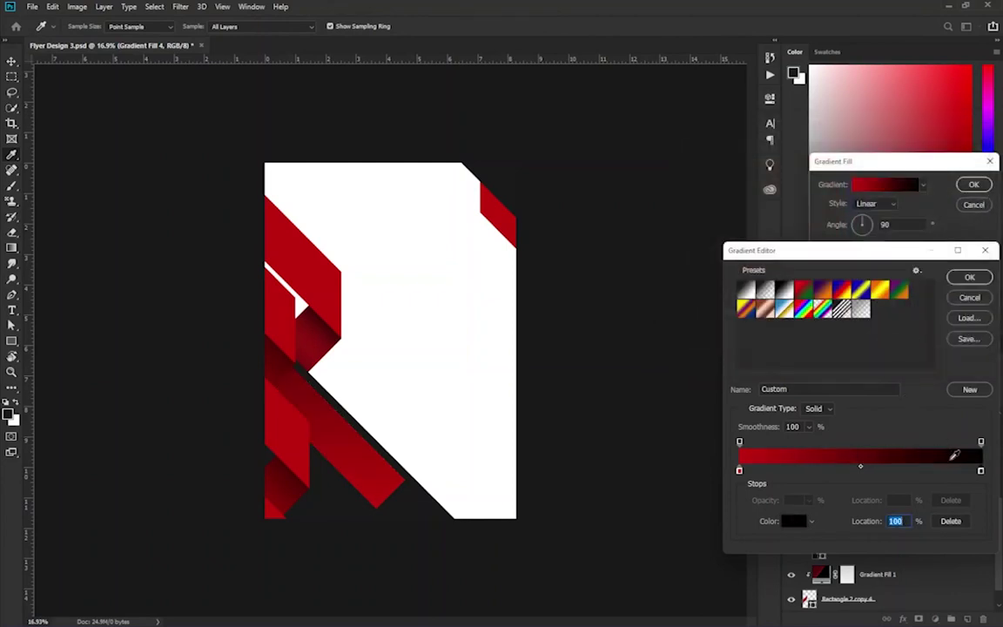
Step: Slide the black stop toward the red to about 23%, accept, and set angle -45°
left_click_drag(981, 471, 879, 471)
mouse_move(739, 471)
left_mouse_down()
mouse_move(820, 471)
mouse_move(781, 471)
left_mouse_up()
left_click_drag(879, 471, 797, 471)
left_click(974, 277)
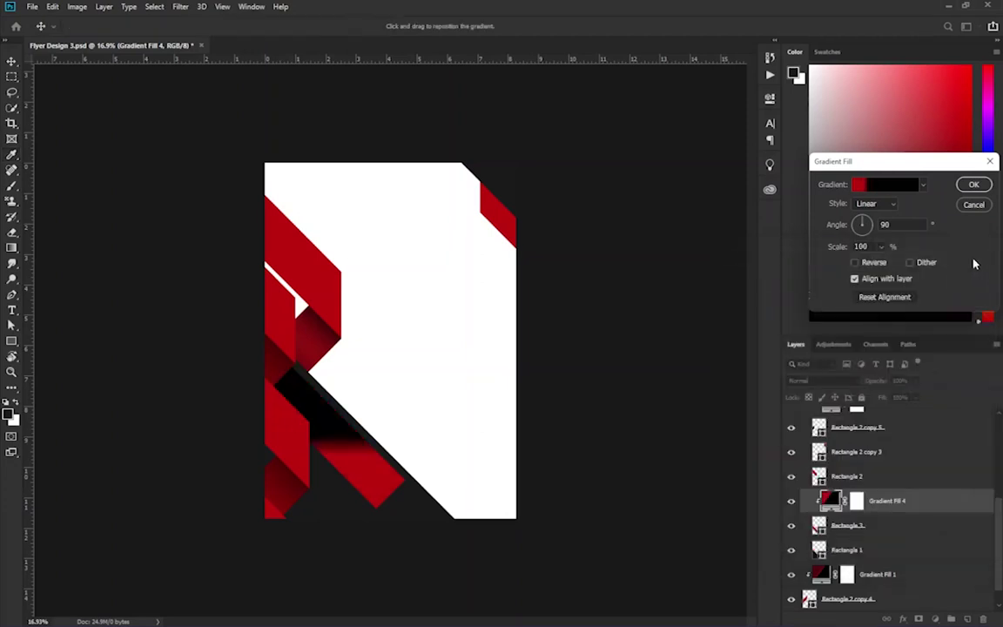
double_click(894, 224)
type("45")
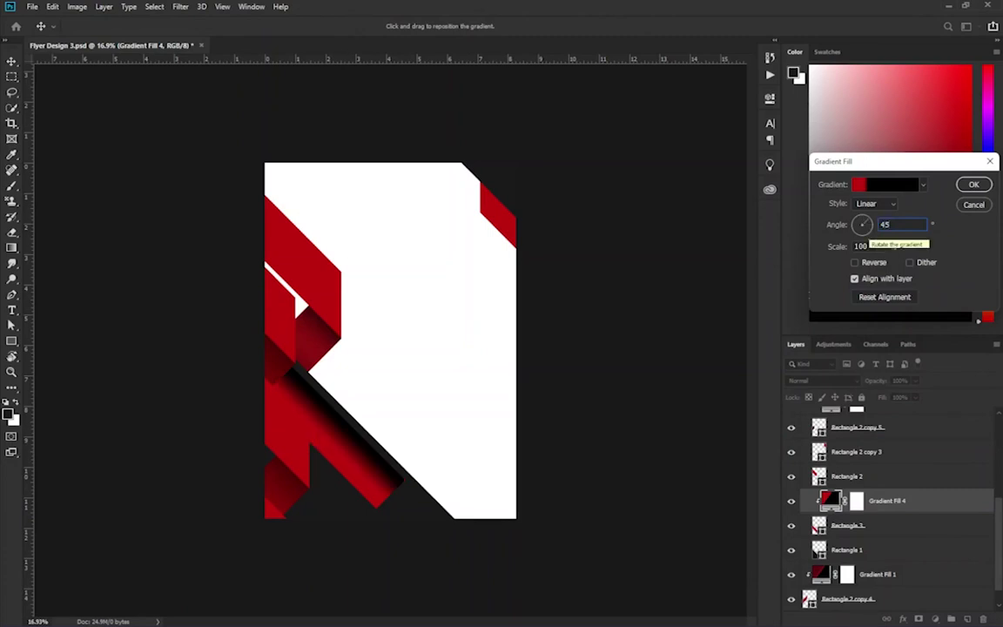
type("0")
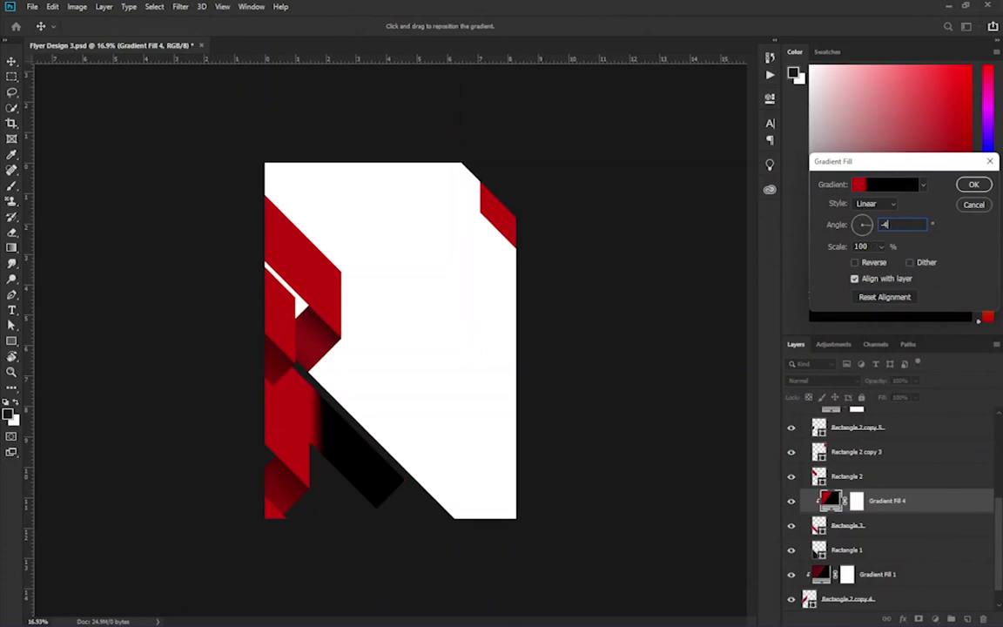
type("45")
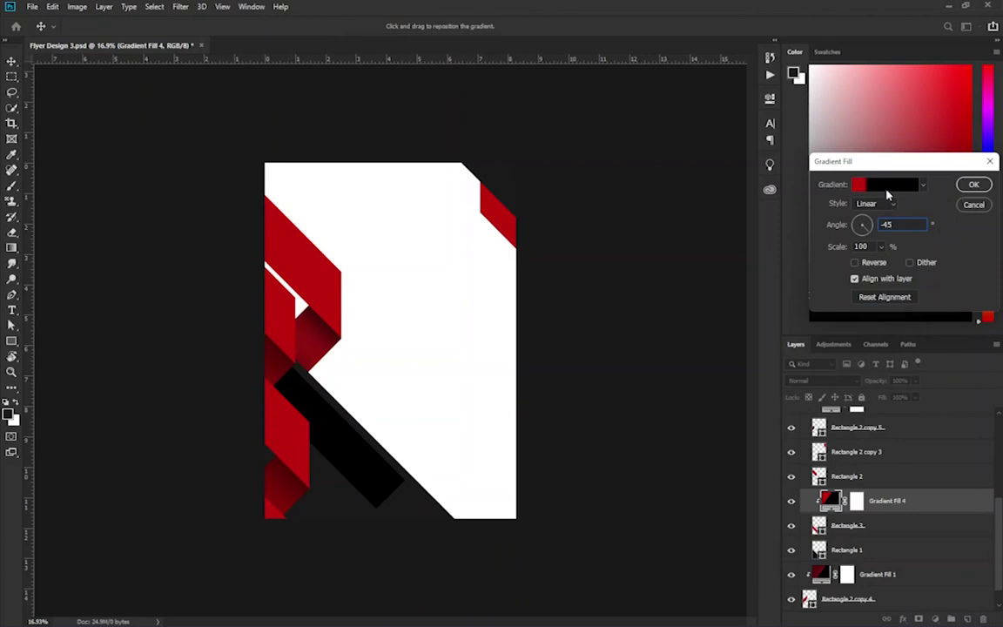
Step: Move the dark stop to the gradient's far end and the red stop to 19%
left_click(886, 186)
left_click_drag(794, 471, 947, 470)
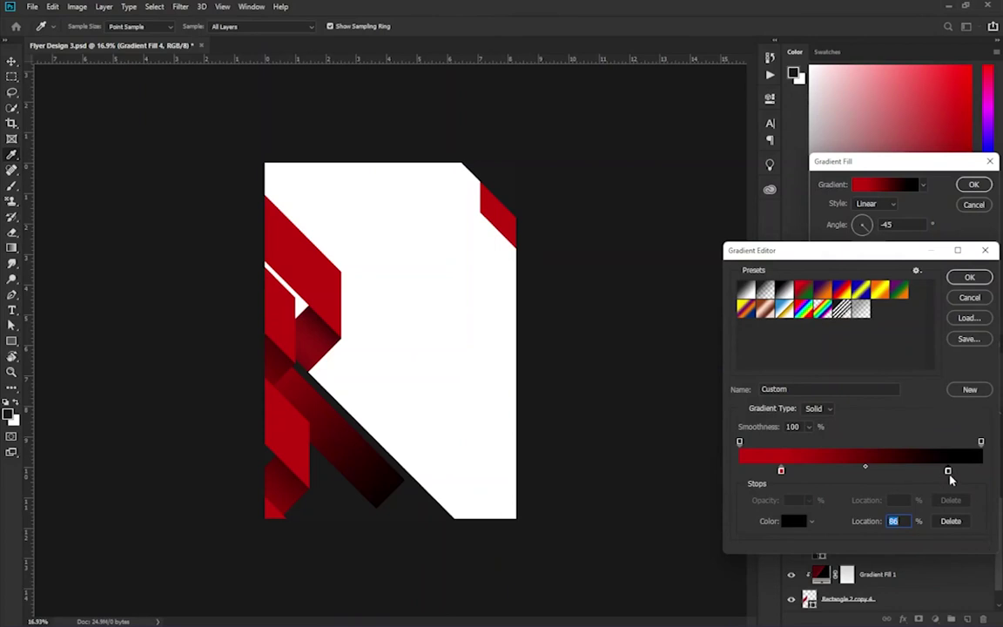
left_click(324, 487)
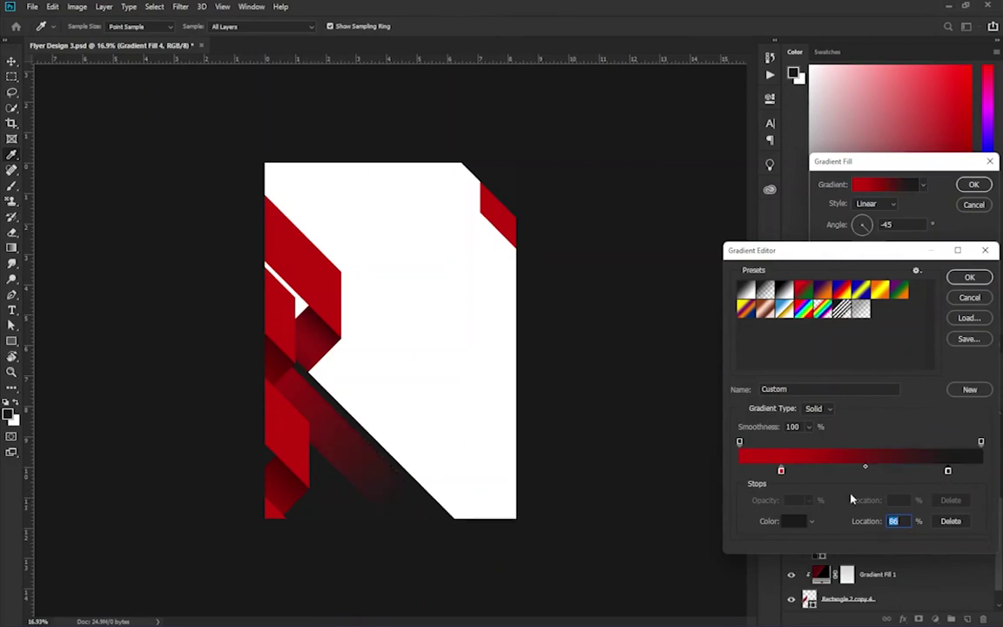
mouse_move(949, 471)
left_mouse_down()
mouse_move(999, 472)
mouse_move(922, 472)
left_mouse_up()
left_click_drag(780, 471, 798, 474)
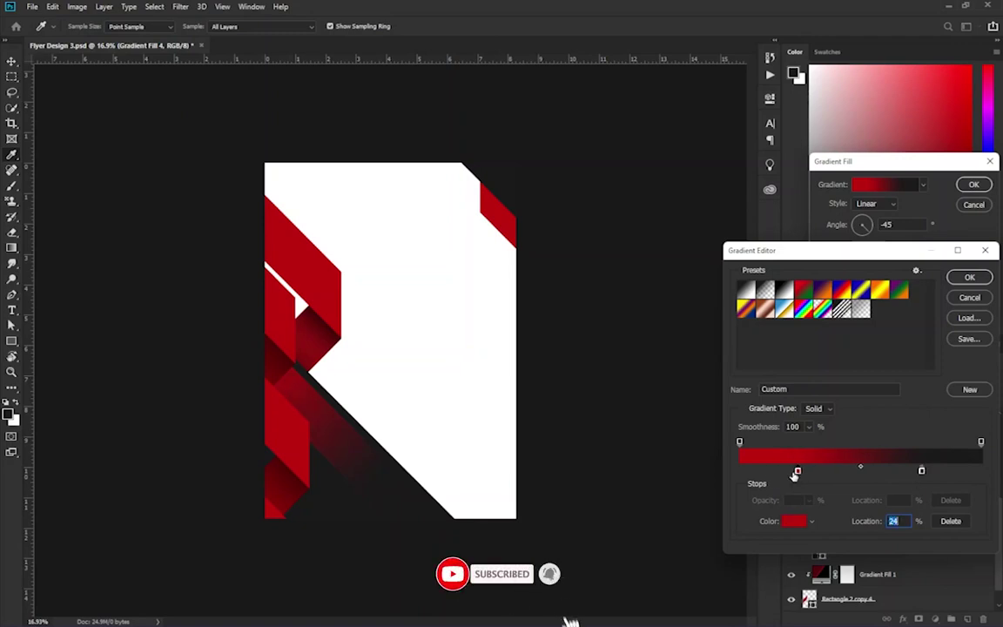
Step: Add a black stop near 15% and spread it apart from the red stop
left_click(762, 472)
left_click(795, 522)
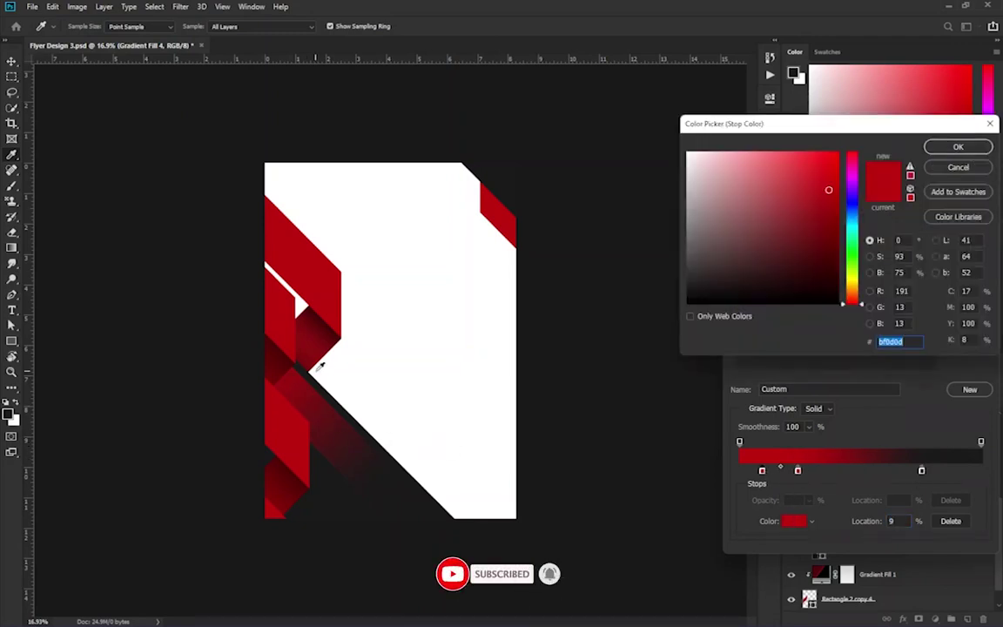
left_click(294, 299)
key("Return")
left_click_drag(763, 471, 775, 471)
left_click(793, 521)
left_click(656, 320)
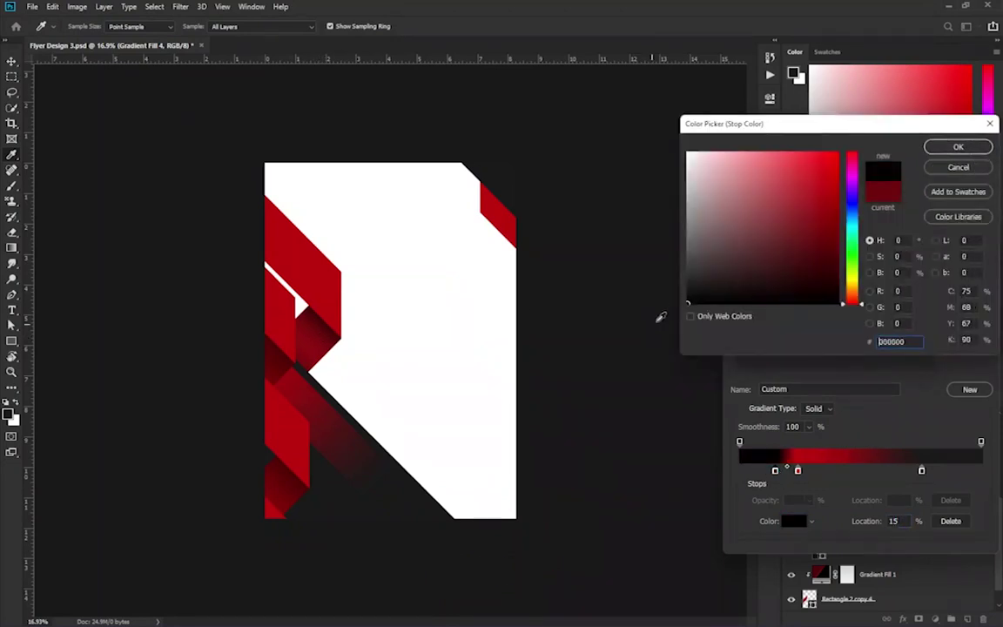
key("Return")
mouse_move(775, 471)
left_mouse_down()
mouse_move(821, 471)
mouse_move(744, 471)
mouse_move(853, 471)
mouse_move(802, 471)
left_mouse_up()
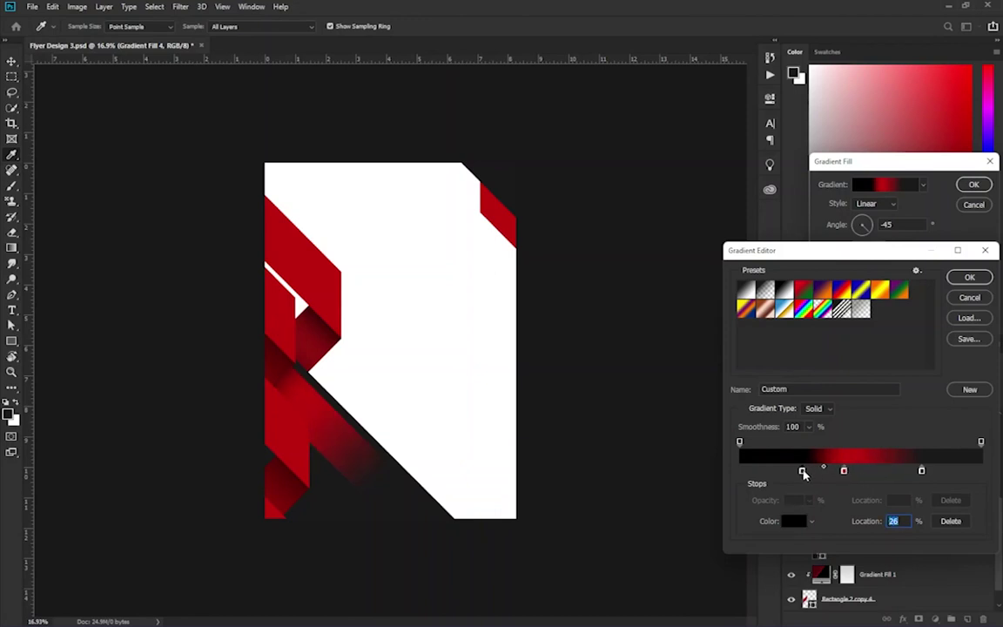
Step: Darken the 43% stop to deep red #630c0c and accept the gradient
left_click(844, 471)
left_click(796, 521)
left_click_drag(827, 188, 820, 245)
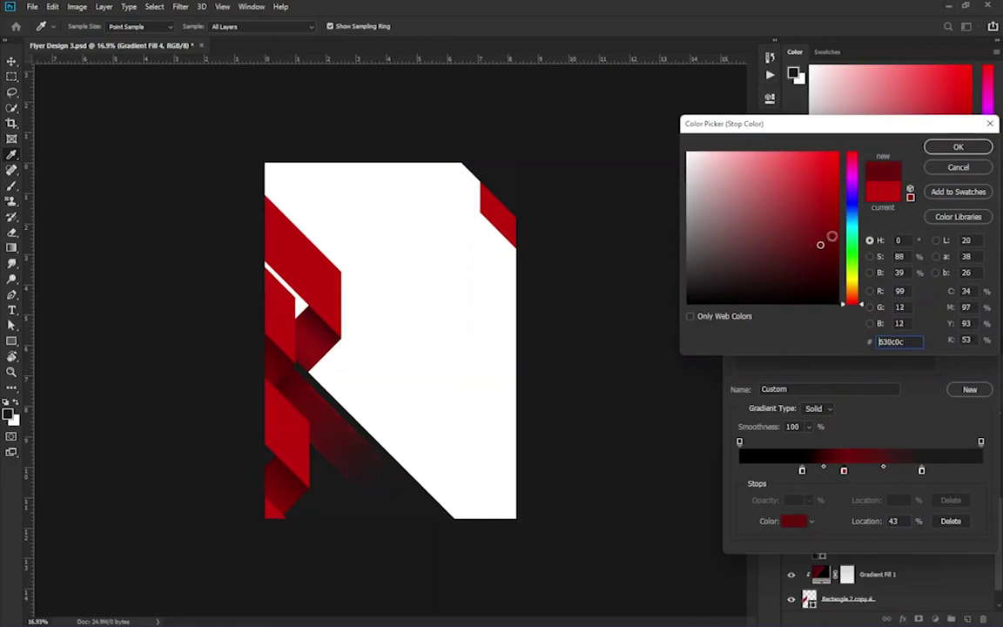
left_click(956, 148)
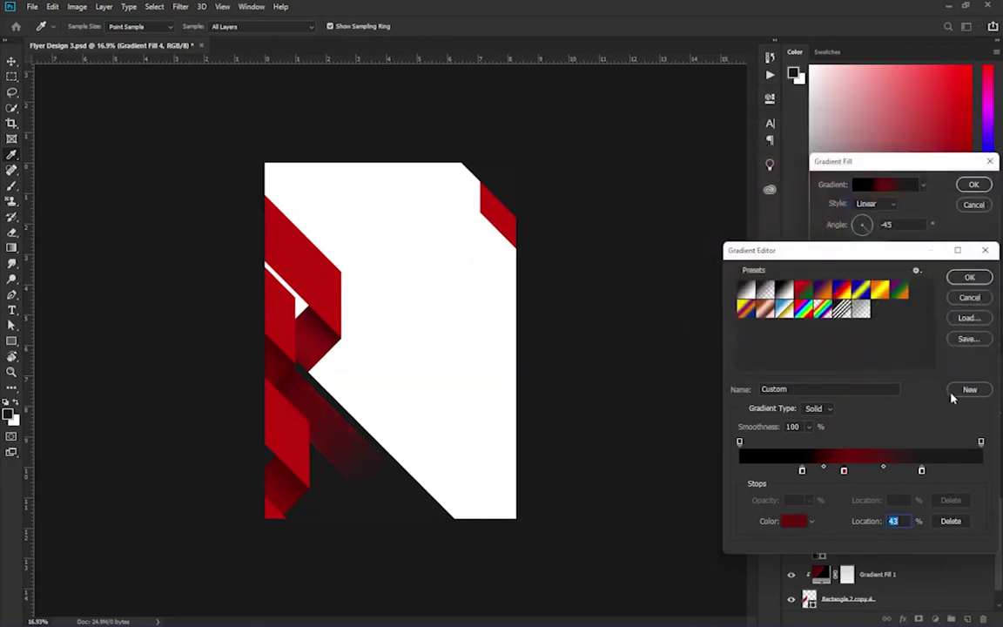
left_click(971, 278)
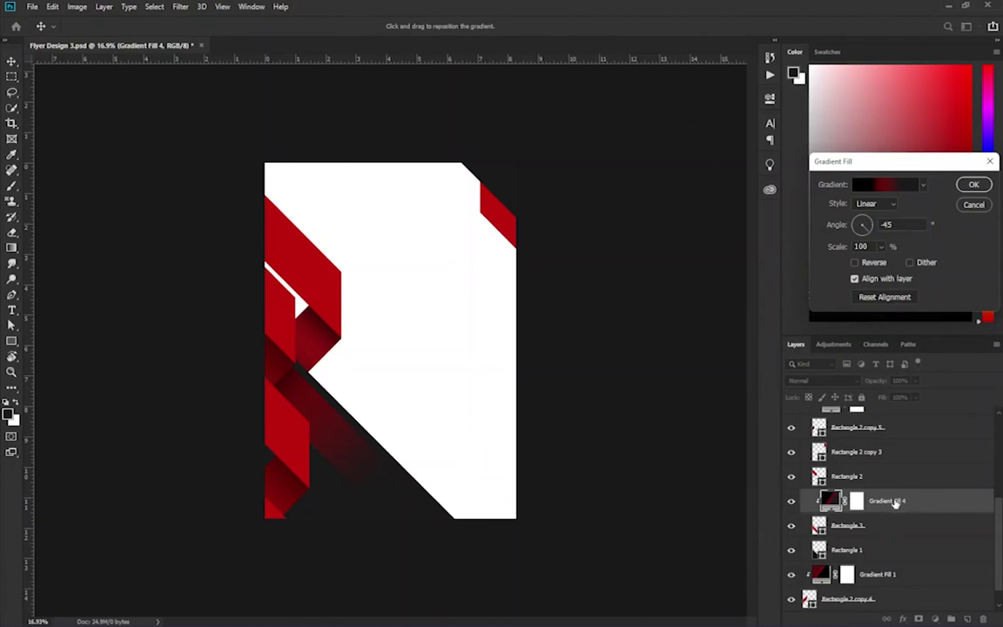
Step: Scale up the Rectangle 3 diagonal shadow shape from its corner
left_click(972, 185)
left_click(849, 525)
key("ctrl+t")
left_click_drag(403, 508, 434, 539)
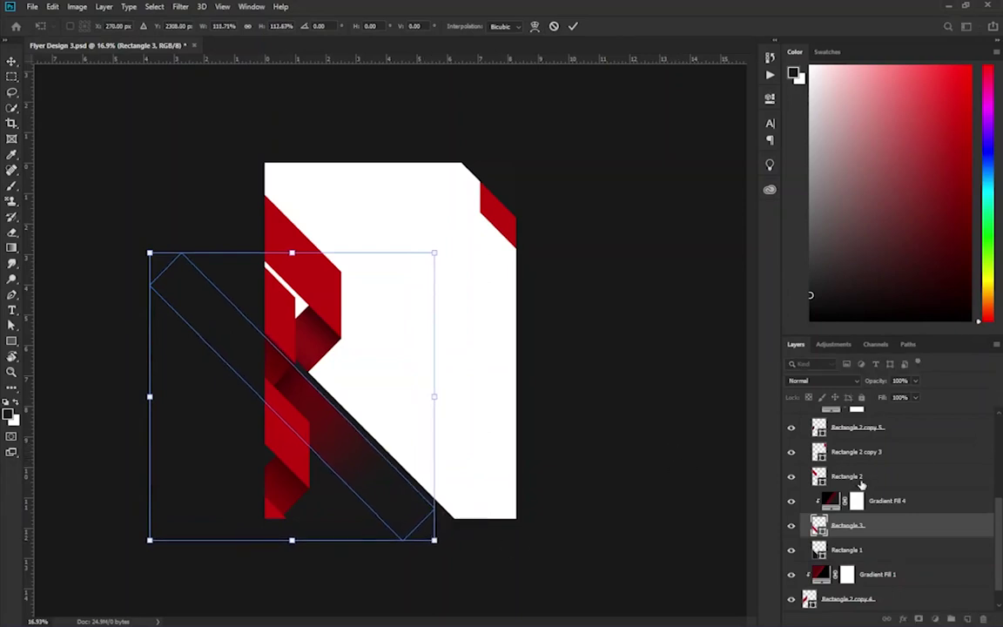
key("Return")
Step: Change Gradient Fill 4's middle colour stop to dark red 971414
double_click(830, 499)
left_click(883, 185)
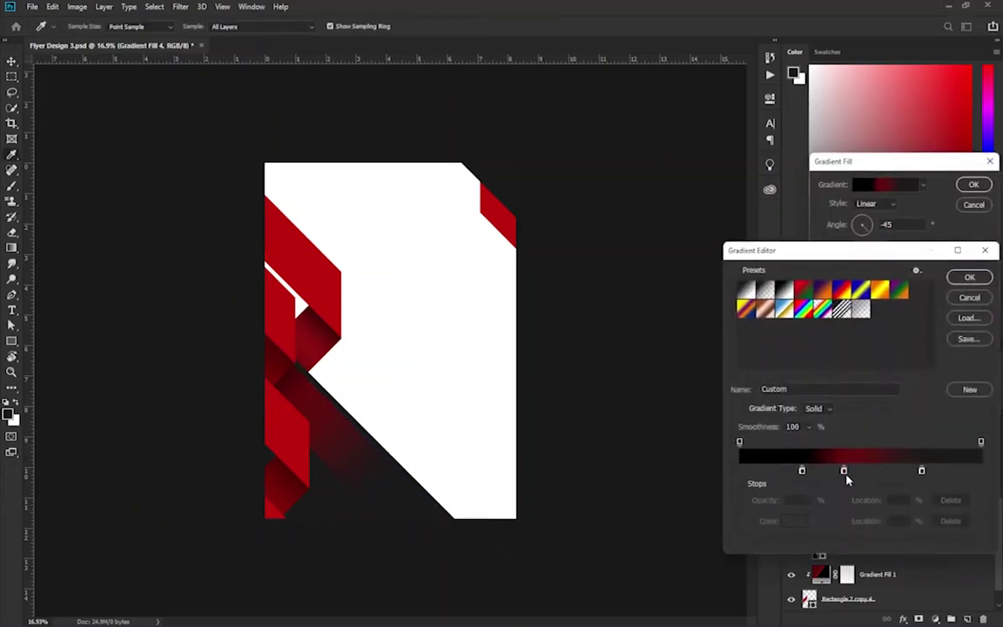
double_click(843, 471)
left_click(317, 270)
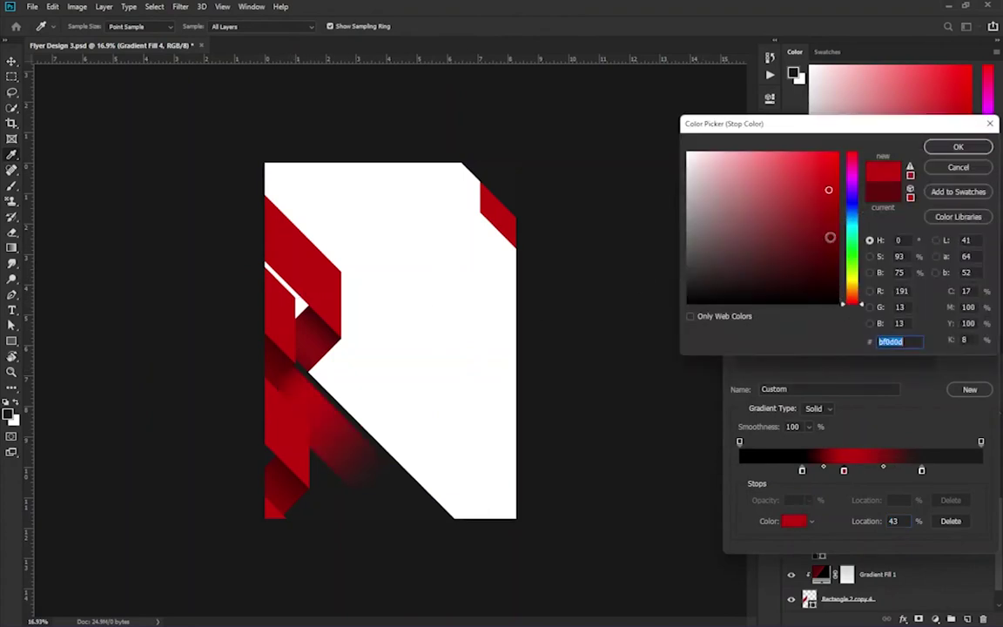
left_click(270, 357)
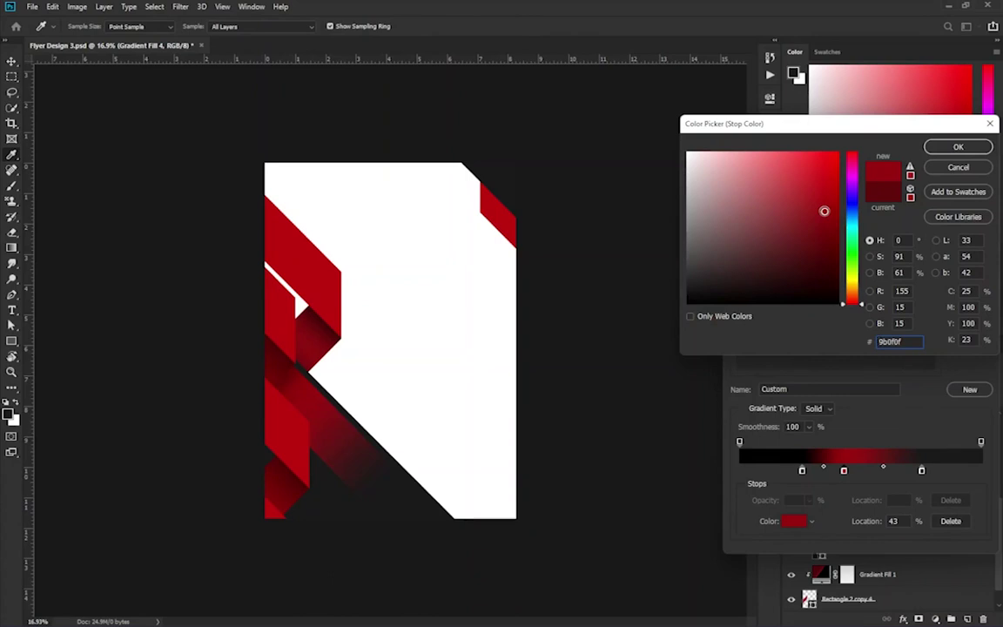
left_click_drag(823, 210, 818, 215)
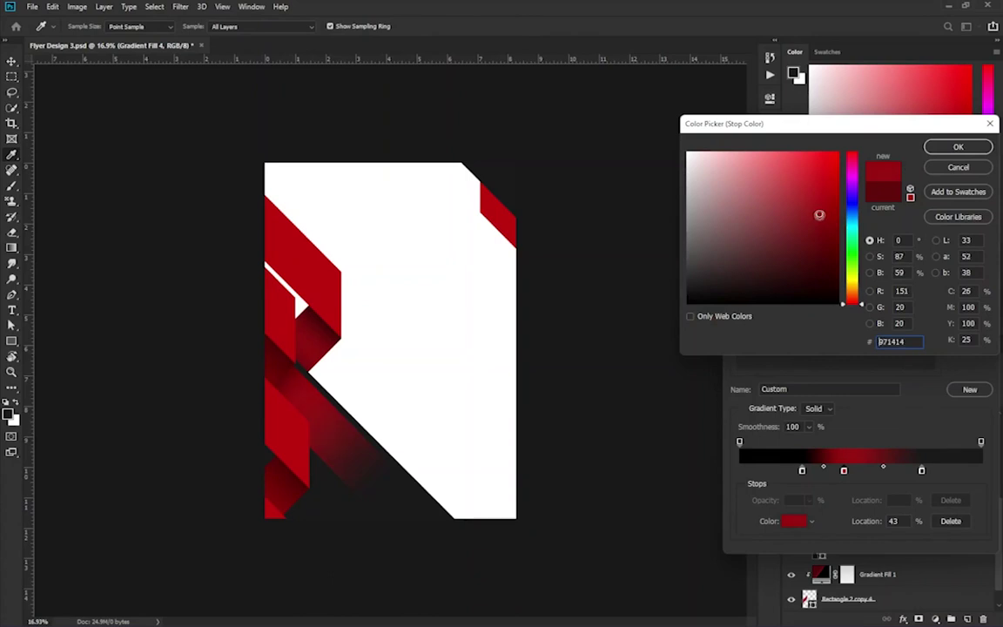
left_click(958, 146)
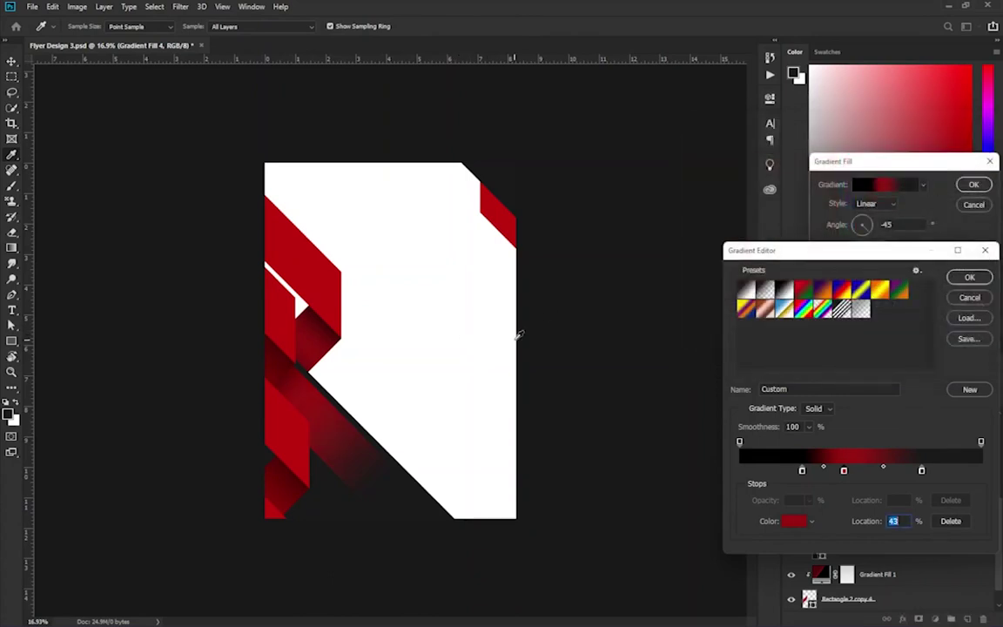
left_click(969, 277)
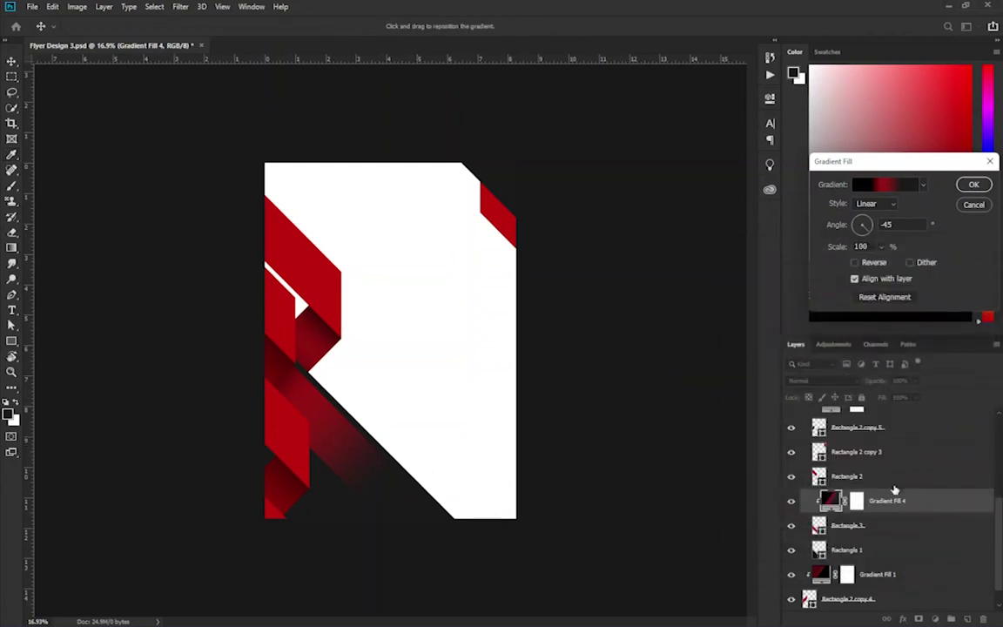
left_click(973, 184)
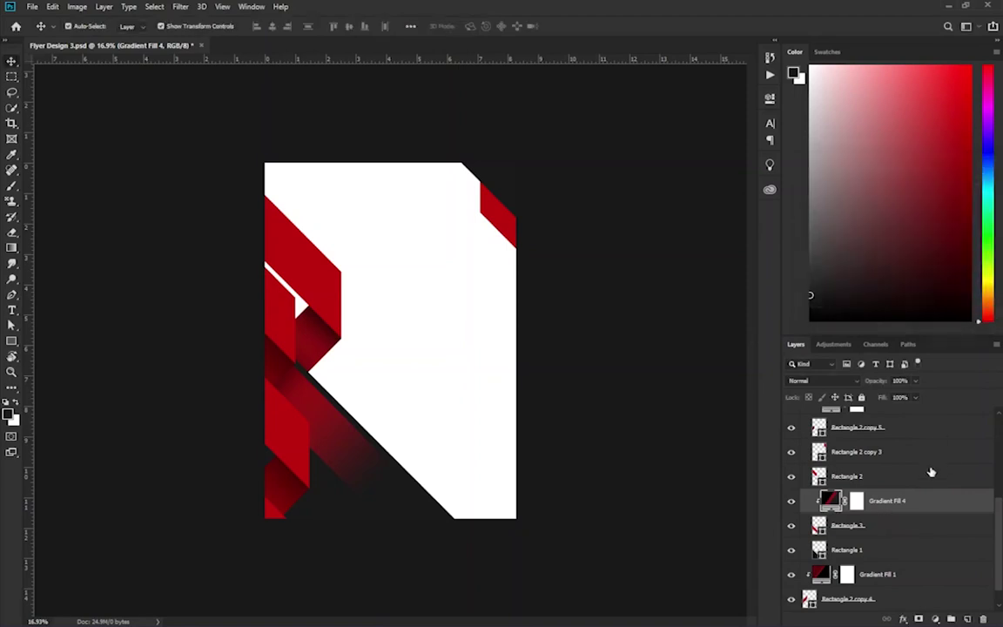
Step: Move the Rectangle 3 shadow ribbon with Gradient Fill 4 into place, undoing an accidental duplicate
left_click(883, 486)
left_click(881, 502)
left_click(874, 525, "shift")
left_click_drag(340, 447, 347, 456)
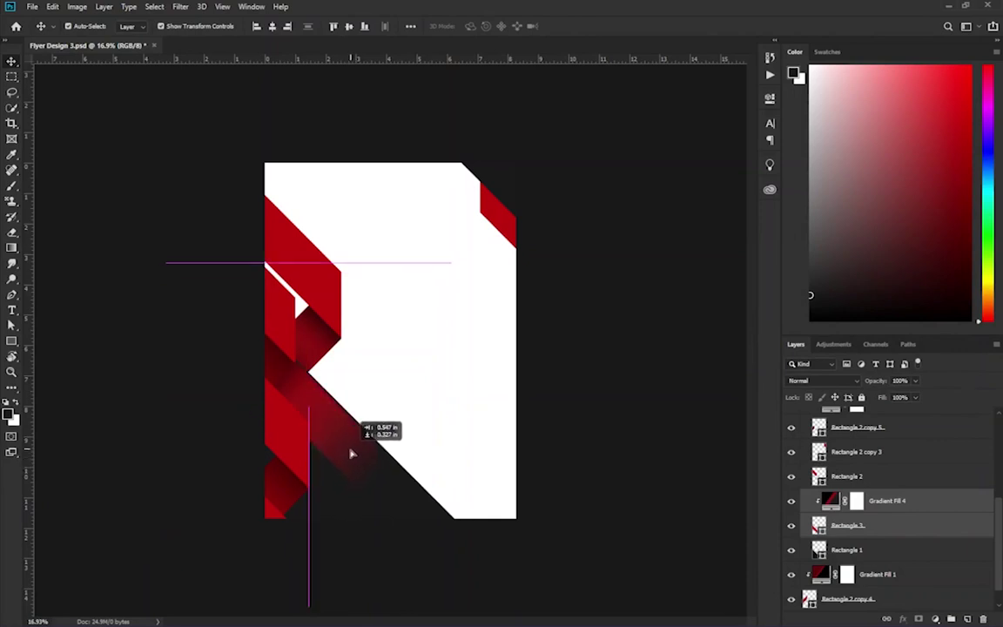
mouse_move(346, 456)
left_mouse_down()
mouse_move(308, 459)
mouse_move(259, 436)
mouse_move(329, 492)
left_mouse_up()
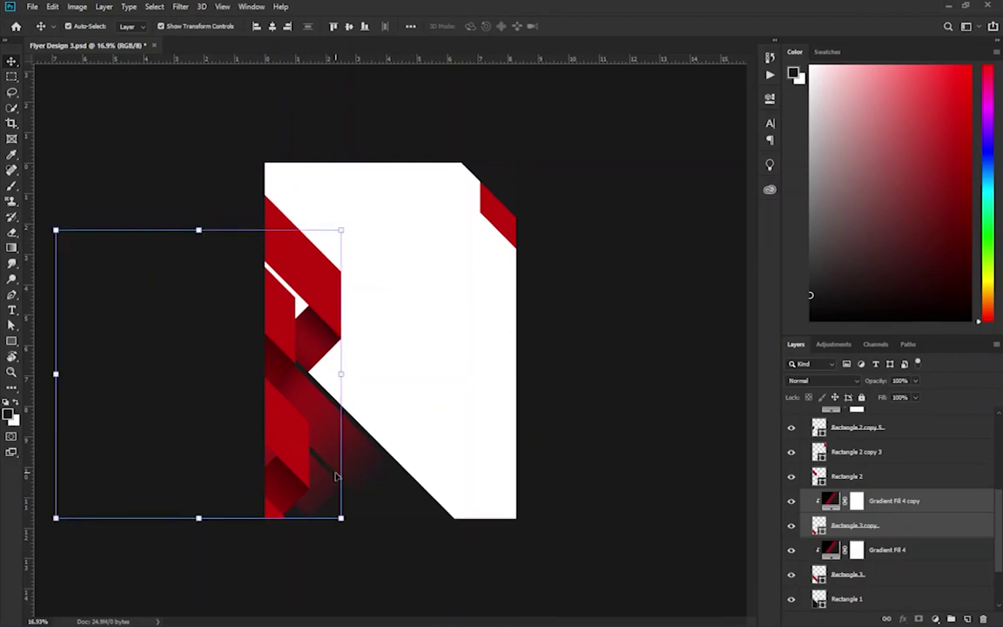
key("ctrl+z")
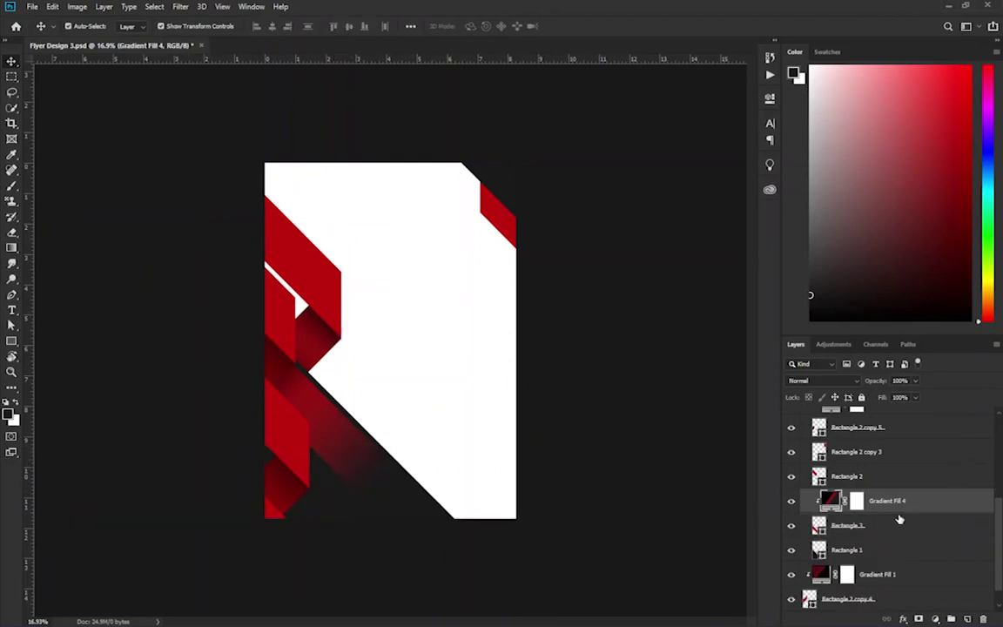
left_click(870, 525, "shift")
mouse_move(367, 470)
left_mouse_down()
mouse_move(357, 484)
mouse_move(346, 457)
left_mouse_up()
Step: Lower the Rectangle 3 shadow ribbon's opacity to about 82%
mouse_move(915, 380)
left_mouse_down()
mouse_move(905, 398)
mouse_move(933, 398)
left_mouse_up()
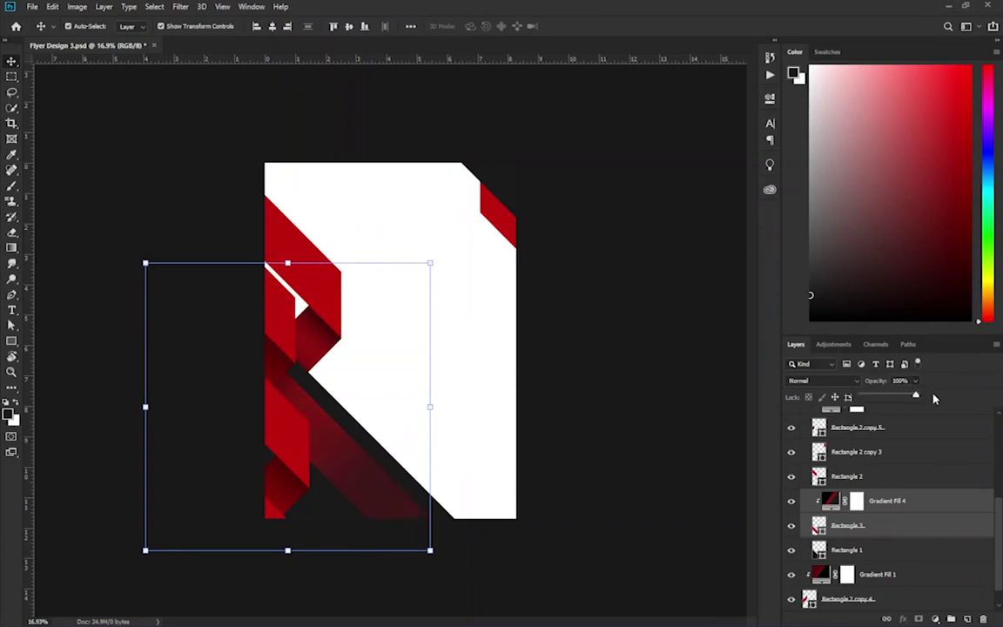
left_click(887, 509)
left_click_drag(915, 386, 903, 396)
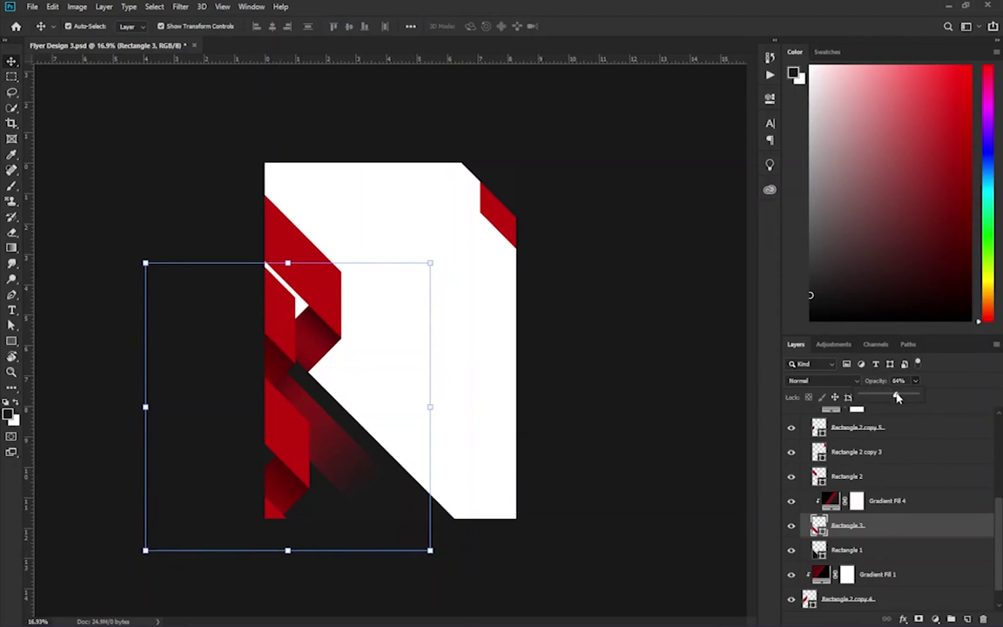
left_click(627, 374)
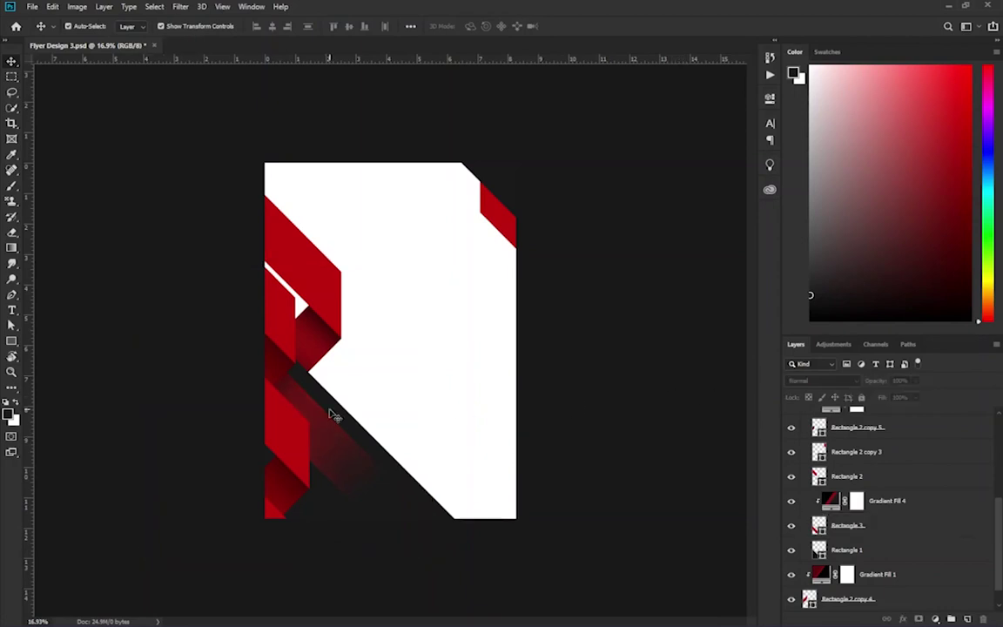
scroll(440, 357, "down", 2)
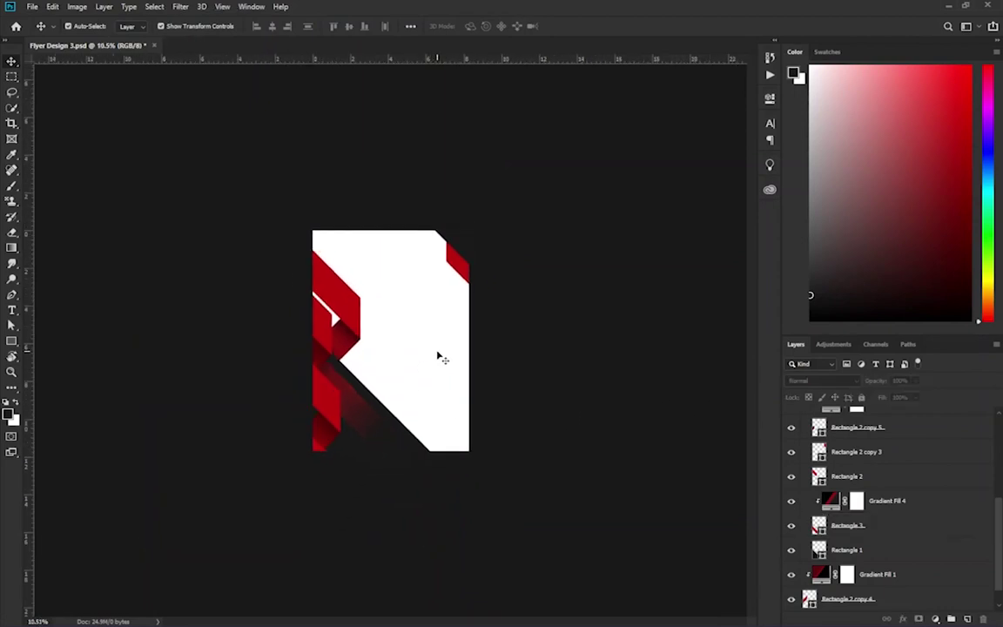
Step: Add Gradient Fill 5 clipped to the top-right corner ribbon
scroll(414, 342, "up", 2)
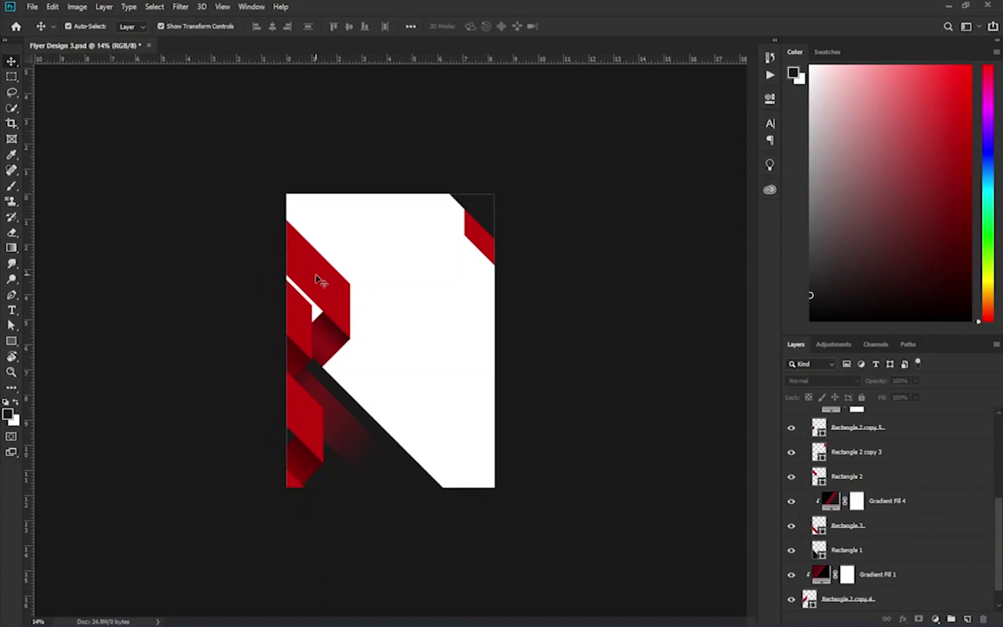
left_click(489, 253)
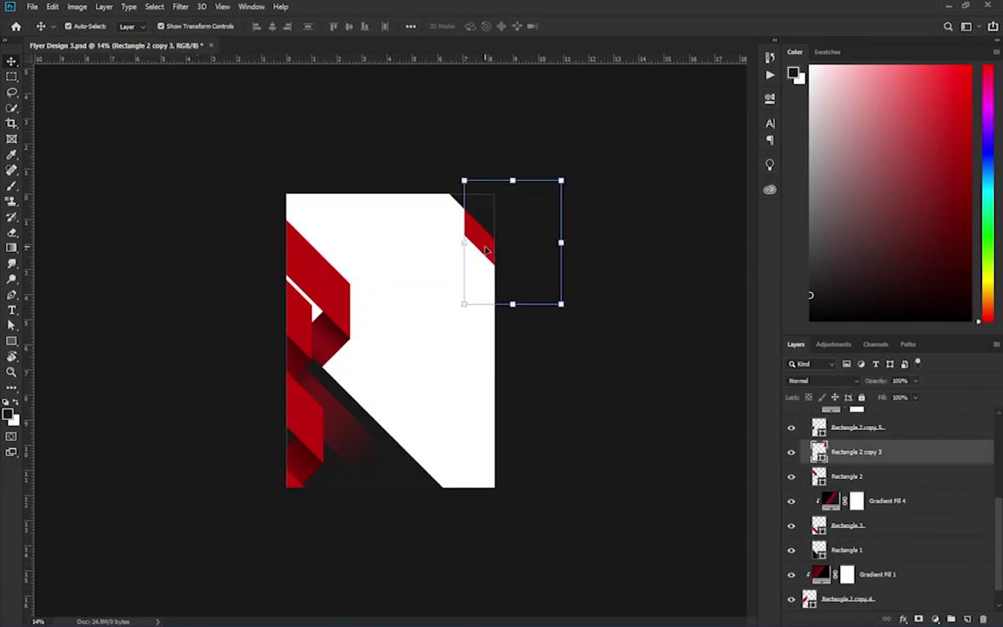
left_click(934, 619)
left_click(914, 419)
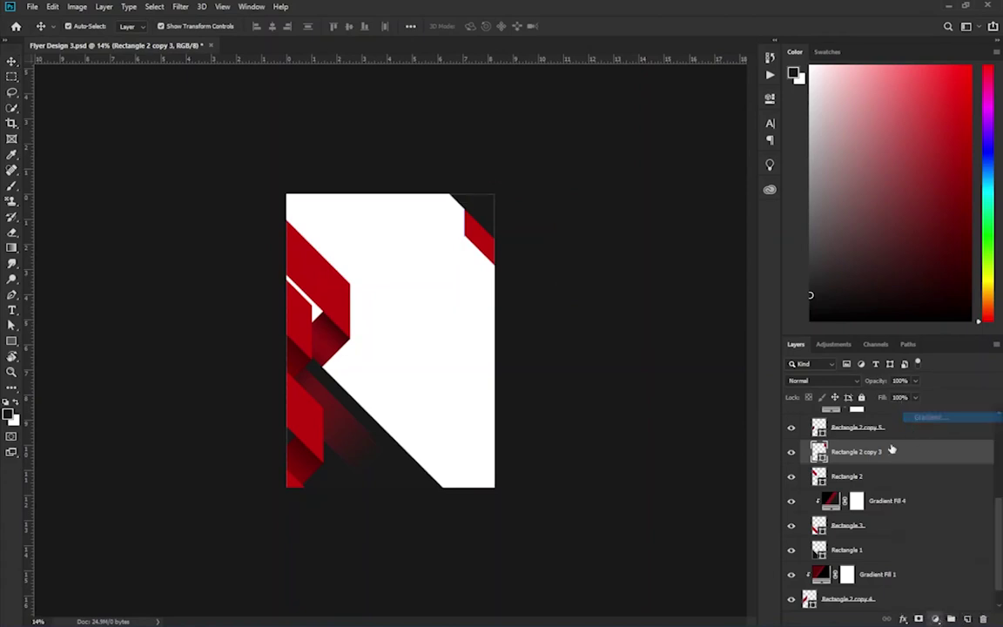
left_click(975, 185)
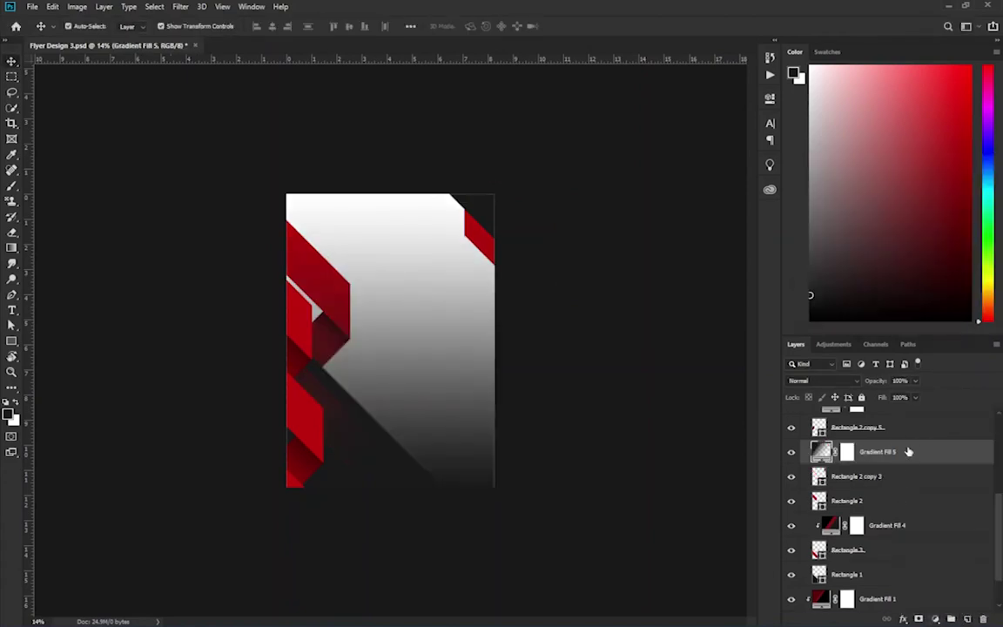
right_click(906, 451)
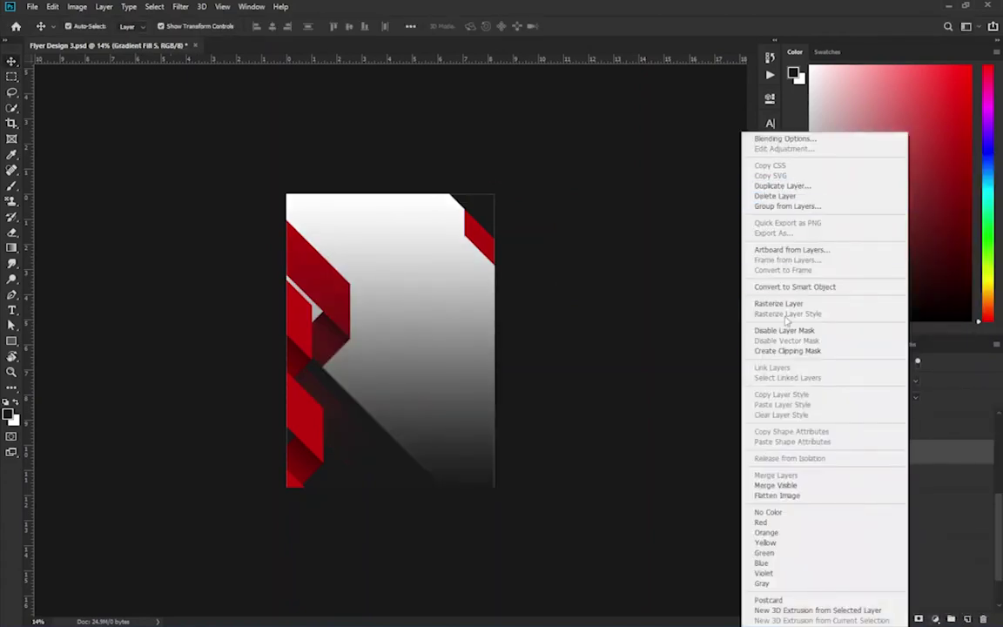
left_click(787, 351)
Step: Set Gradient Fill 5's left stop to the bright red sampled from the artwork
double_click(832, 452)
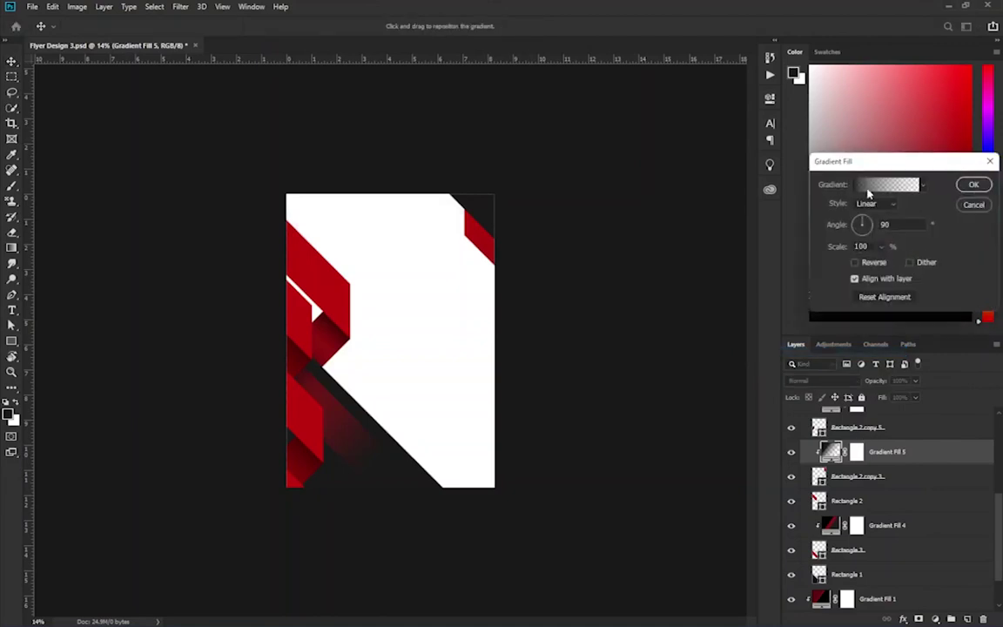
left_click(868, 185)
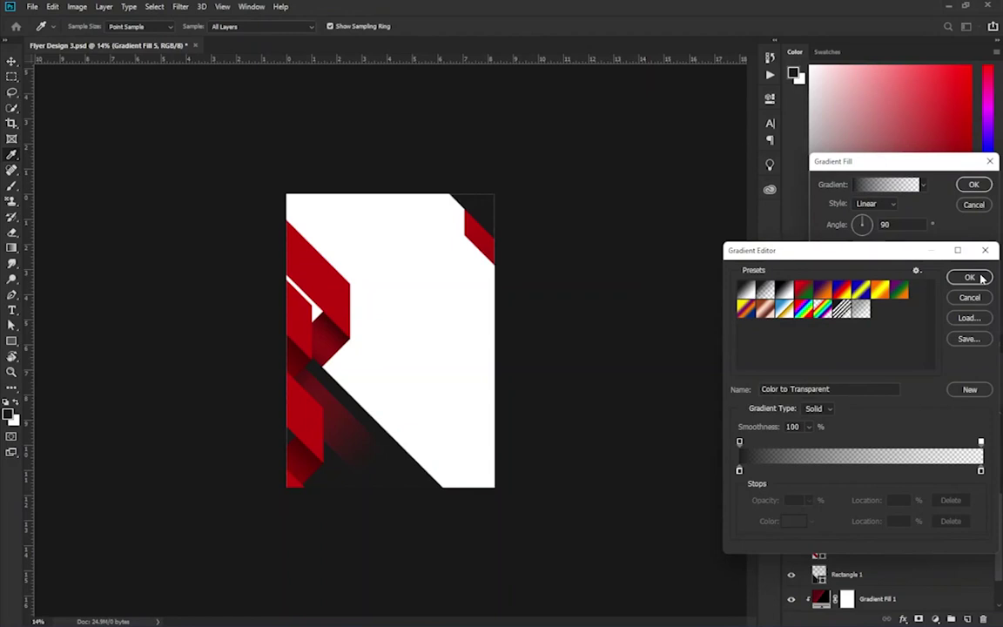
left_click(746, 289)
left_click(740, 471)
left_click(793, 521)
left_click(327, 287)
left_click(957, 147)
Step: Make the right stop black 000000, slide the red stop to 82%, and set angle 45°
left_click(980, 470)
left_click(793, 520)
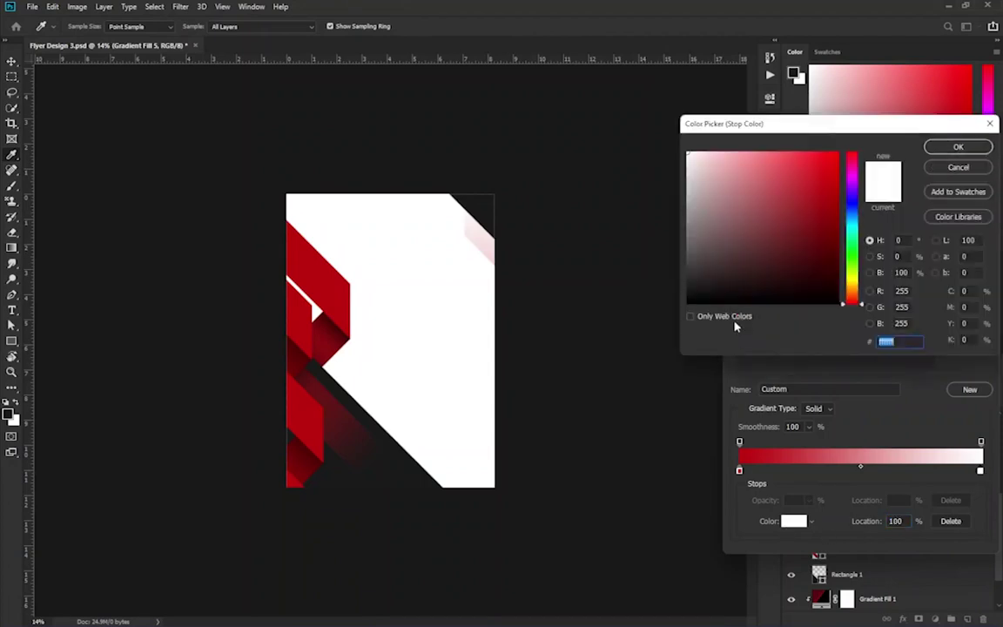
type("000000")
key("Return")
mouse_move(739, 470)
left_mouse_down()
mouse_move(967, 471)
mouse_move(950, 471)
left_mouse_up()
left_click(969, 277)
double_click(888, 224)
type("45")
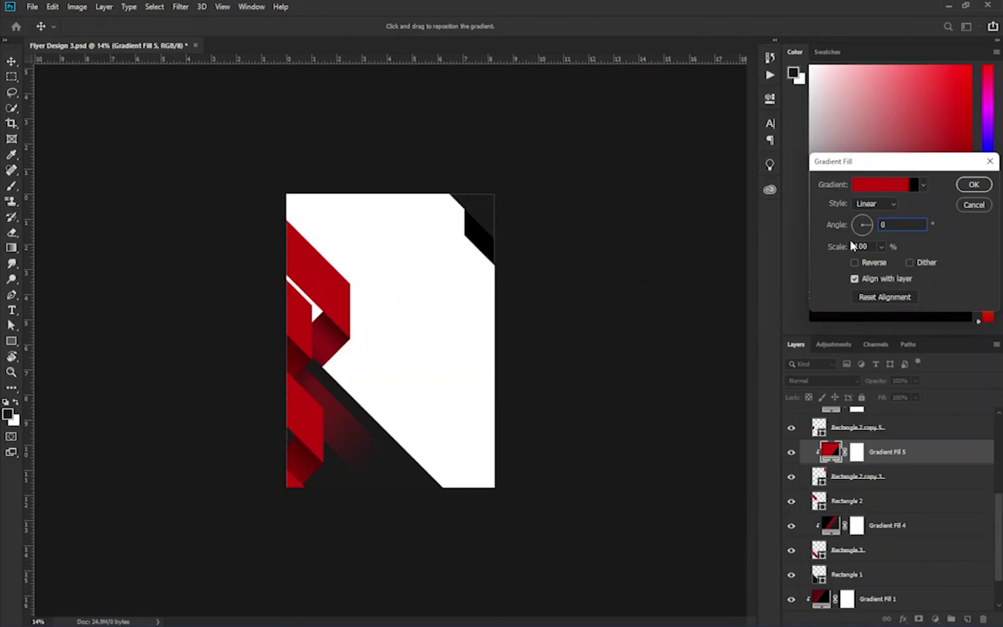
key("Return")
Step: Readjust Gradient Fill 5's stops with an extra red stop so the gradient is mostly red
double_click(830, 451)
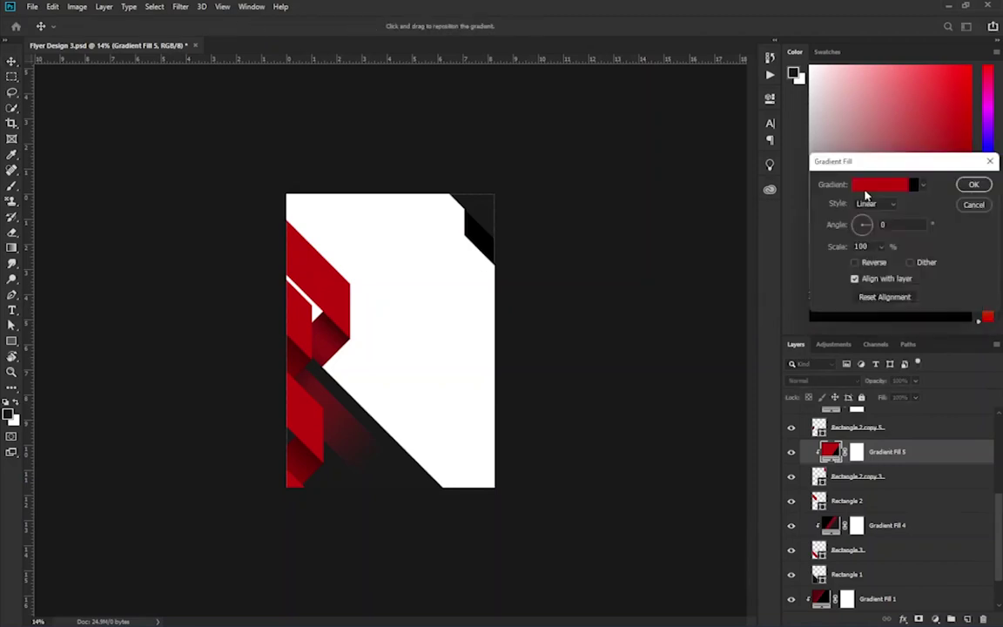
left_click(880, 183)
left_click(937, 471)
left_click_drag(938, 471, 801, 470)
left_click_drag(734, 462, 739, 471)
mouse_move(949, 471)
left_mouse_down()
mouse_move(791, 473)
mouse_move(980, 471)
left_mouse_up()
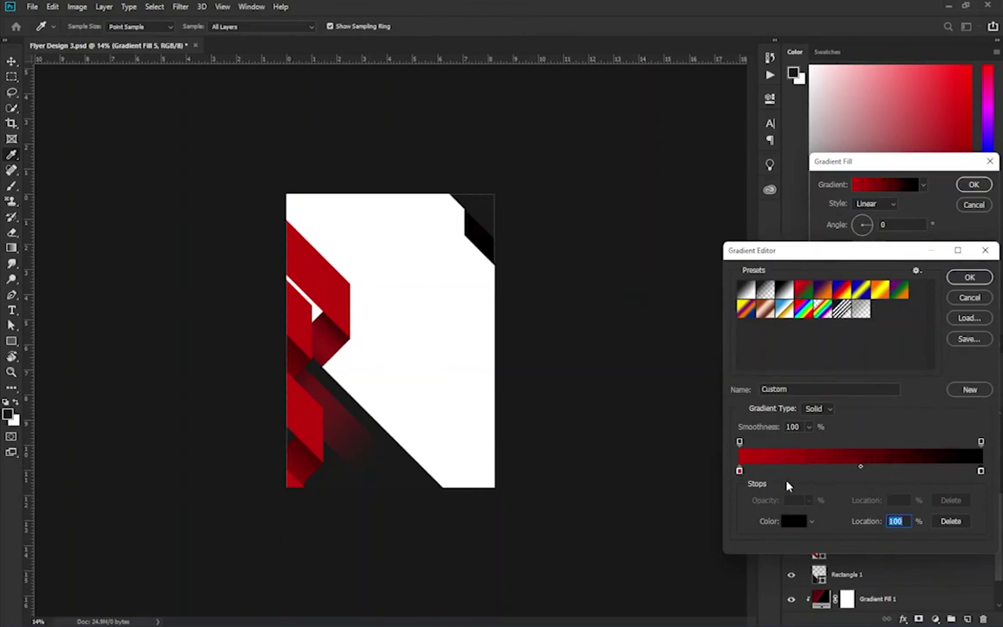
mouse_move(739, 471)
left_mouse_down()
mouse_move(962, 471)
mouse_move(940, 471)
left_mouse_up()
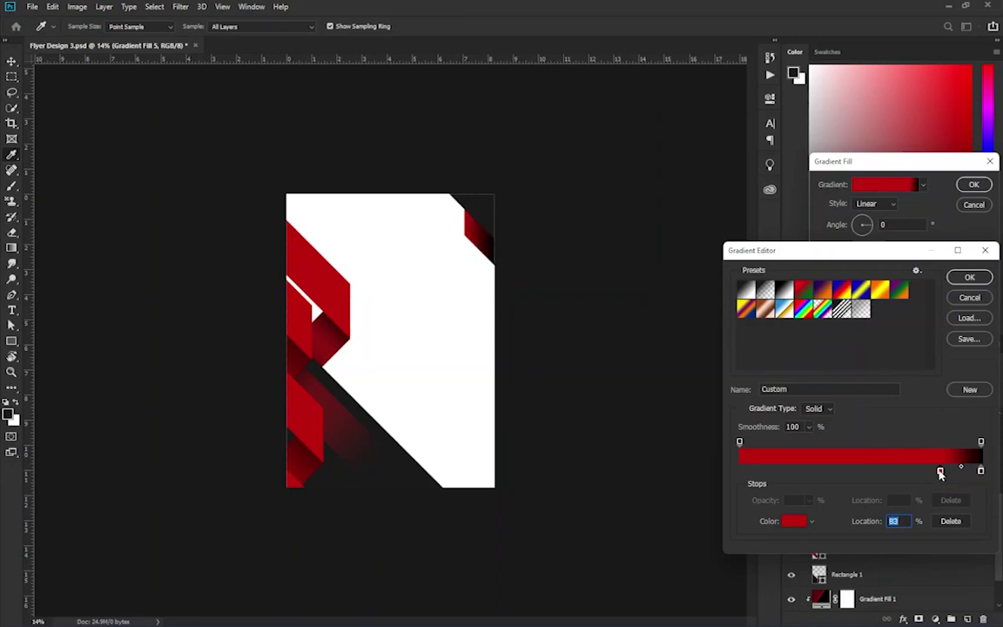
left_click(969, 277)
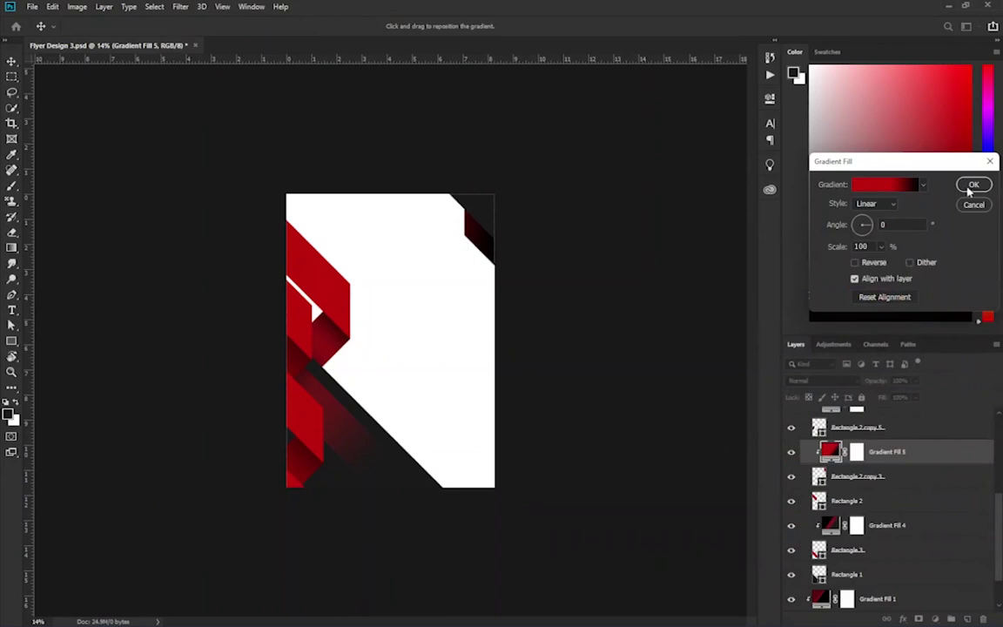
Step: Drag Gradient Fill 5 on the page to reposition the corner gradient
left_click(972, 185)
left_click_drag(440, 225, 526, 308)
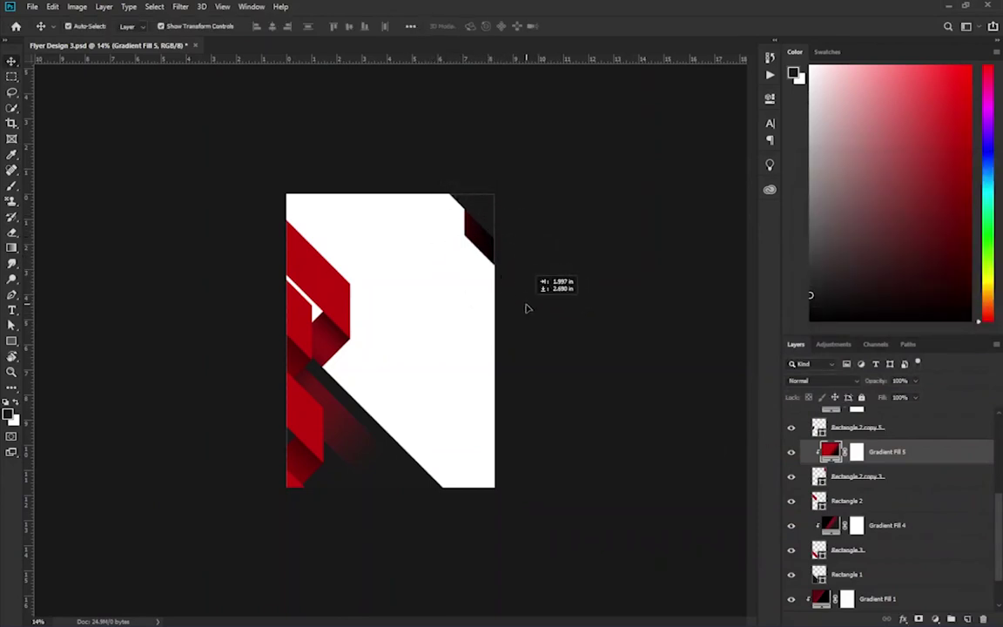
left_click_drag(526, 308, 434, 207)
left_click_drag(504, 235, 397, 298)
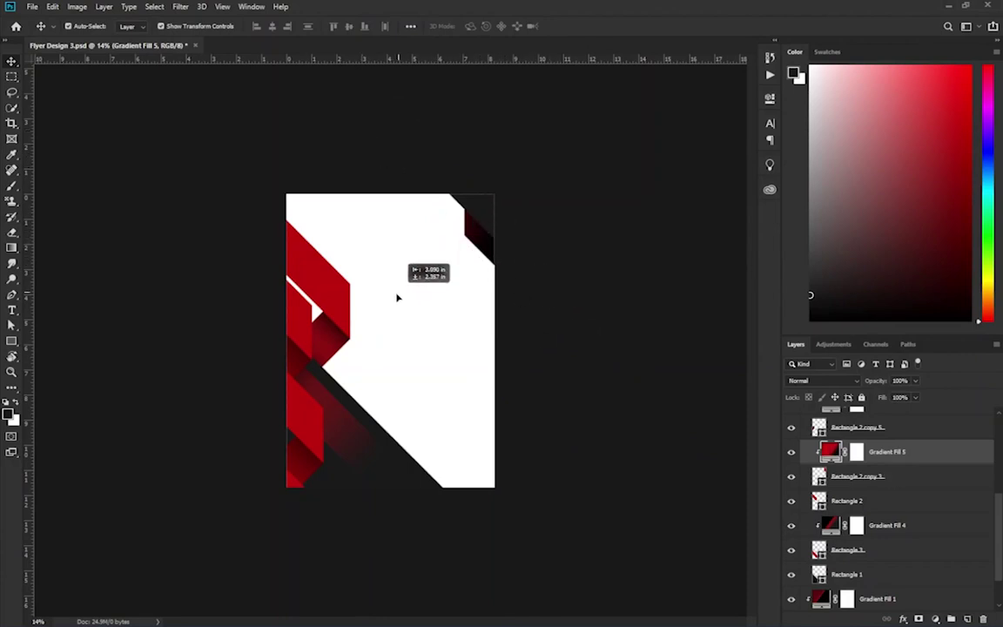
left_click_drag(397, 297, 615, 148)
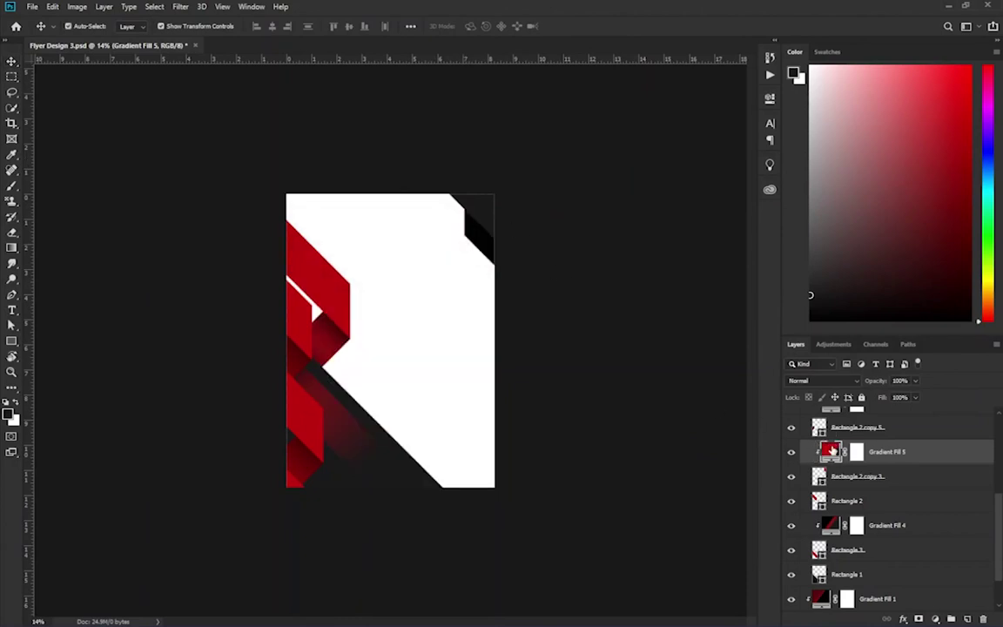
Step: Move the black end stop to 100% and recolour it dark red 3f1313
double_click(832, 450)
left_click(883, 185)
left_click(952, 471)
left_click_drag(954, 471, 994, 477)
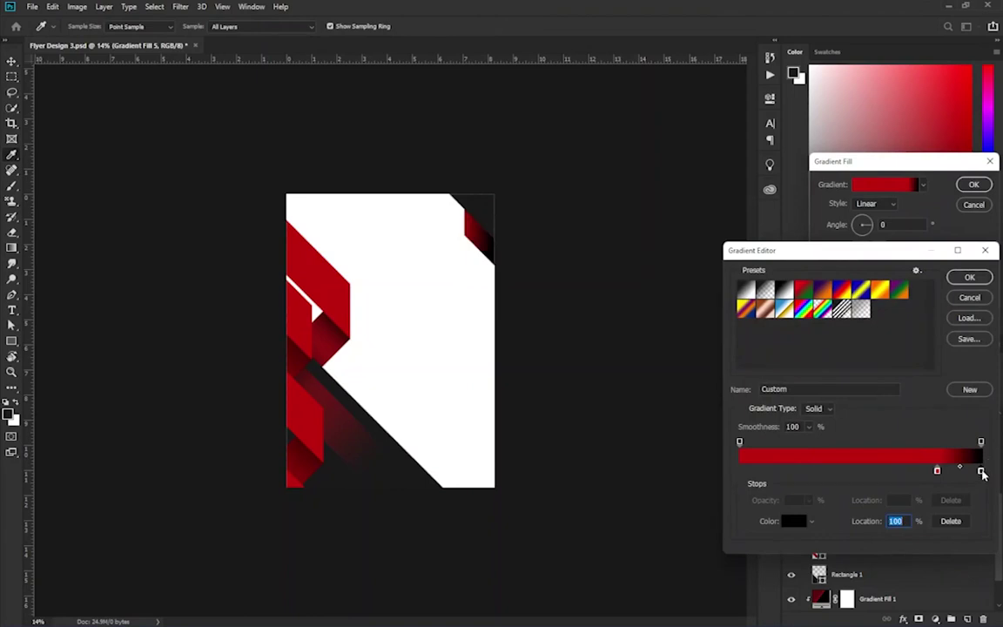
double_click(982, 473)
left_click(792, 267)
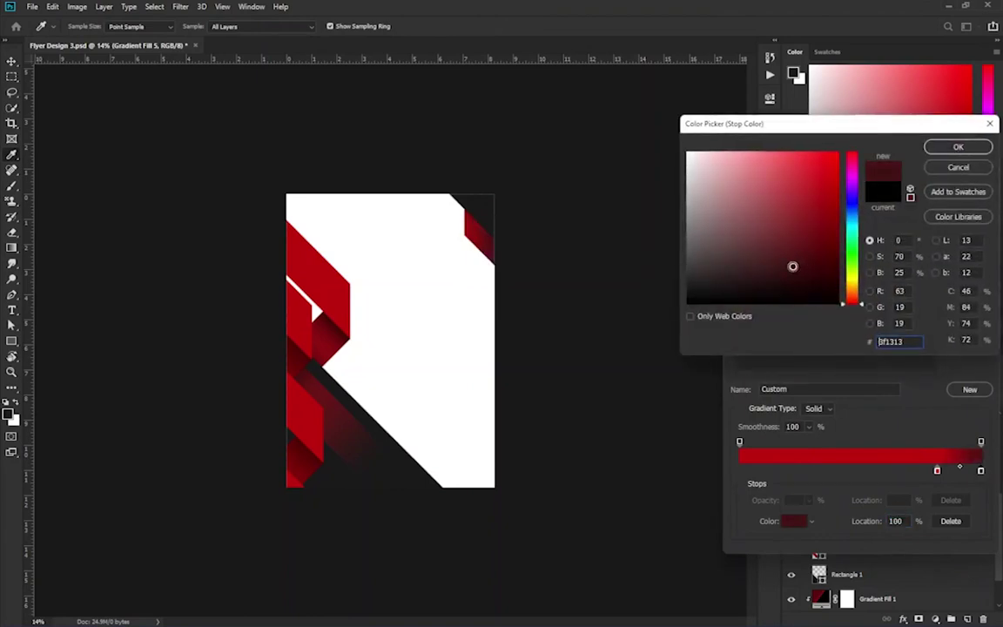
left_click(815, 251)
left_click(968, 148)
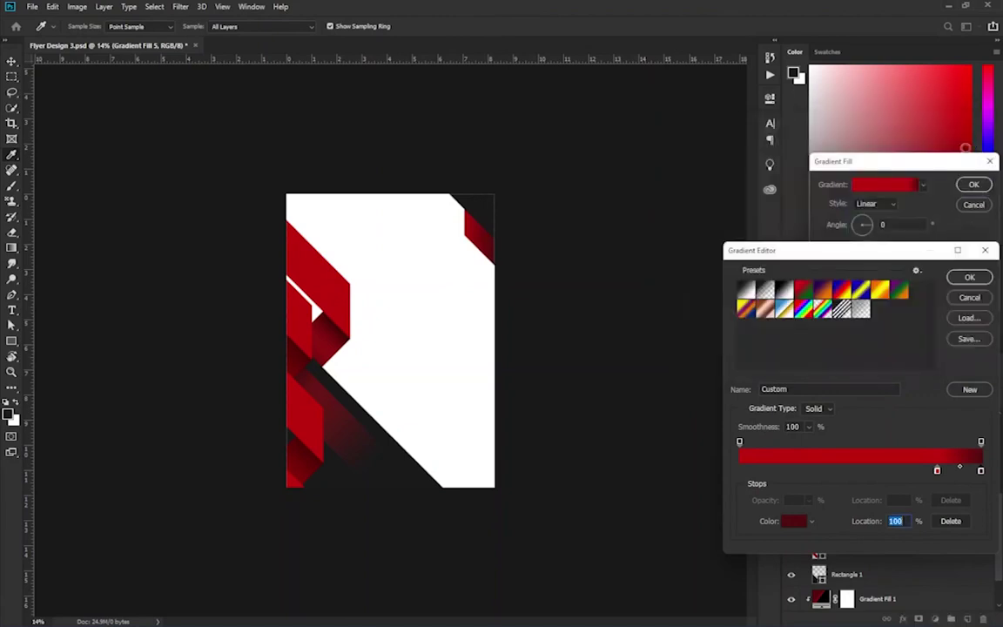
left_click(967, 278)
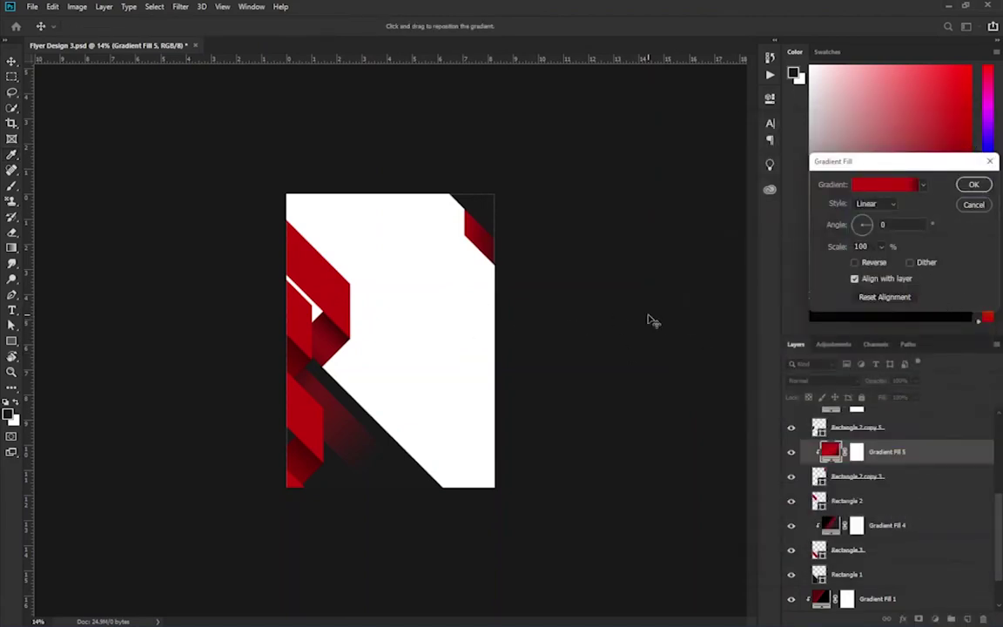
left_click(974, 186)
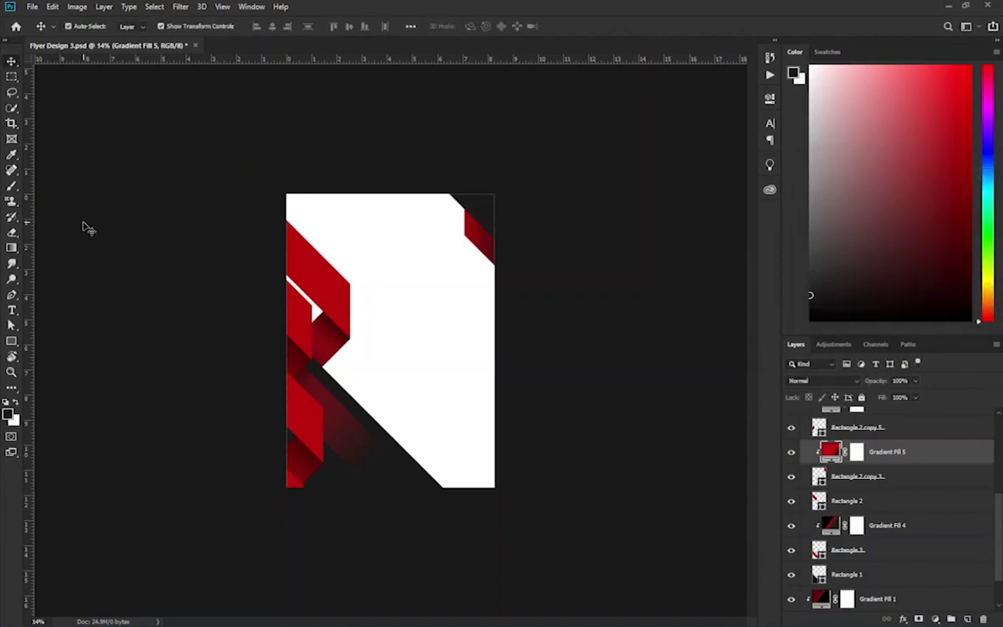
Step: Create the BUSINESS headline text layer and move it to the top of the layers
left_click(13, 312)
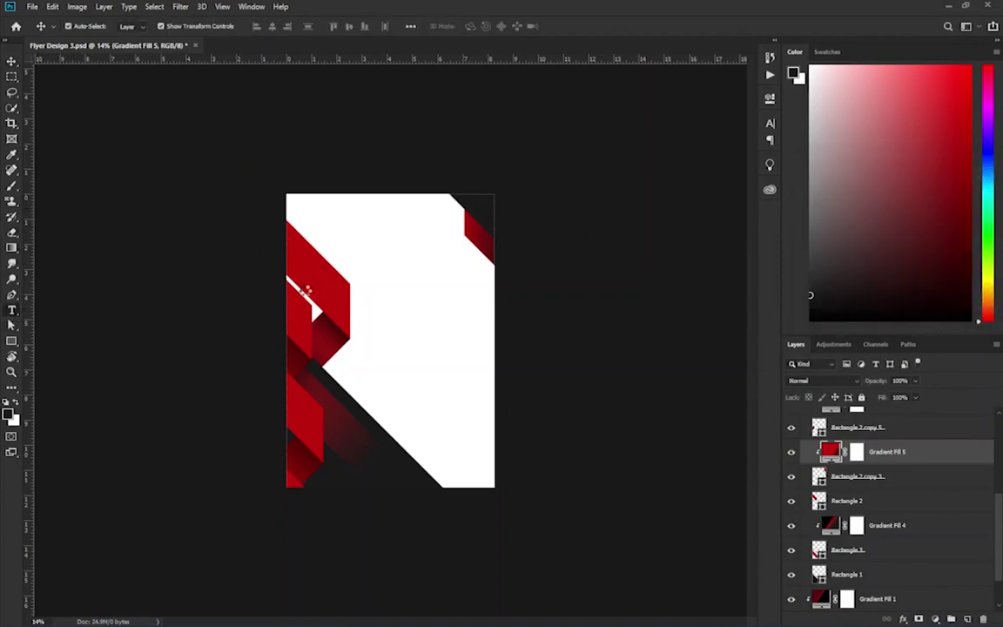
left_click(396, 298)
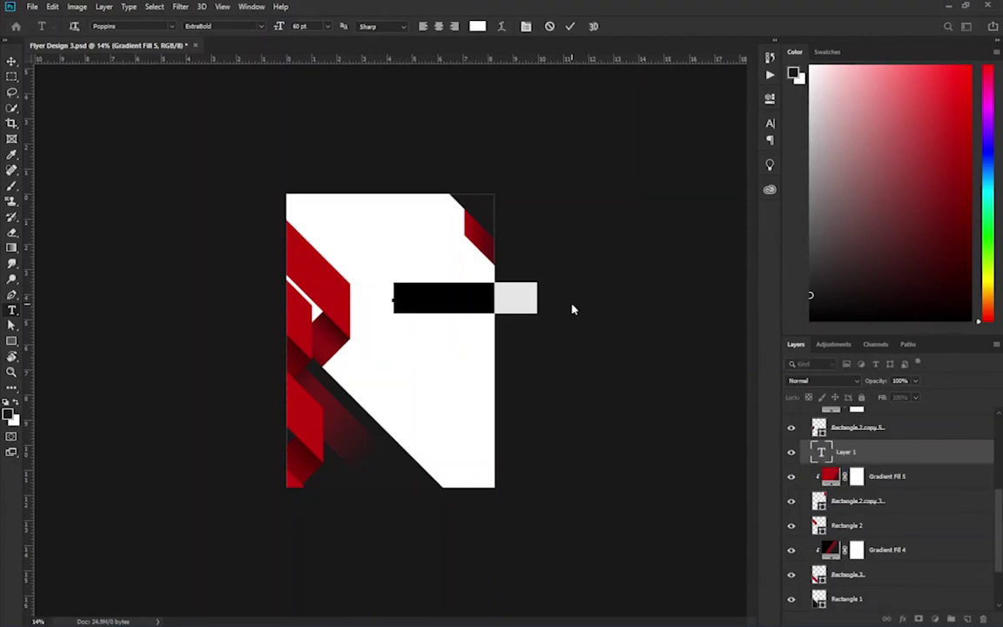
key("BackSpace")
type("FLYER")
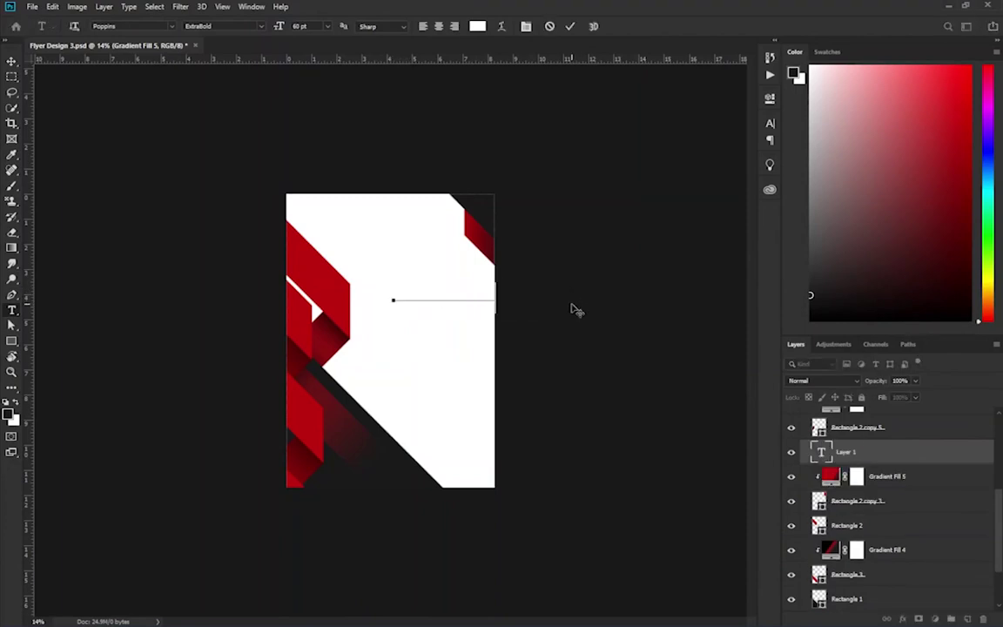
left_click(881, 453)
left_click_drag(906, 610, 900, 405)
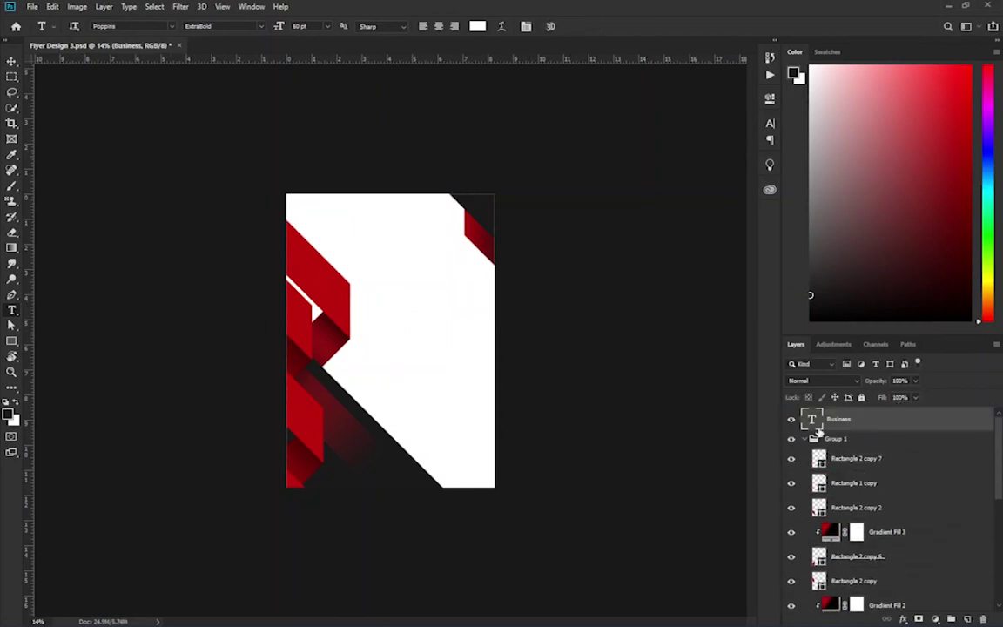
left_click(790, 439)
left_click(790, 439)
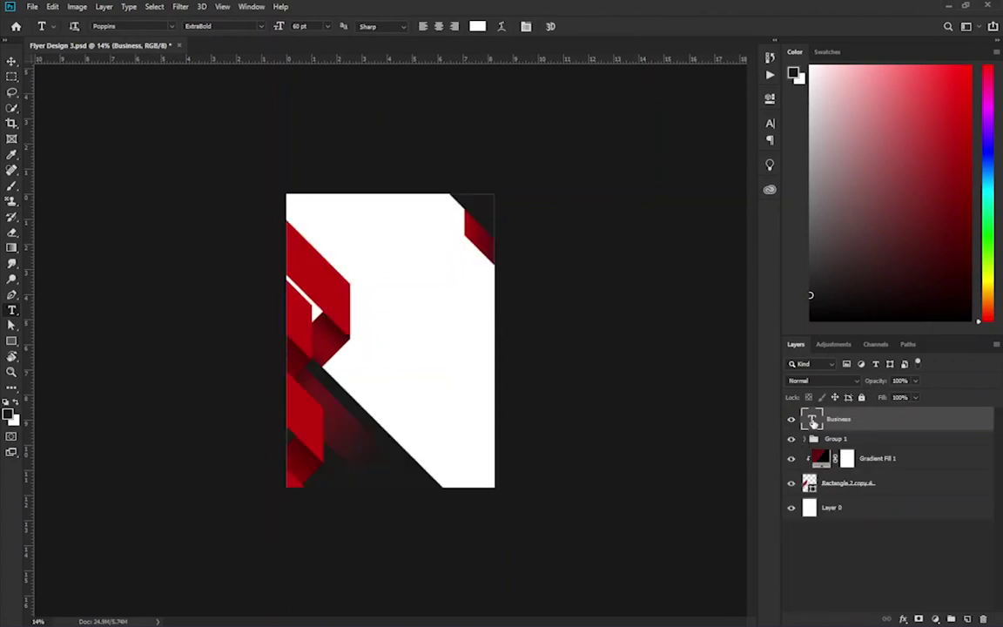
Step: Make BUSINESS black 000000 at 72 pt
left_click(770, 126)
left_click(735, 194)
type("000000")
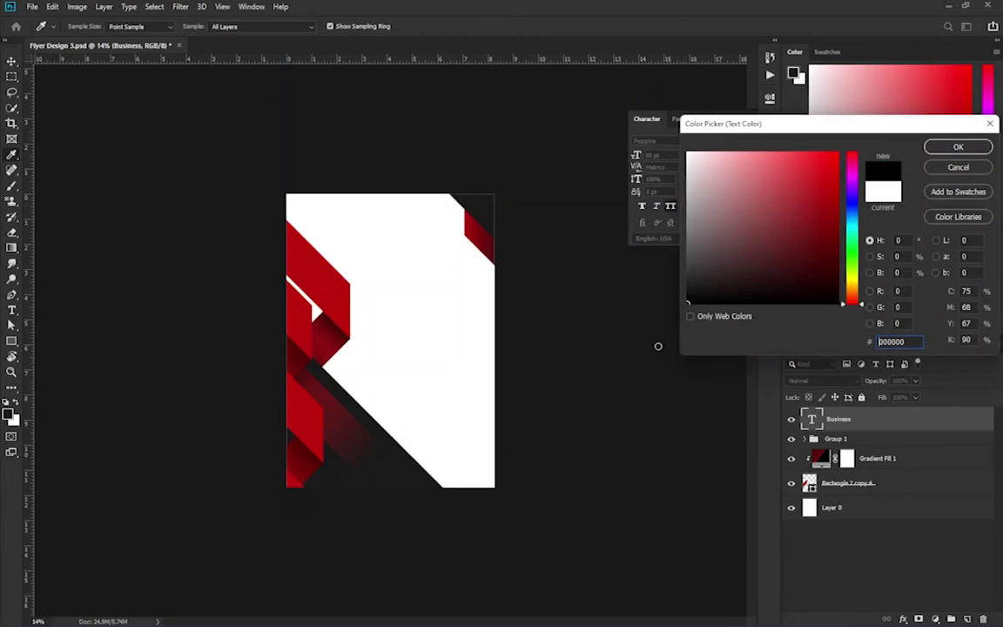
left_click(945, 147)
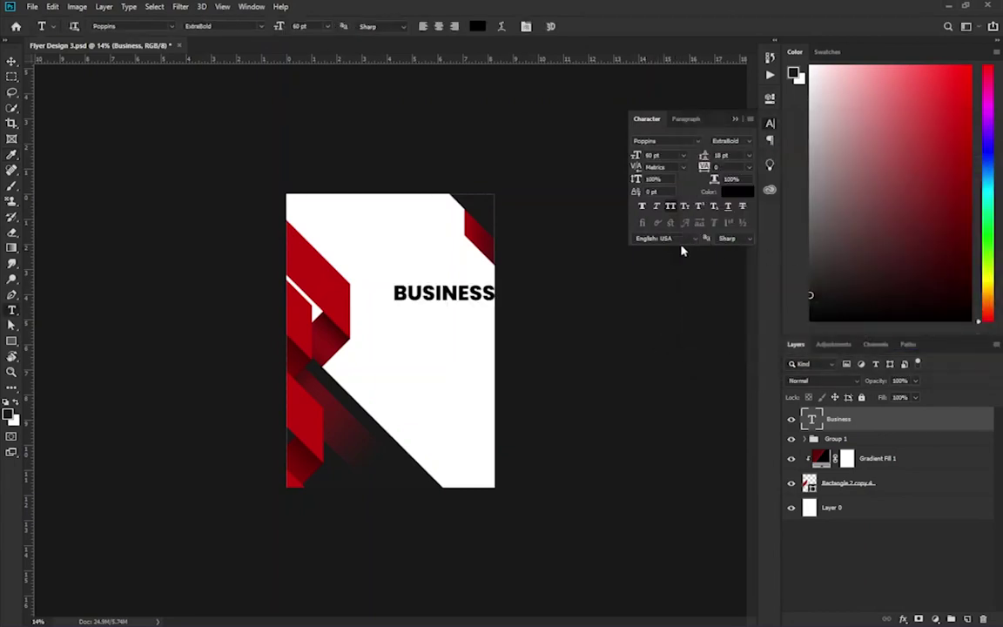
left_click(747, 141)
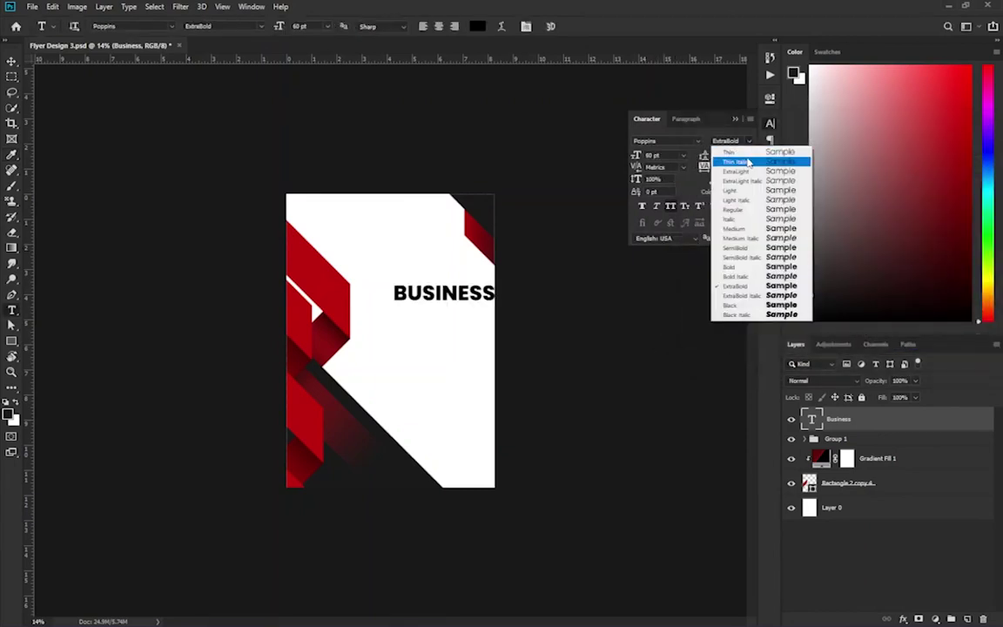
left_click(683, 155)
left_click(669, 260)
Step: Move BUSINESS left and up beside the red ribbons
key("v")
left_click_drag(420, 295, 390, 286)
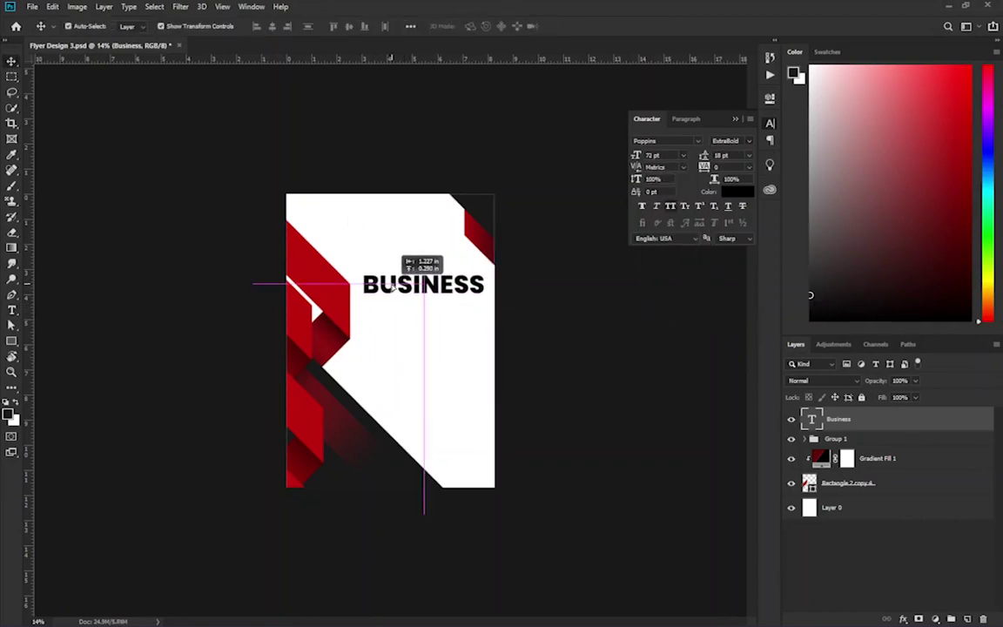
left_click_drag(392, 286, 391, 285)
left_click(12, 312)
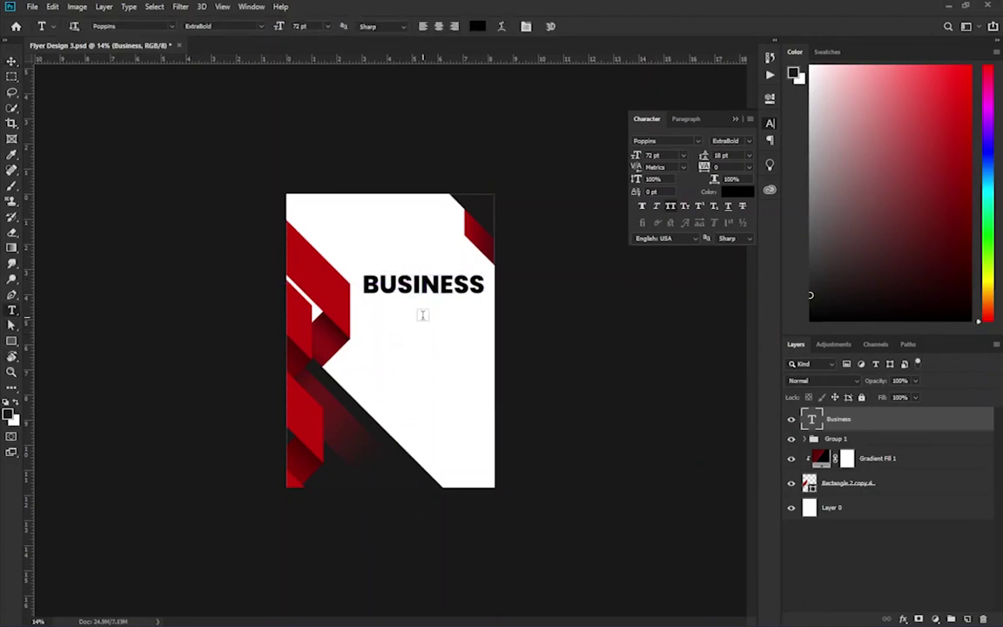
Step: Type REPORT below BUSINESS in Poppins Light at 55 pt
left_click(421, 317)
type("REPORT")
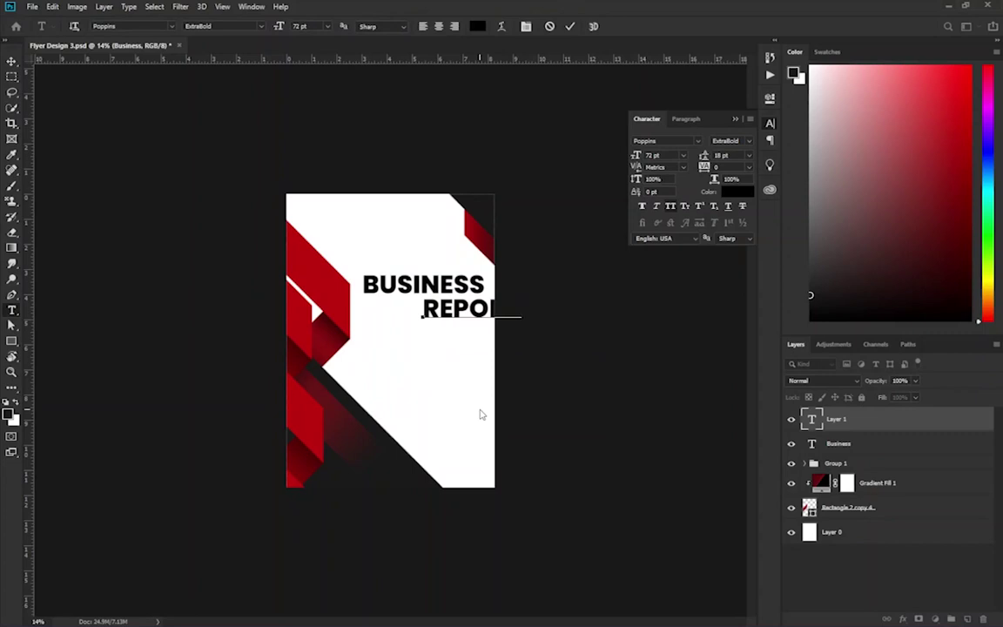
key("ctrl+Return")
left_click(725, 141)
left_click(722, 171)
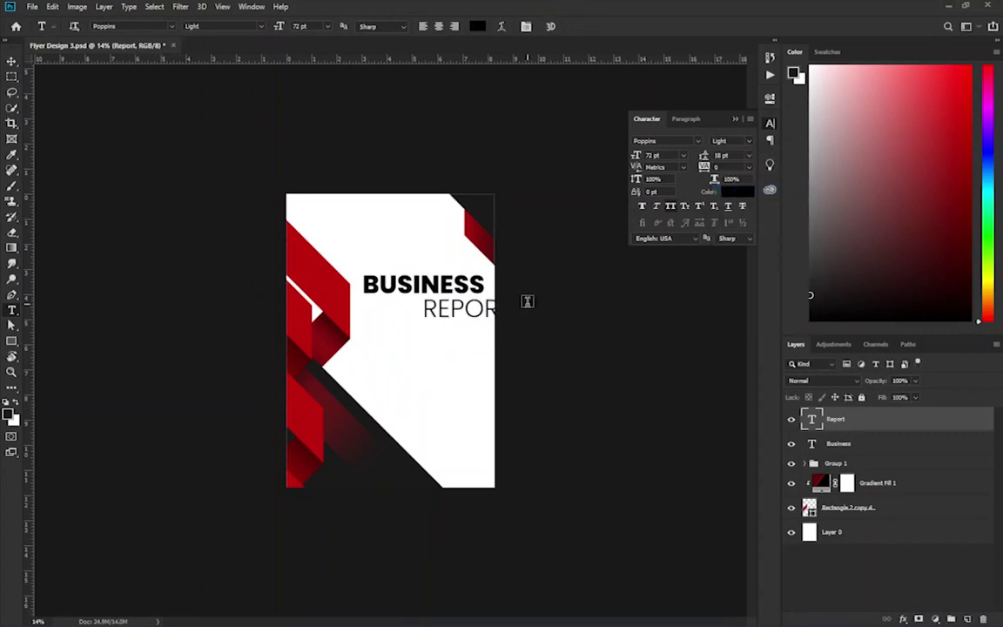
left_click(684, 155)
left_click(664, 297)
left_click(683, 155)
left_click(661, 286)
left_click(684, 156)
left_click(665, 286)
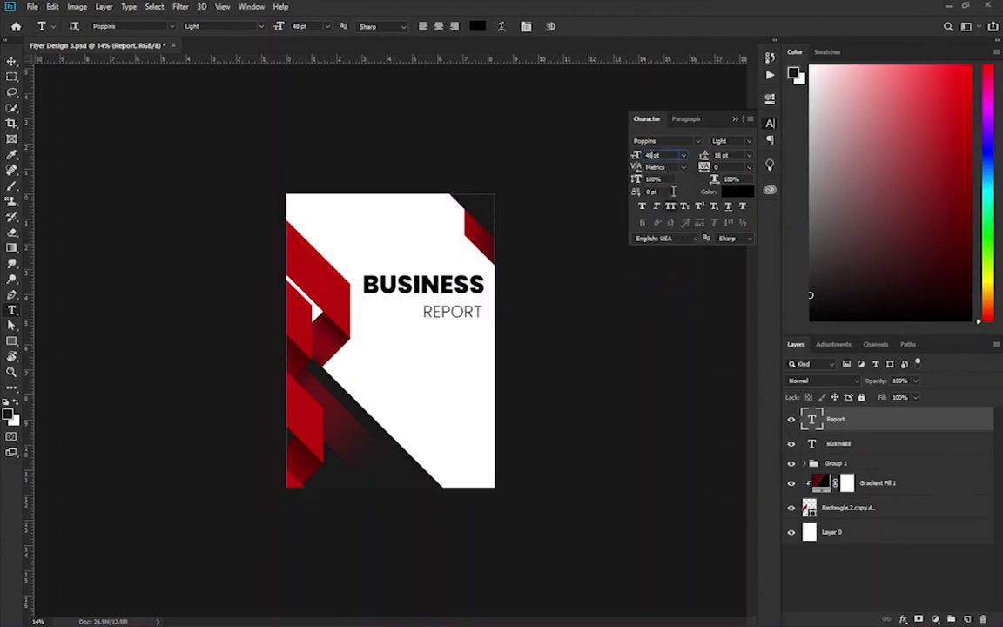
type("55")
key("Return")
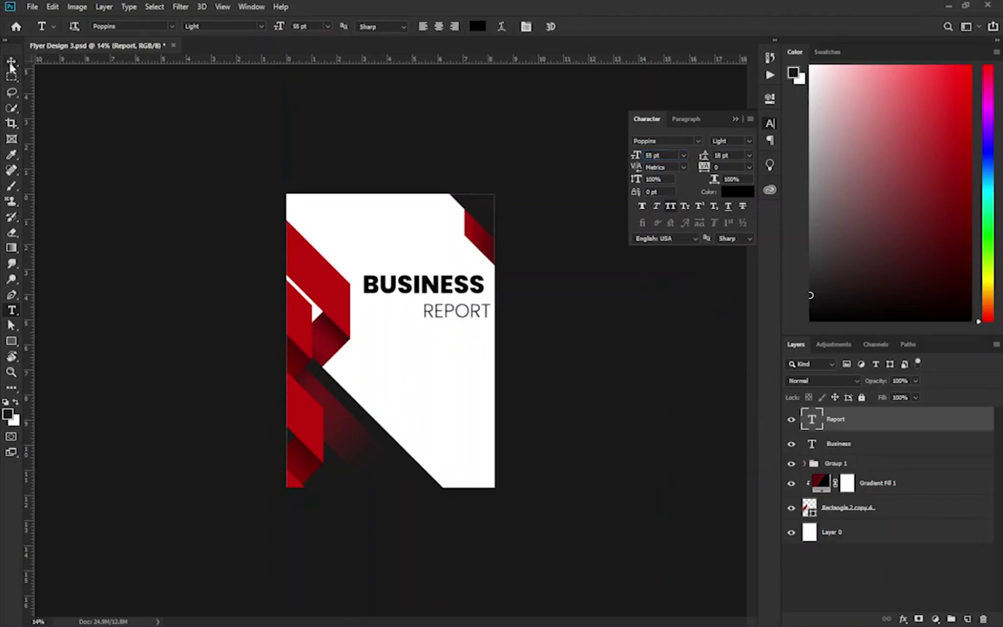
Step: Align REPORT directly under BUSINESS, right edges matching
left_click(11, 63)
left_click_drag(479, 312, 475, 306)
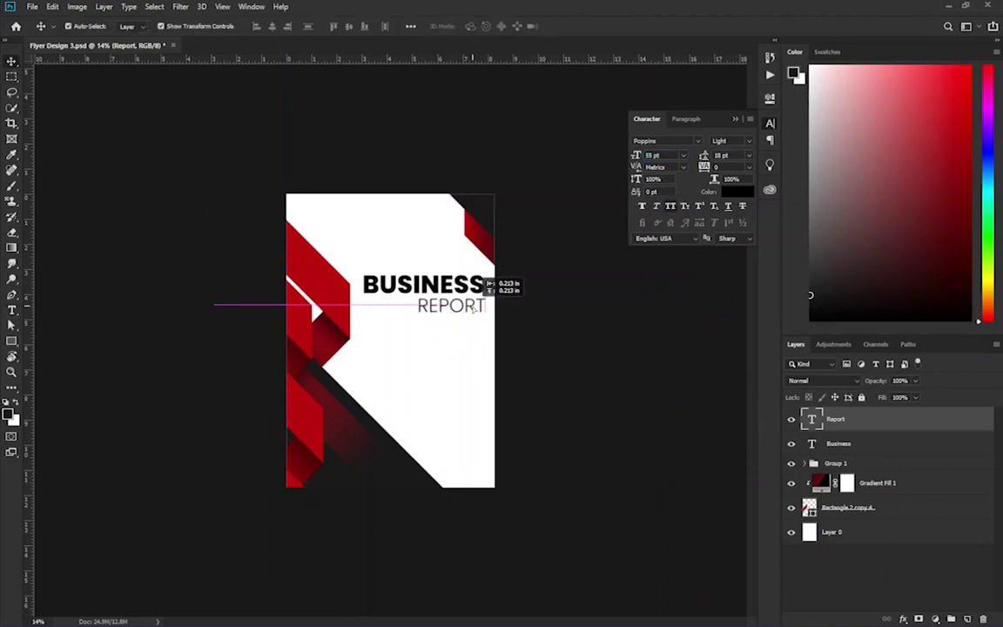
left_click(590, 369)
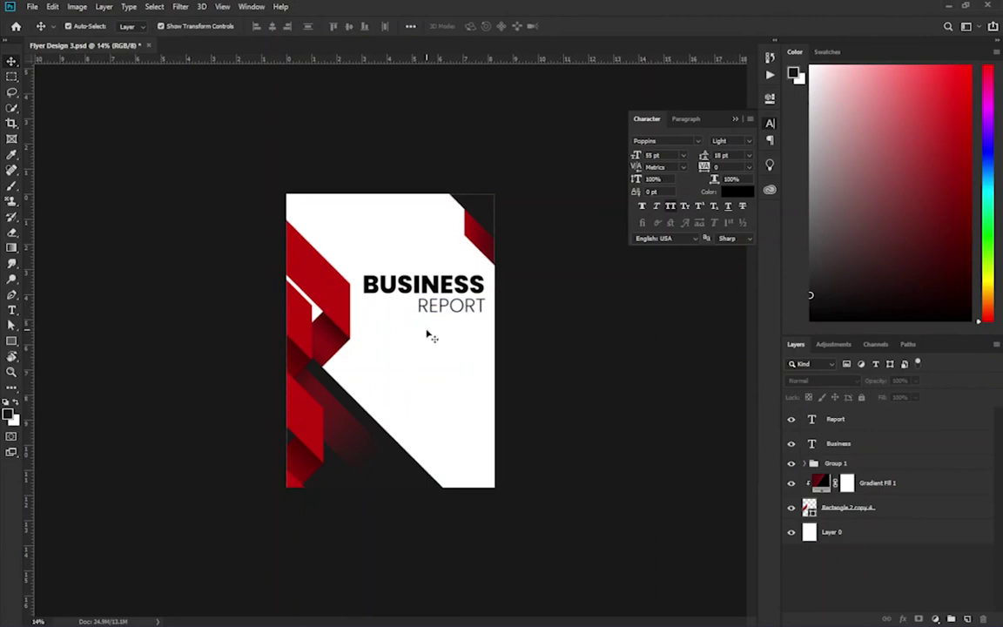
left_click(429, 361)
Step: Draw a thin rectangle line (Rectangle 4) below REPORT
left_click(464, 305)
left_click(472, 360)
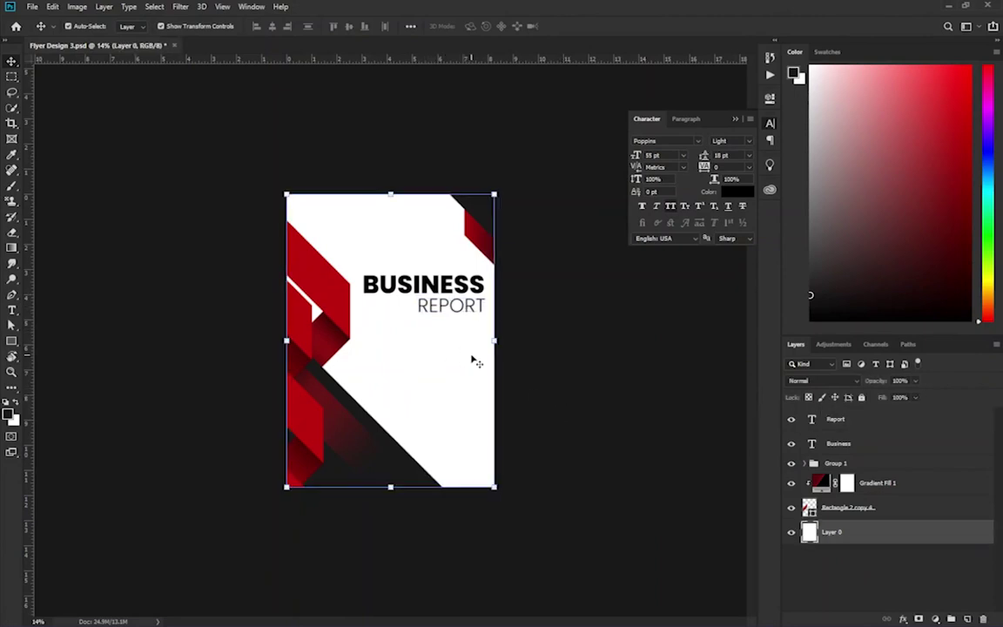
left_click(12, 340)
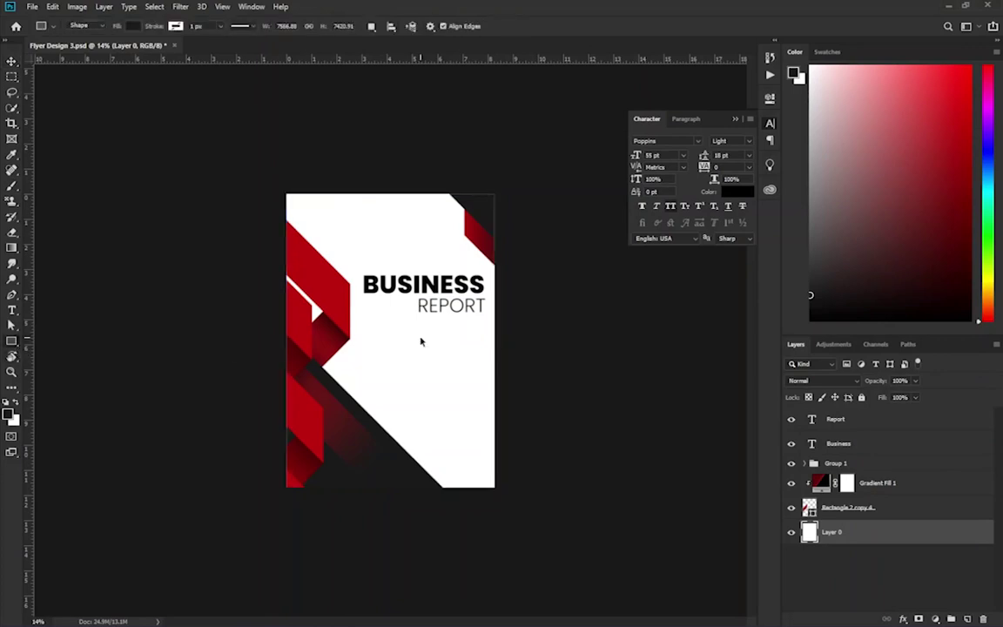
key("ctrl+plus")
scroll(419, 340, "up", 1)
left_click_drag(353, 319, 534, 319)
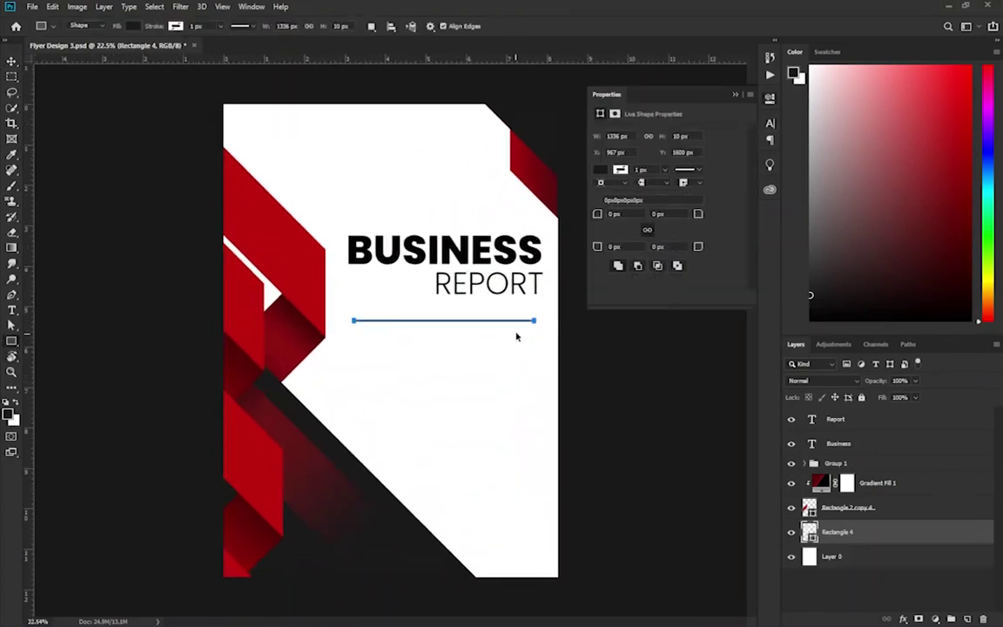
scroll(517, 326, "up", 4)
scroll(576, 326, "up", 4)
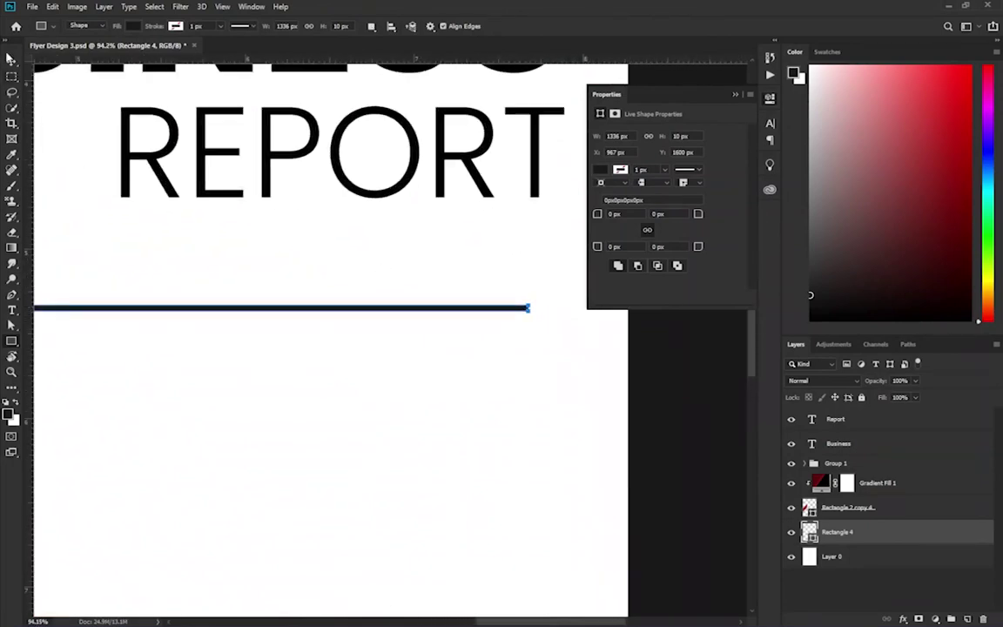
Step: Stretch the line to span from BUSINESS's left edge to REPORT's right edge
key("v")
left_click_drag(529, 307, 564, 307)
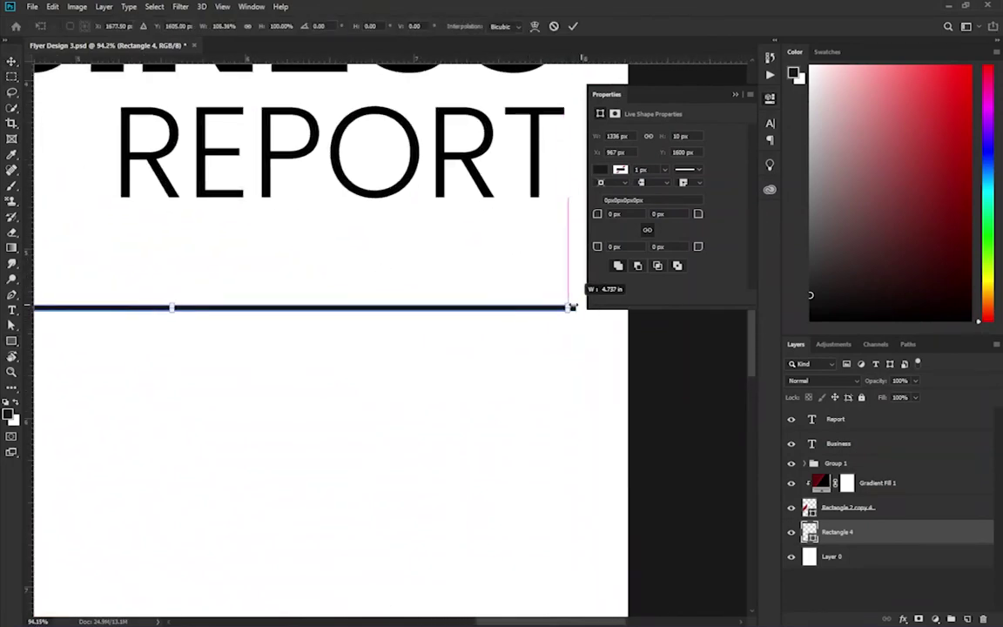
scroll(723, 398, "down", 2)
scroll(394, 388, "down", 3)
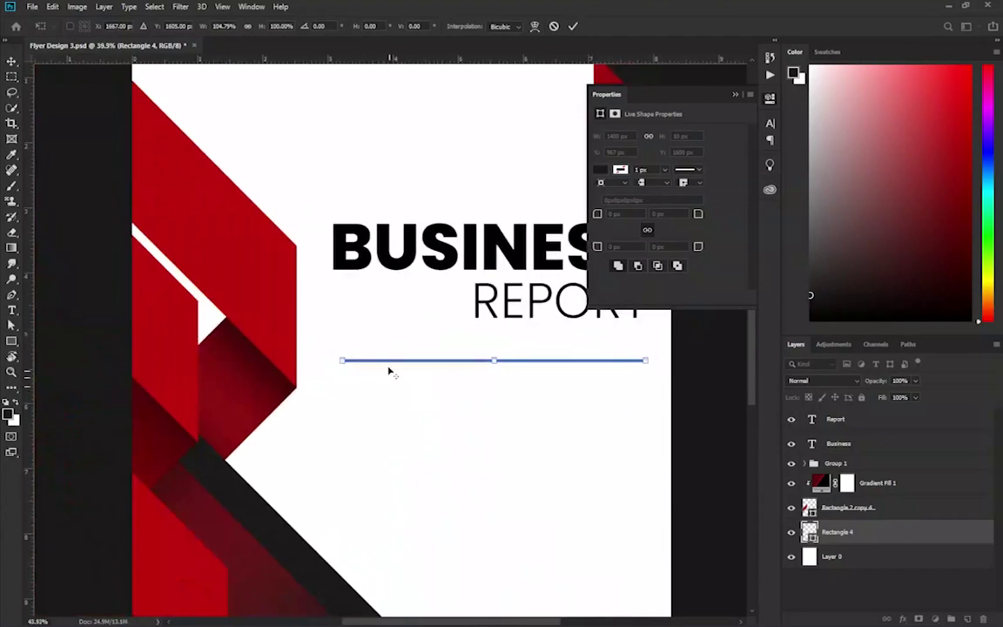
scroll(352, 383, "up", 5)
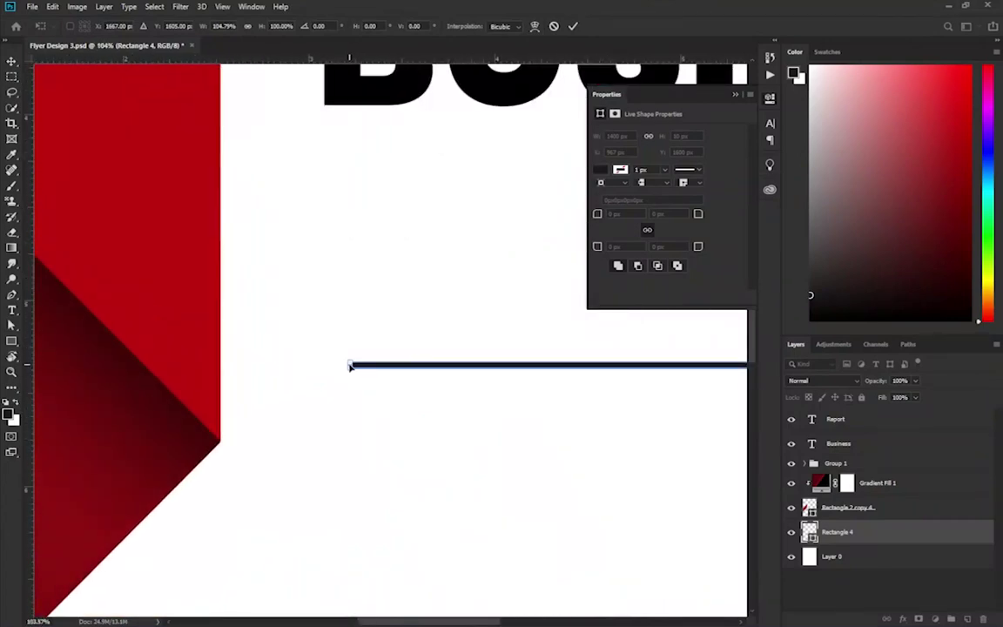
left_click_drag(348, 364, 325, 358)
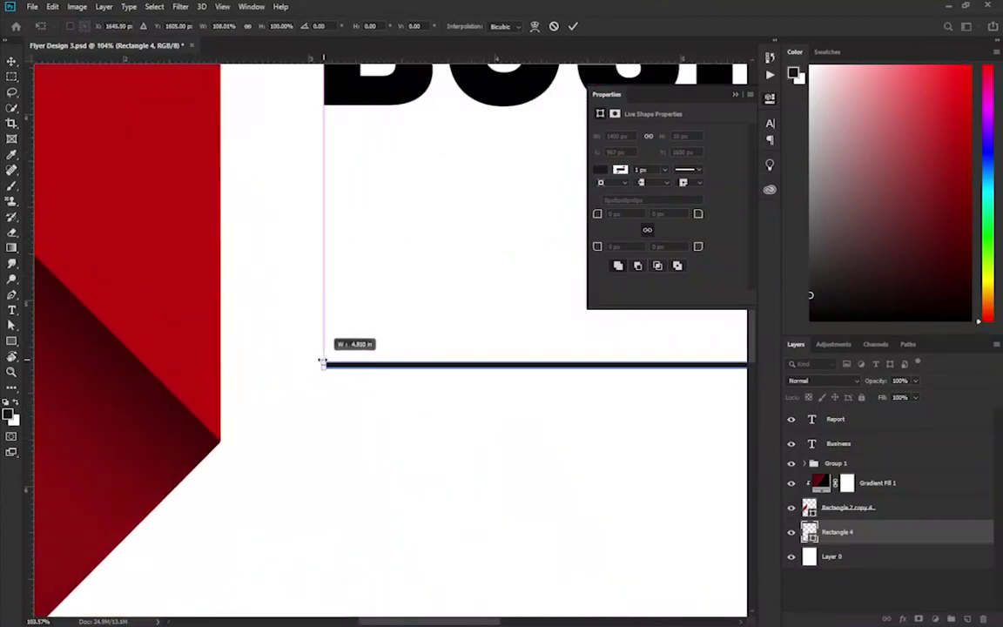
scroll(325, 358, "down", 2)
scroll(300, 369, "down", 2)
scroll(303, 402, "down", 2)
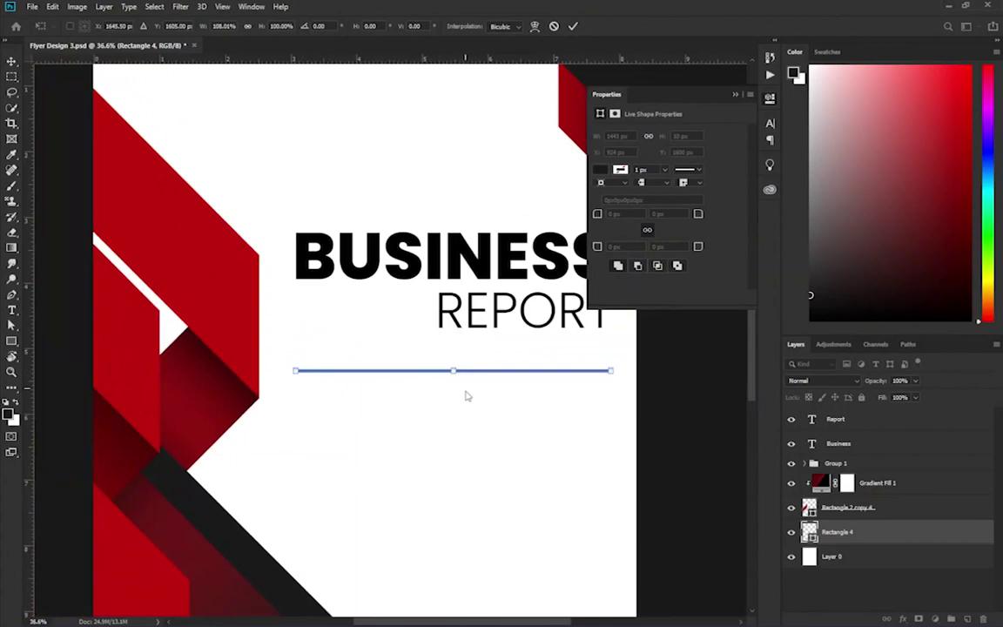
Step: Nudge the line up to sit just under REPORT and commit it
key("alt+space")
key("Down")
key("Escape")
key("shift+Up")
key("shift+Up")
key("shift+Up")
key("shift+Up")
key("shift+Up")
key("shift+Up")
key("shift+Up")
key("shift+Up")
key("shift+Up")
key("Up")
key("Up")
key("Up")
left_click(734, 94)
key("Return")
Step: Fit the whole flyer in view and pick the Horizontal Type tool
key("ctrl+0")
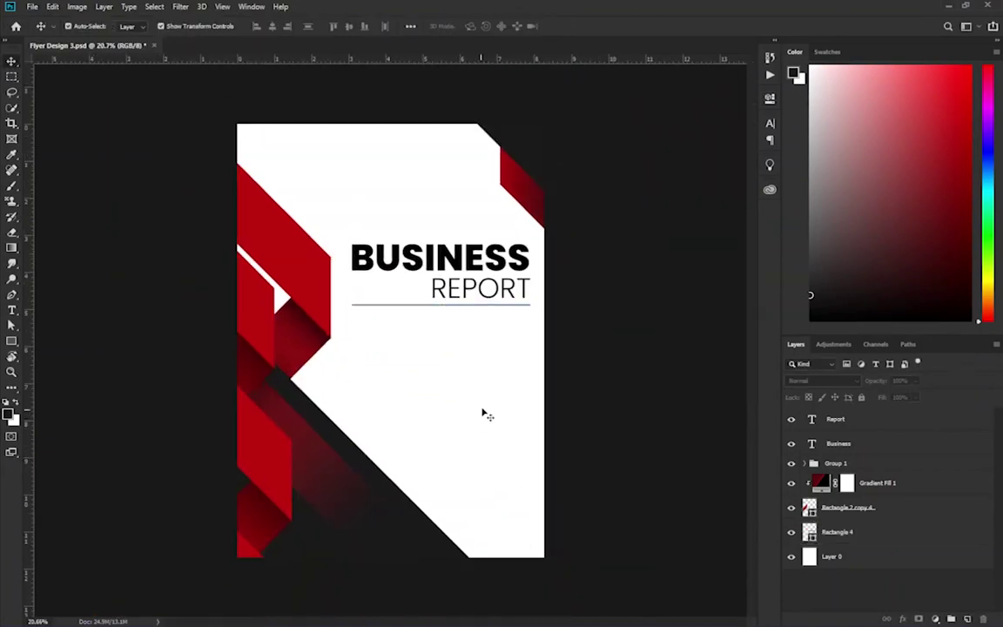
scroll(476, 383, "down", 2)
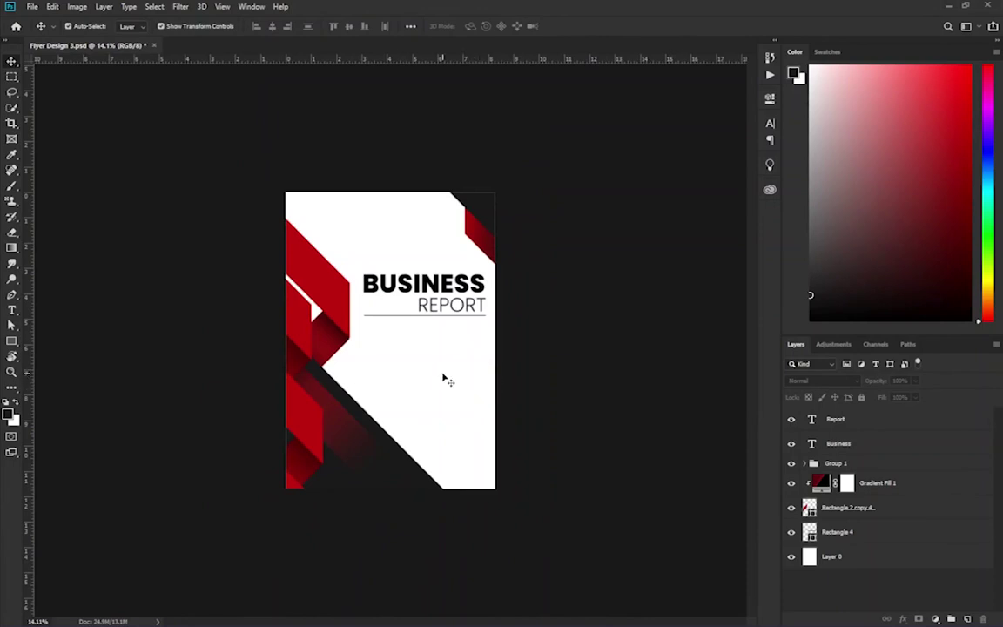
scroll(388, 353, "up", 1)
scroll(384, 358, "up", 1)
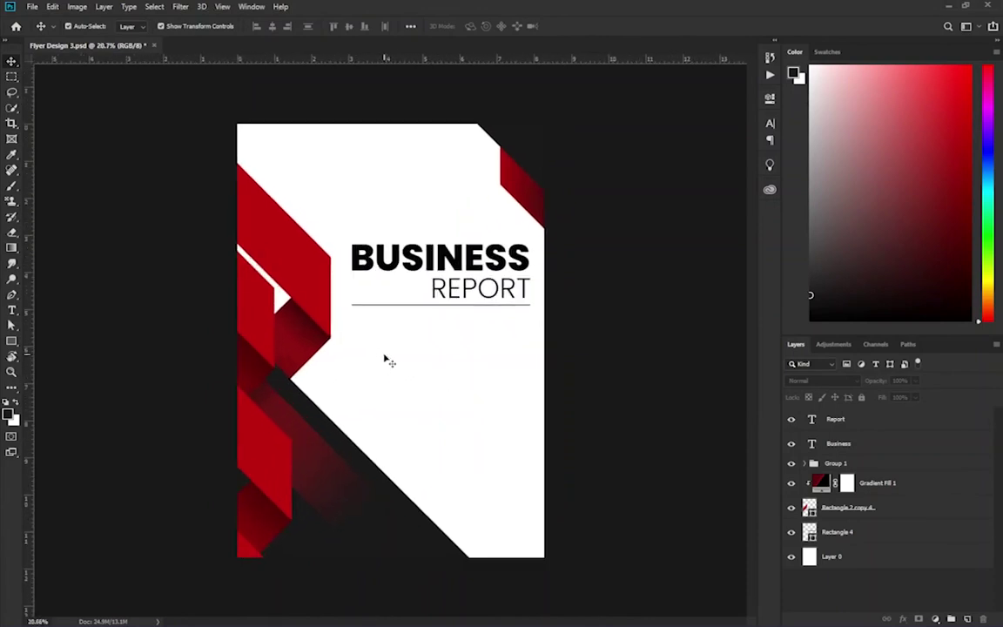
scroll(415, 362, "down", 1)
left_click(11, 310)
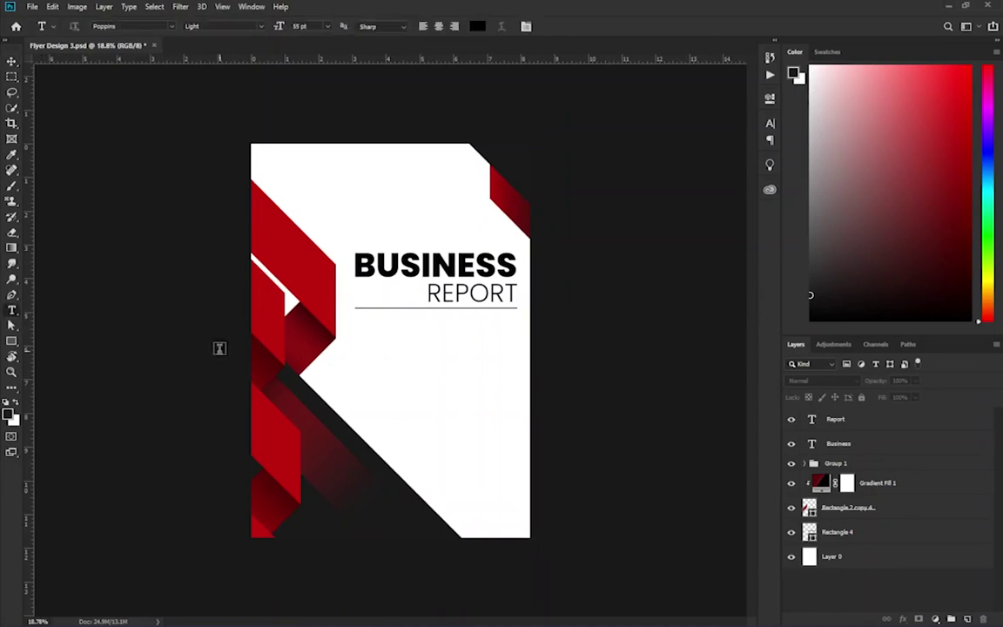
Step: Draw a paragraph text box below the heading, filled with Lorem ipsum placeholder text
left_click_drag(372, 330, 515, 375)
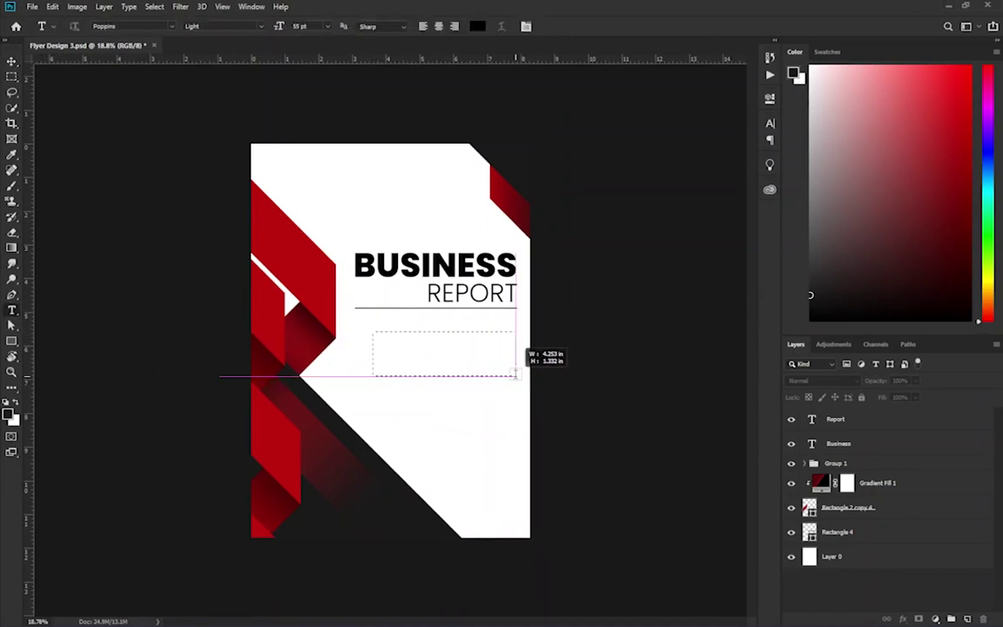
left_click_drag(515, 375, 516, 376)
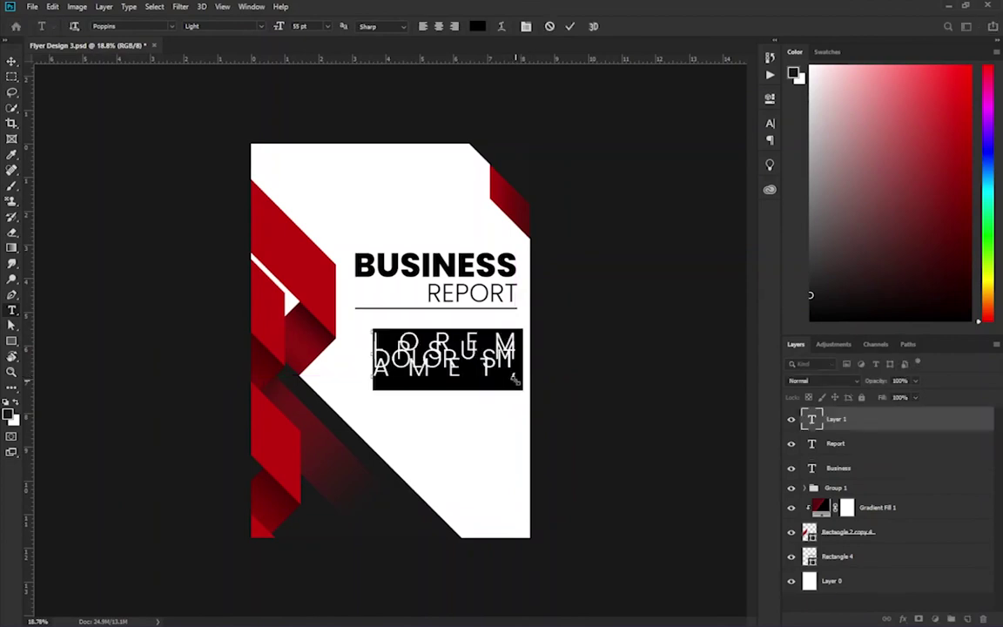
key("ctrl+Return")
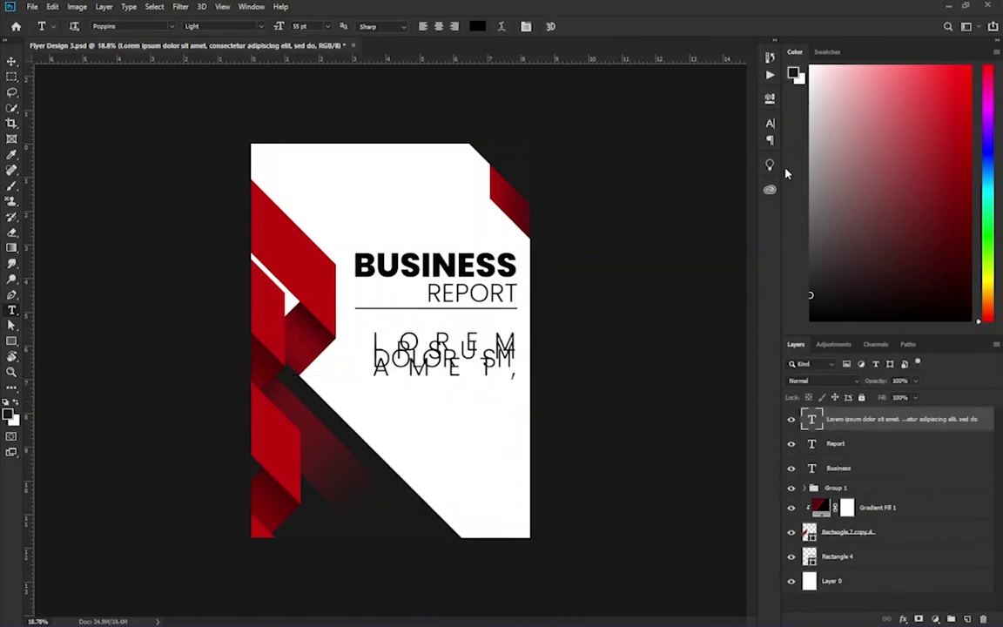
Step: Format the body paragraph as right-aligned Poppins Regular at 12 pt
left_click(769, 126)
left_click(682, 155)
left_click(659, 197)
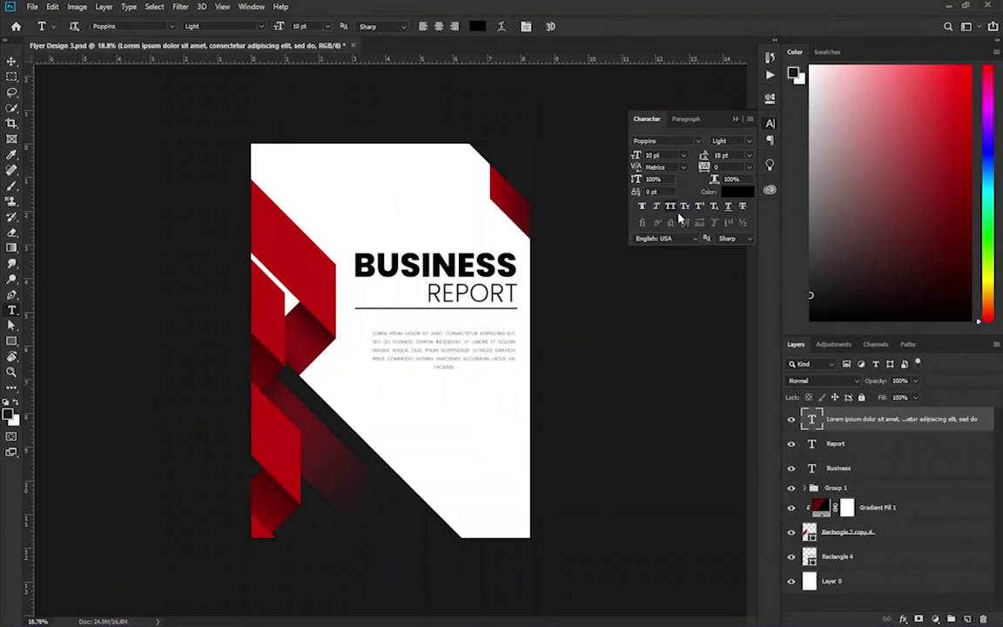
left_click(455, 27)
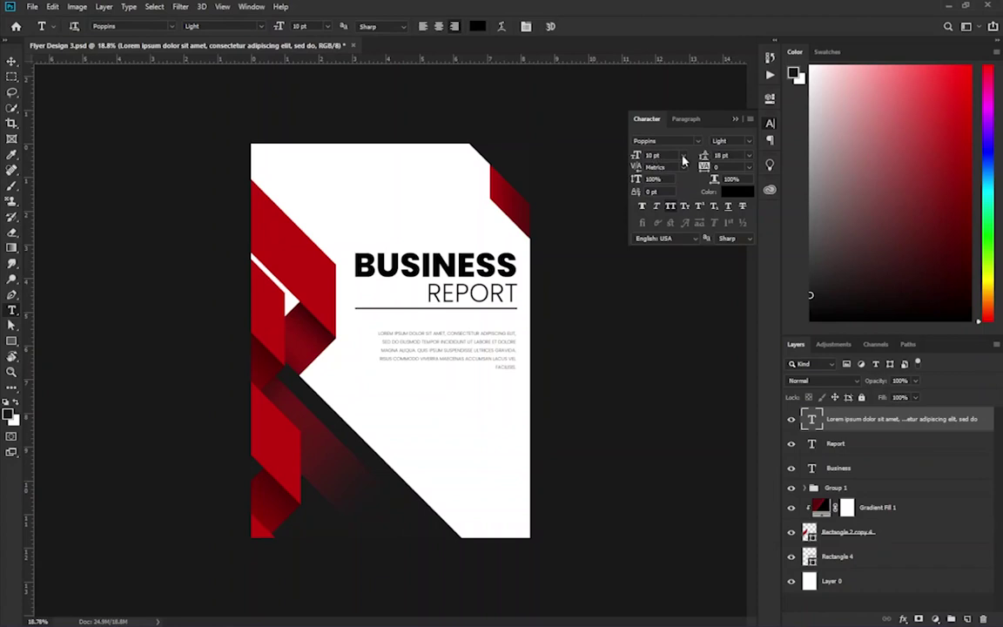
left_click(684, 156)
left_click(675, 225)
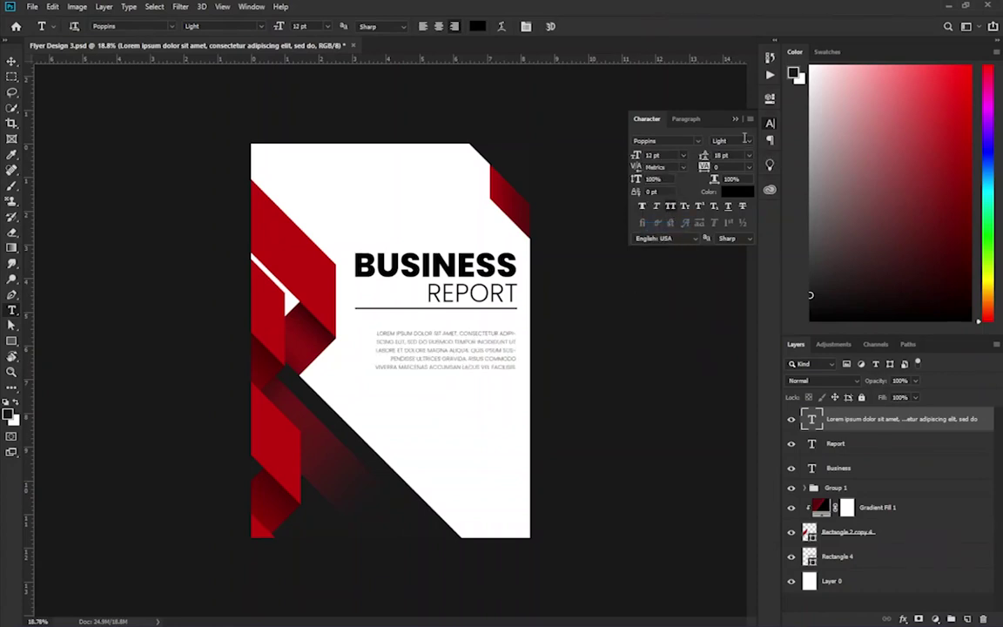
left_click(734, 141)
left_click(747, 212)
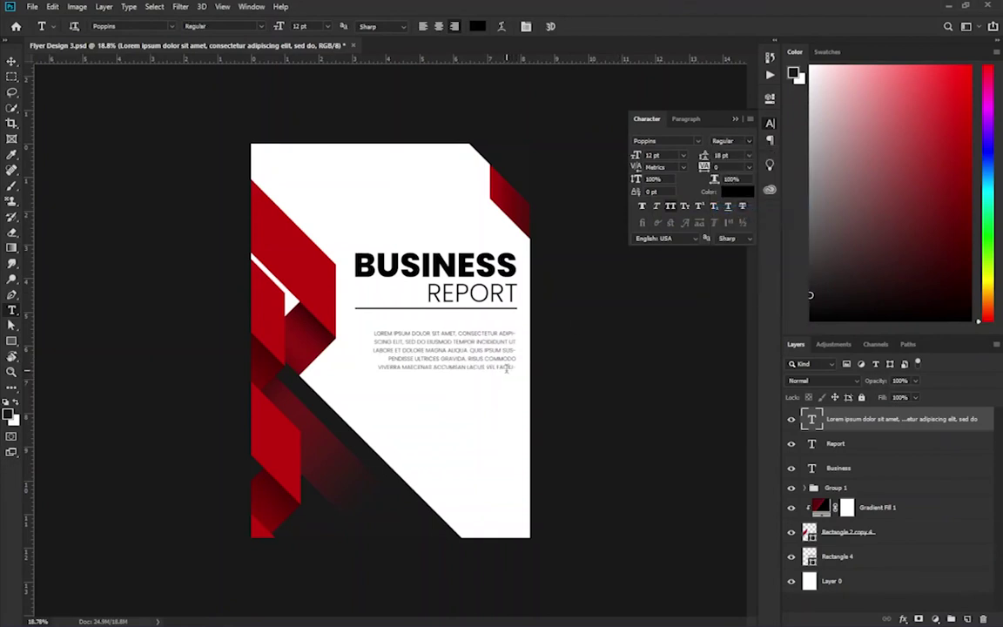
left_click(512, 368)
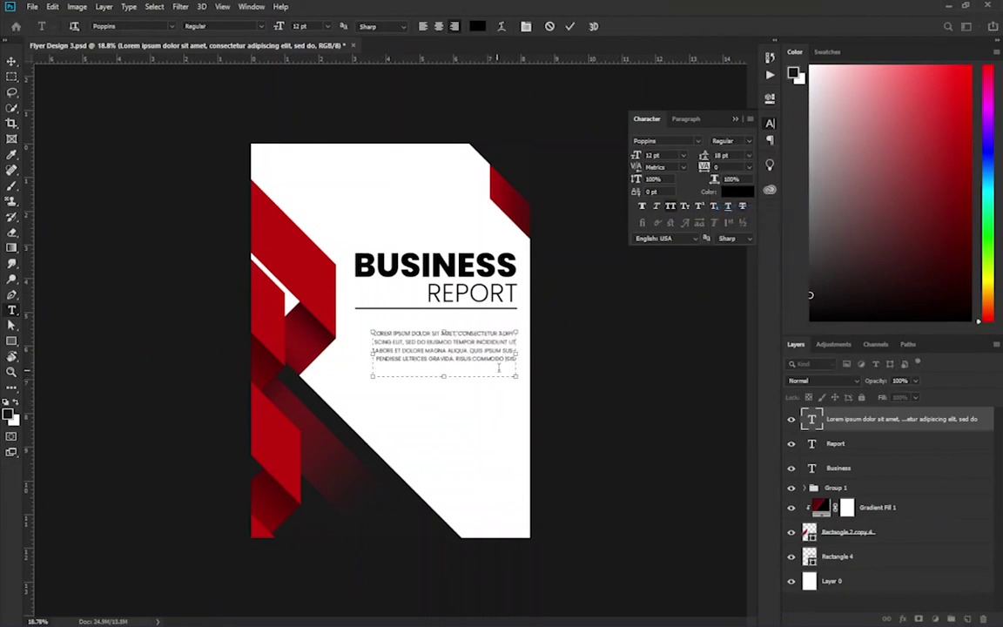
Step: Delete the paragraph's trailing characters and shorten its text box from the bottom
key("BackSpace")
key("BackSpace")
key("BackSpace")
key("BackSpace")
key("BackSpace")
key("BackSpace")
key("BackSpace")
key("BackSpace")
key("BackSpace")
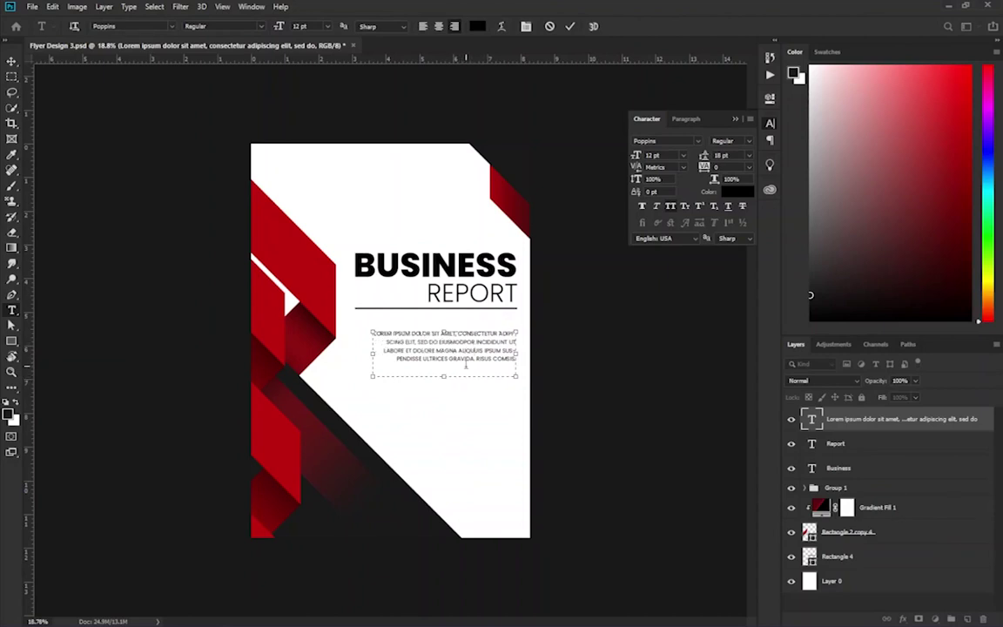
left_click_drag(447, 379, 447, 366)
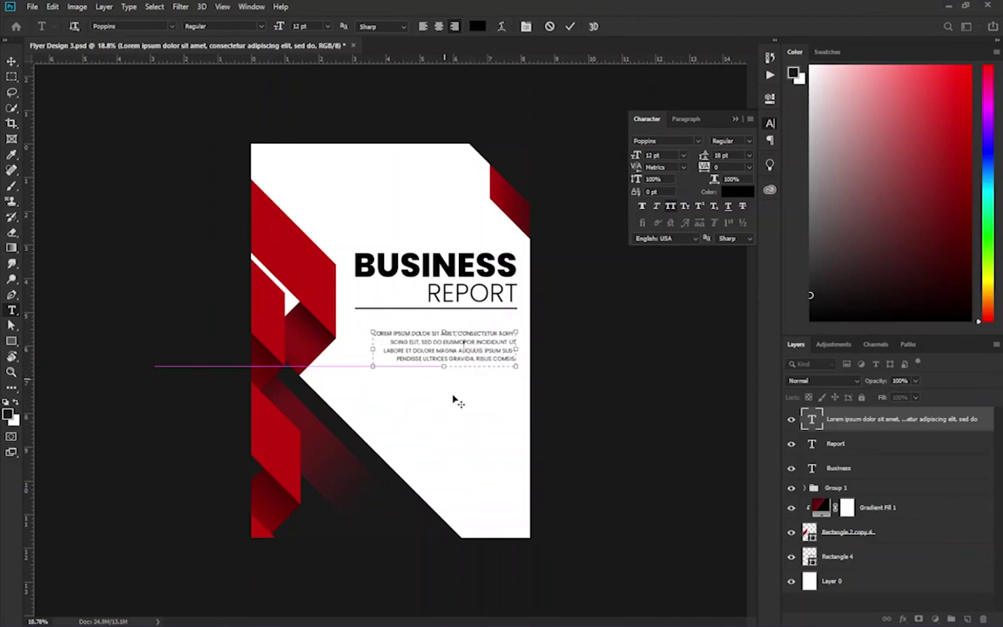
key("ctrl+Return")
key("v")
left_click(502, 480)
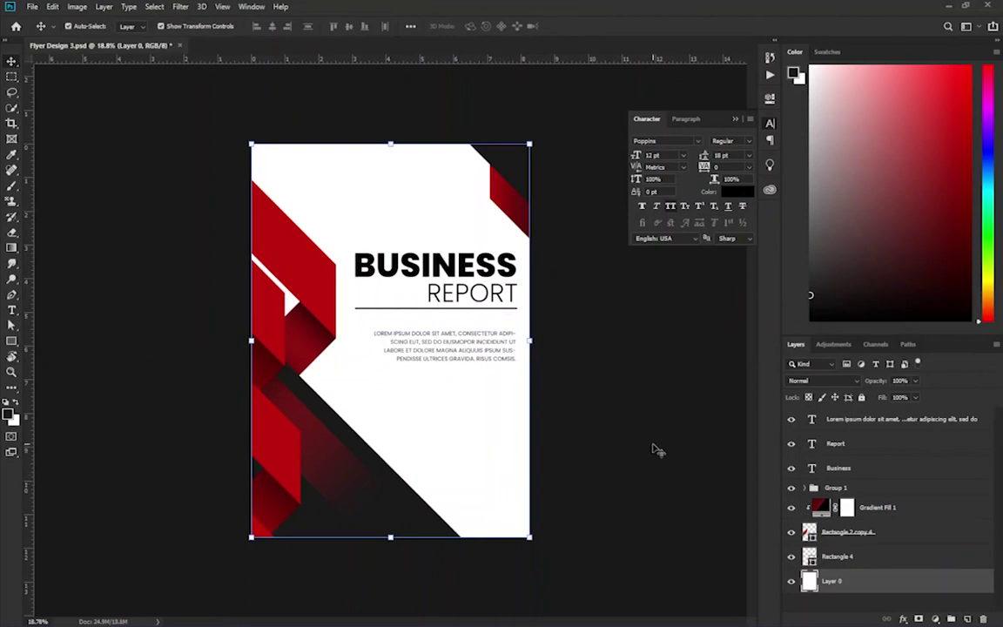
Step: Re-edit the body paragraph so it reflows into four right-aligned lines, then commit
left_click(497, 351)
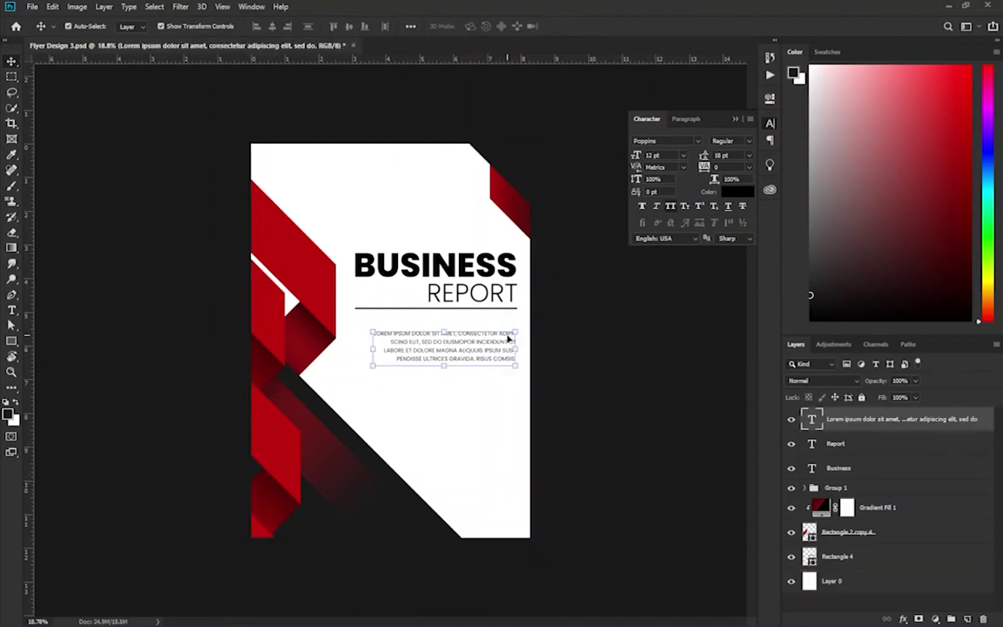
left_click(11, 309)
left_click(513, 358)
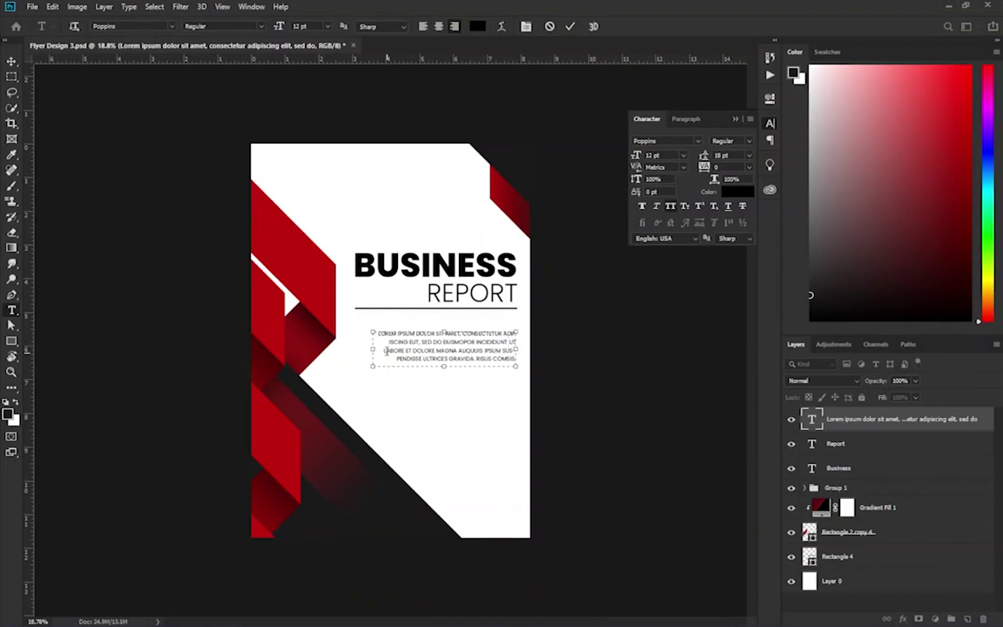
left_click(12, 61)
left_click(448, 444)
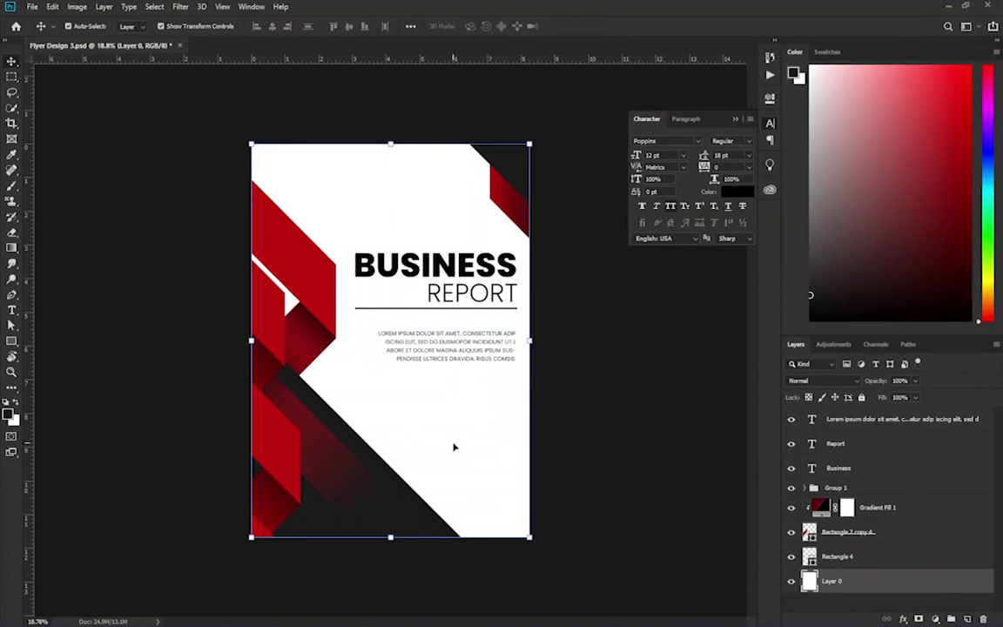
left_click(510, 352)
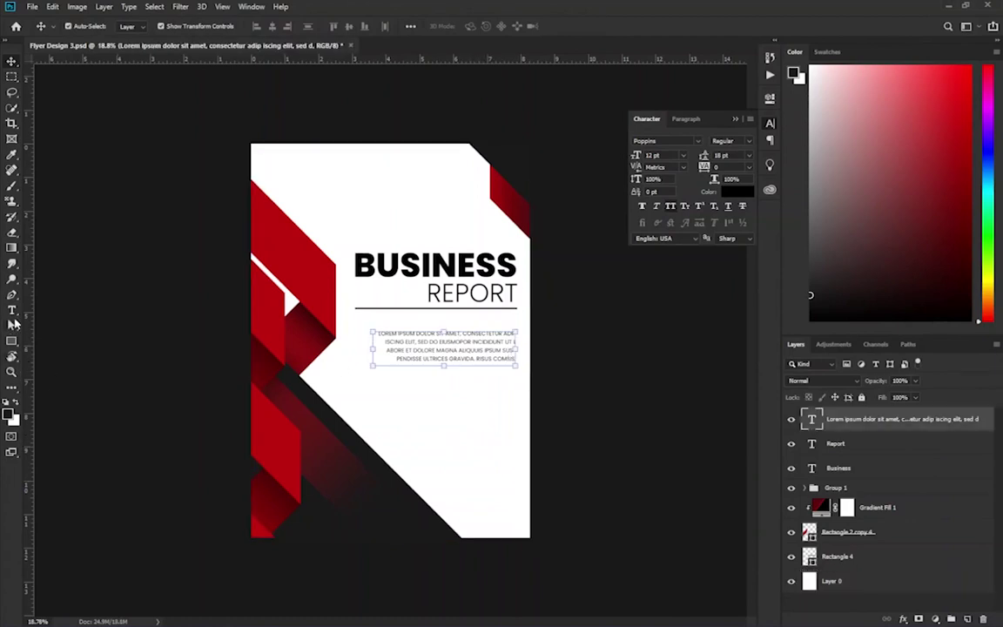
left_click(11, 311)
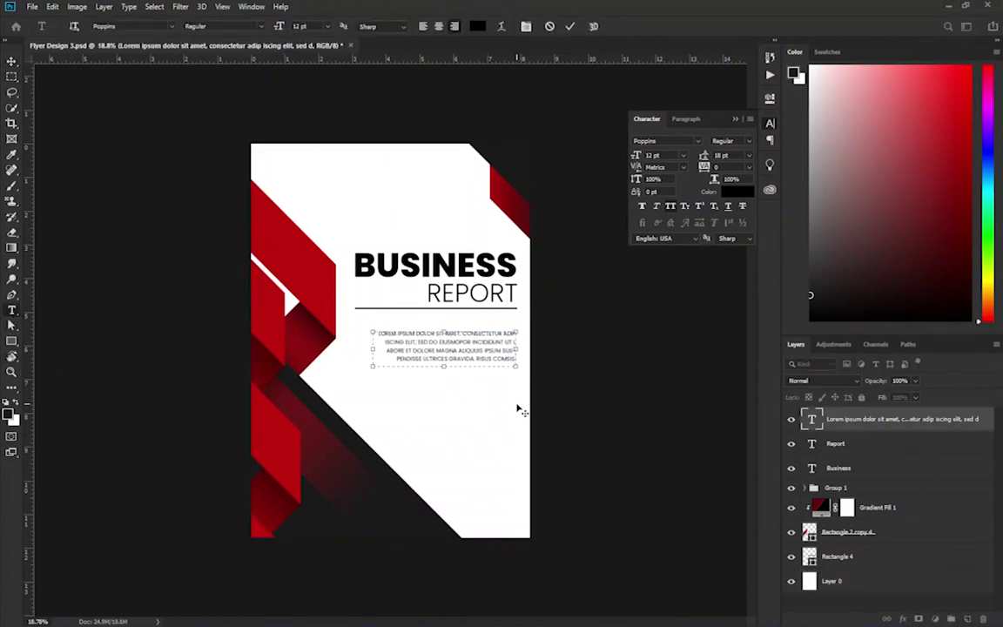
key("v")
left_click(426, 431)
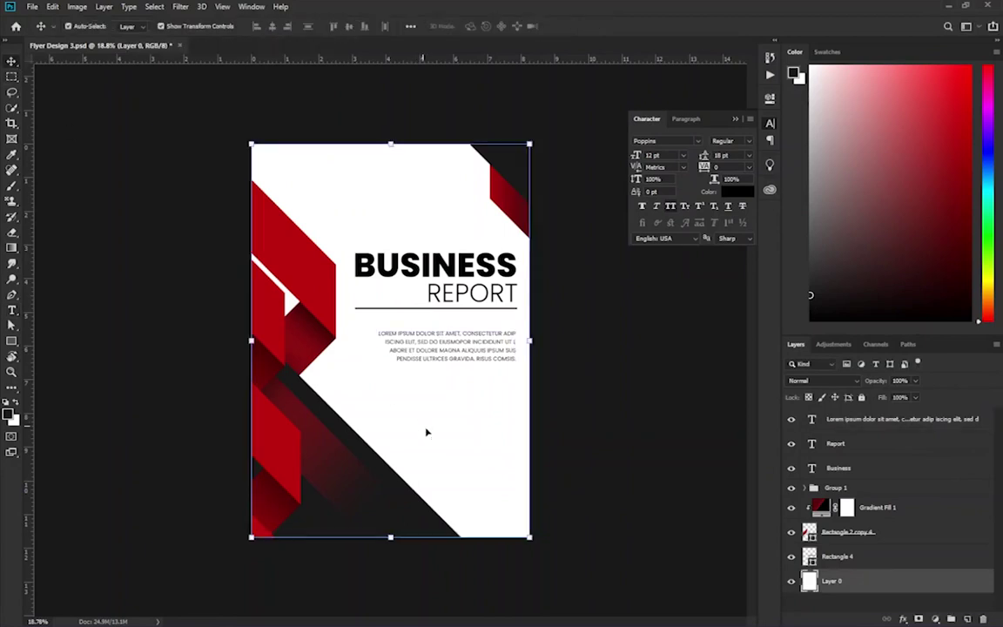
Step: Add a new text layer reading 01 below the body paragraph
left_click(11, 310)
left_click(490, 404)
key("BackSpace")
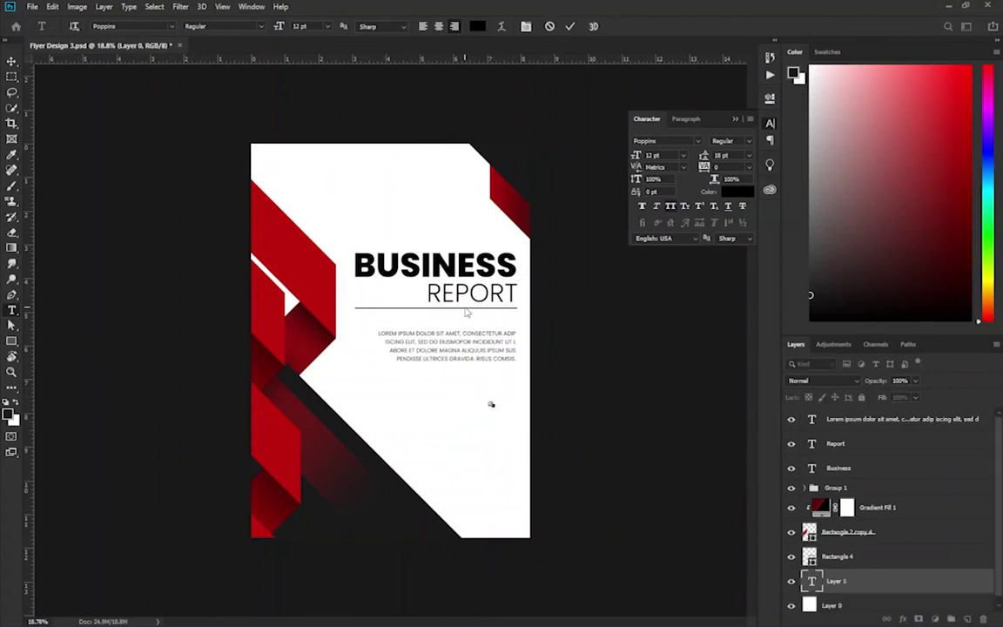
type("01")
key("ctrl+Return")
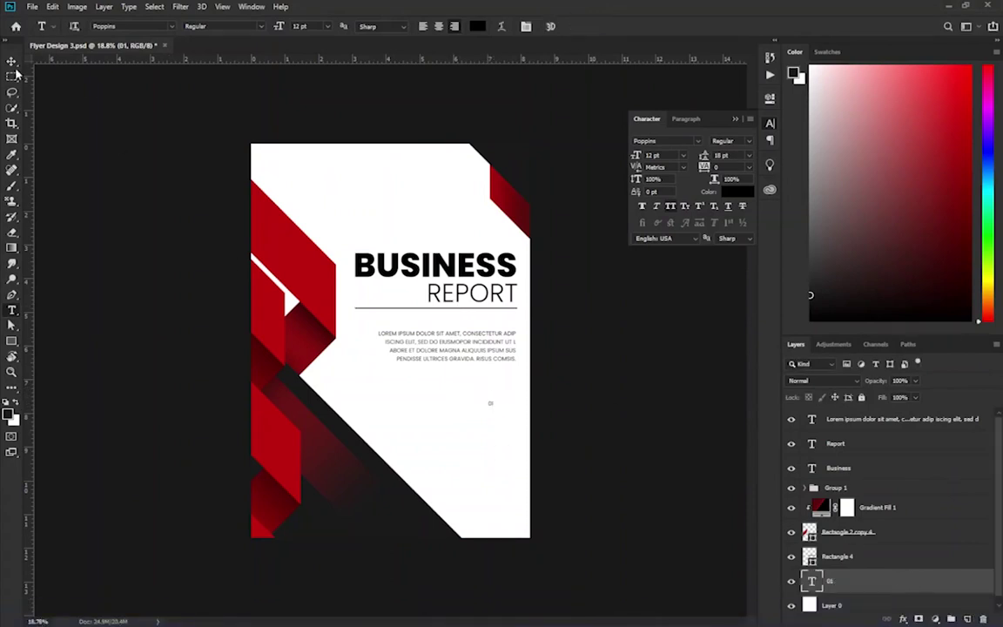
left_click(11, 61)
Step: Set the 01 text to 80 pt and choose deep red bf0d0d as its colour
left_click(682, 155)
left_click(679, 270)
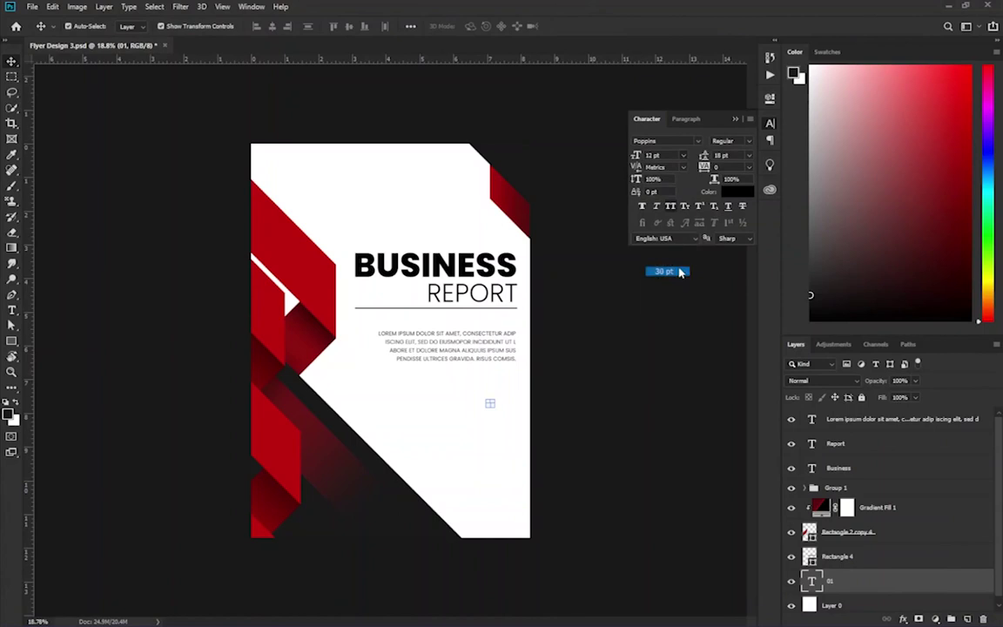
left_click(683, 155)
left_click(671, 287)
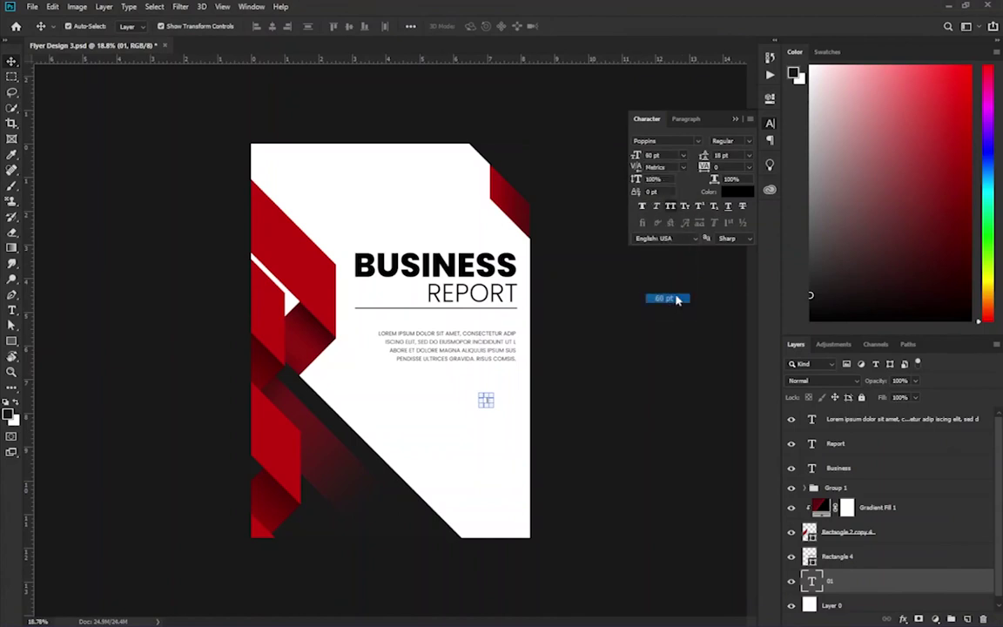
scroll(451, 486, "up", 2)
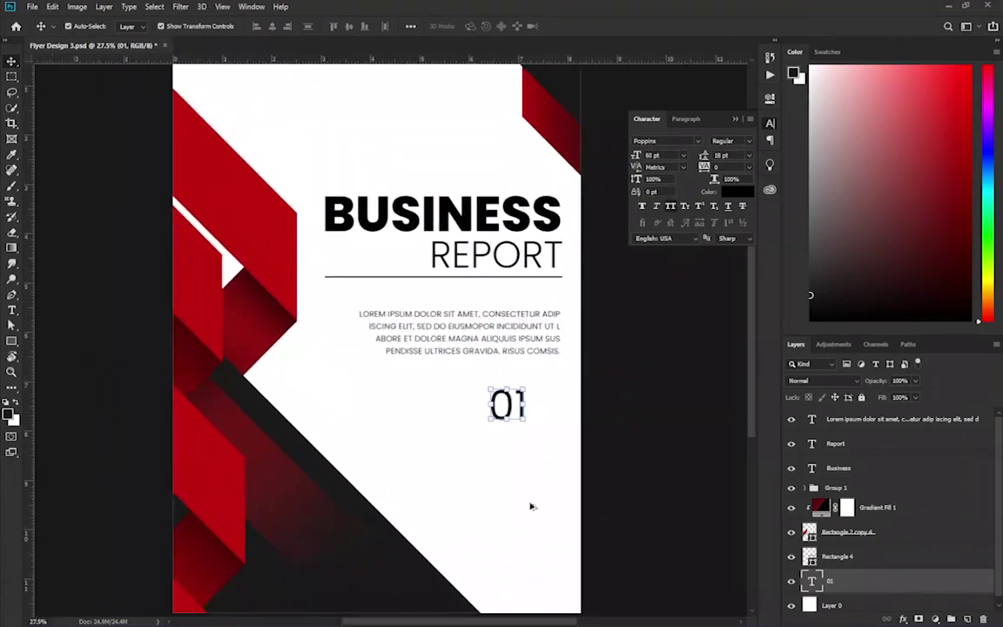
left_click(738, 191)
left_click(828, 188)
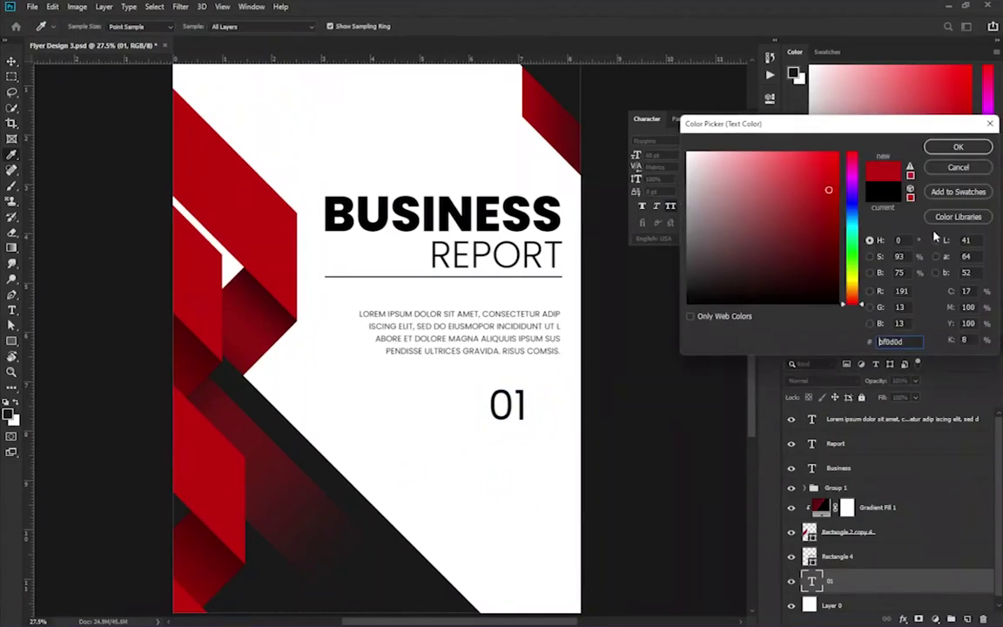
Step: Confirm the red colour, shift 01 toward the right edge, and duplicate it below
left_click(958, 146)
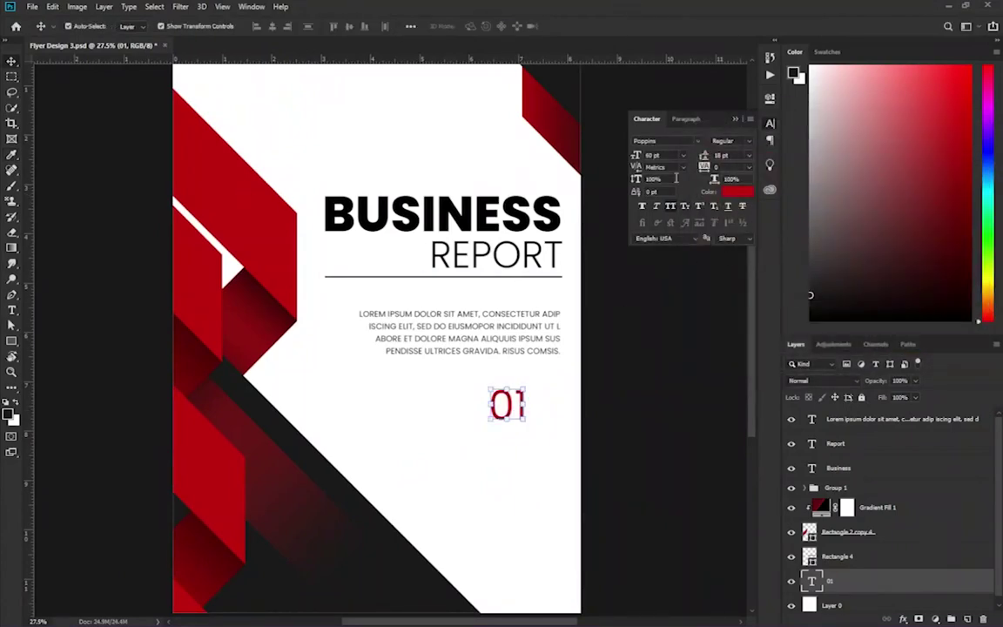
left_click_drag(515, 400, 553, 433)
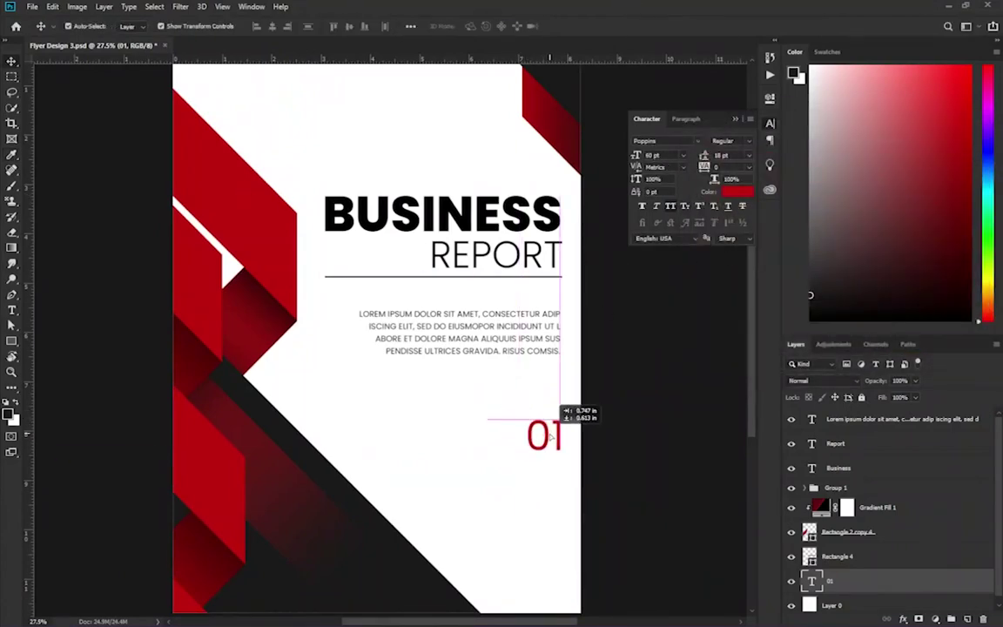
mouse_move(552, 438)
left_mouse_down()
mouse_move(552, 430)
mouse_move(552, 492)
left_mouse_up()
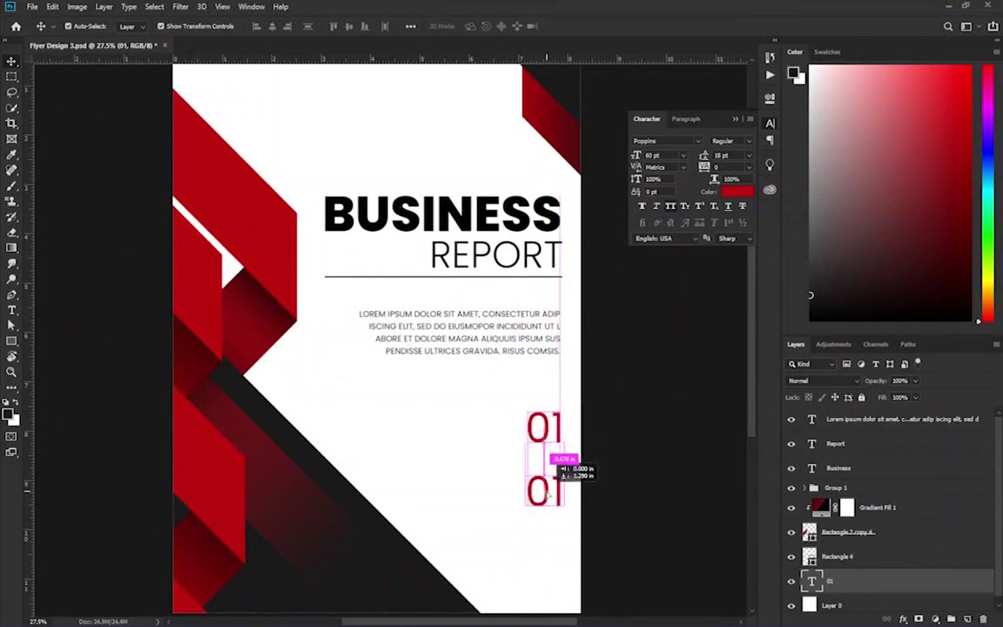
Step: Change the 1 in the copied number to 2 so it reads 02
left_click(11, 310)
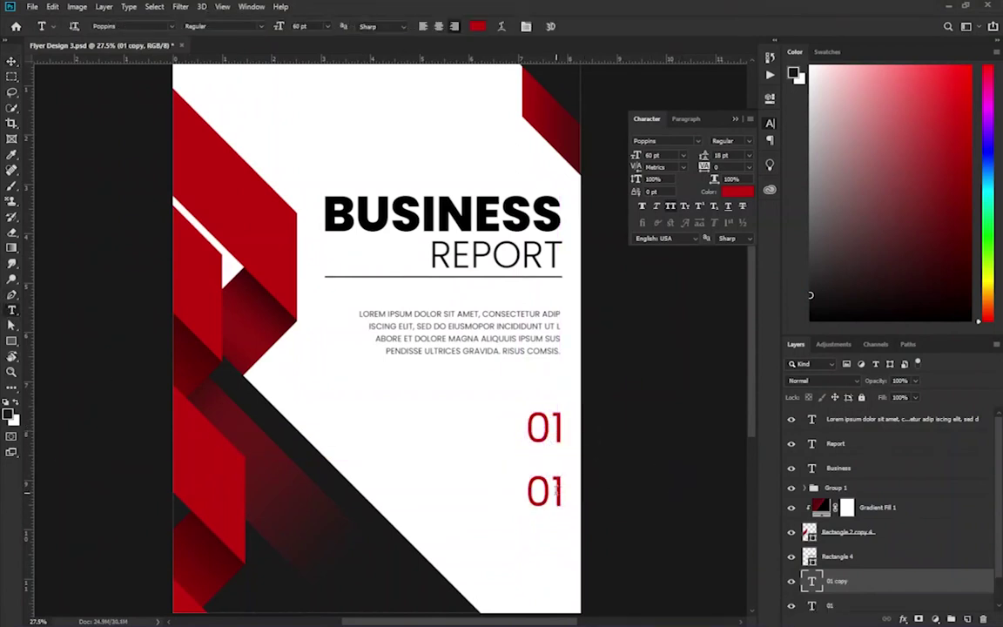
left_click_drag(550, 492, 571, 494)
type("2")
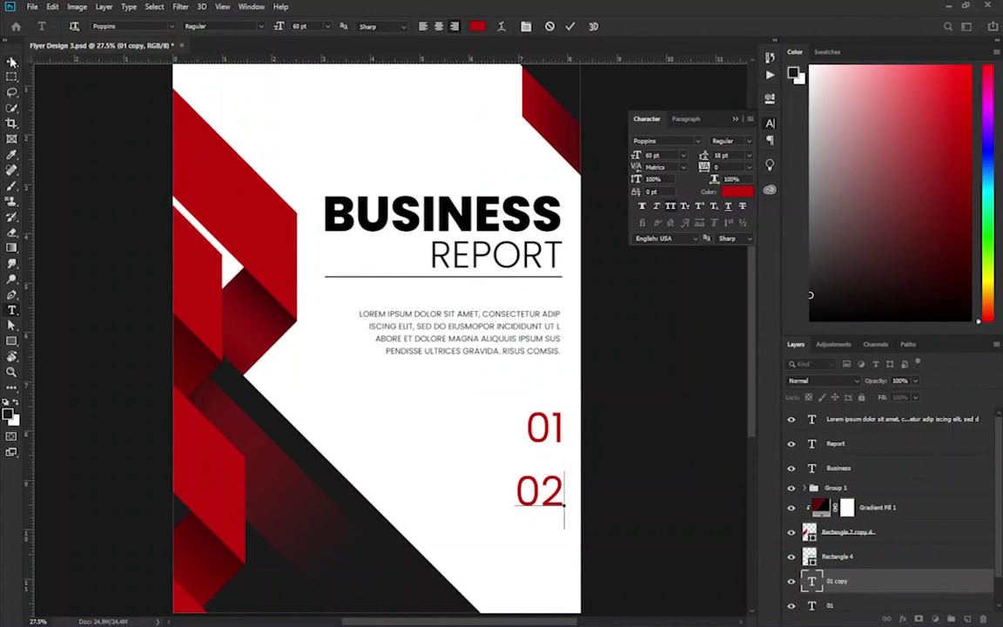
left_click(11, 61)
left_click(461, 402)
left_click(541, 427)
left_click(539, 490)
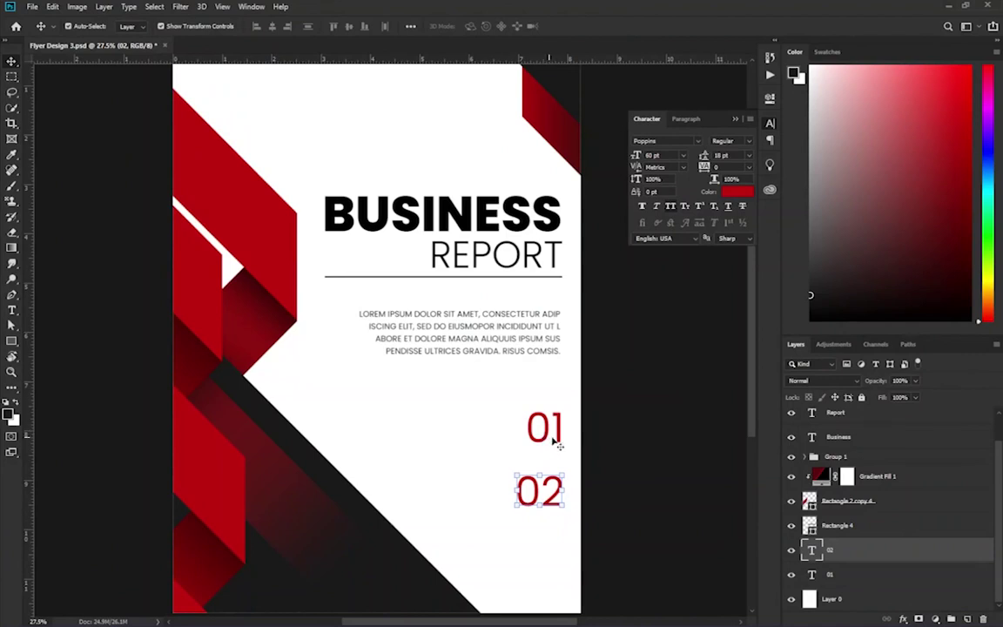
Step: Move 01 and 02 left under the body text, tighten 02 to 75%, align it under 01
left_click_drag(554, 438, 380, 432)
left_click_drag(539, 492, 382, 487)
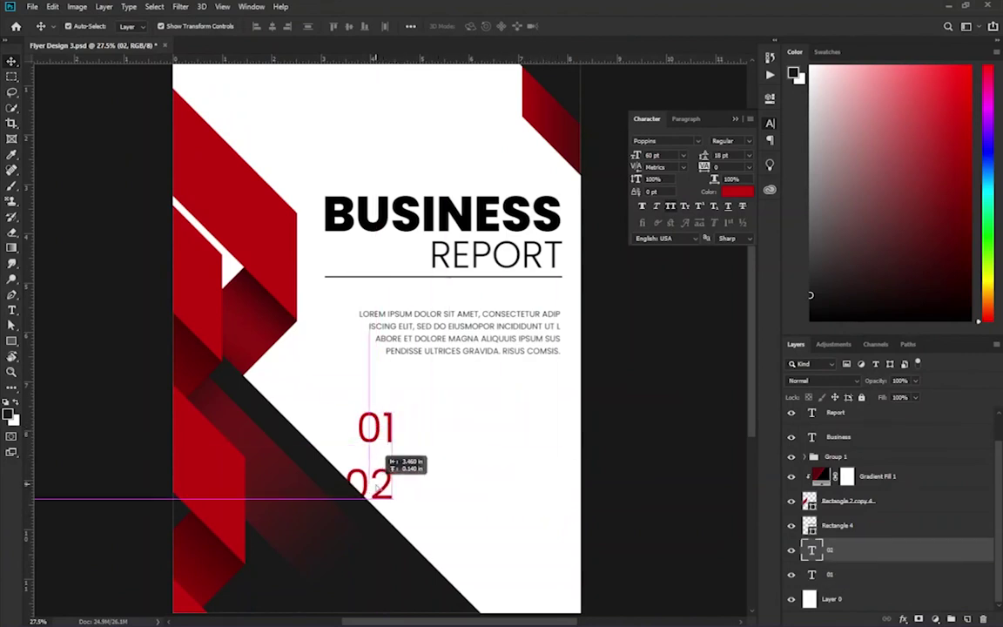
left_click_drag(380, 426, 376, 409)
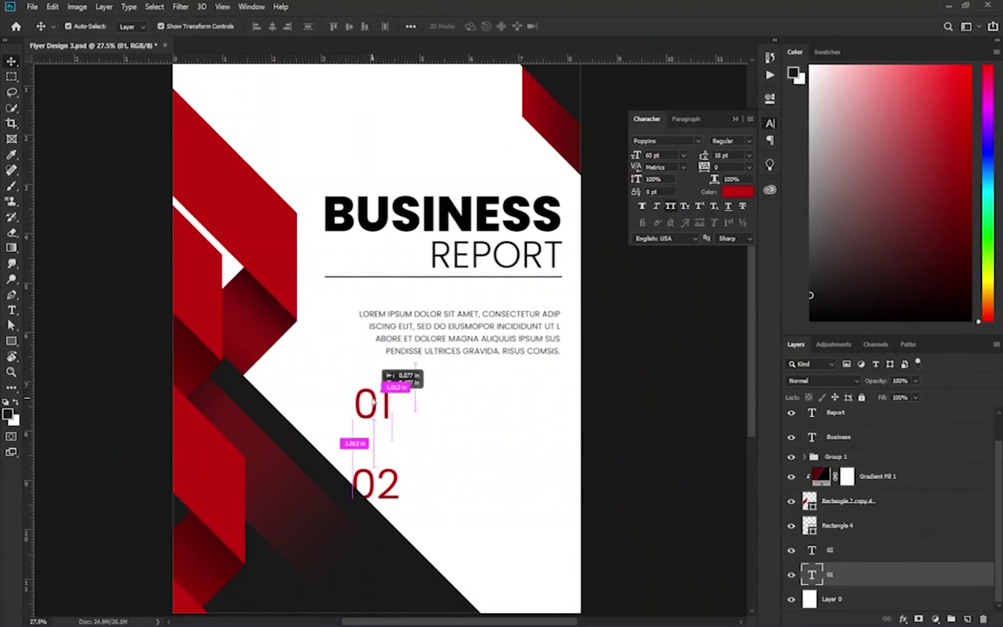
mouse_move(383, 485)
left_mouse_down()
mouse_move(377, 458)
mouse_move(389, 460)
left_mouse_up()
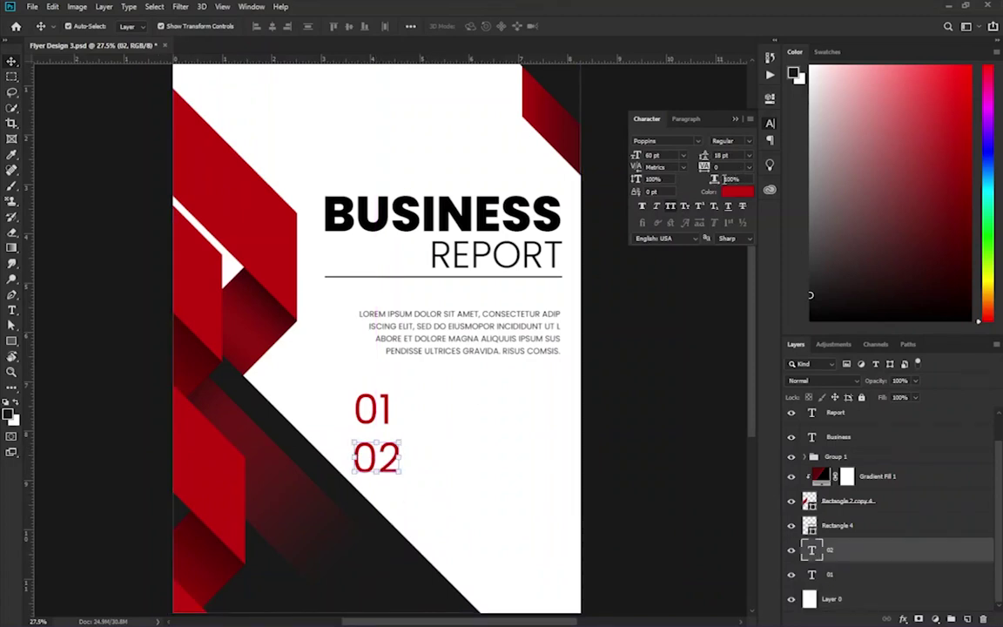
type("75")
key("Return")
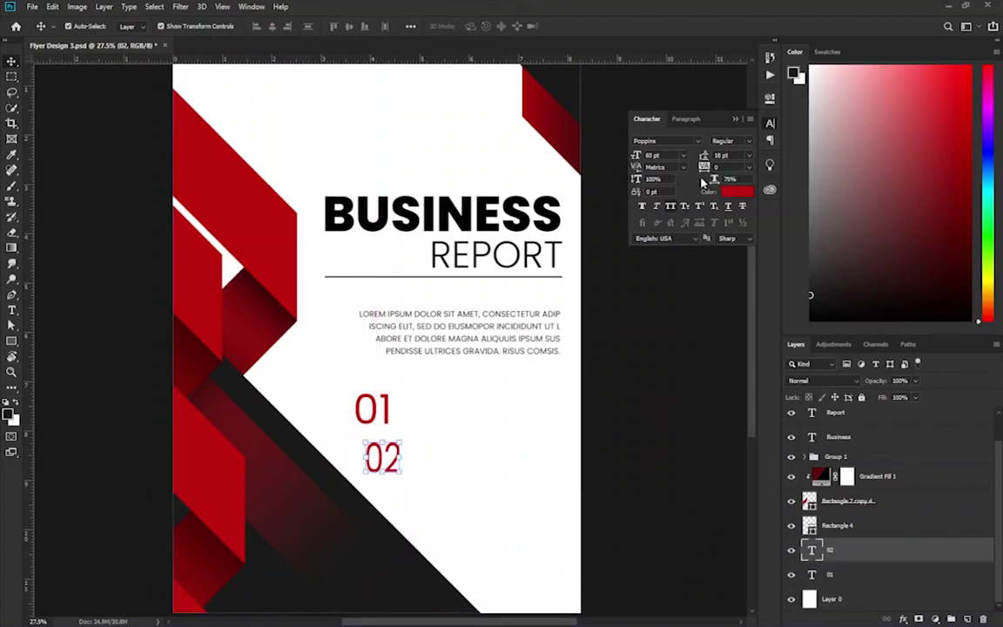
left_click_drag(383, 458, 372, 458)
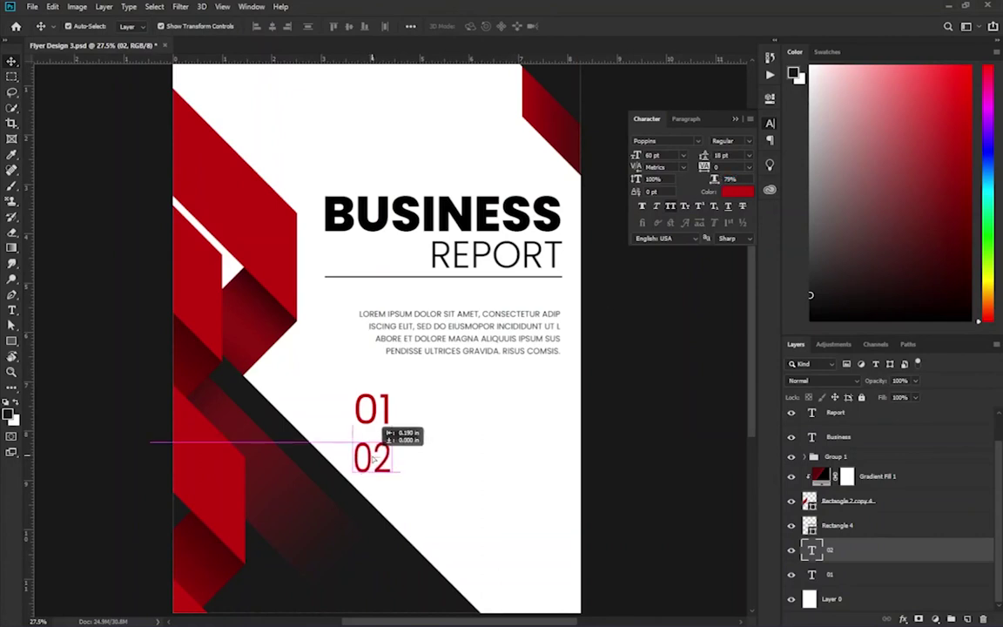
left_click(455, 497)
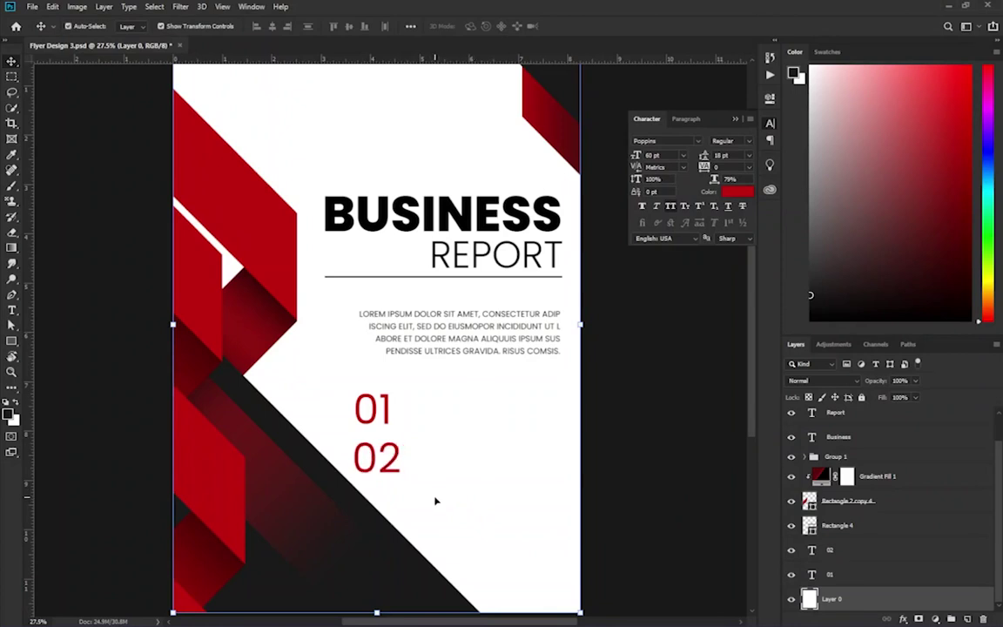
left_click(396, 465)
Step: Delete the 01 and 02 numbers from the flyer
key("Delete")
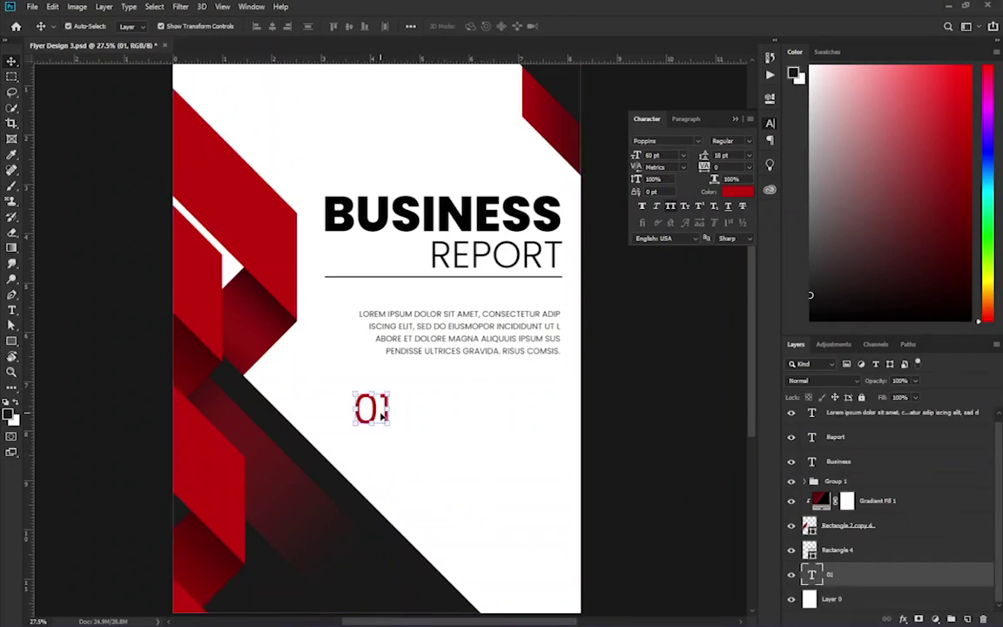
key("Delete")
left_click(12, 340)
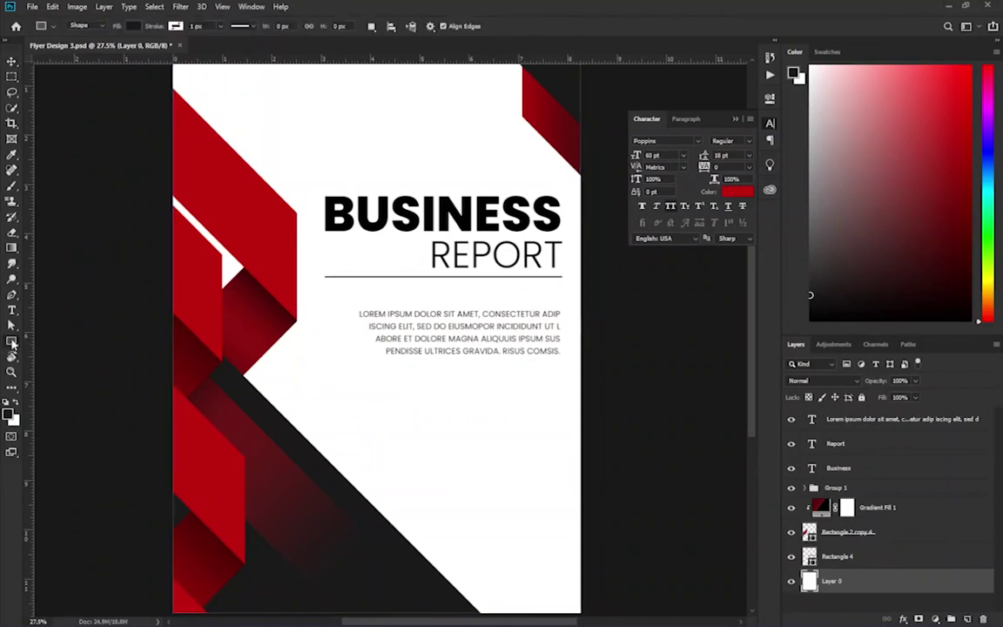
scroll(392, 394, "up", 3)
scroll(443, 463, "up", 2)
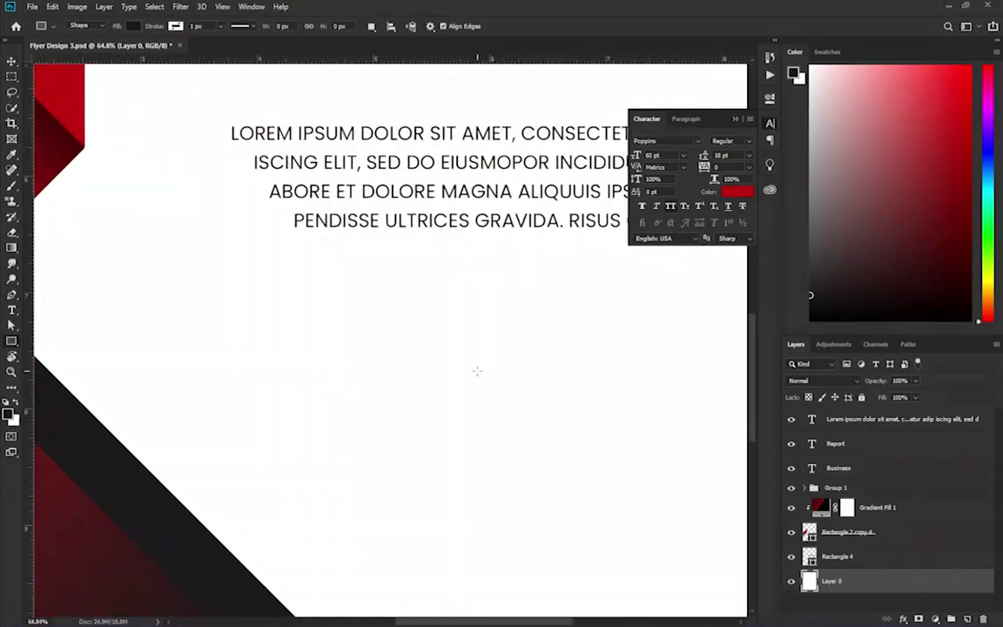
Step: Draw a small black 49 px square below the body text and start rotating it
left_click_drag(477, 371, 494, 385)
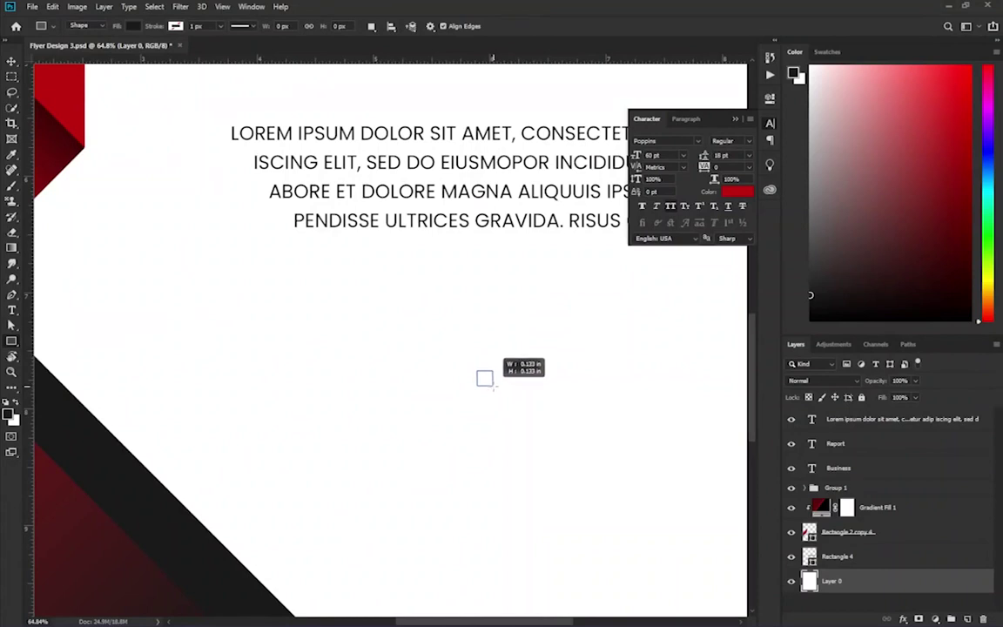
left_click_drag(494, 386, 493, 386)
scroll(484, 383, "up", 4)
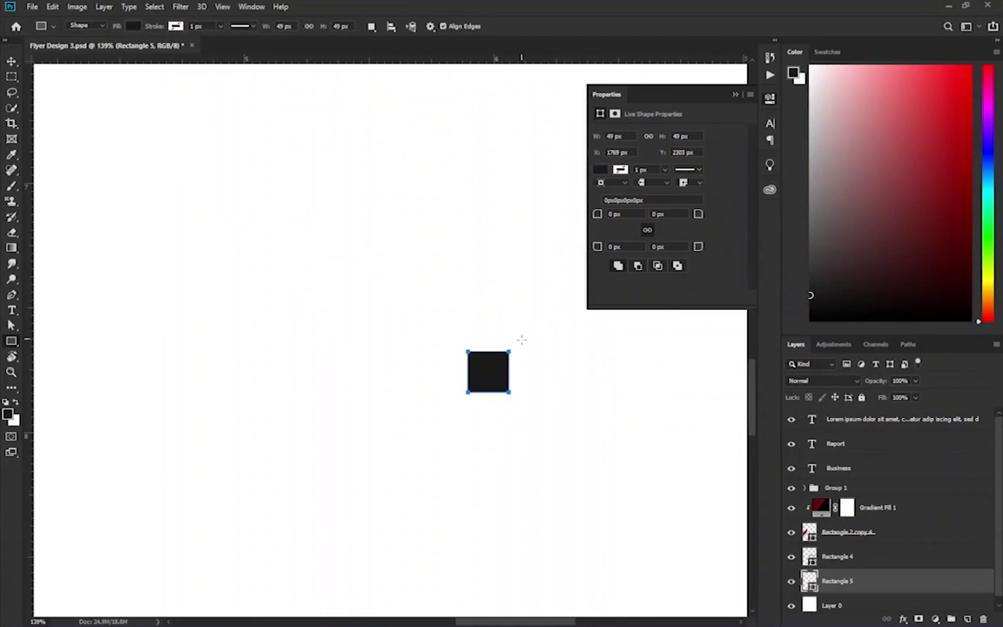
key("ctrl+t")
left_click_drag(520, 349, 517, 371)
Step: Rotate the square 45° into a diamond, nudge it up-right, and accept the path conversion
double_click(325, 26)
type("45")
key("Return")
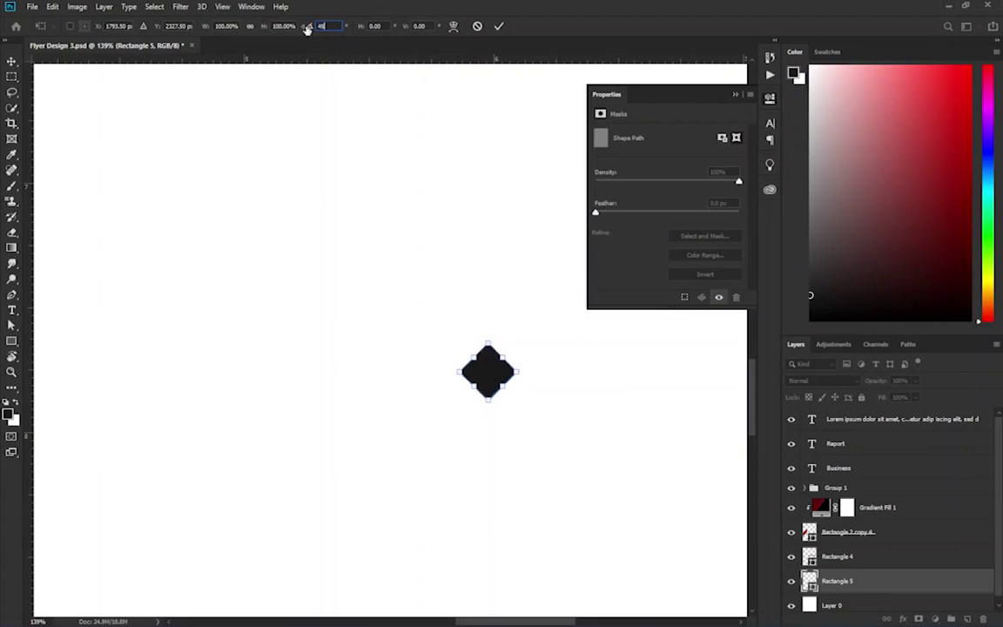
mouse_move(488, 370)
left_mouse_down()
mouse_move(527, 329)
mouse_move(525, 340)
left_mouse_up()
scroll(527, 331, "up", 5)
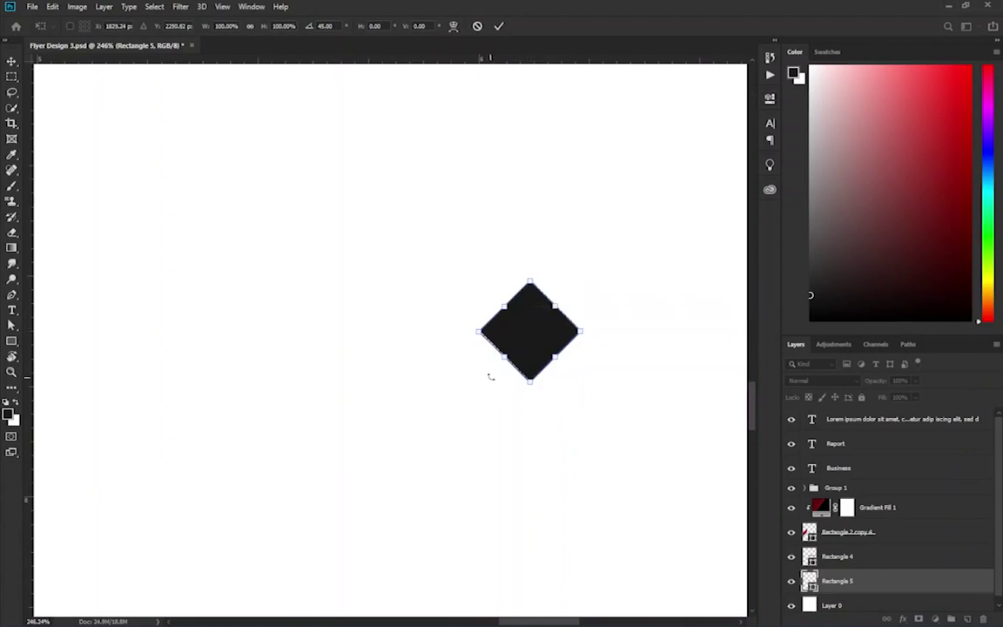
key("Return")
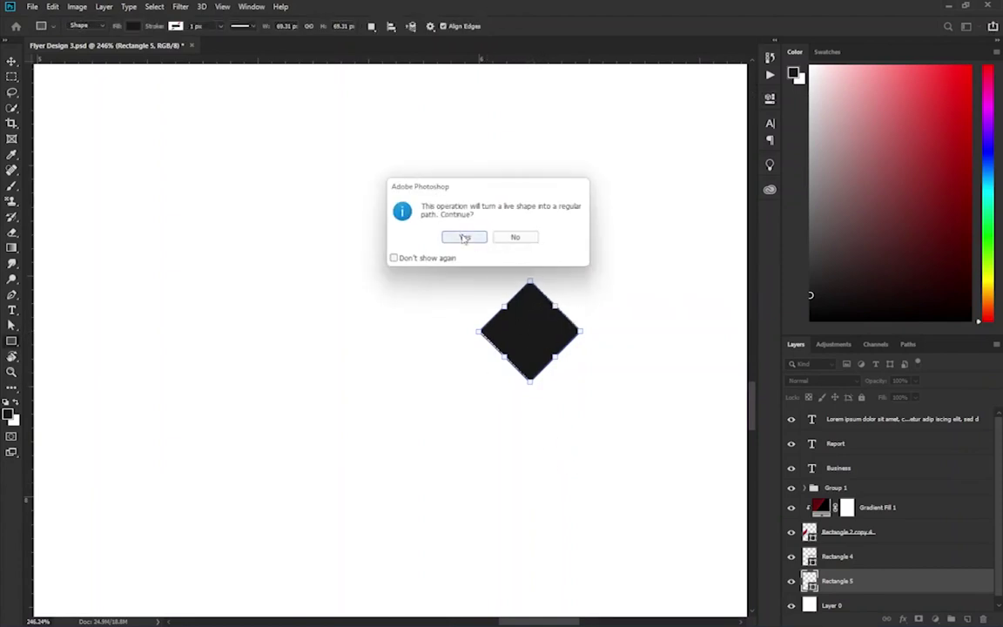
left_click(465, 237)
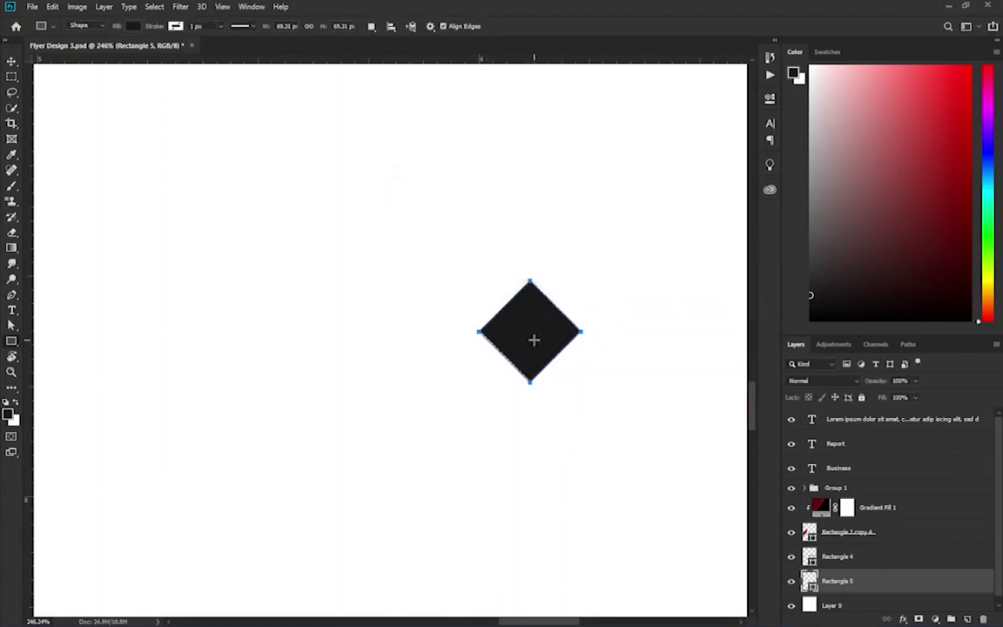
Step: Drag a test copy of the diamond, then undo back to the unrotated square
left_click(12, 63)
left_click_drag(514, 336, 453, 355)
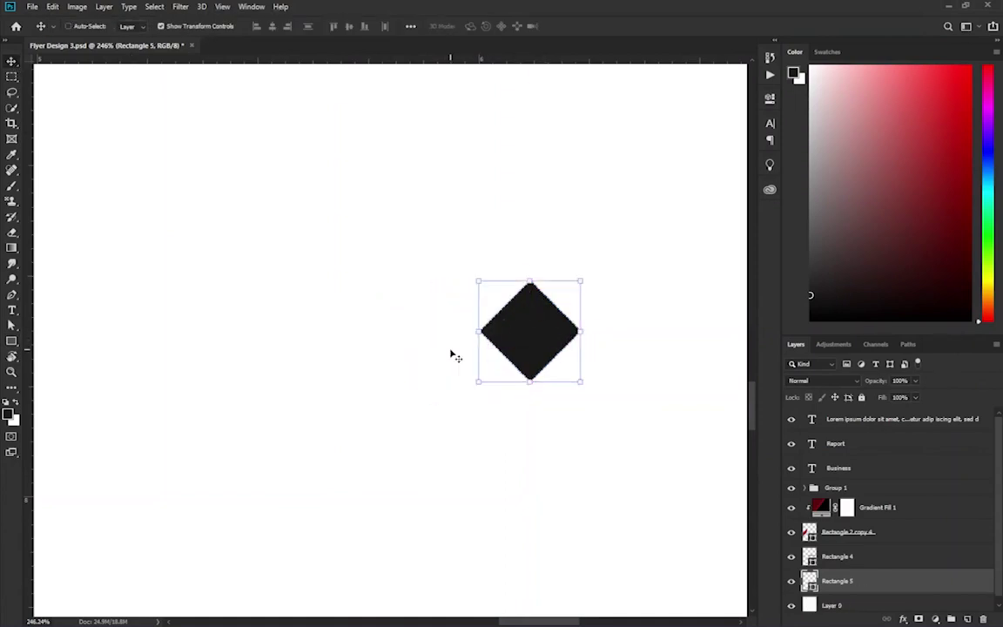
key("ctrl+z")
key("ctrl+z")
key("ctrl+z")
key("ctrl+z")
key("ctrl+z")
key("ctrl+shift+z")
key("ctrl+shift+z")
key("ctrl+shift+z")
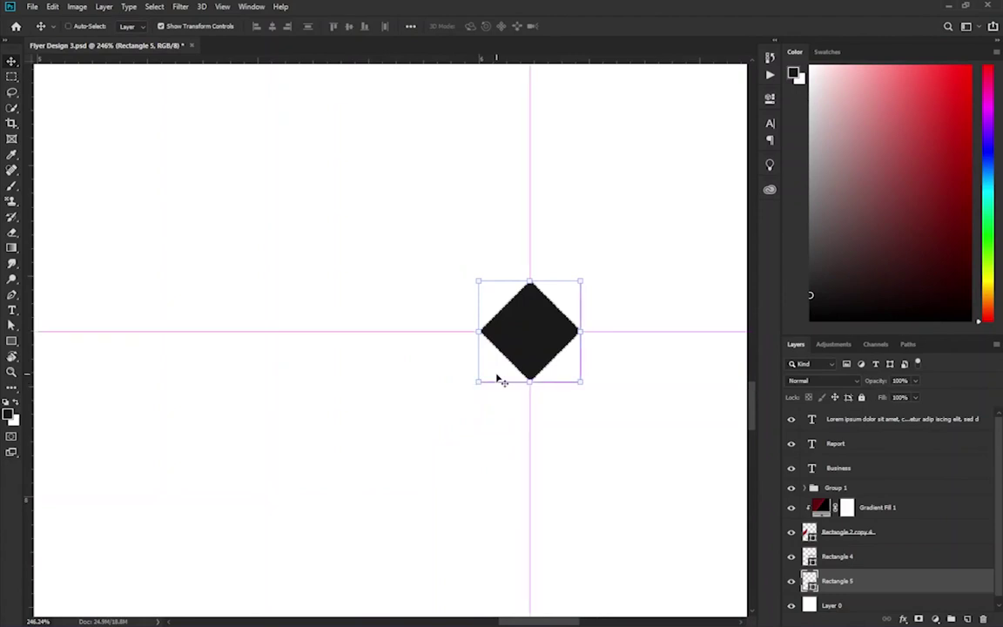
key("ctrl+z")
right_click(466, 383)
key("Escape")
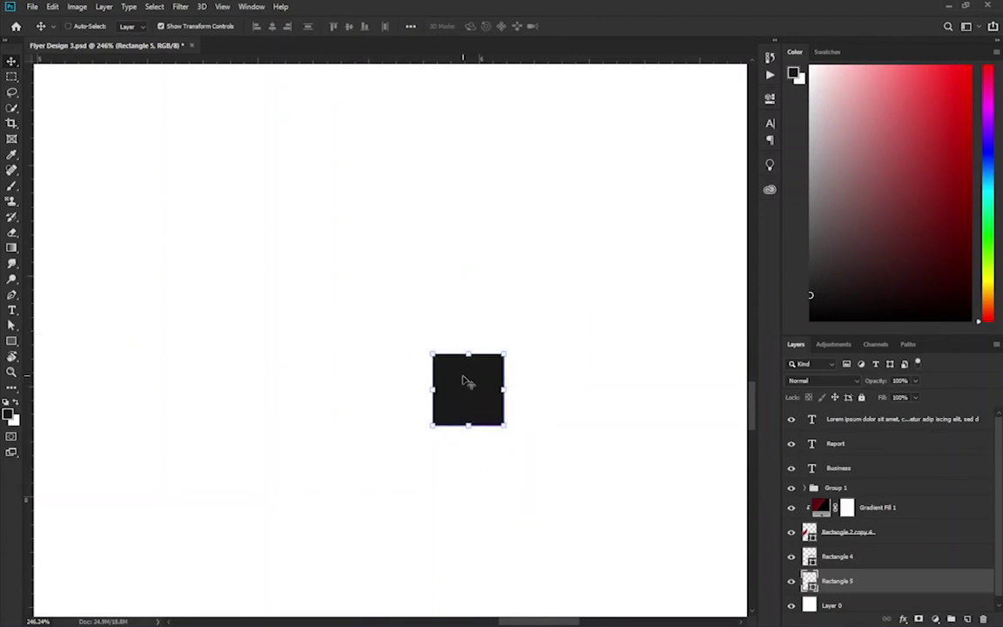
Step: Rotate the square to 45° again and drag a copy up and to the right
key("ctrl+t")
type("45")
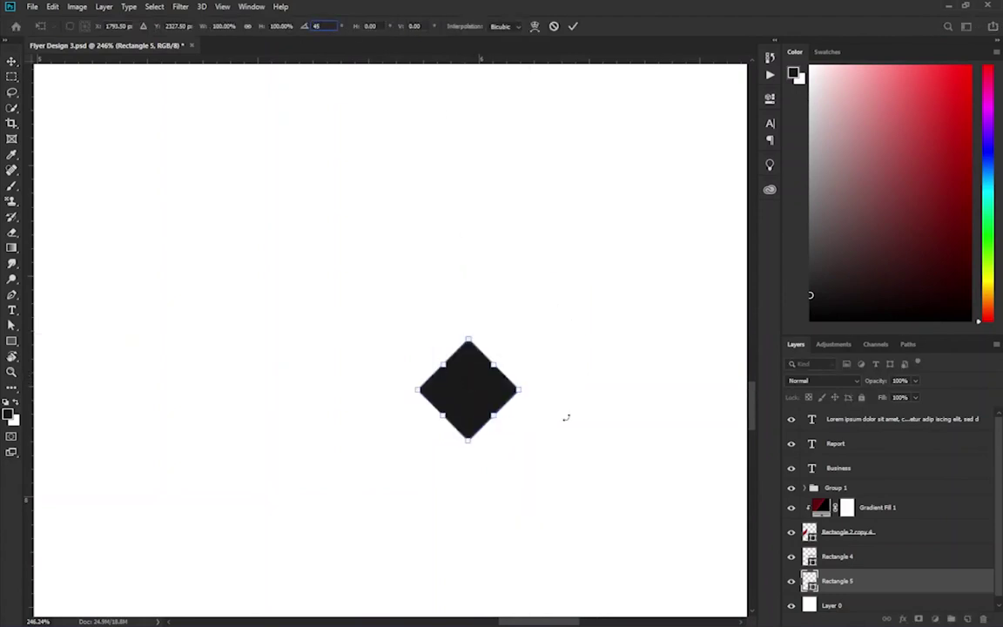
key("Return")
mouse_move(475, 399)
left_mouse_down()
mouse_move(489, 366)
mouse_move(526, 338)
left_mouse_up()
Step: Undo the extra copy and arrange square duplicates into a four-square cluster
key("ctrl+z")
key("ctrl+z")
mouse_move(470, 394)
left_mouse_down()
mouse_move(546, 394)
mouse_move(474, 312)
left_mouse_up()
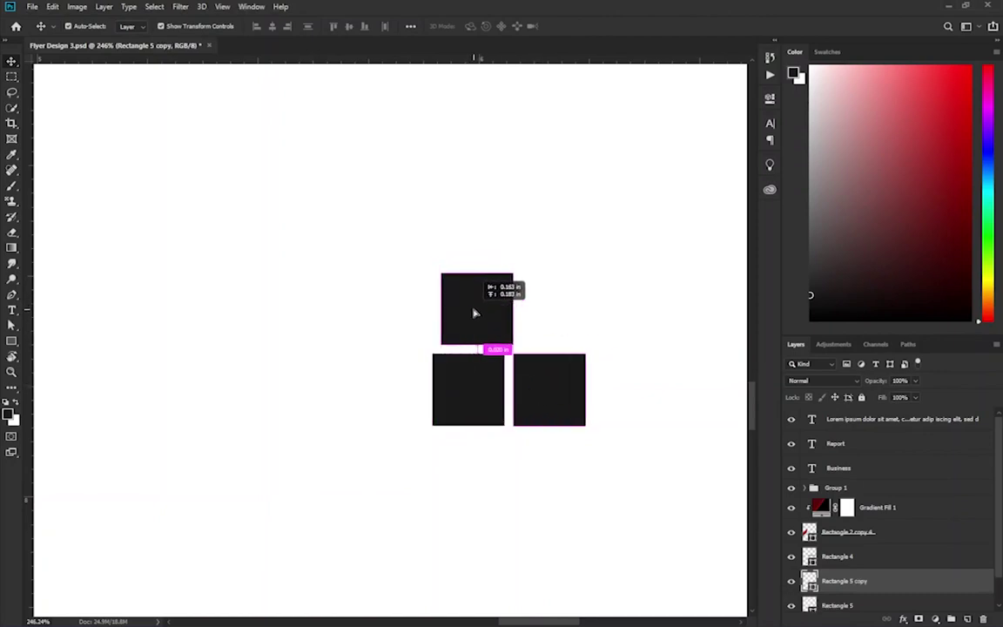
left_click_drag(475, 311, 476, 287)
left_click_drag(476, 287, 555, 319)
scroll(417, 469, "down", 2, "alt")
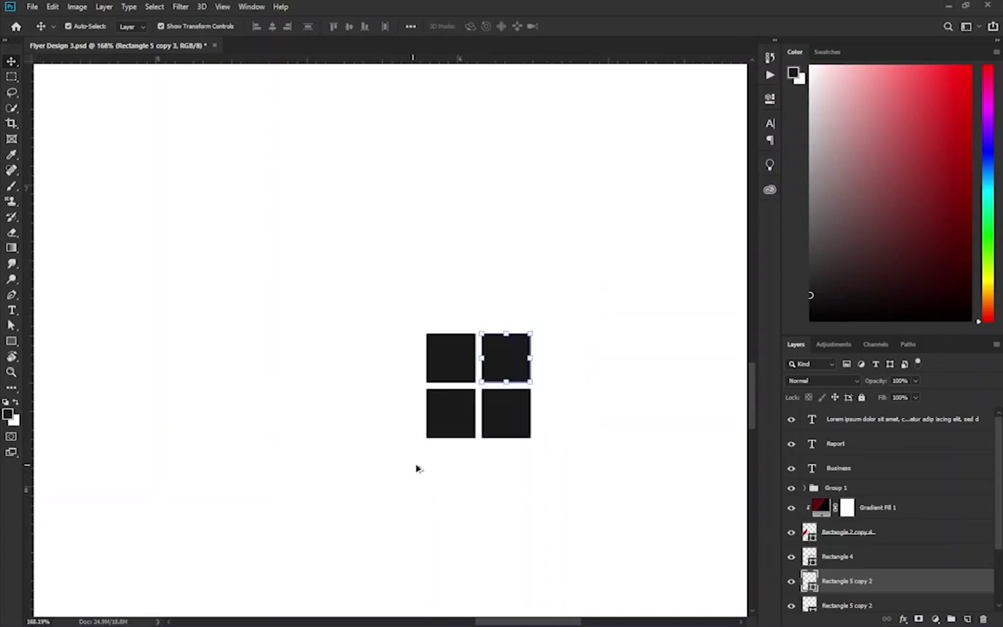
left_click(611, 459)
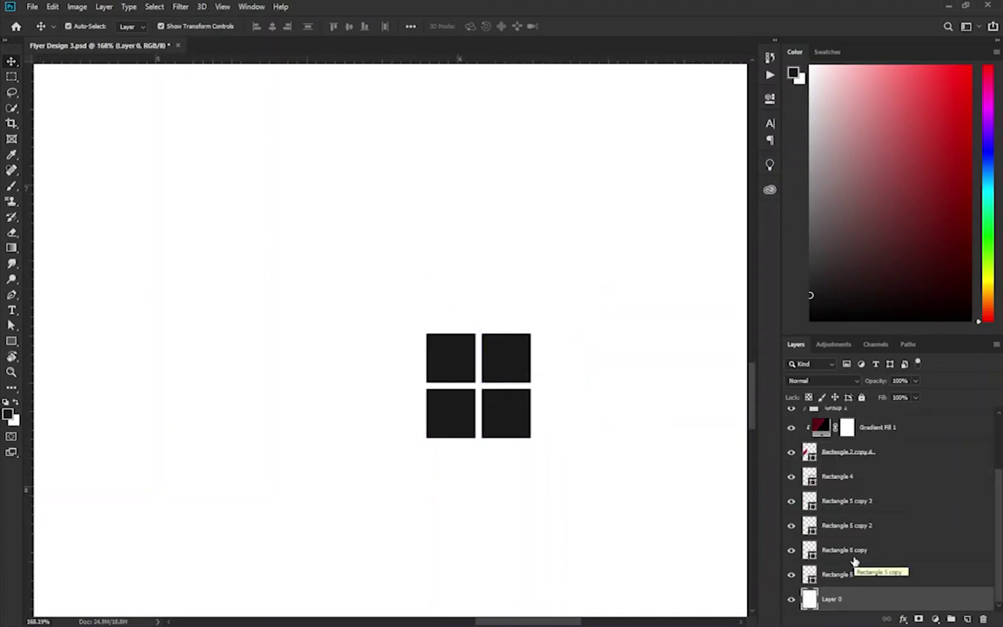
scroll(889, 520, "up", 3)
scroll(879, 526, "down", 3)
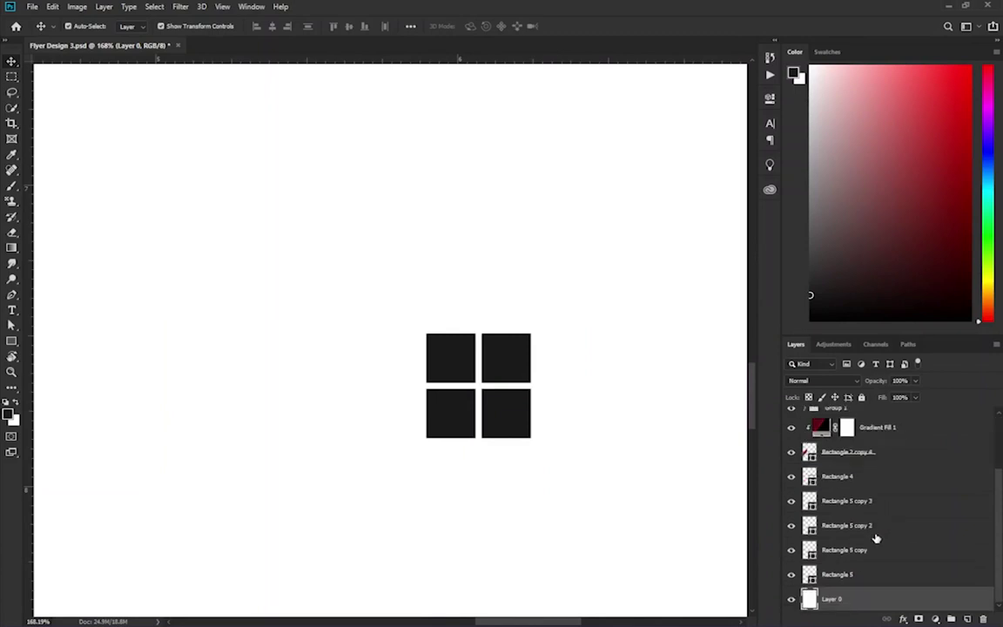
Step: Group the four squares as Group 2, moving Rectangle 5 into the group
left_click(837, 575)
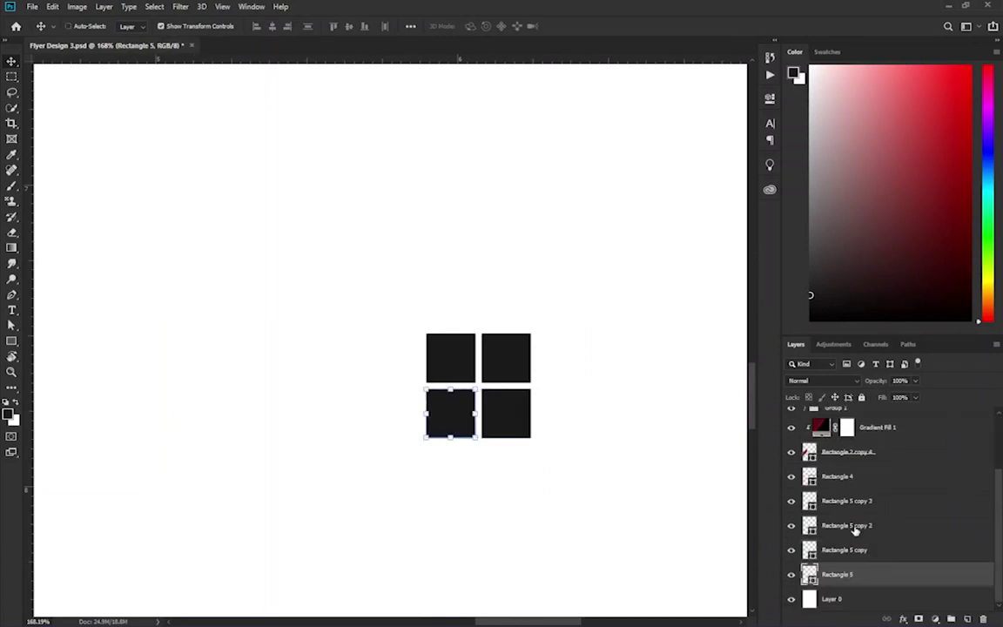
left_click(846, 525, "ctrl")
left_click(855, 558, "ctrl")
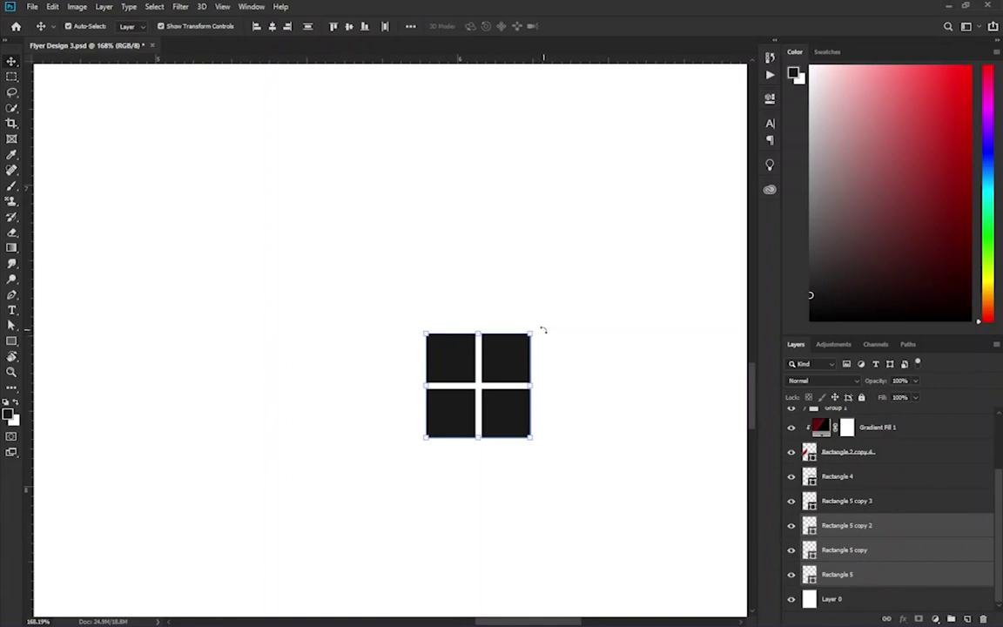
left_click_drag(543, 331, 537, 363)
key("ctrl+z")
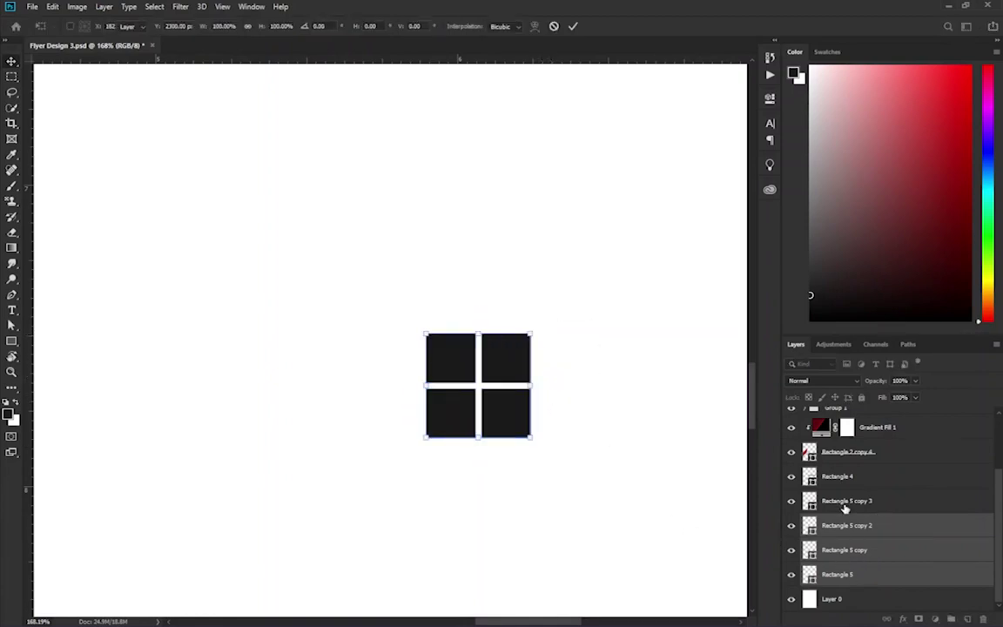
left_click(845, 503, "ctrl")
key("ctrl+g")
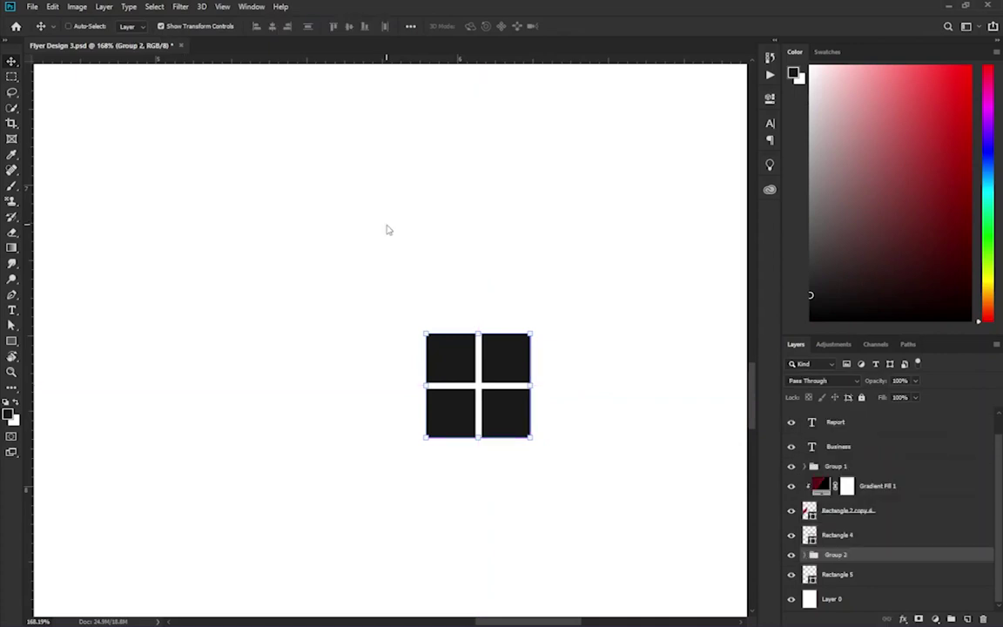
key("ctrl+t")
left_click(319, 26)
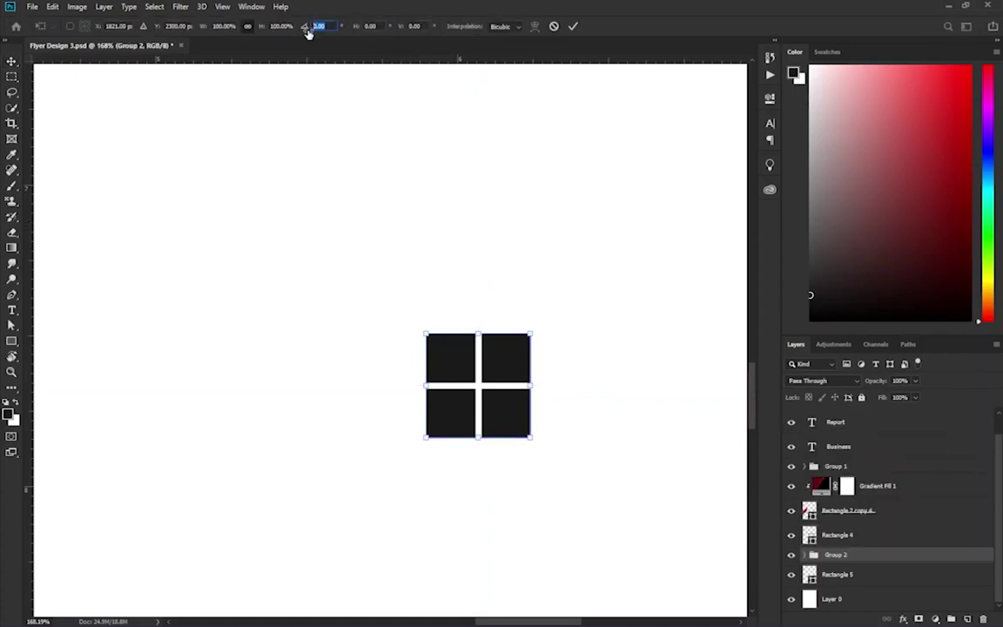
type("45")
key("Return")
key("Return")
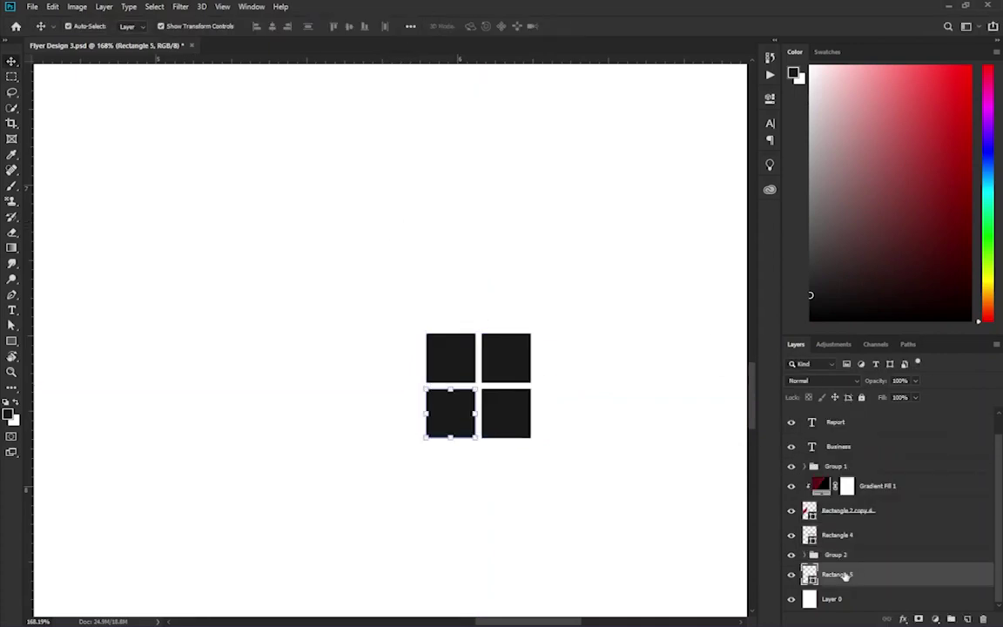
left_click_drag(844, 574, 842, 555)
Step: Rotate Group 2 by 45° into a diamond emblem below the body text
key("ctrl+t")
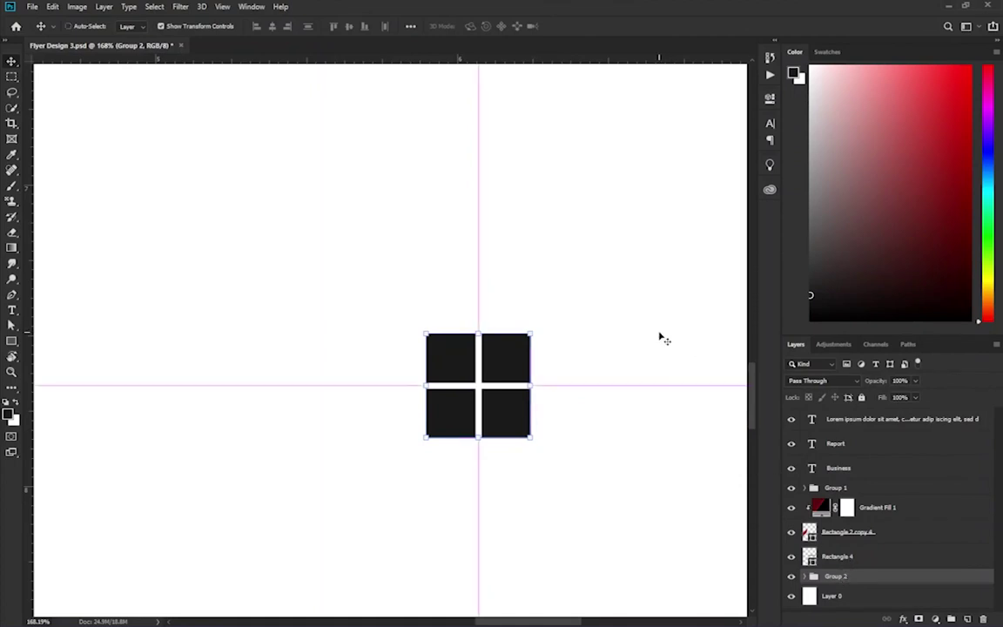
type("45")
key("Return")
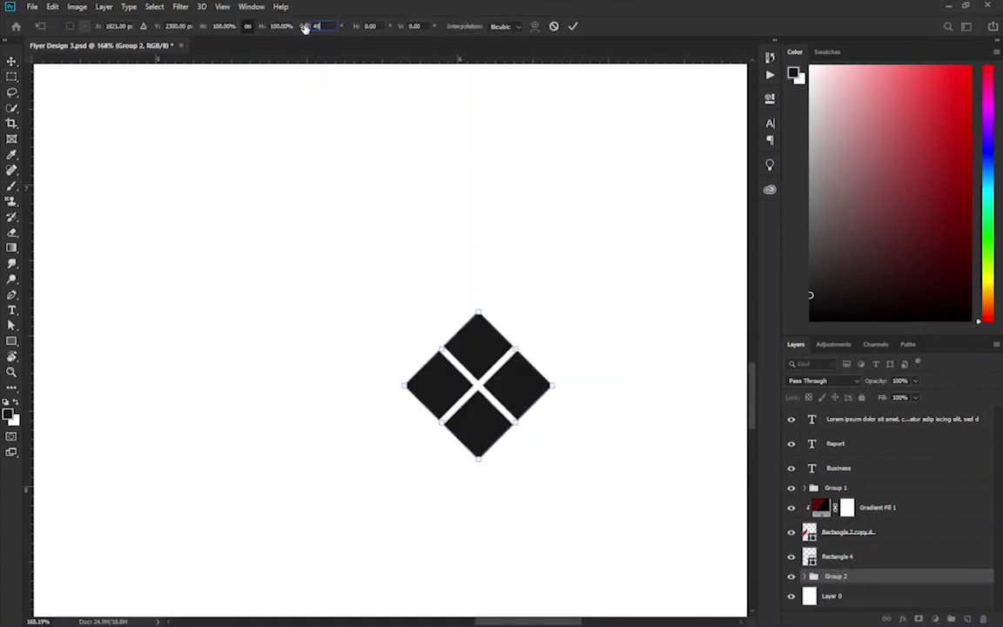
scroll(537, 392, "down", 3)
scroll(537, 392, "down", 2)
key("Return")
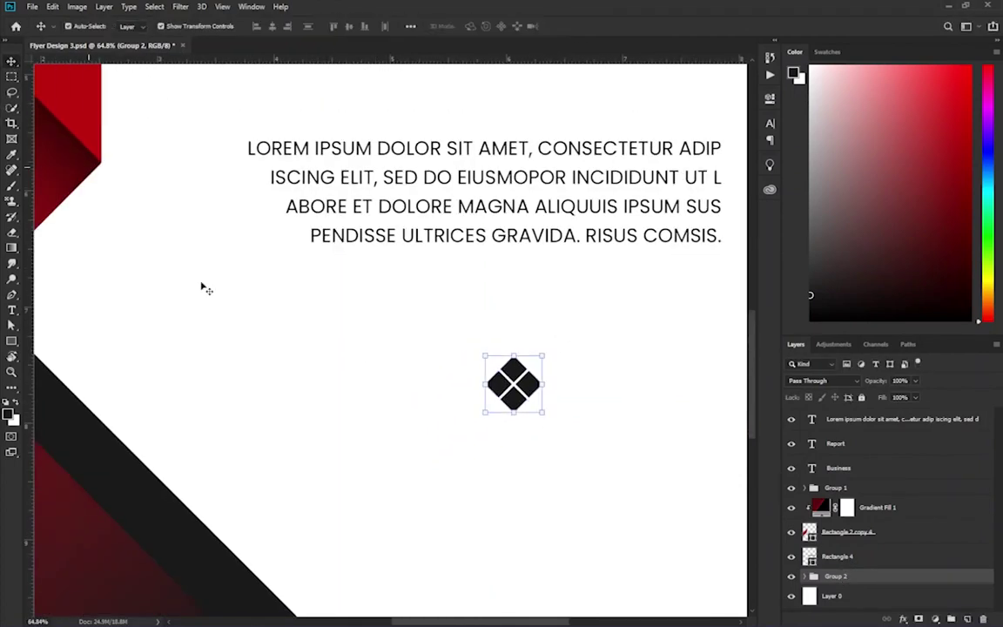
scroll(574, 405, "down", 3)
left_click(552, 392)
left_click(575, 427)
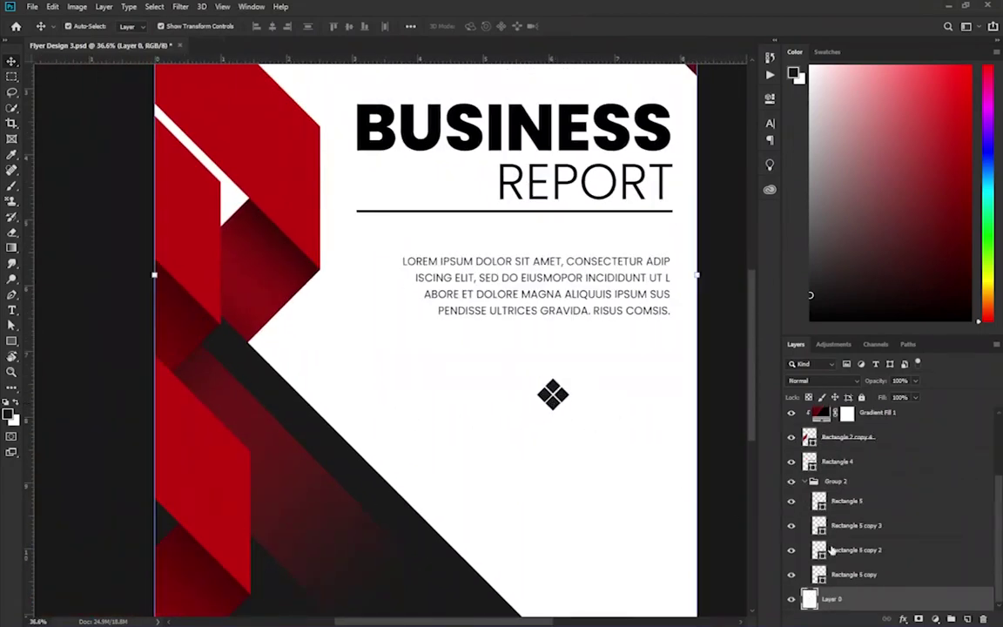
left_click(848, 461)
left_click(801, 483)
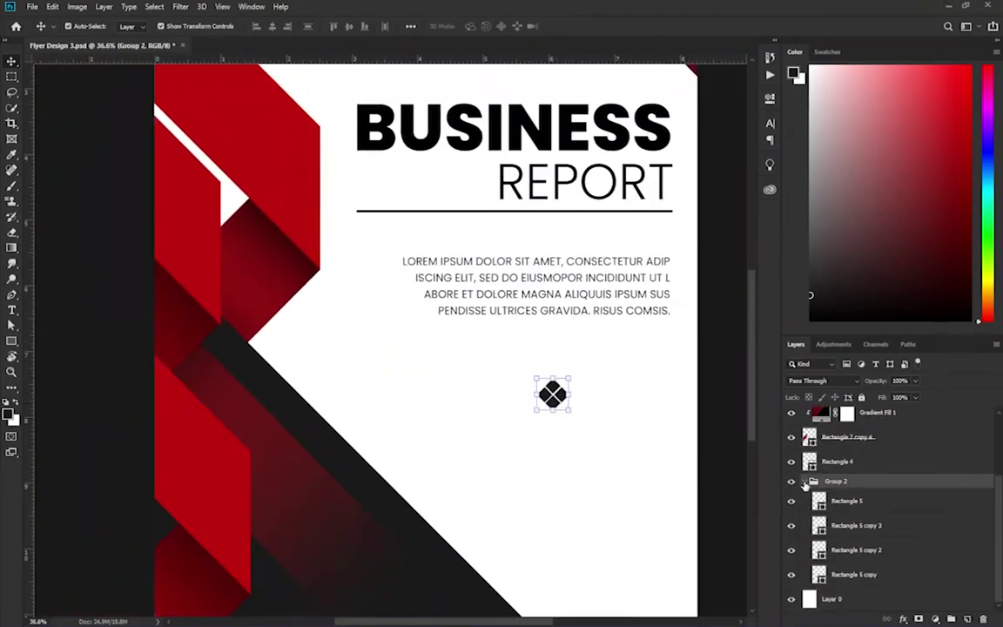
left_click(805, 482)
scroll(516, 420, "up", 2)
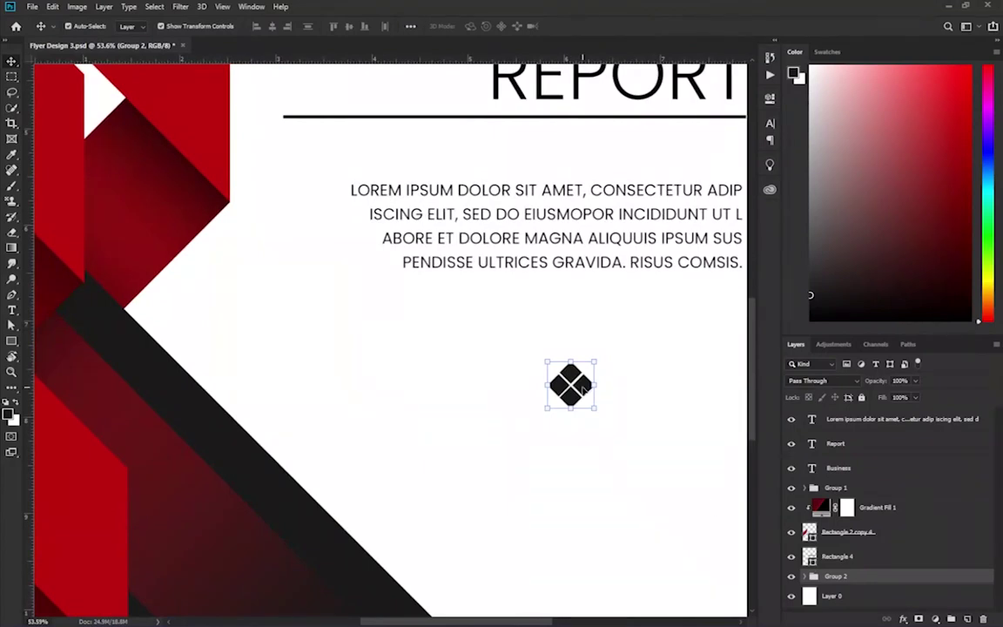
left_click(582, 389)
scroll(761, 503, "down", 2)
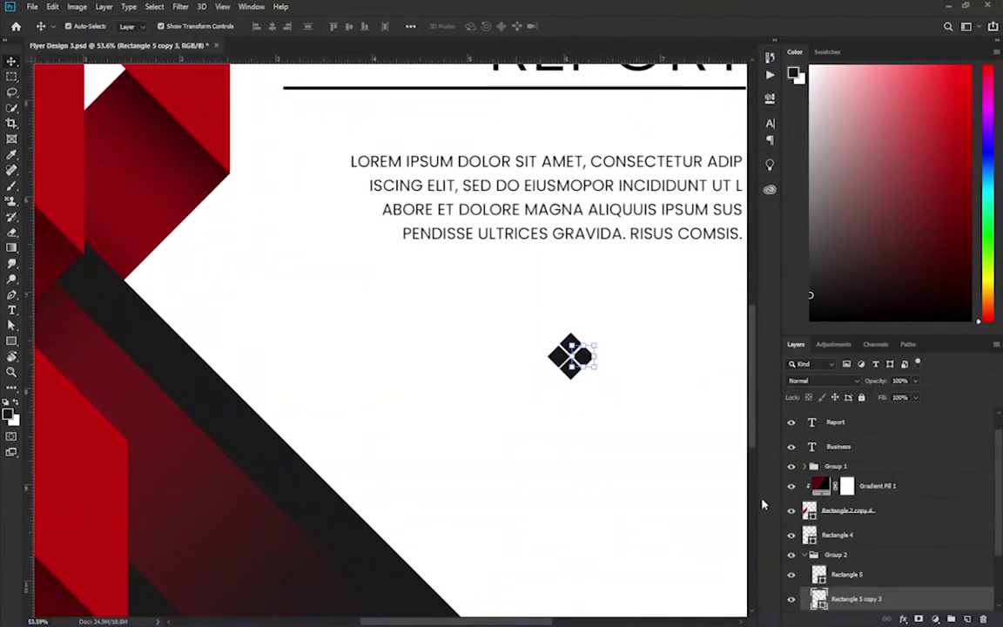
left_click(849, 554)
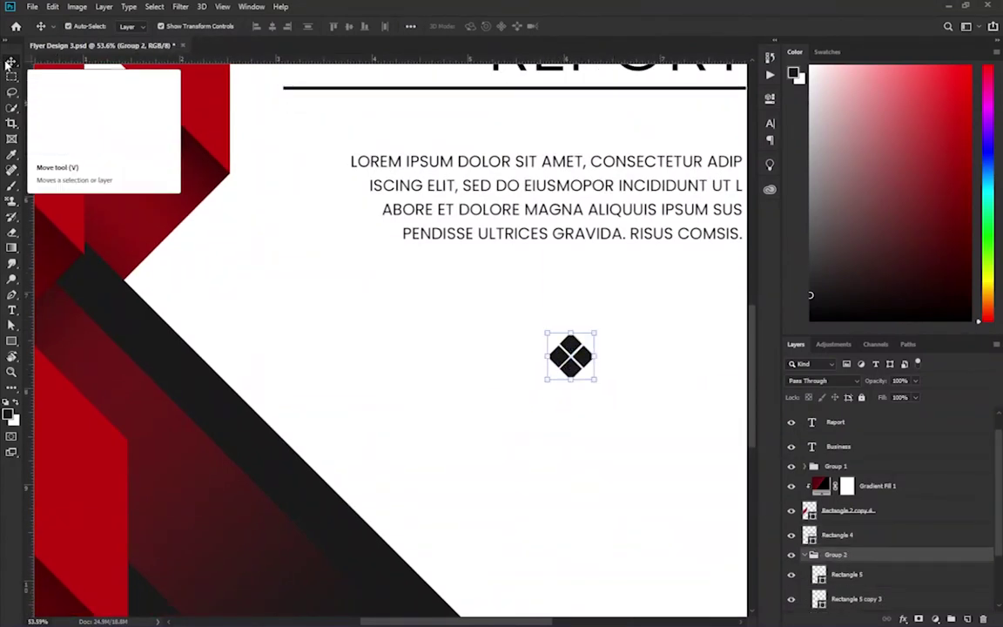
scroll(576, 363, "up", 3)
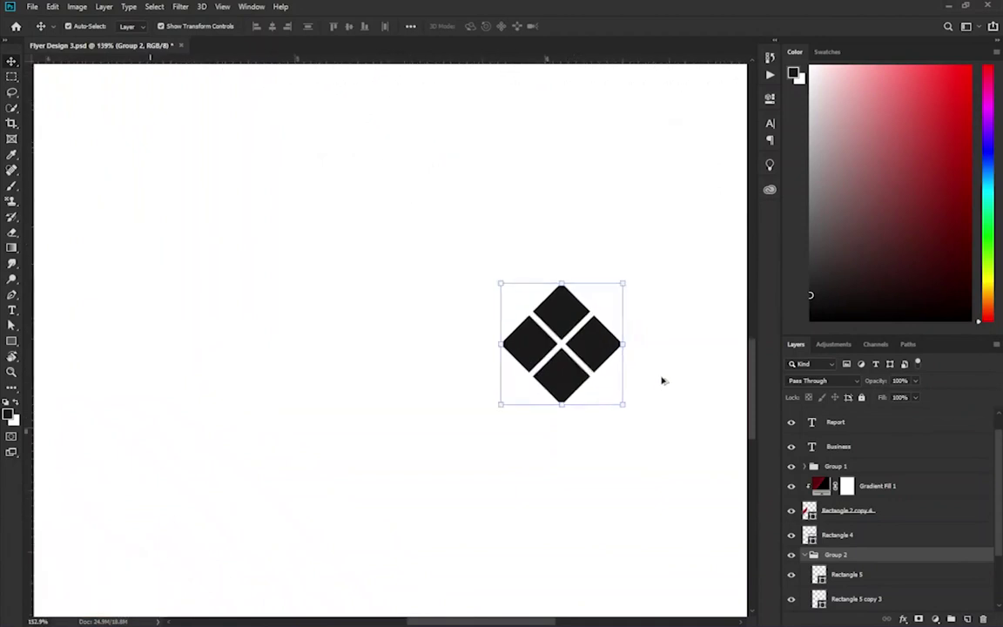
left_click(808, 555)
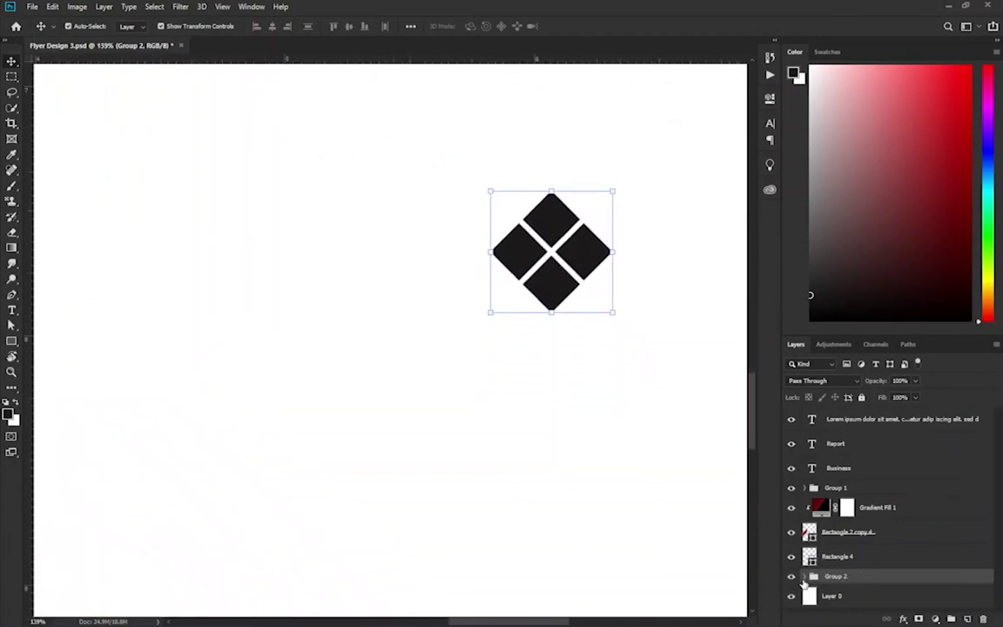
left_click(804, 576)
left_click(846, 500)
left_click(862, 550, "shift")
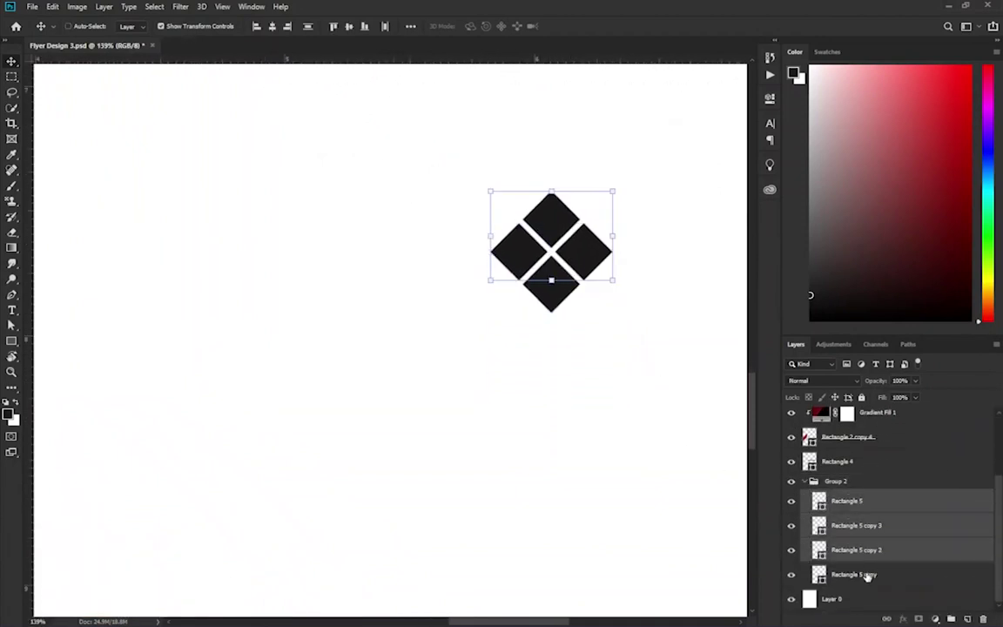
left_click(867, 573, "shift")
scroll(685, 462, "down", 2)
scroll(687, 470, "down", 2)
left_click(821, 509)
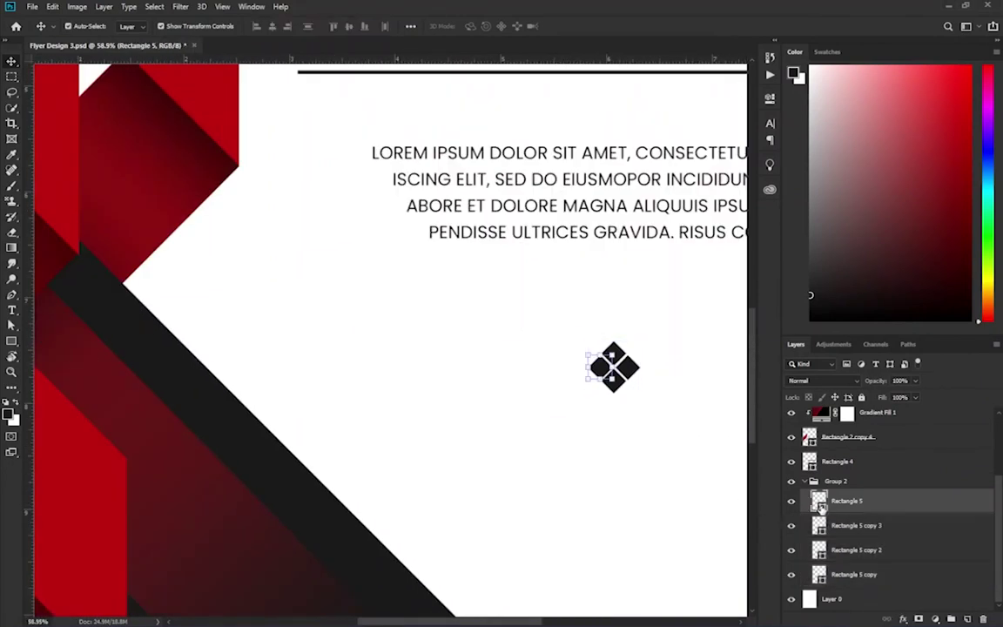
left_click(862, 574, "shift")
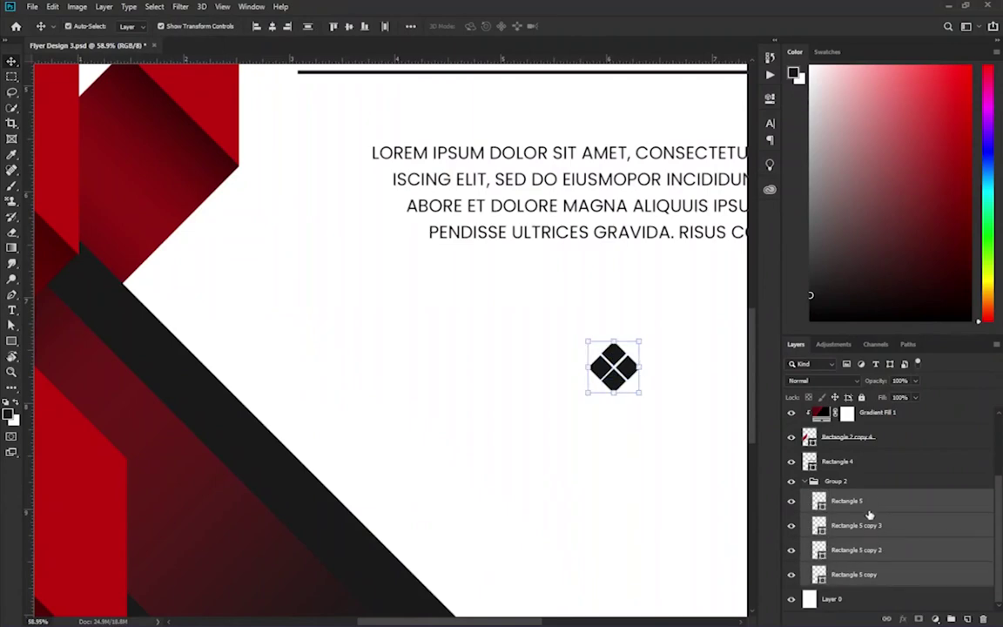
left_click(682, 443)
scroll(616, 386, "up", 3)
scroll(638, 329, "up", 2)
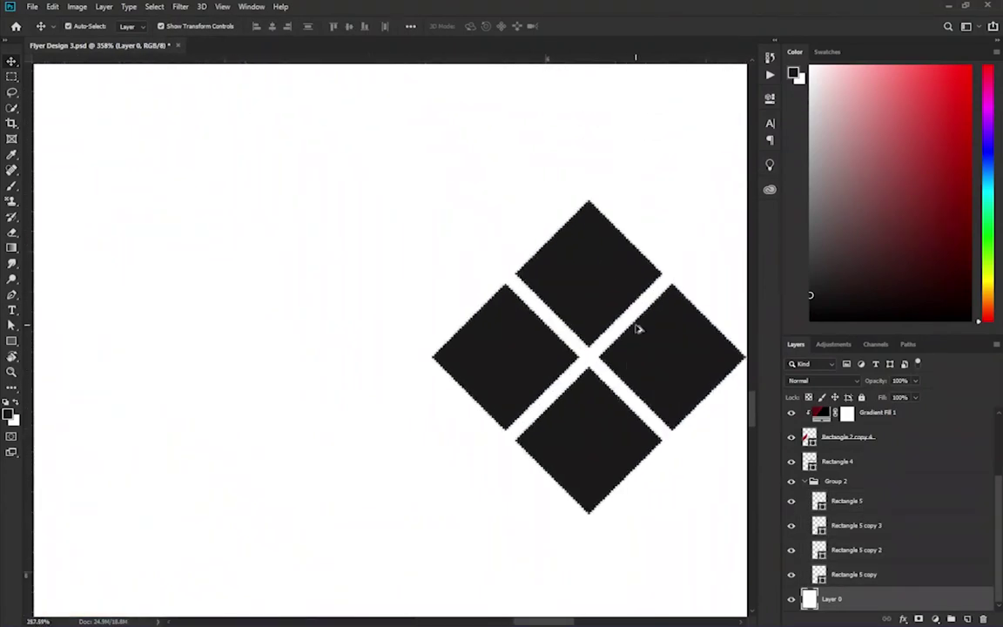
scroll(630, 349, "up", 2)
left_click(579, 453)
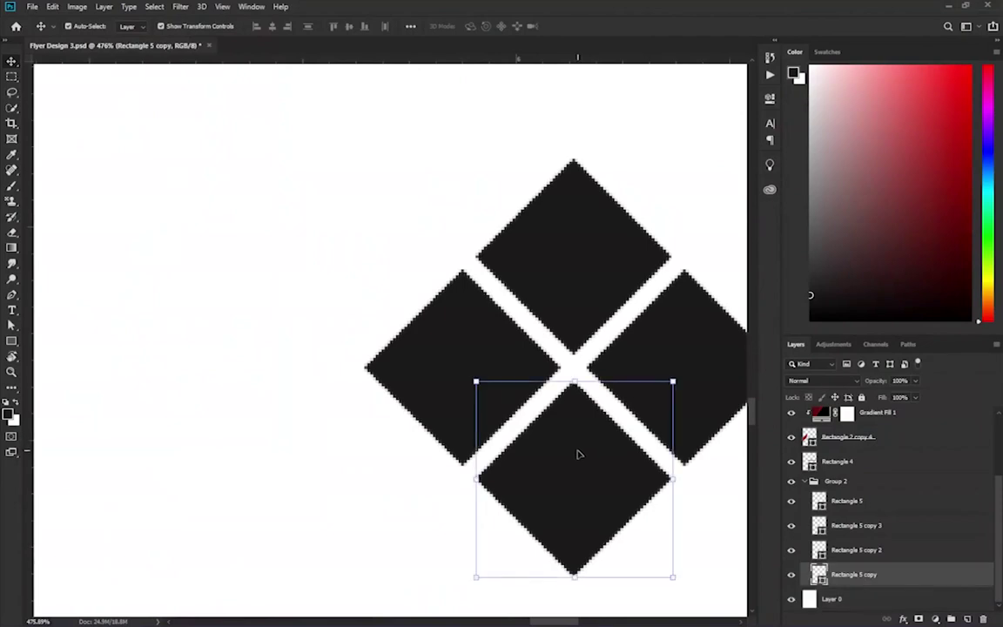
left_click(488, 356)
scroll(381, 318, "down", 2)
scroll(649, 403, "down", 4)
scroll(671, 425, "down", 2)
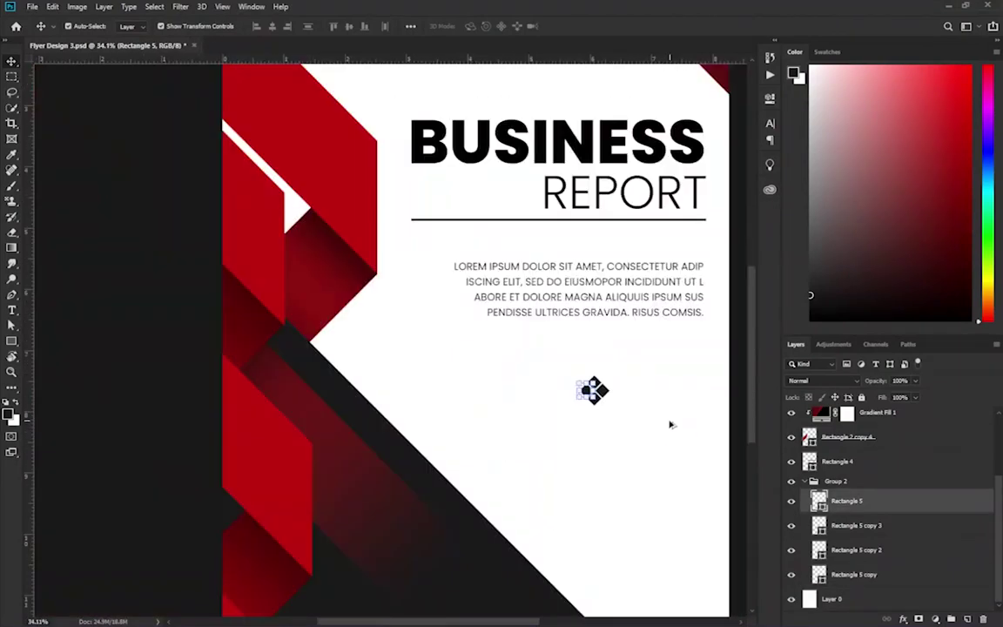
left_click(670, 425)
scroll(657, 436, "down", 2)
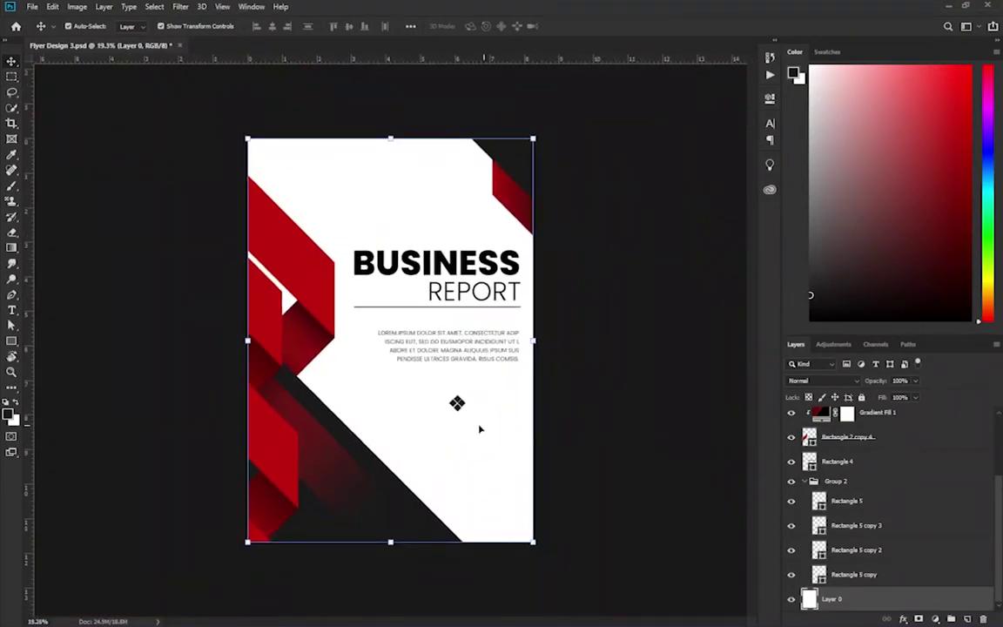
scroll(440, 414, "up", 2)
scroll(374, 459, "up", 2)
scroll(374, 458, "up", 1)
left_click(649, 375)
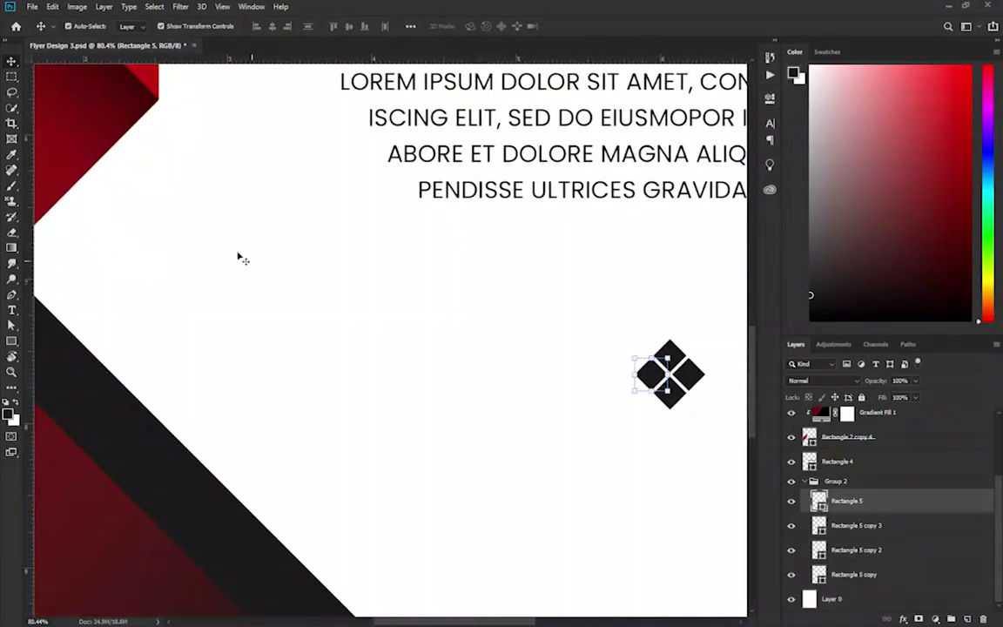
scroll(324, 463, "down", 2)
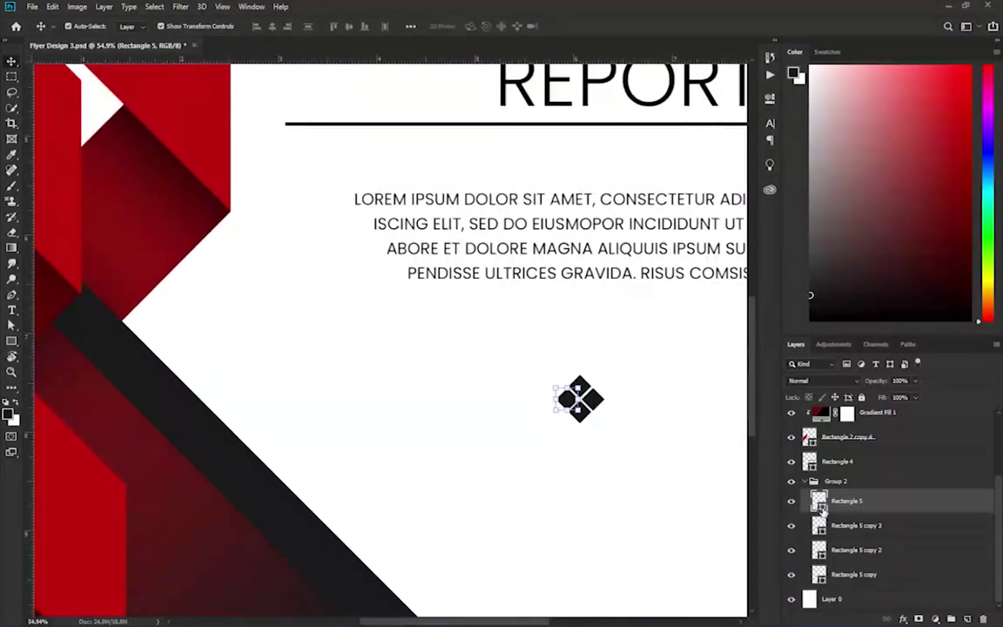
scroll(221, 293, "down", 2)
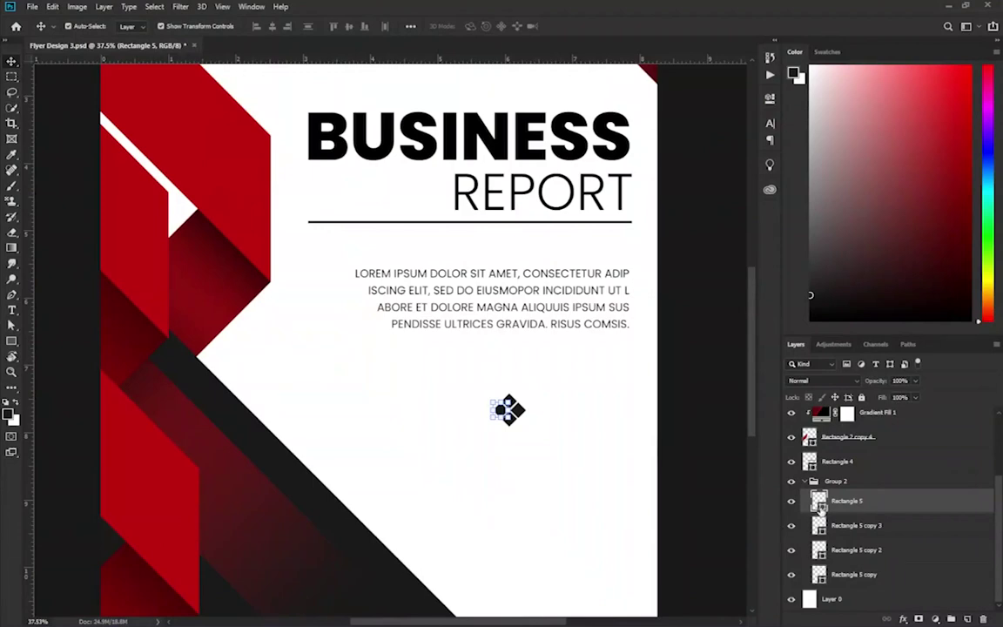
double_click(819, 502)
left_click(250, 140)
Step: Fill the left, right and Rectangle 5 copy 2 squares with ribbon red bf0d0d
left_click(942, 144)
double_click(819, 526)
left_click(247, 128)
left_click(957, 145)
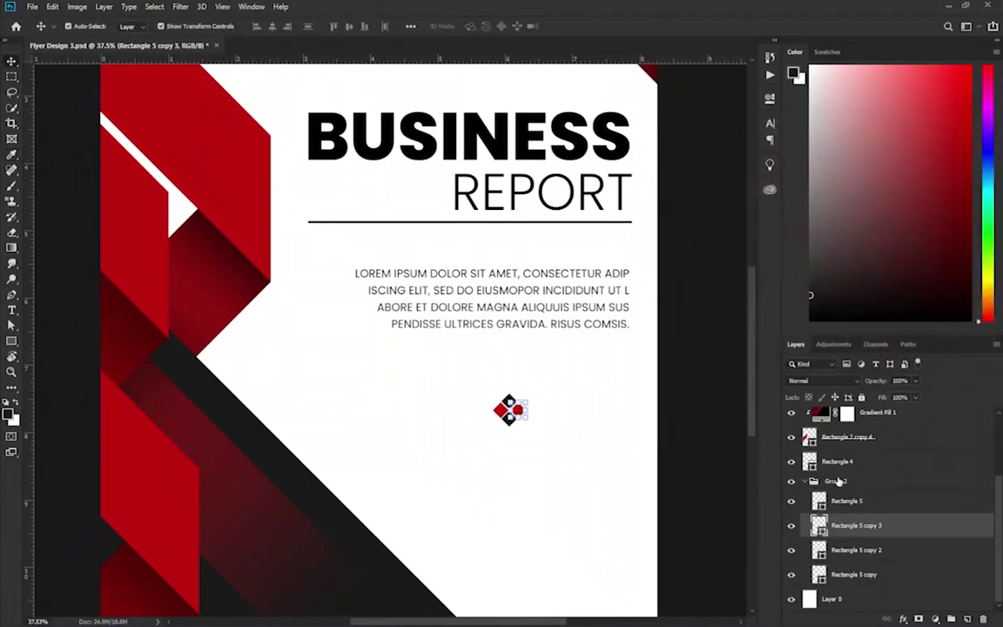
double_click(819, 550)
left_click(171, 141)
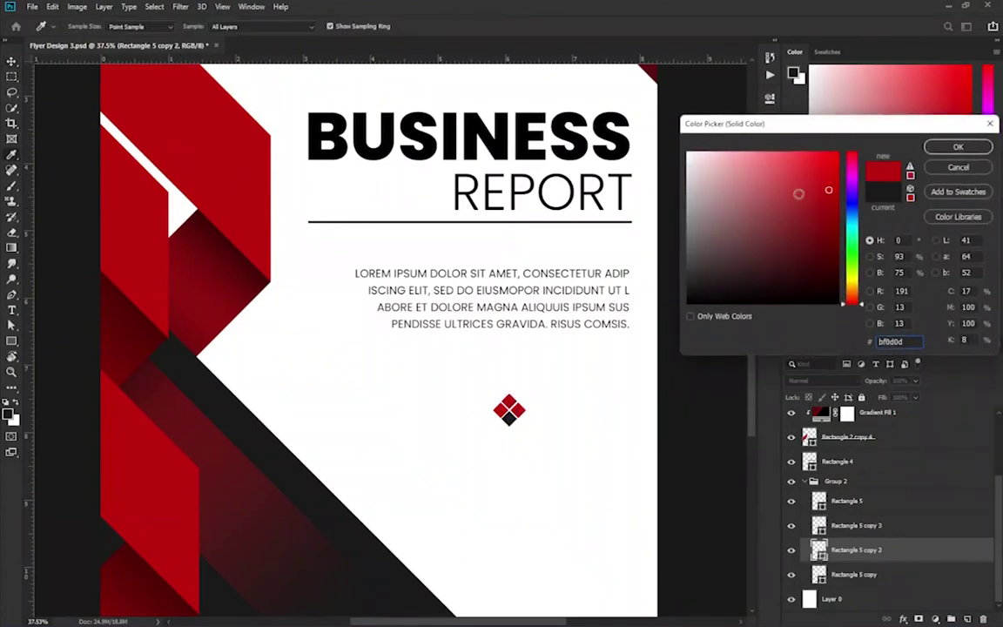
left_click(958, 147)
Step: Fit the whole flyer on screen and select the first icon square layer
key("ctrl+0")
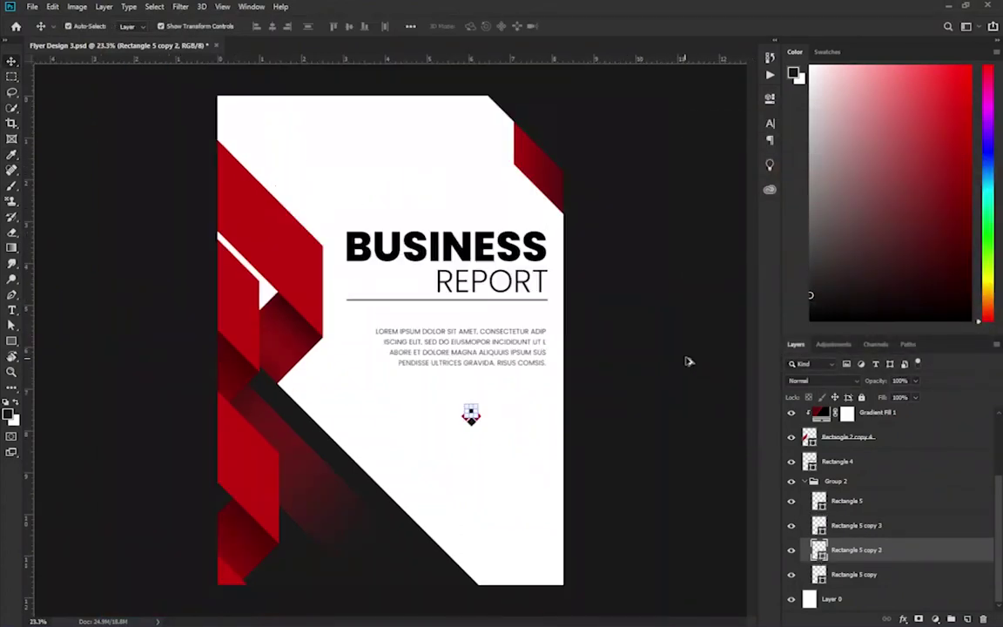
left_click(431, 458)
scroll(622, 428, "down", 2)
scroll(522, 436, "up", 2)
scroll(444, 467, "up", 3)
left_click(849, 503)
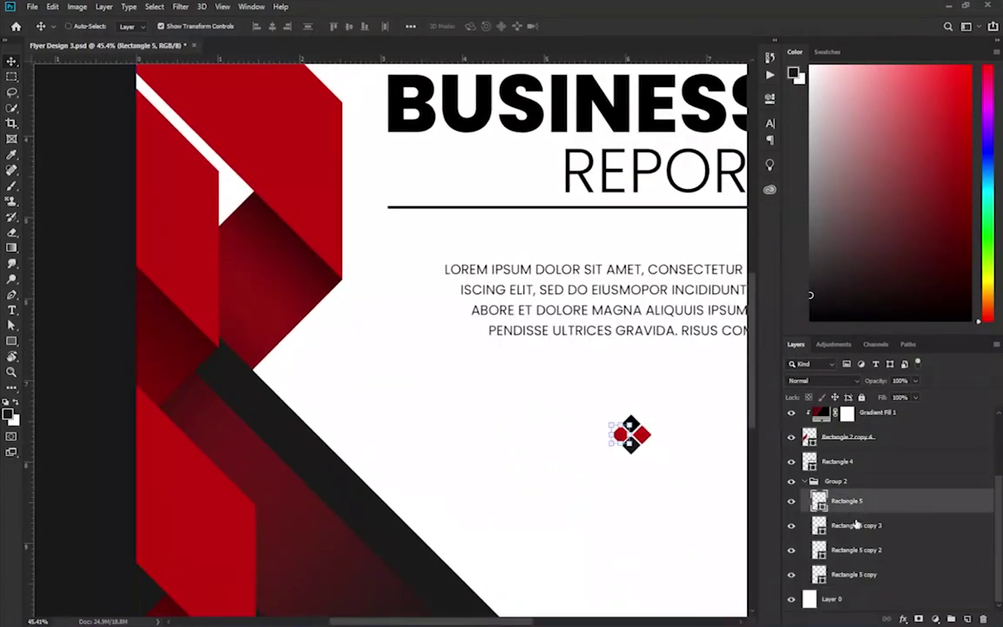
Step: Try merging the four icon squares into one layer, then undo the merge
left_click(857, 575, "shift")
key("ctrl+e")
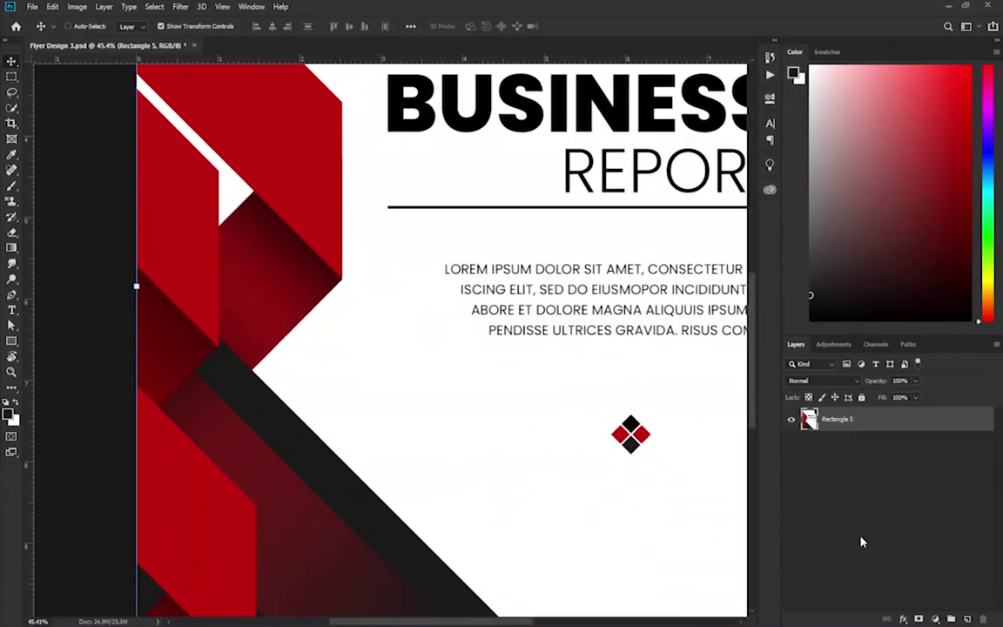
key("ctrl+z")
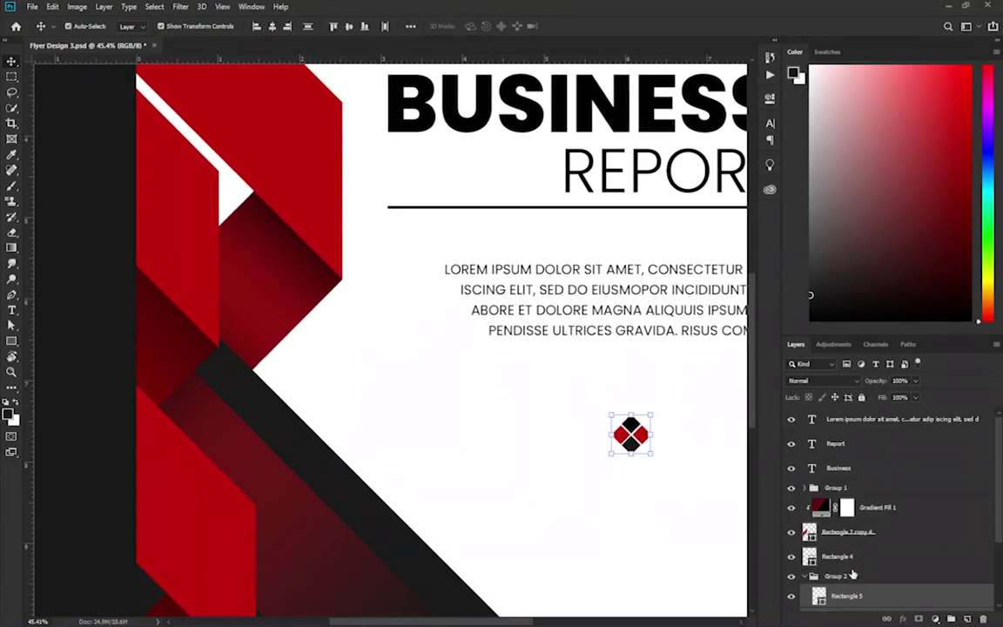
Step: Move Group 2 left so the diamond sits beneath the start of the body paragraph
left_click(837, 480)
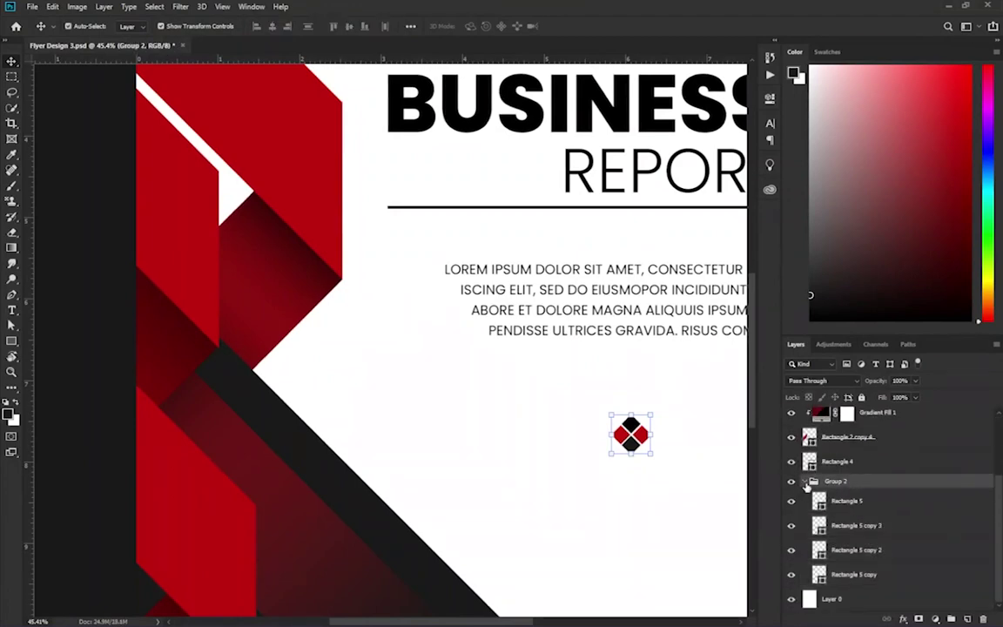
left_click(813, 480)
key("ctrl+t")
mouse_move(643, 438)
left_mouse_down()
mouse_move(465, 434)
mouse_move(475, 413)
left_mouse_up()
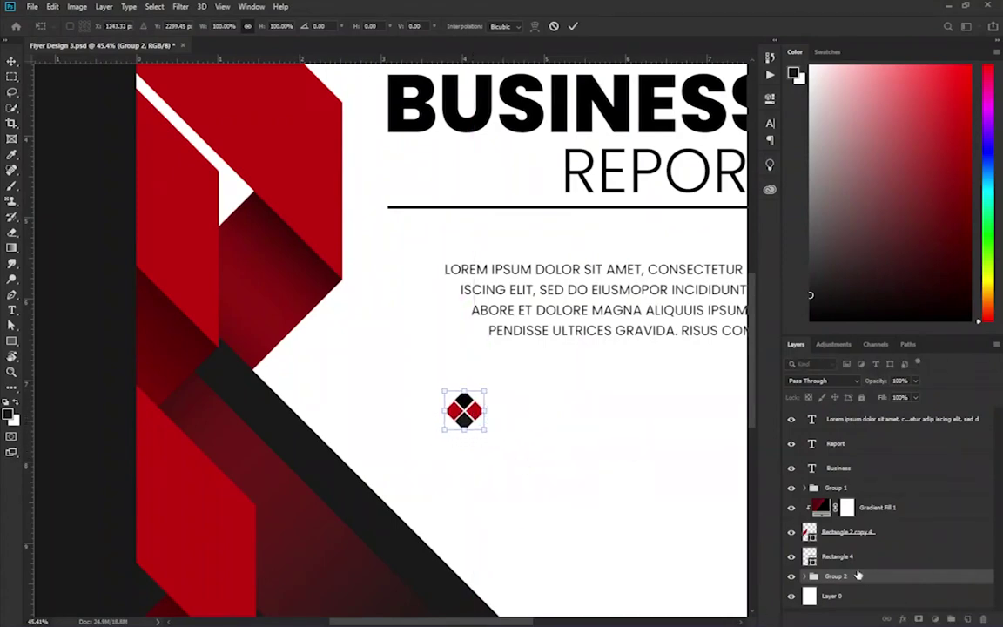
key("Return")
left_click(464, 409)
left_click(813, 557)
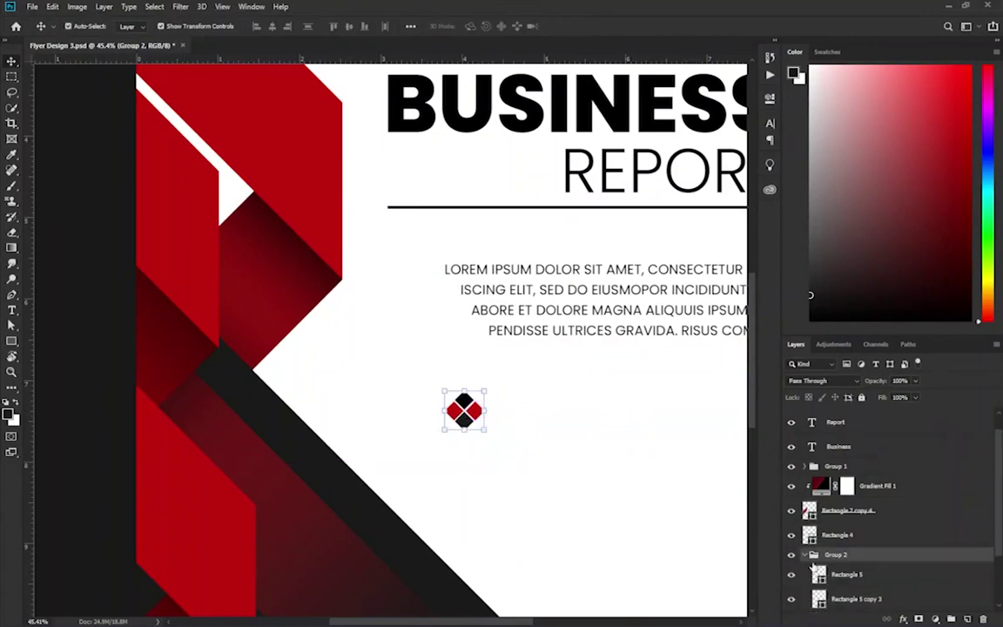
Step: Duplicate the diamond icon group and nudge the copy downward
left_click(804, 555)
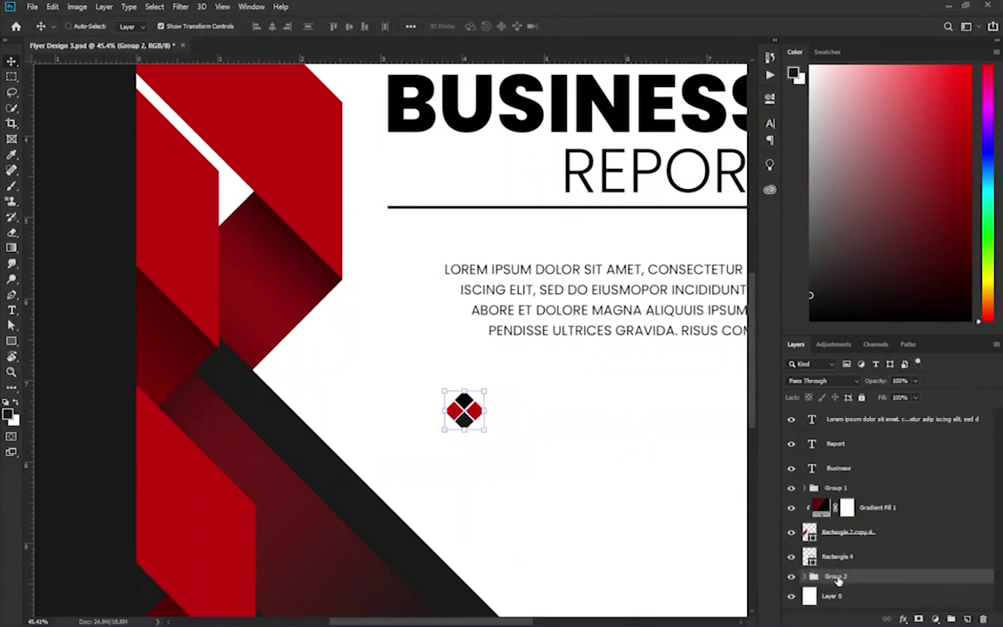
key("ctrl+j")
left_click_drag(470, 413, 477, 413)
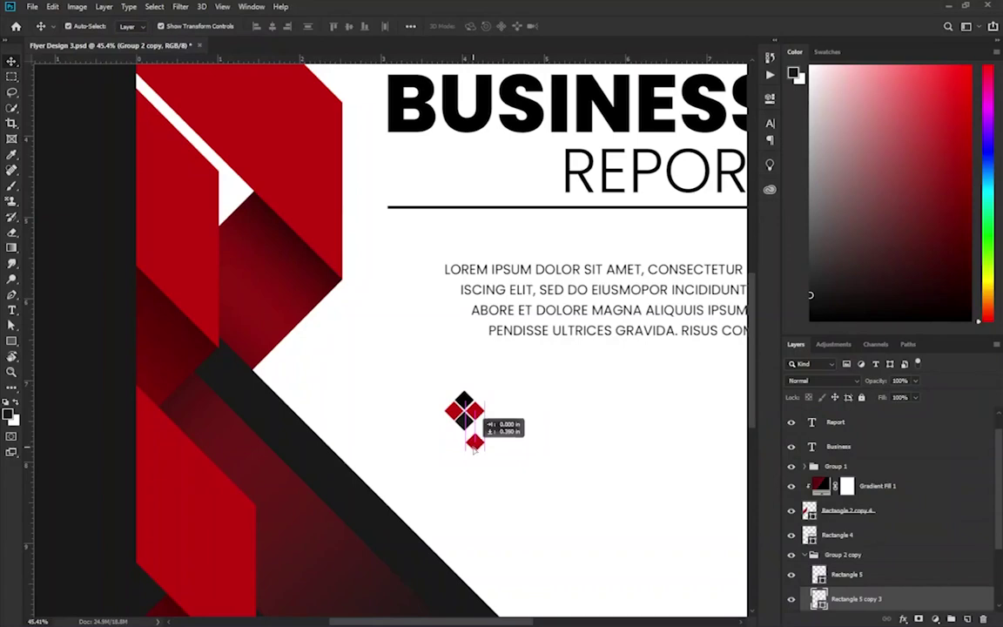
left_click(840, 556)
left_click(804, 555)
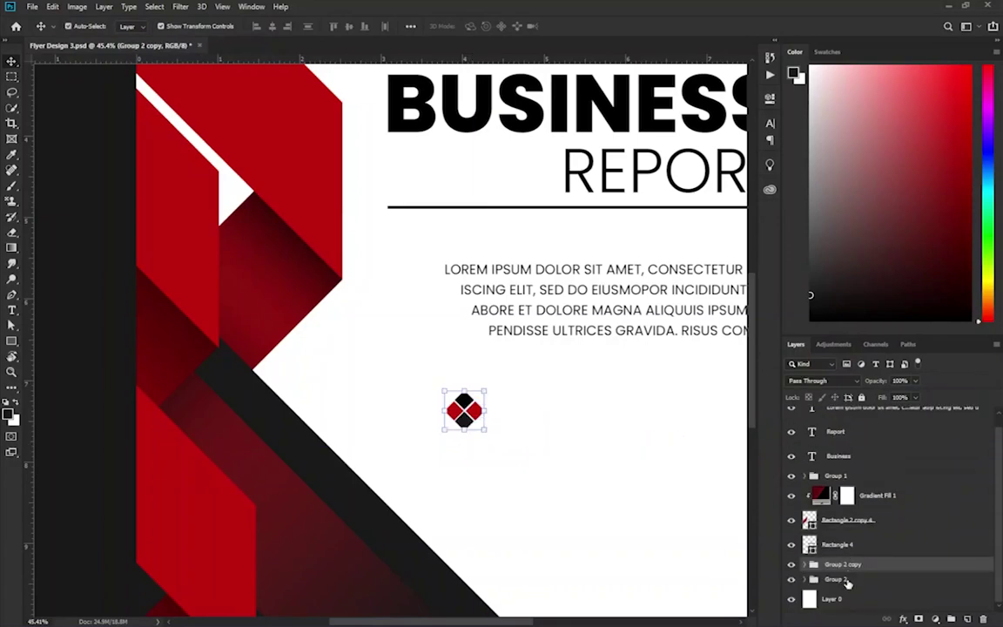
key("shift+Down")
key("shift+Down")
key("shift+Down")
key("shift+Down")
key("shift+Down")
key("shift+Down")
key("shift+Down")
key("shift+Down")
key("shift+Down")
key("shift+Down")
key("shift+Down")
key("shift+Down")
key("shift+Down")
key("shift+Down")
key("shift+Down")
key("shift+Down")
key("shift+Down")
key("shift+Down")
key("shift+Down")
key("shift+Down")
key("shift+Down")
key("shift+Down")
Step: Fit the flyer in view and nudge the top diamond icon group down slightly
left_click(544, 482)
key("ctrl+0")
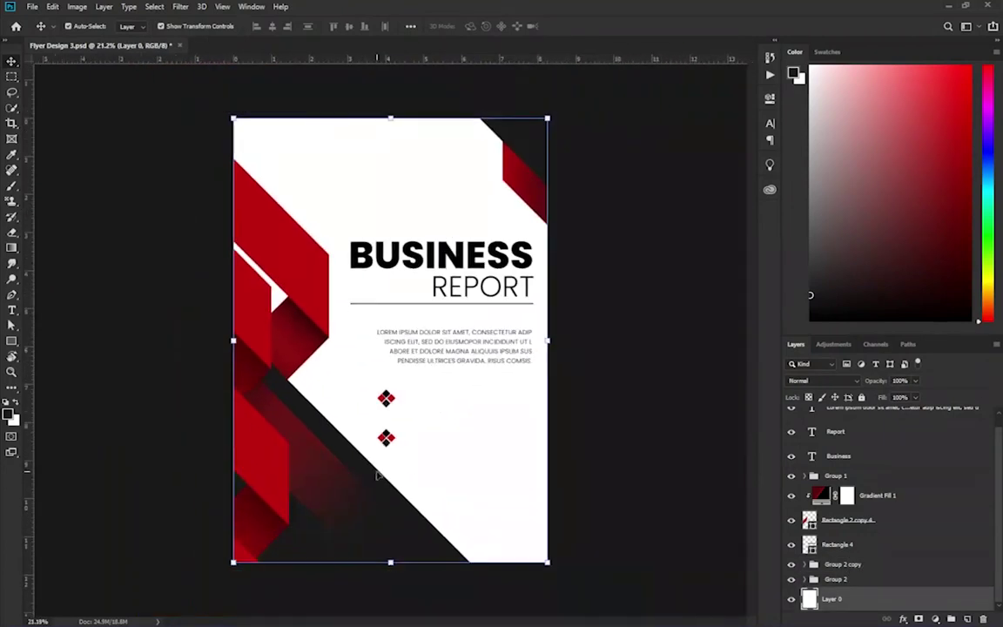
left_click(835, 579)
key("shift+Down")
key("shift+Down")
key("shift+Down")
Step: Draw an empty paragraph text box beside the top diamond
left_click(451, 474)
scroll(313, 399, "up", 2)
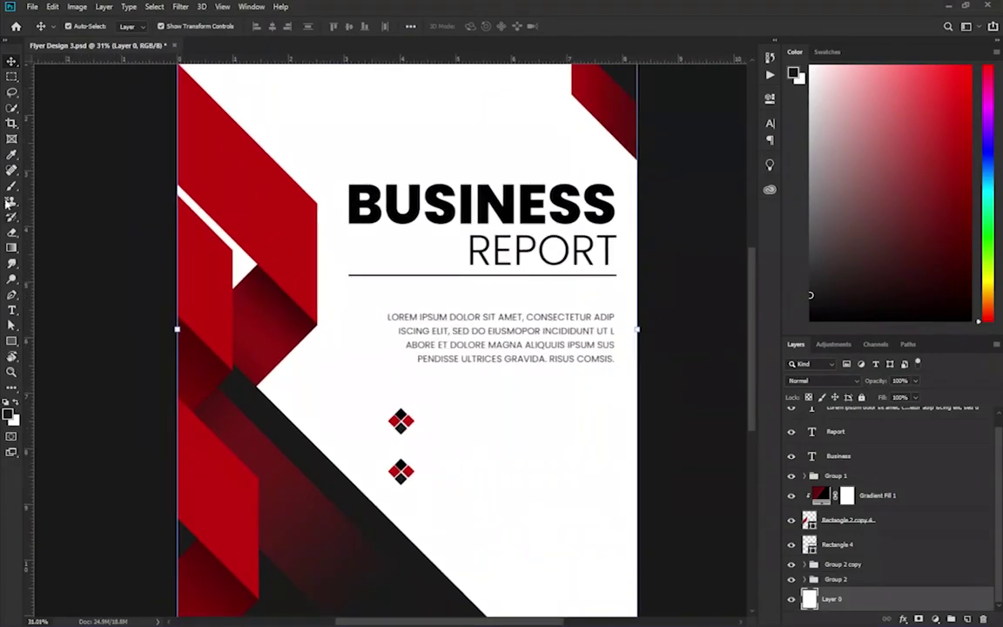
left_click(13, 309)
left_click_drag(429, 407, 615, 433)
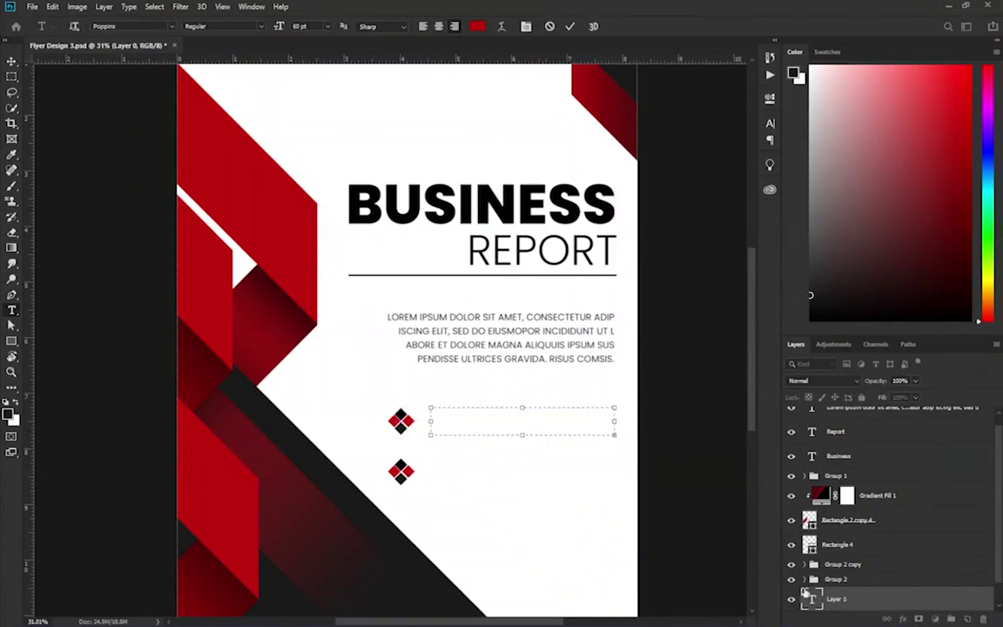
Step: Paste placeholder paragraph text into the box and make it black
key("ctrl+v")
left_click(818, 599)
left_click(769, 123)
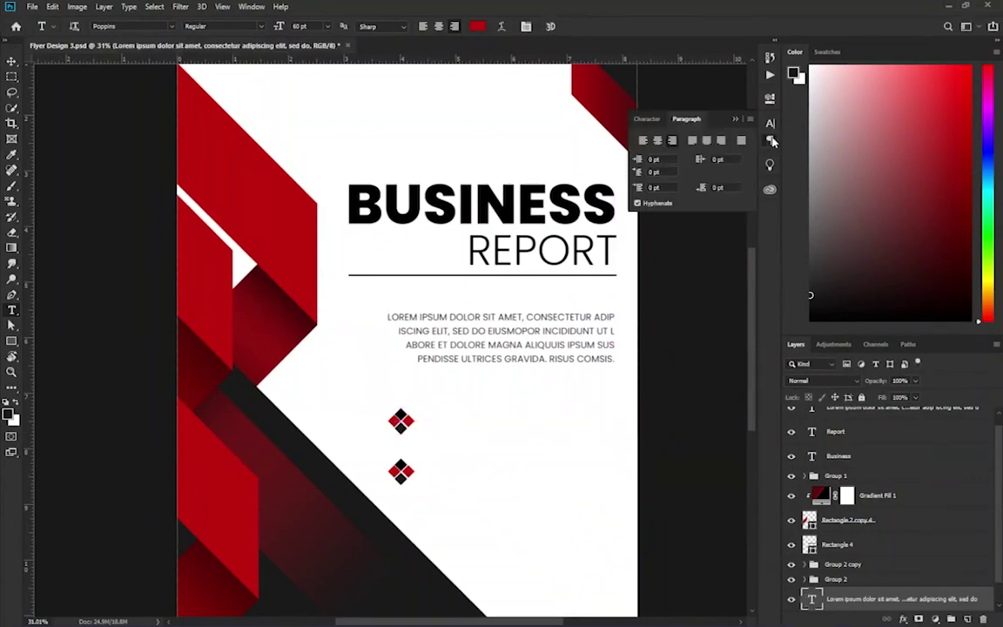
left_click(736, 191)
left_click(801, 306)
key("Return")
Step: Set the description text to 8 pt size with 10 pt leading
left_click(683, 155)
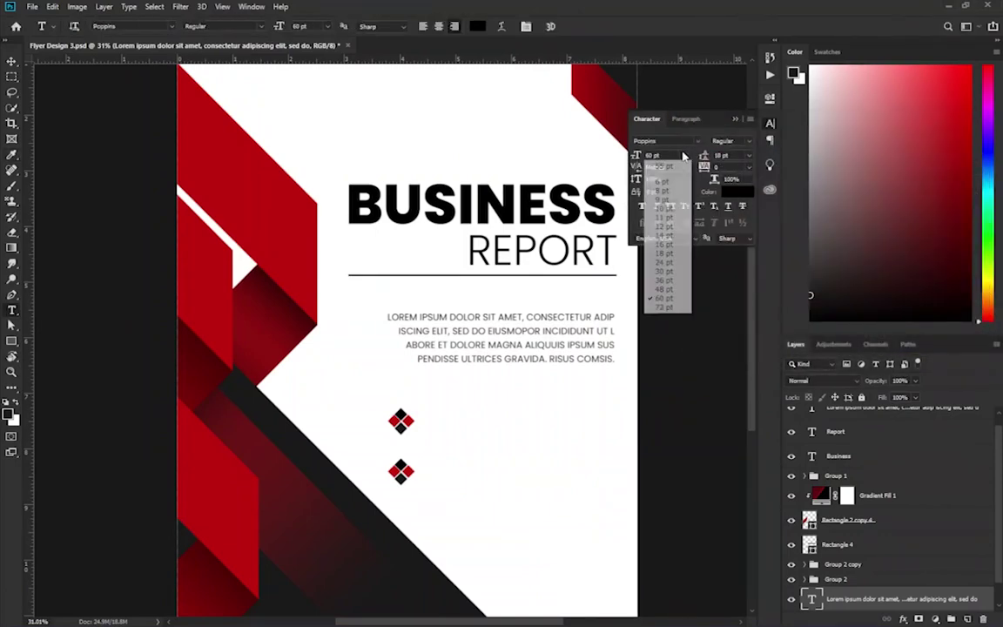
left_click(655, 195)
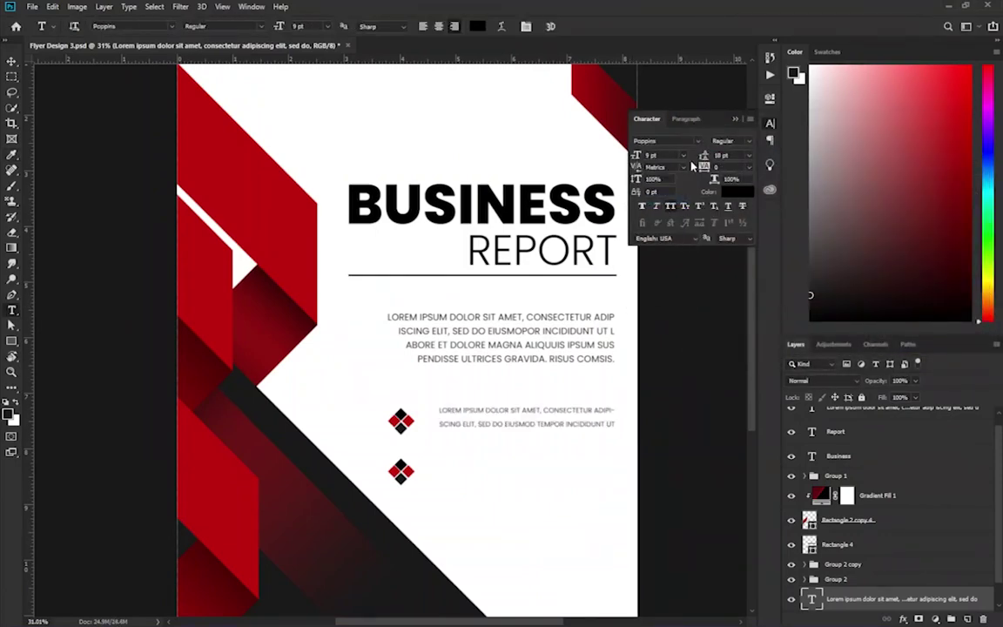
left_click(747, 156)
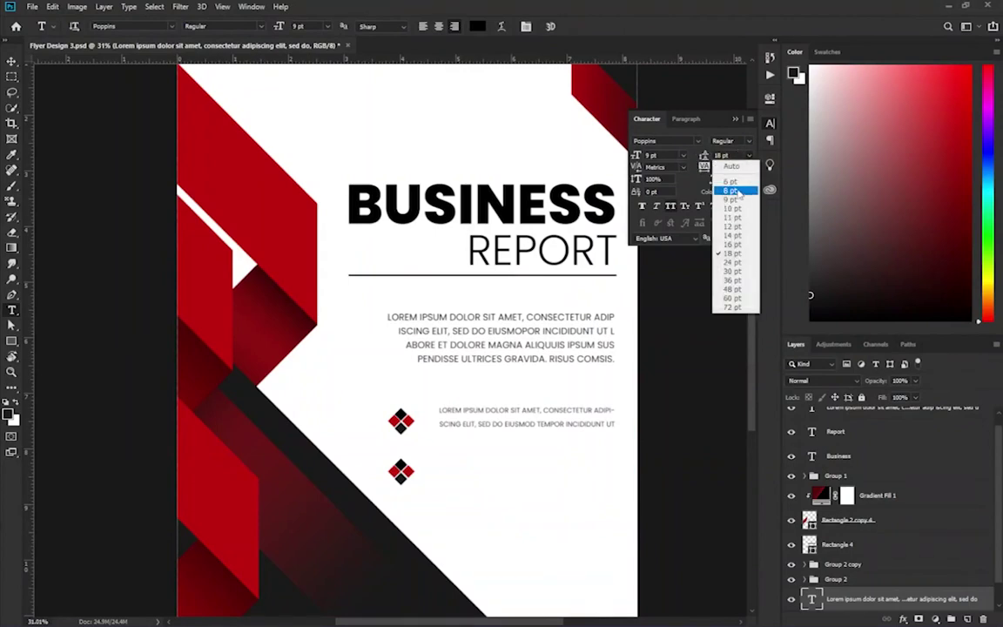
left_click(730, 198)
left_click(683, 155)
left_click(675, 193)
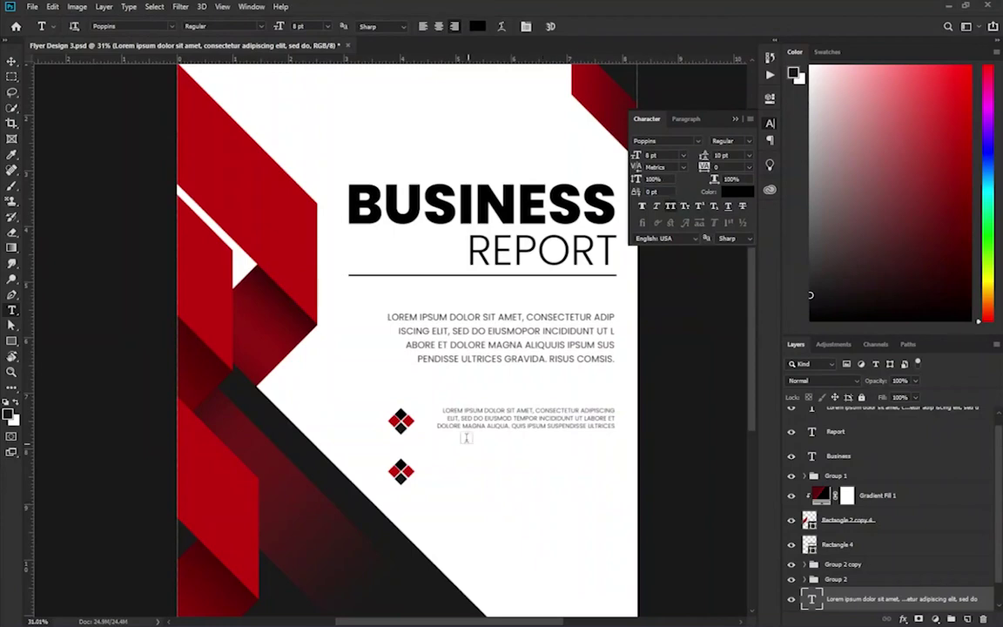
Step: Retype the third line as 'lacus vel facilisis.' and left-align the paragraph
left_click(439, 425)
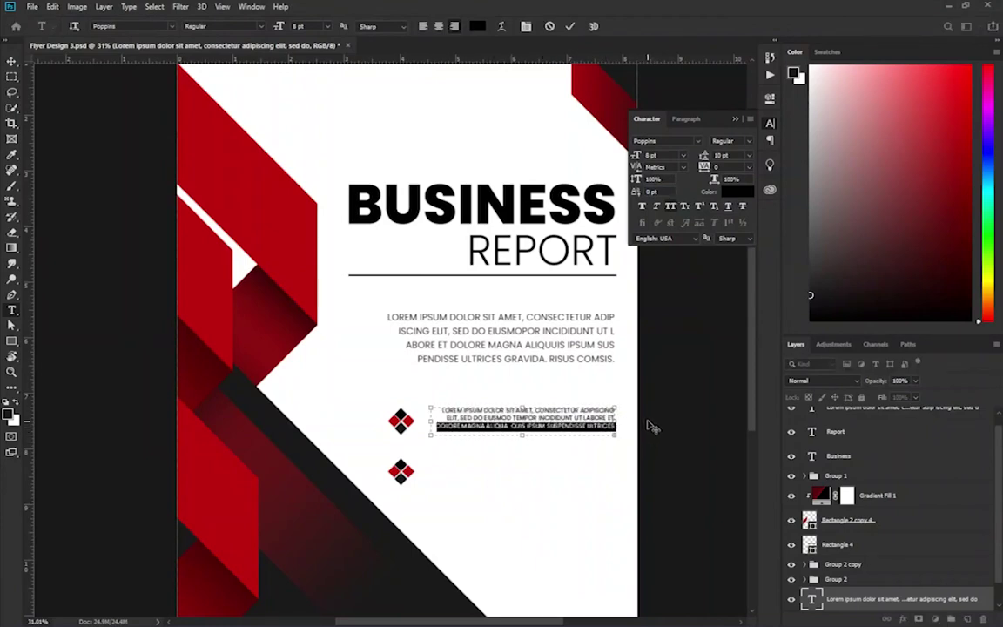
left_click_drag(464, 426, 616, 426)
type("lacus vel facilisis.")
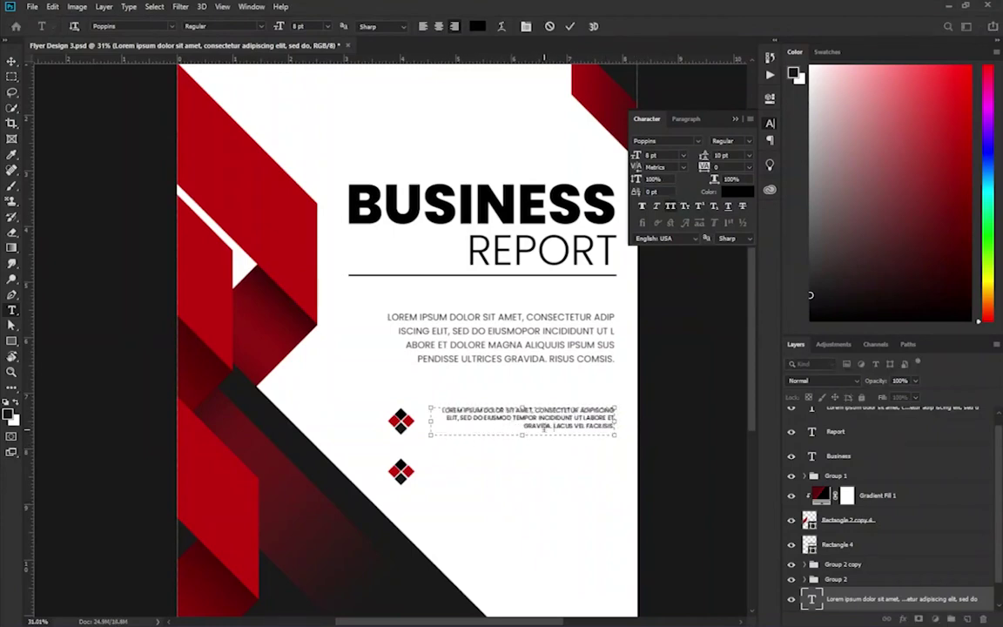
left_click(424, 27)
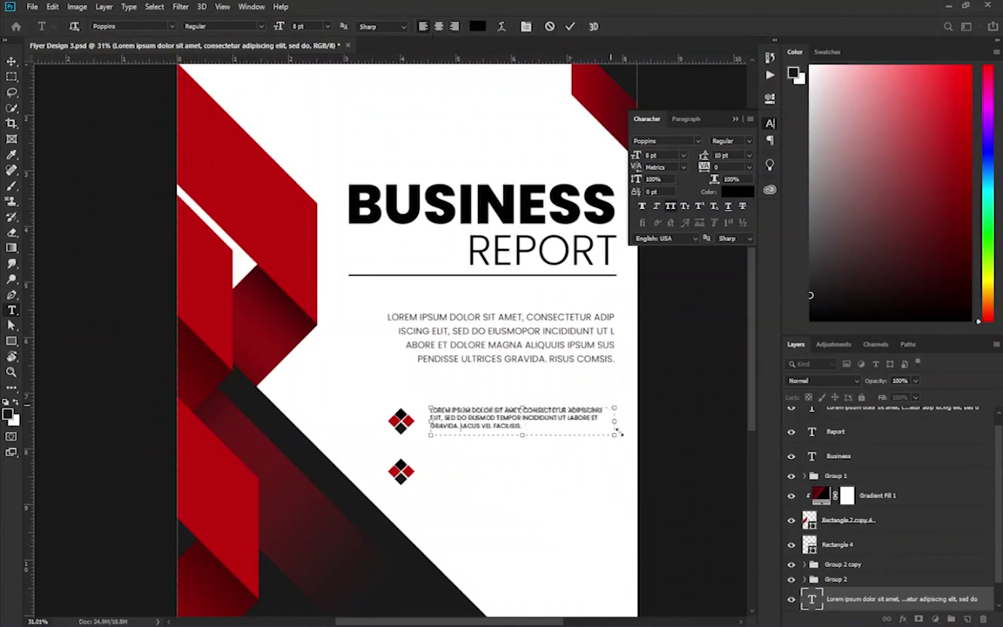
type("fewf fdsf ")
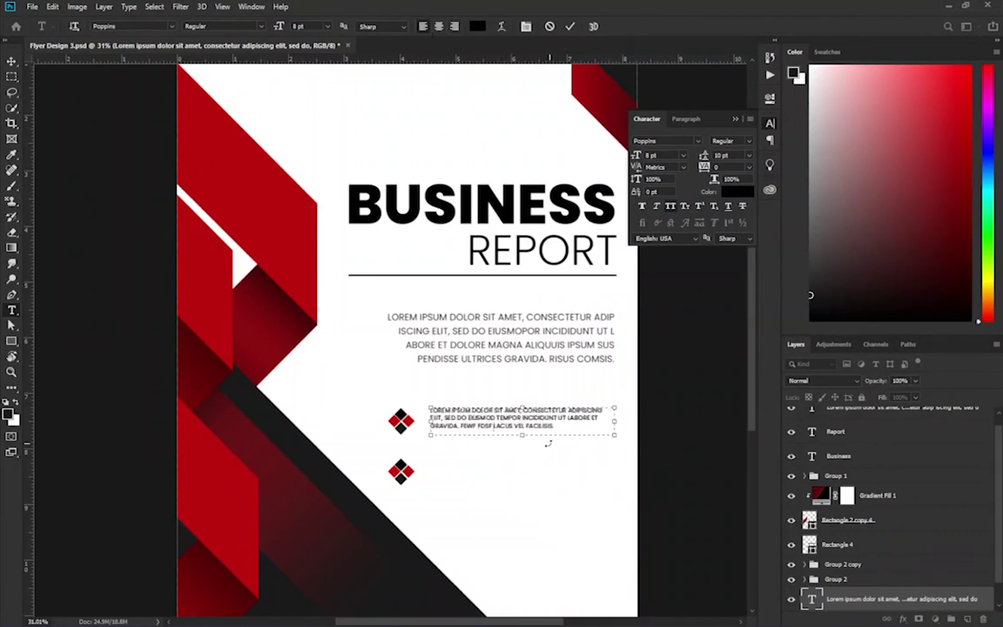
type("dsffsdfdsffdsff sdfsdf sd dsff dsfsfdfsdf f fee w")
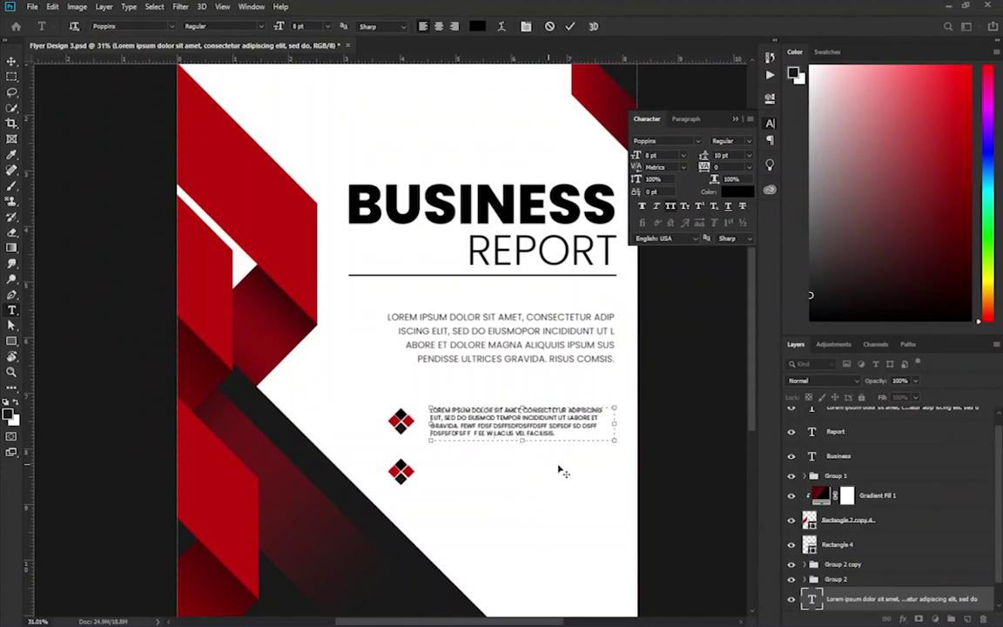
left_click(882, 579)
Step: Alt-drag a copy of the description text down beside the second diamond
key("ctrl+0")
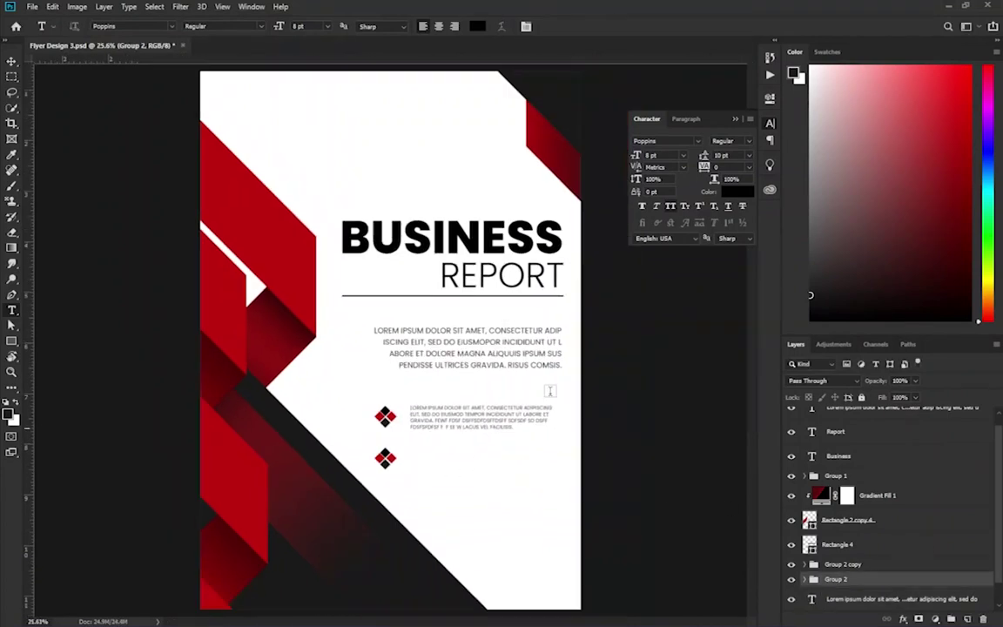
scroll(882, 579, "down", 1)
left_click(897, 575)
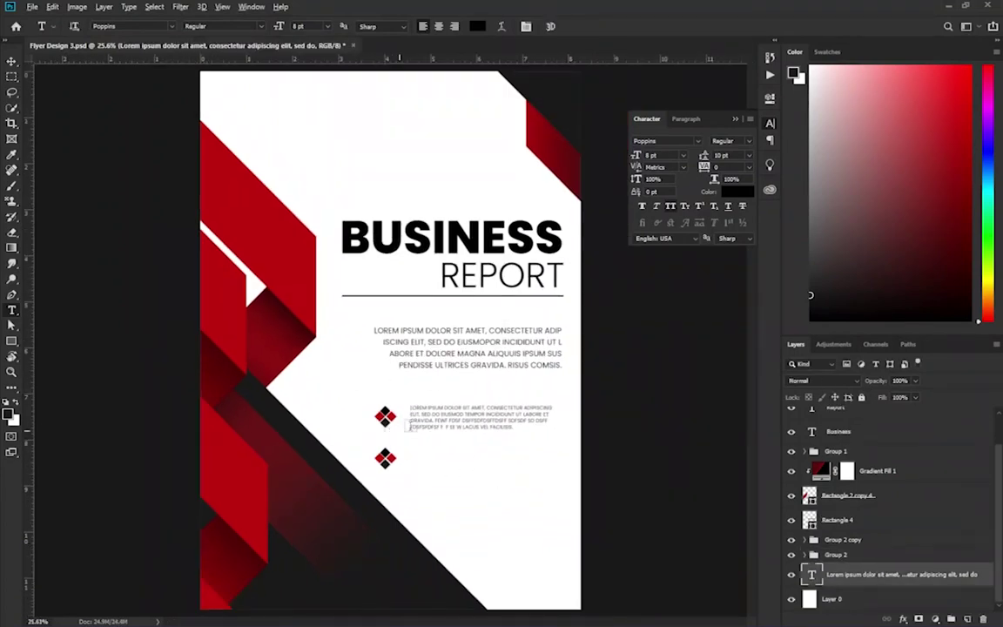
left_click(13, 60)
left_click_drag(445, 425, 446, 466)
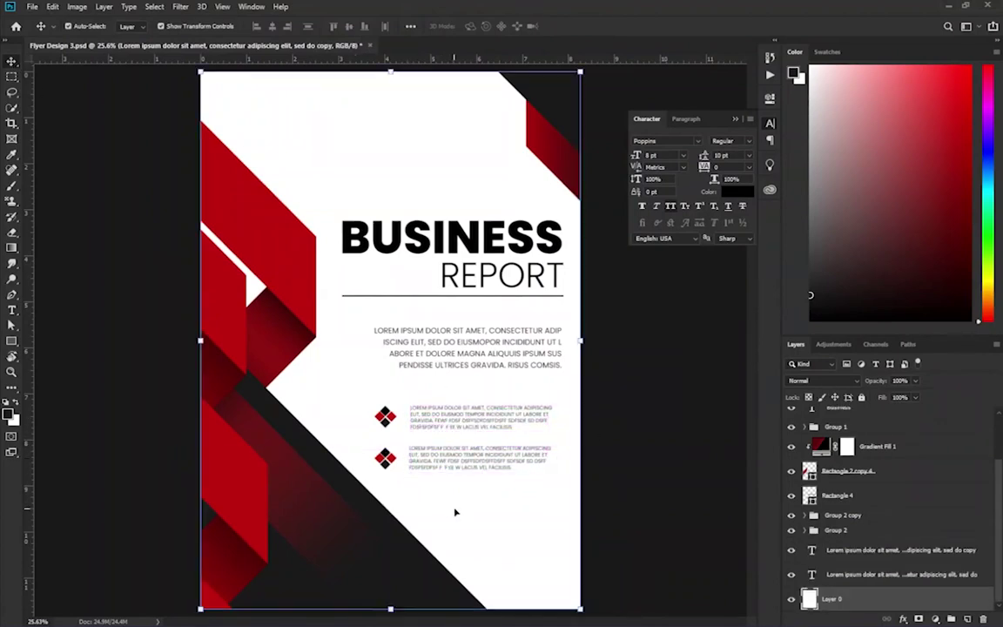
key("ctrl+minus")
key("ctrl+minus")
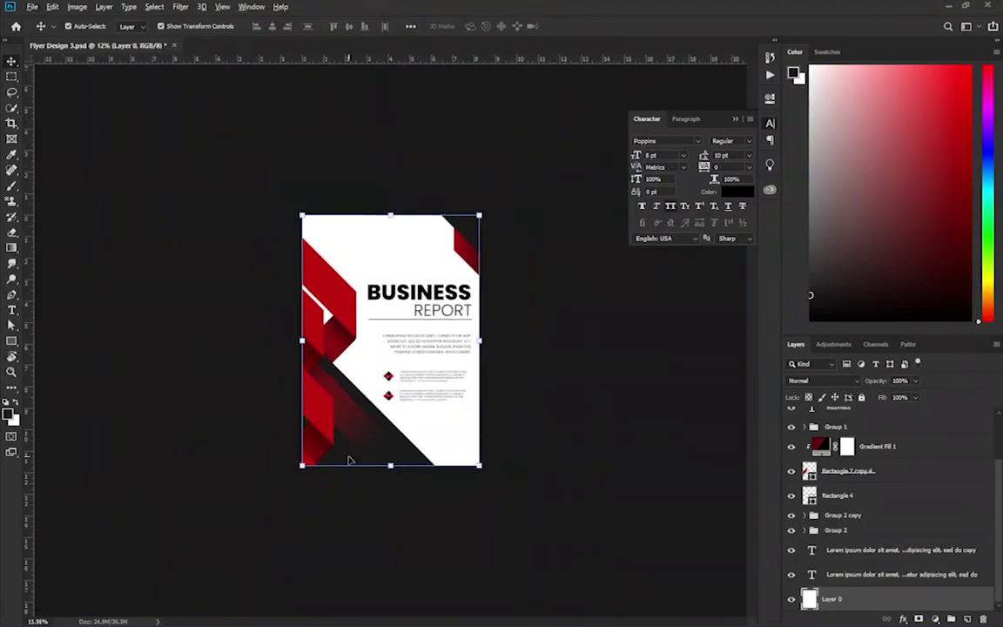
key("ctrl+minus")
key("ctrl+plus")
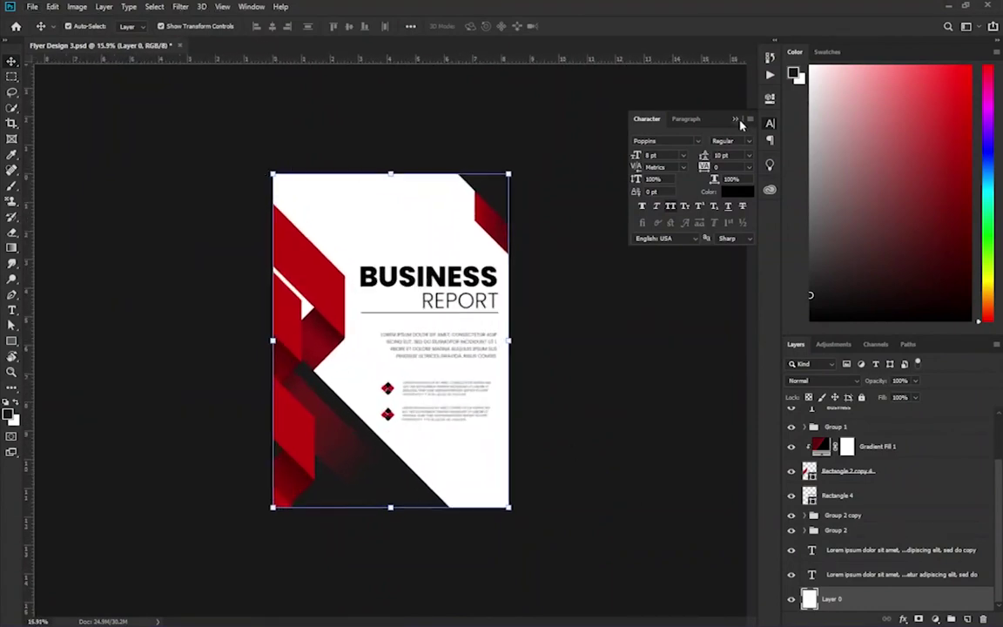
left_click(736, 120)
key("ctrl+plus")
left_click(31, 7)
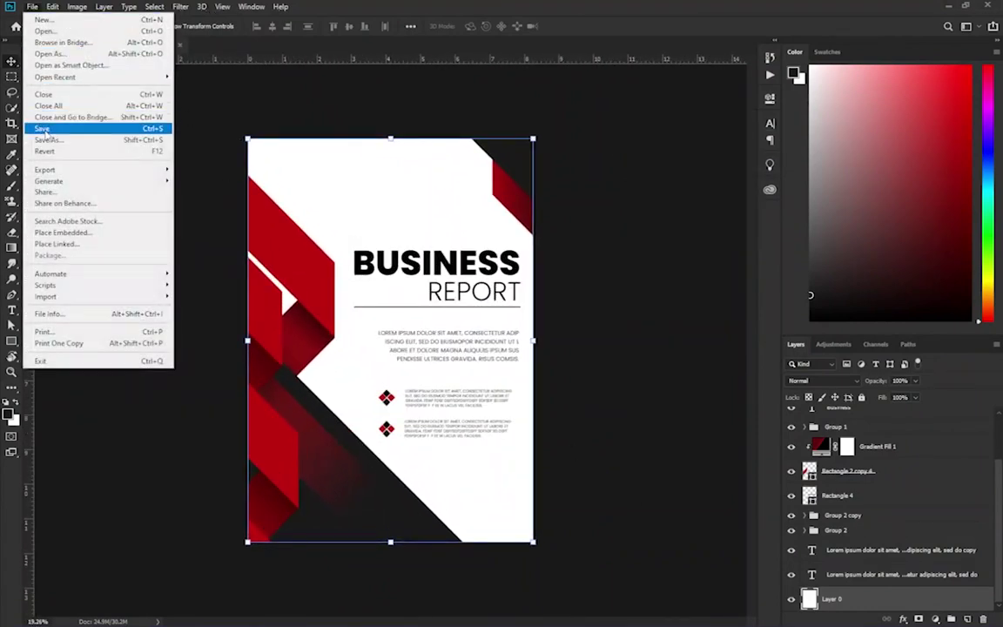
Step: Open Final Yondec-13.png from Yondec Studios images and drag the logo onto the flyer's top
left_click(41, 128)
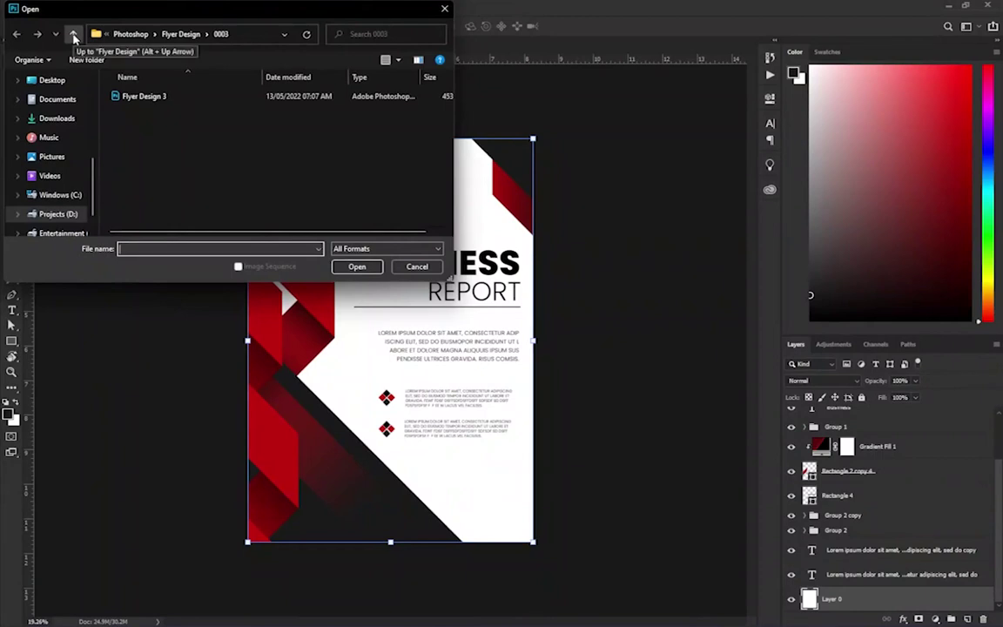
left_click(74, 37)
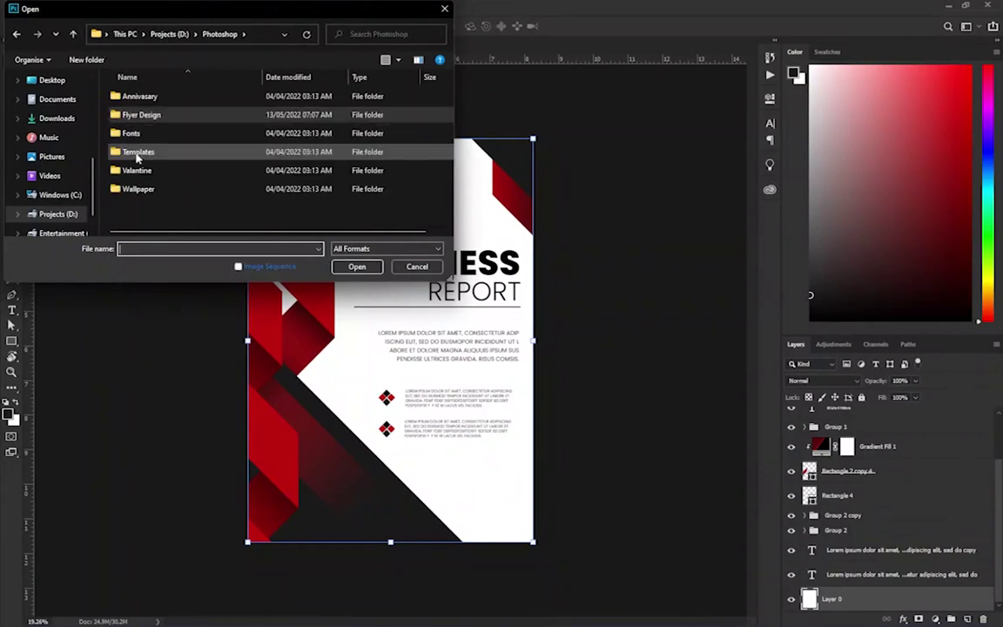
left_click(167, 34)
double_click(140, 162)
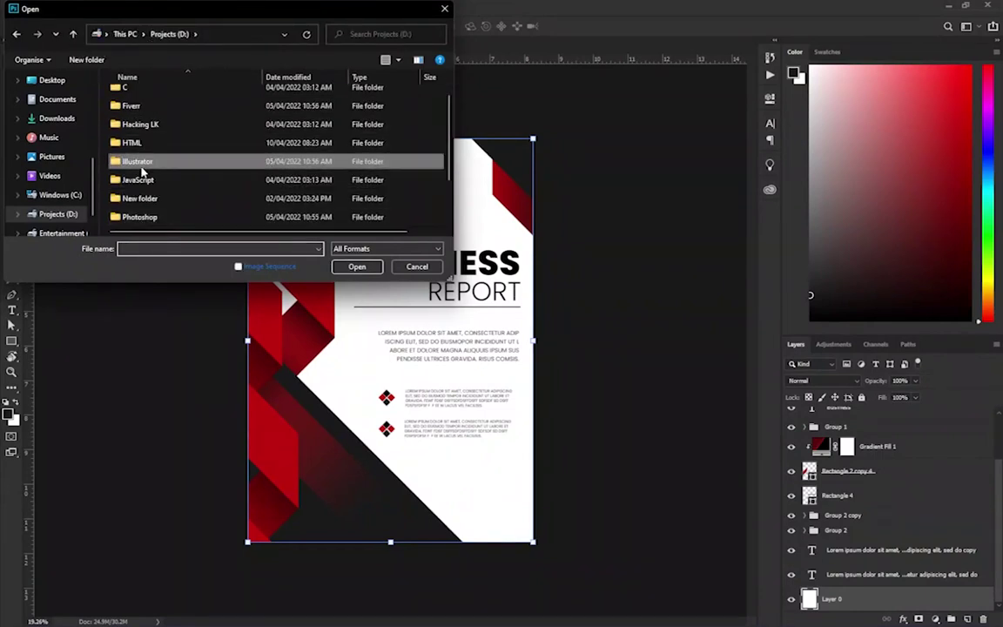
double_click(139, 95)
scroll(214, 148, "down", 3)
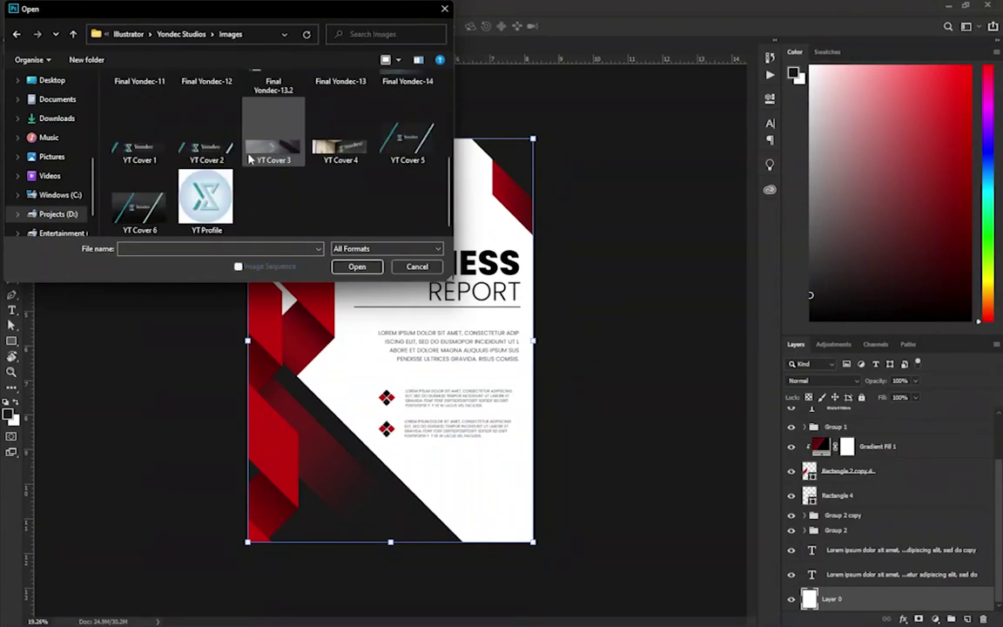
scroll(214, 148, "up", 1)
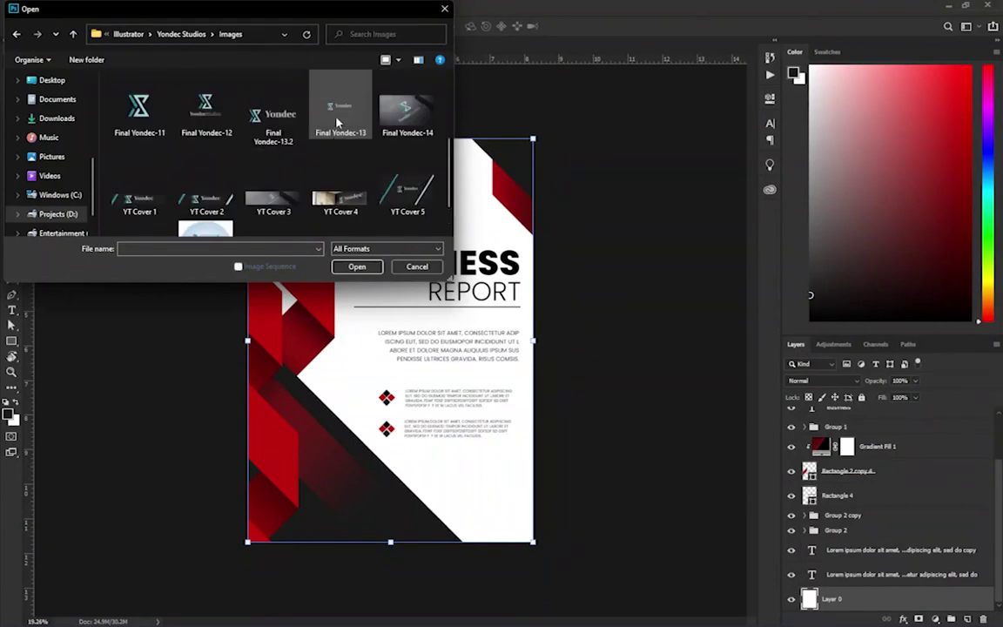
double_click(337, 122)
mouse_move(384, 329)
left_mouse_down()
mouse_move(282, 144)
mouse_move(343, 170)
mouse_move(331, 169)
mouse_move(411, 186)
mouse_move(402, 178)
left_mouse_up()
key("ctrl+t")
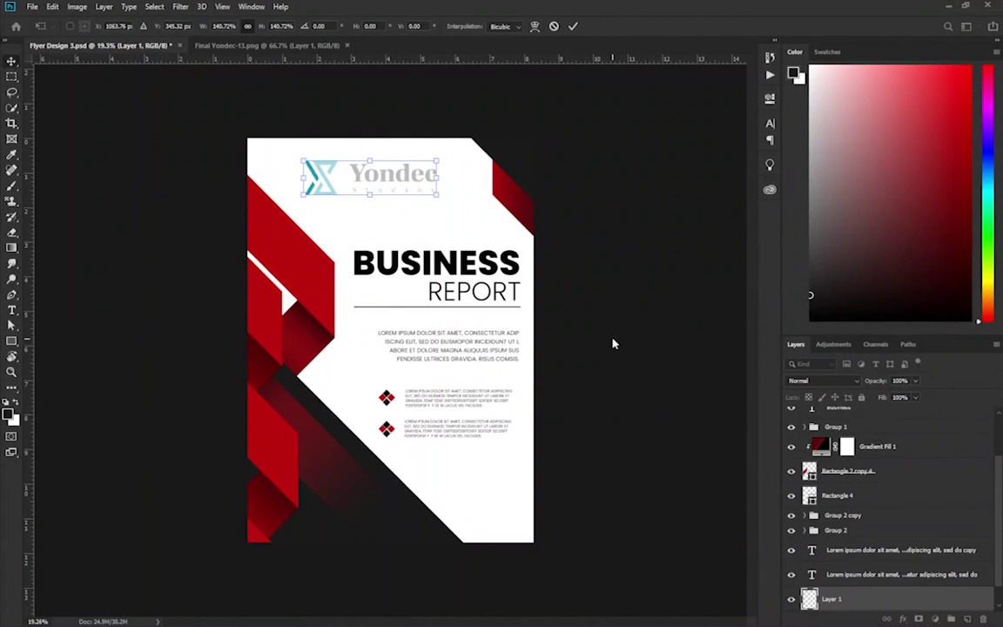
Step: Commit the logo's 140% scale and scroll through the layer list
key("Return")
scroll(568, 328, "down", 1)
scroll(570, 331, "down", 2)
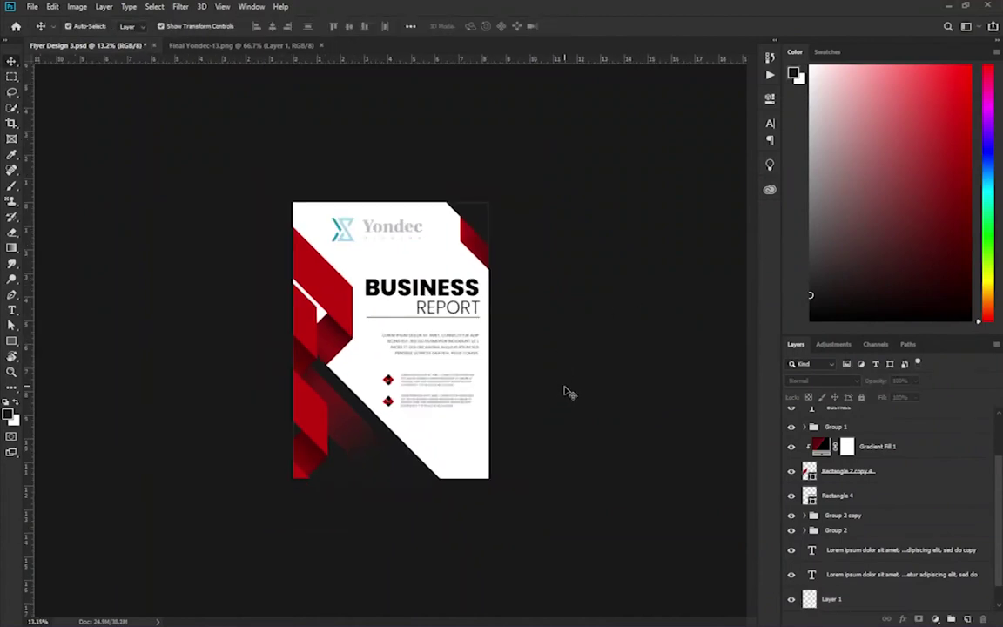
scroll(405, 484, "up", 1)
scroll(387, 331, "up", 1)
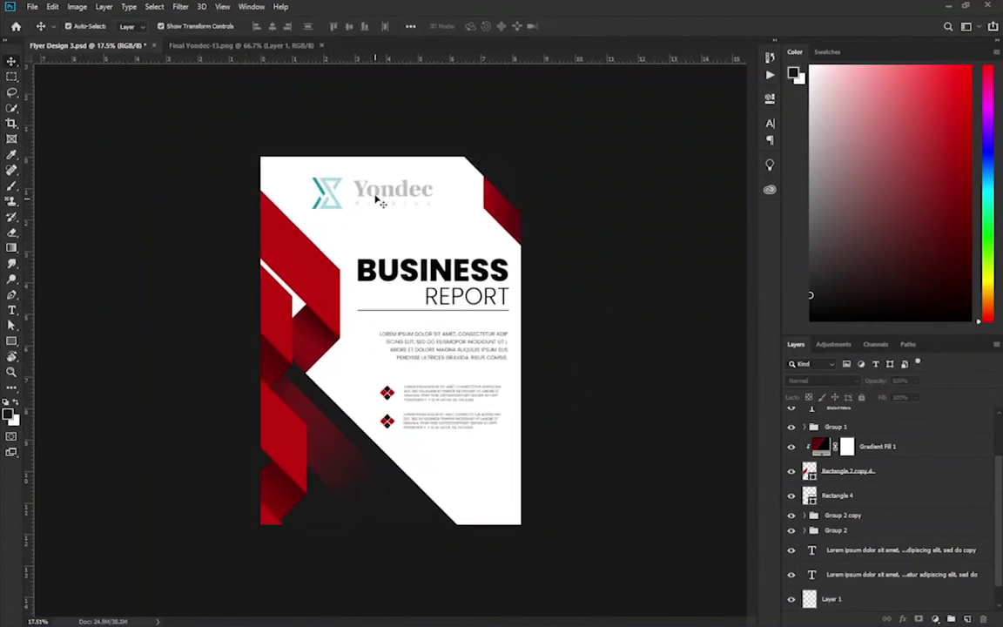
scroll(392, 341, "up", 1)
left_click(543, 311)
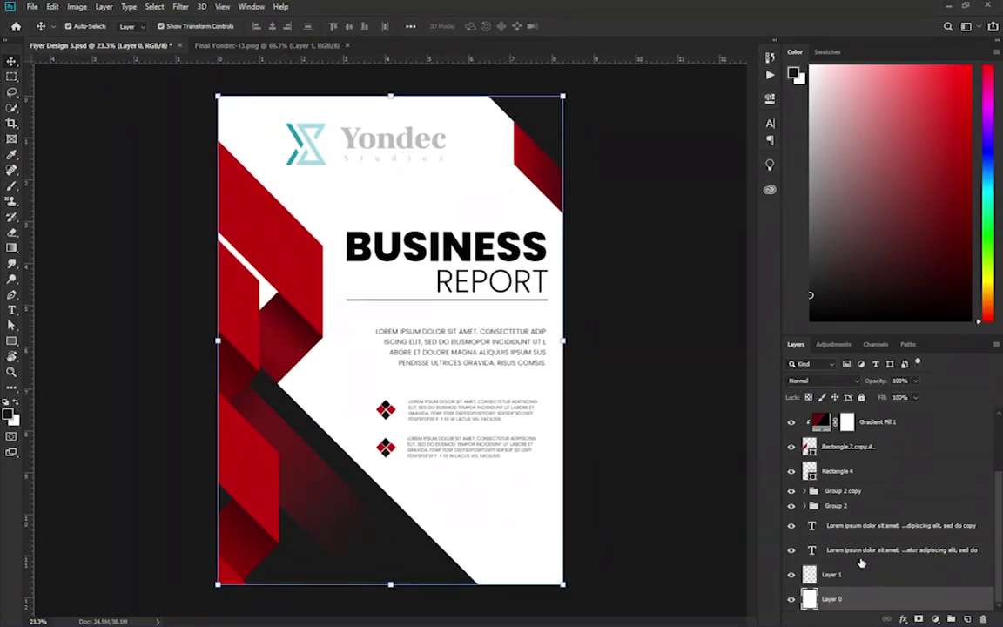
scroll(862, 561, "up", 3)
scroll(843, 553, "down", 3)
scroll(886, 535, "up", 2)
scroll(884, 533, "down", 1)
scroll(881, 531, "down", 1)
Step: Shrink the Yondec logo slightly and move it toward the flyer's top-left corner
left_click(814, 574)
left_click_drag(444, 162, 422, 162)
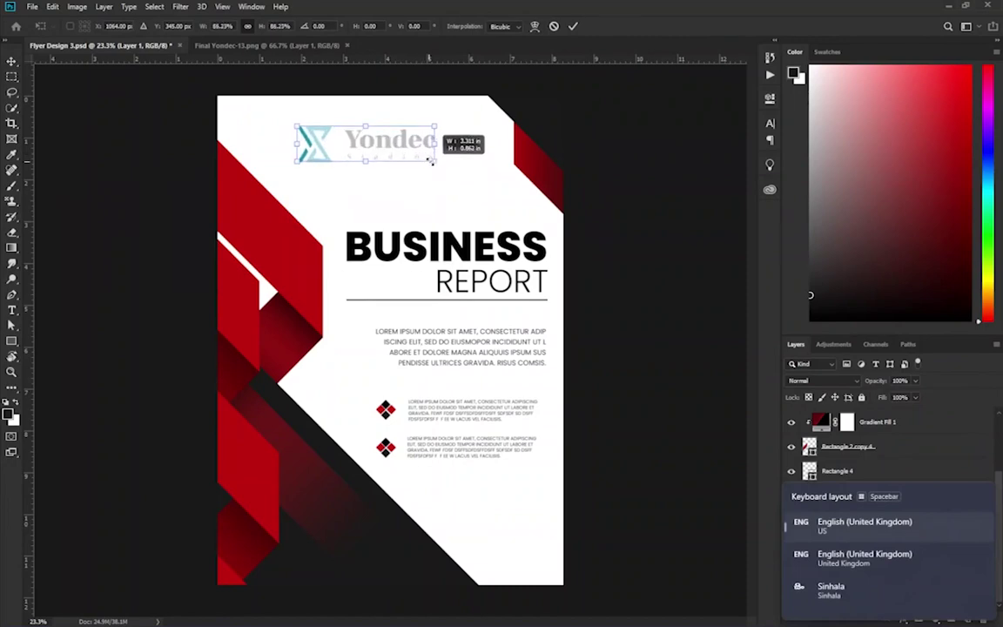
left_click_drag(406, 137, 338, 127)
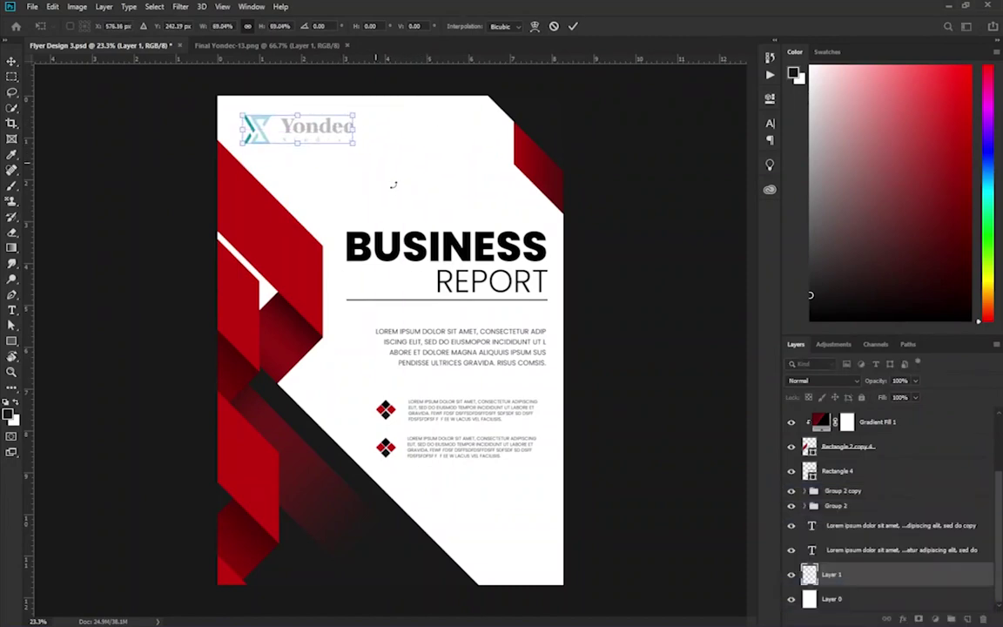
key("ctrl+minus")
key("Return")
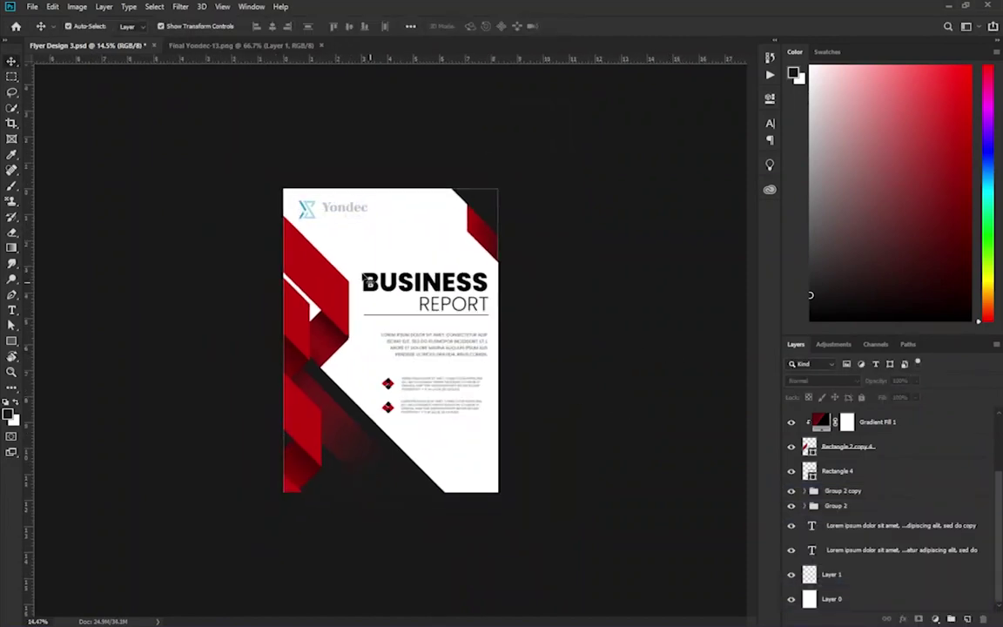
key("ctrl+plus")
left_click(320, 155)
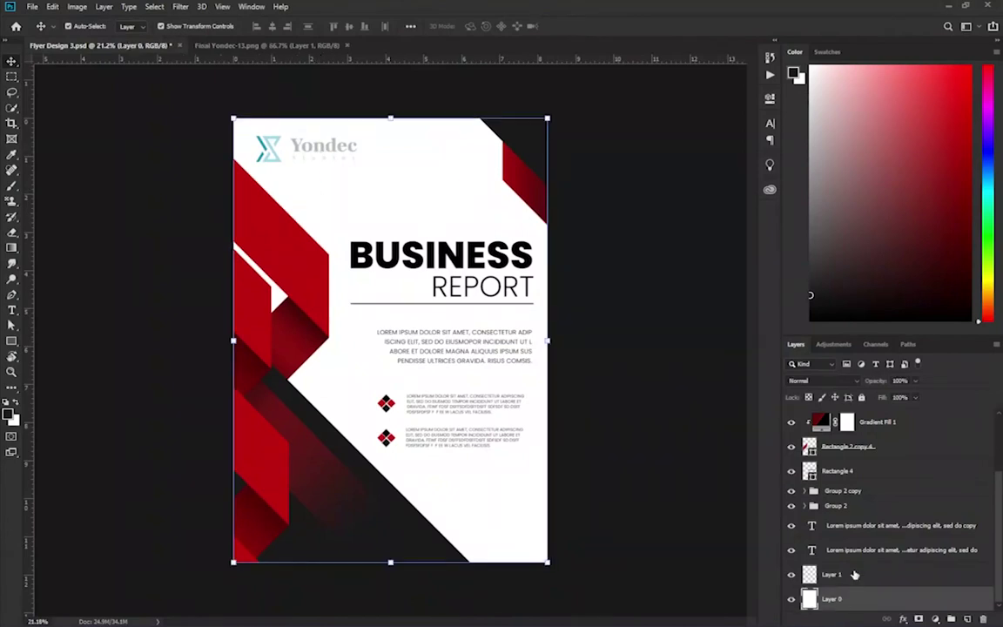
Step: Scale the Yondec logo to about 152% and shift it slightly right
left_click(854, 574)
key("ctrl+t")
left_click_drag(359, 161, 376, 185)
left_click_drag(339, 151, 402, 157)
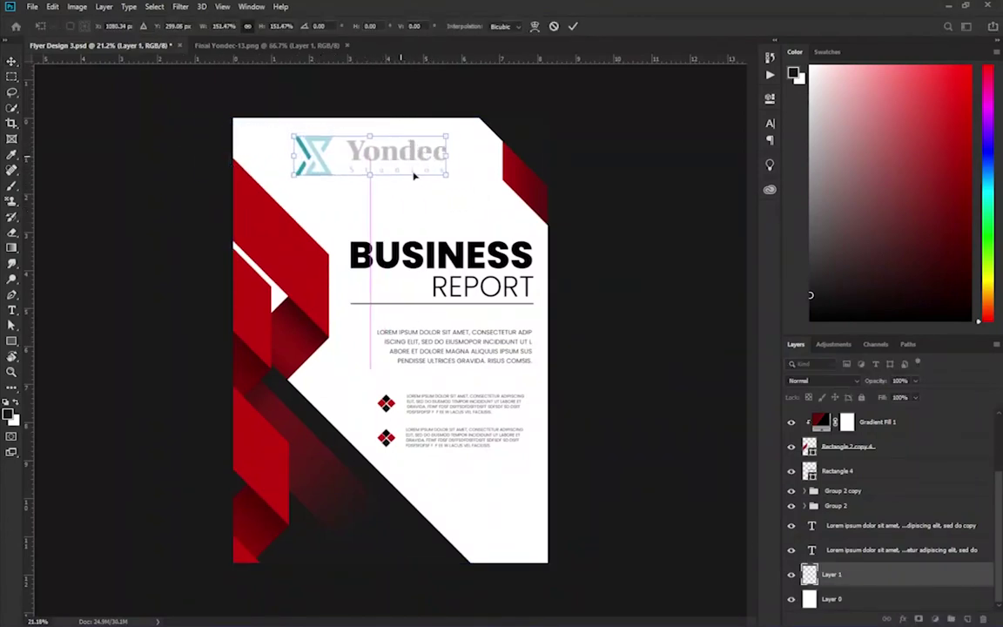
key("Return")
key("ctrl+minus")
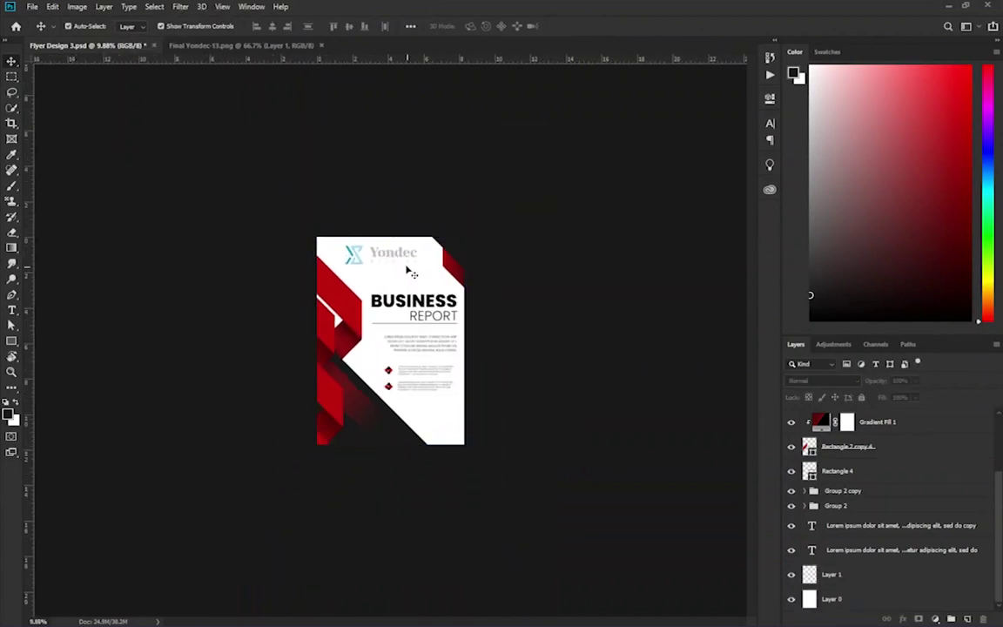
scroll(363, 251, "up", 2)
scroll(348, 224, "up", 1)
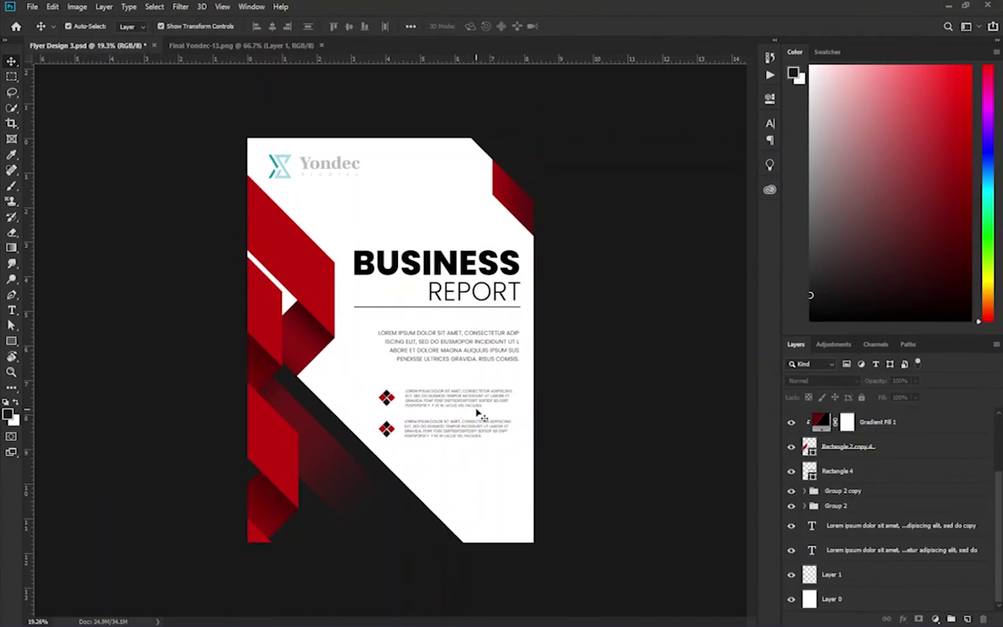
scroll(471, 329, "up", 1)
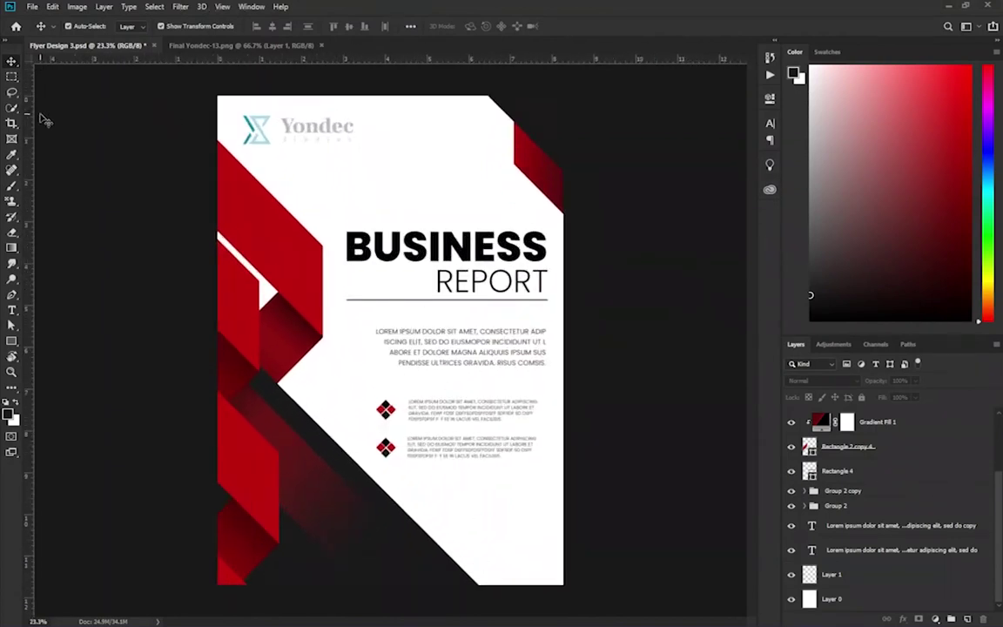
left_click(12, 310)
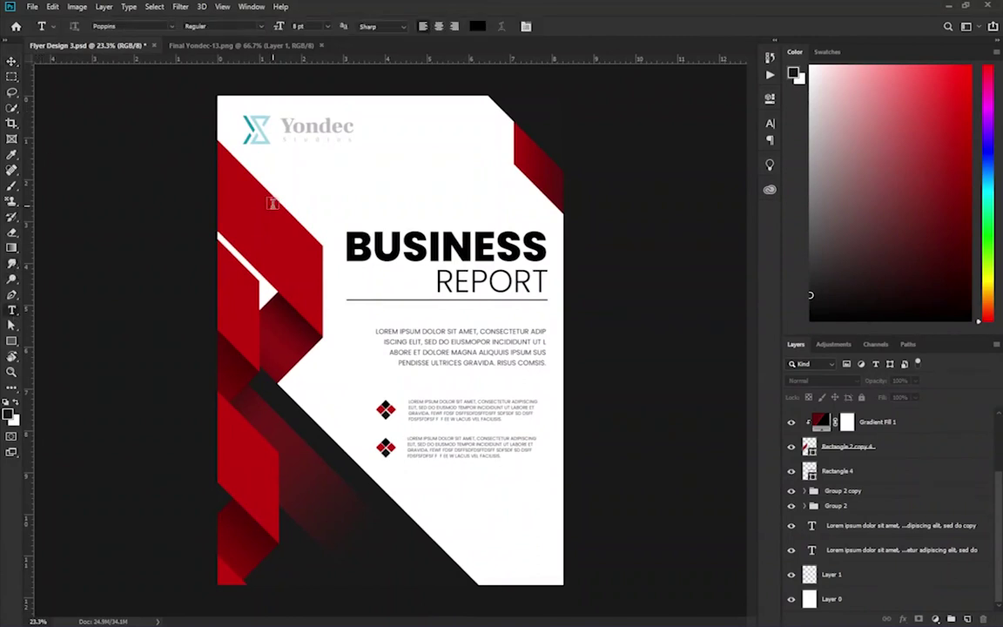
Step: Start a text box above the headline, then discard it and return to Move
left_click(313, 181)
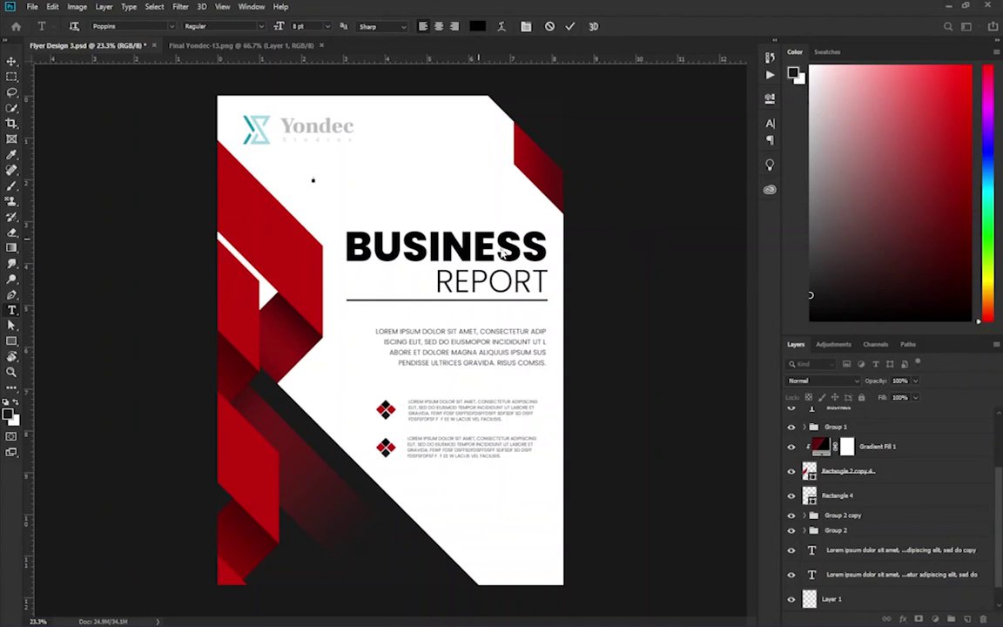
left_click(881, 557)
key("v")
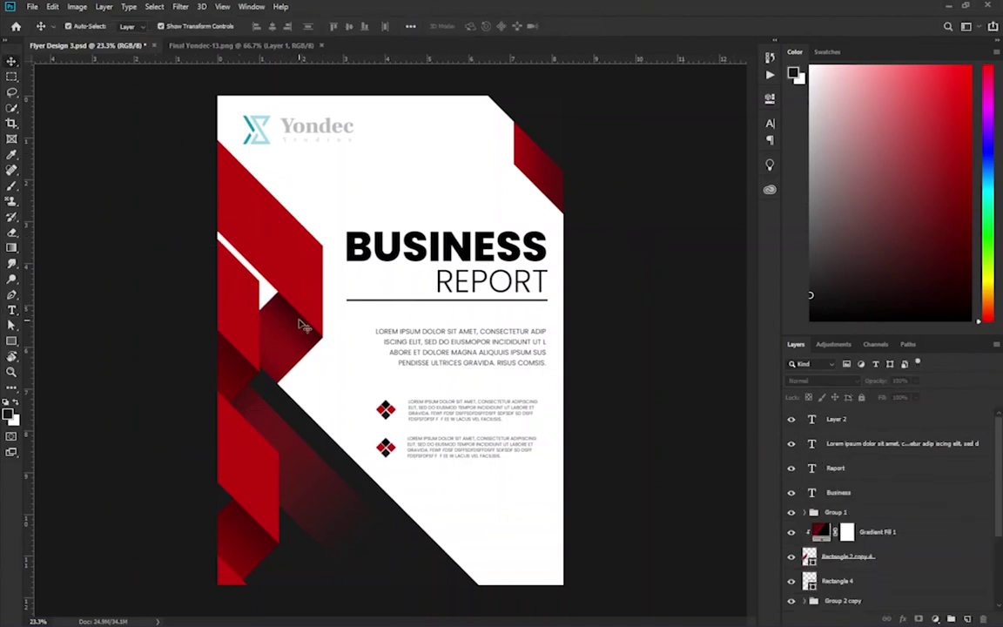
scroll(306, 316, "down", 2)
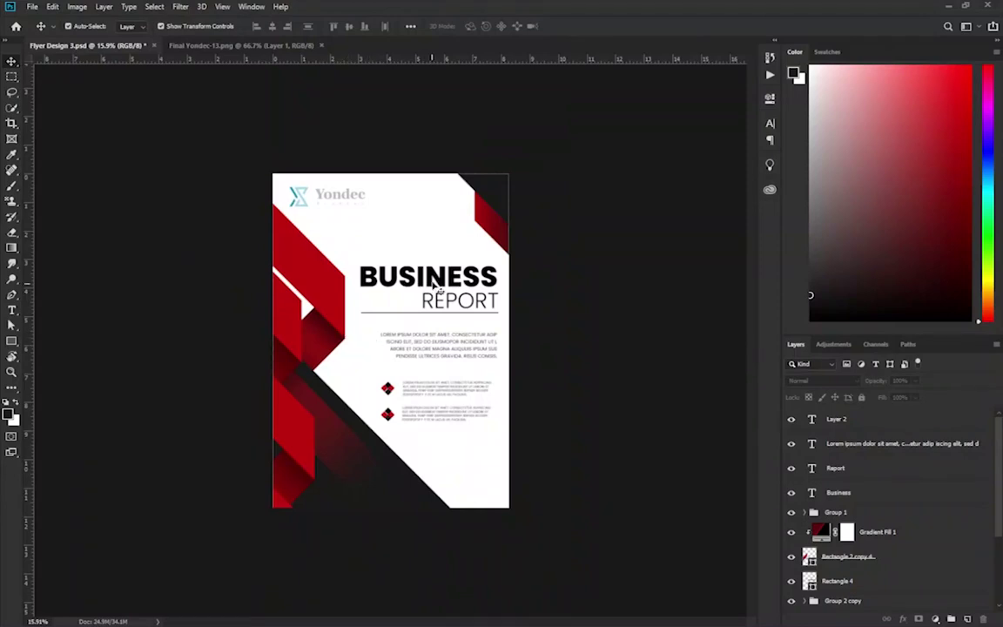
Step: Alt-drag a copy of the BUSINESS and REPORT layers up-left and group them as Group 3
left_click(435, 281)
left_click(455, 304)
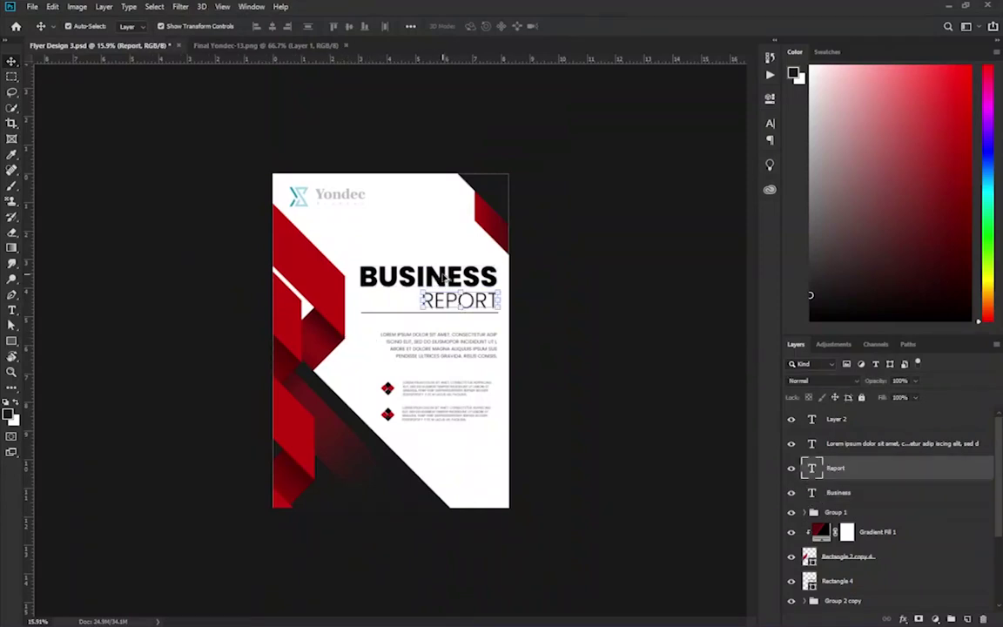
key("ctrl+t")
key("Return")
left_click(389, 258, "shift")
left_click_drag(422, 268, 376, 228)
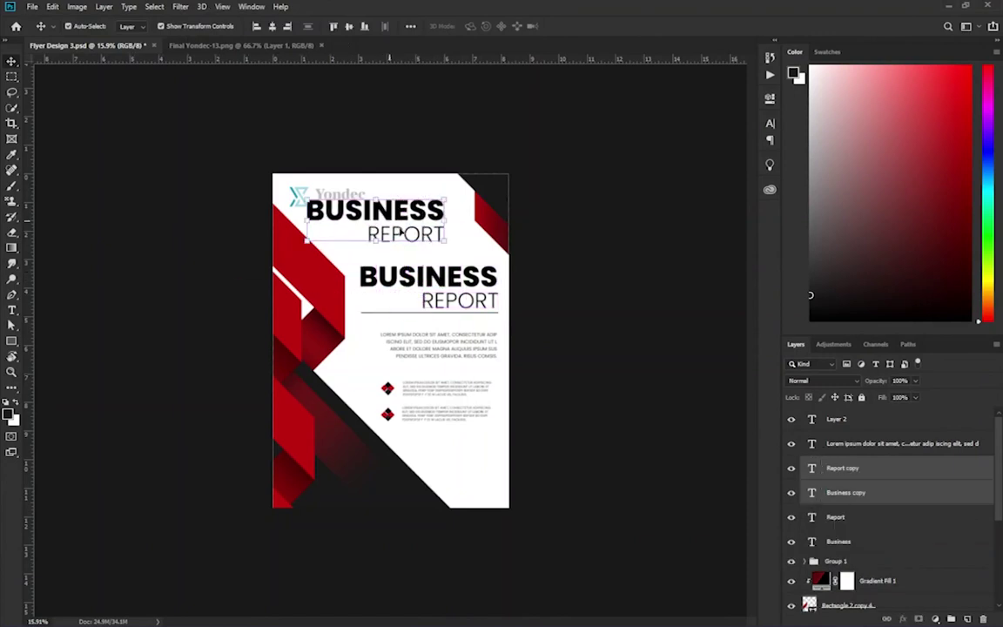
key("ctrl+g")
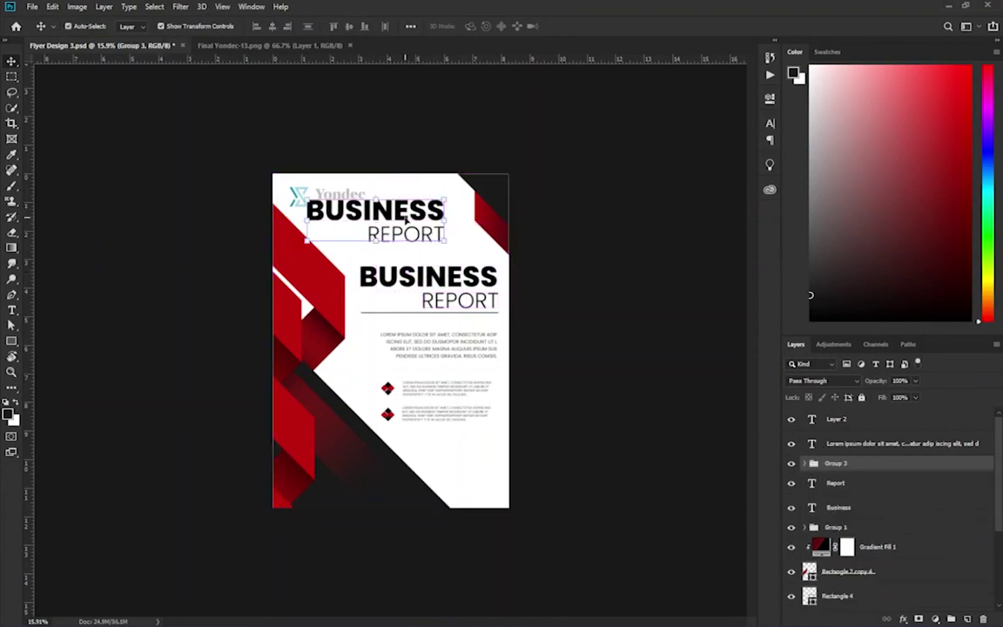
Step: Select both copied text layers inside Group 3 for recolouring
left_click(805, 464)
left_click(849, 483)
left_click(853, 507, "shift")
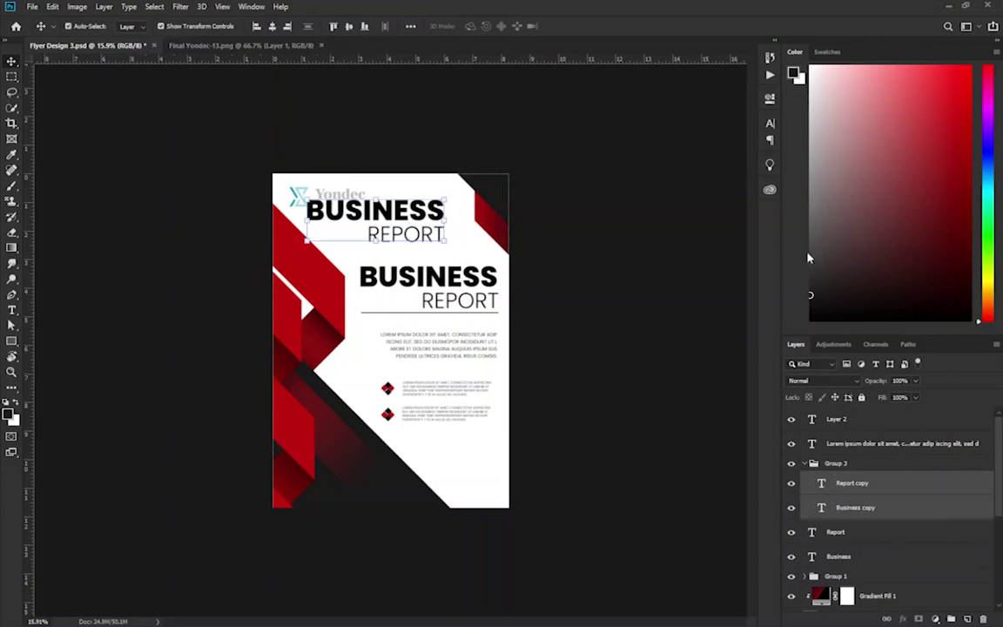
left_click(770, 126)
left_click(736, 193)
Step: Recolour the copied headline, trying c9c0c0 before settling on grey 9f9f9f
type("c9c0c0")
left_click_drag(694, 182, 692, 163)
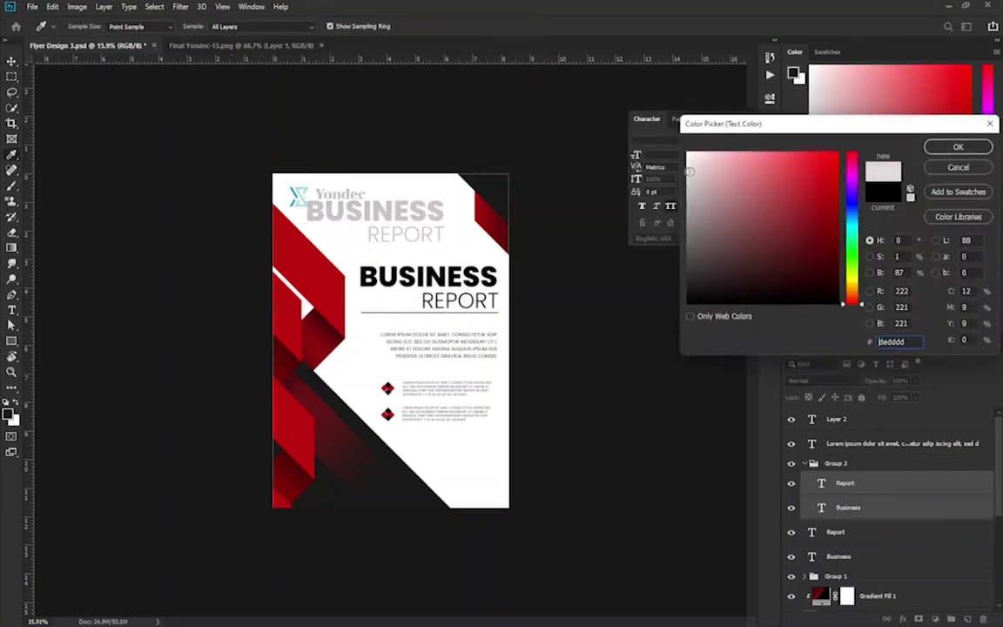
left_click(957, 147)
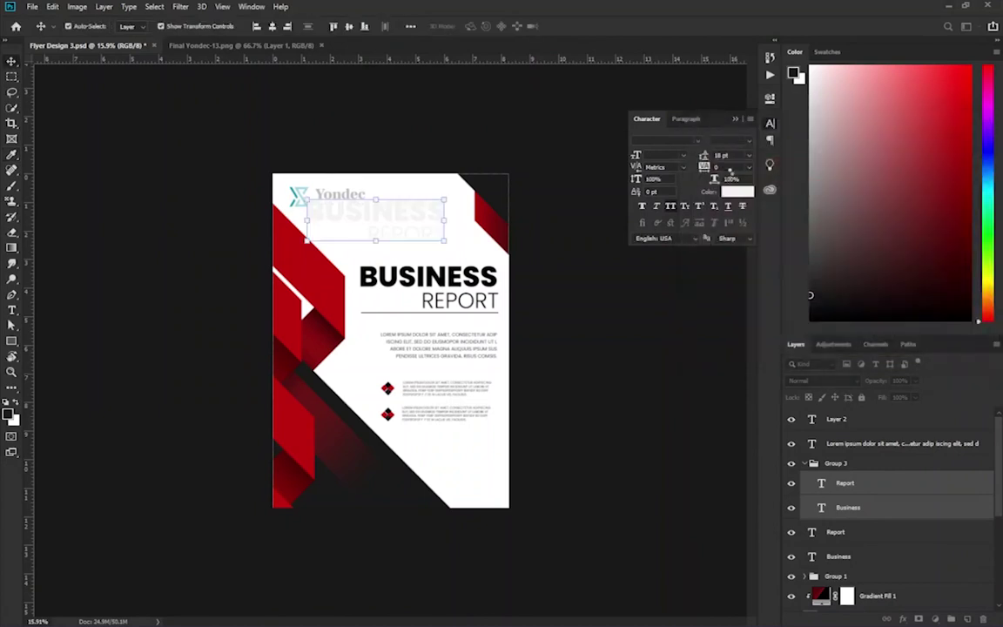
key("v")
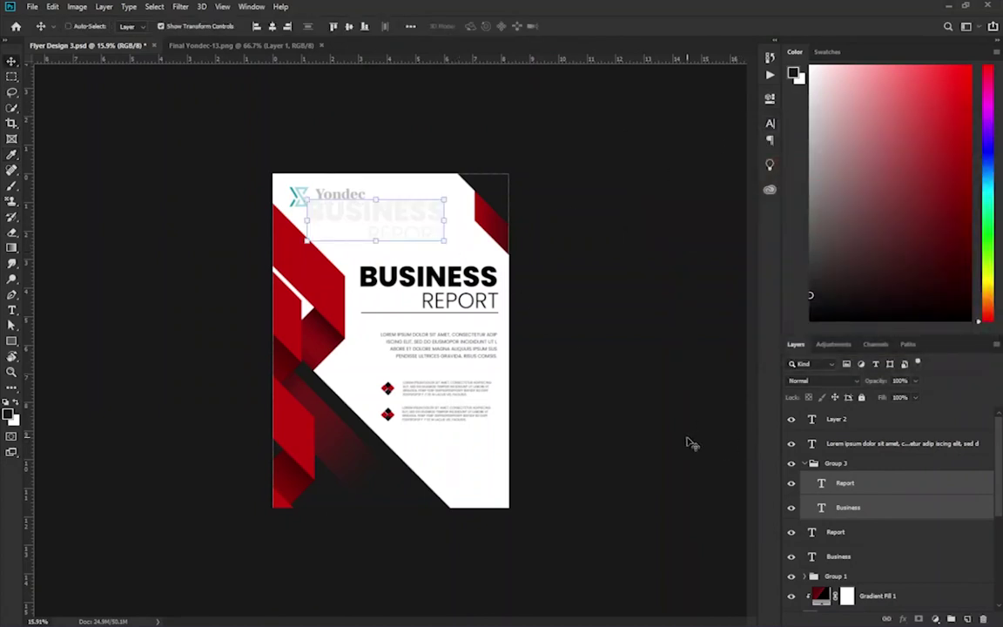
left_click(770, 124)
left_click(731, 191)
left_click(688, 209)
key("Return")
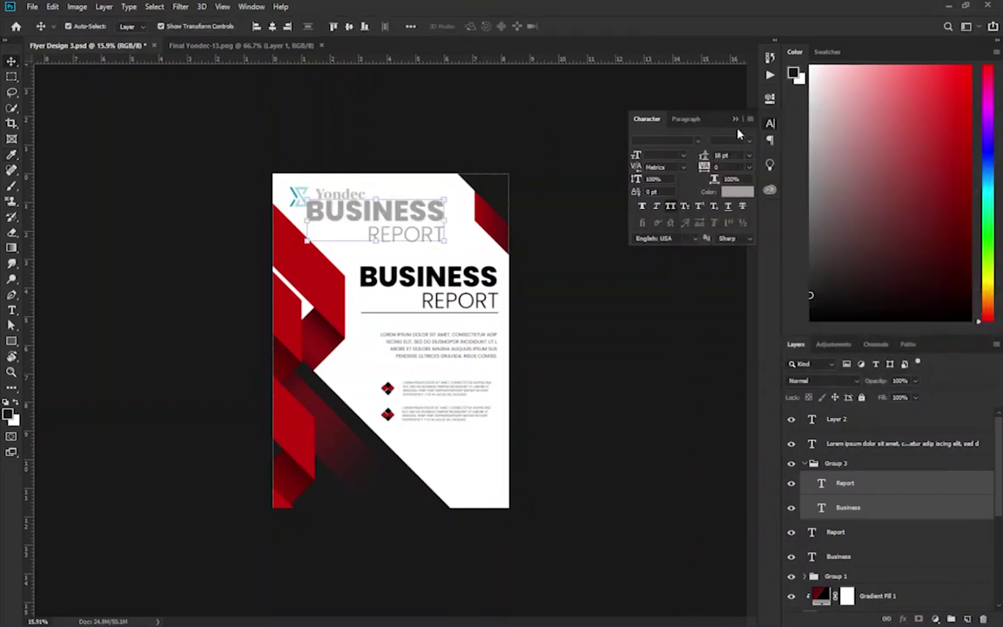
left_click(638, 216)
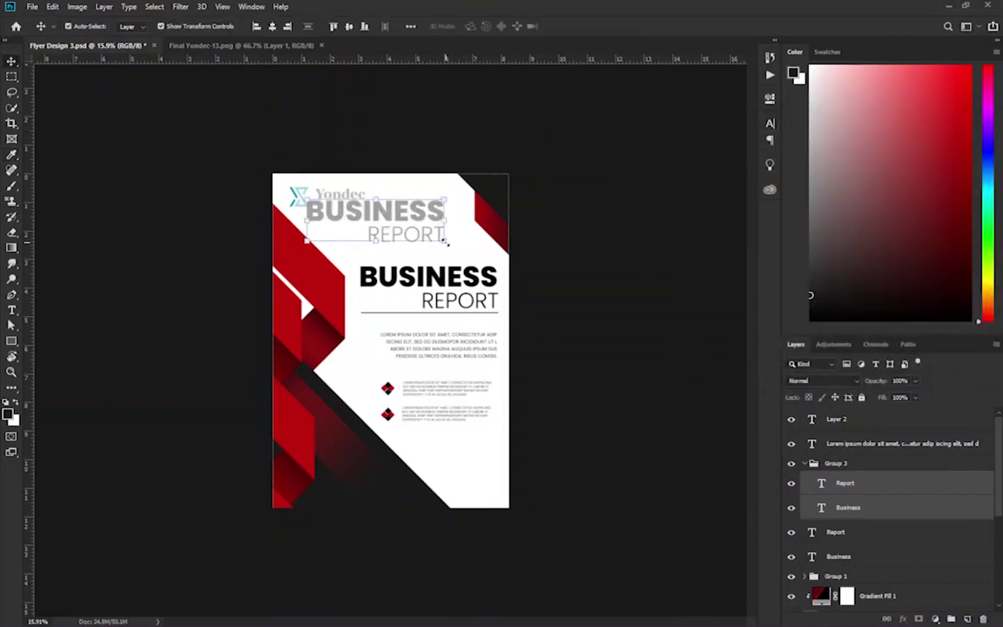
Step: Scale the grey headline to about 179%, rotate it -45°, and reposition it
left_click_drag(447, 242, 539, 271)
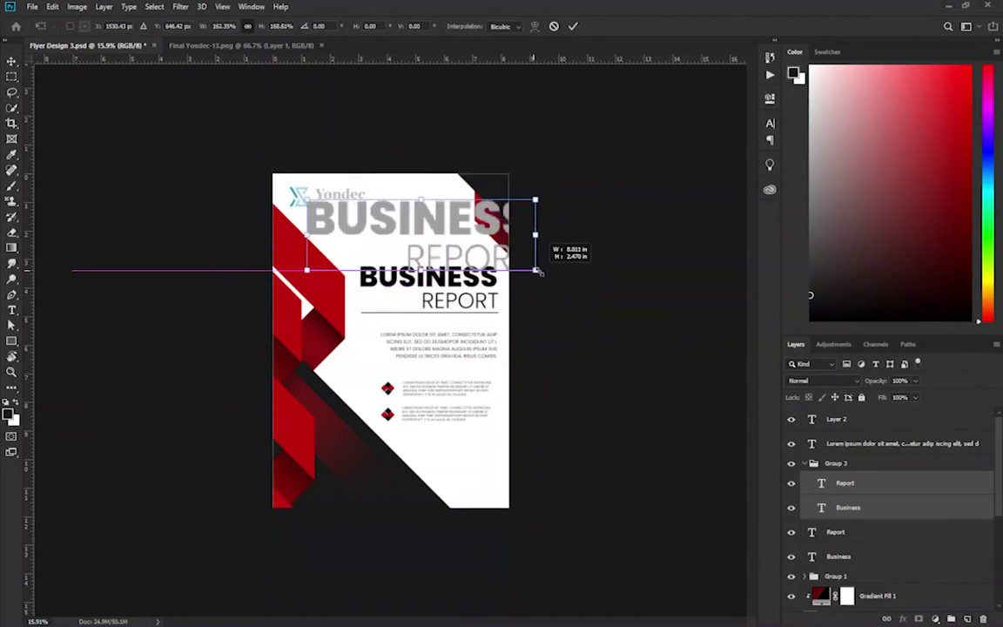
mouse_move(539, 271)
left_mouse_down()
mouse_move(511, 268)
mouse_move(509, 175)
left_mouse_up()
type("-45")
key("Return")
mouse_move(362, 218)
left_mouse_down()
mouse_move(350, 266)
mouse_move(381, 252)
left_mouse_up()
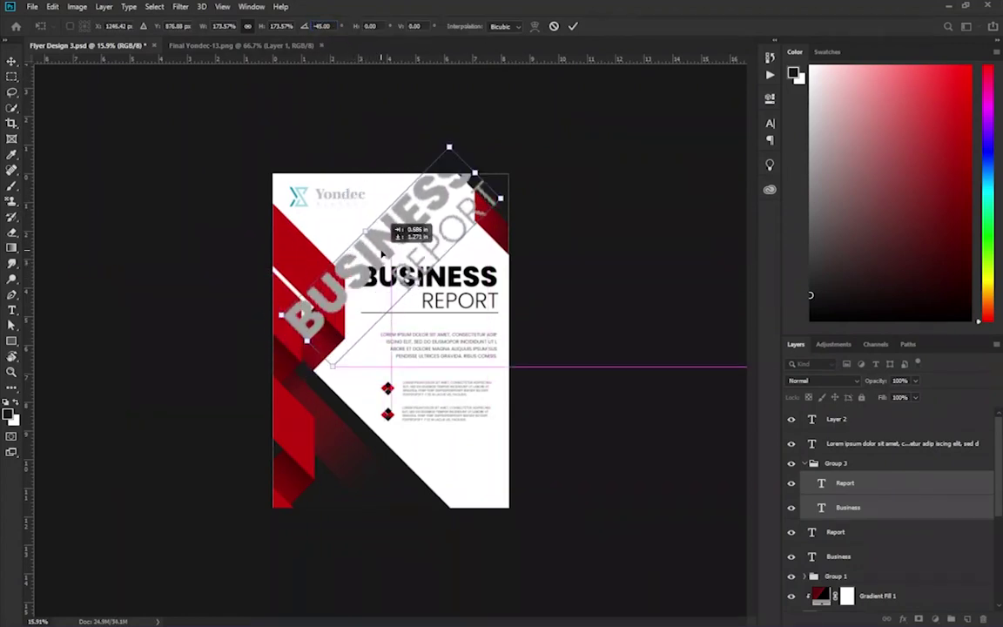
Step: Apply the transform and move Group 3 just above the background Layer 0
scroll(807, 446, "down", 3)
scroll(806, 446, "up", 2)
left_click(805, 439)
scroll(849, 444, "down", 3)
scroll(857, 445, "up", 3)
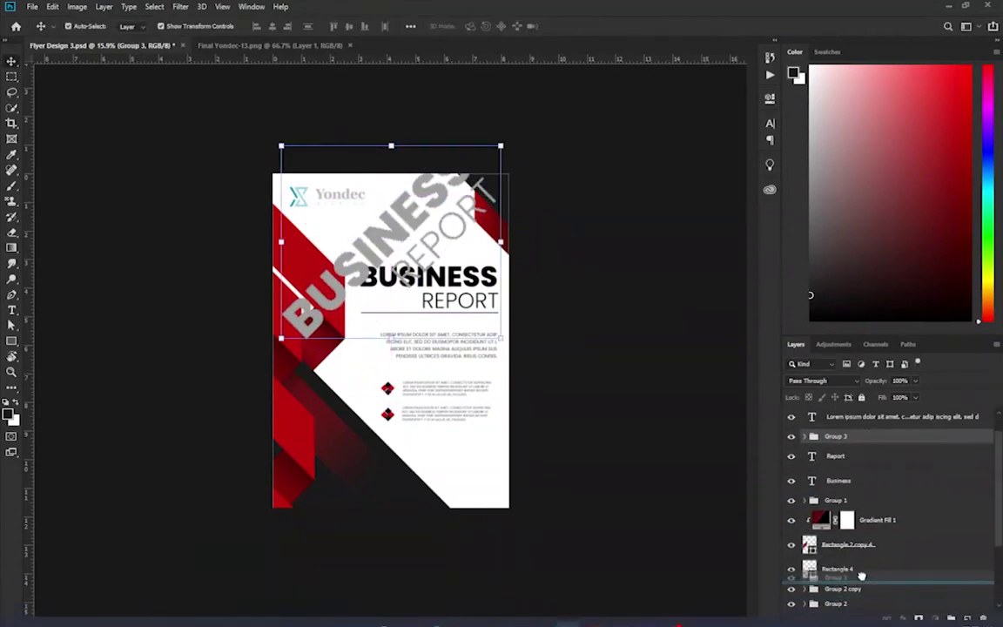
left_click_drag(857, 437, 857, 564)
left_click_drag(857, 479, 857, 583)
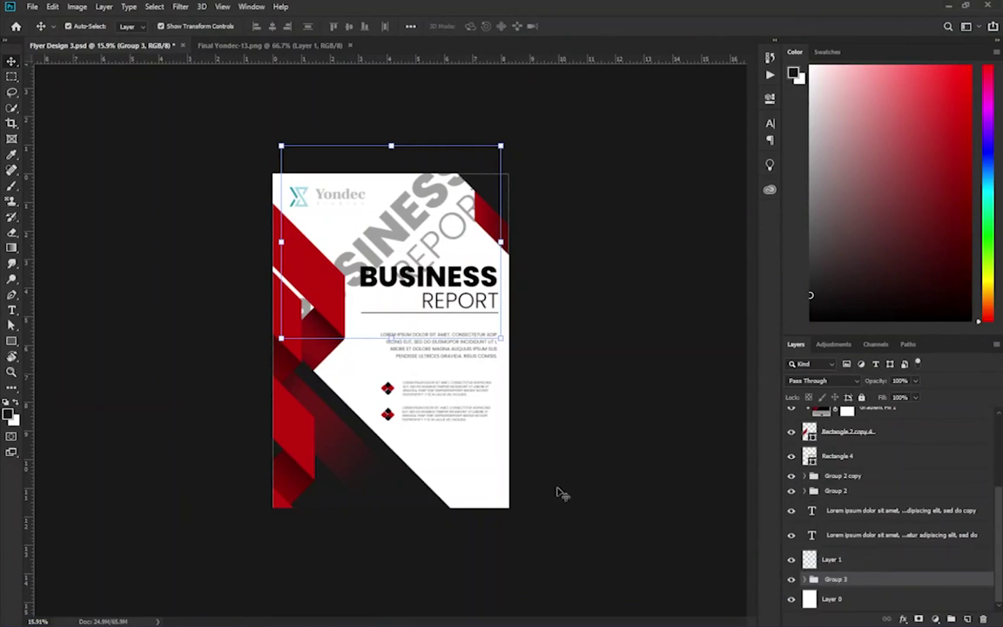
Step: Set the watermark group's opacity to 21% and duplicate it as Group 3 copy
left_click(915, 381)
left_click_drag(917, 396, 873, 398)
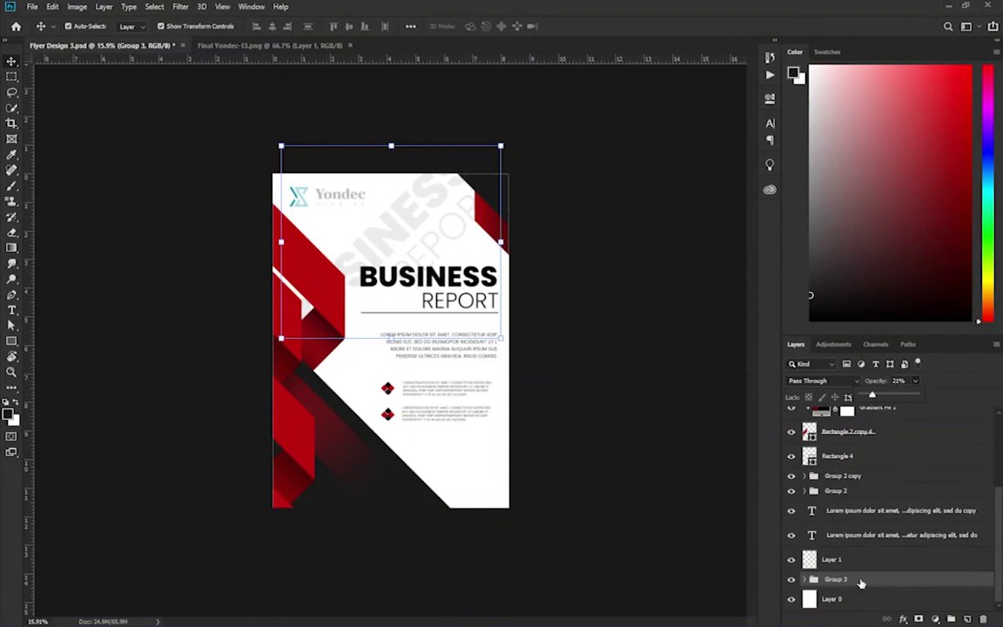
key("ctrl+j")
left_click_drag(410, 218, 411, 218)
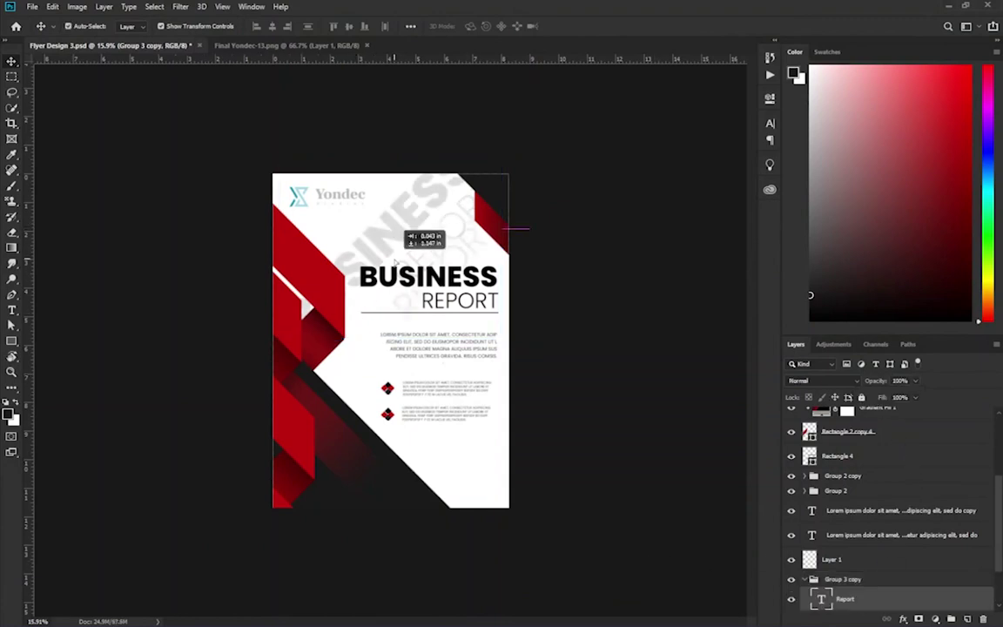
Step: Move the Group 3 copy BUSINESS and REPORT watermarks to new spots down the flyer
scroll(857, 590, "down", 2)
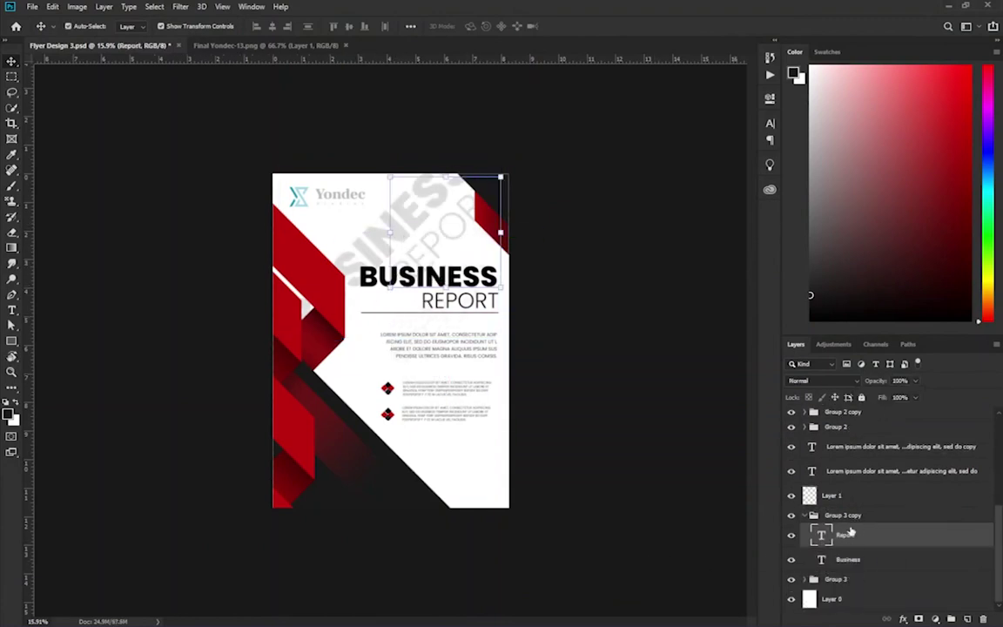
left_click(844, 515)
key("shift+Down")
key("shift+Down")
key("shift+Down")
key("shift+Down")
key("shift+Down")
key("shift+Down")
key("shift+Down")
key("shift+Down")
key("shift+Down")
key("shift+Down")
key("shift+Down")
key("shift+Down")
key("shift+Down")
key("shift+Down")
key("shift+Down")
key("shift+Down")
key("shift+Down")
key("shift+Down")
key("shift+Down")
key("shift+Down")
key("shift+Down")
key("shift+Down")
key("shift+Down")
key("shift+Down")
key("shift+Down")
key("shift+Down")
key("shift+Down")
left_click_drag(381, 355, 420, 523)
left_click_drag(493, 211, 503, 433)
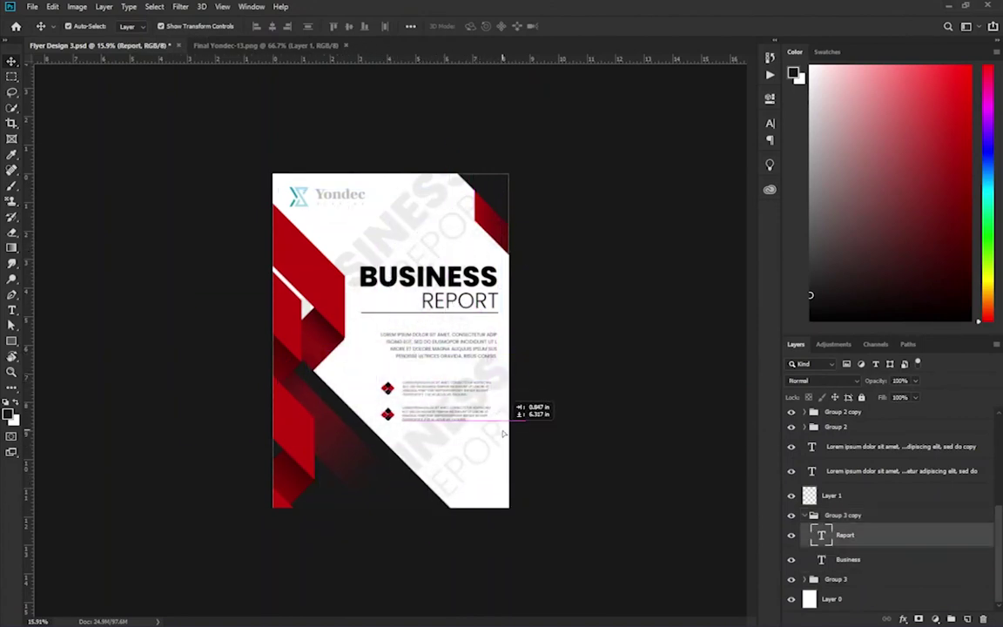
left_click_drag(503, 432, 503, 435)
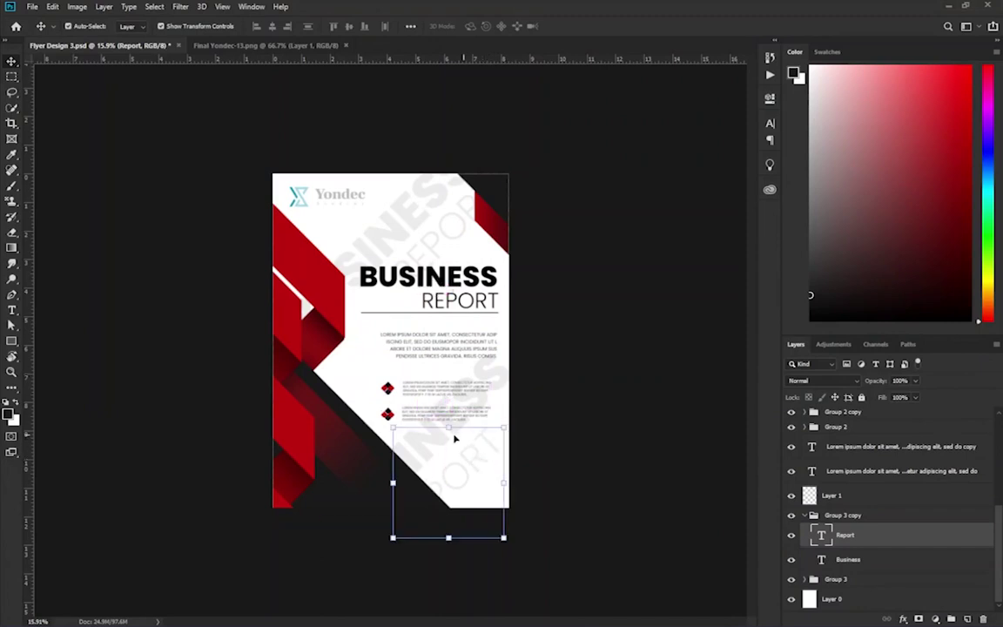
left_click_drag(419, 457, 416, 294)
left_click_drag(390, 400, 378, 329)
Step: Transform the REPORT copy and line up the BUSINESS and REPORT watermarks along the diagonal
left_click(430, 427)
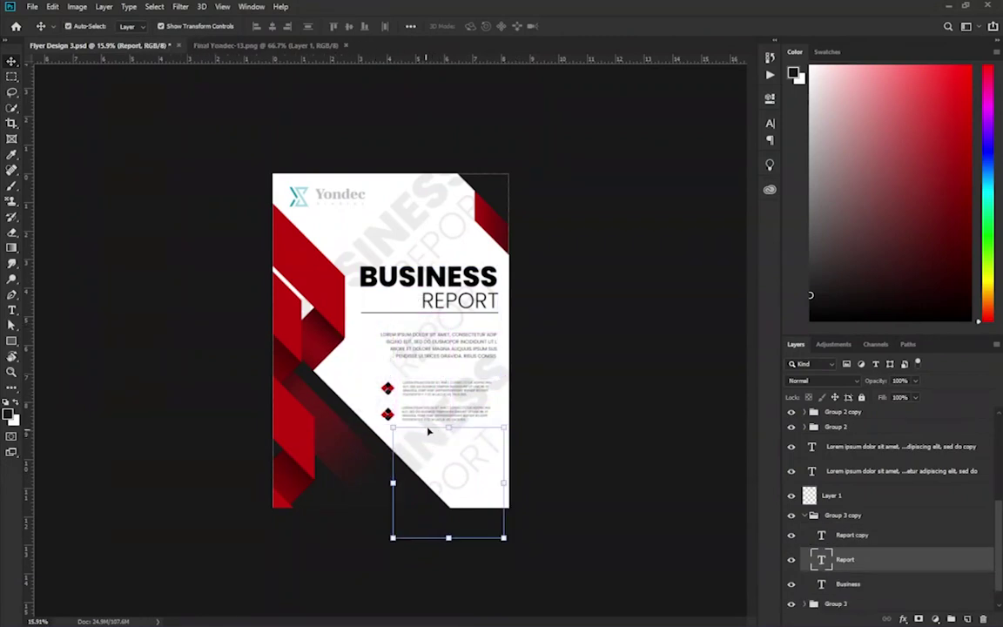
left_click(493, 376)
key("ctrl+t")
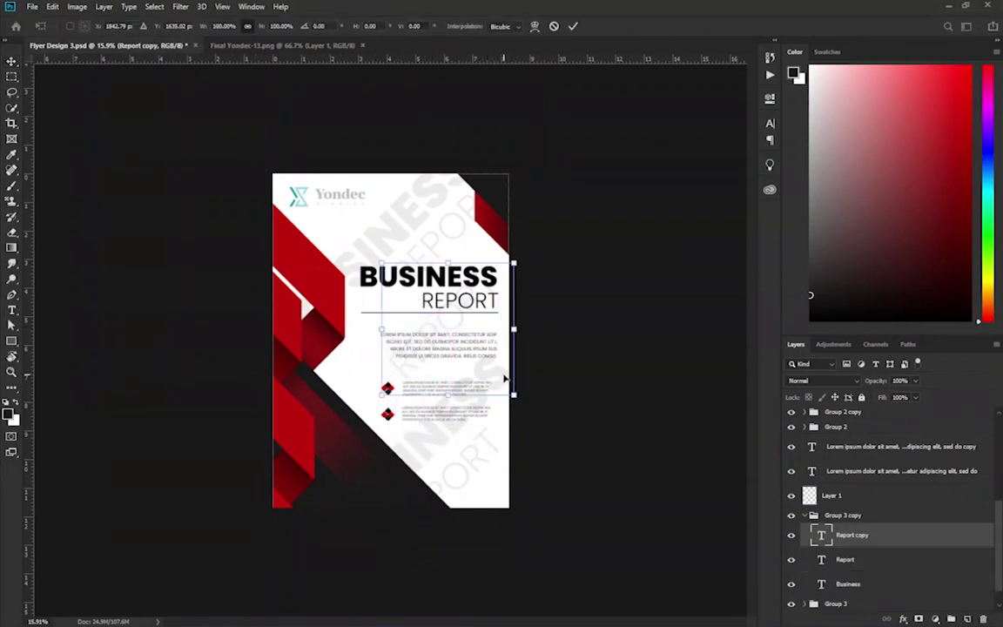
key("Return")
left_click(405, 212)
mouse_move(405, 212)
left_mouse_down()
mouse_move(365, 251)
mouse_move(379, 259)
mouse_move(391, 302)
mouse_move(346, 385)
mouse_move(320, 410)
mouse_move(340, 399)
left_mouse_up()
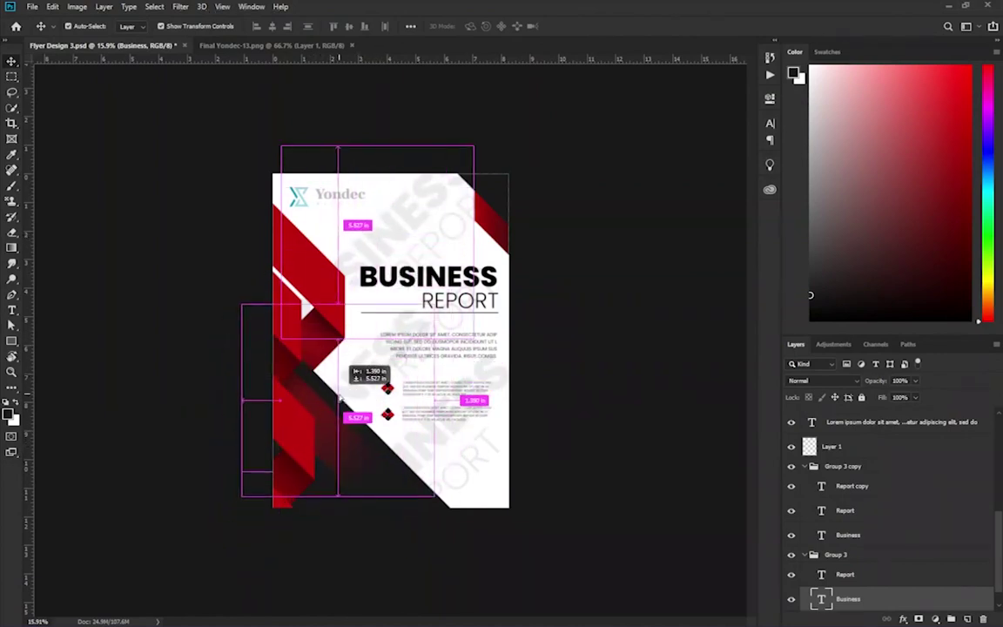
left_click_drag(459, 318, 499, 261)
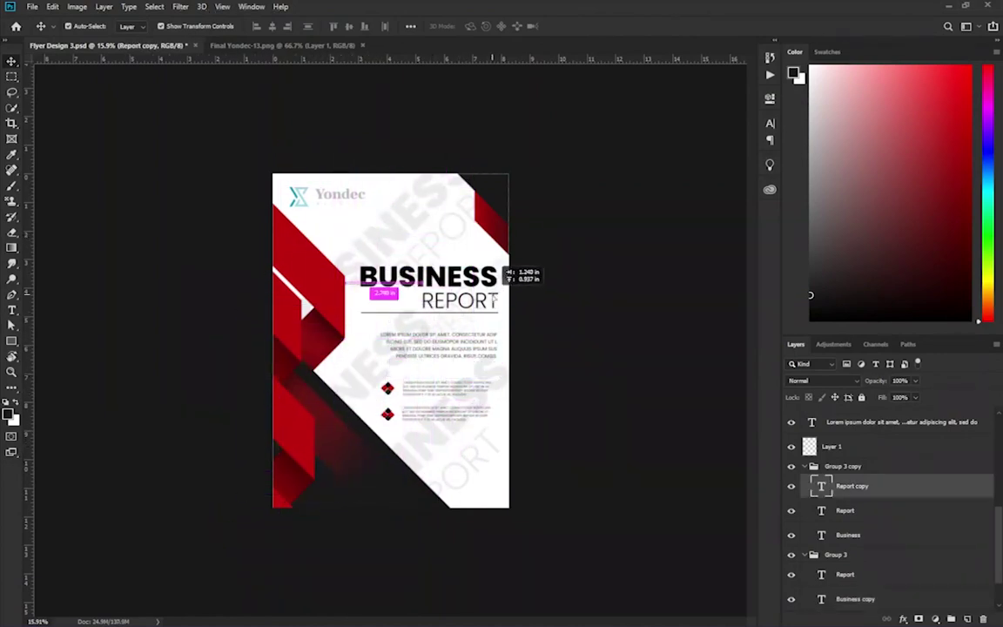
left_click_drag(499, 263, 493, 270)
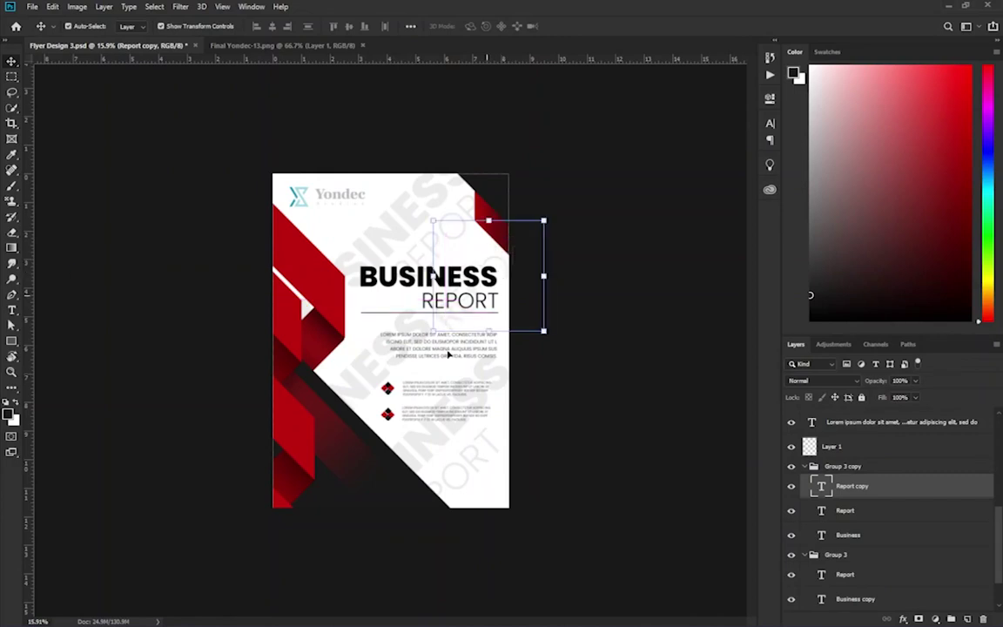
left_click_drag(372, 386, 406, 316)
Step: Lower the opacity of the BUSINESS watermark layers to make them fainter
key("ctrl+t")
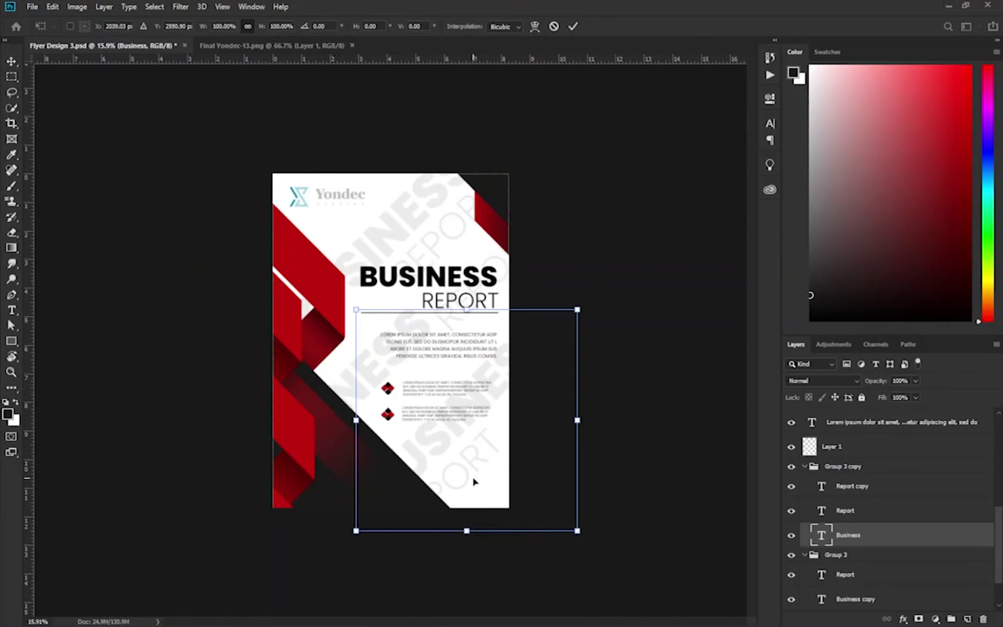
left_click_drag(916, 384, 889, 397)
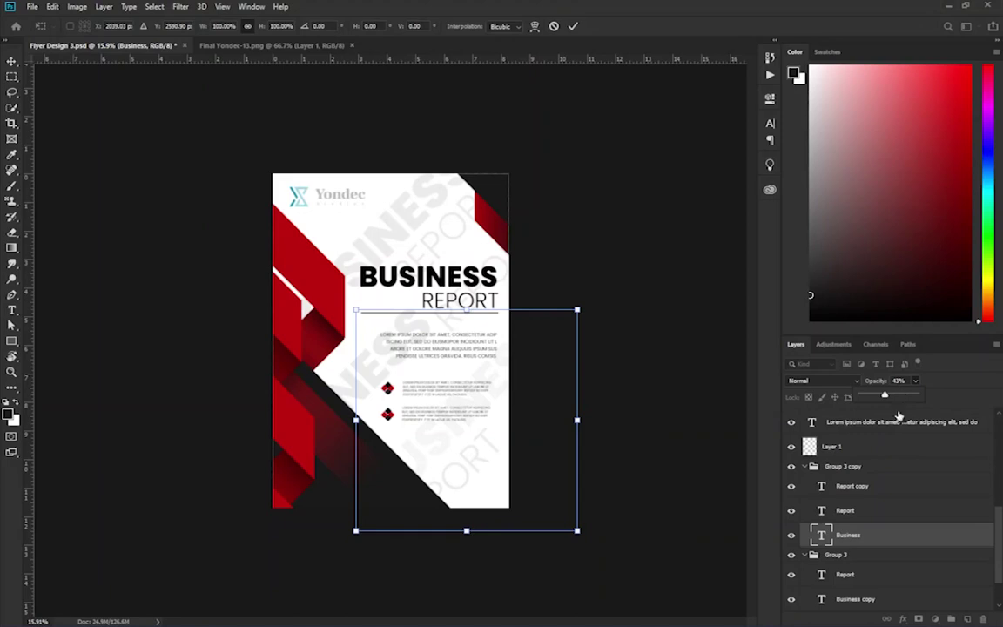
key("Return")
left_click(858, 512)
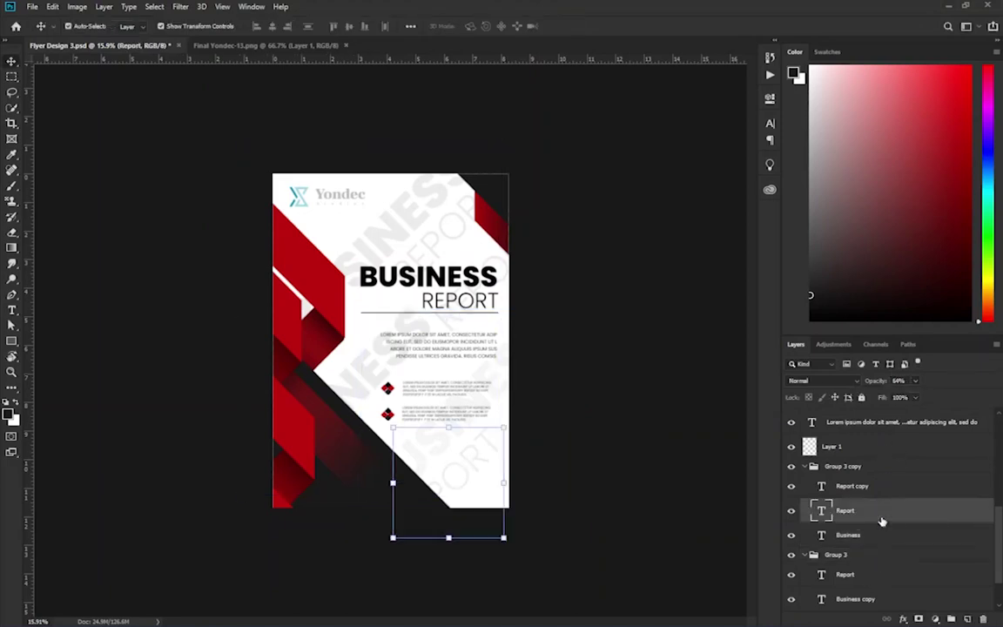
left_click(862, 534)
left_click_drag(915, 381, 918, 397)
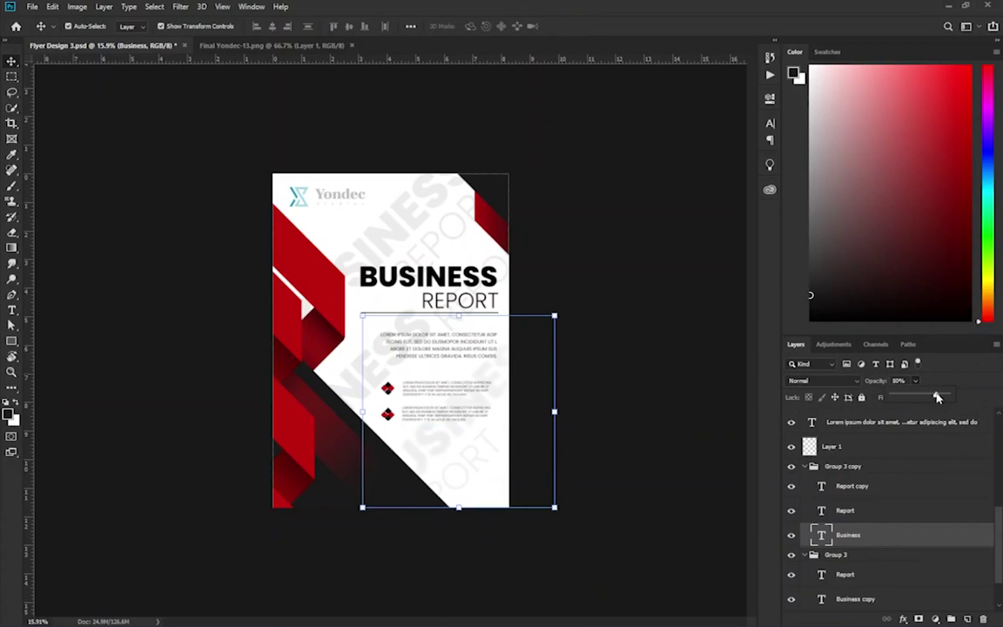
Step: Delete the duplicate Report copy and Business copy layers
left_click(857, 488)
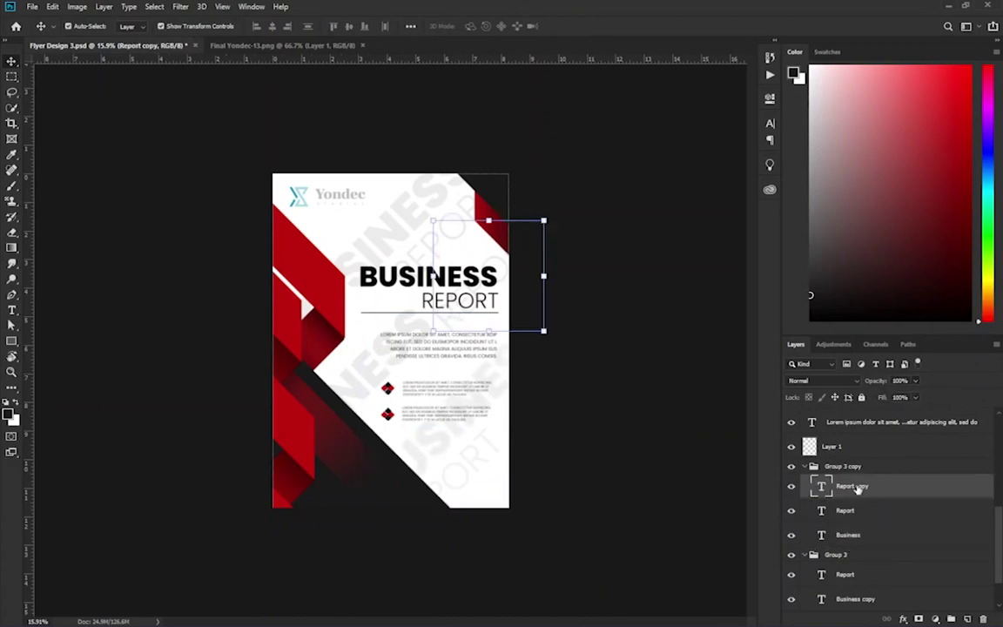
key("Delete")
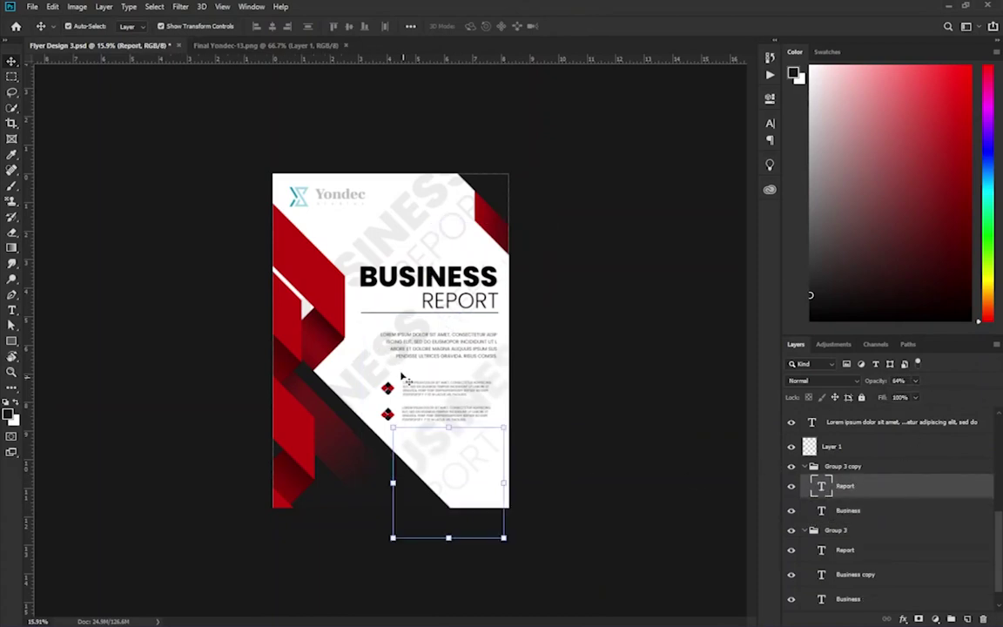
left_click(403, 376)
left_click(692, 531)
left_click(855, 575)
key("Delete")
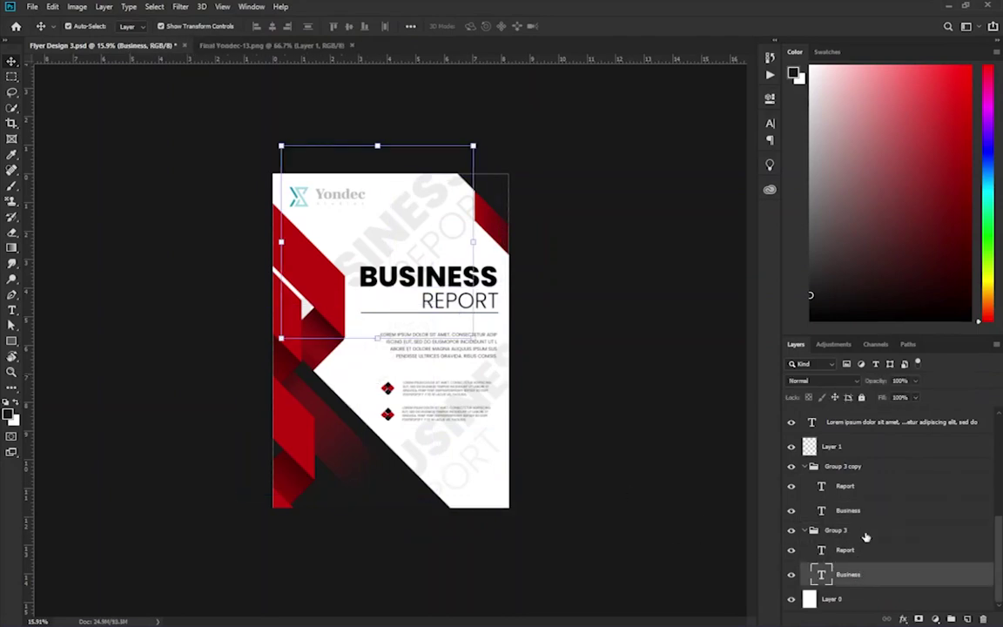
Step: Drag the Group 3 copy BUSINESS and REPORT watermarks onto the lower white area
left_click(849, 471)
left_click(432, 437)
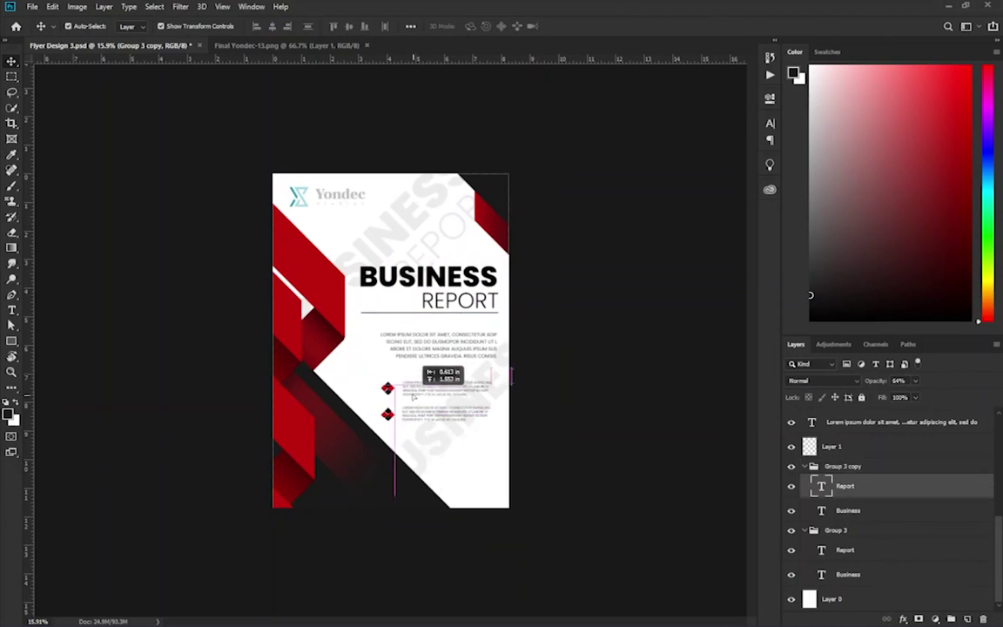
left_click(428, 444)
left_click_drag(428, 444, 435, 346)
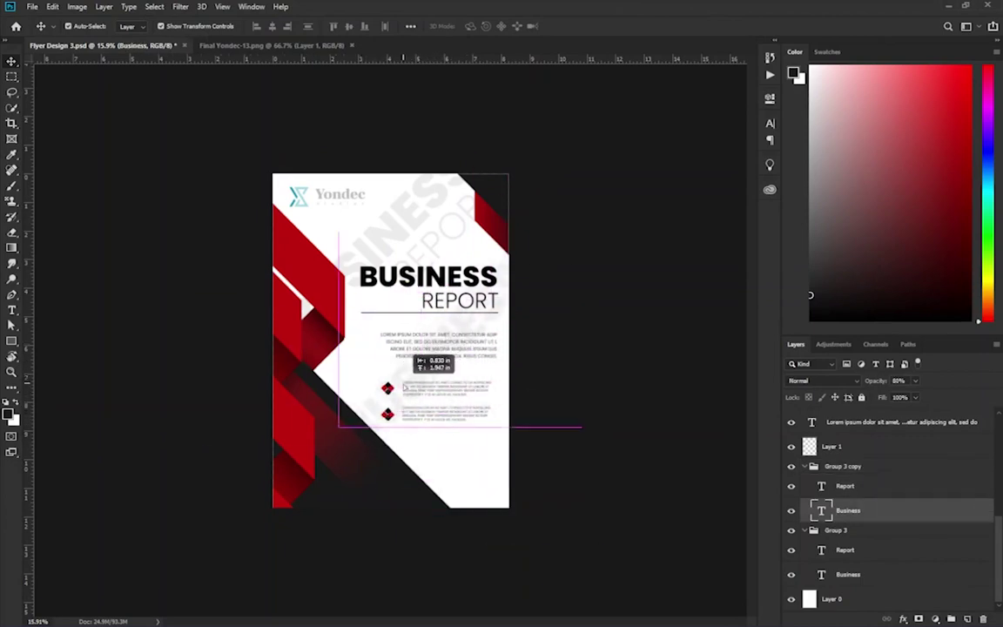
left_click_drag(435, 346, 407, 349)
left_click(831, 598)
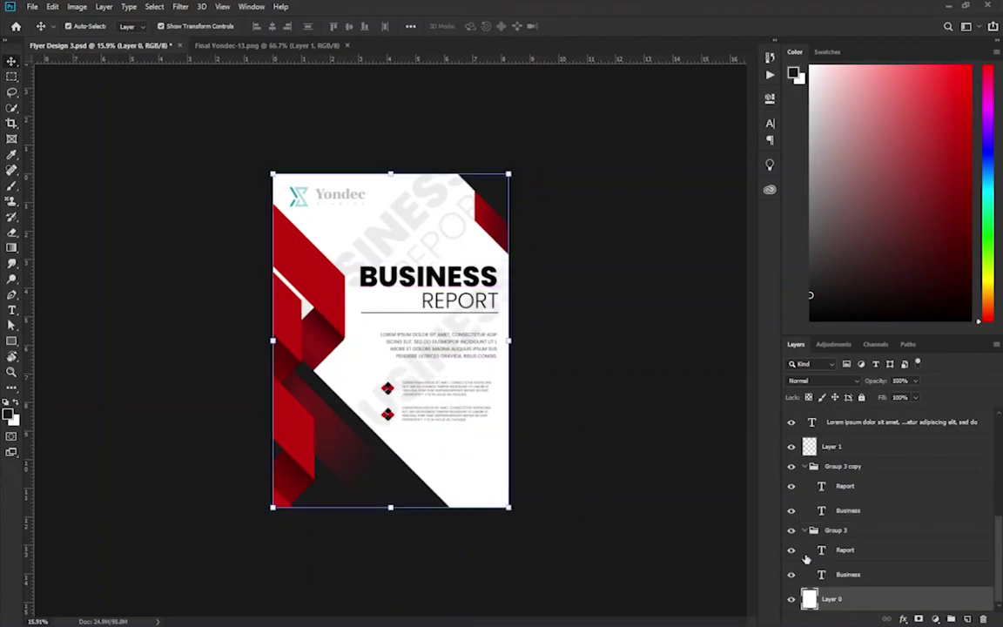
left_click(856, 551)
left_click(857, 487)
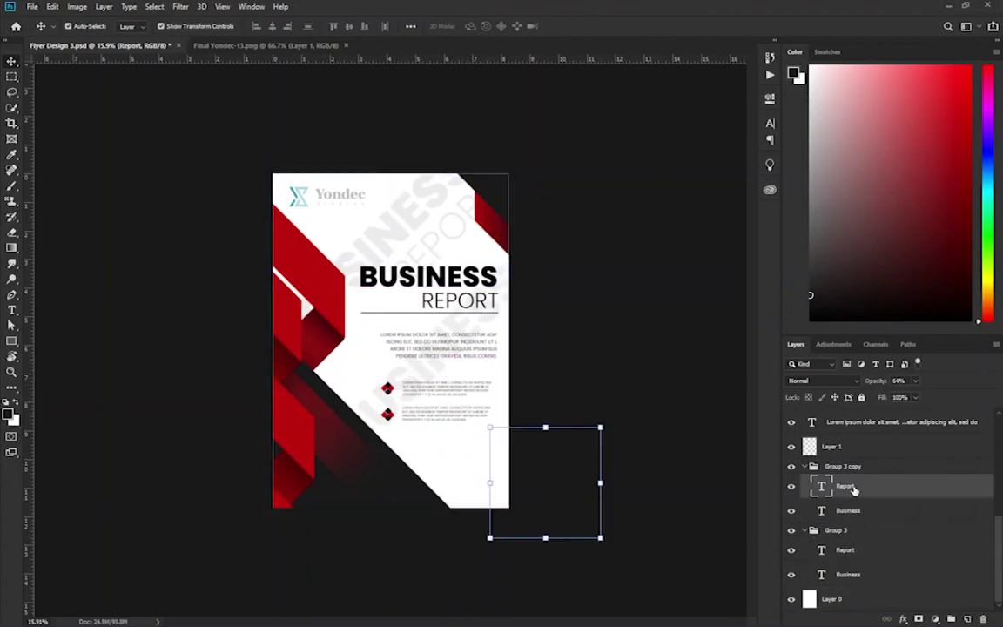
left_click_drag(498, 497, 408, 427)
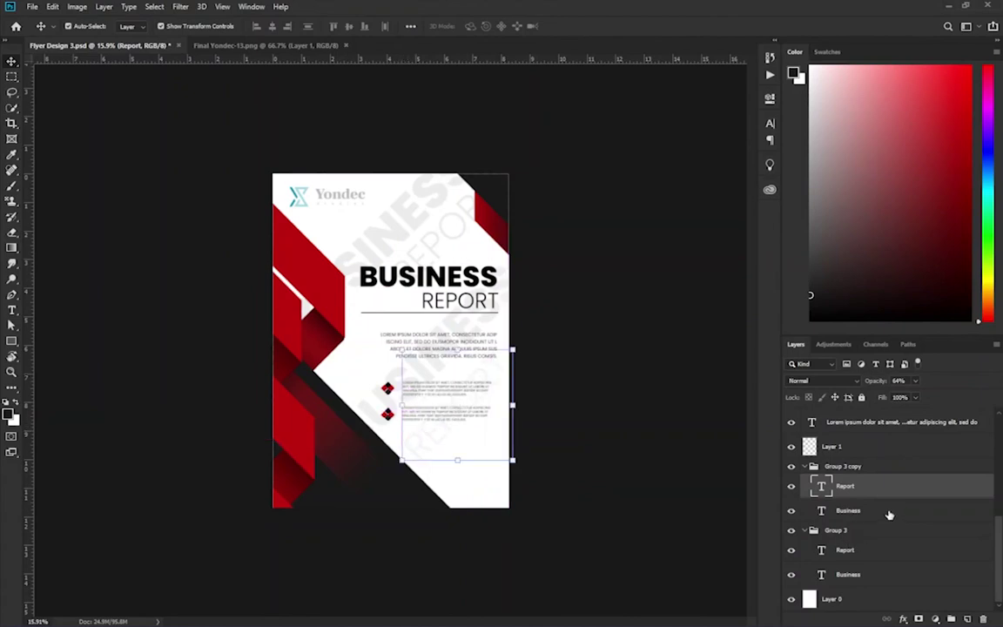
Step: Set the Group 3 copy watermark texts' Fill to 61%
left_click(857, 510, "shift")
left_click_drag(908, 414, 893, 414)
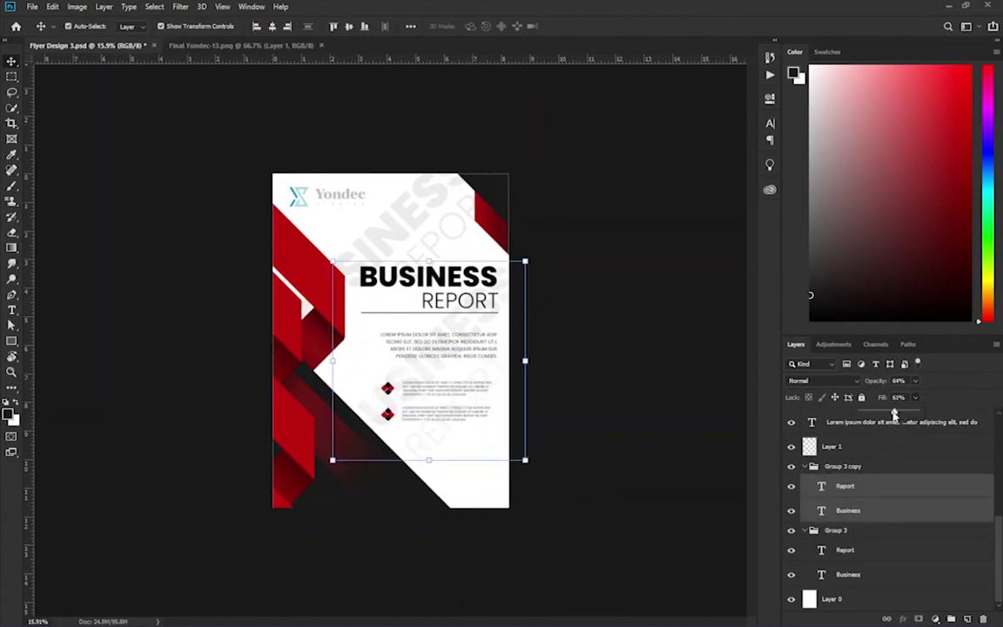
left_click(587, 494)
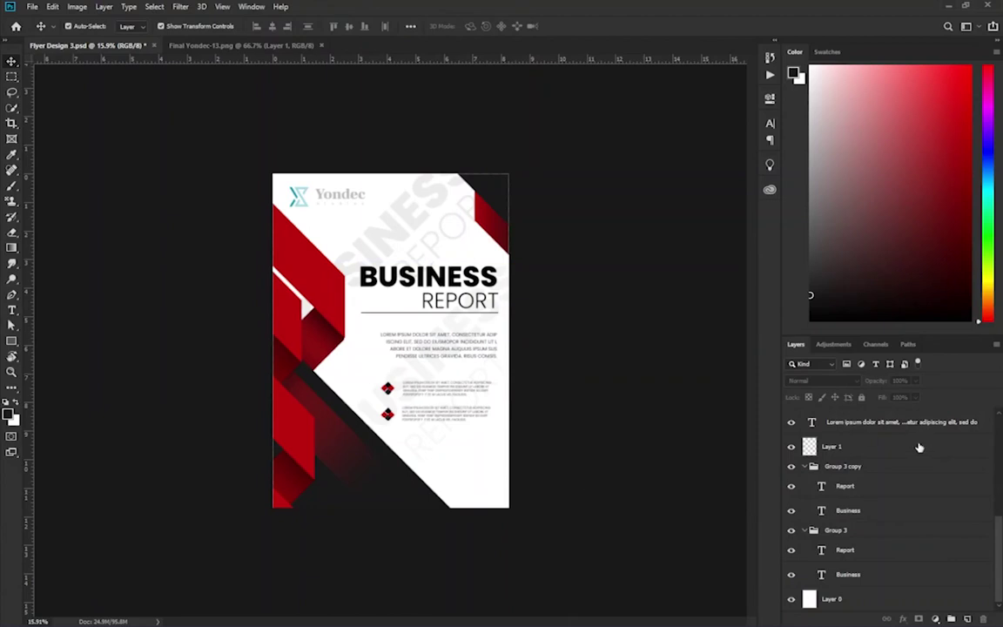
left_click(846, 486)
left_click(859, 510, "shift")
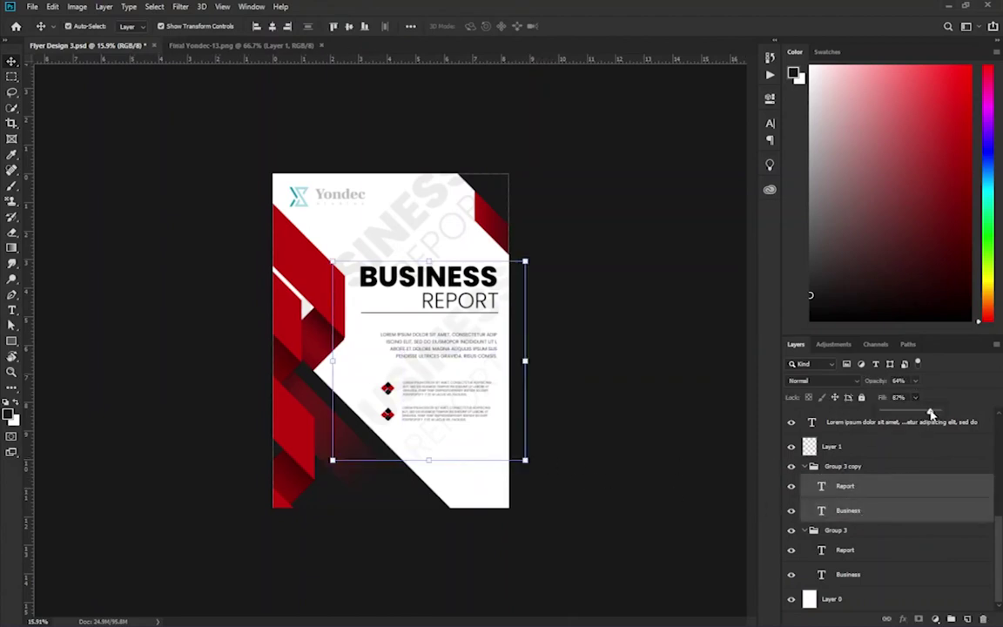
Step: Lower the Group 3 Report and Business watermarks' opacity to about 79%
left_click(870, 551)
left_click(858, 574, "shift")
left_click_drag(914, 381, 903, 399)
left_click(670, 500)
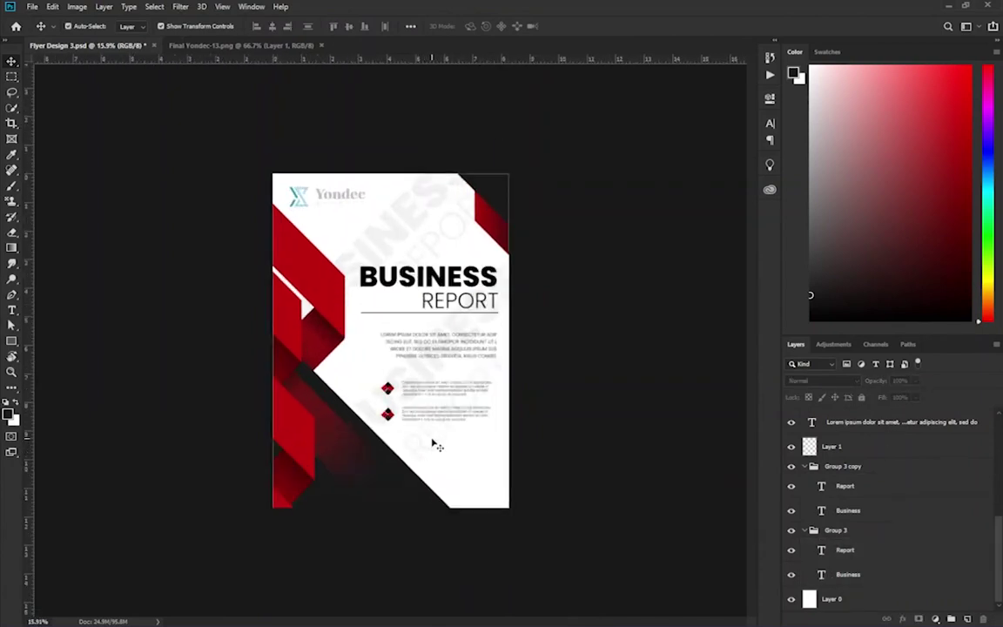
left_click(11, 311)
left_click(456, 463)
Step: Add a grey '2022' at lower right, scaled down and aligned under the icon text
type("2022")
left_click(11, 61)
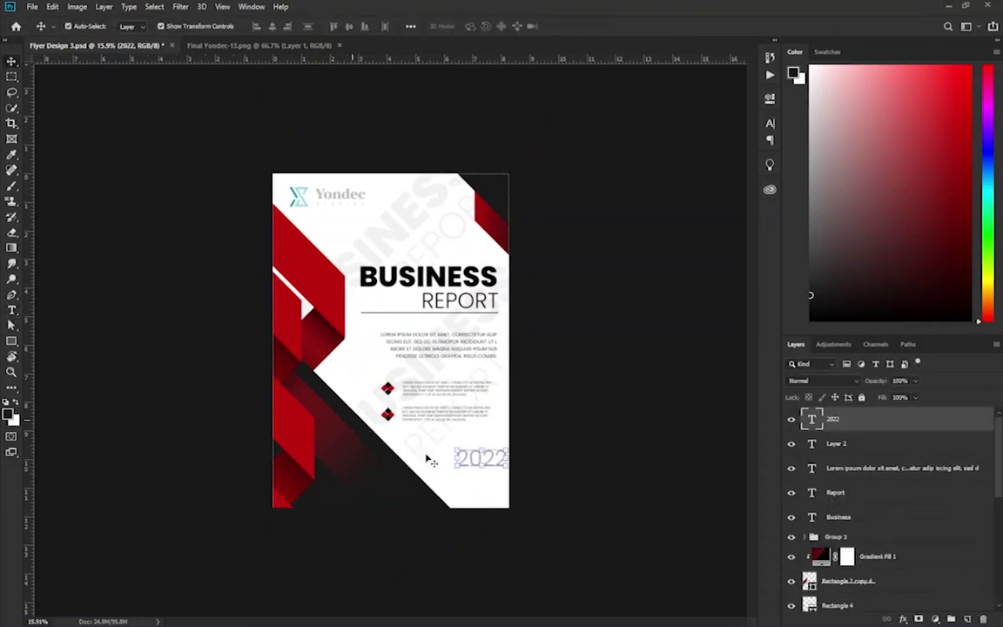
scroll(425, 459, "up", 3)
mouse_move(570, 533)
left_mouse_down()
mouse_move(541, 525)
mouse_move(517, 540)
mouse_move(519, 528)
left_mouse_up()
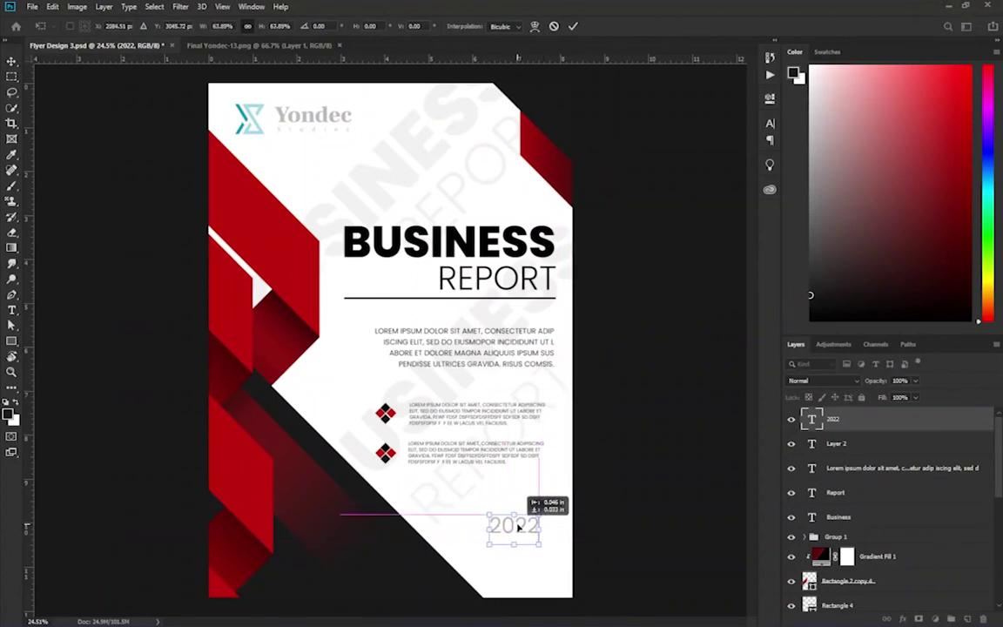
scroll(667, 426, "down", 3)
key("Return")
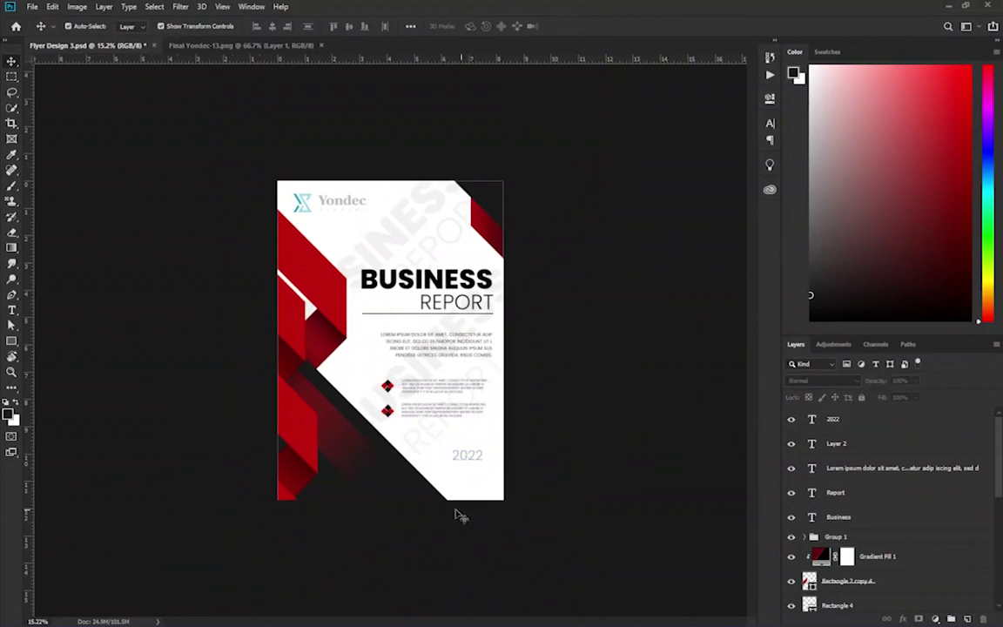
scroll(471, 517, "up", 2)
left_click_drag(503, 491, 506, 480)
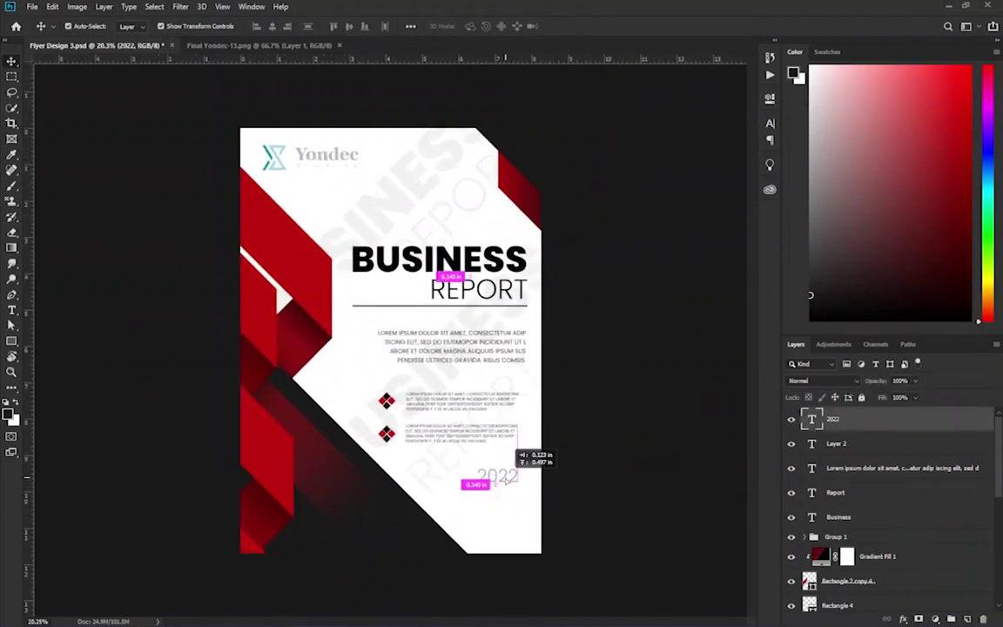
left_click_drag(506, 480, 516, 479)
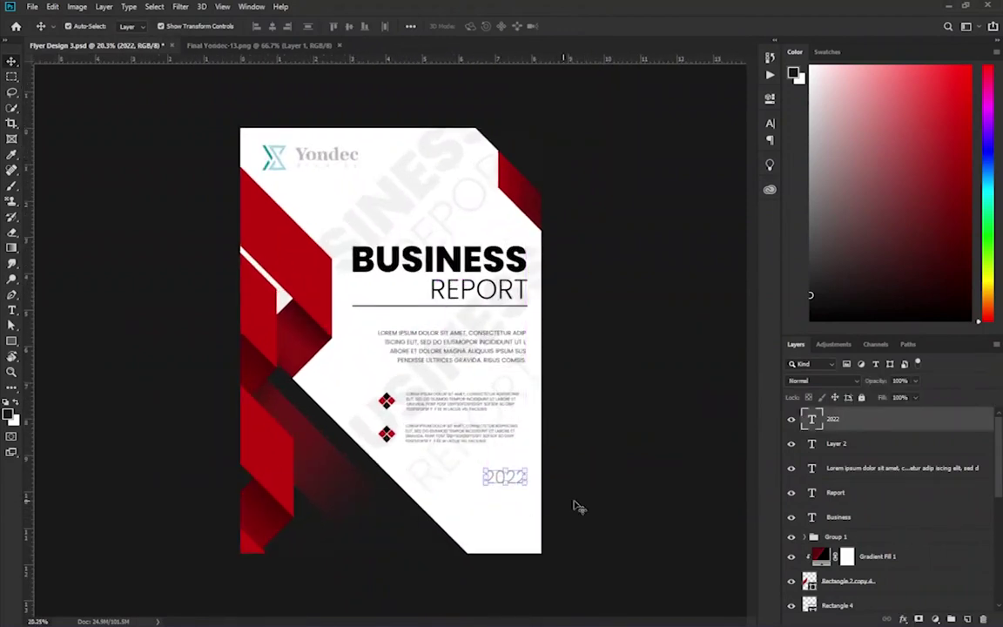
Step: Narrow the first icon block's paragraph box slightly with a free transform
scroll(521, 401, "up", 3)
left_click(470, 419)
key("ctrl+t")
mouse_move(565, 422)
left_mouse_down()
mouse_move(592, 423)
mouse_move(566, 423)
left_mouse_up()
key("Return")
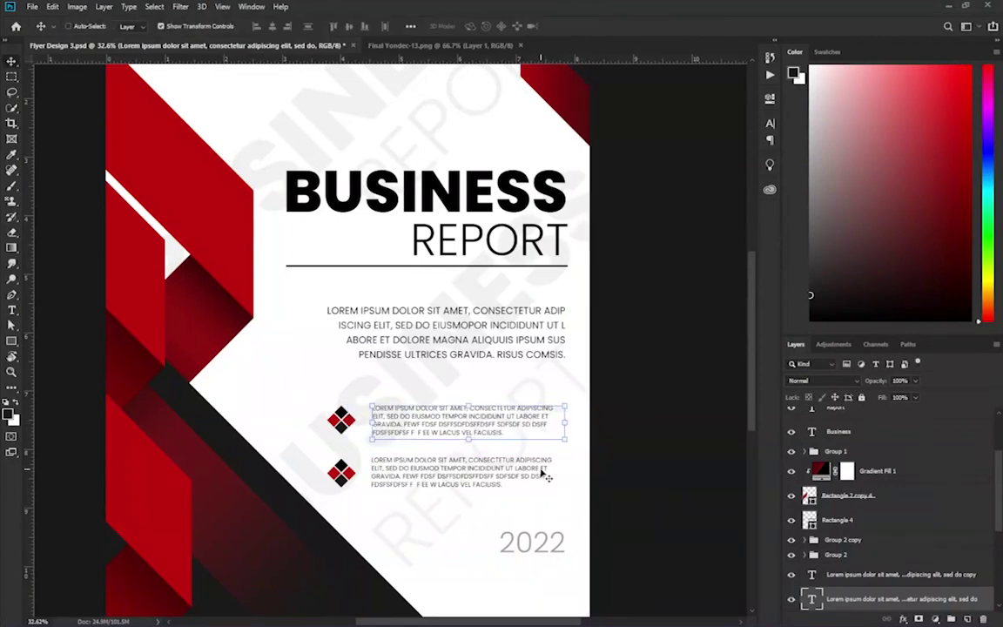
Step: Fix the second line of the first paragraph, retyping 'SDO' and removing the stray D
double_click(521, 416)
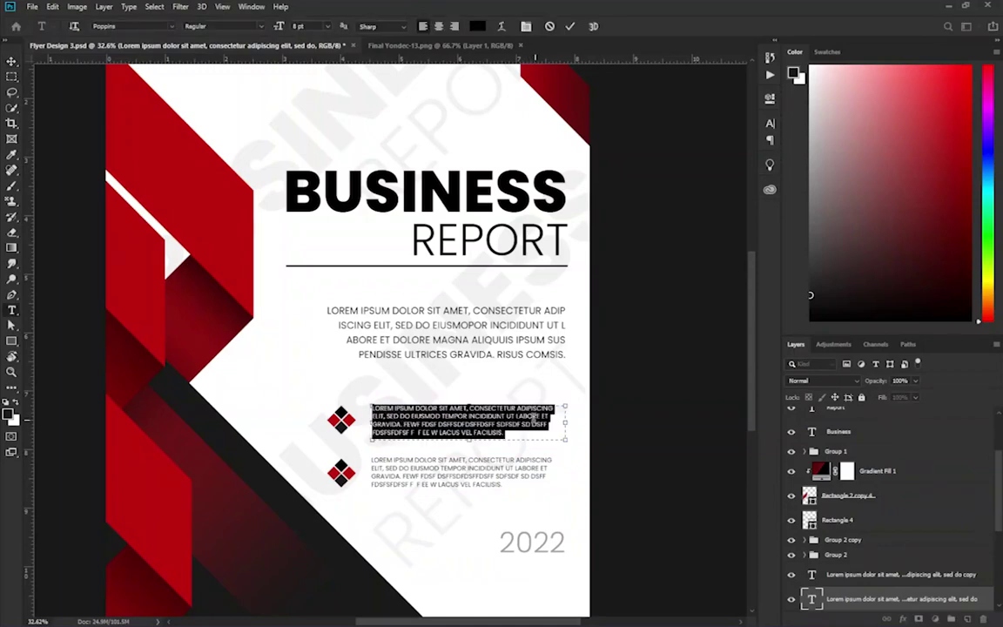
left_click(482, 421)
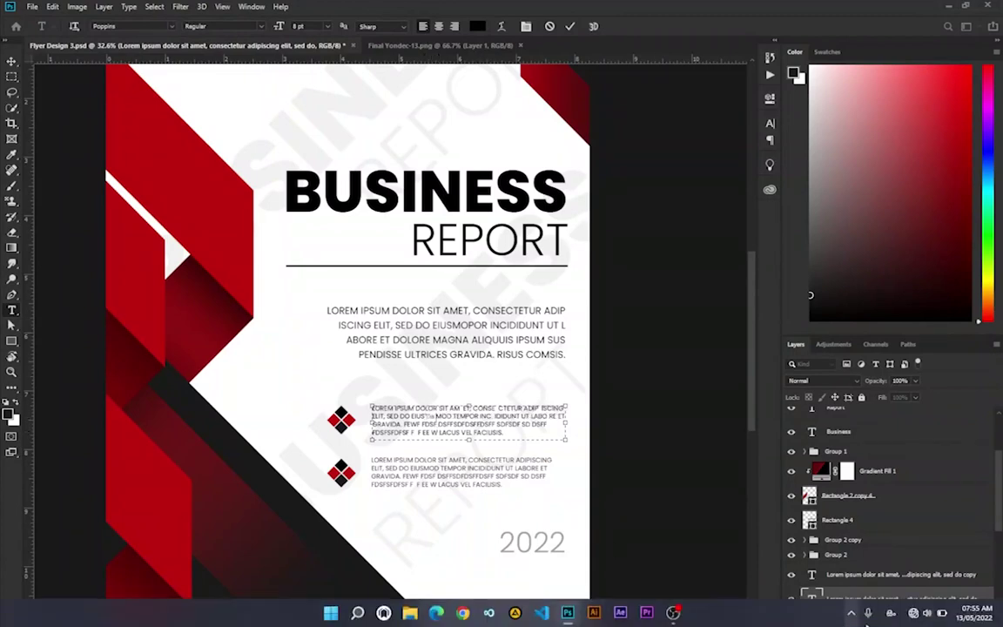
key("super+space")
key("BackSpace")
type("SDO D")
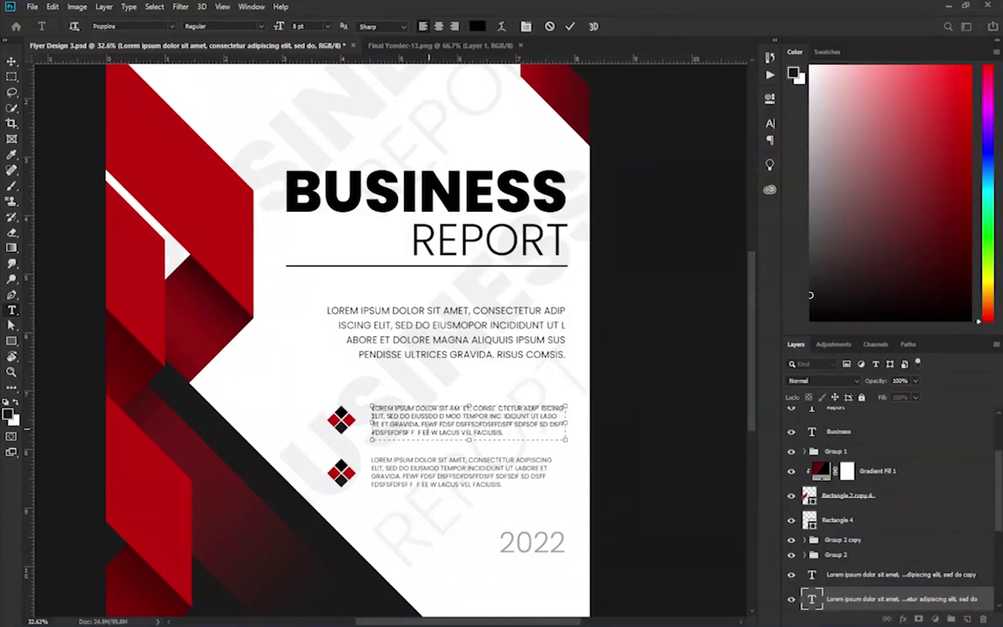
key("BackSpace")
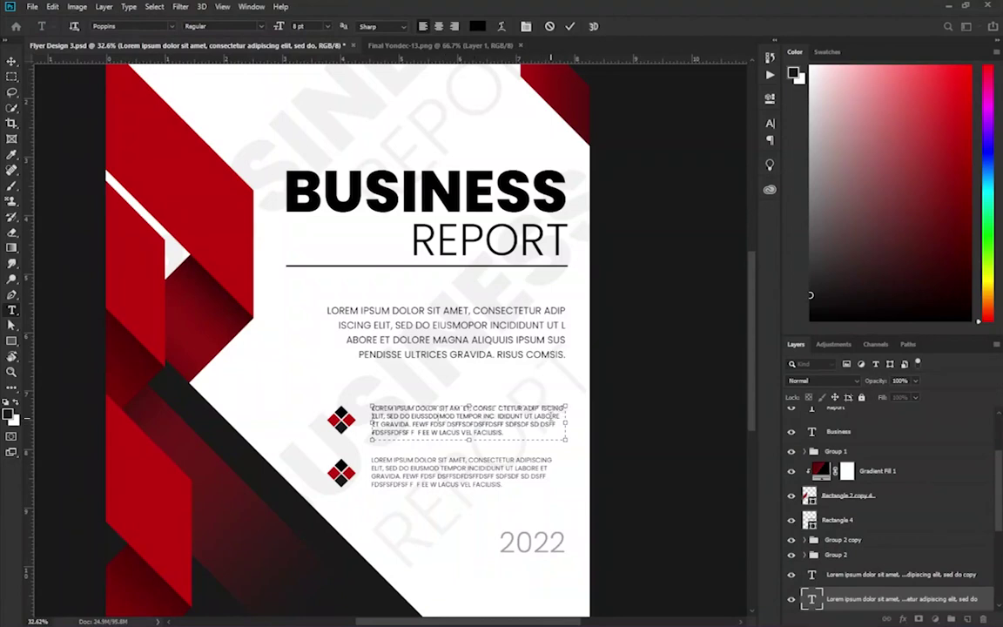
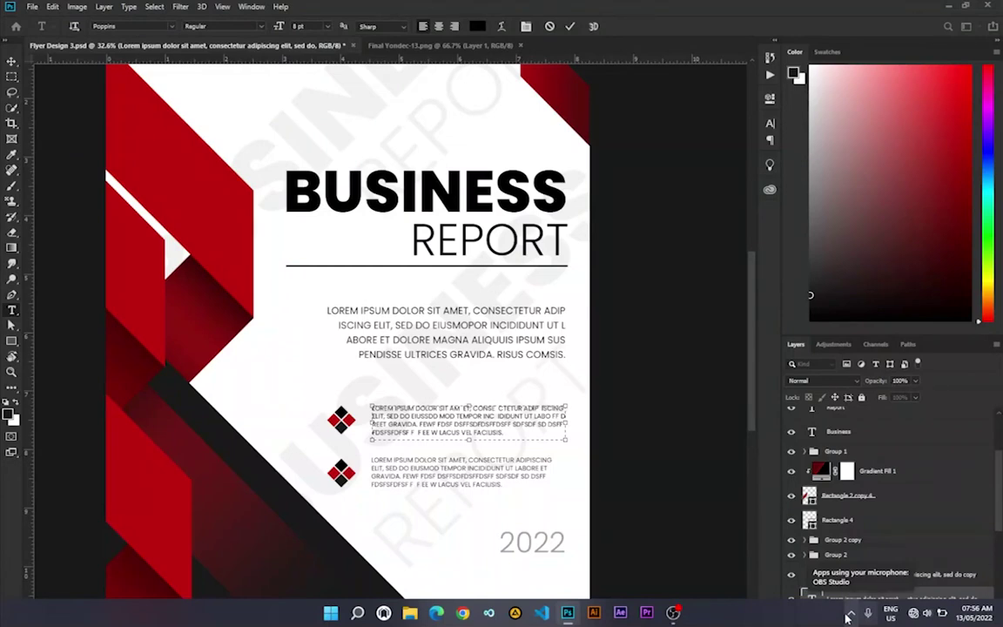
Step: Insert the filler letters 'DFD DF F' after INCI in the second bullet paragraph and commit
left_click(948, 614)
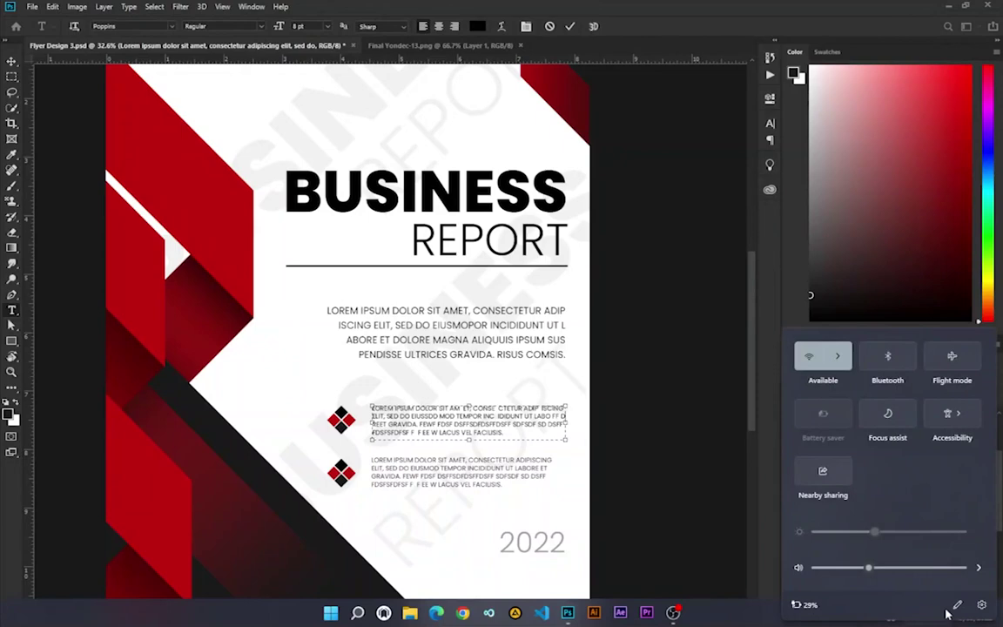
left_click(723, 504)
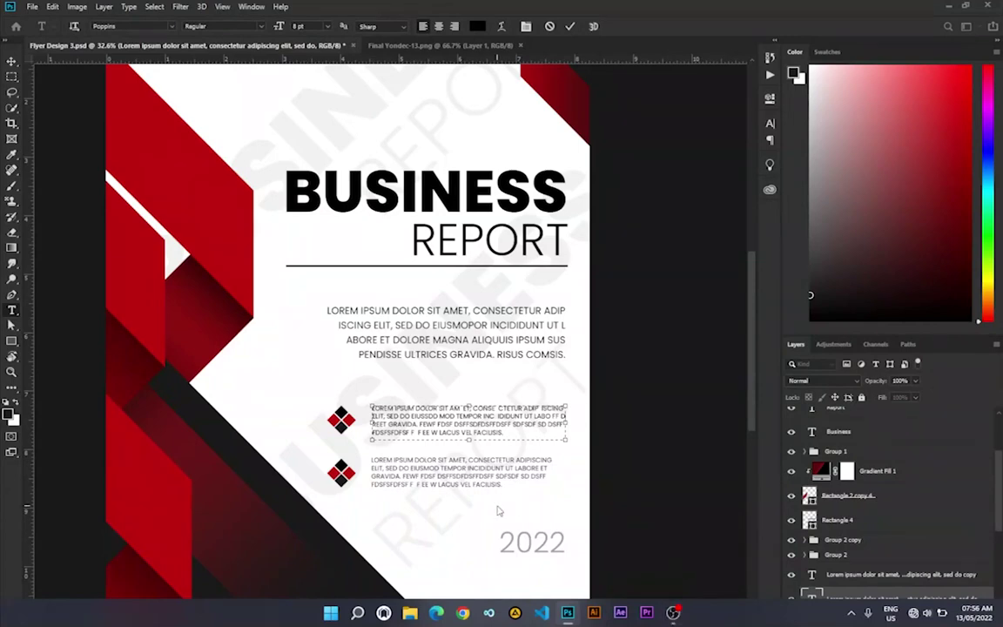
scroll(504, 485, "up", 2)
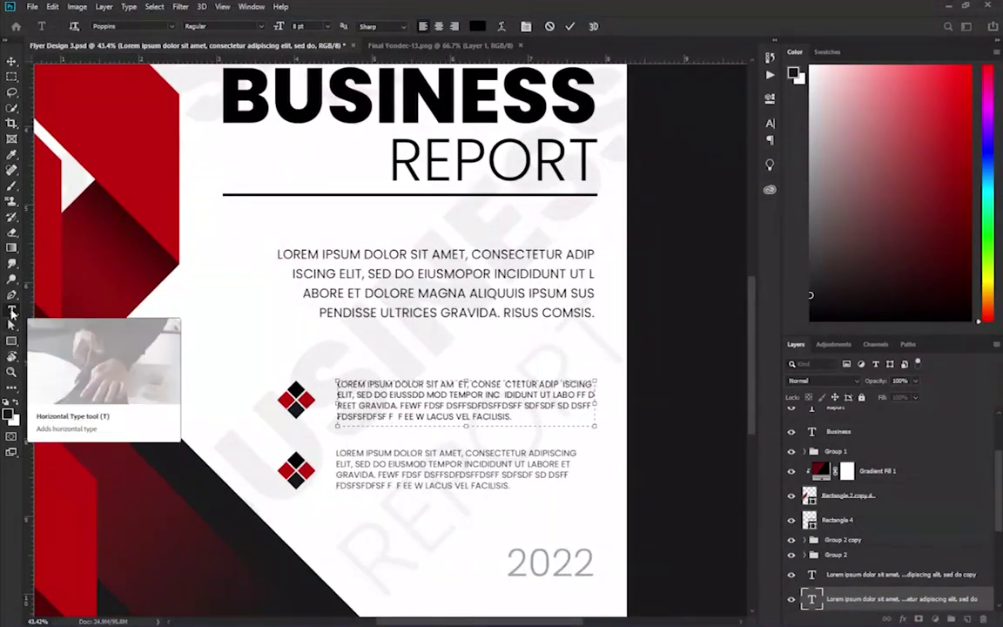
left_click(13, 61)
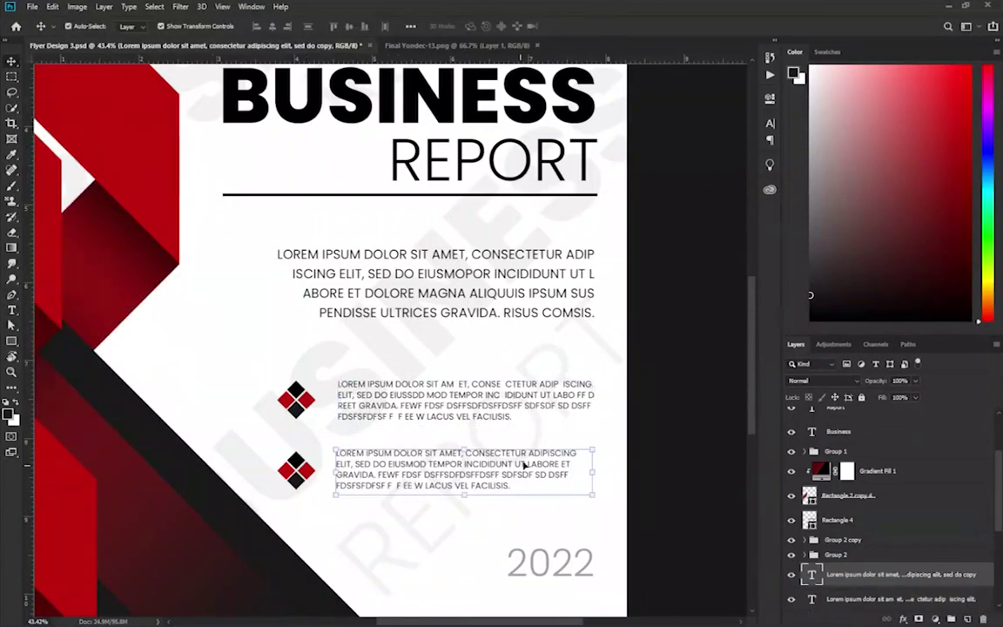
double_click(522, 466)
left_click(532, 460)
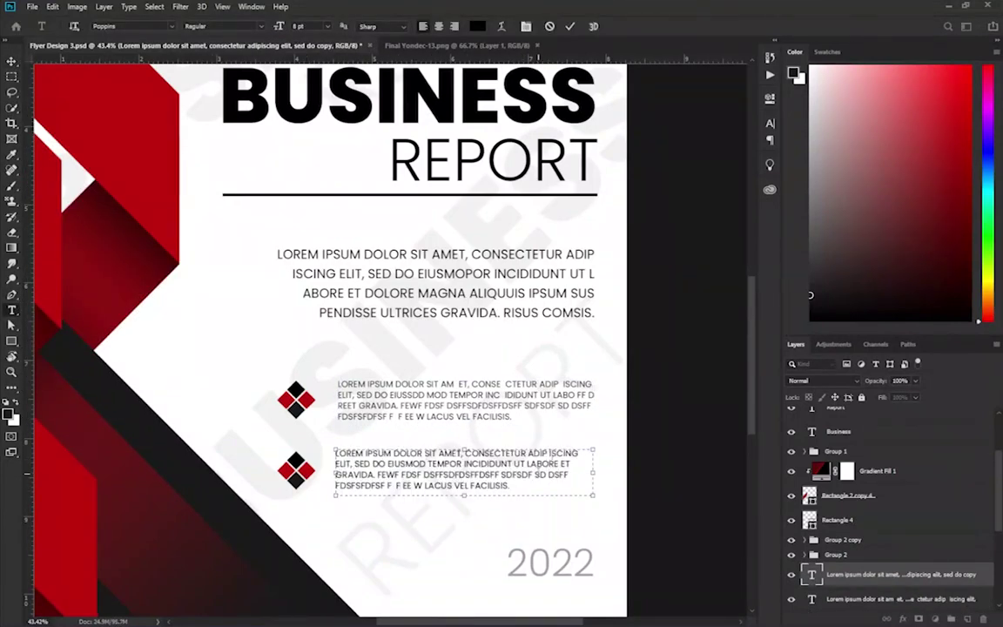
type("F FDFD ")
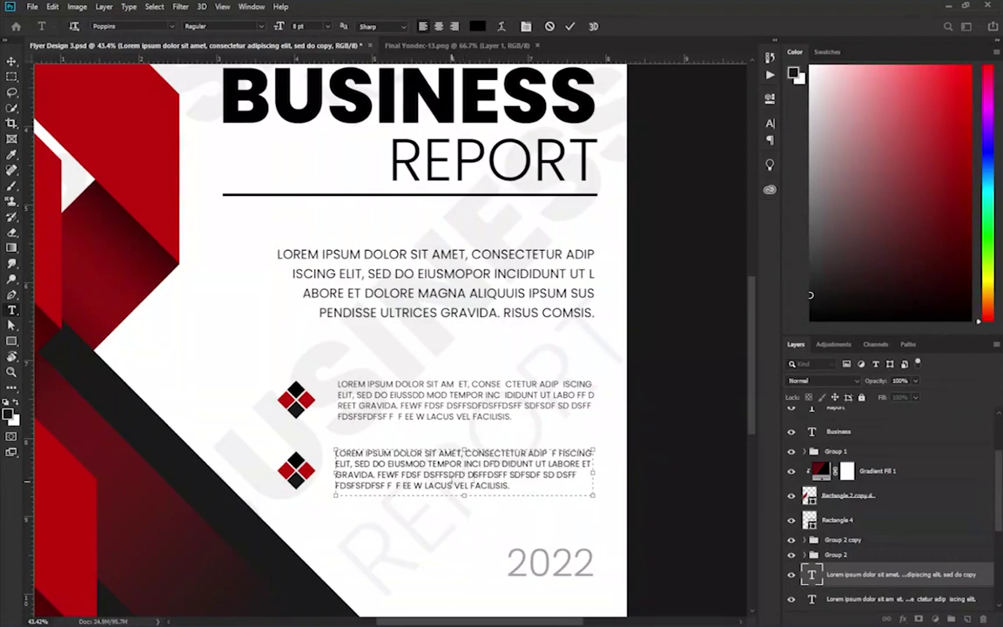
type(" DF F")
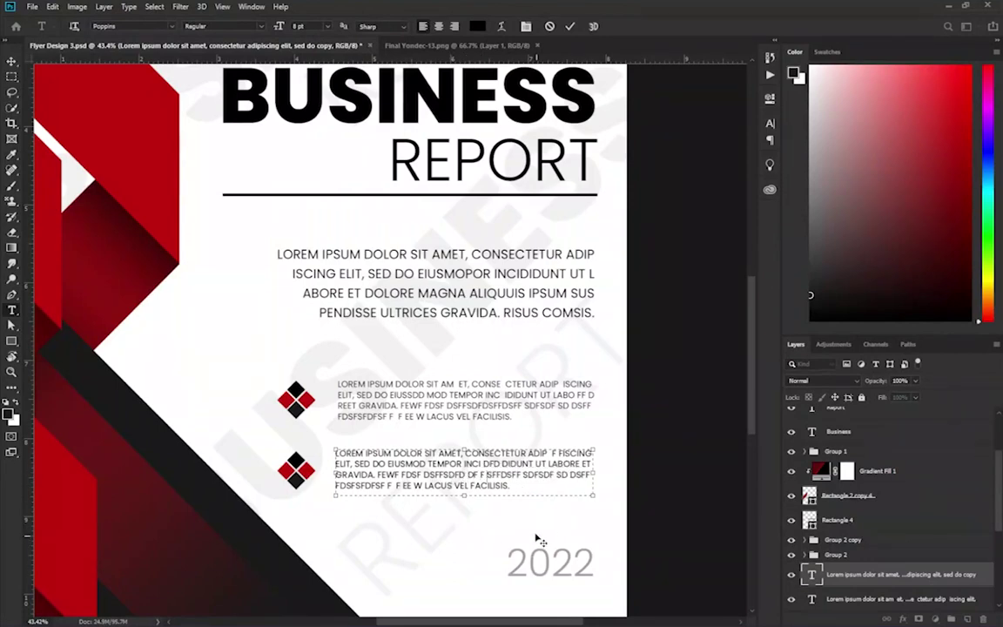
left_click(12, 62)
left_click(331, 448)
scroll(331, 447, "down", 2)
scroll(487, 522, "down", 1)
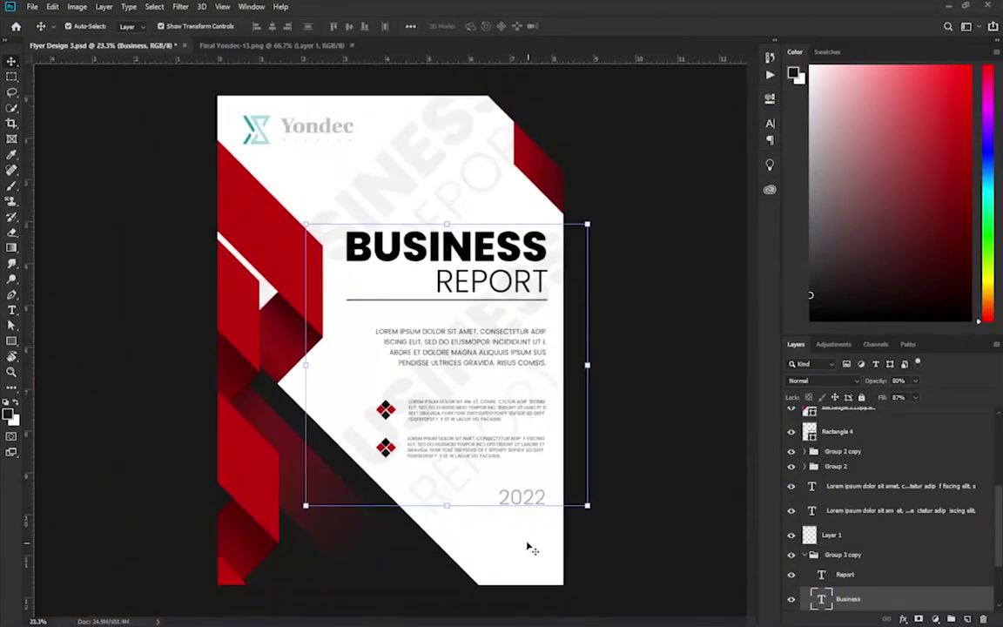
Step: Lower the 2022 year slightly and add a FLYER DESIGN text line above it
double_click(527, 501)
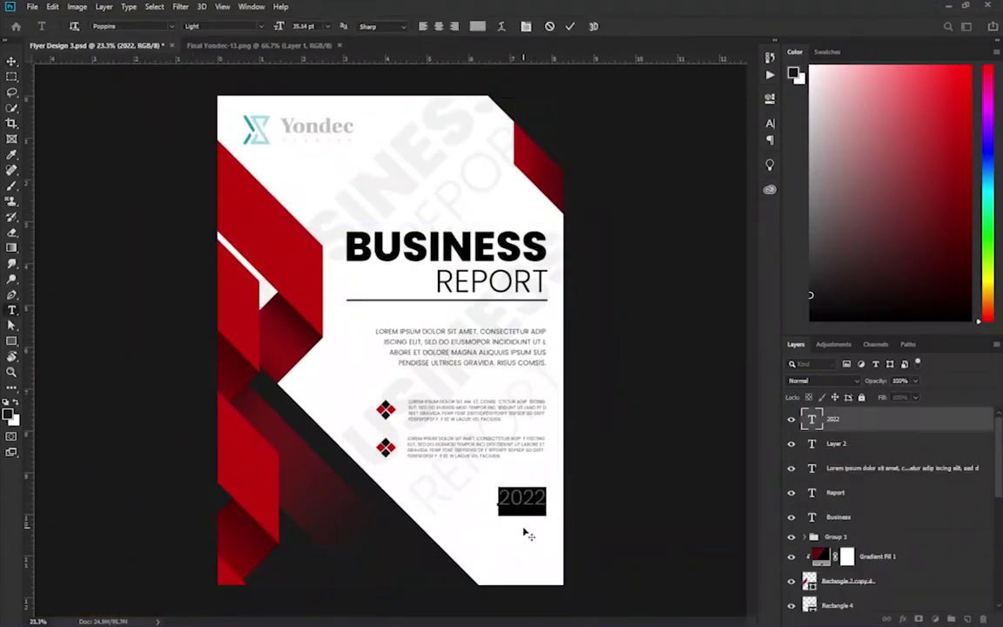
left_click(12, 62)
left_click_drag(522, 501, 528, 532)
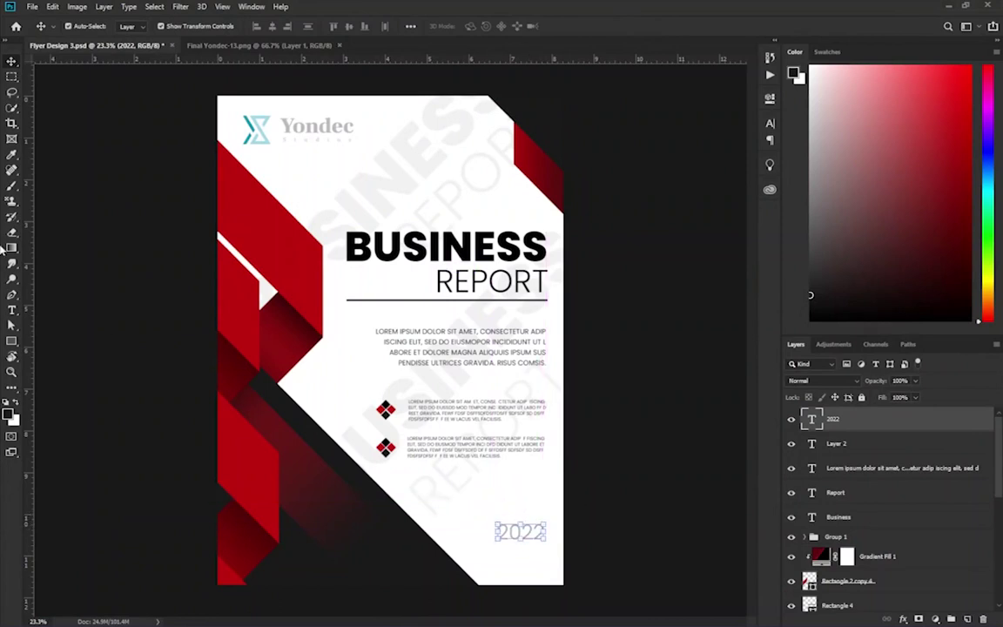
left_click(11, 309)
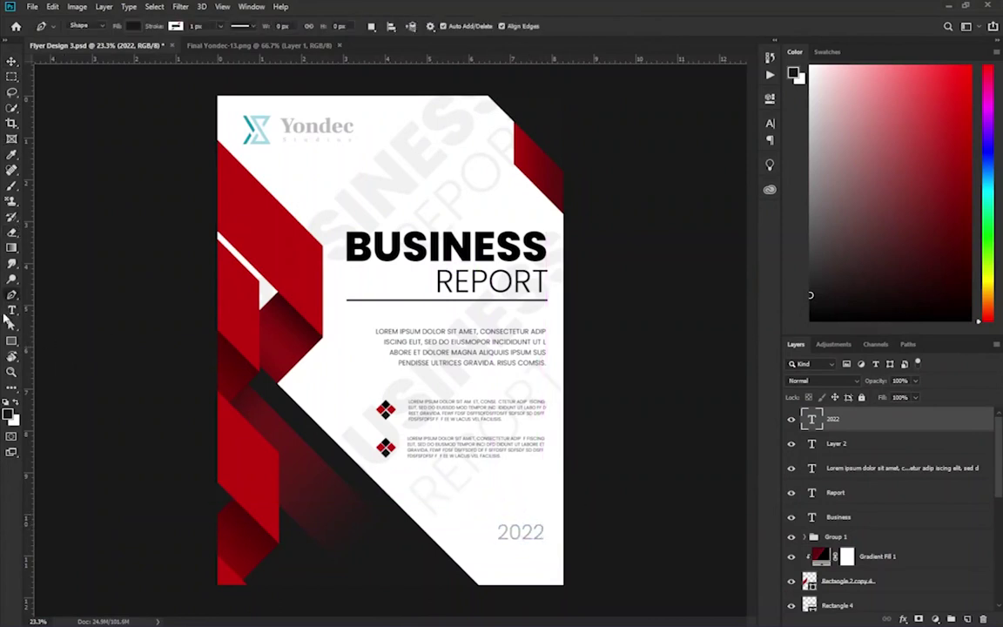
left_click(466, 526)
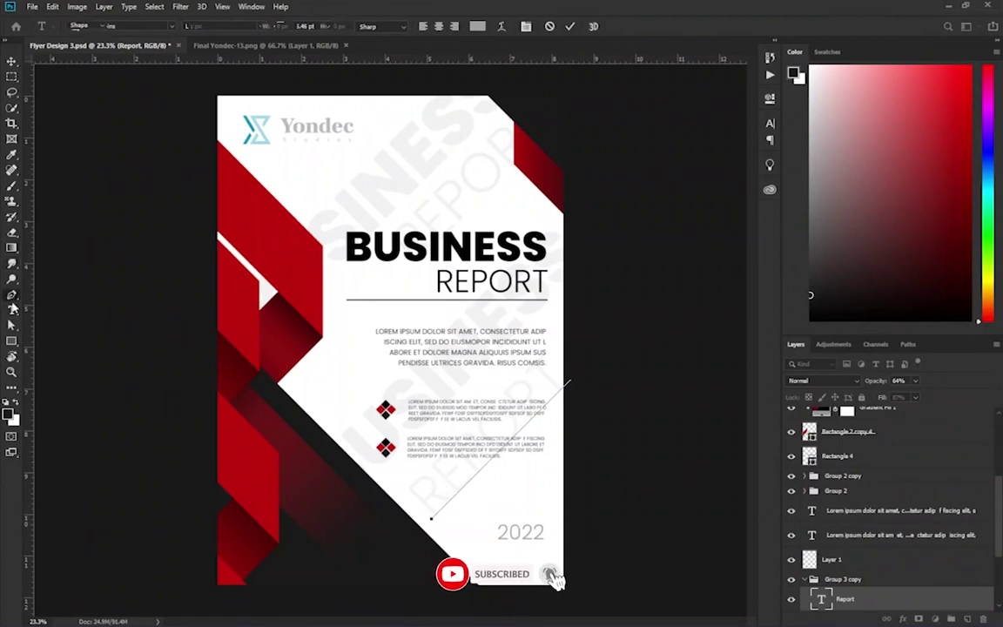
left_click(532, 559)
left_click(540, 567)
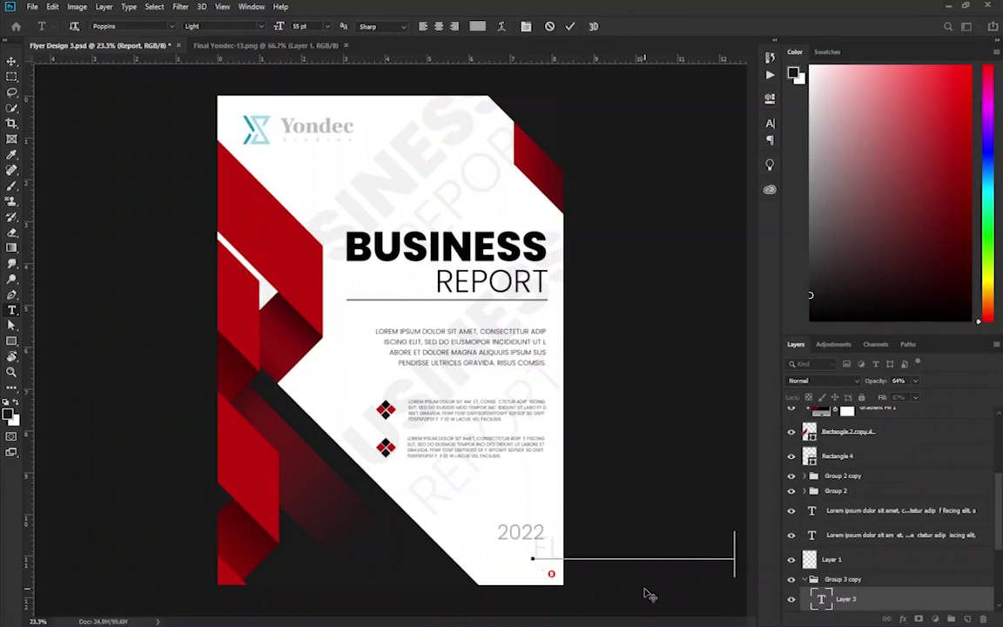
type("Flyer Design")
key("ctrl+Return")
key("v")
left_click_drag(550, 546, 365, 483)
mouse_move(538, 502)
left_mouse_down()
mouse_move(493, 509)
mouse_move(542, 531)
mouse_move(528, 516)
left_mouse_up()
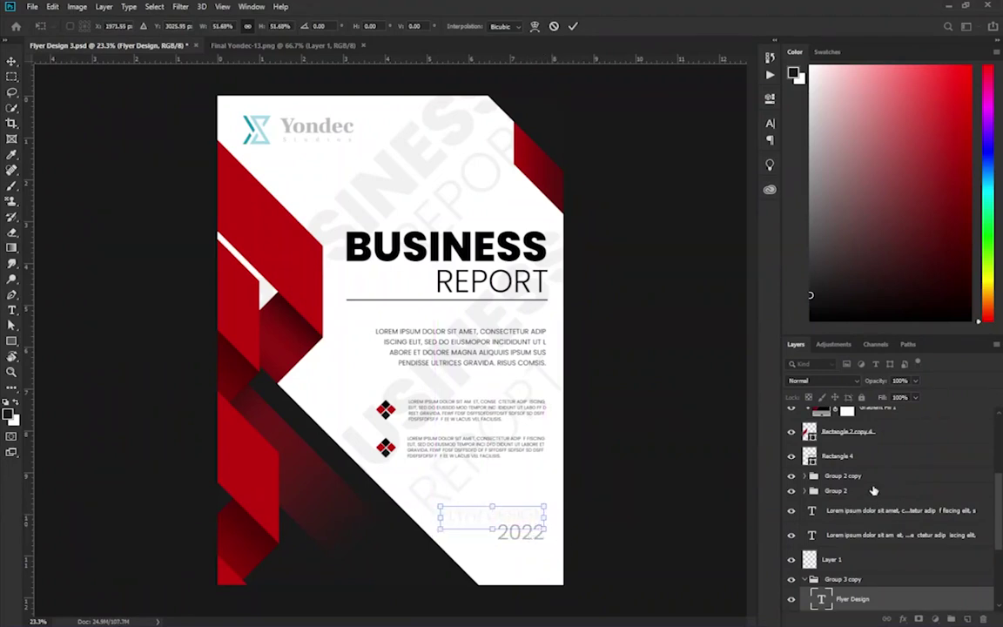
Step: Move the Flyer Design layer out of Group 3 copy and nudge 2022 into place
scroll(835, 560, "down", 5)
left_click_drag(848, 488, 861, 580)
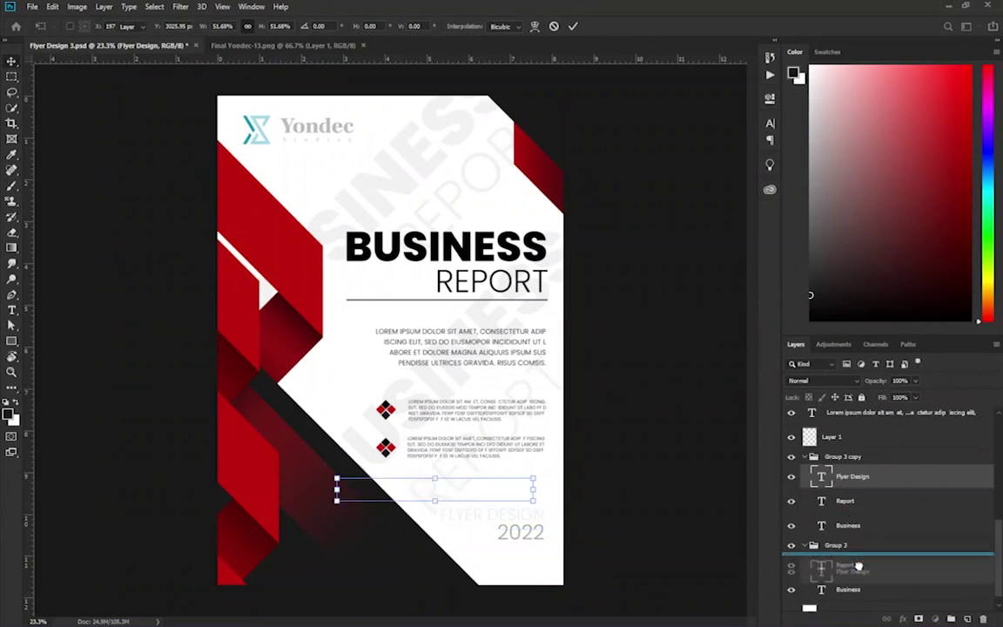
left_click(537, 546)
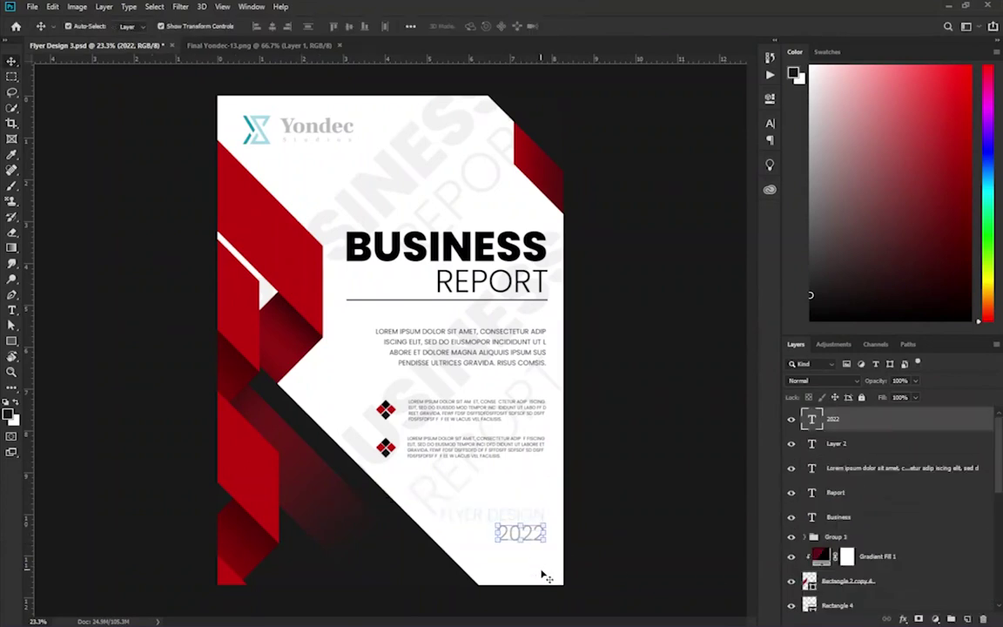
key("shift+Down")
key("shift+Down")
key("shift+Down")
key("shift+Down")
key("shift+Down")
key("shift+Down")
key("shift+Up")
scroll(856, 570, "down", 5)
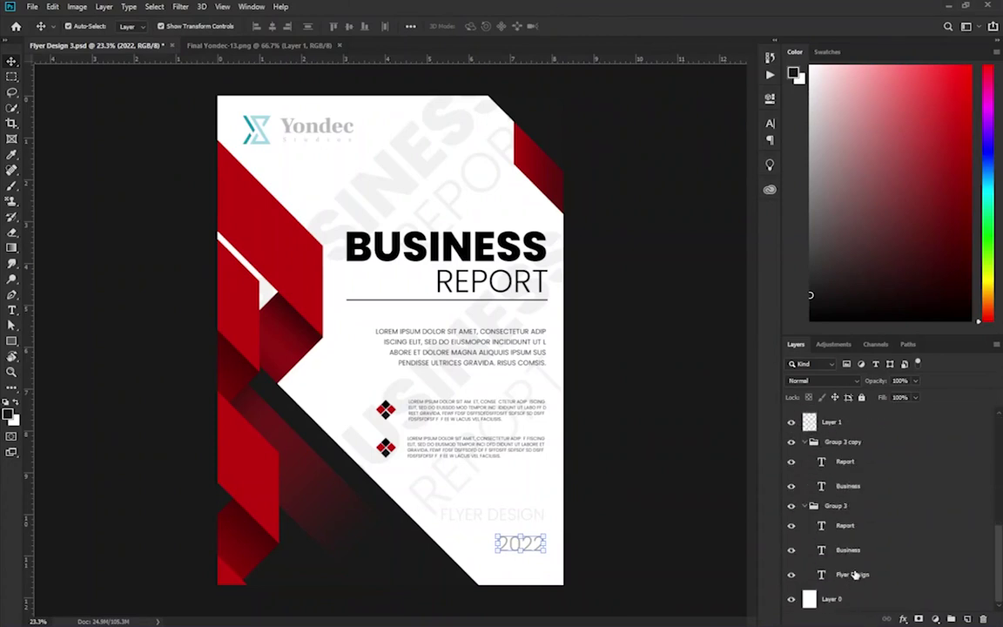
Step: Take Flyer Design out of the group so it shows, and nudge it down
left_click(855, 574)
left_click_drag(858, 589, 789, 596)
key("shift+Down")
key("shift+Down")
key("shift+Down")
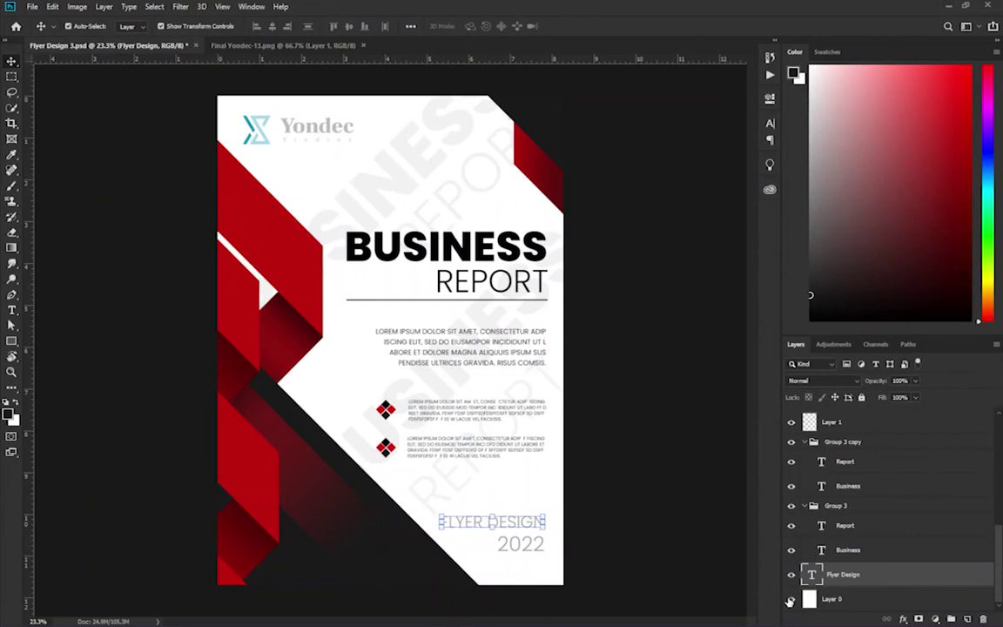
left_click(592, 549)
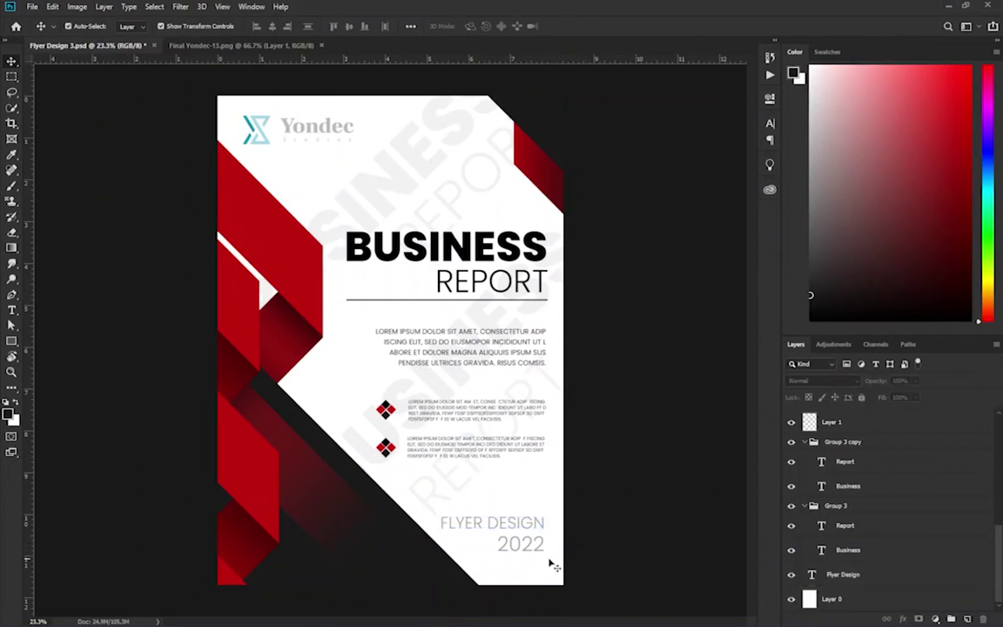
scroll(880, 591, "up", 5)
scroll(857, 487, "up", 1)
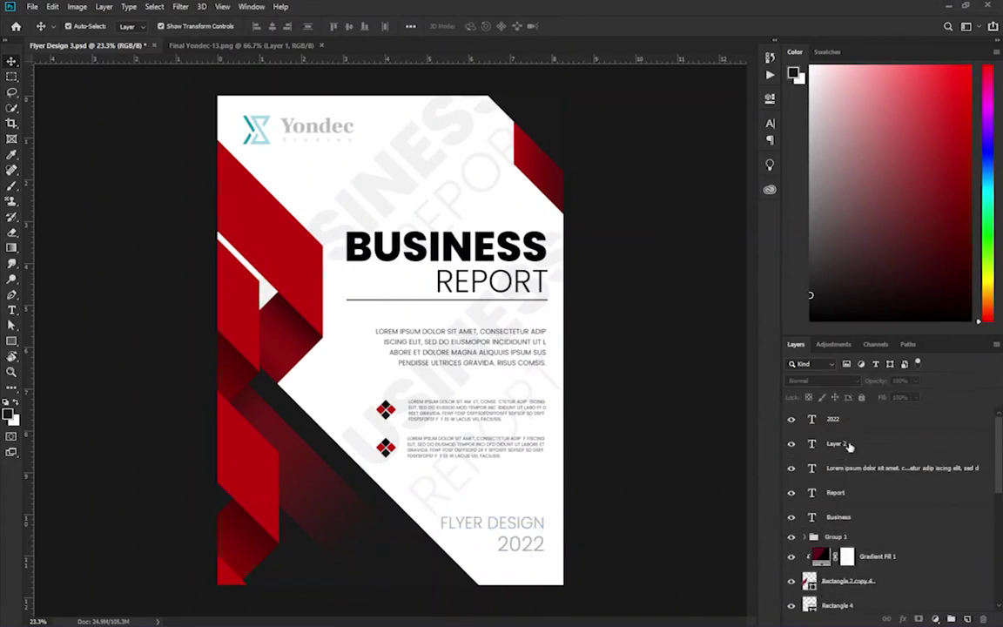
scroll(862, 523, "down", 3)
scroll(861, 540, "down", 3)
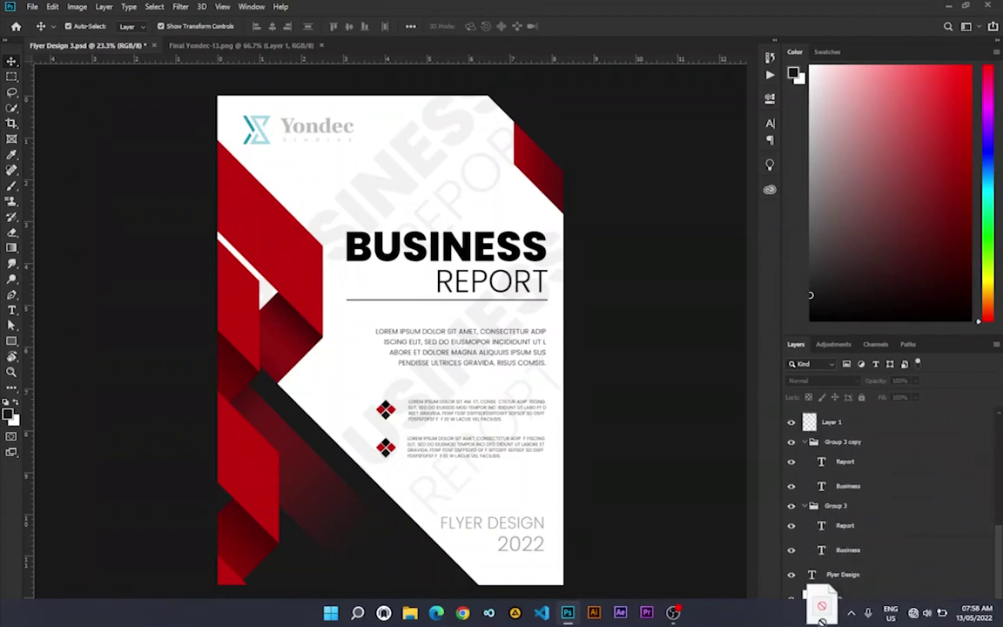
left_click(848, 573)
Step: Make the Flyer Design and 2022 text Bold with a light grey #a19696 colour
left_click(846, 550, "shift")
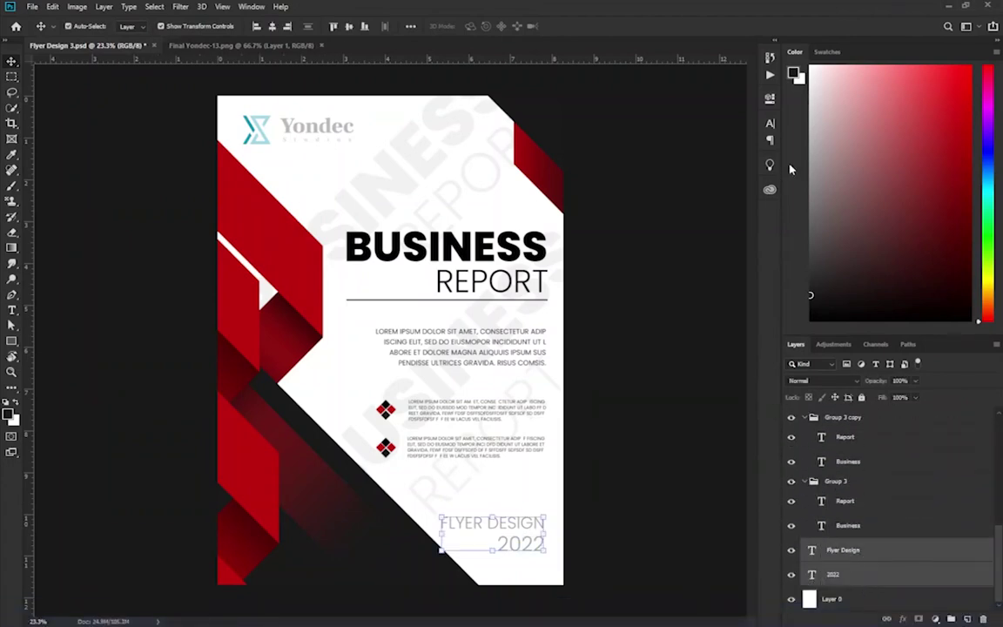
left_click(770, 124)
left_click(718, 184)
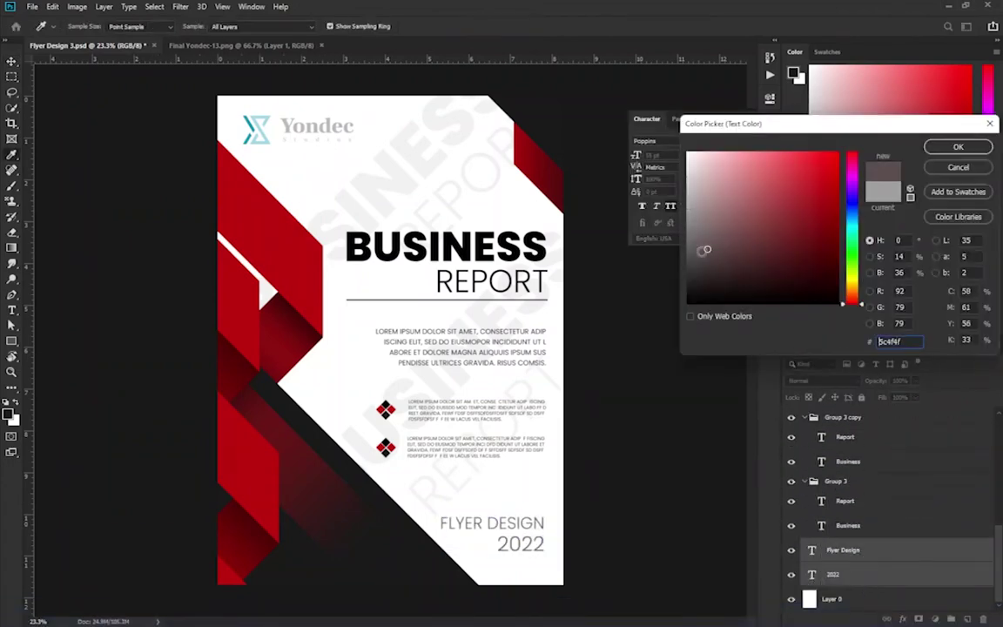
key("Escape")
left_click(731, 141)
left_click(730, 267)
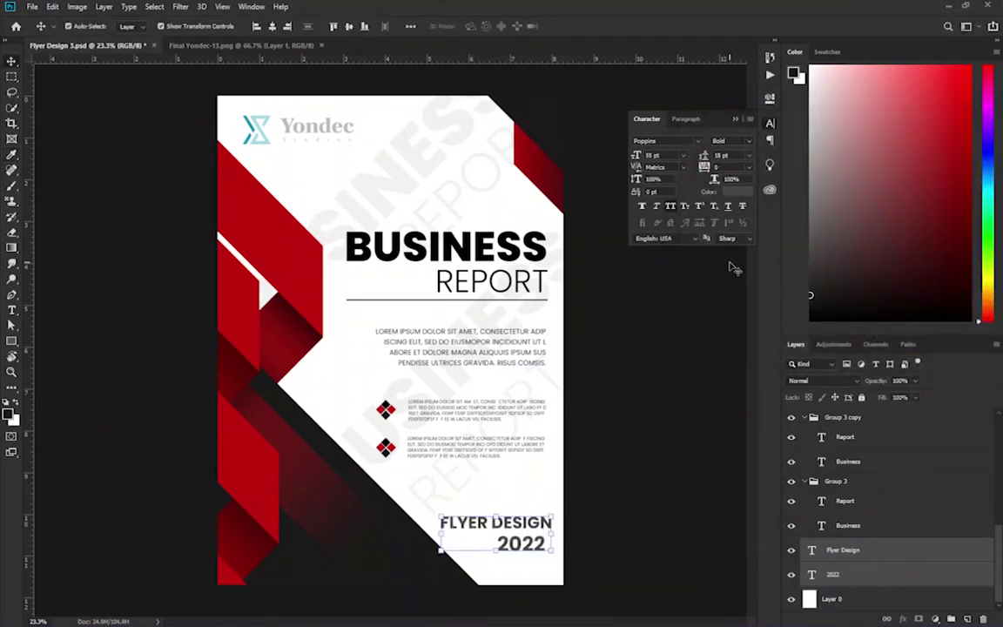
left_click(738, 191)
left_click(684, 207)
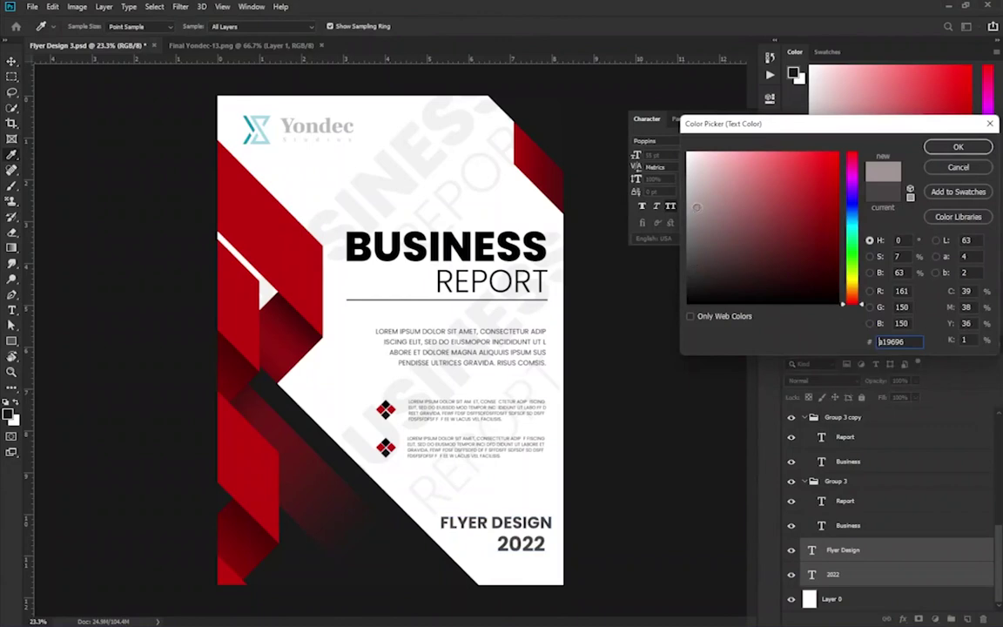
left_click(957, 147)
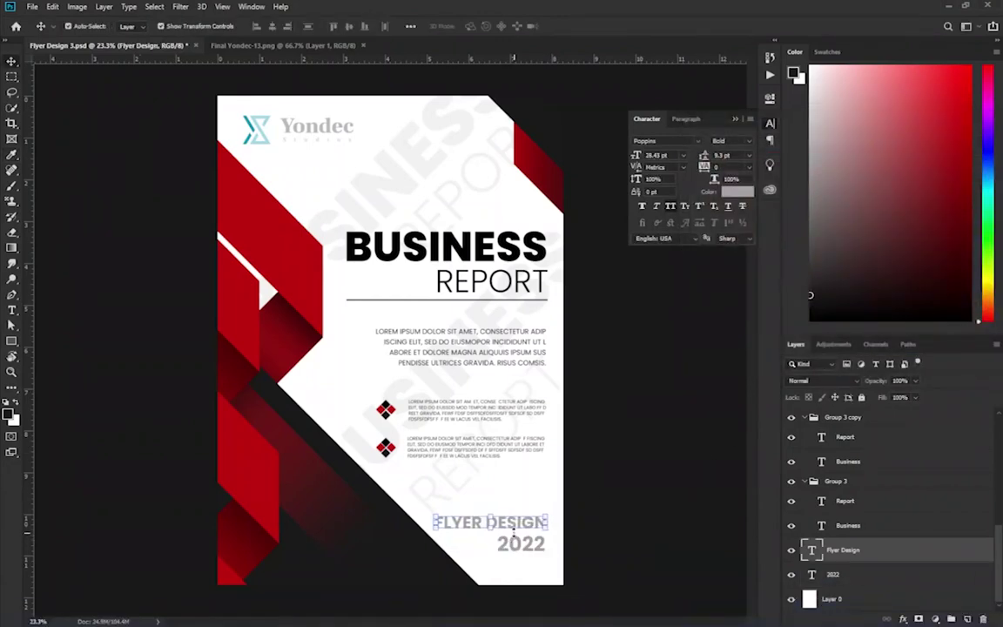
Step: Shift FLYER DESIGN slightly left to align above 2022, then fit the whole flyer in view
left_click_drag(537, 522, 528, 524)
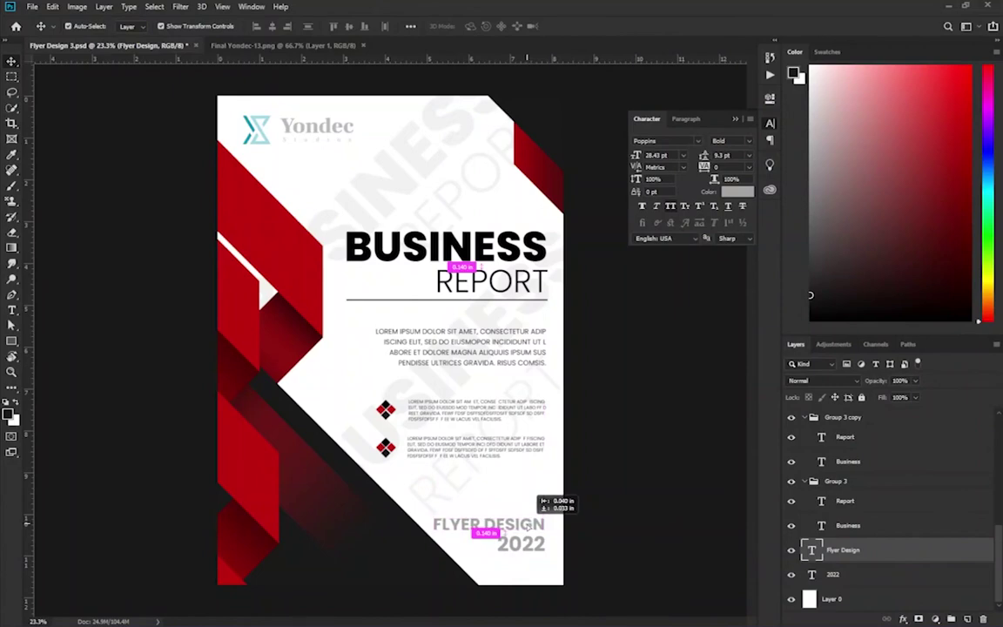
left_click_drag(528, 517, 527, 524)
left_click(650, 589)
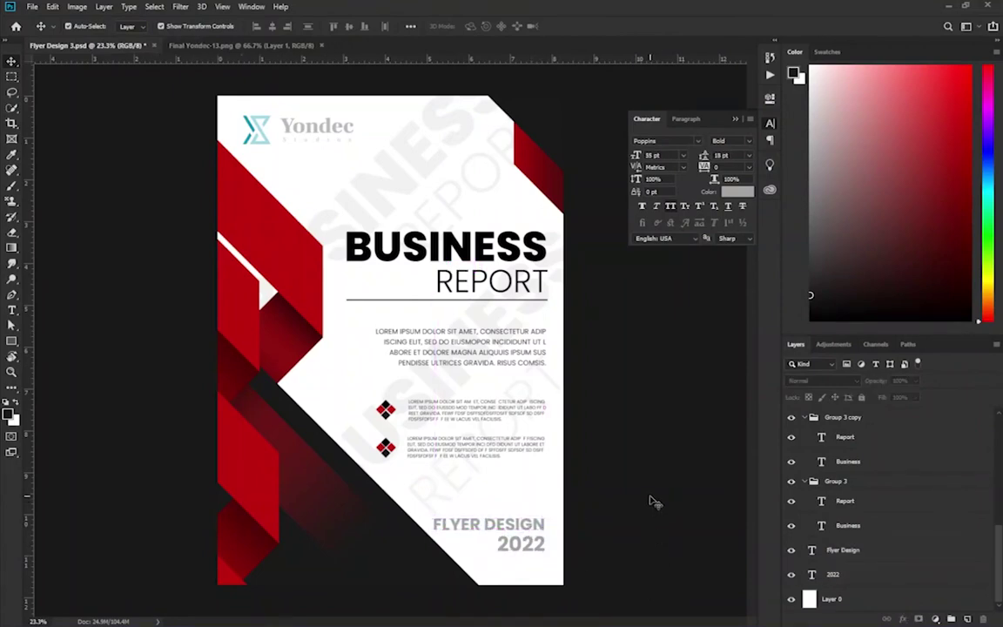
key("ctrl+minus")
key("ctrl+minus")
key("ctrl+0")
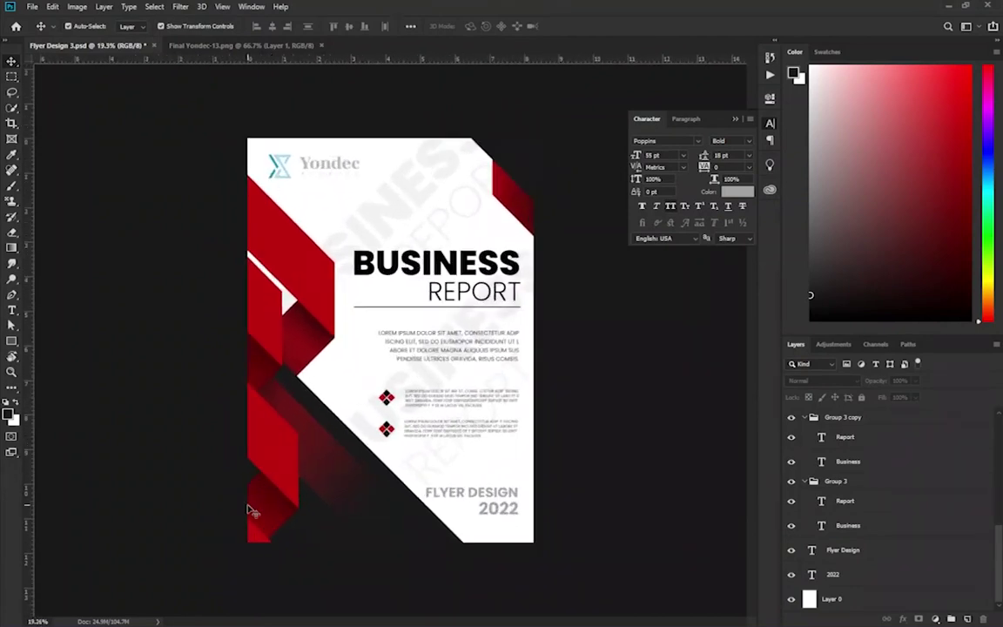
scroll(394, 476, "up", 2)
scroll(336, 489, "down", 2)
scroll(336, 488, "down", 2)
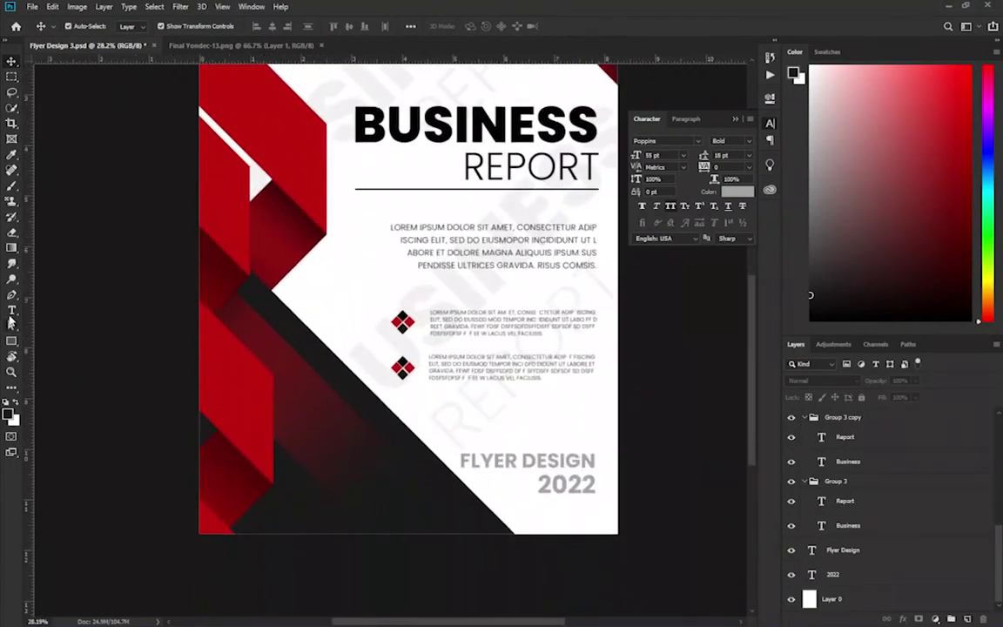
Step: Add a 'DESIGNED BY :- TH' credit text line at the flyer's bottom
key("t")
left_click(274, 523)
type("DESIGNED BY")
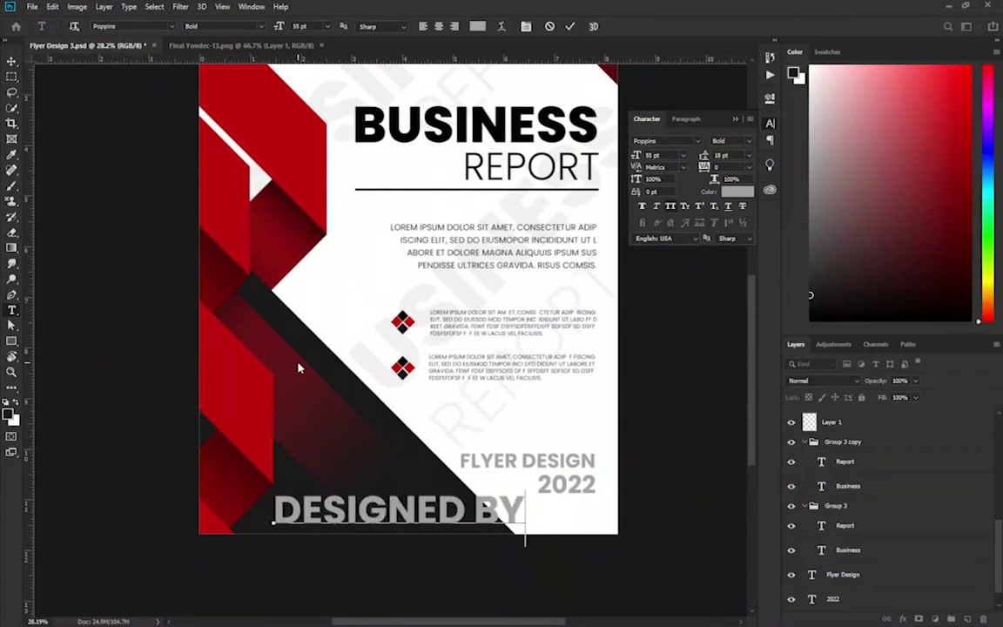
type(" :-")
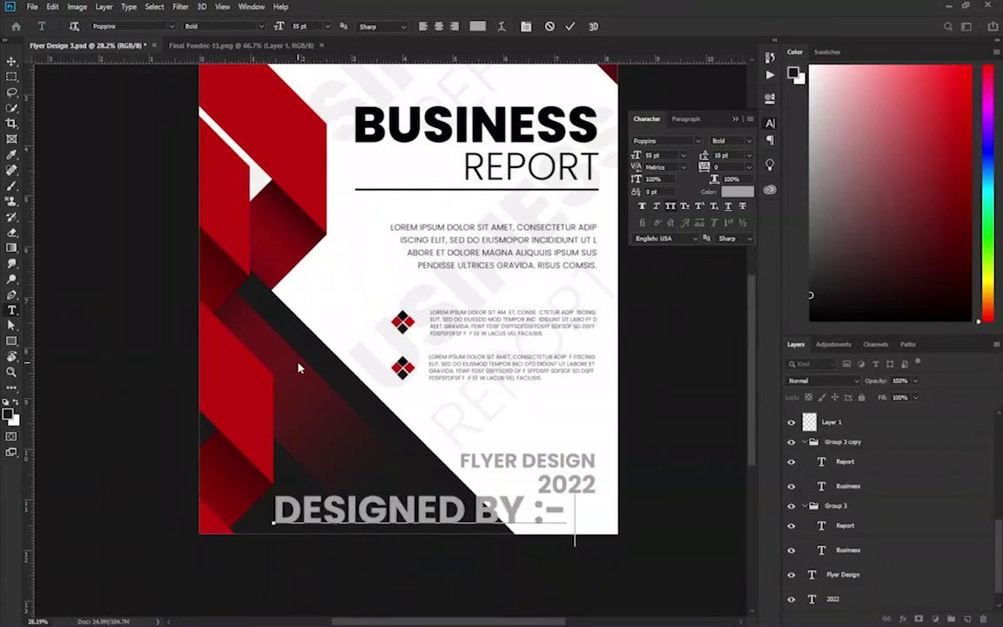
type(" TH")
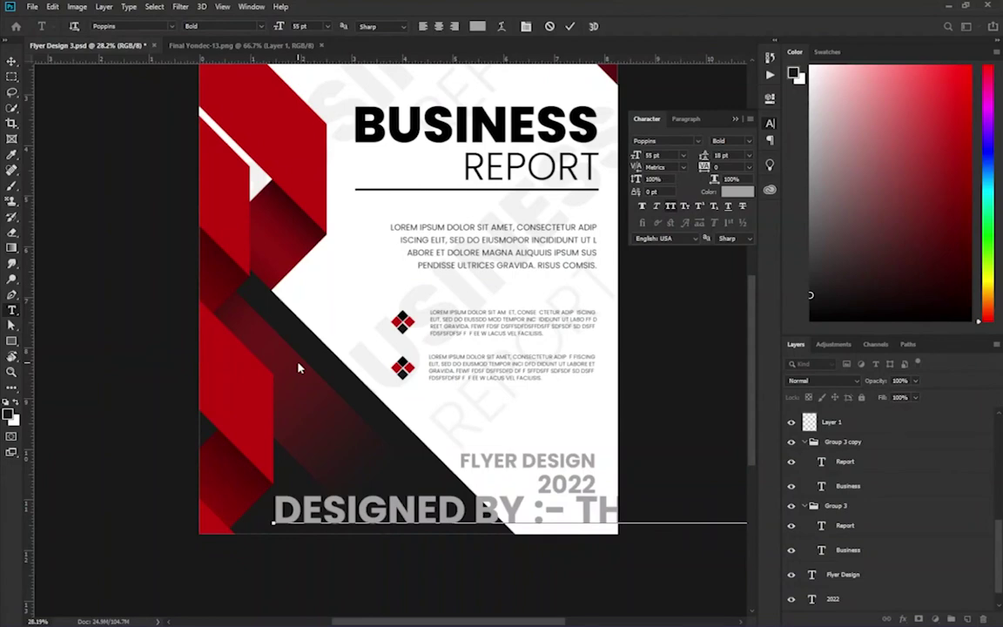
left_click(871, 488)
left_click(859, 417)
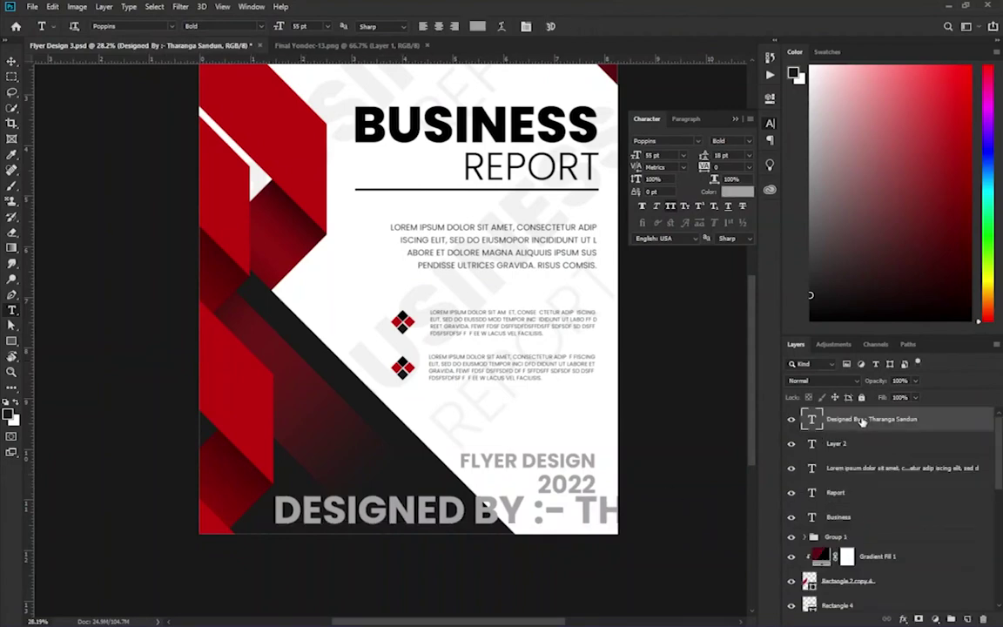
Step: Make the credit Poppins Regular 12 pt white and place it in the bottom-left corner
left_click(683, 155)
left_click(666, 190)
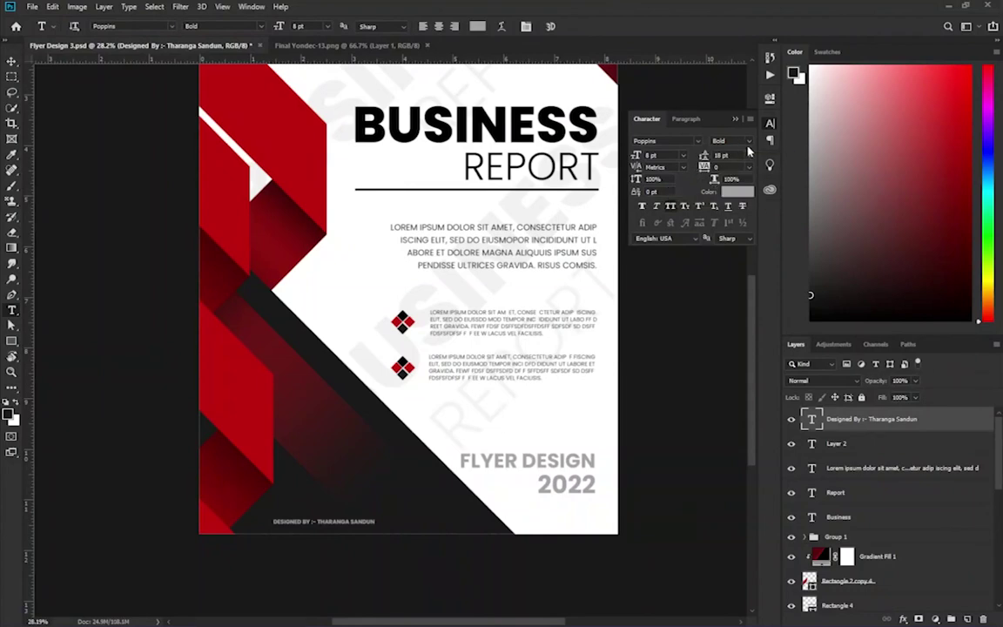
left_click(738, 141)
left_click(749, 212)
left_click(735, 191)
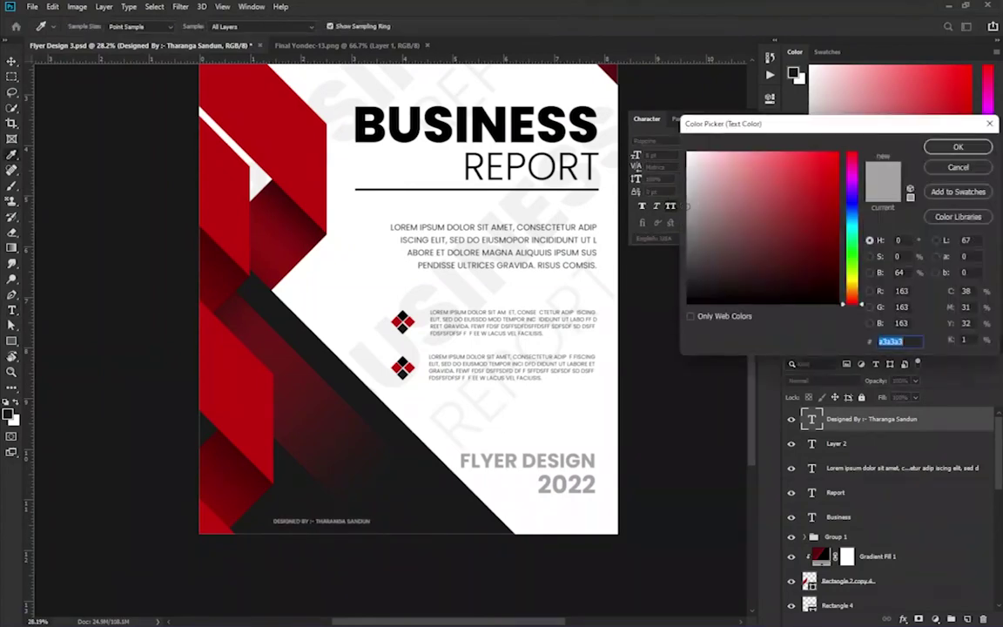
left_click(683, 154)
left_click(657, 209)
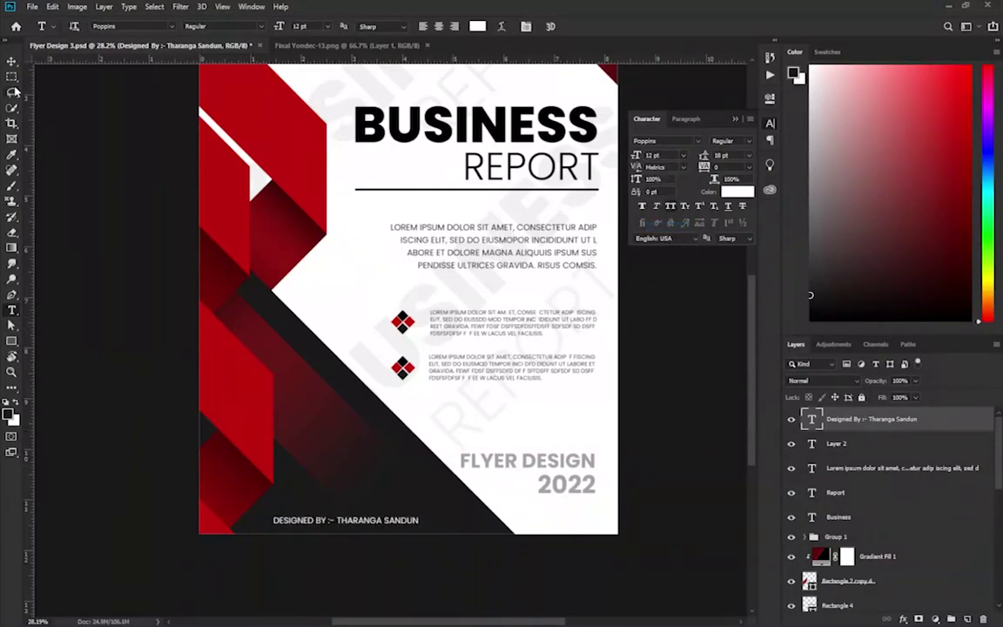
left_click(11, 61)
mouse_move(386, 523)
left_mouse_down()
mouse_move(323, 525)
mouse_move(332, 523)
left_mouse_up()
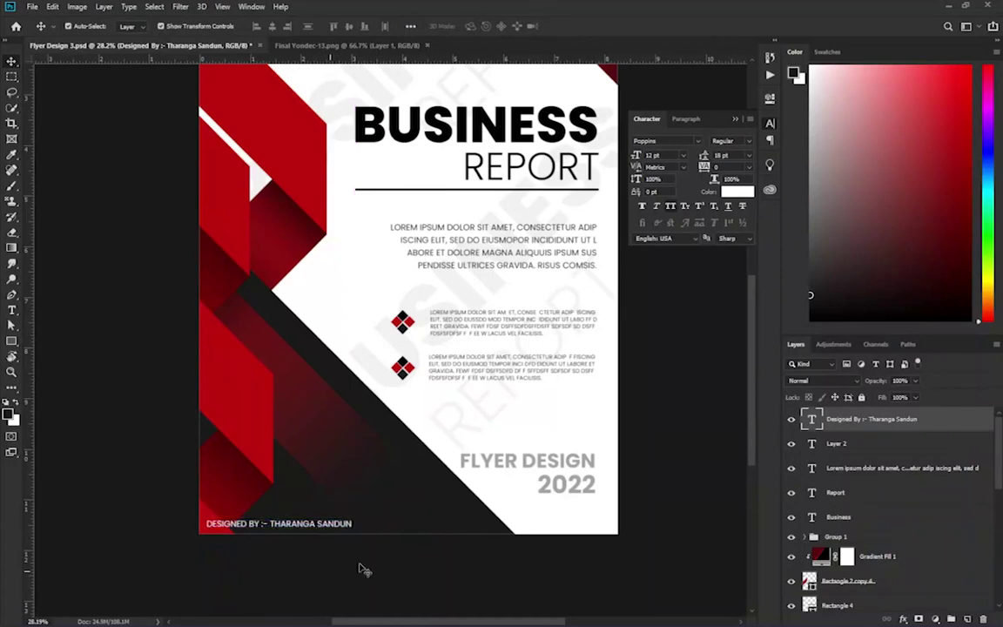
Step: Add a contact text line along the bottom edge beside the designer credit
scroll(380, 561, "down", 2)
scroll(395, 420, "up", 3)
left_click(11, 310)
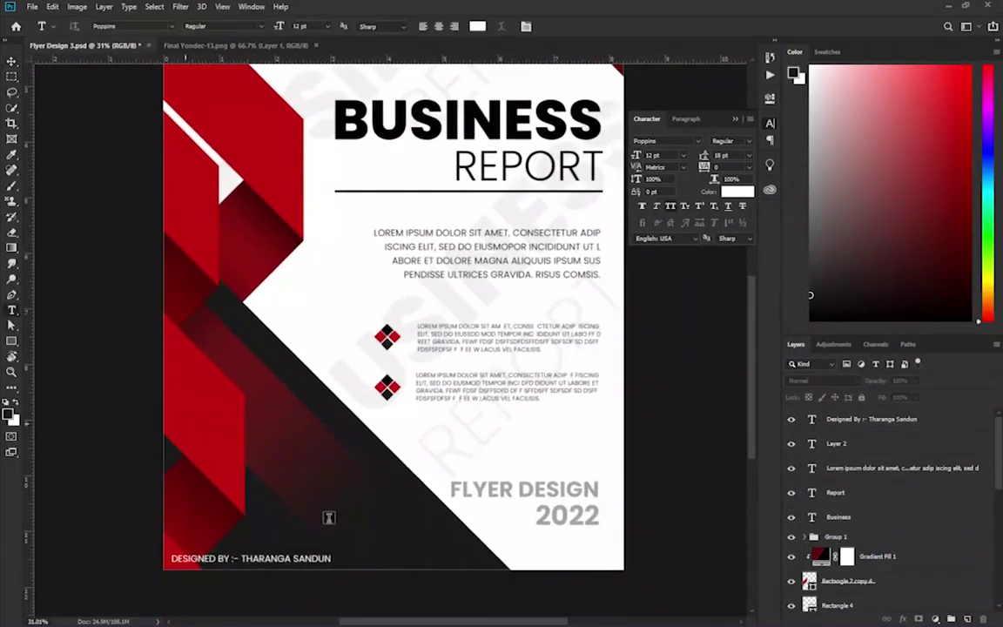
left_click(395, 560)
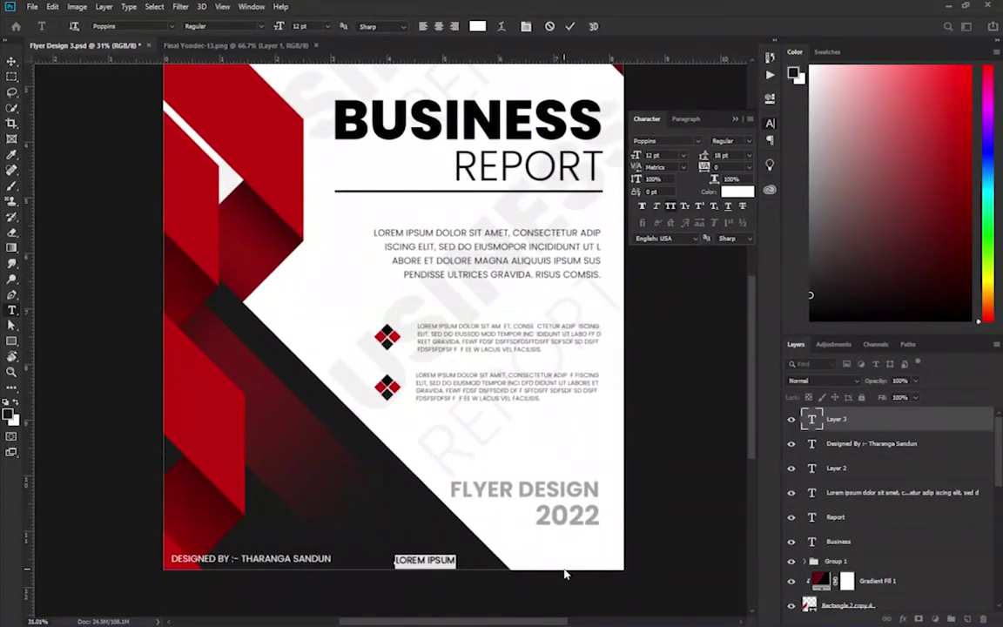
type("co")
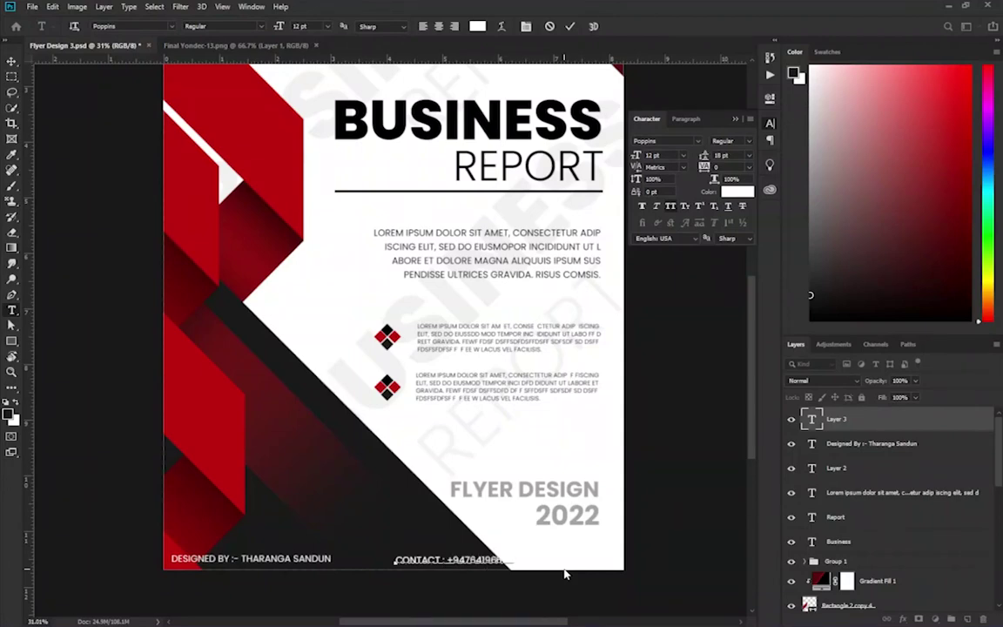
left_click(12, 61)
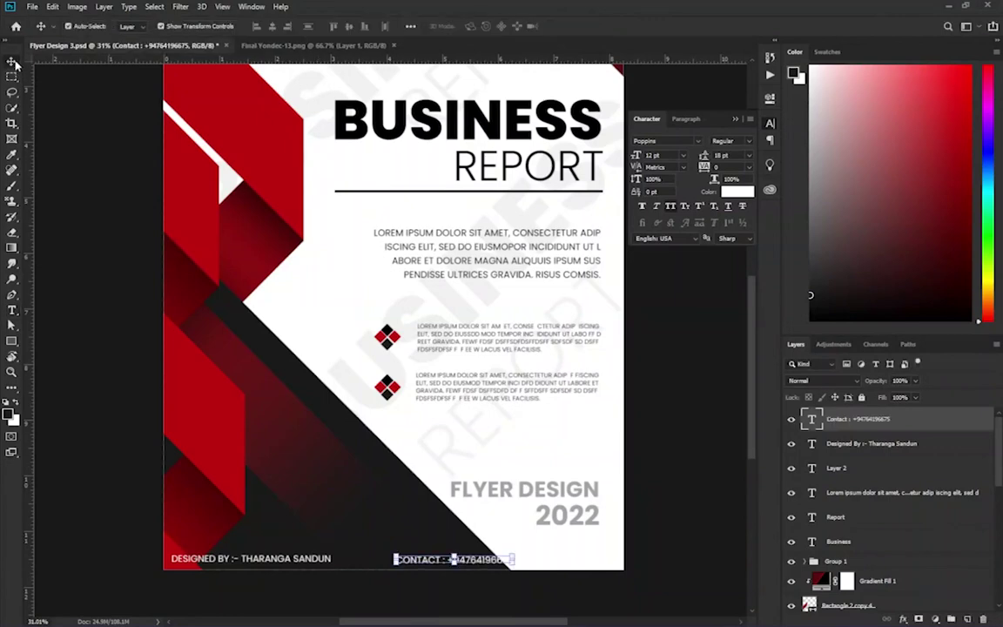
left_click_drag(478, 562, 449, 561)
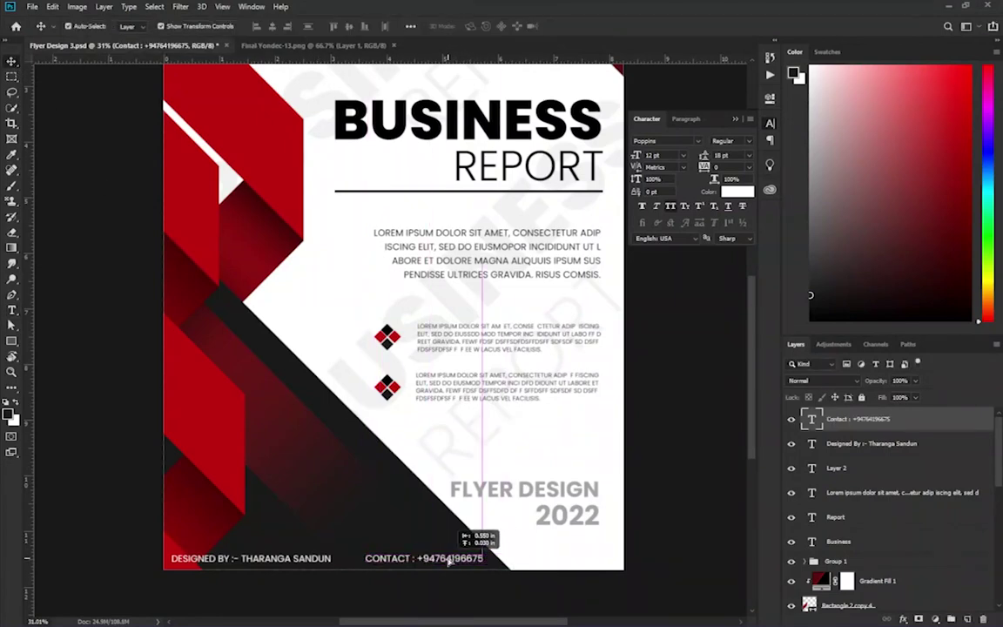
left_click_drag(450, 562, 449, 562)
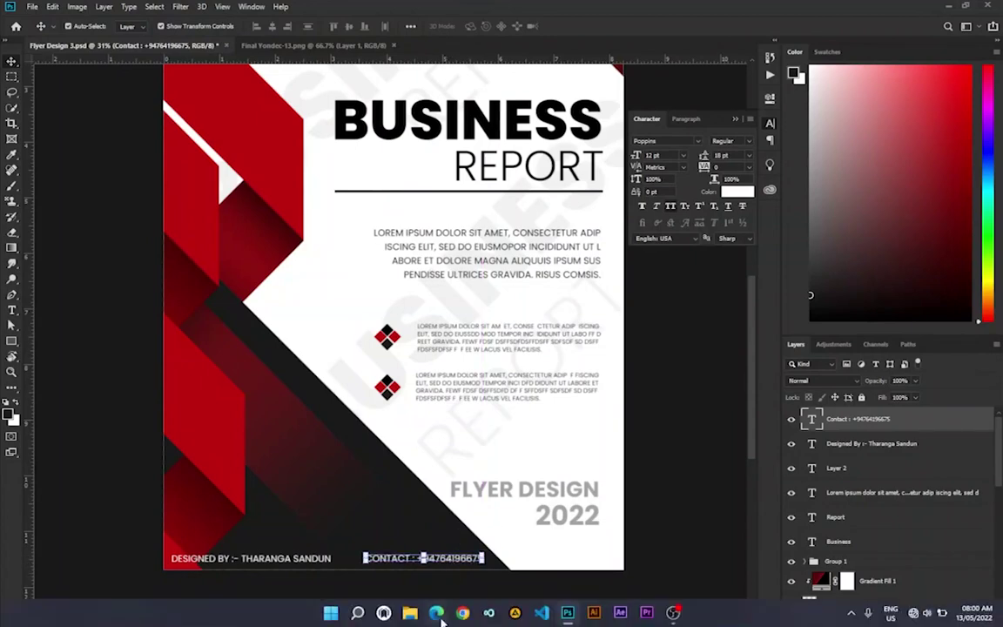
left_click(298, 562)
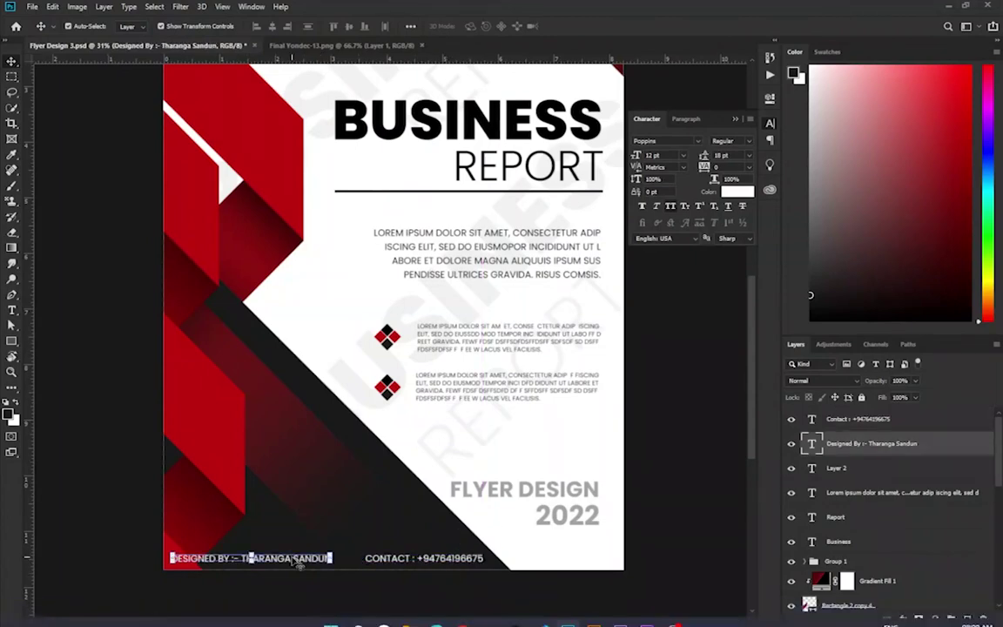
left_click(333, 583)
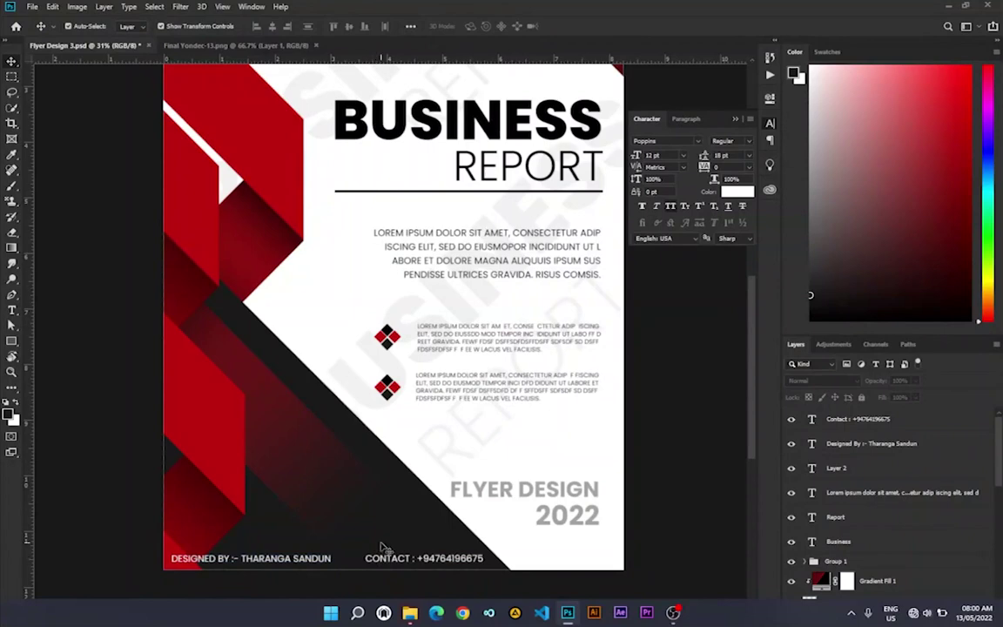
scroll(422, 427, "down", 2)
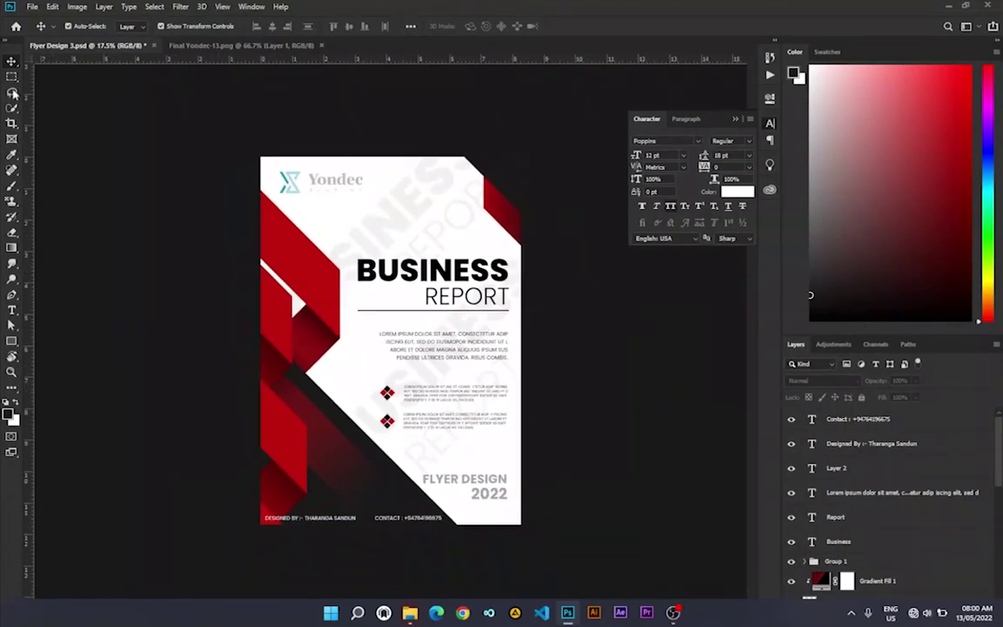
Step: Open Flyer Design PSD.psd from the Flyer Design project folder on the Projects drive
left_click(33, 7)
left_click(39, 29)
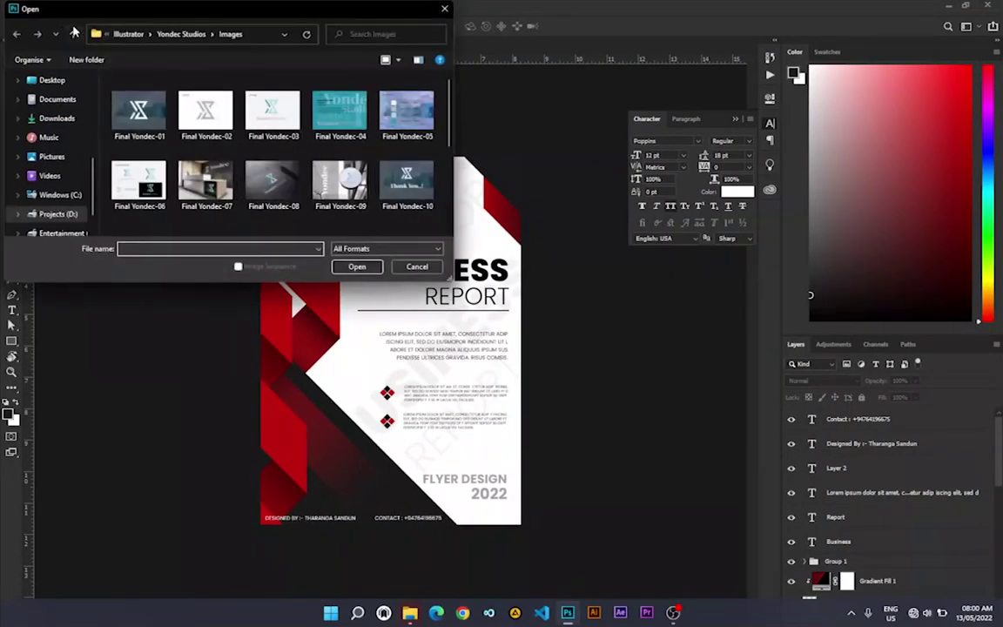
left_click(144, 35)
left_click(170, 34)
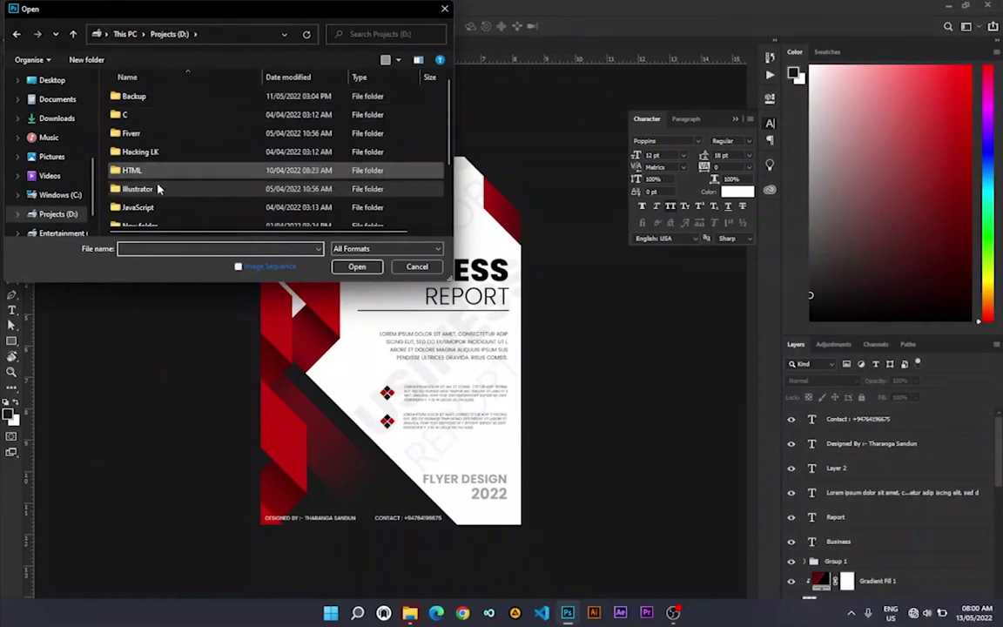
scroll(159, 221, "down", 2)
double_click(157, 219)
double_click(158, 97)
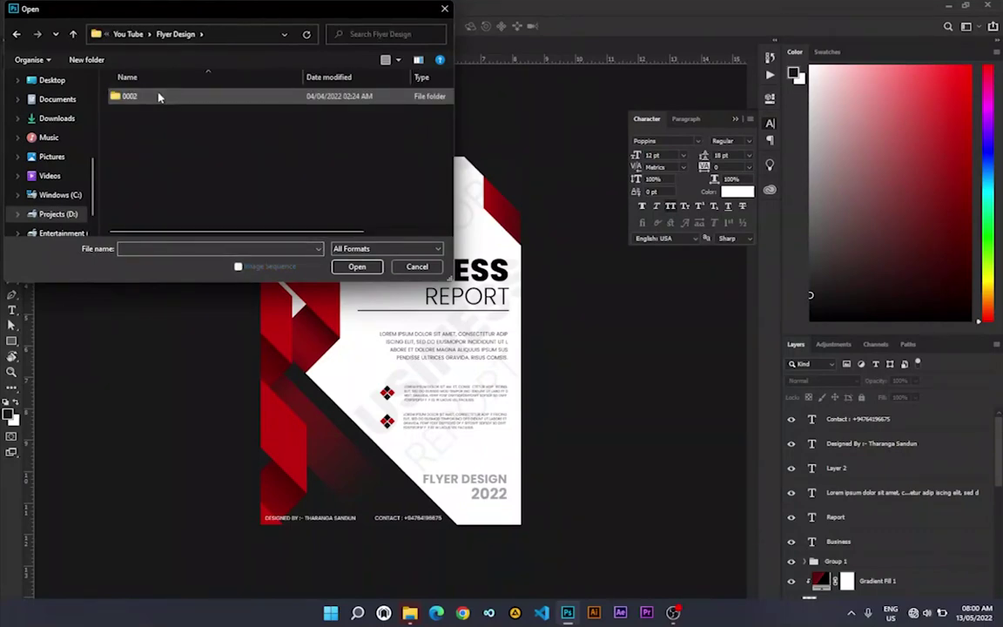
double_click(415, 106)
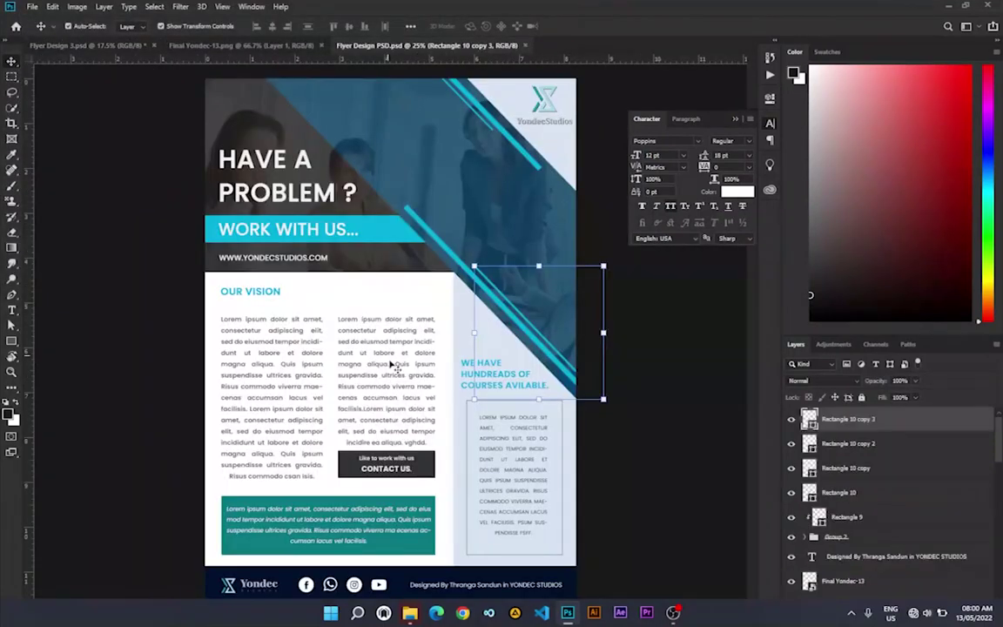
Step: Drag the social media icons group from its layers into the Business Report flyer canvas
left_click(306, 587)
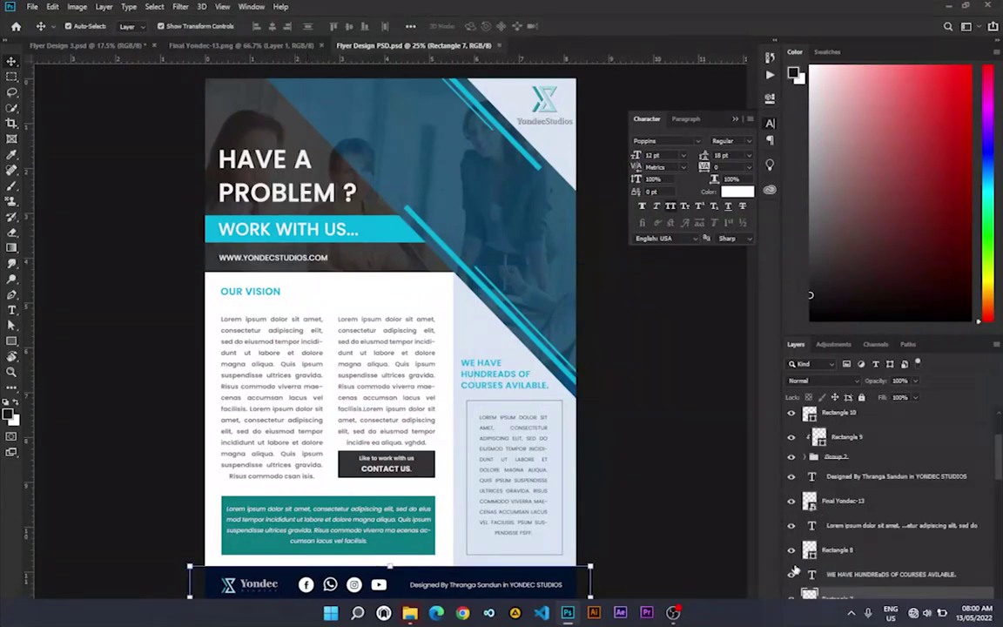
scroll(809, 561, "down", 3)
scroll(835, 557, "down", 3)
scroll(840, 555, "down", 3)
scroll(845, 555, "down", 2)
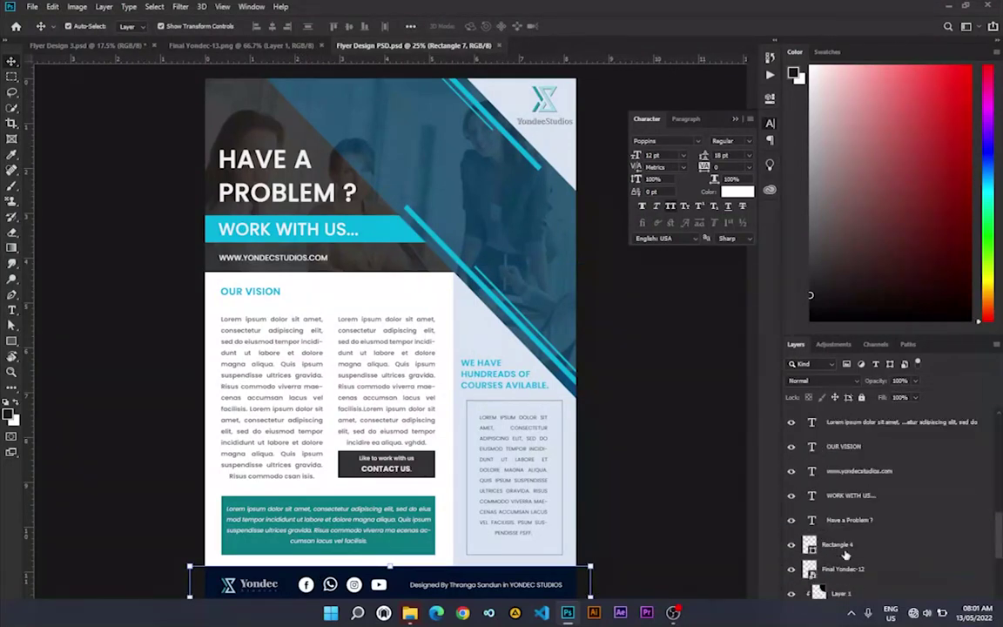
scroll(845, 554, "up", 5)
left_click(382, 589)
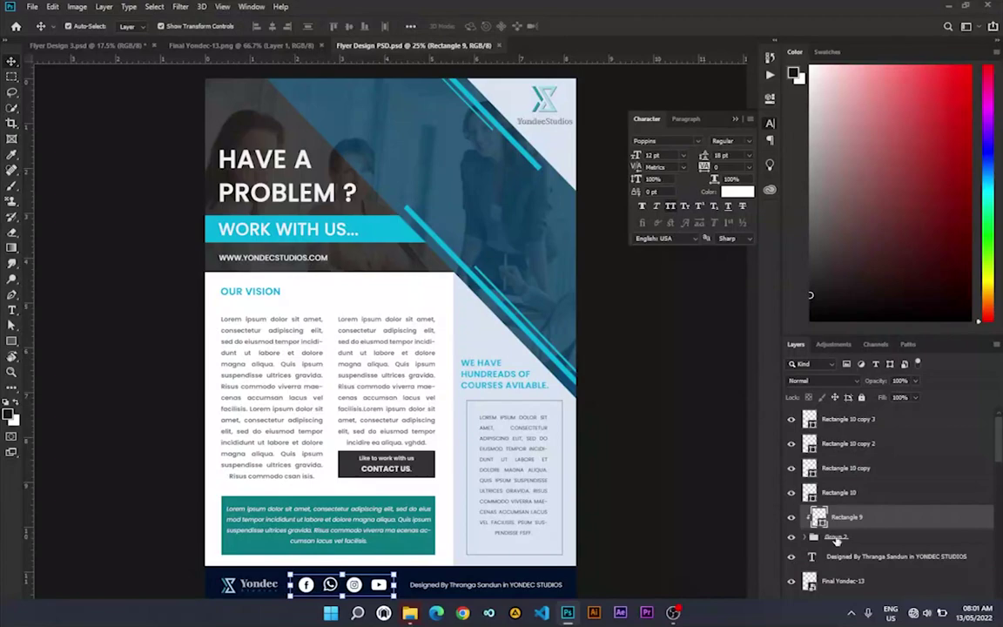
scroll(850, 498, "down", 3)
scroll(844, 496, "up", 1)
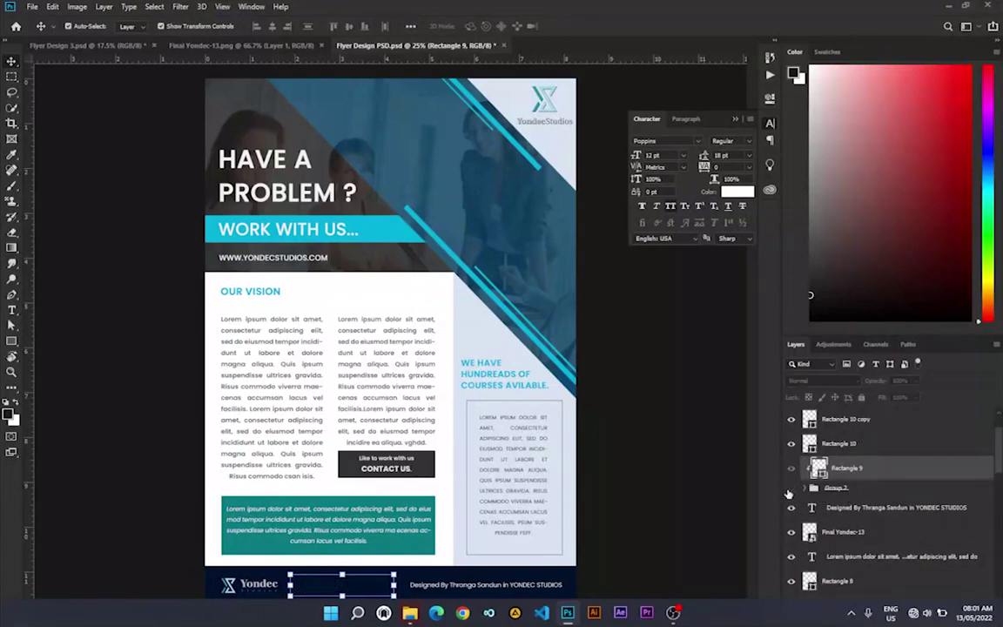
left_click_drag(839, 494, 255, 123)
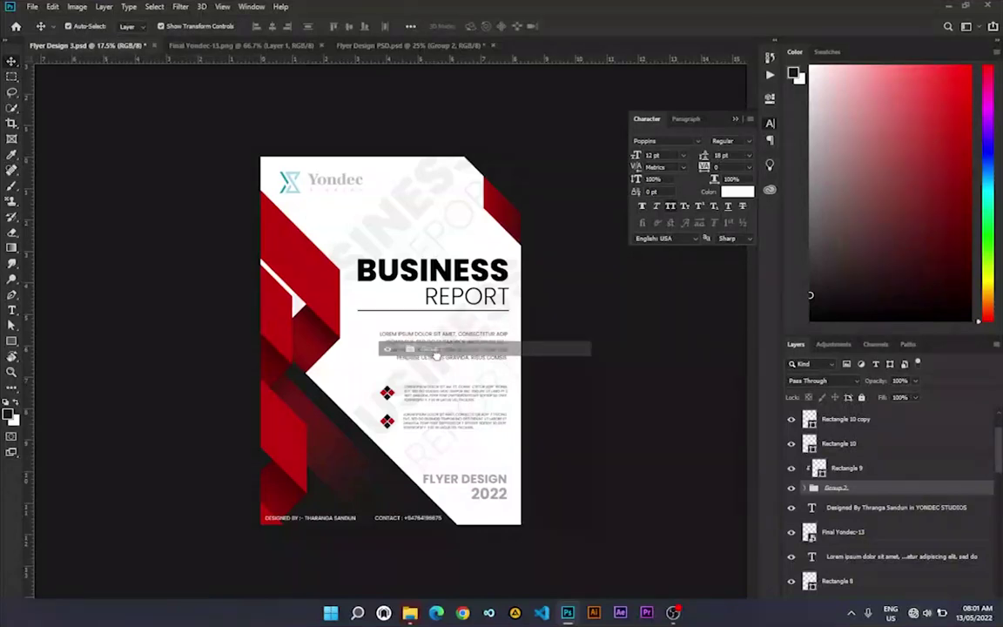
left_click_drag(255, 123, 437, 407)
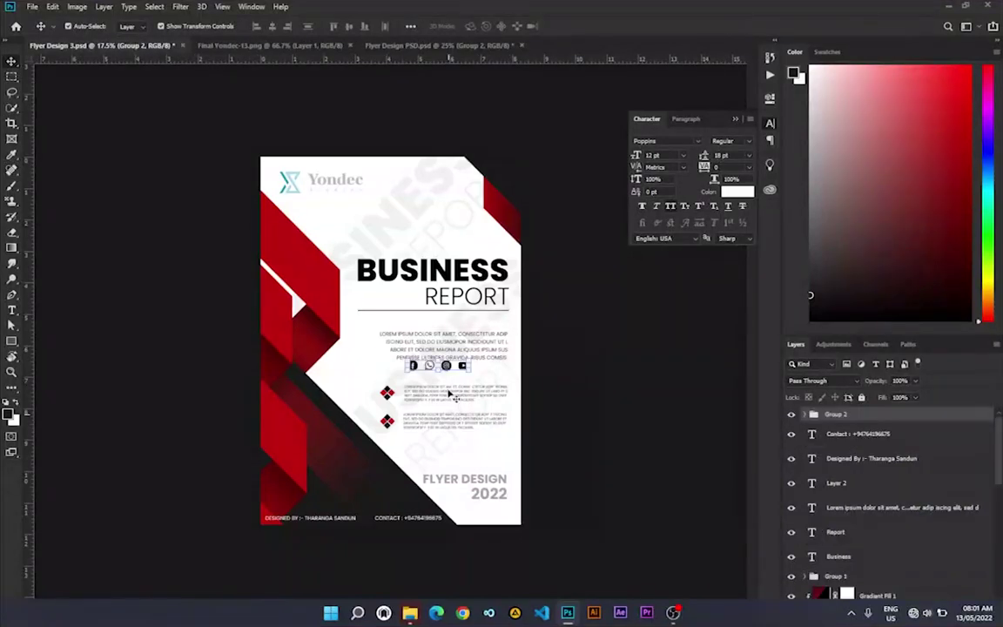
left_click(521, 46)
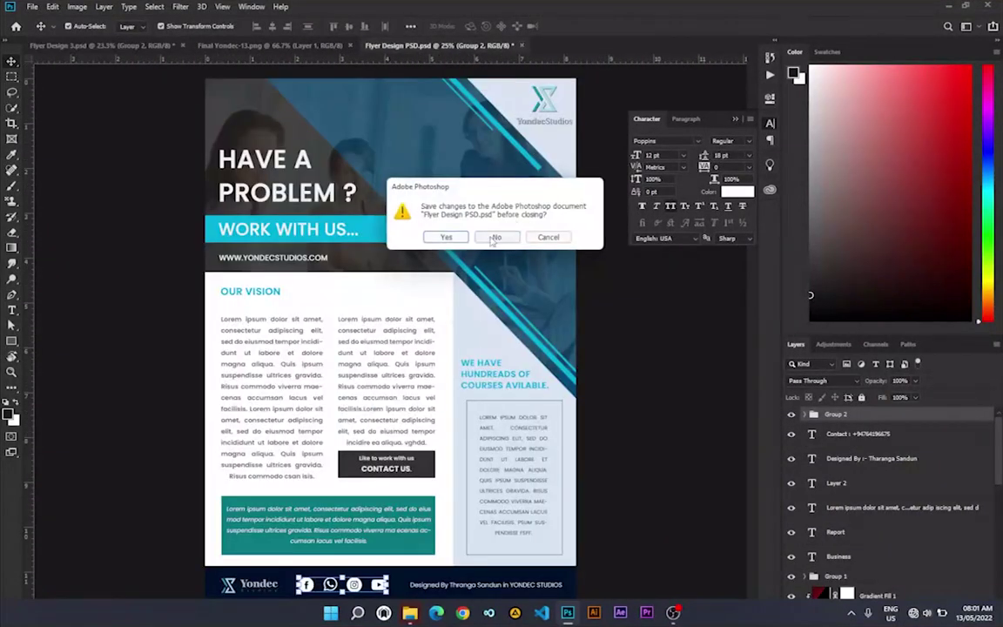
left_click(446, 237)
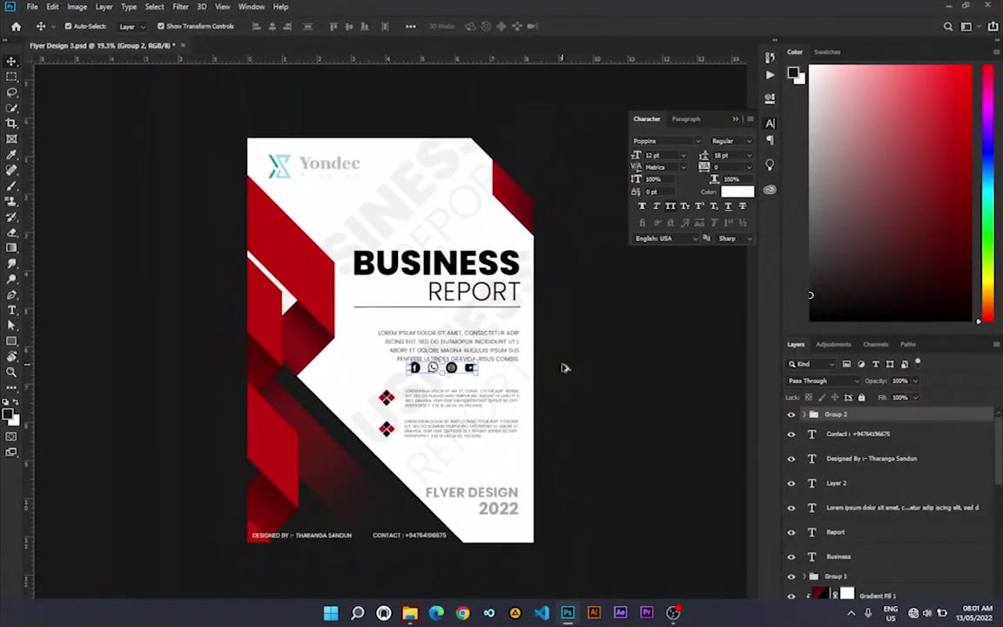
scroll(424, 436, "up", 2)
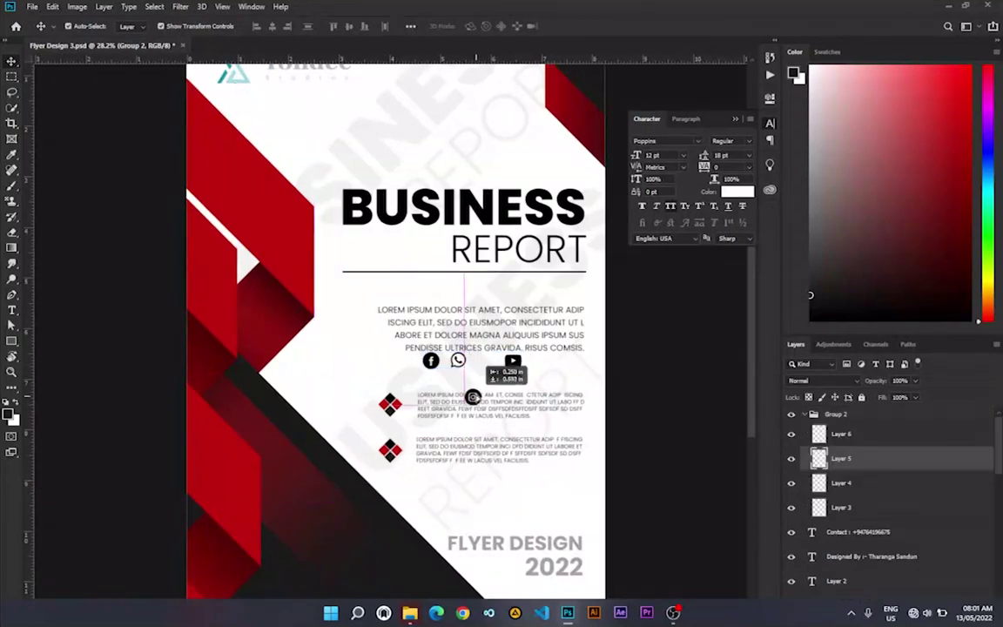
left_click_drag(356, 471, 485, 360)
left_click(822, 415)
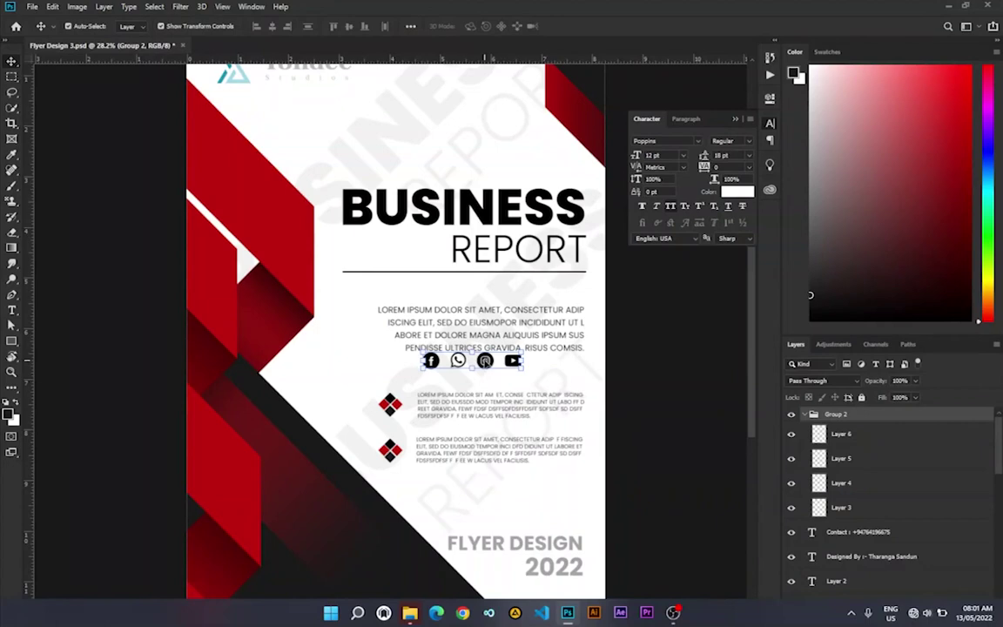
scroll(381, 361, "down", 2)
scroll(381, 360, "up", 1)
left_click(862, 435)
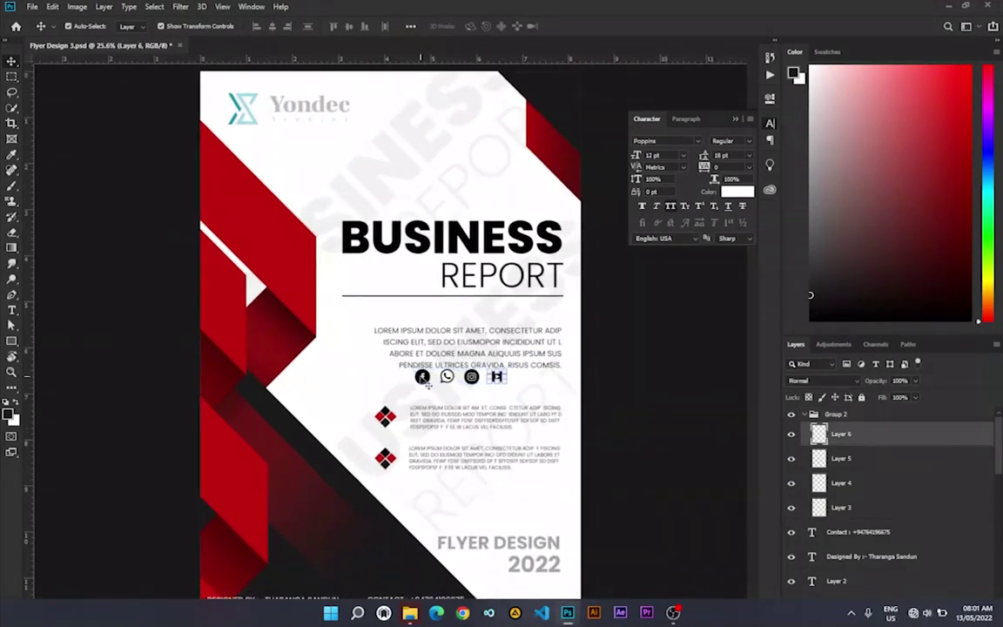
left_click(862, 508)
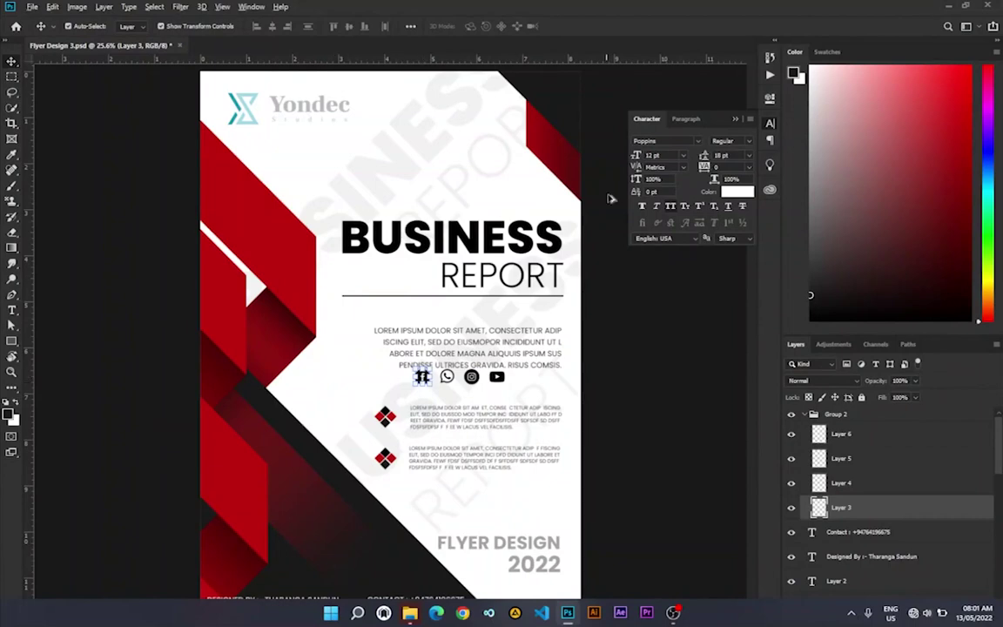
scroll(586, 426, "down", 1)
scroll(246, 564, "up", 1)
scroll(357, 380, "up", 1)
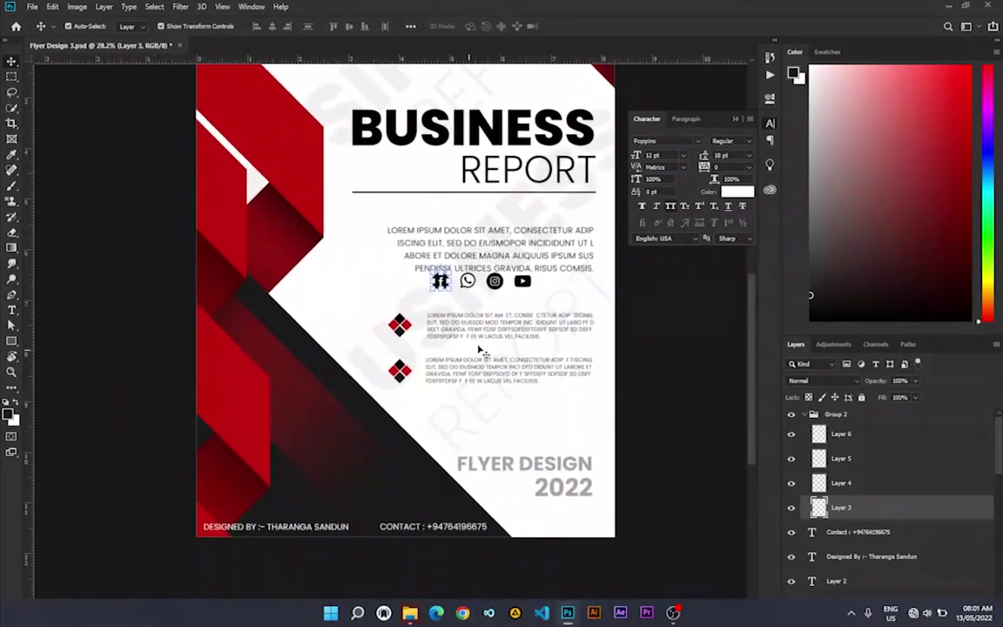
left_click(840, 415)
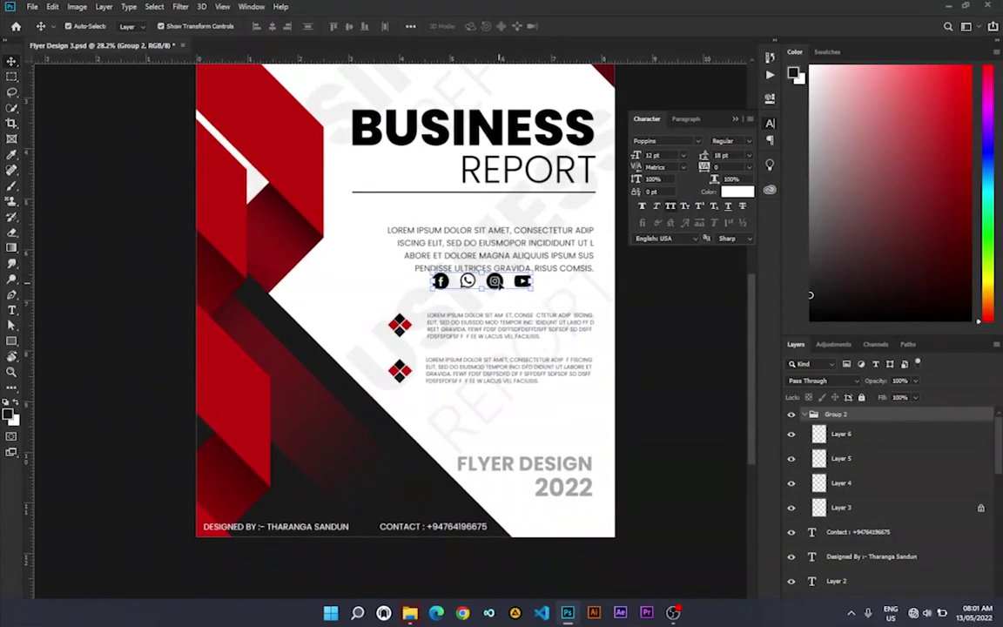
left_click(497, 282, "ctrl")
left_click(399, 335)
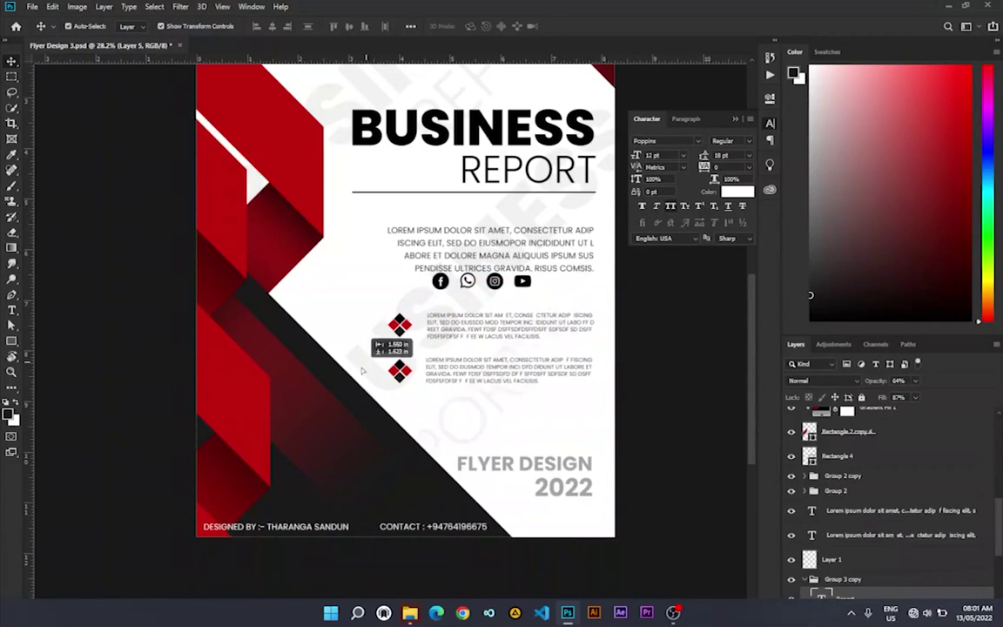
left_click(288, 444)
left_click(498, 404)
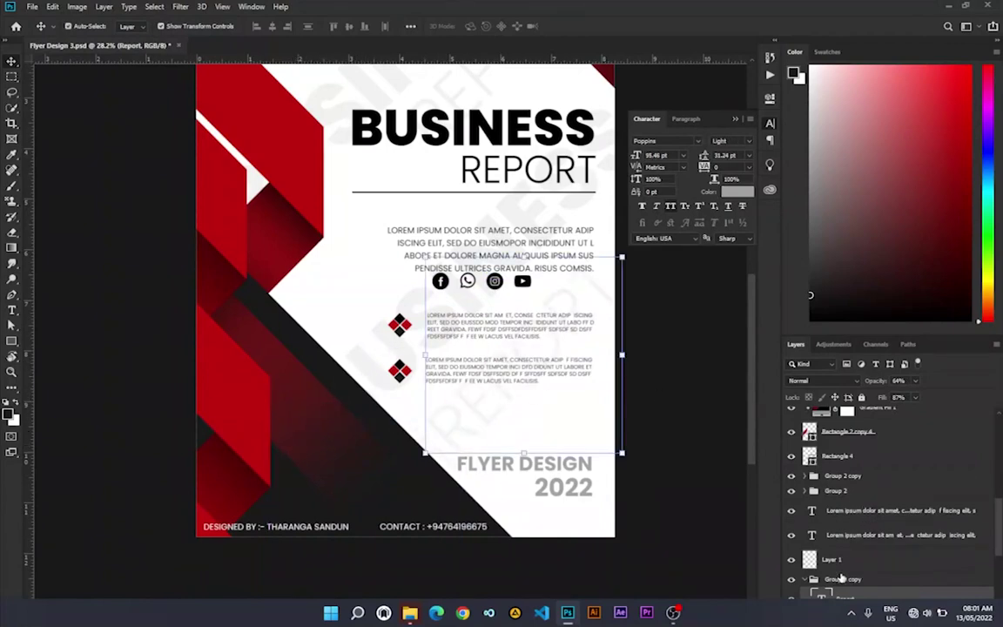
double_click(446, 294)
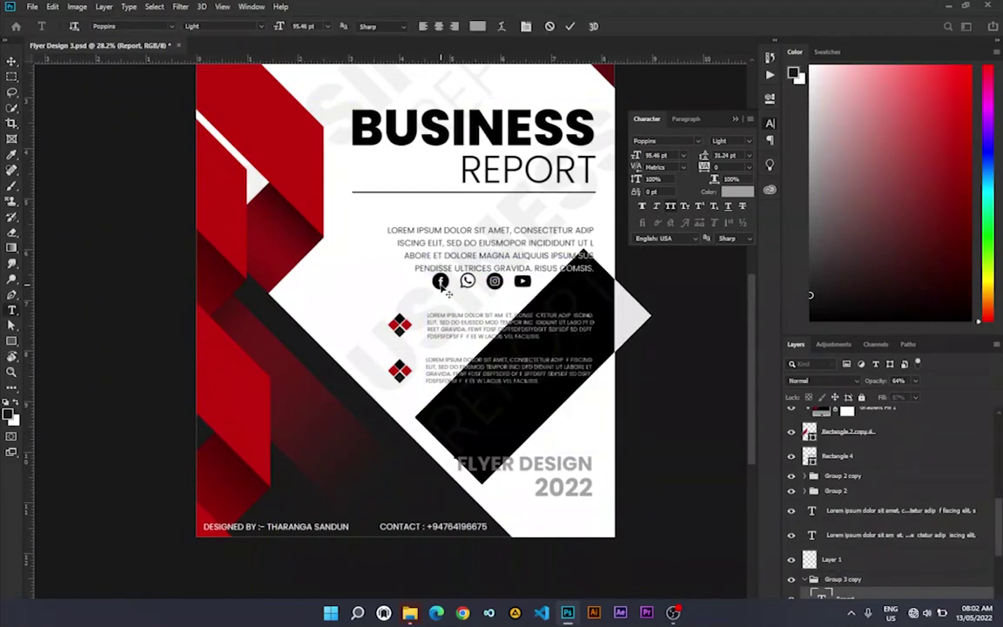
key("Escape")
key("v")
scroll(881, 485, "down", 2)
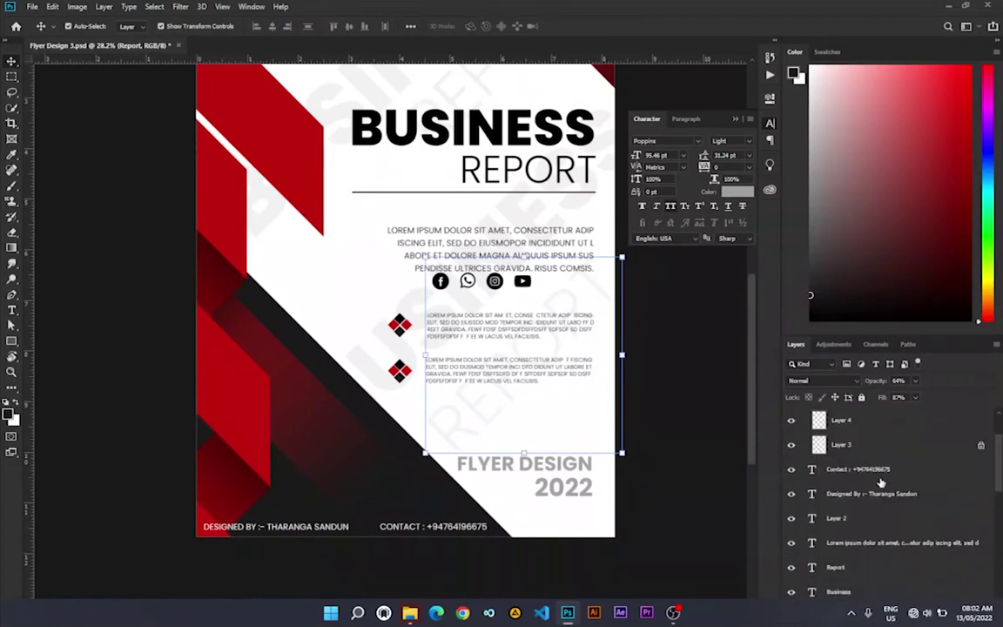
left_click(844, 433)
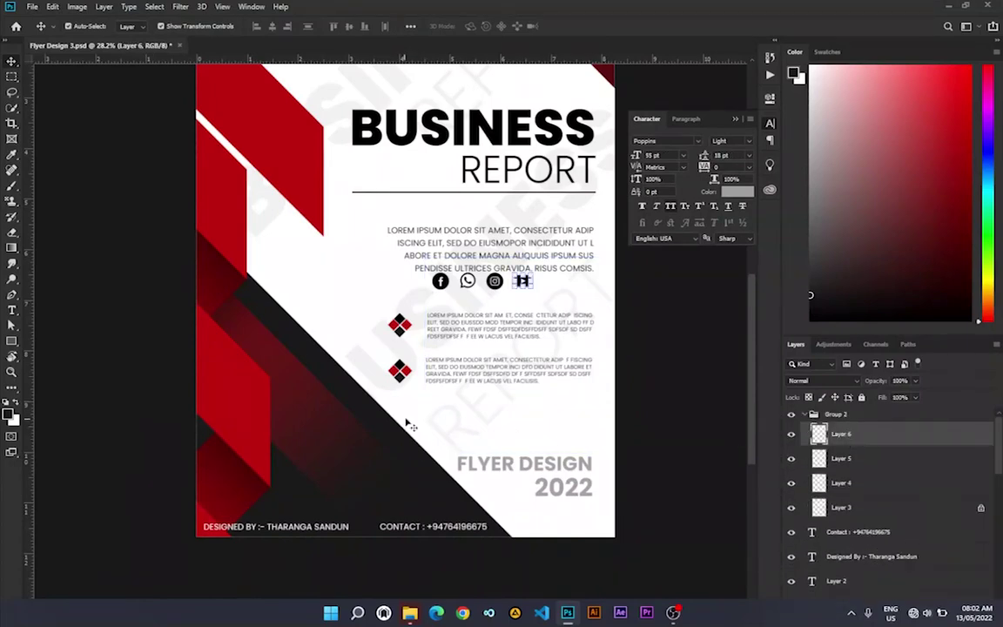
left_click(861, 417)
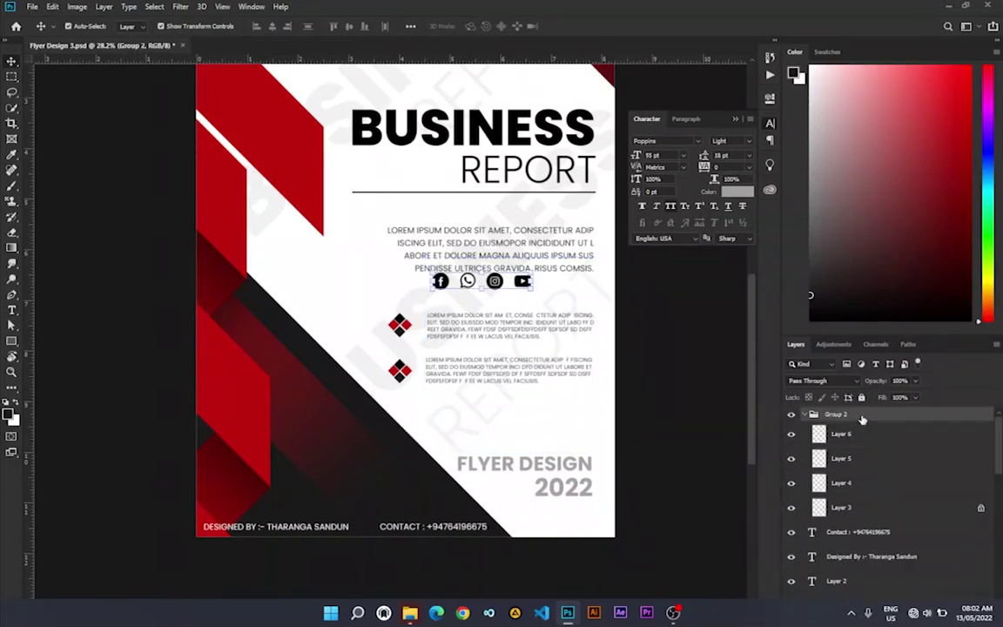
left_click(683, 546)
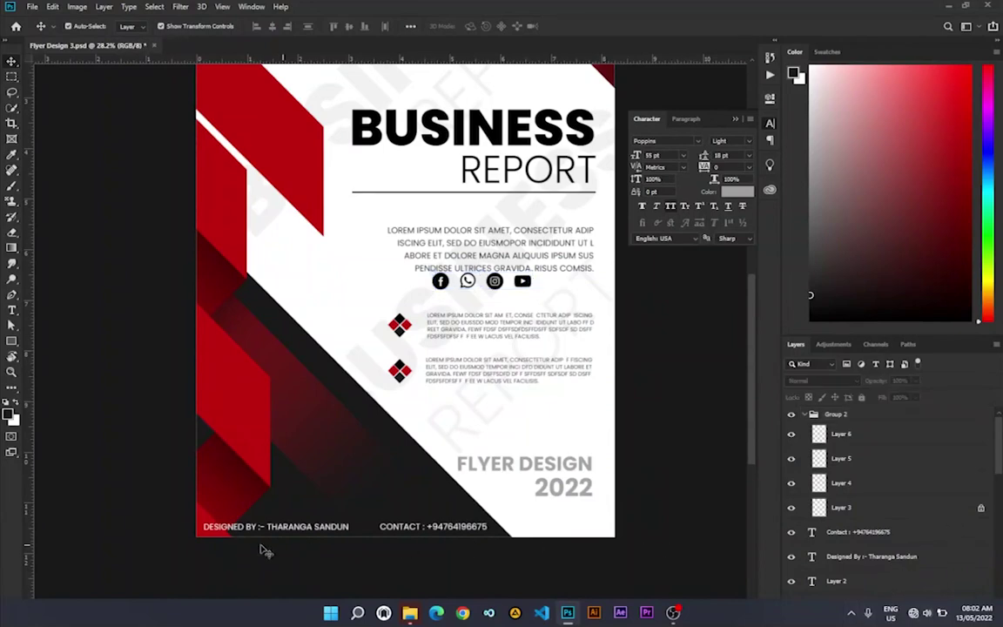
left_click(403, 604)
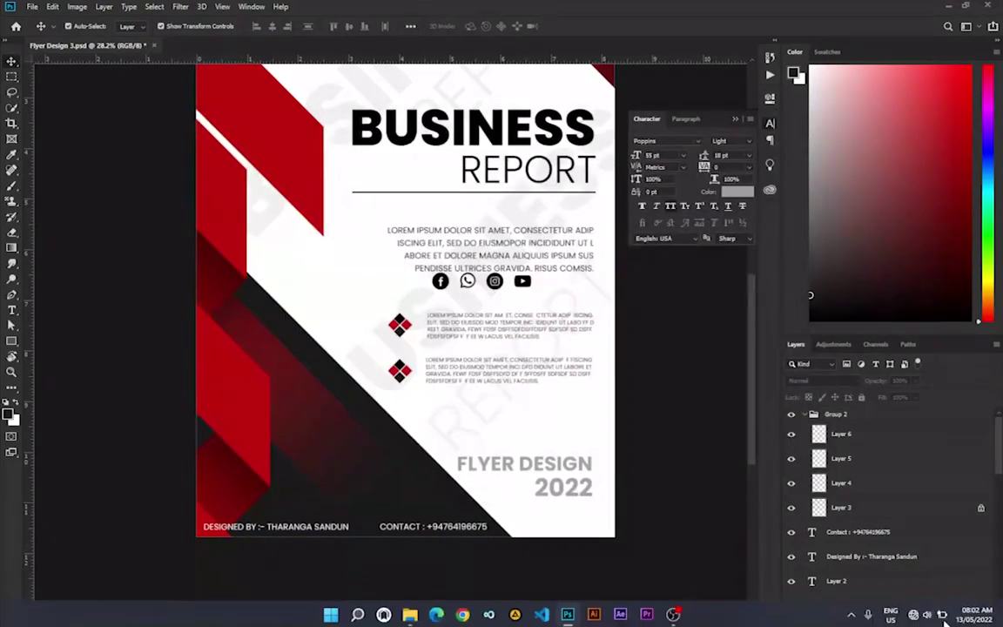
left_click(939, 620)
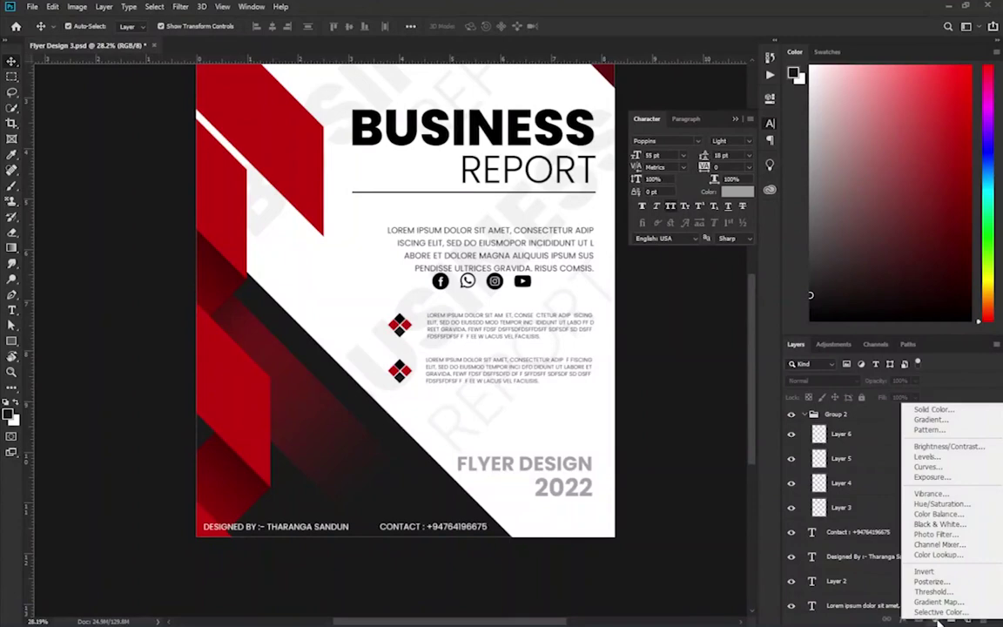
Step: Add a #ffffff solid colour fill above the icons group and clip it to the group
left_click(931, 409)
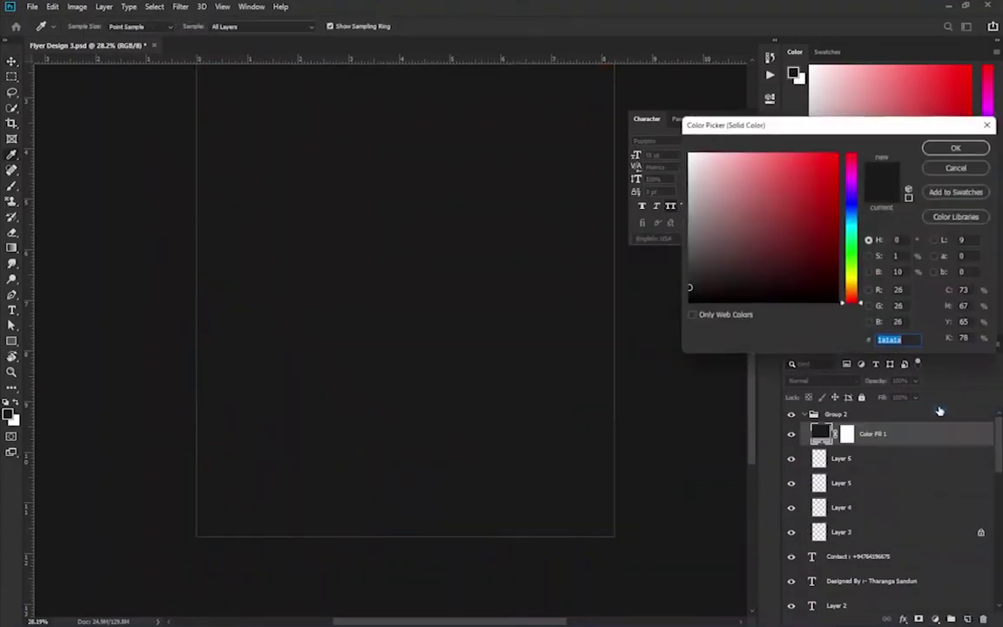
type("ffffff")
key("Return")
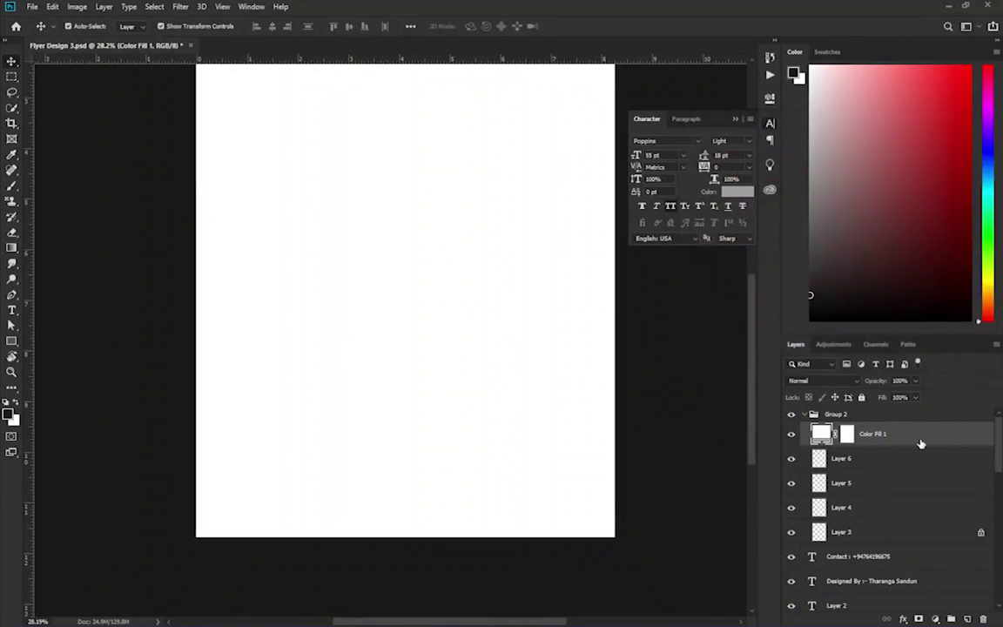
right_click(917, 438)
left_click(939, 440)
left_click_drag(939, 440, 918, 413)
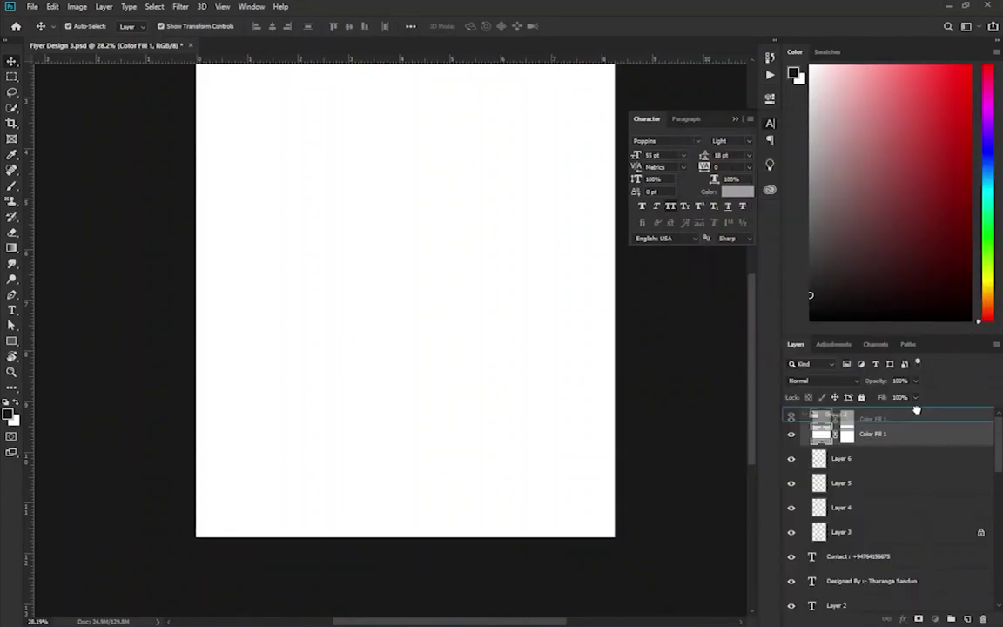
right_click(919, 414)
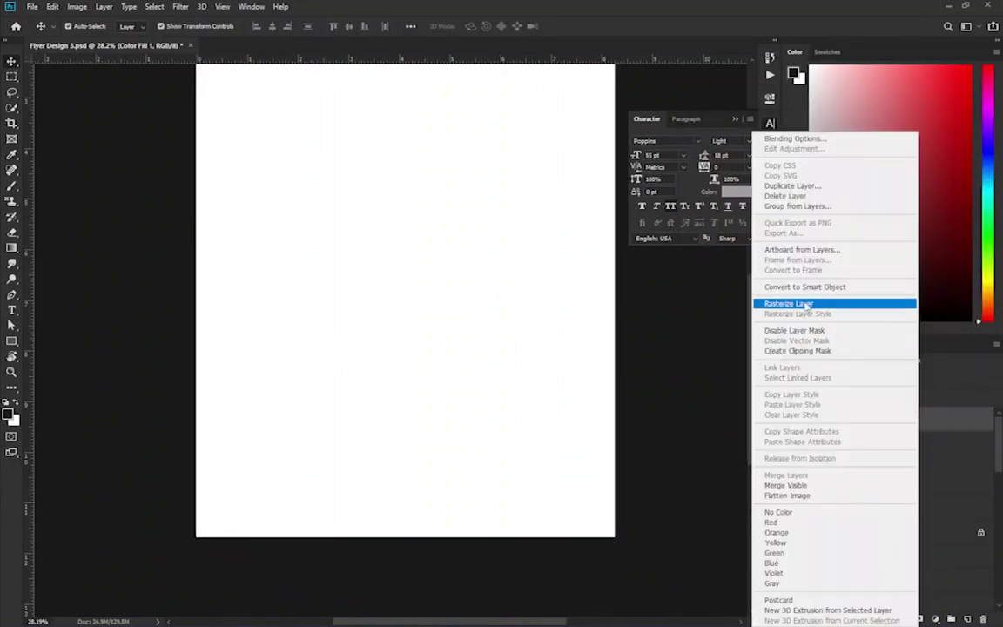
left_click(800, 349)
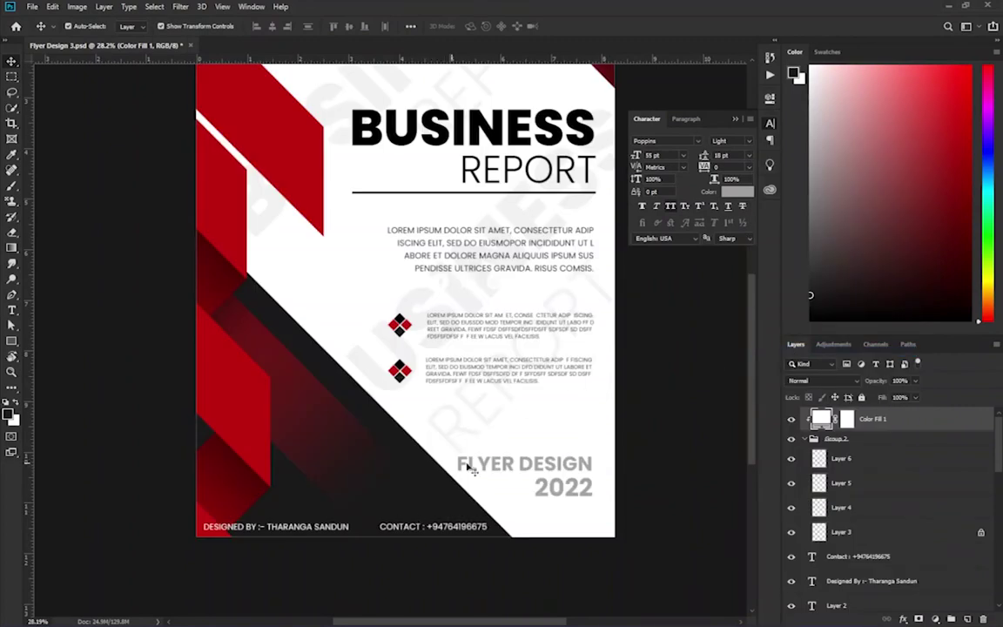
Step: Try nudging the layers, dismiss the locked-layers warning, and open Layer 3's style settings
left_click(888, 419)
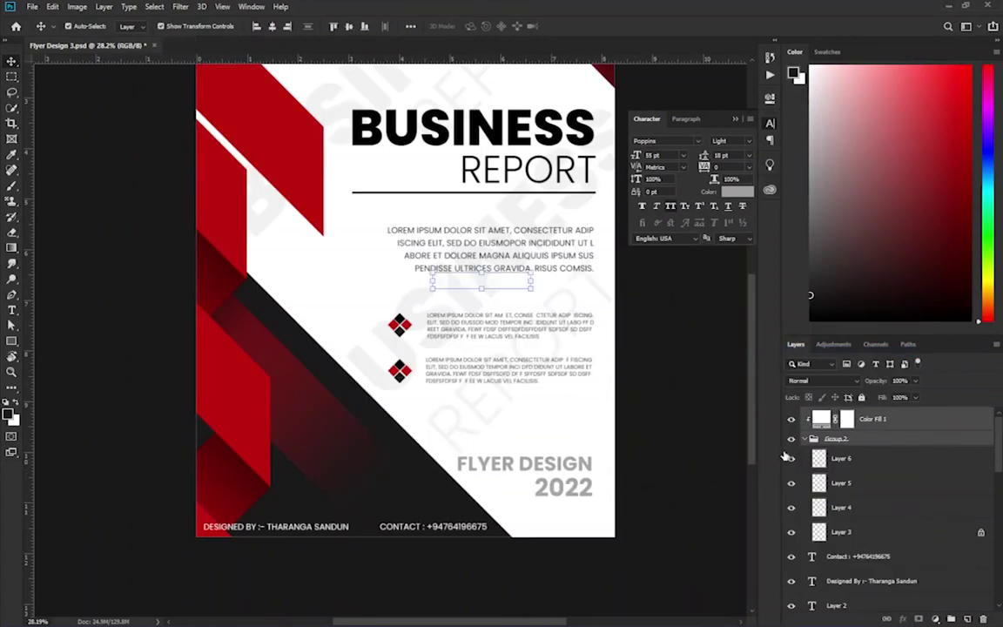
key("Down")
left_click(492, 237)
left_click(918, 441)
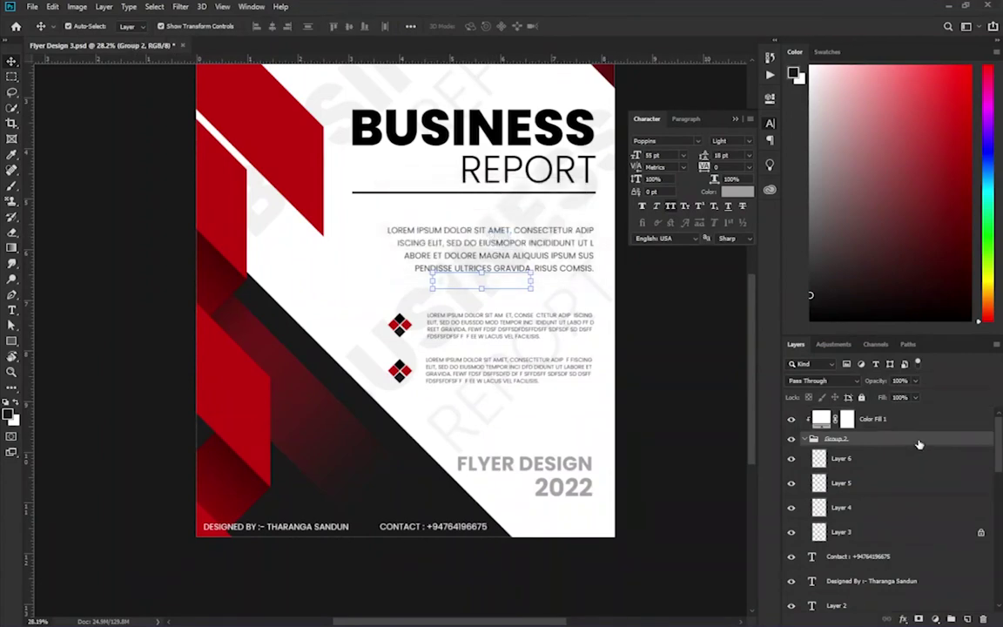
left_click(917, 533)
double_click(979, 533)
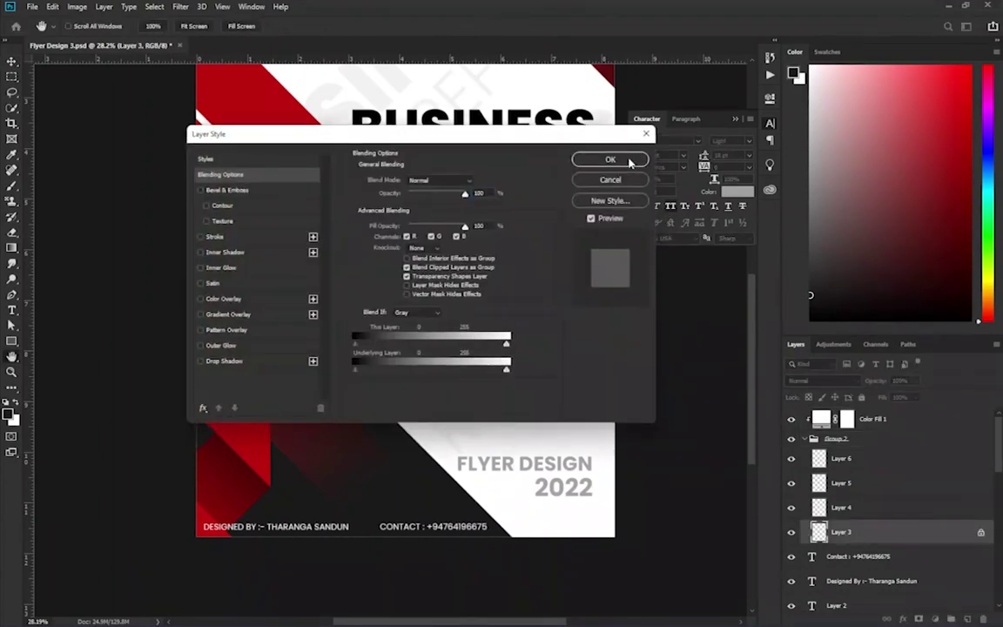
Step: Repeatedly open and close Layer 3's style settings and layer options without changes
left_click(631, 163)
double_click(980, 533)
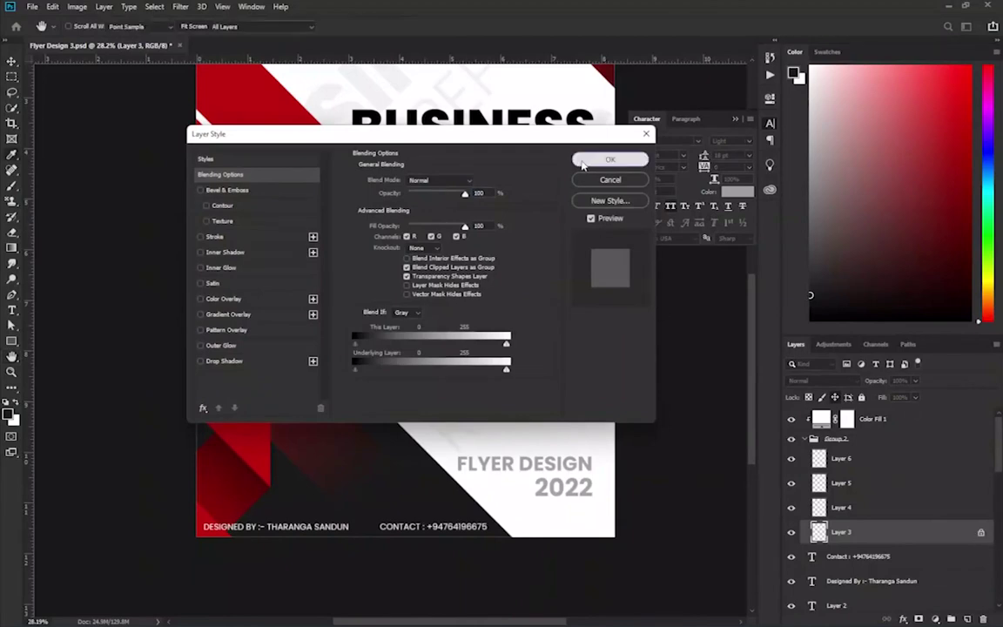
key("Return")
double_click(956, 533)
key("Return")
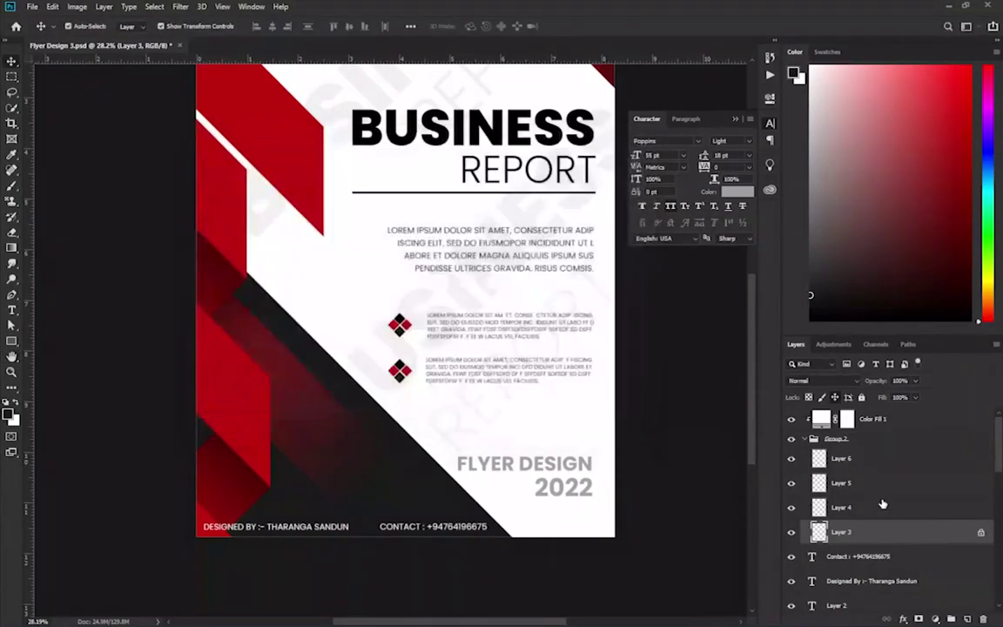
right_click(905, 538)
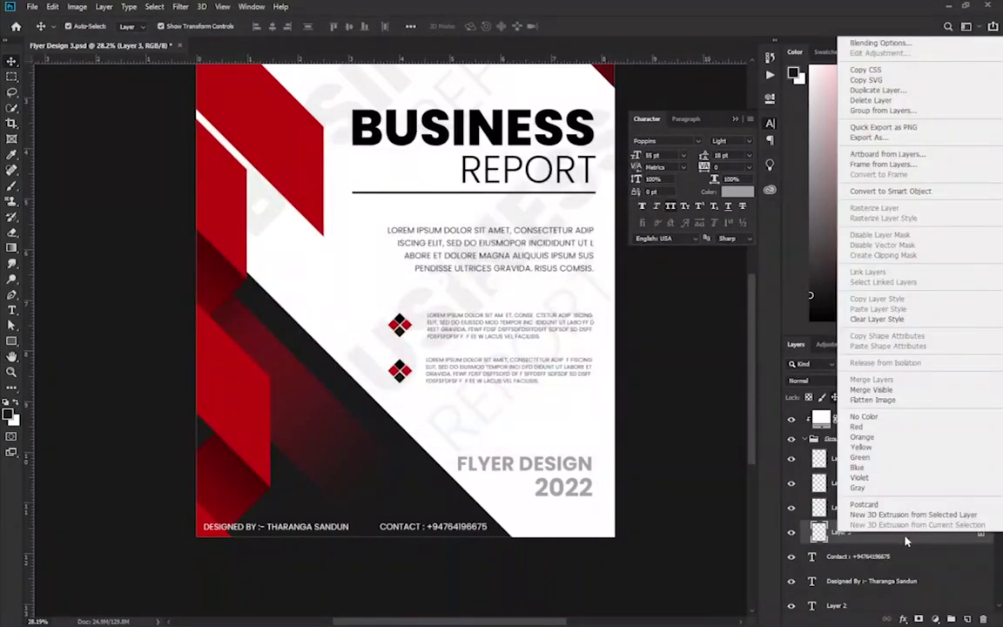
left_click(906, 541)
double_click(868, 537)
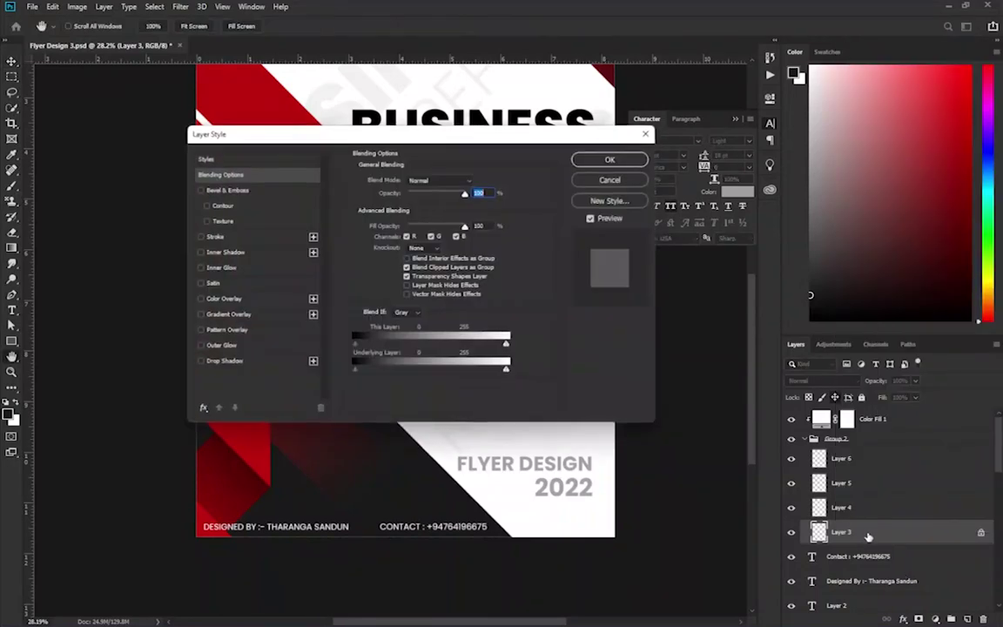
left_click(636, 161)
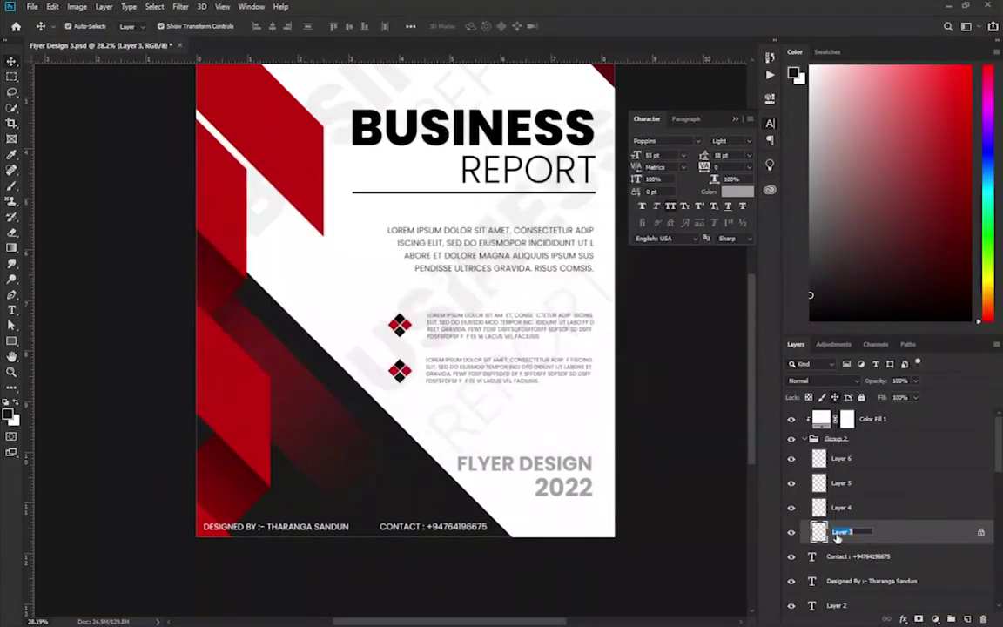
double_click(905, 531)
left_click(602, 162)
right_click(976, 540)
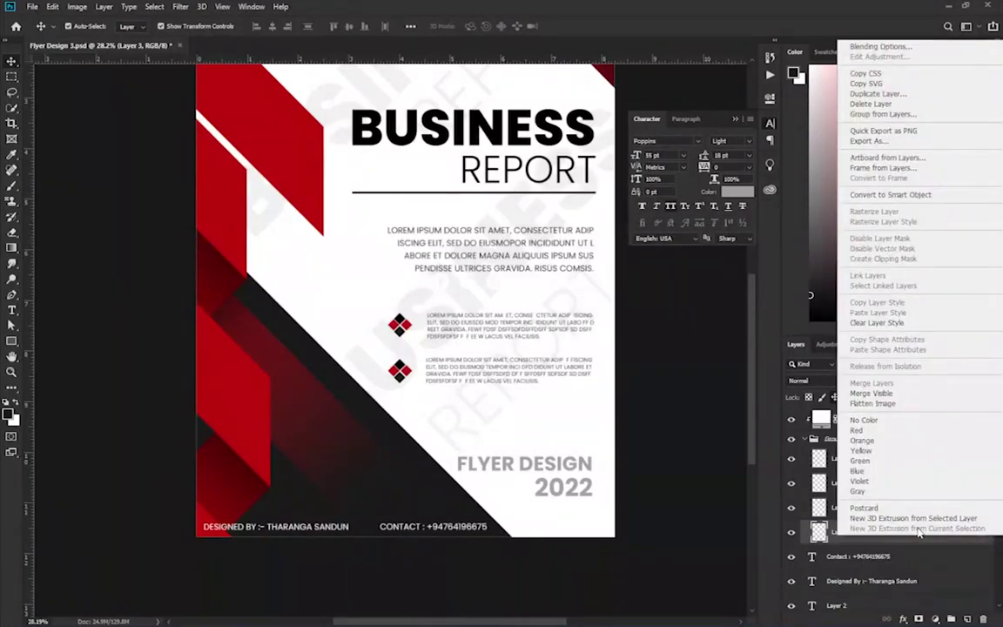
left_click(971, 533)
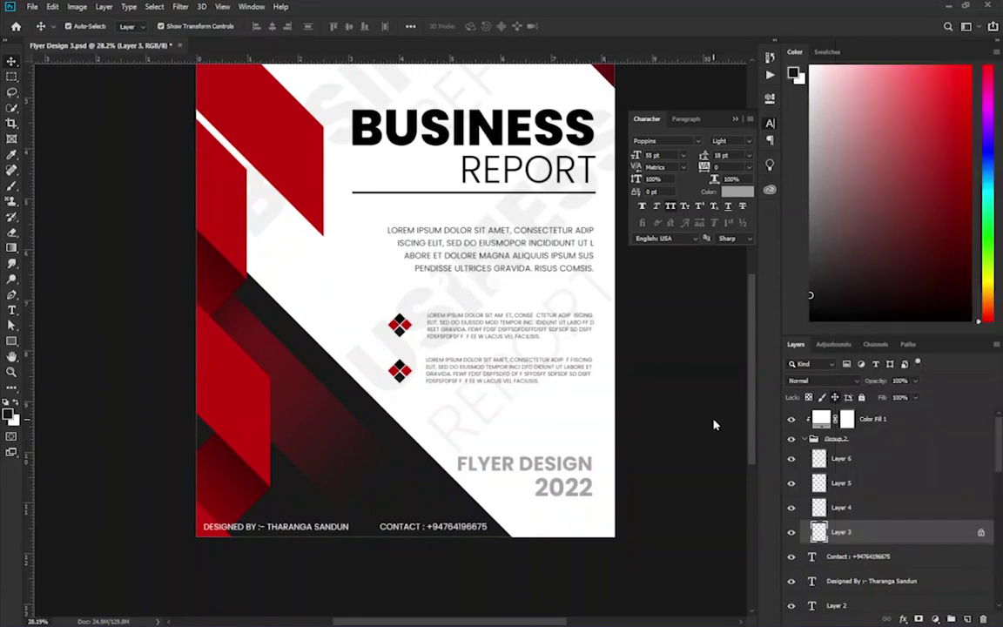
left_click(926, 541)
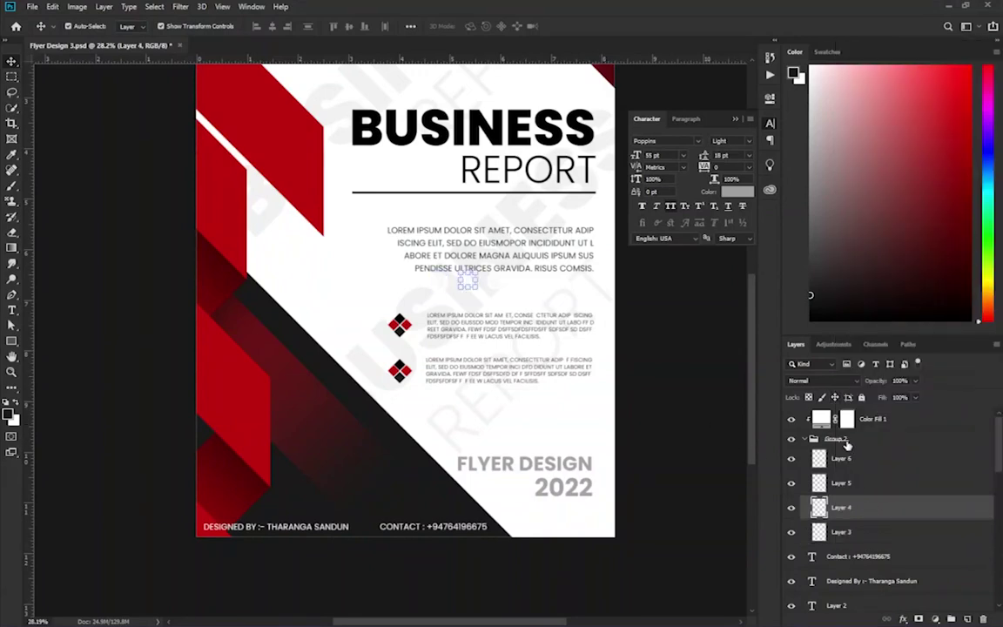
Step: Drag the white Instagram and Facebook icons down onto the black area above the footer text
left_click(836, 439)
left_click(873, 419, "shift")
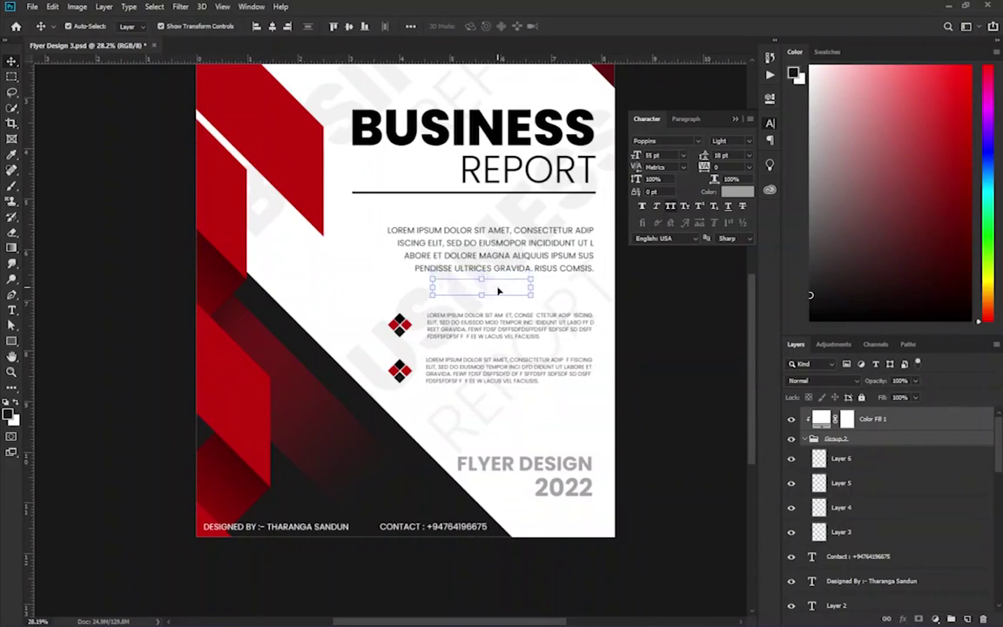
left_click_drag(840, 482, 349, 470)
scroll(293, 489, "up", 2)
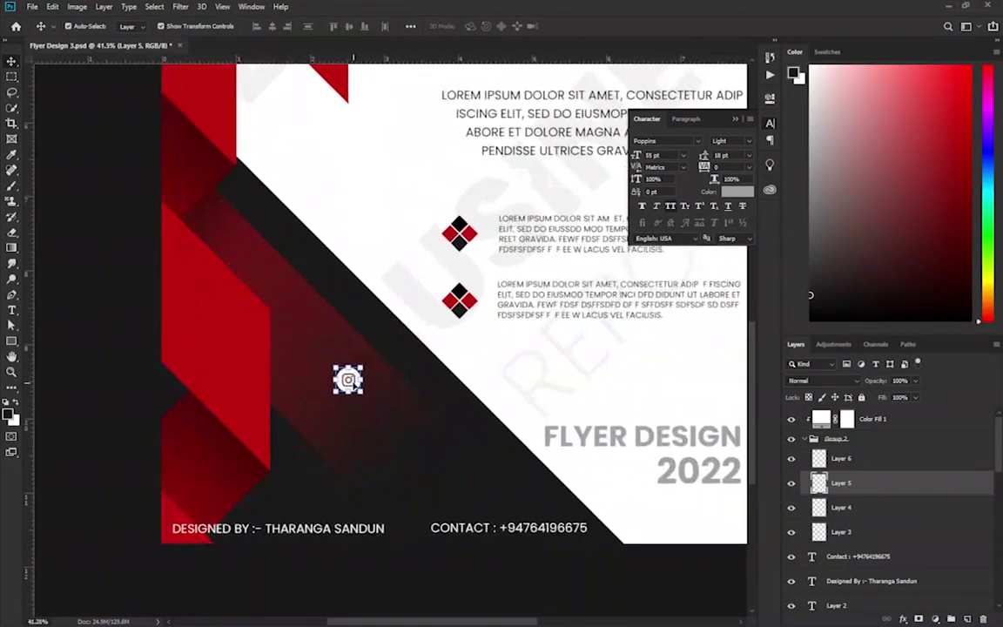
mouse_move(294, 489)
left_mouse_down()
mouse_move(344, 458)
mouse_move(437, 483)
left_mouse_up()
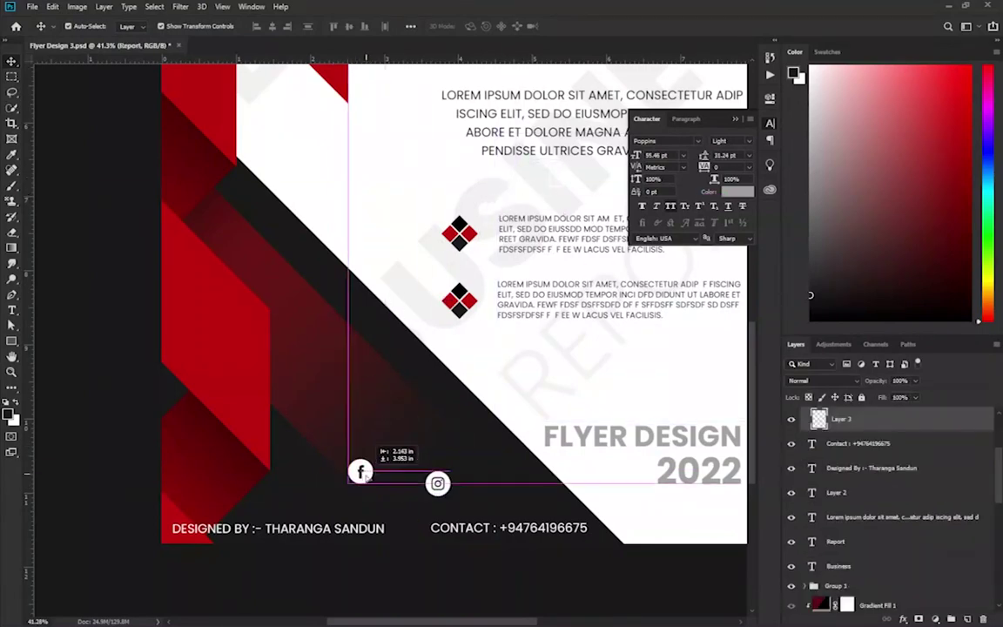
left_click_drag(507, 203, 348, 484)
left_click_drag(550, 184, 488, 385)
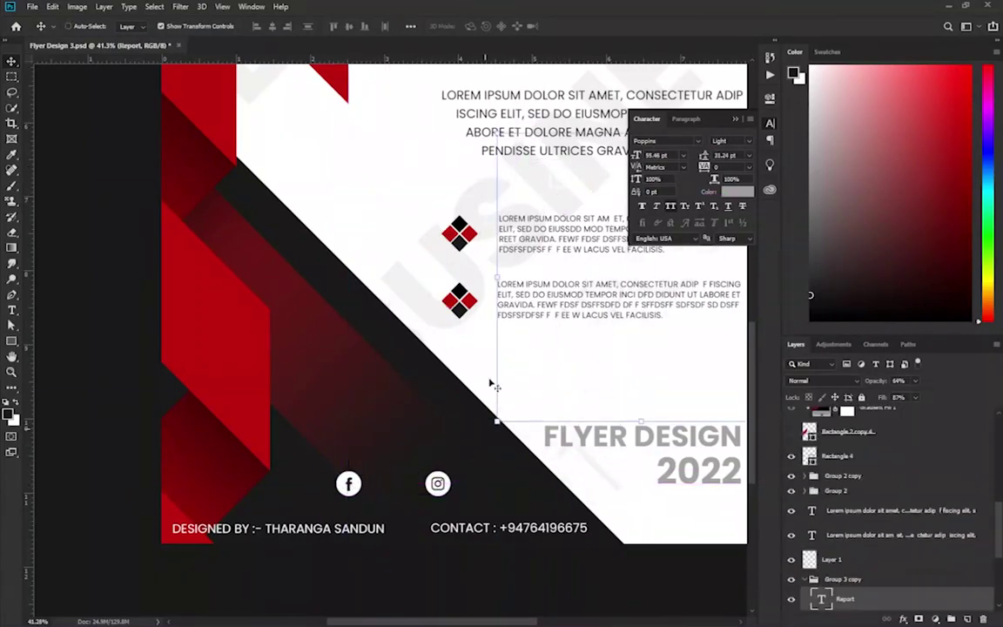
Step: Move the WhatsApp icon down into the flyer's lower-left black footer area
scroll(849, 563, "up", 5)
scroll(851, 522, "up", 5)
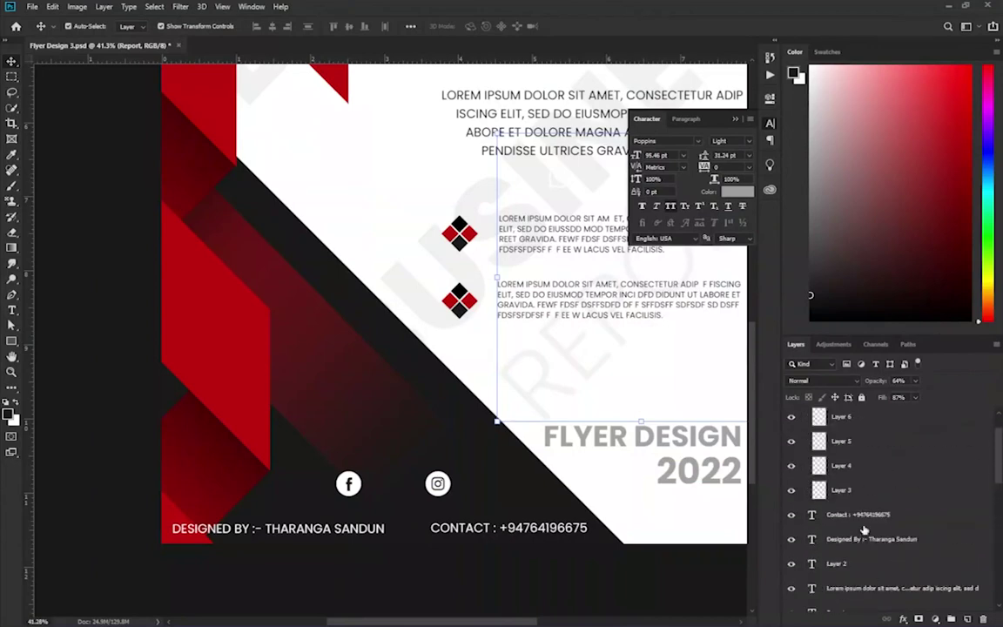
left_click(855, 483)
left_click(862, 508)
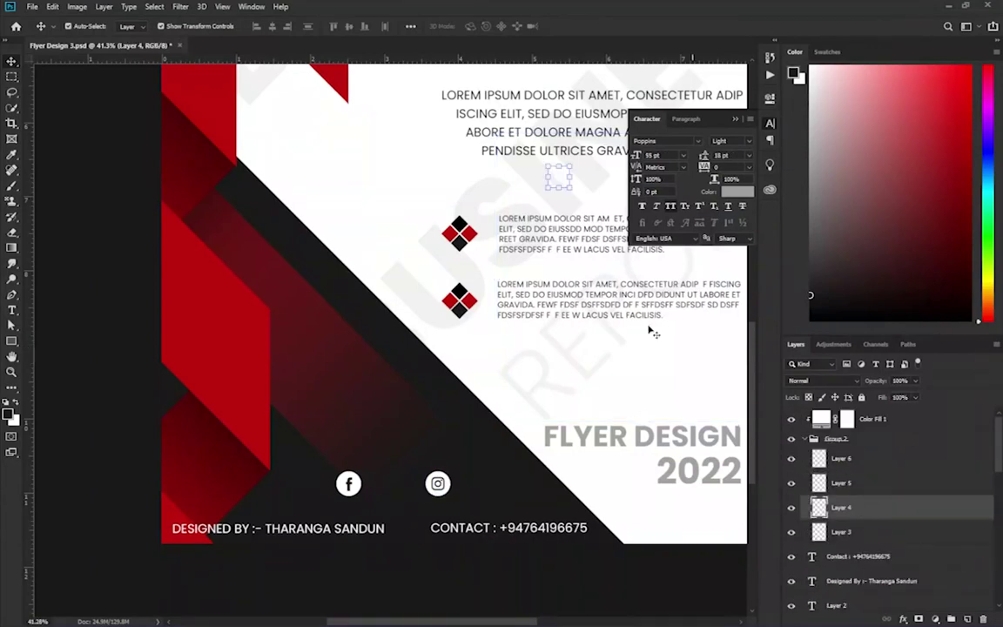
scroll(561, 190, "up", 3)
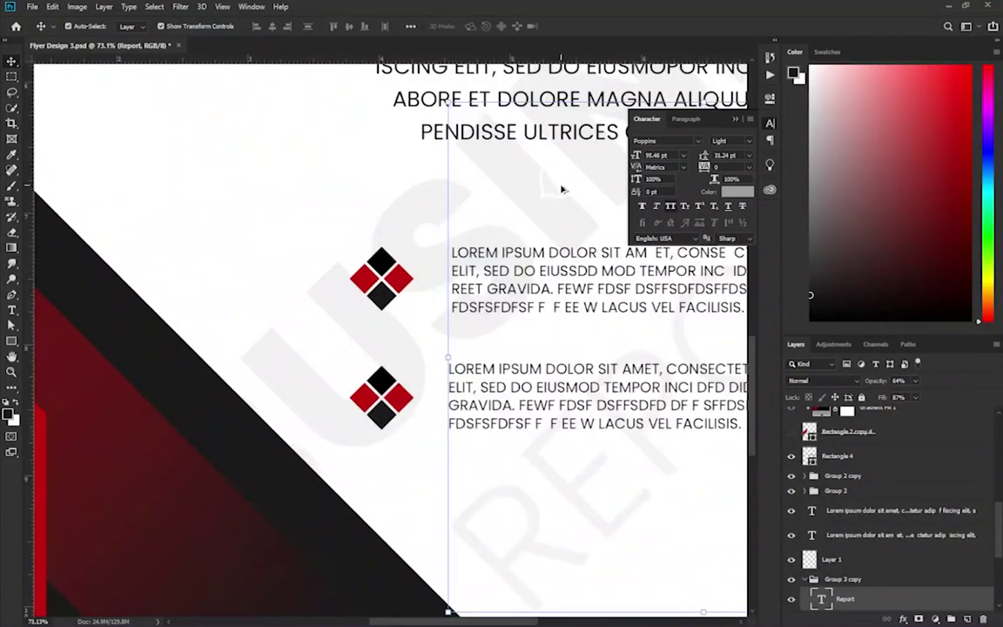
scroll(549, 187, "up", 2)
left_click_drag(536, 193, 112, 592)
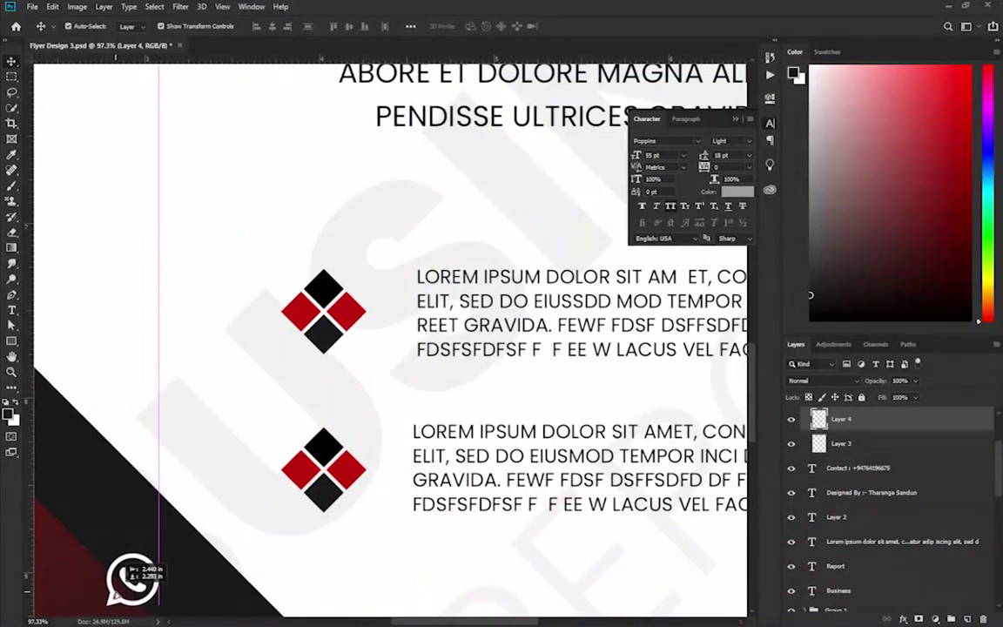
Step: Select the YouTube icon, scale it down and move it to the flyer's lower left
scroll(407, 240, "down", 3)
scroll(408, 239, "down", 1)
left_click(855, 473)
left_click(855, 533)
scroll(396, 233, "down", 2)
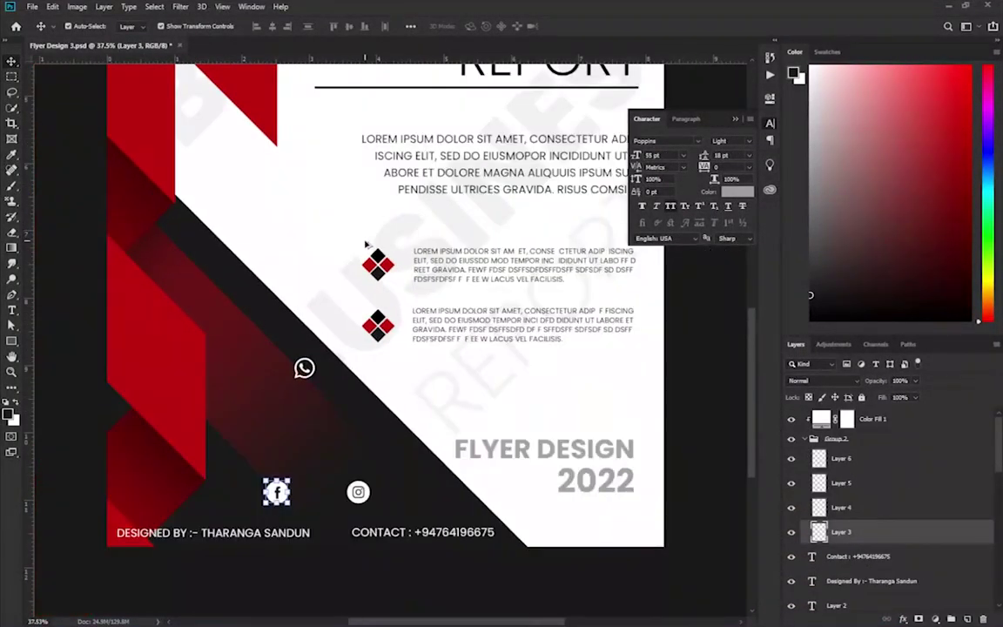
left_click(875, 508)
left_click(840, 459)
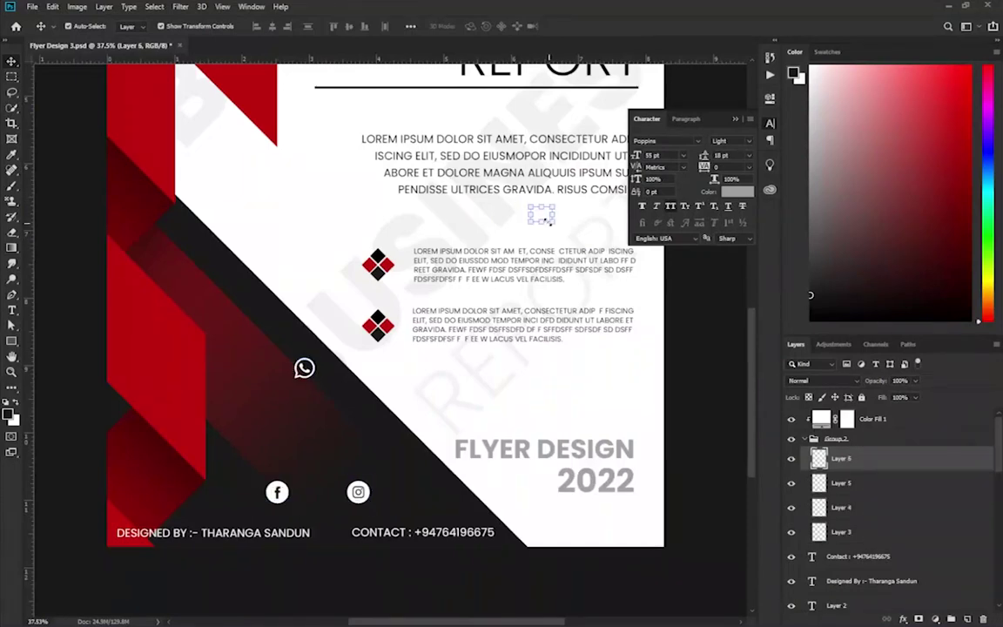
scroll(543, 212, "up", 2)
key("ctrl+t")
left_click_drag(549, 223, 275, 302)
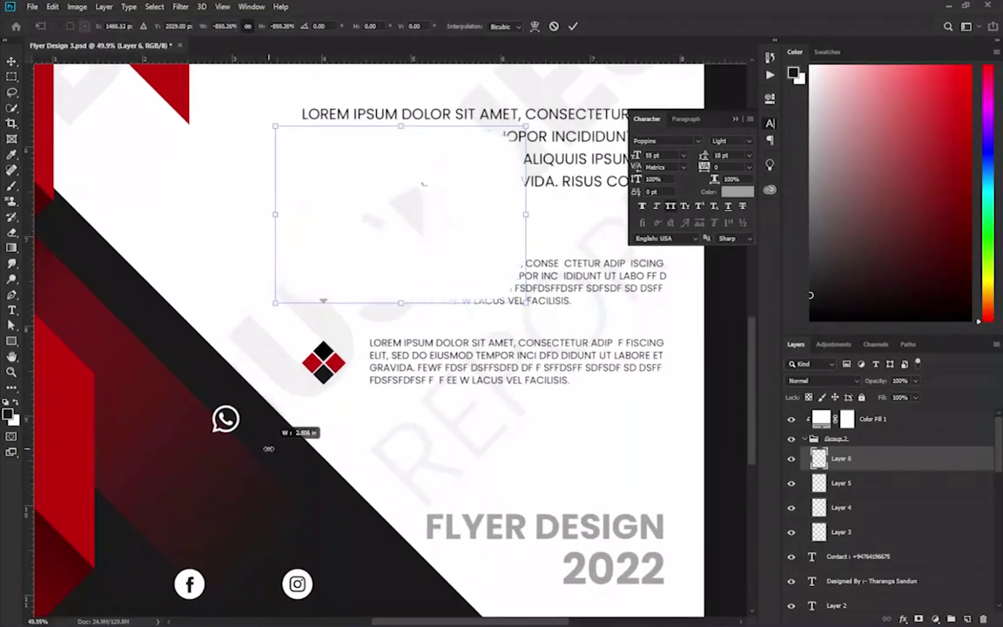
left_click_drag(466, 236, 273, 445)
Step: Shrink the YouTube icon to icon size and place it beside the Instagram icon
scroll(273, 444, "down", 2)
scroll(380, 533, "down", 1)
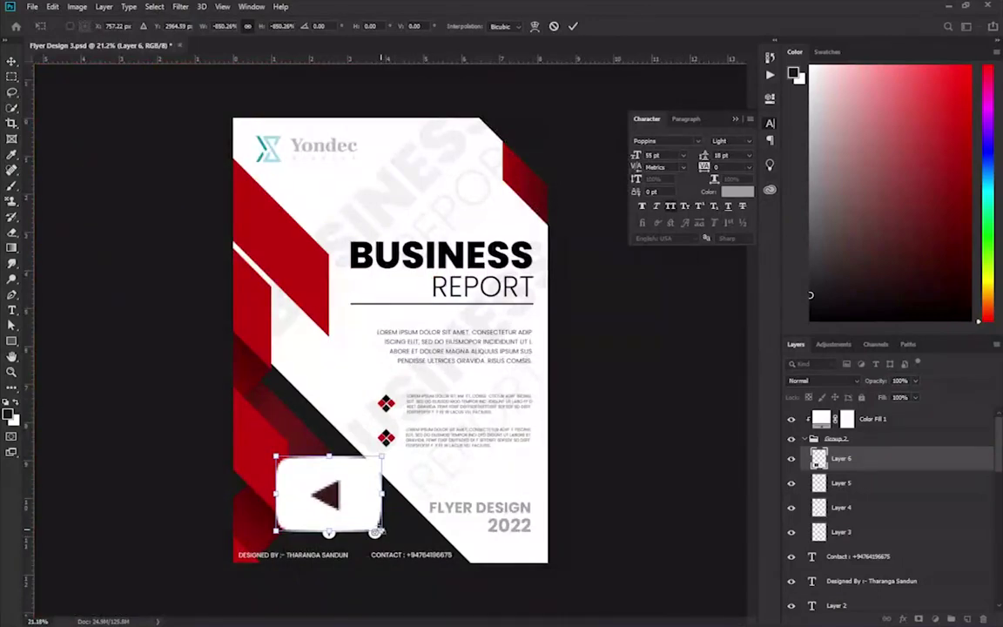
mouse_move(383, 532)
left_mouse_down()
mouse_move(336, 475)
mouse_move(339, 463)
left_mouse_up()
scroll(384, 436, "up", 3)
scroll(384, 435, "down", 1)
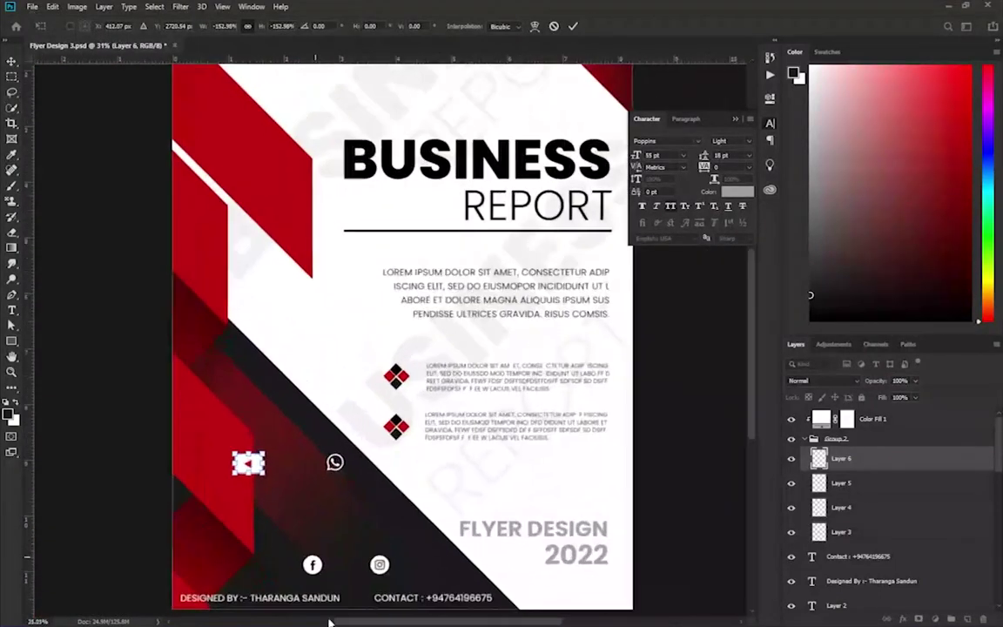
scroll(262, 595, "up", 3)
scroll(259, 323, "up", 1)
left_click_drag(296, 319, 634, 546)
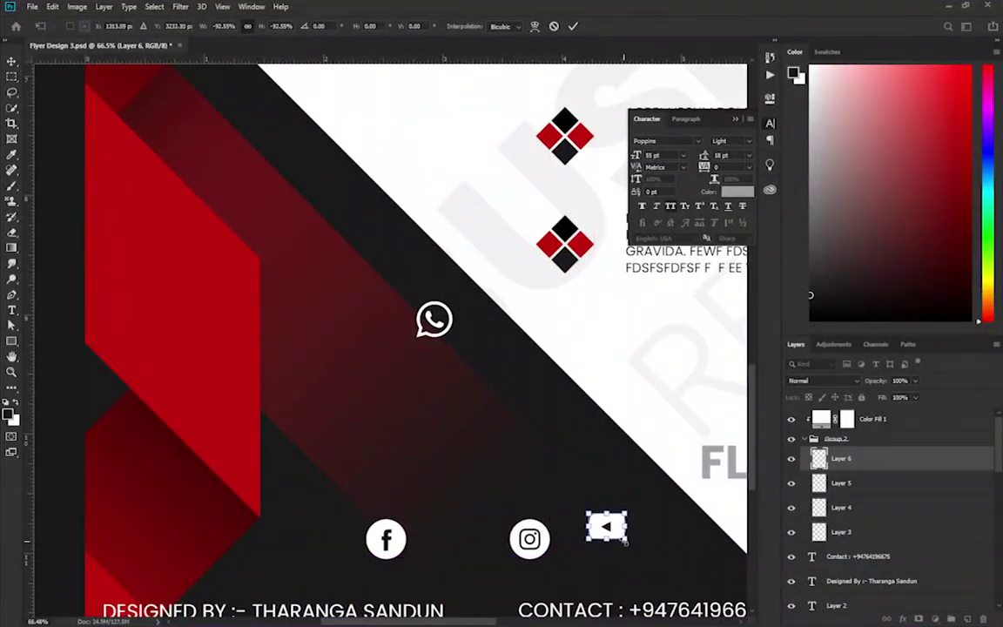
left_click_drag(634, 547, 604, 533)
scroll(596, 396, "down", 3)
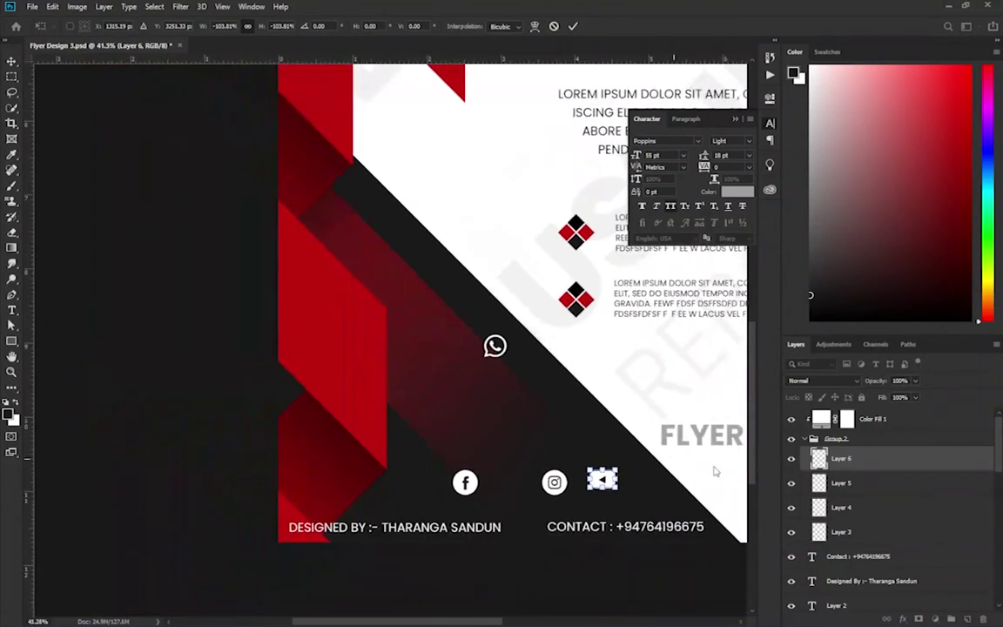
key("Return")
Step: Place the WhatsApp icon between the Facebook and Instagram icons
left_click(562, 455)
left_click_drag(493, 345, 510, 477)
scroll(427, 531, "up", 2)
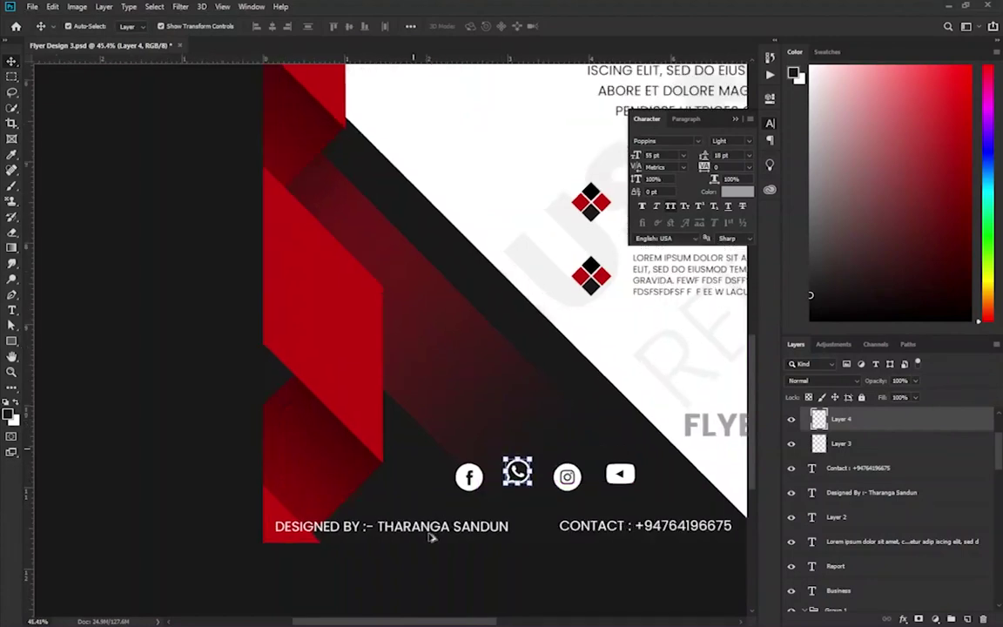
Step: Line up the Facebook, WhatsApp and Instagram icons side by side in a row
left_click(470, 470)
left_click_drag(475, 477, 453, 459)
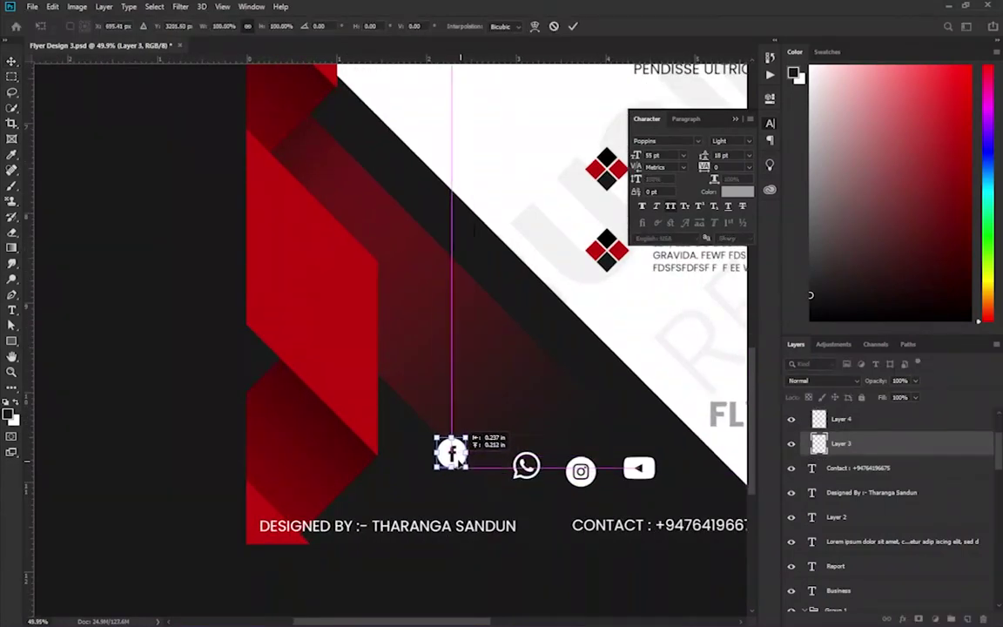
key("Return")
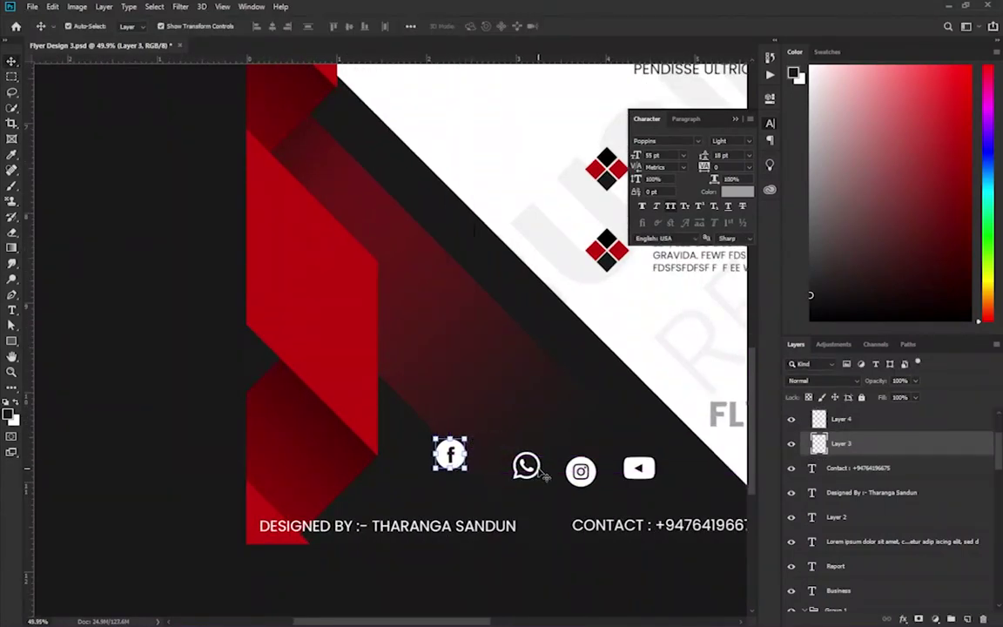
left_click(526, 466)
left_click(527, 462)
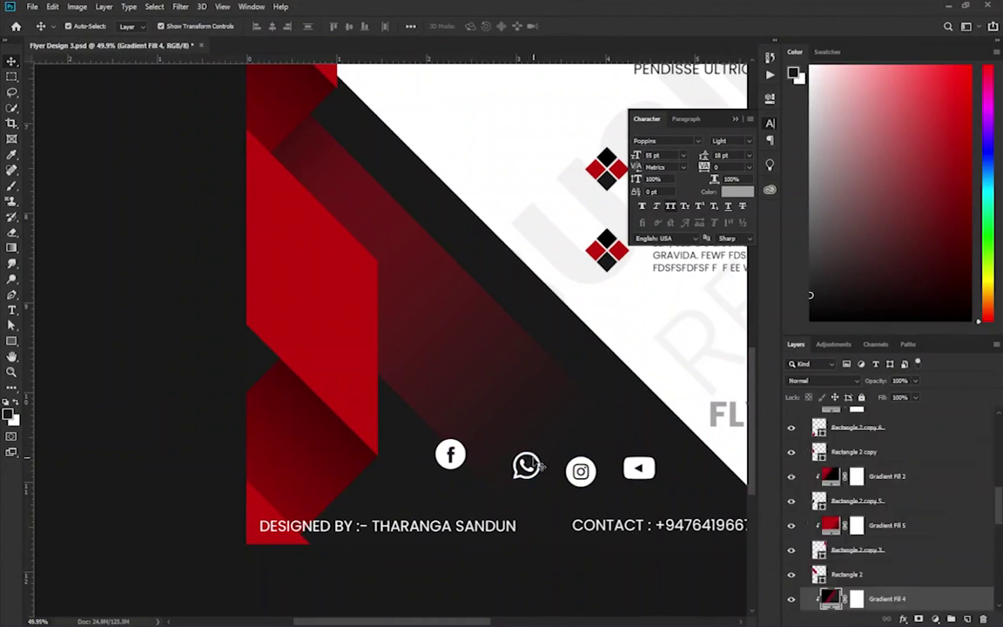
left_click(526, 465)
left_click_drag(527, 466, 499, 453)
left_click(579, 471)
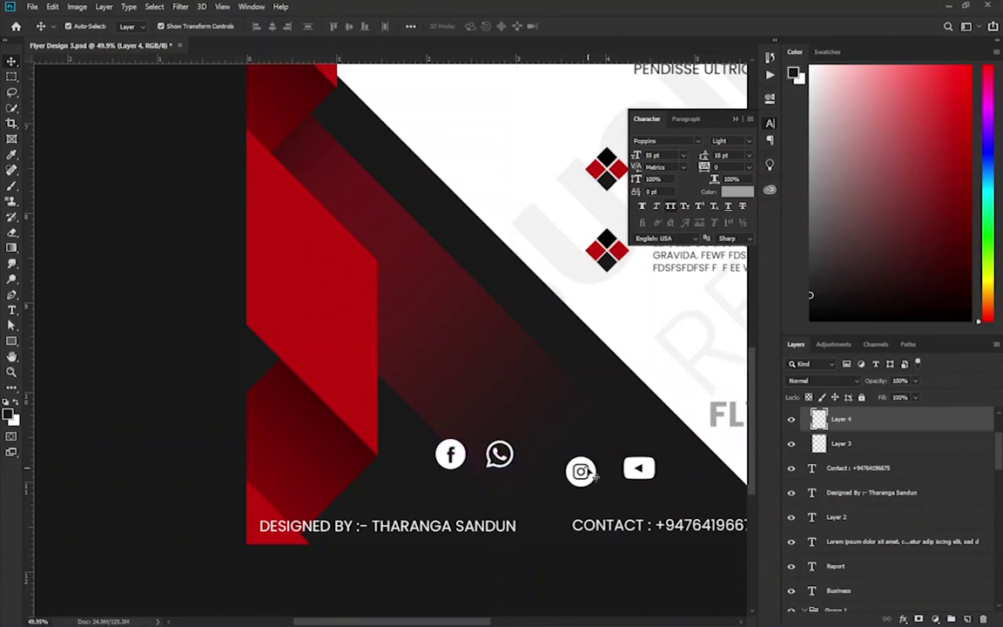
left_click_drag(593, 472, 559, 448)
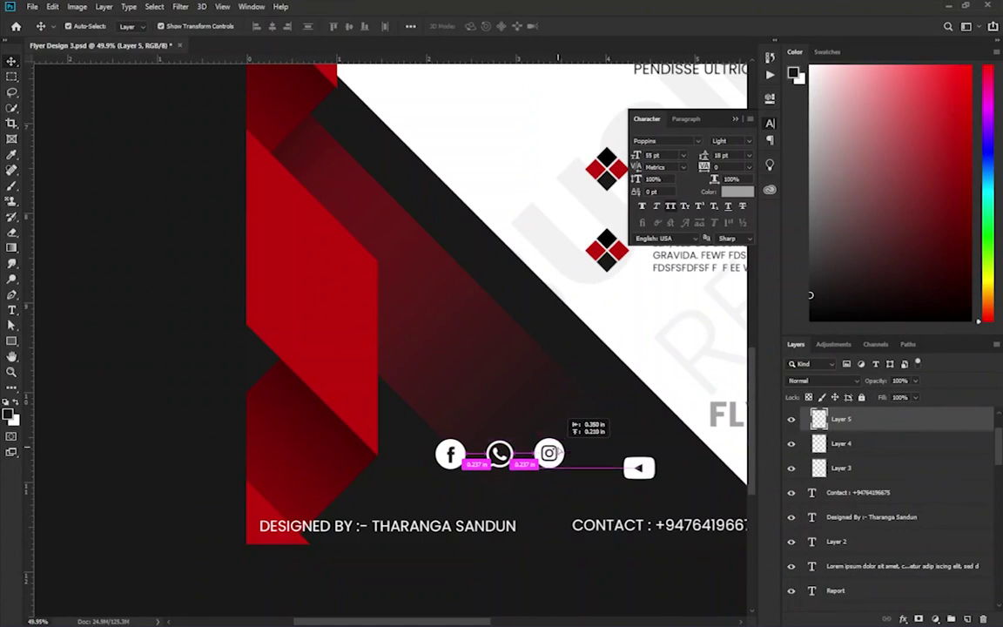
left_click_drag(559, 448, 559, 450)
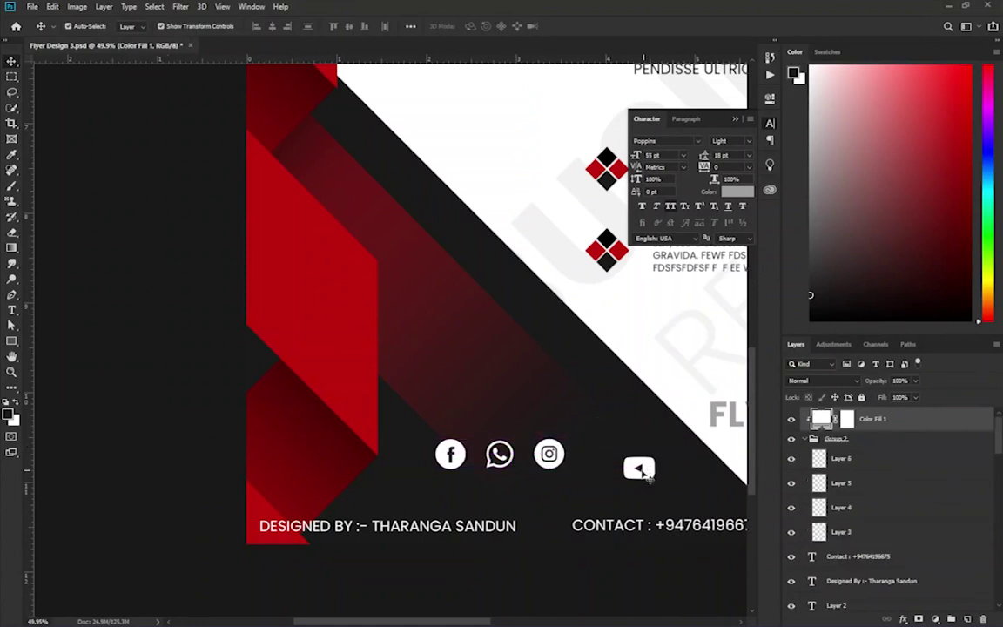
Step: Nudge the YouTube icon up and left toward the row
left_click(841, 458)
left_click(840, 482)
left_click(840, 459)
left_click(642, 467)
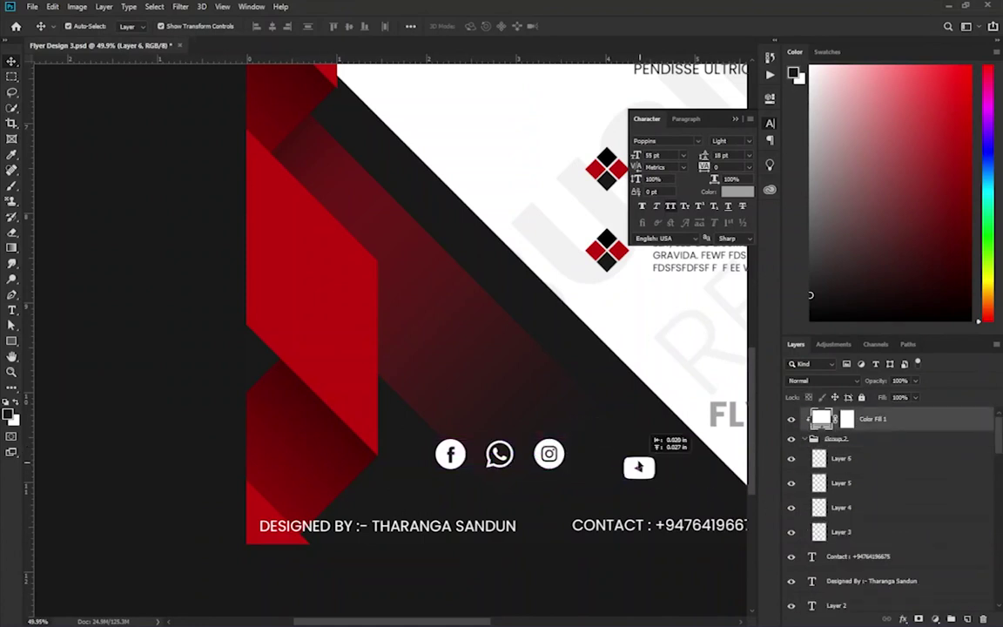
left_click(651, 469)
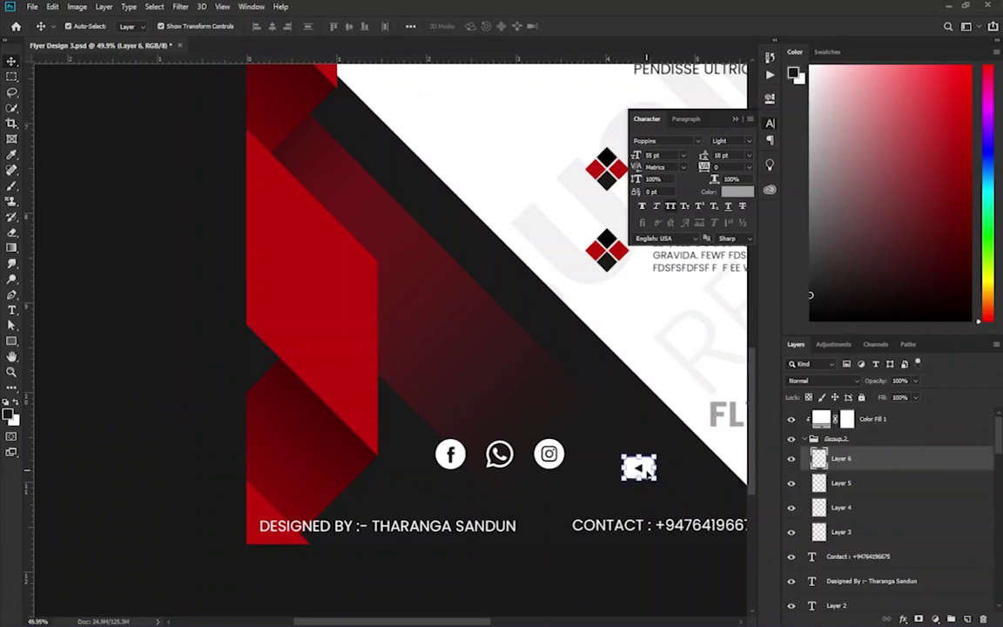
left_click(648, 469)
scroll(503, 447, "down", 2)
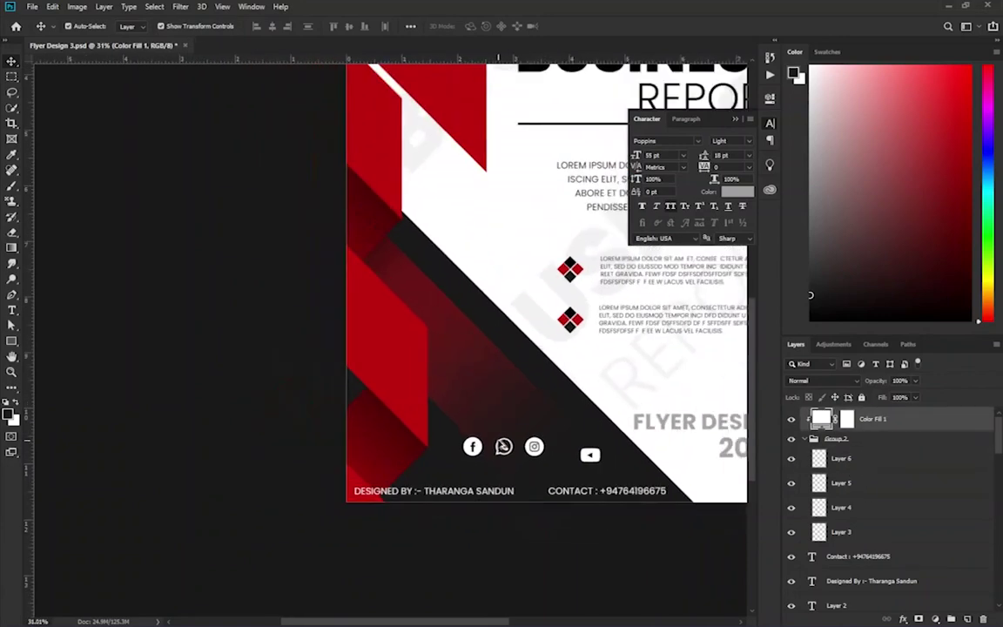
left_click(897, 456)
left_click_drag(605, 480, 592, 473)
scroll(575, 455, "up", 5)
Step: Shift the whole group of social icons slightly to the left
left_click(629, 393)
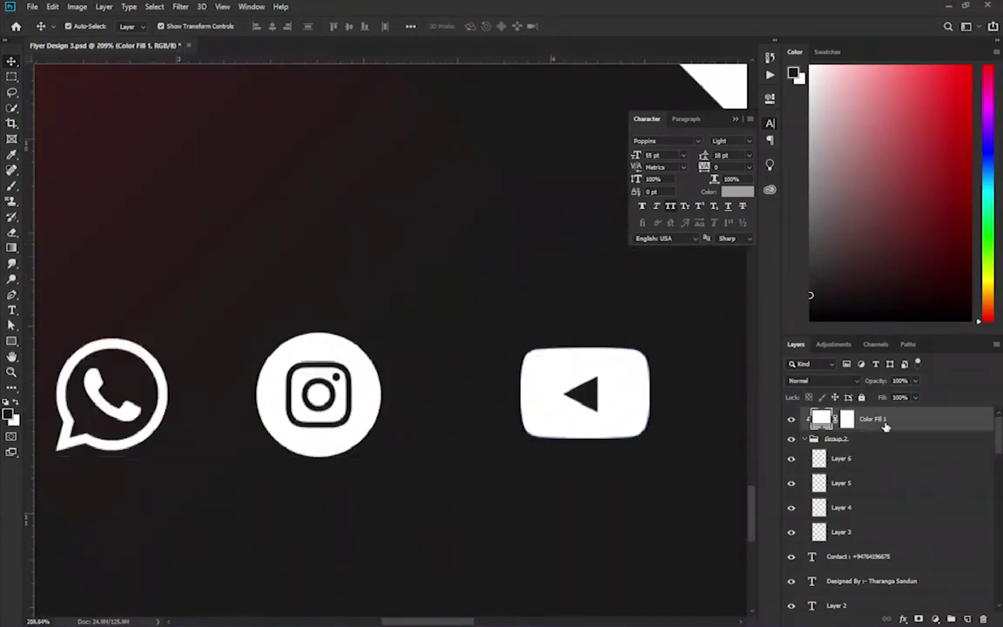
left_click(828, 441)
left_click(593, 403)
left_click_drag(593, 403, 562, 400)
scroll(936, 513, "down", 5)
scroll(904, 504, "up", 5)
scroll(646, 430, "down", 3)
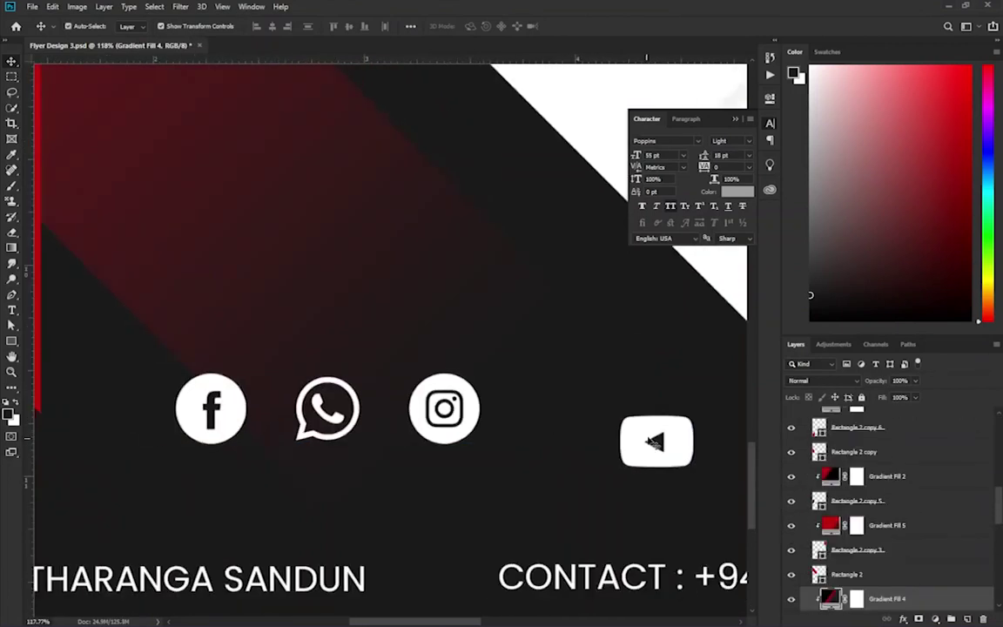
left_click(646, 433)
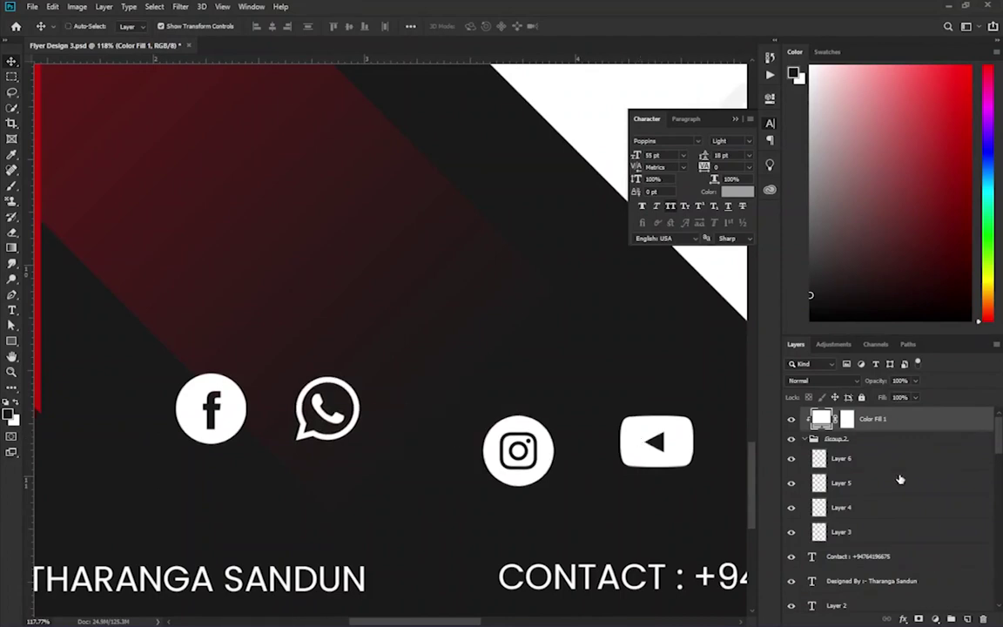
Step: Bring the YouTube icon into line beside Instagram and enlarge it to match the others
left_click(866, 465)
key("shift+Up")
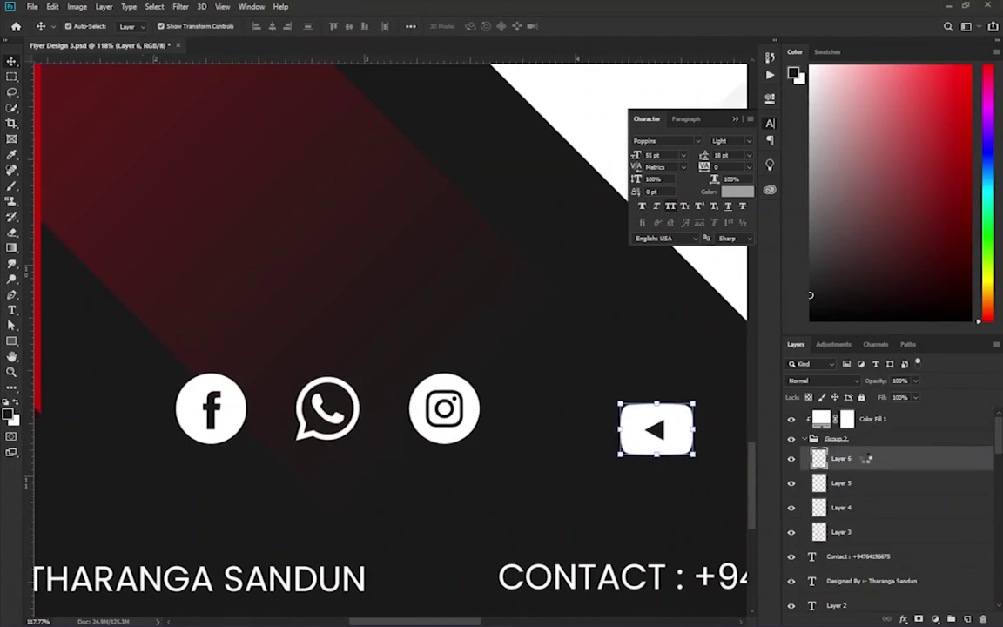
key("shift+Up")
key("shift+Up")
key("shift+Left")
key("shift+Left")
key("shift+Left")
key("shift+Left")
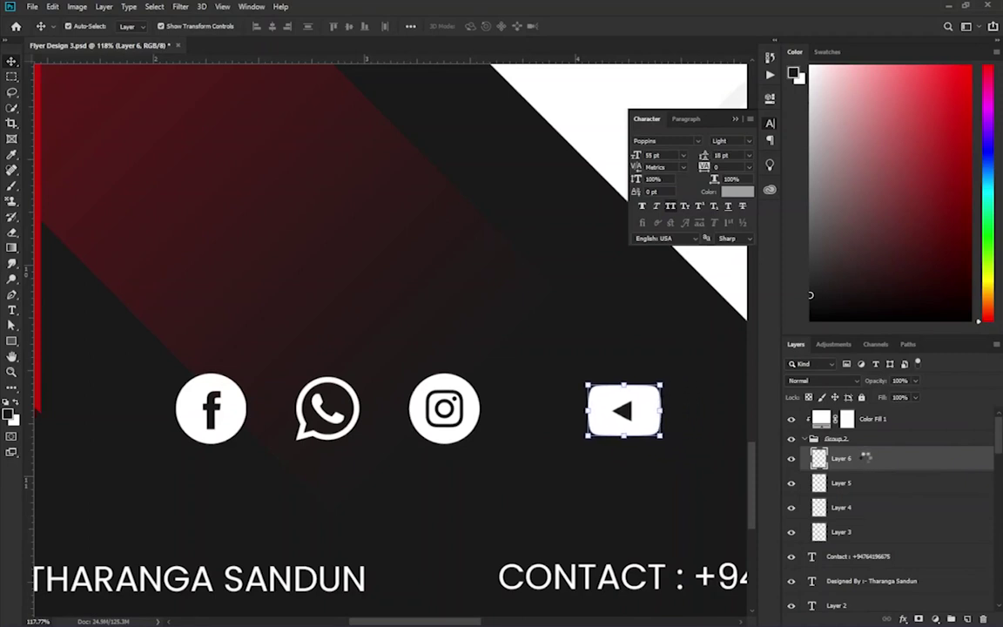
key("shift+Left")
key("shift+Left")
key("shift+Left")
key("shift+Left")
key("shift+Left")
key("shift+Left")
key("shift+Left")
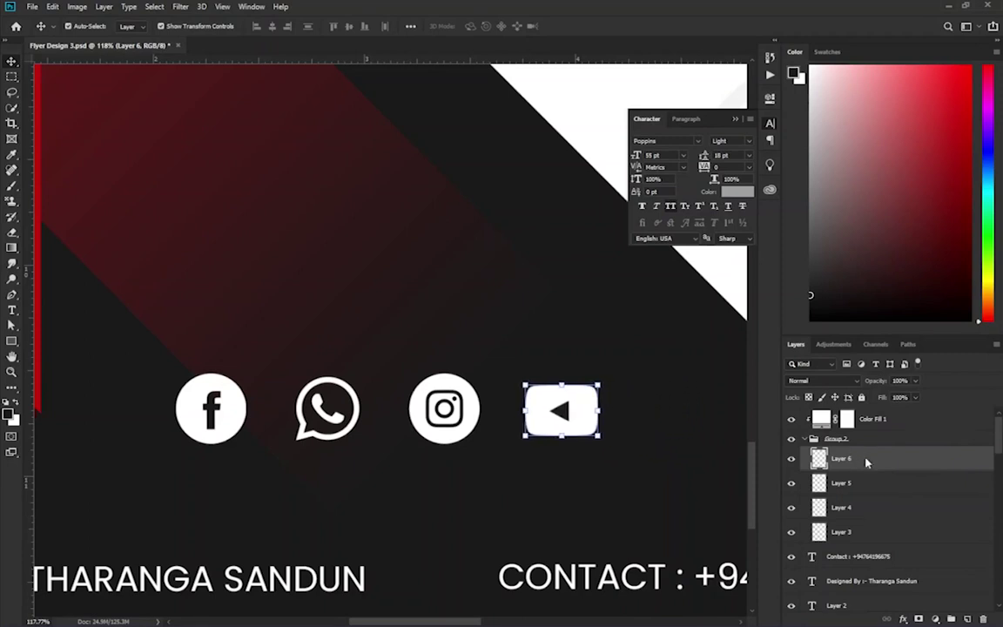
key("ctrl+t")
left_click_drag(599, 384, 608, 378)
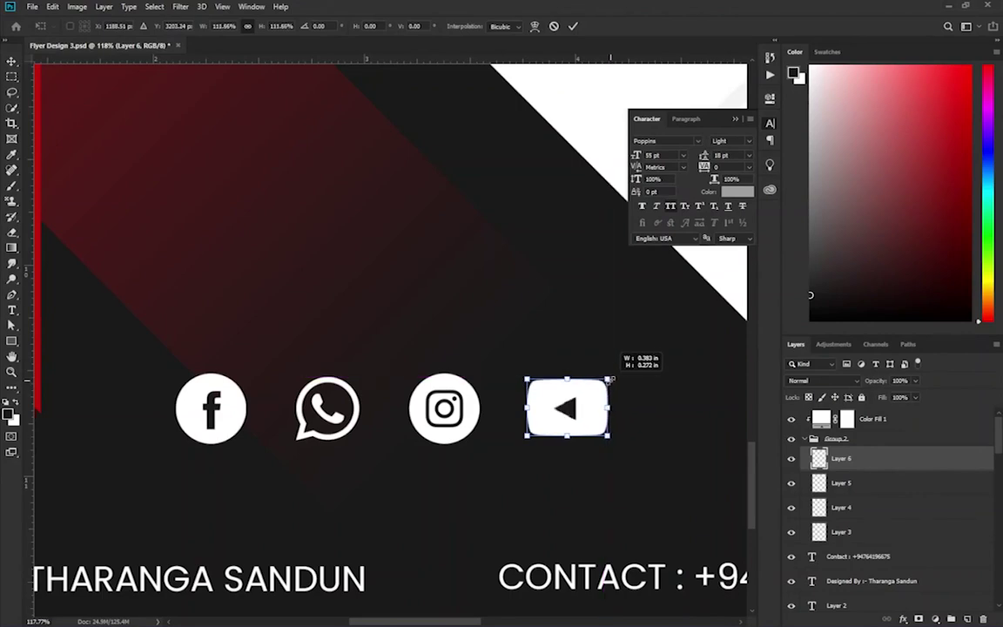
scroll(627, 500, "down", 2)
scroll(623, 498, "down", 2)
key("Down")
key("Down")
key("Down")
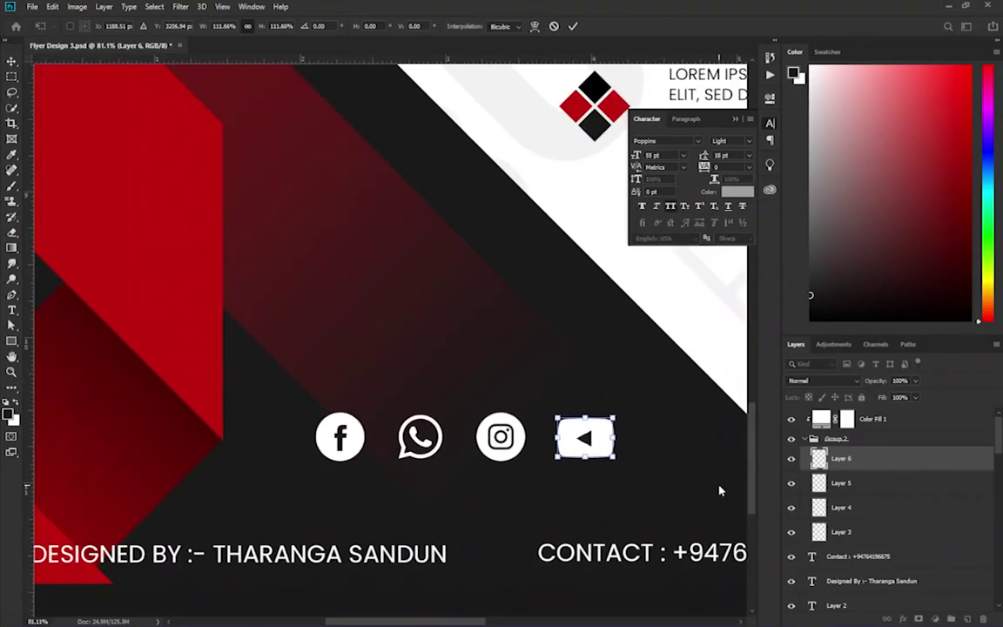
key("Return")
Step: Select the Instagram icon layer and scroll down through the Layers panel
left_click(838, 482)
scroll(464, 463, "down", 2)
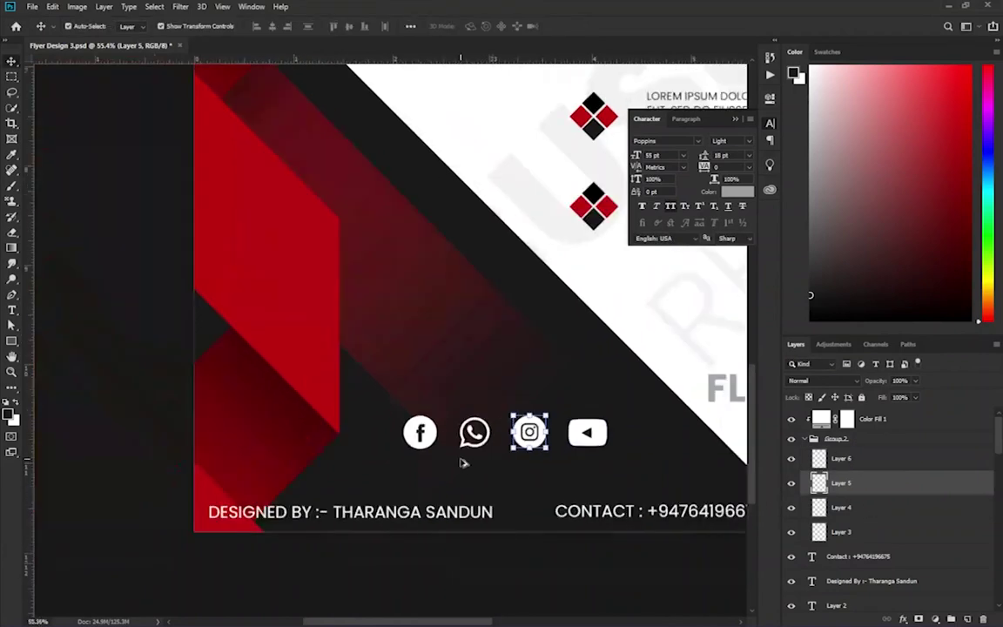
scroll(464, 463, "down", 1)
scroll(587, 392, "down", 1)
scroll(385, 405, "down", 1)
scroll(705, 497, "down", 1)
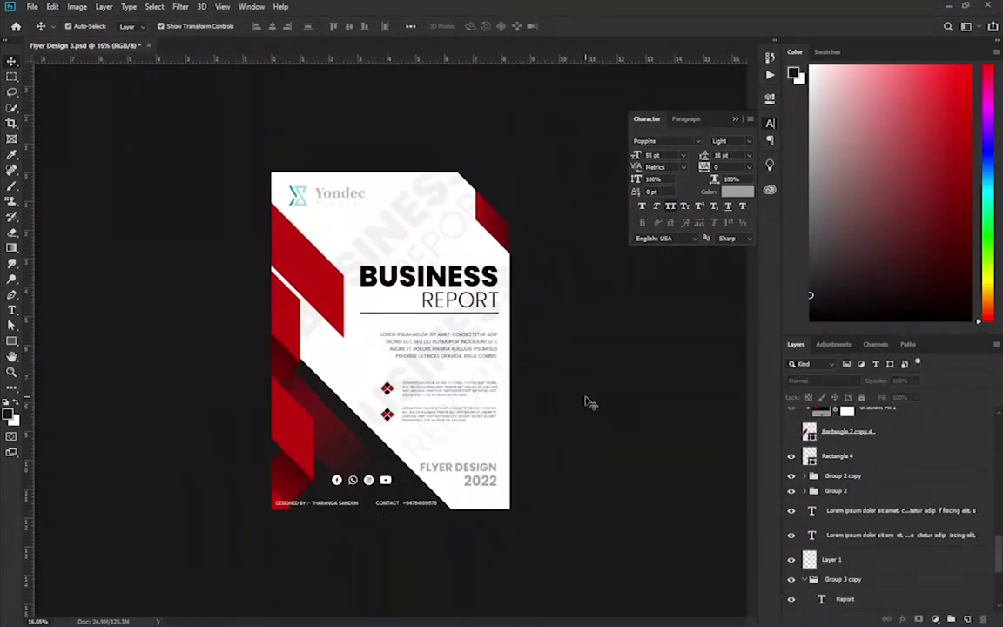
Step: Close the character panel and save the flyer with maximum compatibility
left_click(747, 131)
scroll(544, 502, "down", 1)
scroll(193, 477, "up", 1)
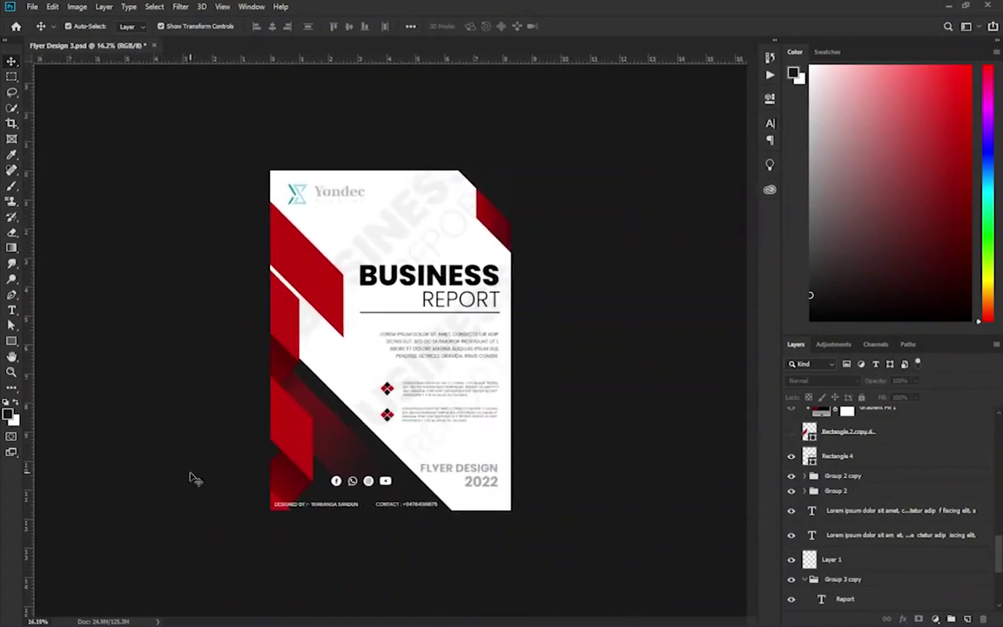
scroll(390, 422, "down", 1)
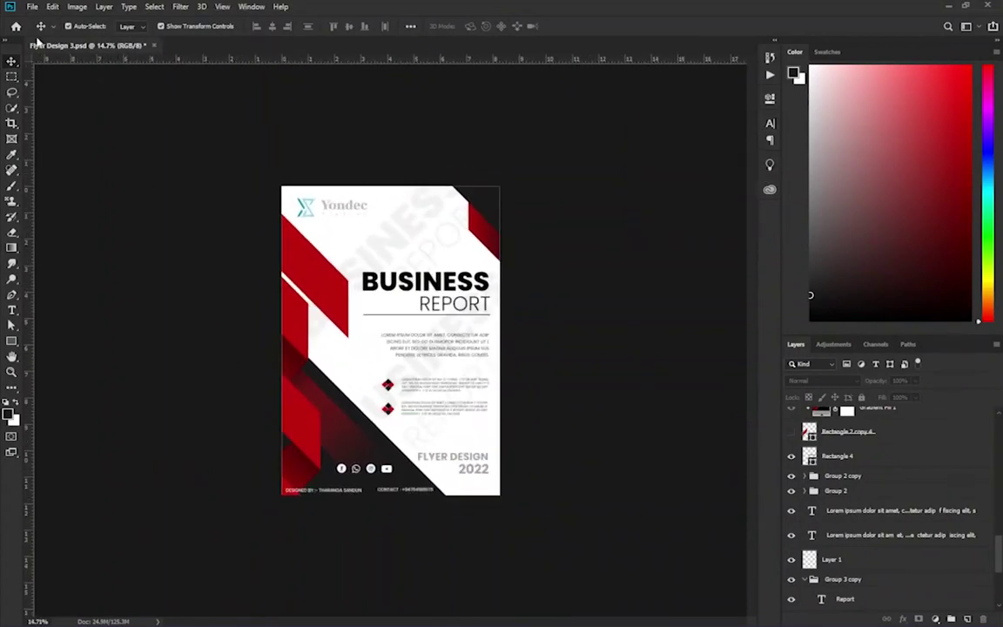
key("ctrl+s")
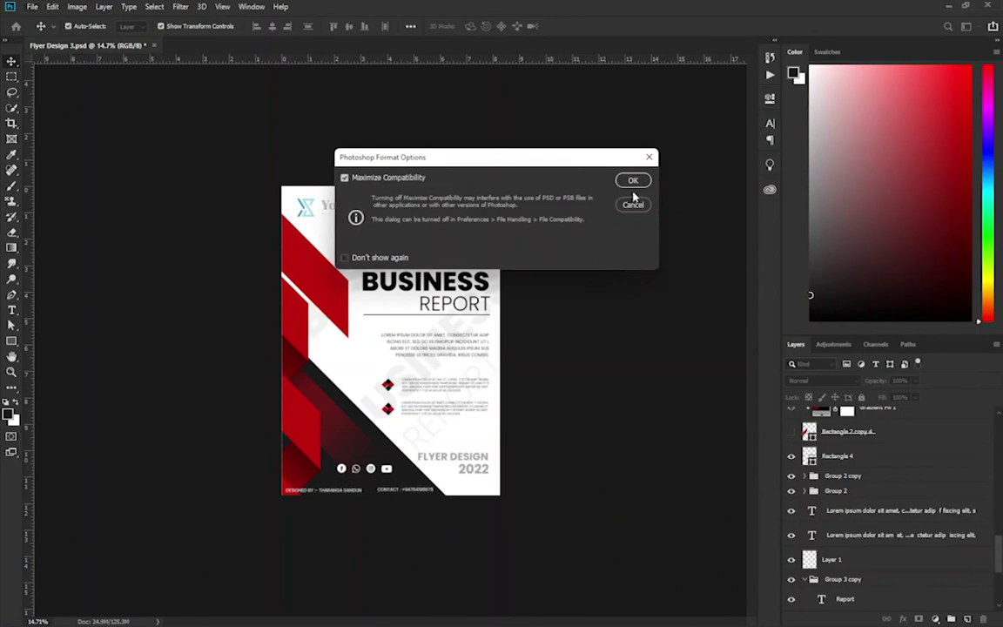
left_click(632, 182)
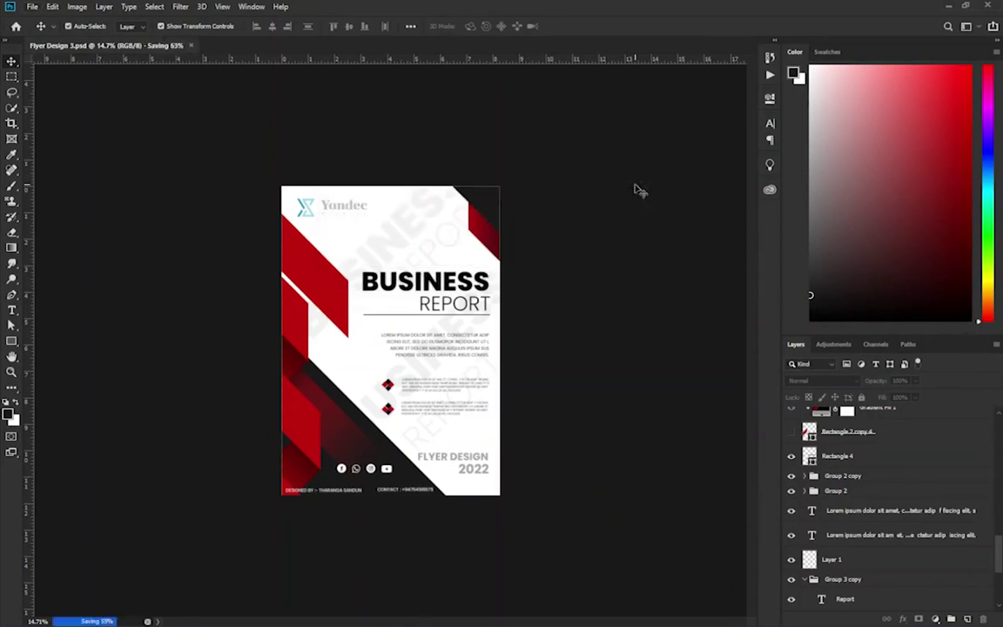
Step: Re-save the flyer under the same name, replacing the existing file, and dismiss the background-saving error
left_click(31, 7)
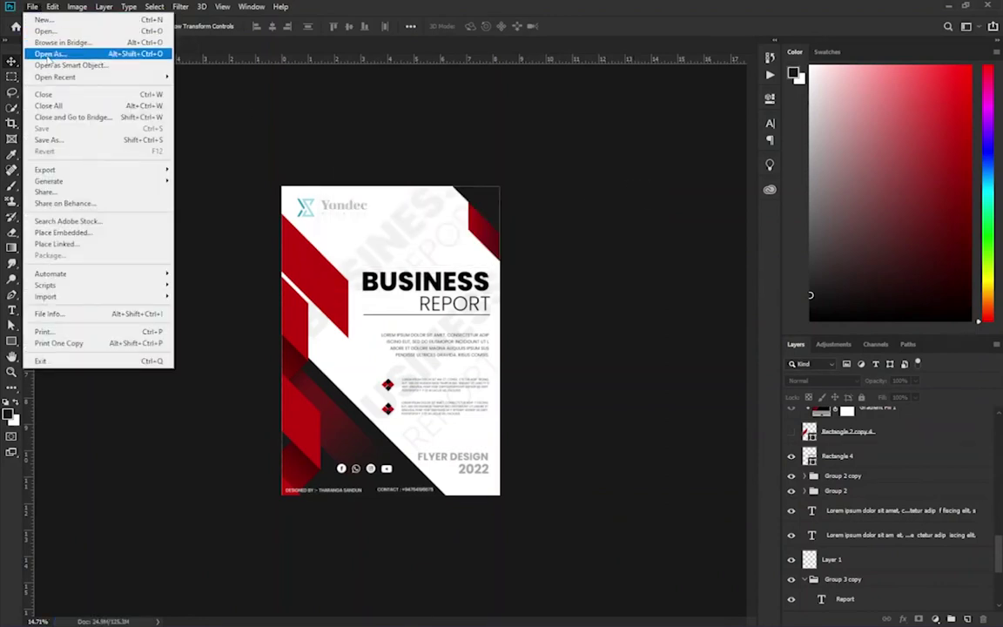
left_click(51, 139)
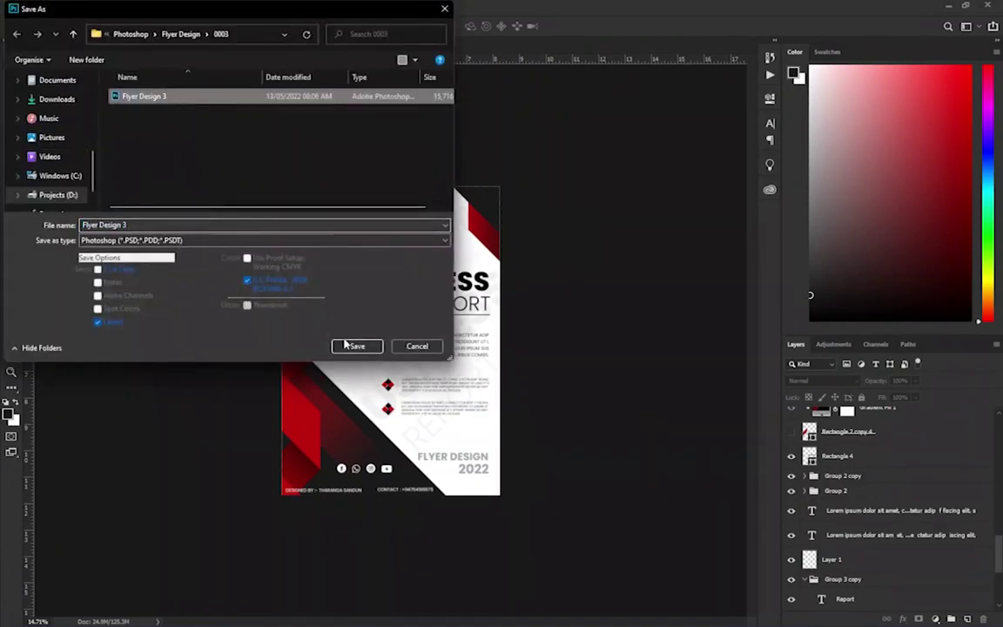
left_click(352, 344)
left_click(512, 320)
left_click(630, 180)
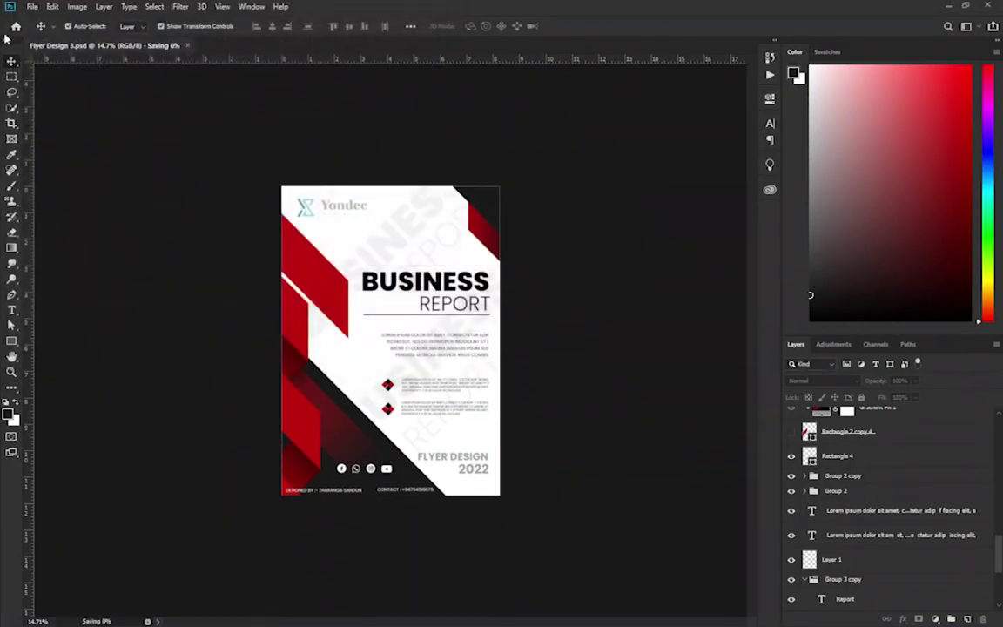
left_click(31, 6)
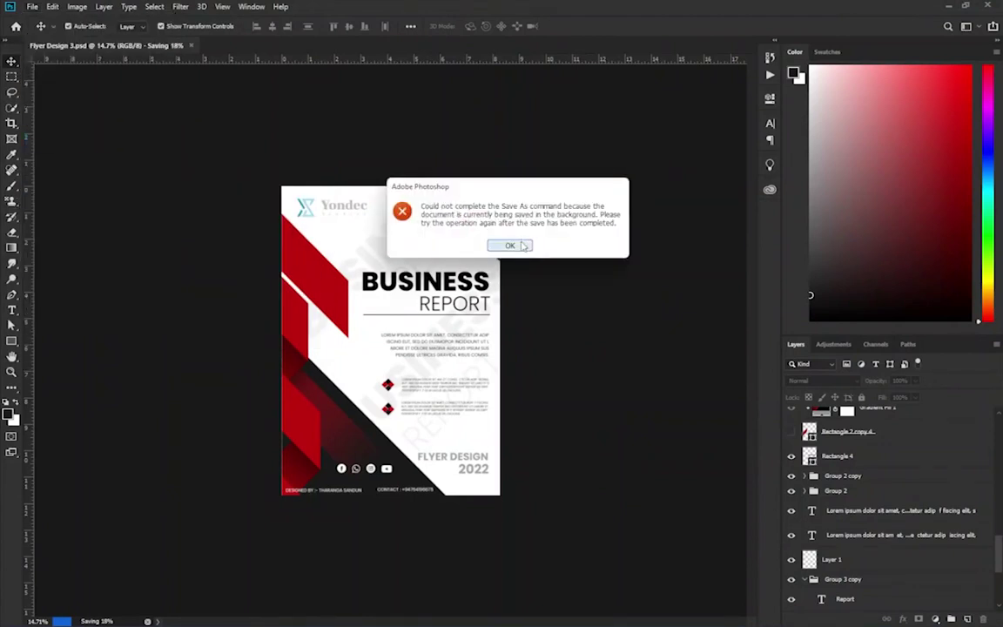
left_click(509, 244)
Step: Save a JPEG copy of the flyer at maximum quality 12
left_click(33, 7)
left_click(69, 139)
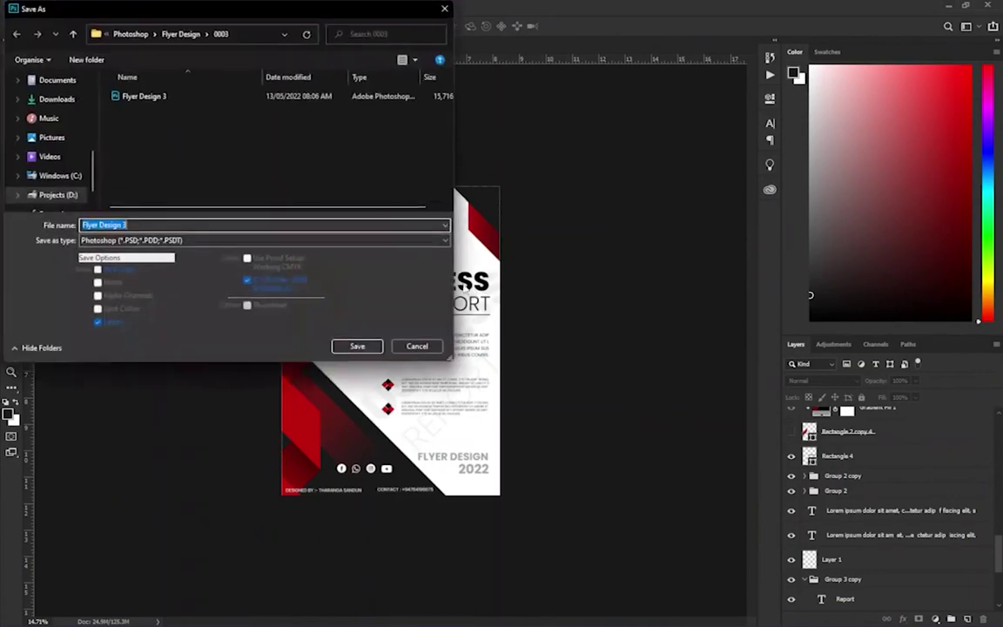
left_click(192, 240)
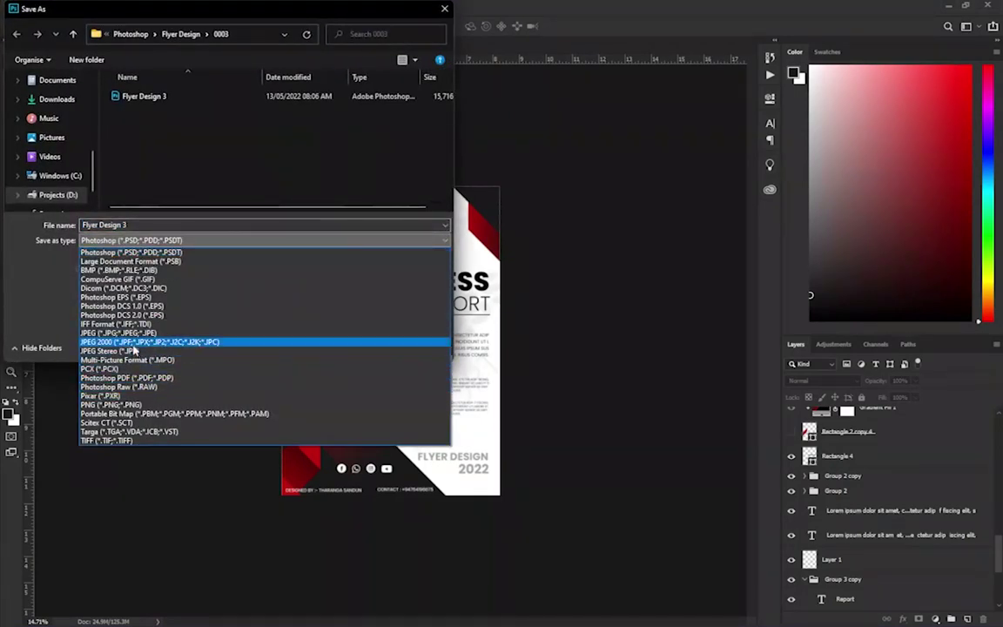
left_click(130, 332)
left_click(357, 345)
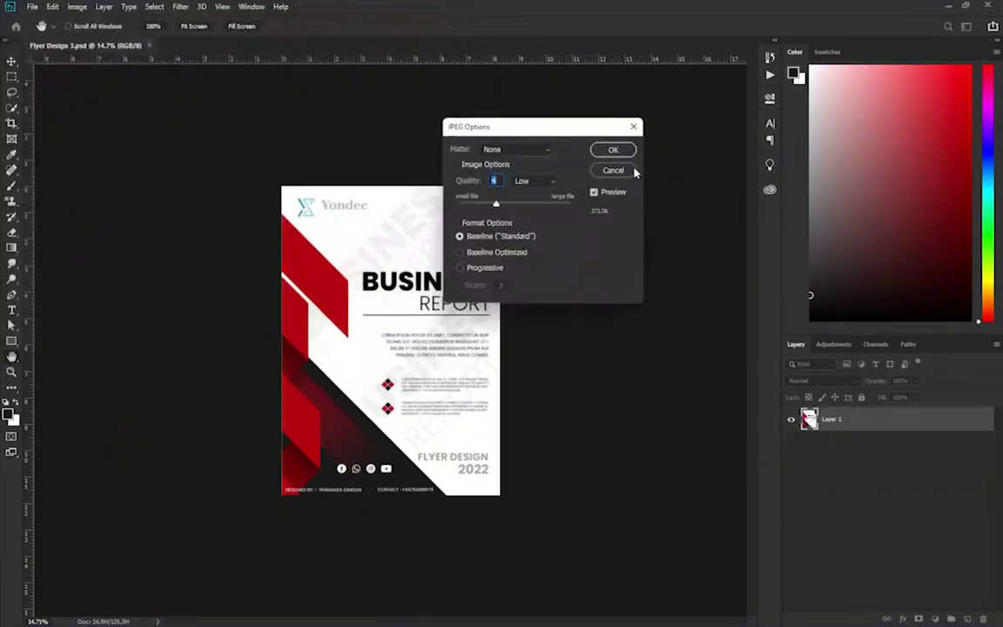
left_click(566, 202)
left_click(613, 150)
left_click(32, 6)
Step: Open Free_A4_Flyer_Mockup_2.psd from Downloads > MD360_Free_A4_Flyer_Mockup and edit its Design smart object
key("Escape")
key("ctrl+o")
left_click(73, 34)
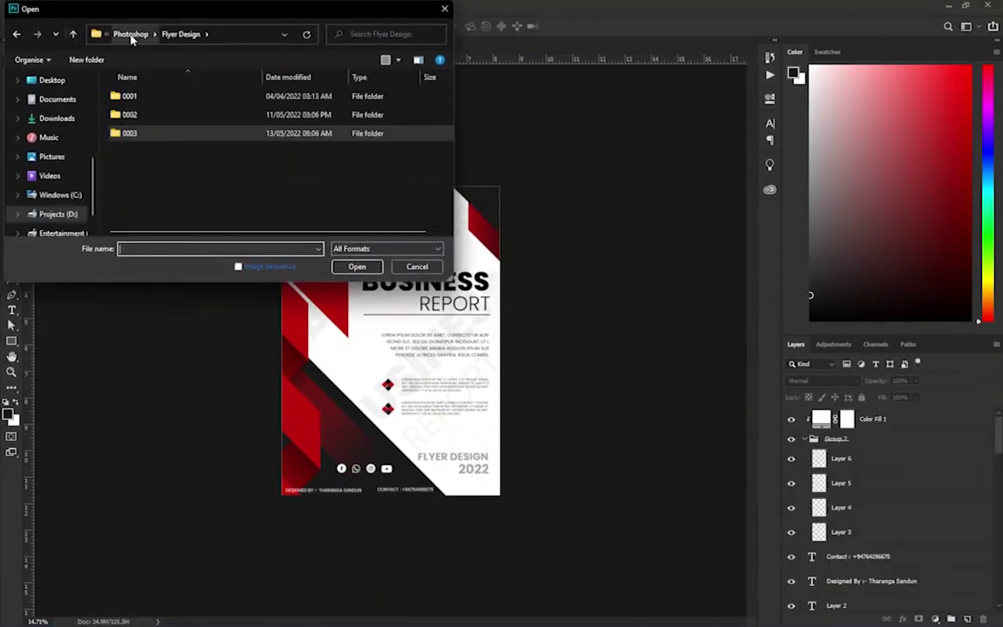
left_click(129, 34)
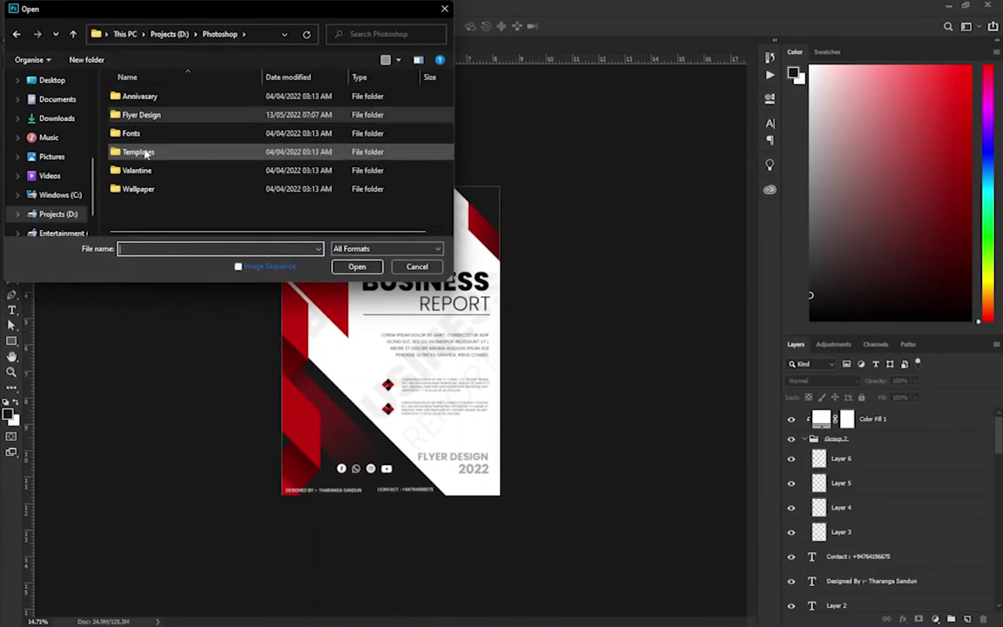
left_click(57, 118)
double_click(128, 94)
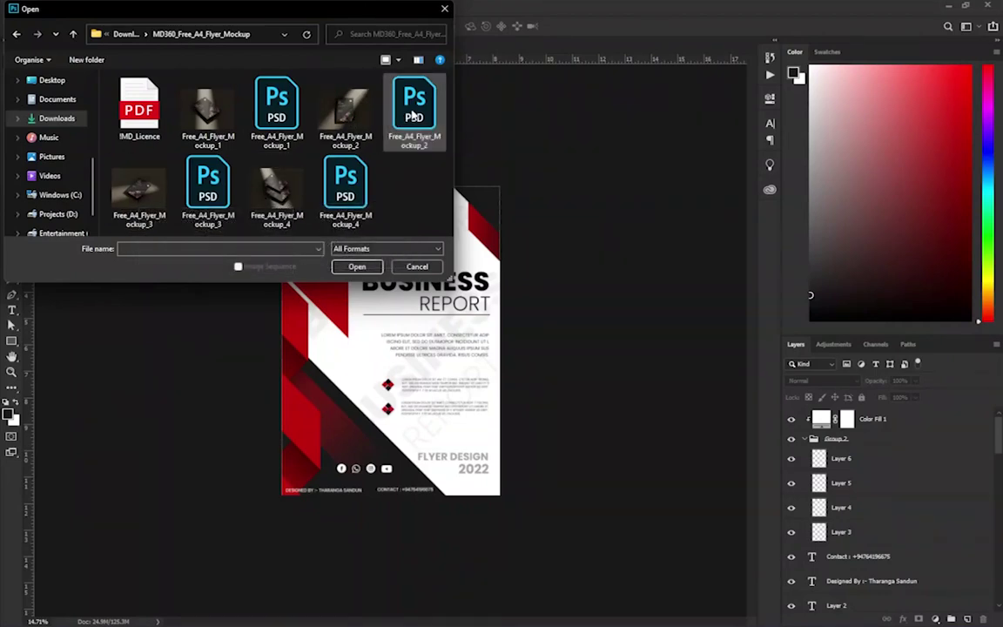
double_click(415, 114)
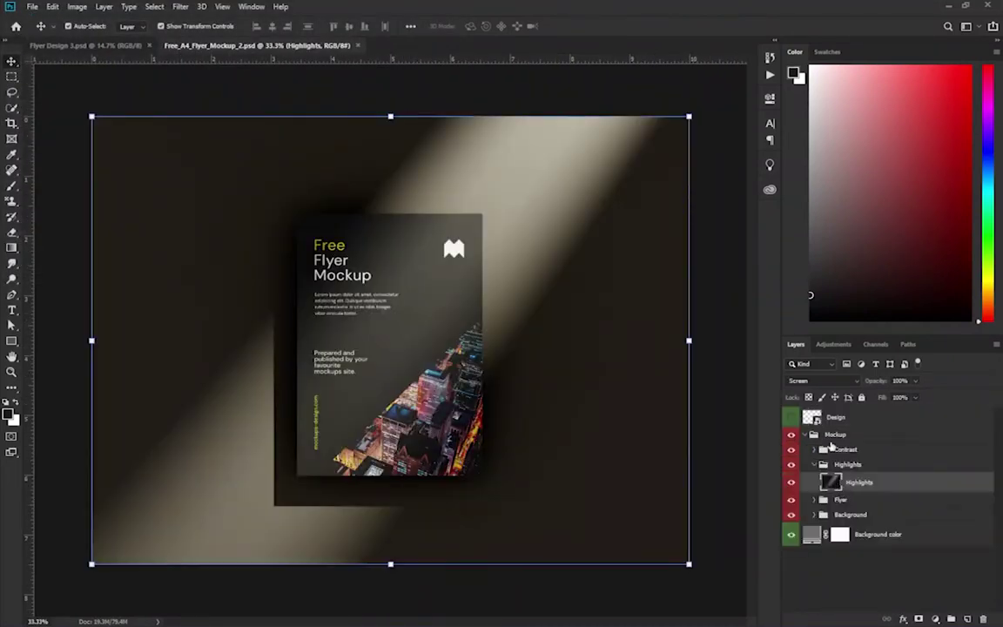
double_click(810, 418)
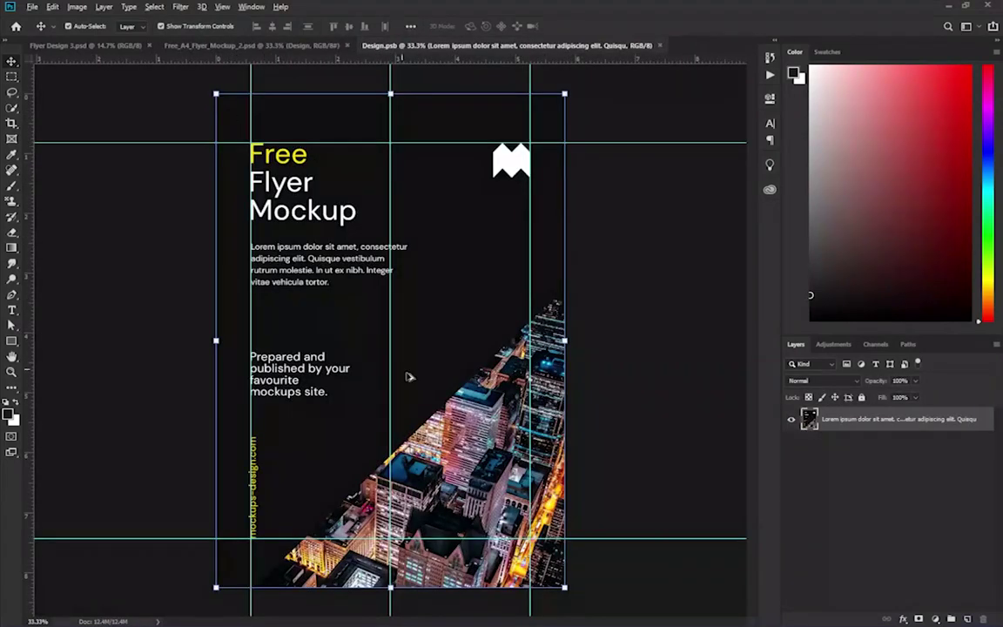
Step: Drag the flyer from Flyer Design 3 into Design.psb, scale it to fit the guides, and save
key("ctrl+minus")
left_click(174, 44)
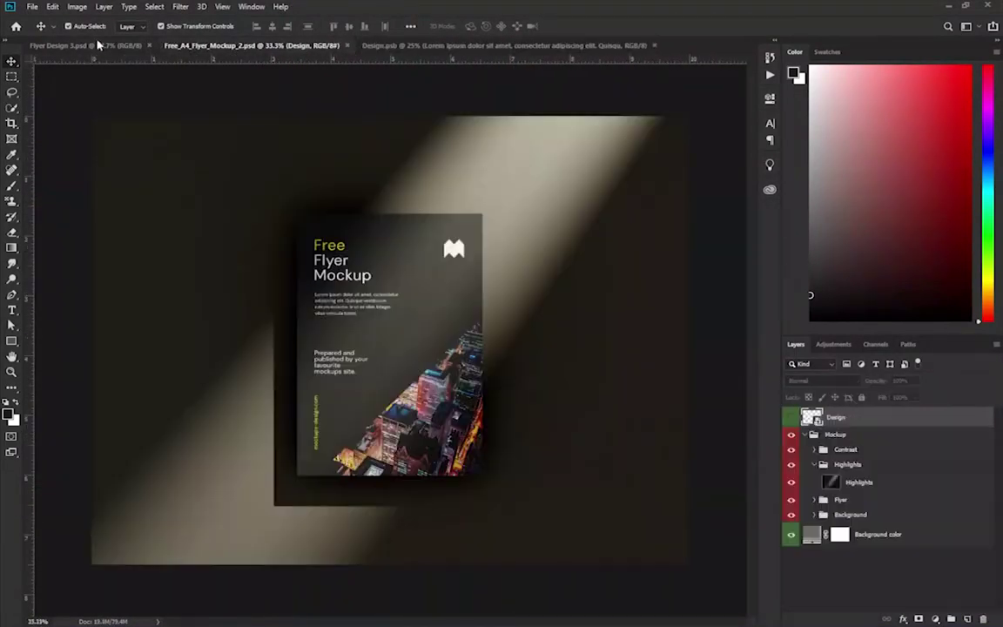
left_click(98, 44)
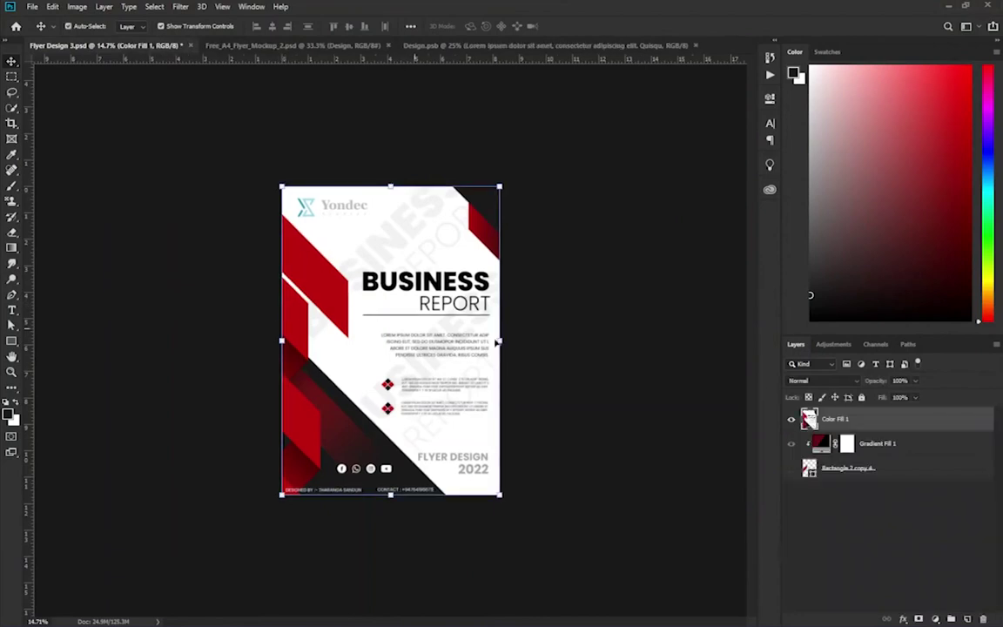
mouse_move(440, 296)
left_mouse_down()
mouse_move(429, 237)
mouse_move(449, 433)
left_mouse_up()
key("ctrl+minus")
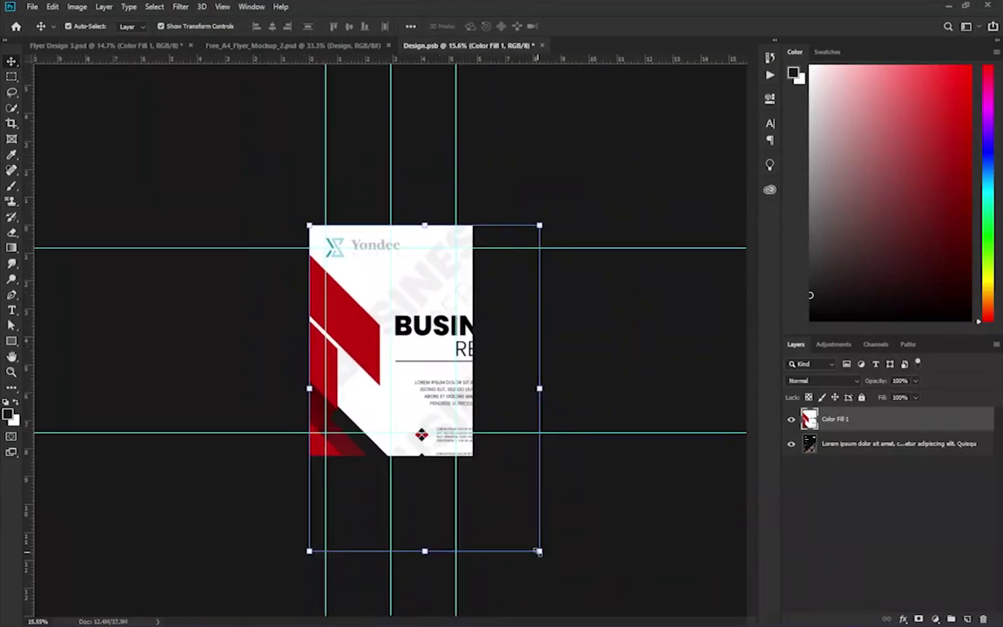
left_click_drag(539, 550, 472, 457)
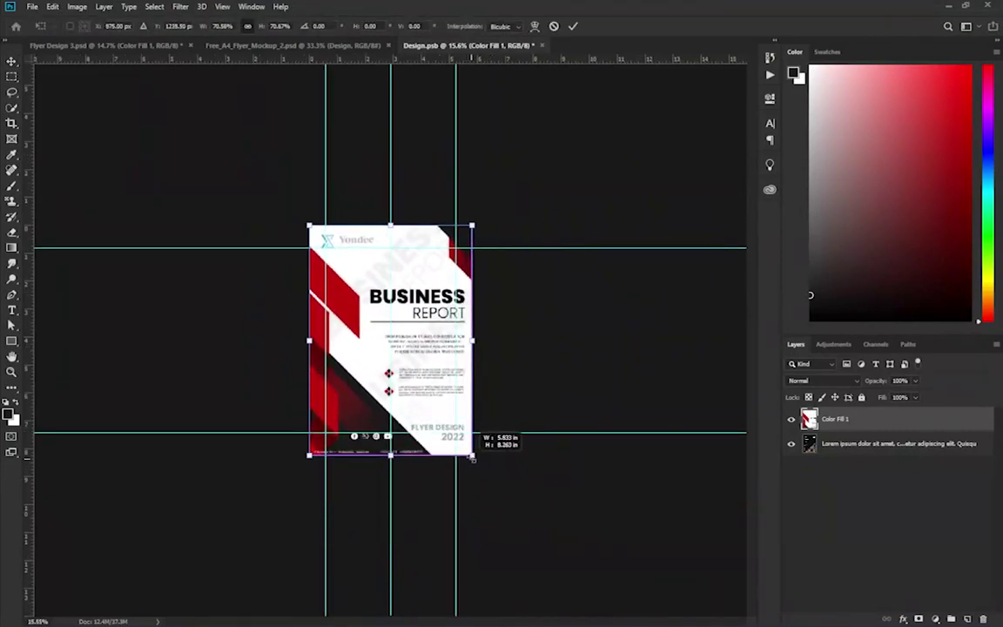
key("ctrl+plus")
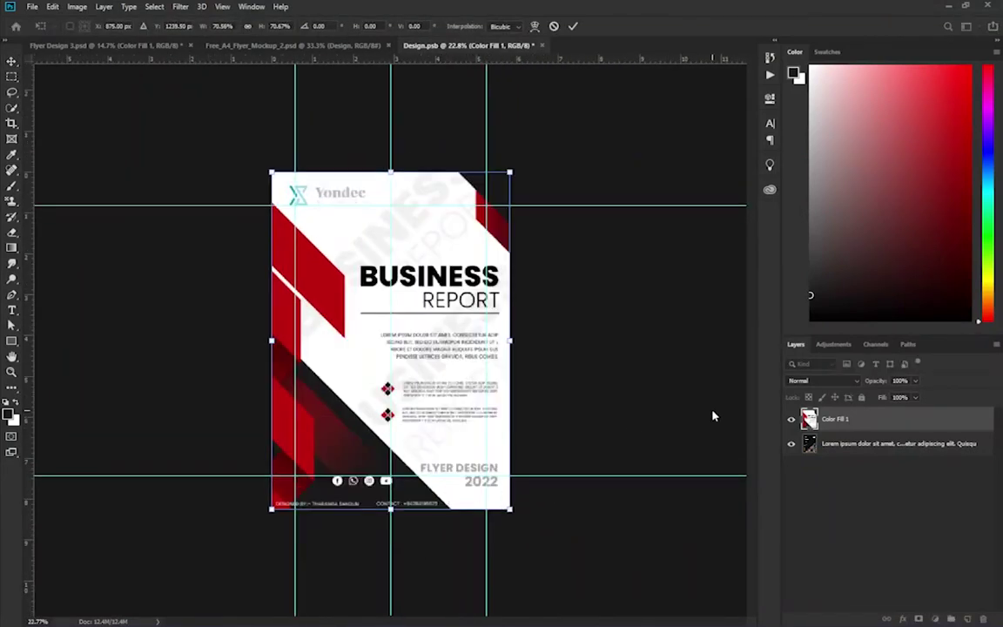
key("Return")
key("ctrl+s")
left_click(298, 43)
double_click(811, 533)
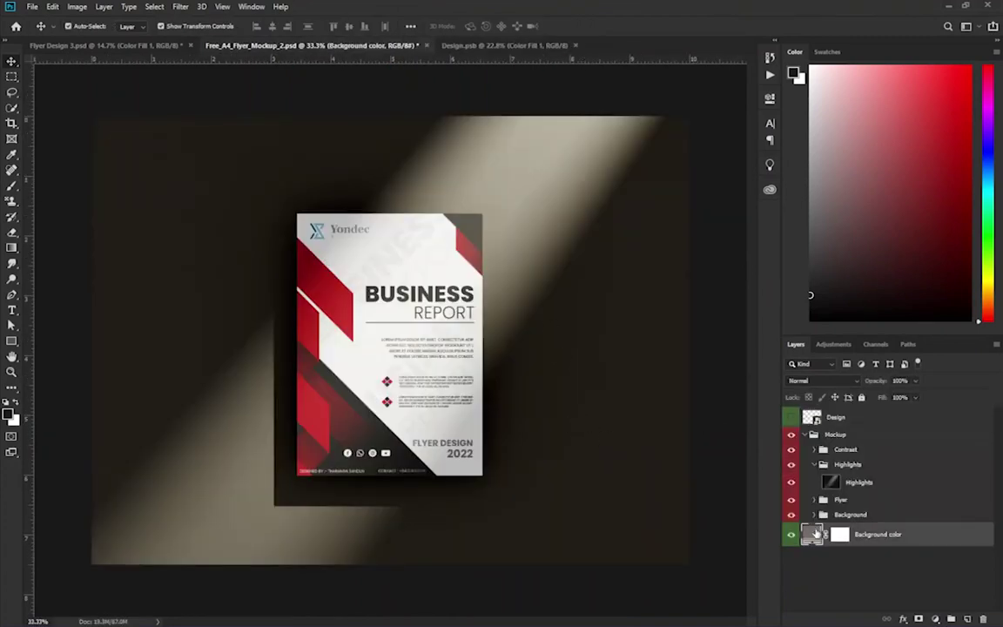
Step: Set the mockup's Background color fill to pale pink #eacbcb
left_click(688, 155)
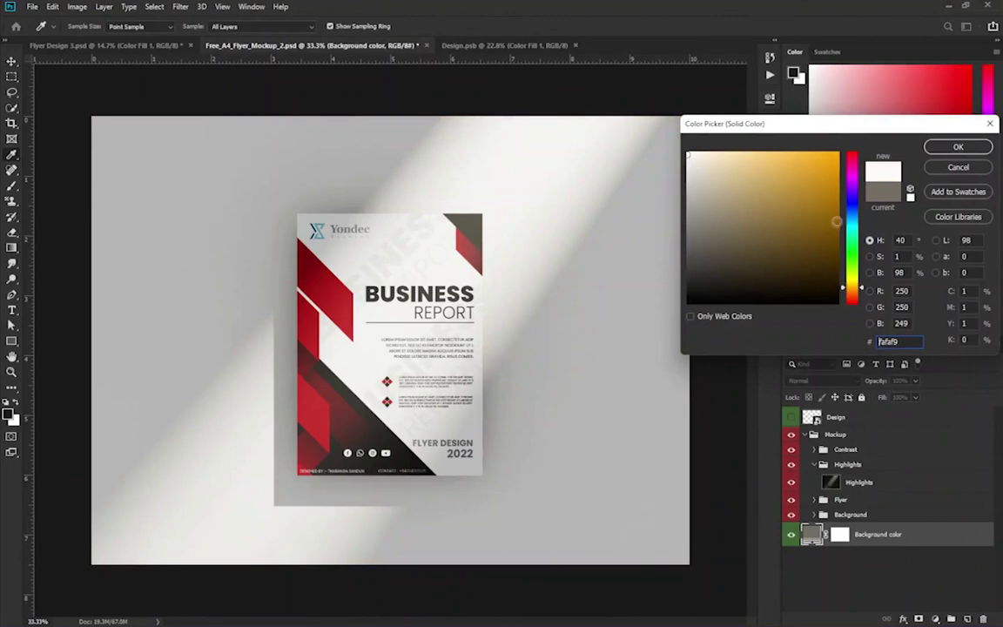
left_click(771, 143)
left_click_drag(703, 160, 705, 164)
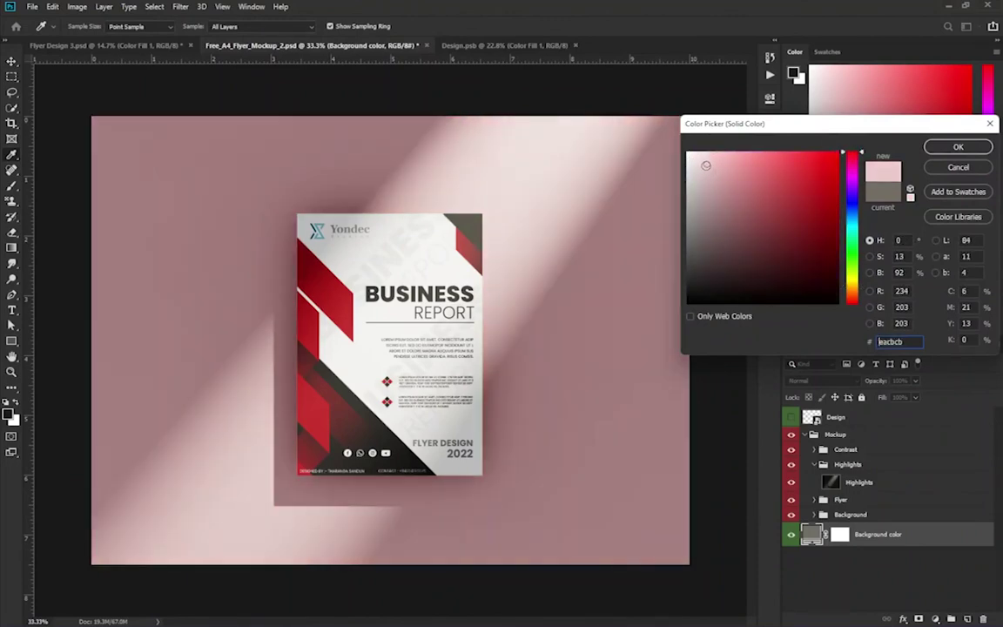
left_click(958, 148)
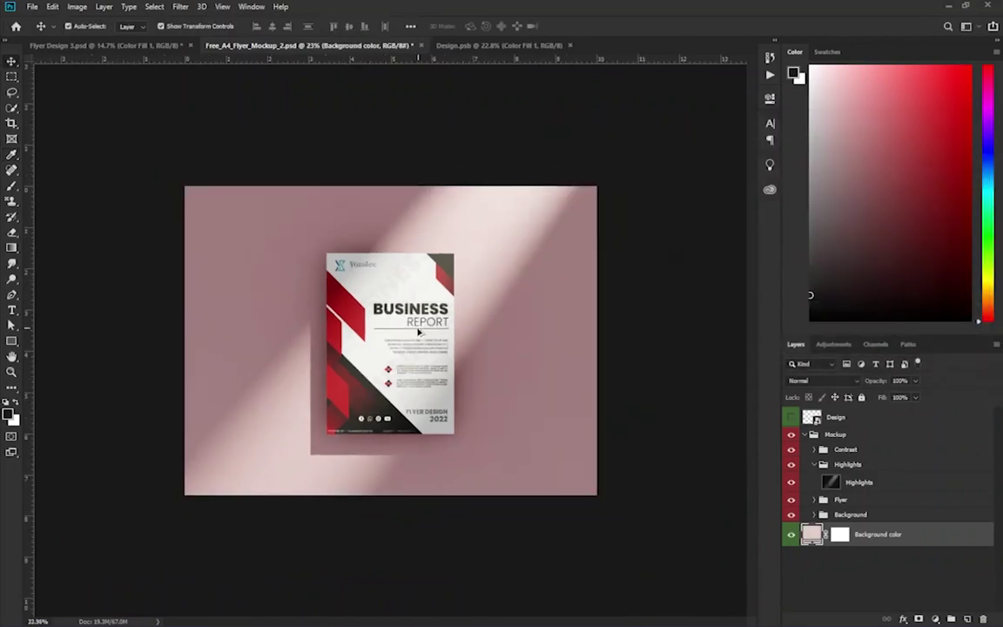
key("ctrl+plus")
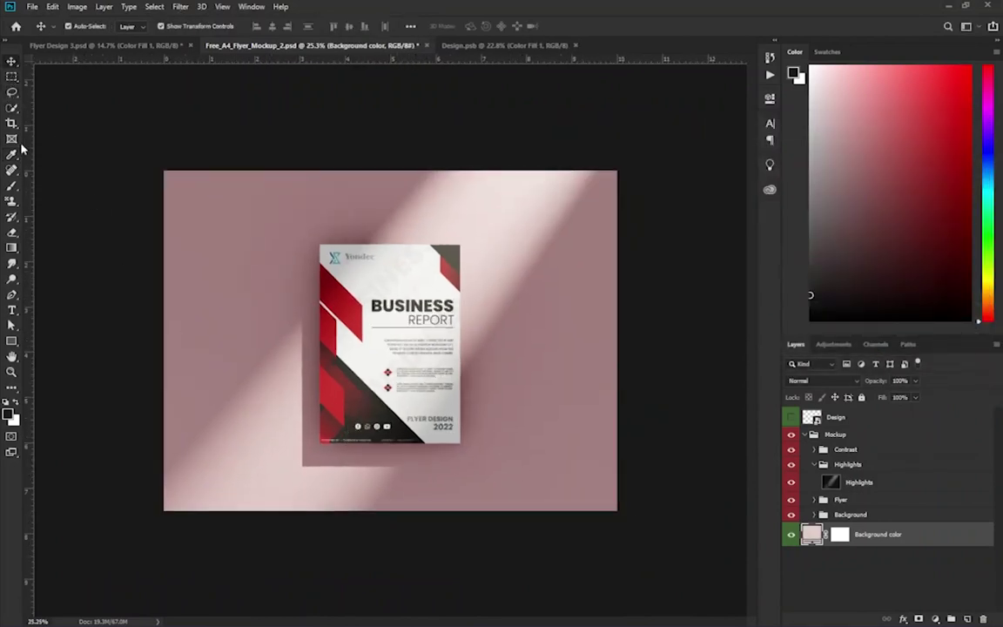
Step: Crop the mockup canvas by pulling the top and bottom edges inward
key("c")
left_click(379, 254)
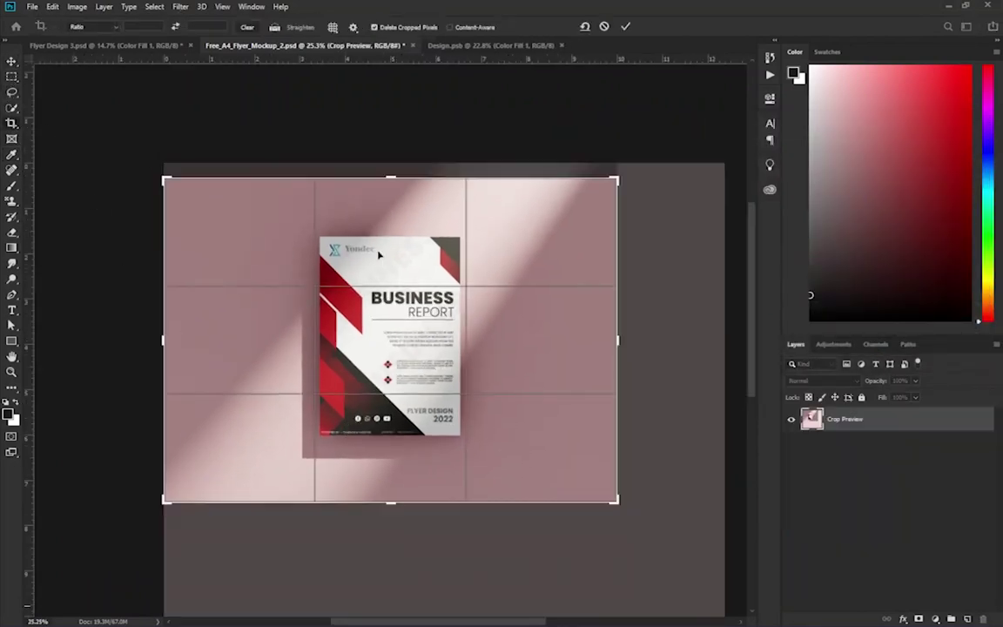
left_click_drag(390, 503, 391, 488)
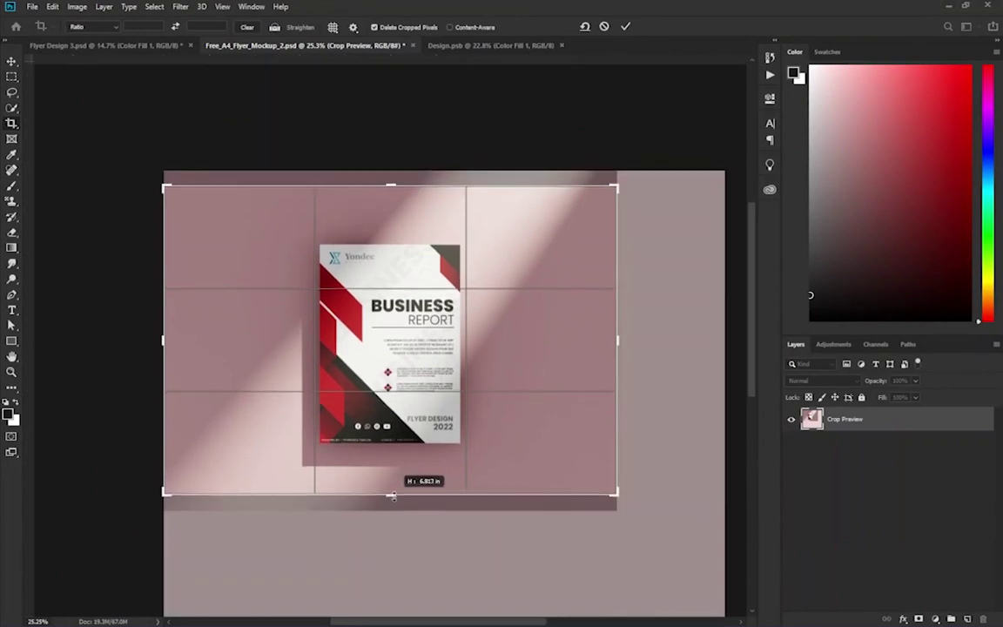
left_click_drag(391, 180, 397, 186)
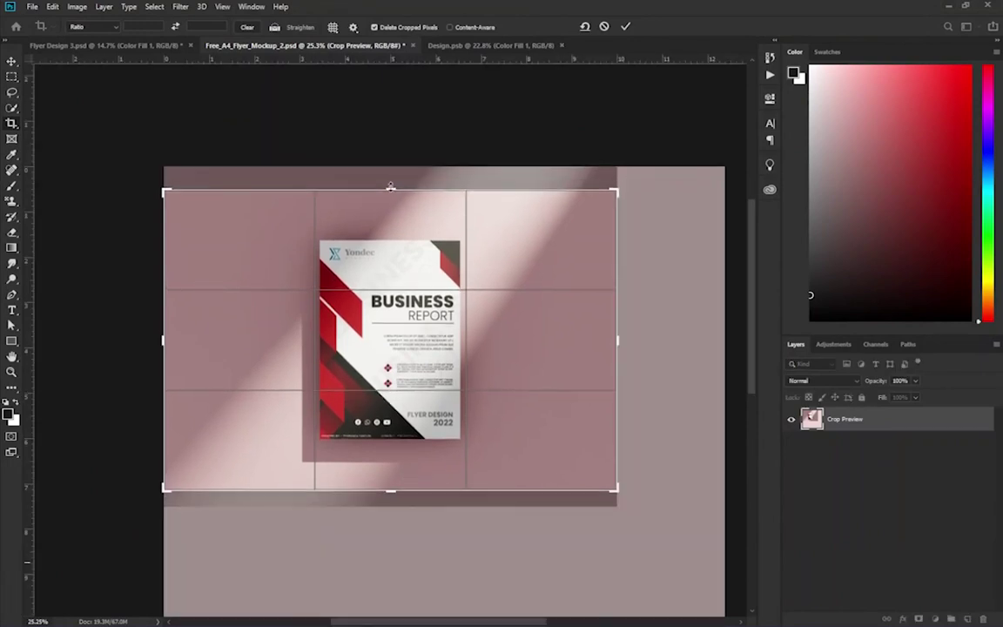
key("Return")
key("ctrl+minus")
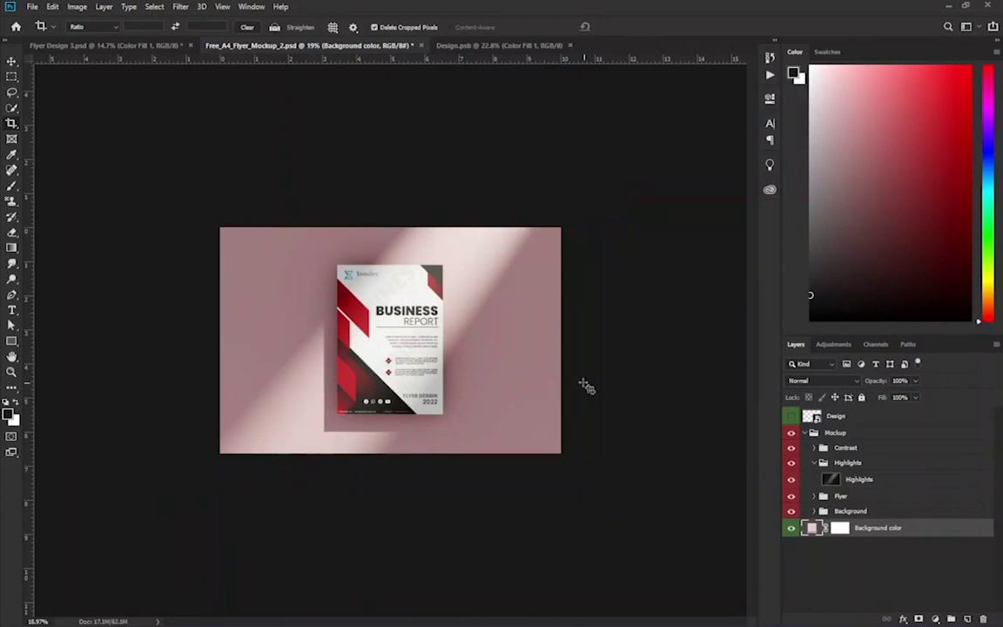
left_click(33, 7)
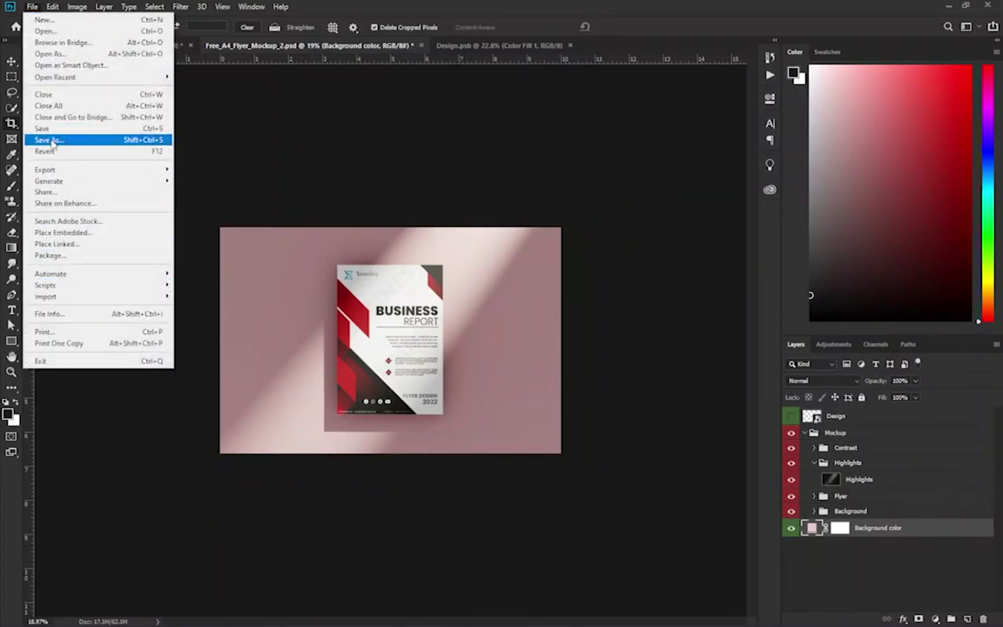
Step: Open DE_A4_Paper_Mockup.psd from the MD073_DE_A4_Paper_Mockup folder in Downloads
left_click(58, 134)
scroll(27, 187, "down", 3)
scroll(27, 188, "up", 3)
key("Return")
left_click(33, 6)
left_click(45, 39)
left_click(72, 34)
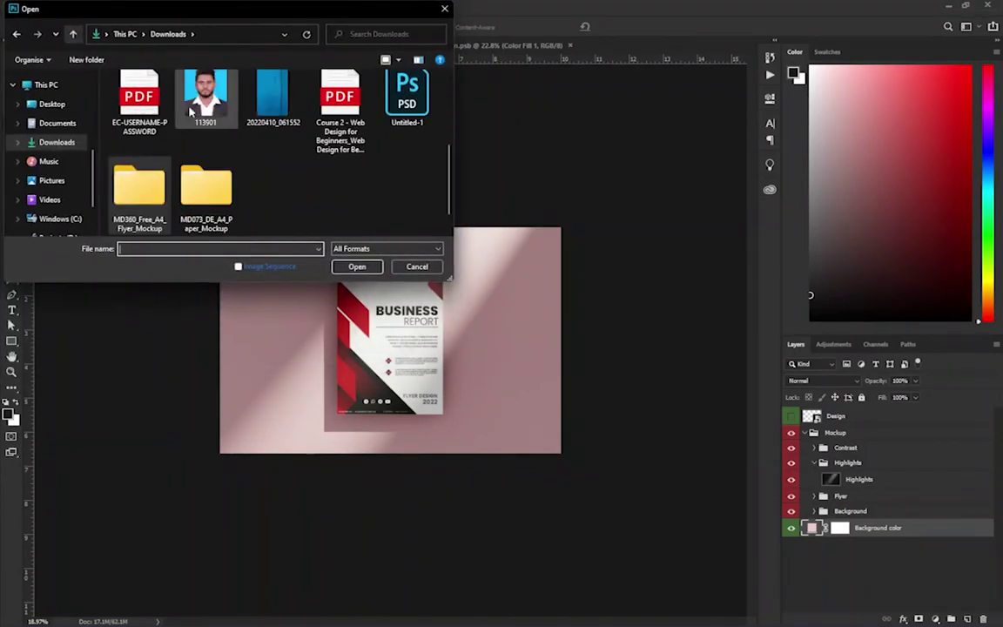
double_click(185, 178)
double_click(141, 115)
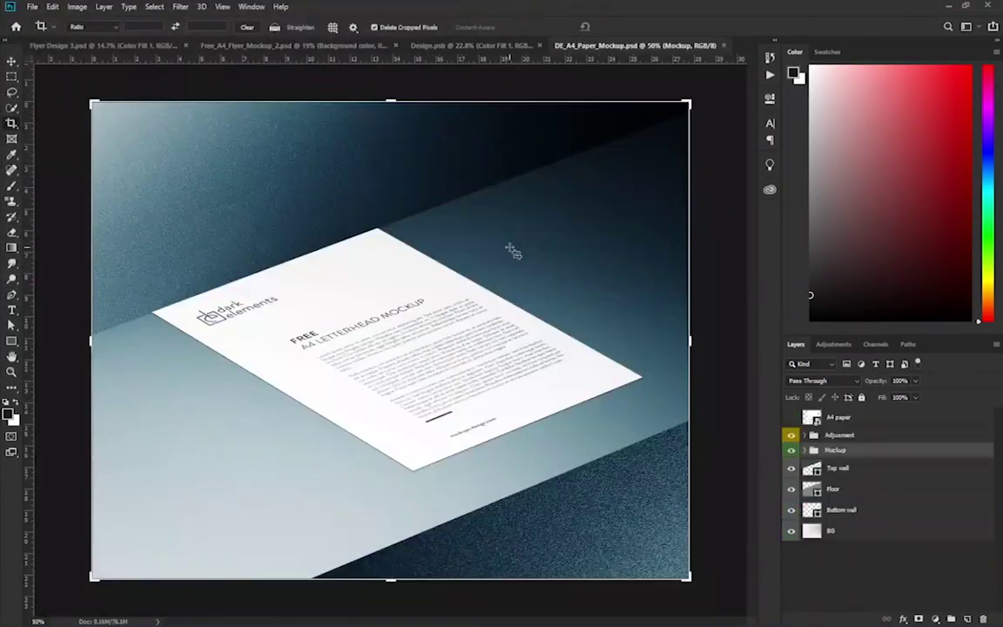
Step: Close the Design smart object and Design documents
left_click(474, 45)
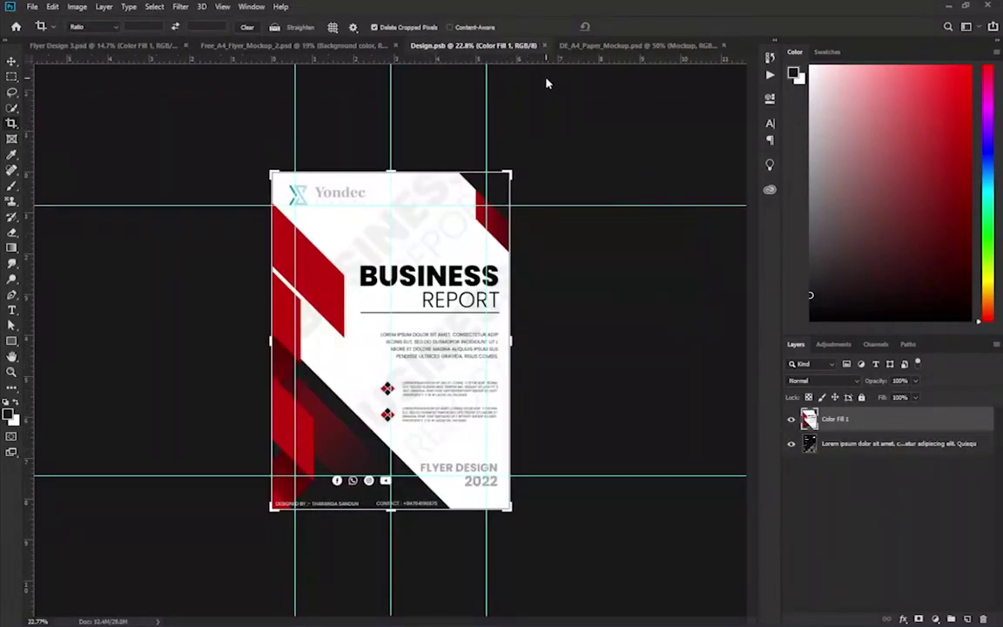
left_click(544, 46)
left_click(347, 45)
Step: In Save As, browse to Projects (D:) > Photoshop > Flyer Design
left_click(31, 6)
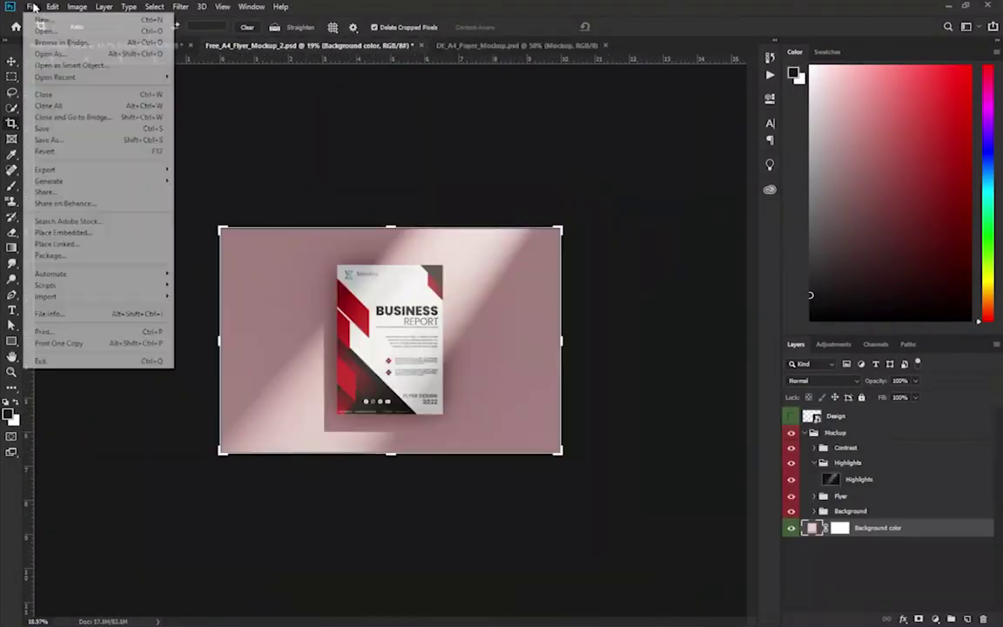
left_click(48, 139)
scroll(44, 161, "down", 2)
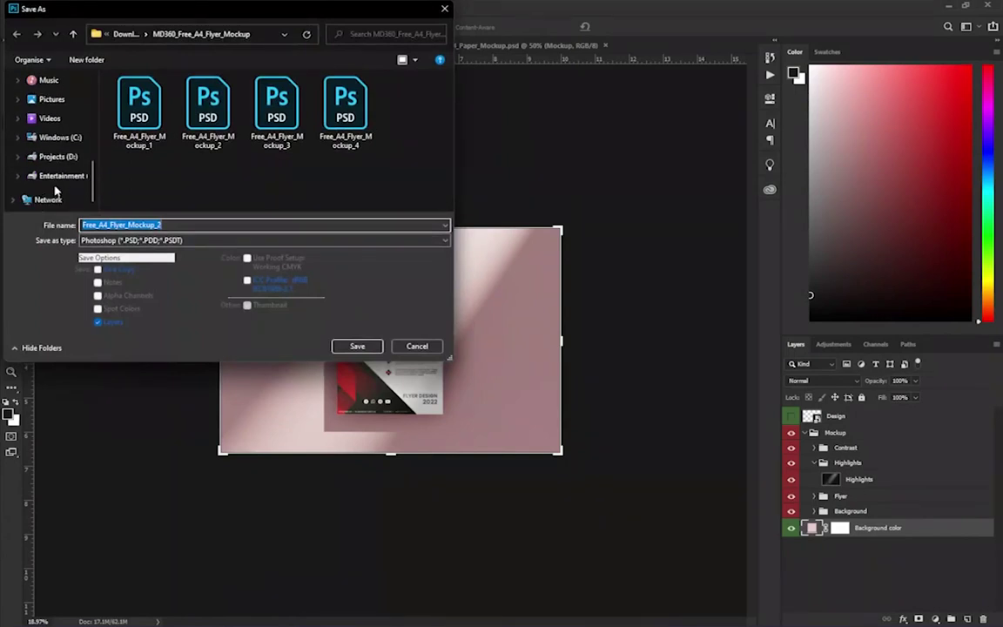
left_click(59, 157)
scroll(157, 161, "down", 3)
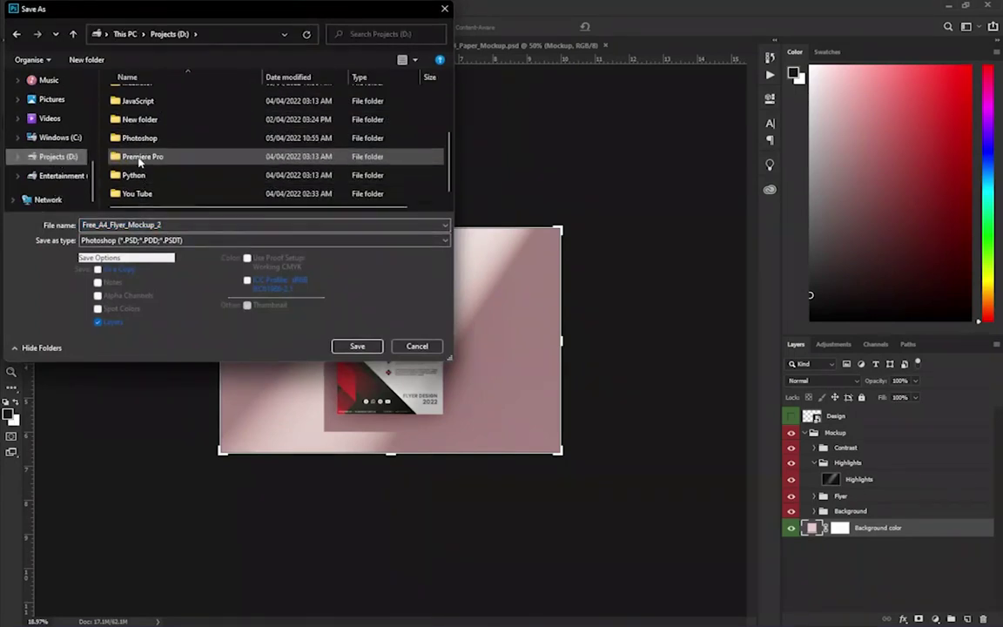
double_click(144, 134)
double_click(141, 115)
double_click(131, 133)
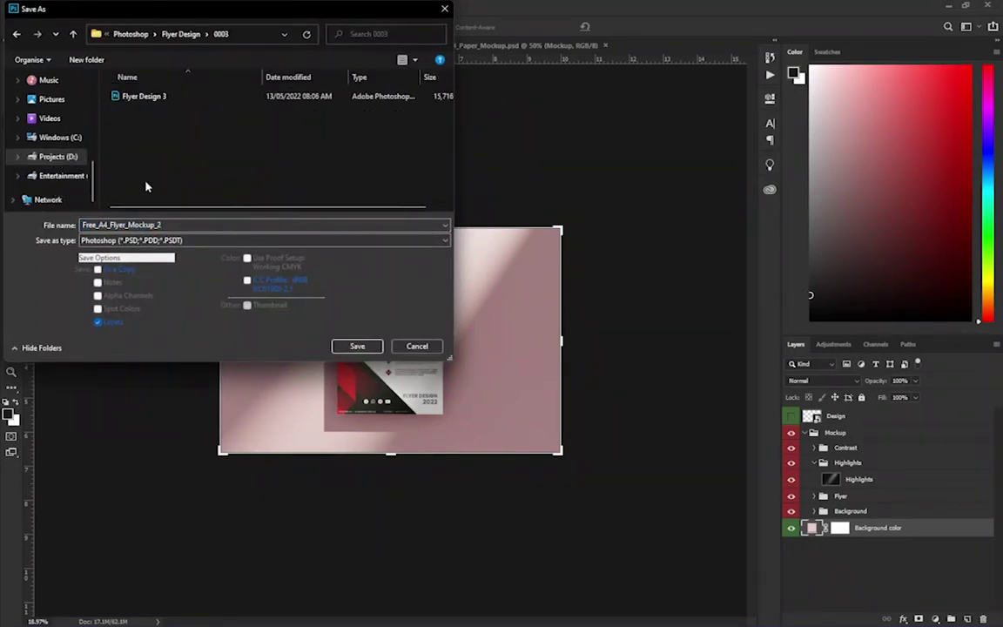
left_click(180, 34)
double_click(146, 116)
Step: Save the pink mockup as JPEG 'Flyer Design Mockup 1' in 0003 at quality 12, then close it
left_click(179, 240)
left_click(128, 337)
left_click(161, 96)
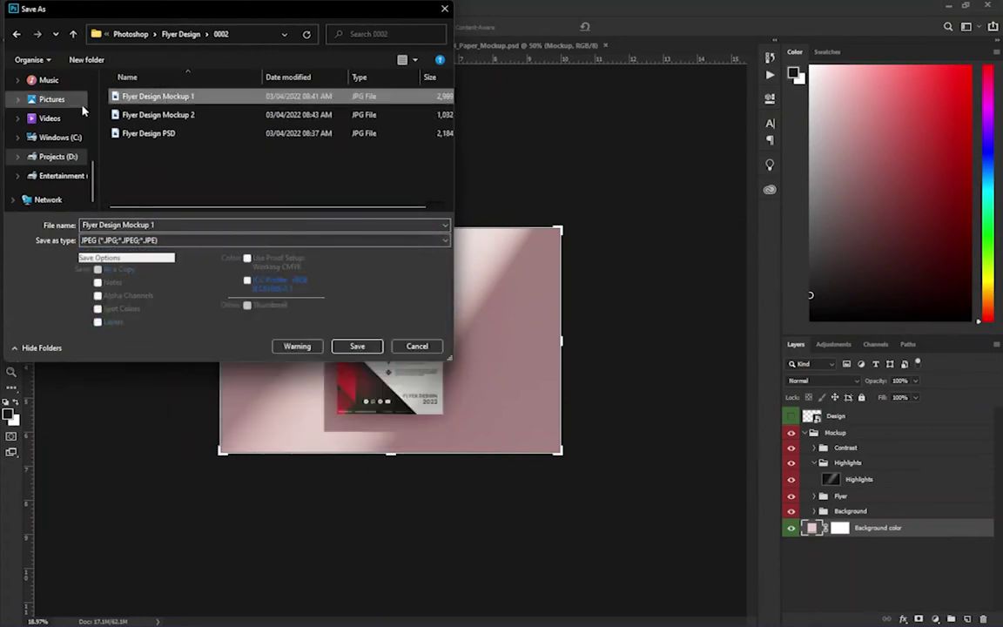
left_click(73, 34)
double_click(139, 132)
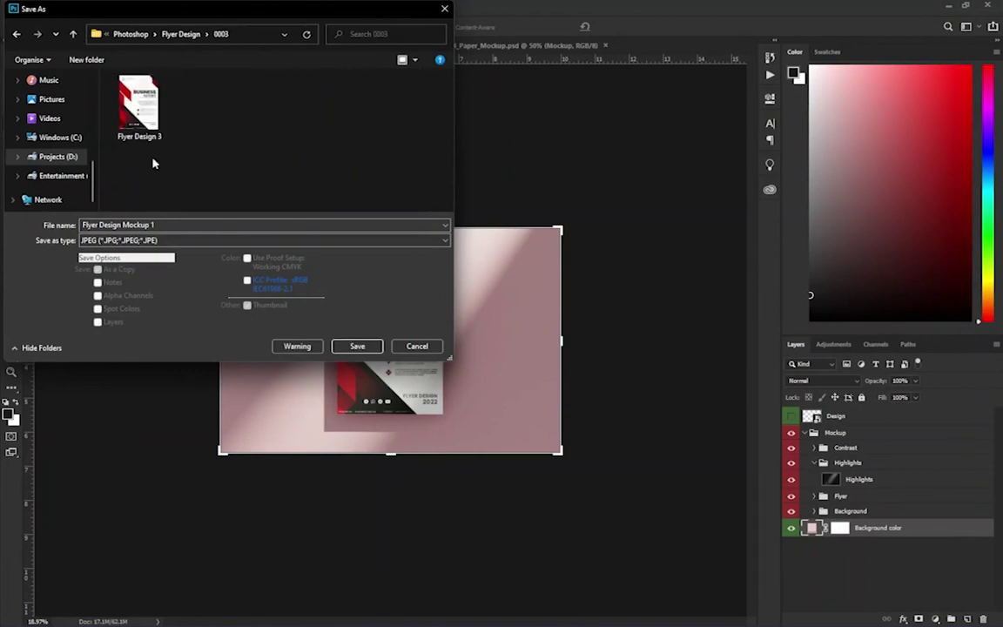
left_click(356, 345)
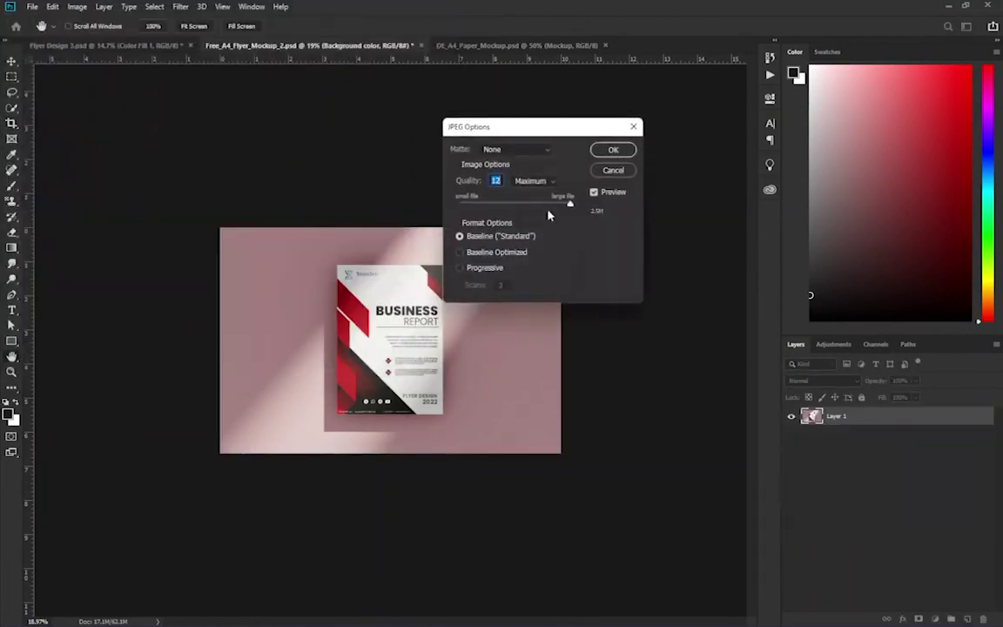
left_click(622, 151)
left_click(420, 46)
left_click(443, 235)
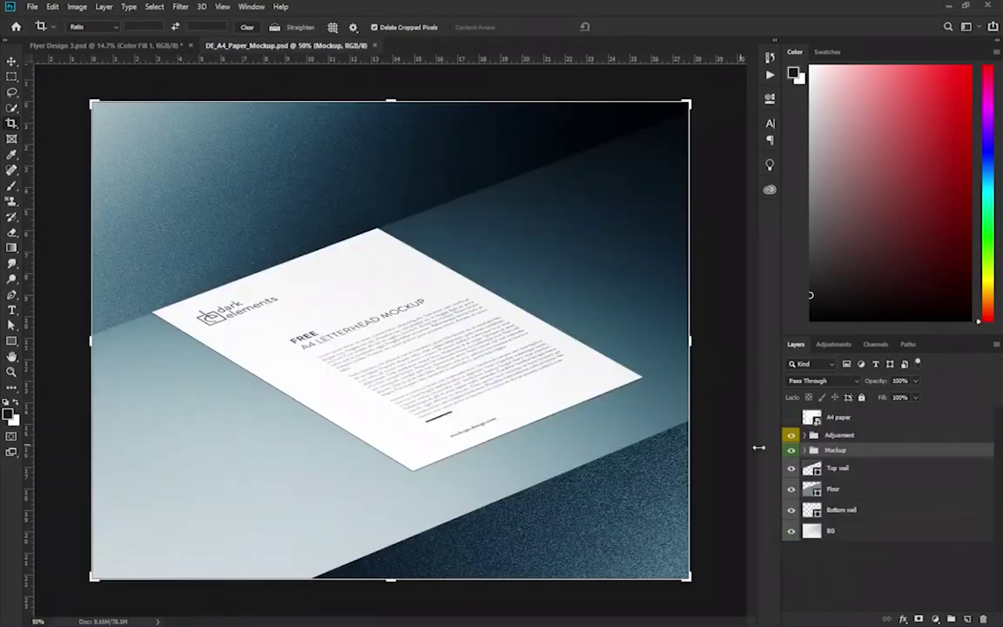
Step: Copy the flyer from Flyer Design 3 into the opened A4 paper smart object
double_click(817, 421)
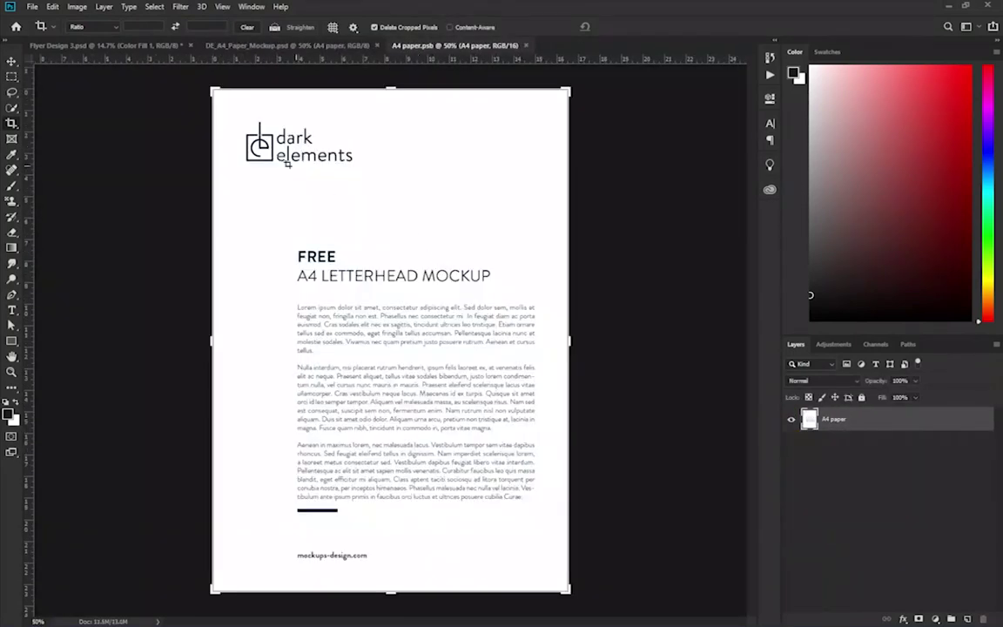
left_click(104, 45)
left_click_drag(375, 241, 459, 34)
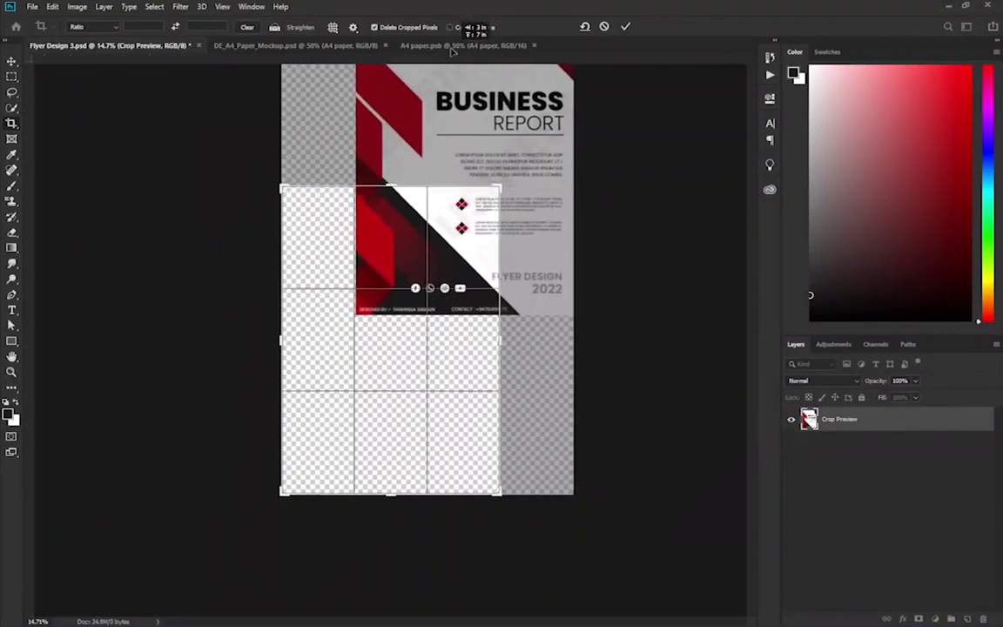
key("Escape")
key("v")
left_click_drag(444, 271, 442, 272)
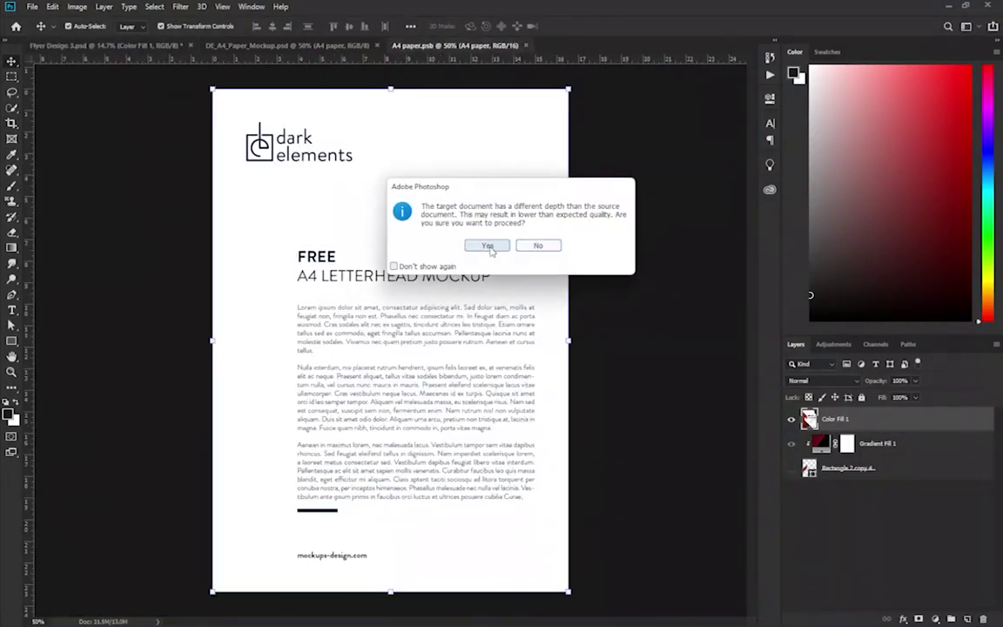
left_click(416, 246)
Step: Resize the flyer so its edges match the A4 page
scroll(405, 242, "down", 3)
scroll(399, 358, "down", 3)
left_click_drag(278, 131, 296, 275)
left_click_drag(323, 376, 327, 375)
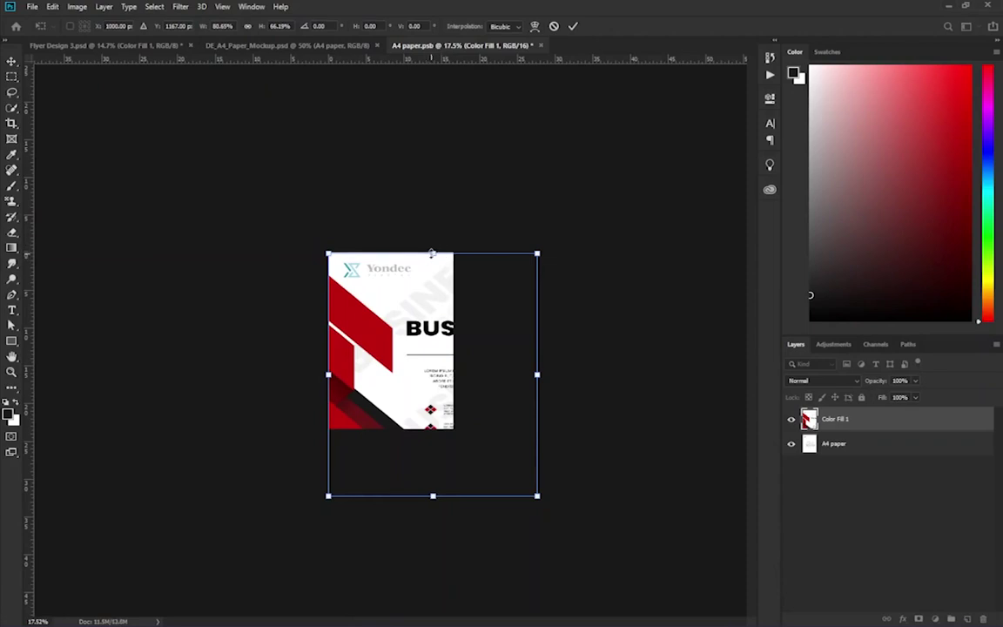
left_click_drag(432, 495, 433, 427)
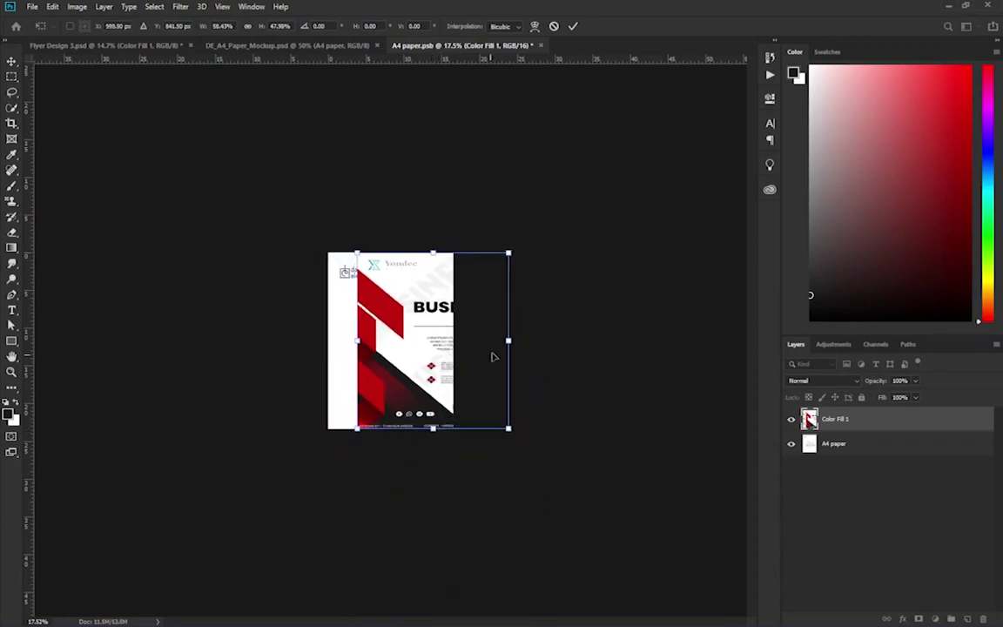
left_click_drag(504, 341, 507, 341)
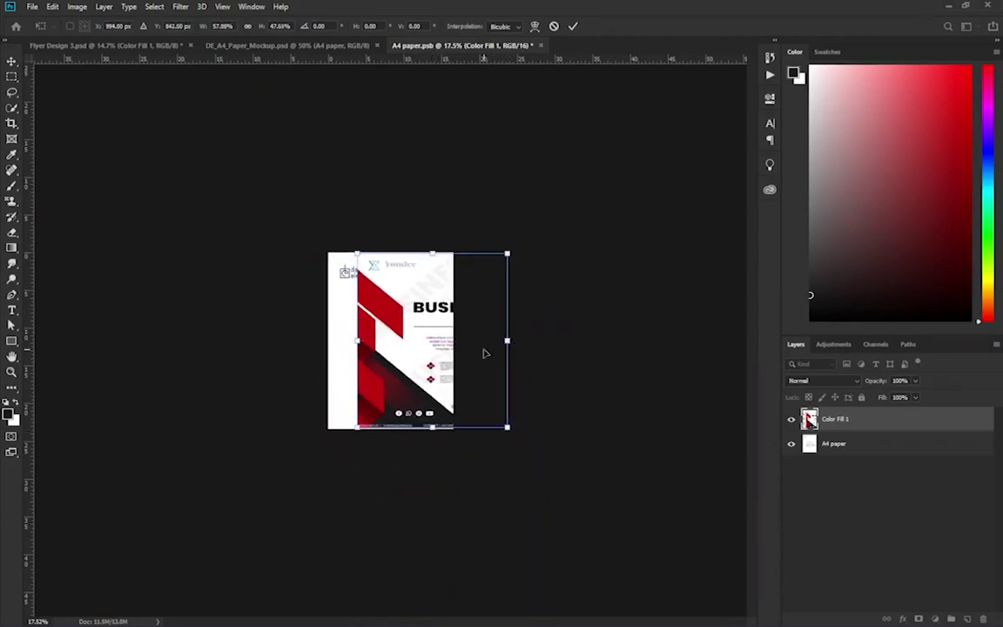
left_click_drag(357, 339, 329, 340)
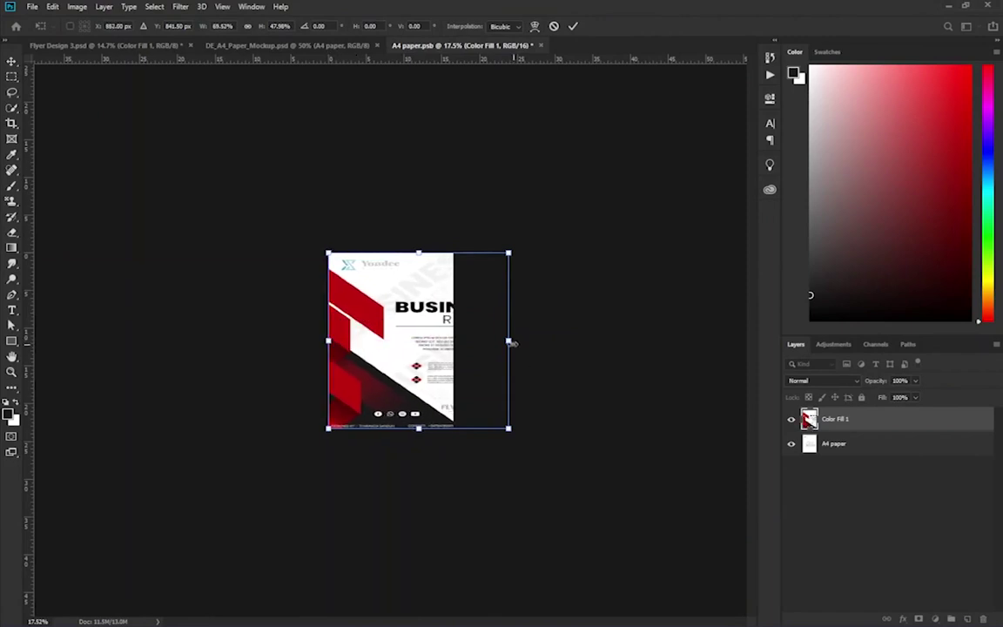
left_click_drag(510, 340, 454, 340)
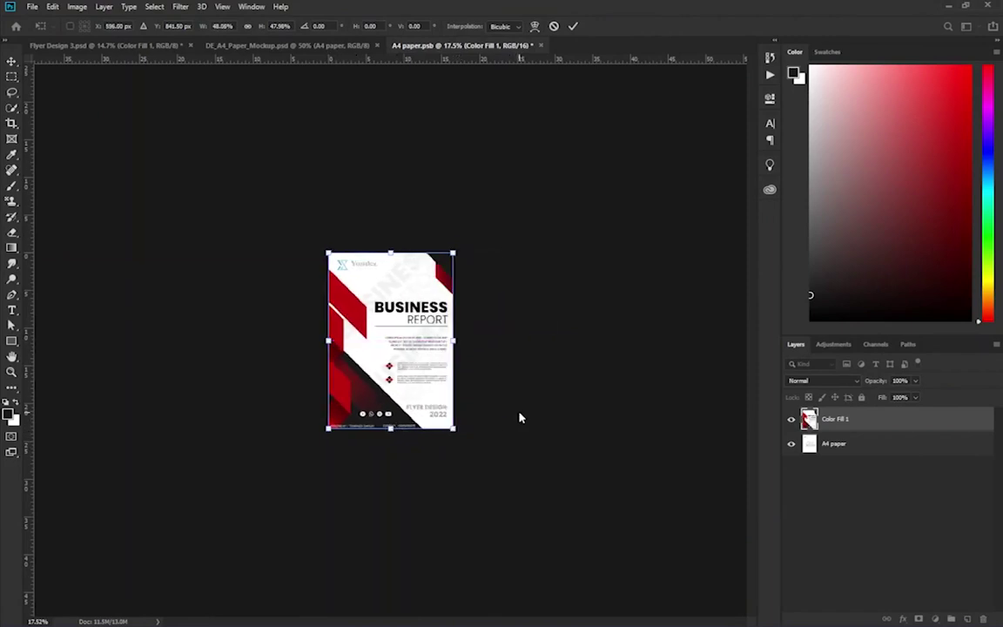
Step: Save and close the A4 paper smart object, returning to the paper mockup
key("ctrl+s")
left_click(453, 236)
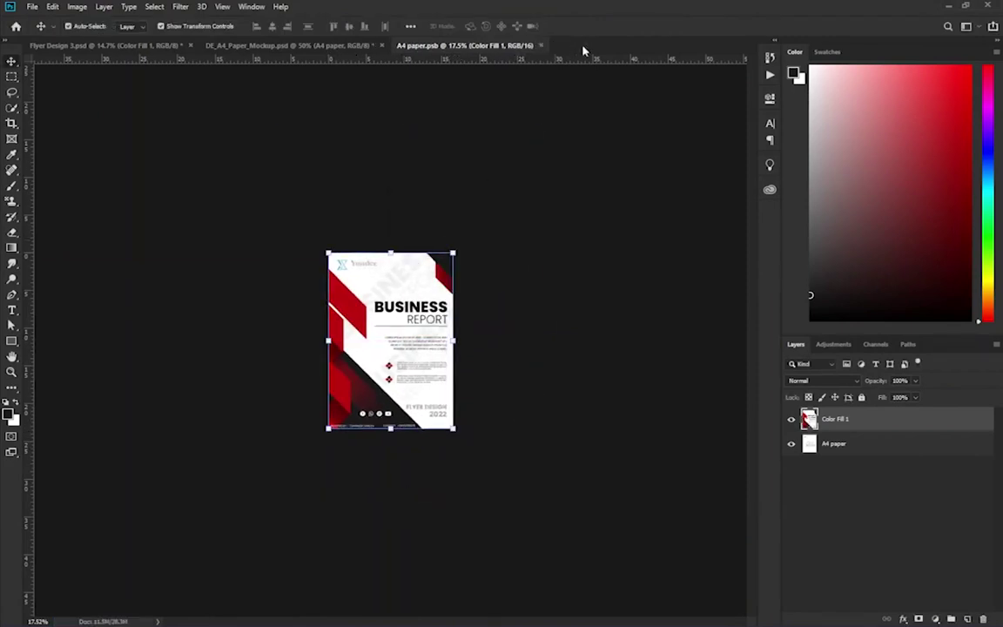
left_click(540, 46)
left_click(320, 46)
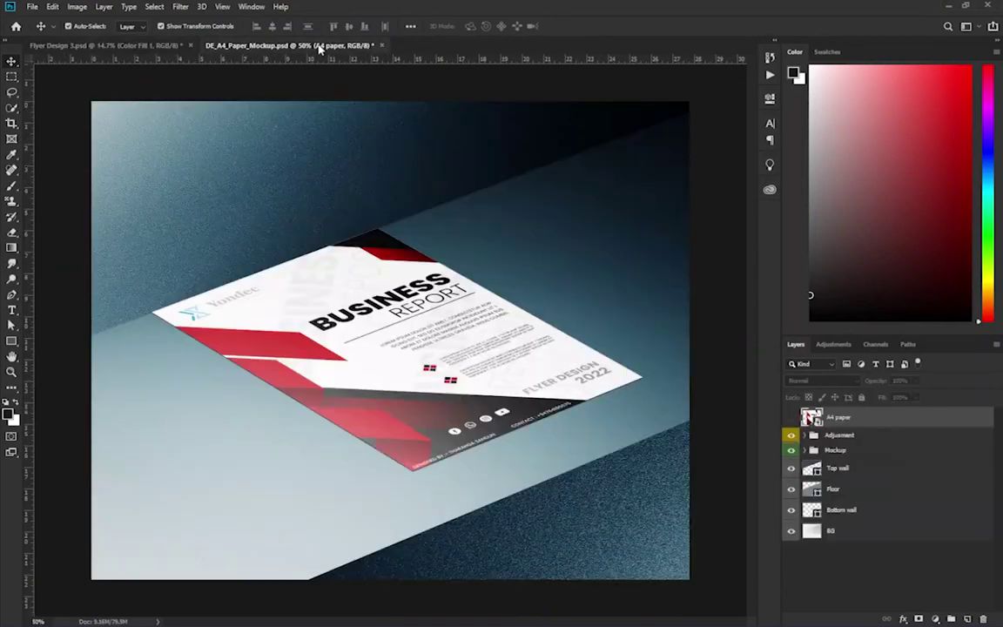
scroll(376, 352, "down", 2)
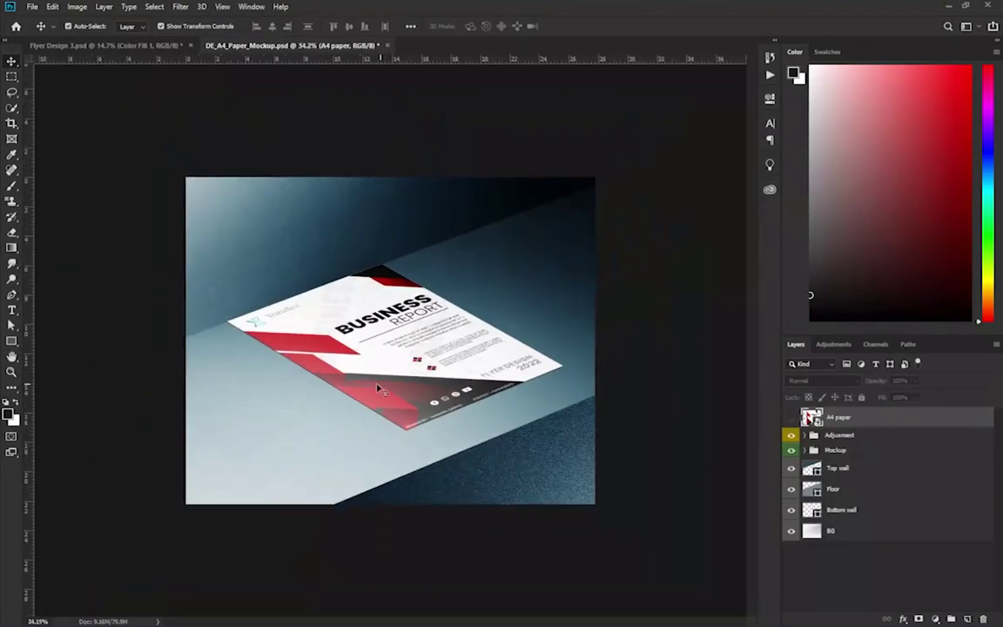
Step: Shift the top wall, floor and bottom wall fill colours to red hues, bottom wall pale pink
left_click(815, 489)
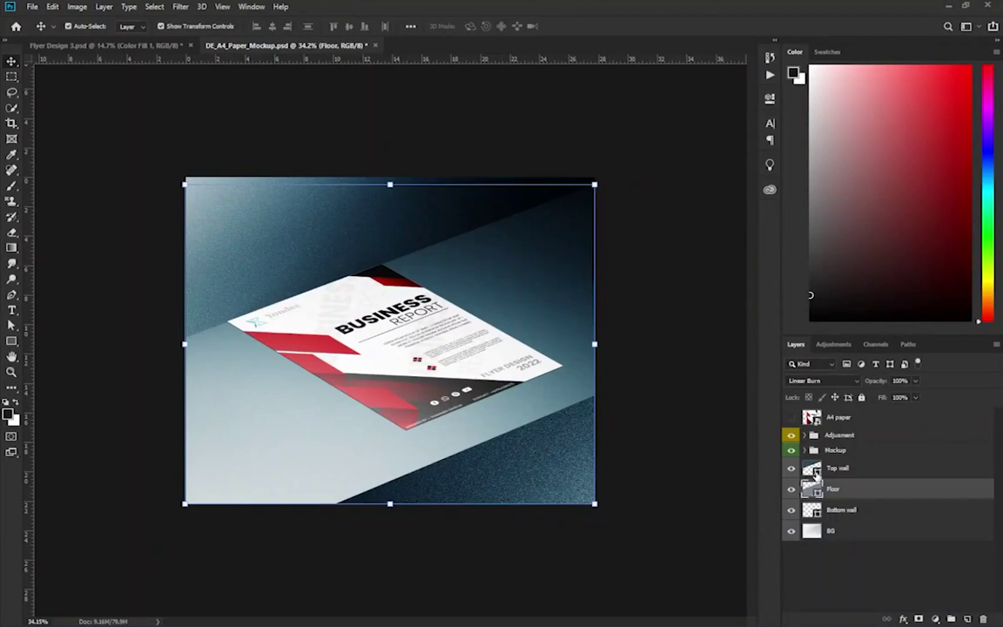
double_click(811, 470)
left_click(852, 167)
left_click_drag(858, 159, 863, 150)
key("Return")
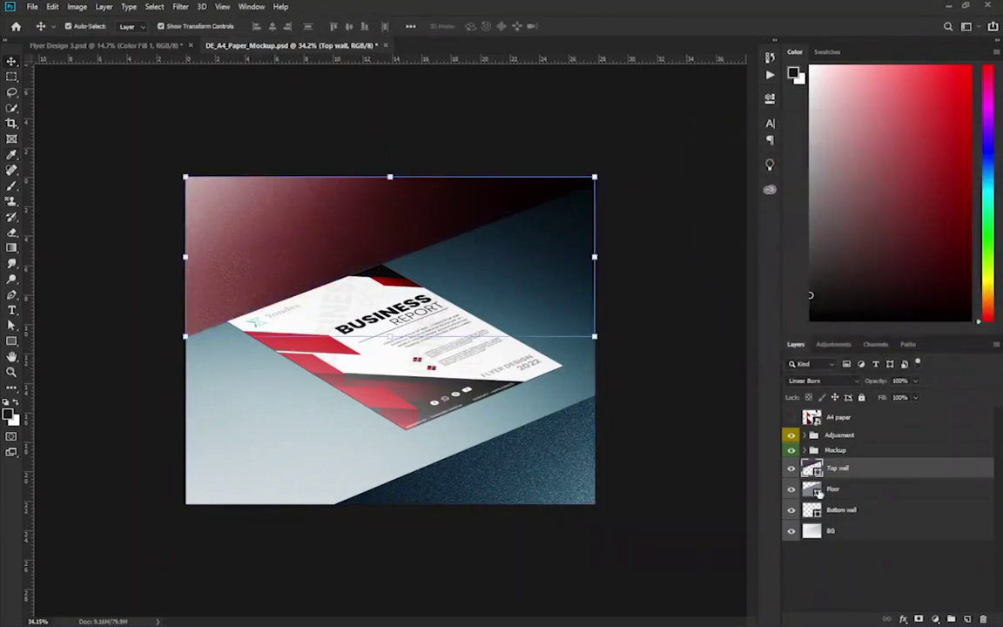
double_click(811, 489)
left_click(853, 152)
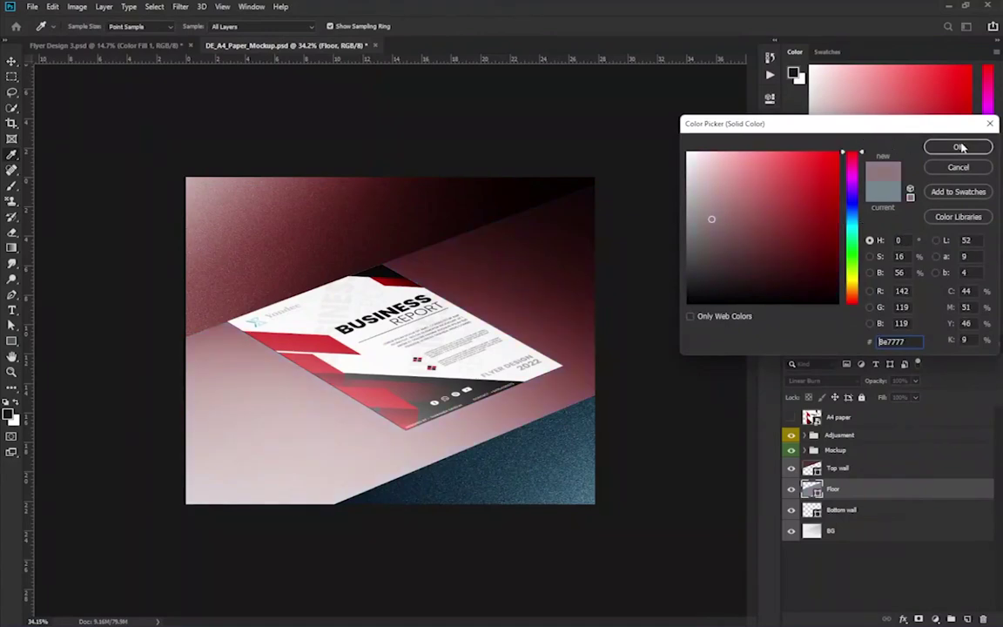
left_click(958, 147)
double_click(813, 511)
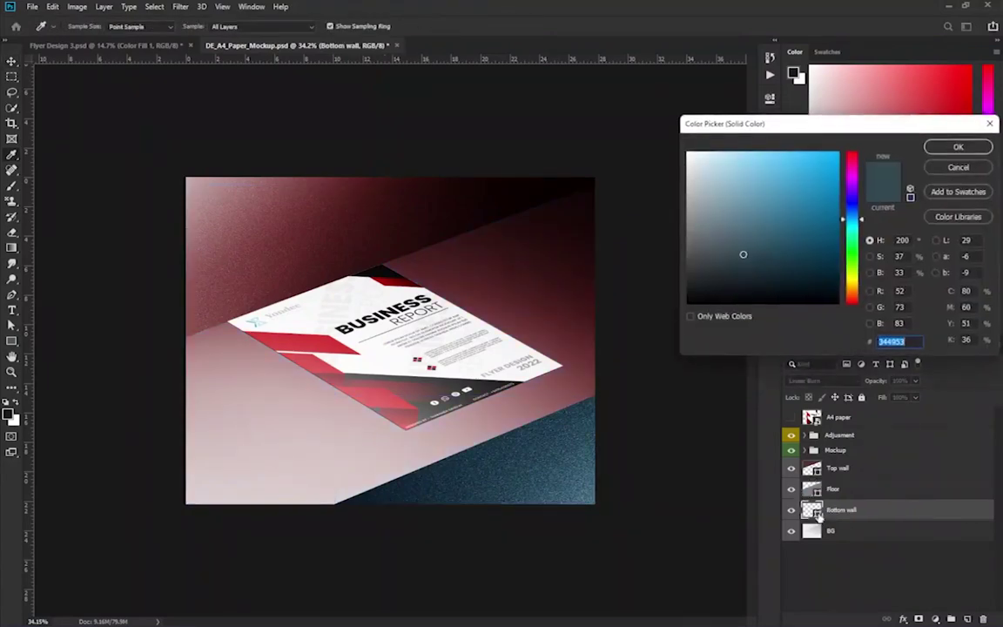
left_click(852, 153)
left_click_drag(734, 211, 731, 199)
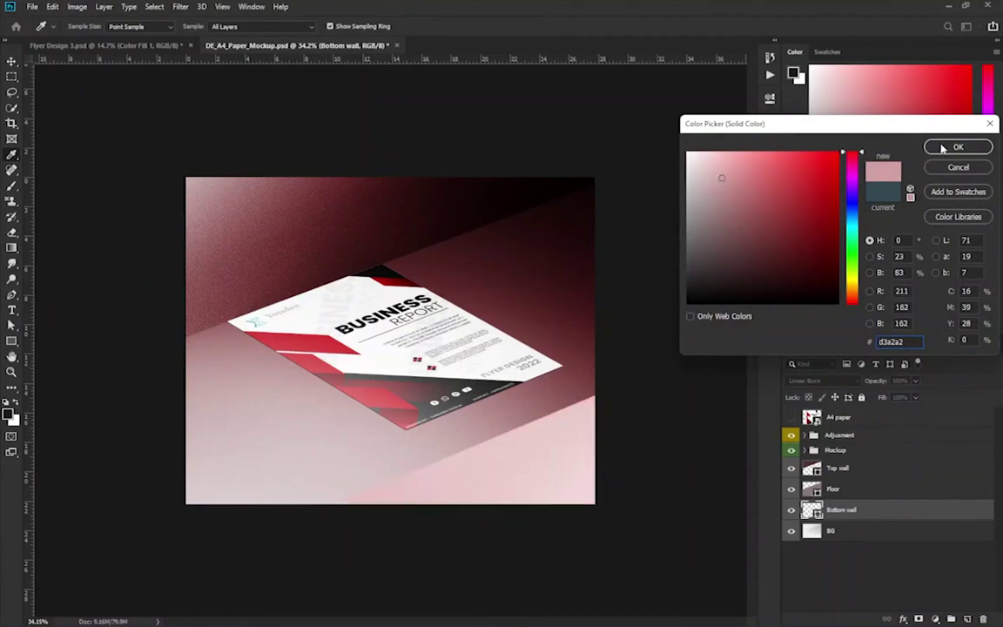
left_click(958, 147)
Step: Refine the floor to light pink and the top wall to deeper maroon
double_click(812, 488)
left_click(715, 175)
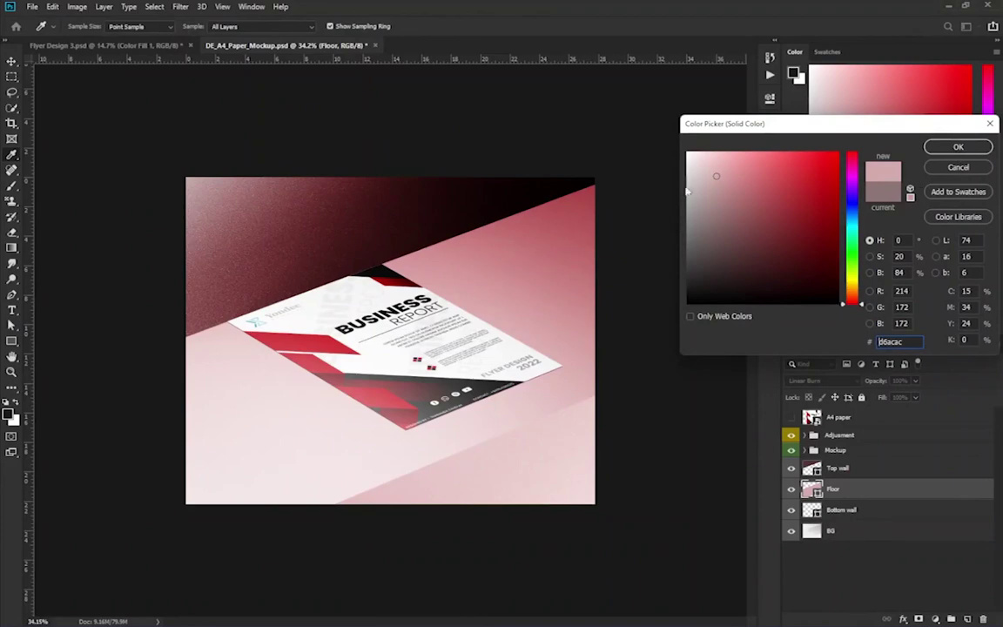
left_click(957, 146)
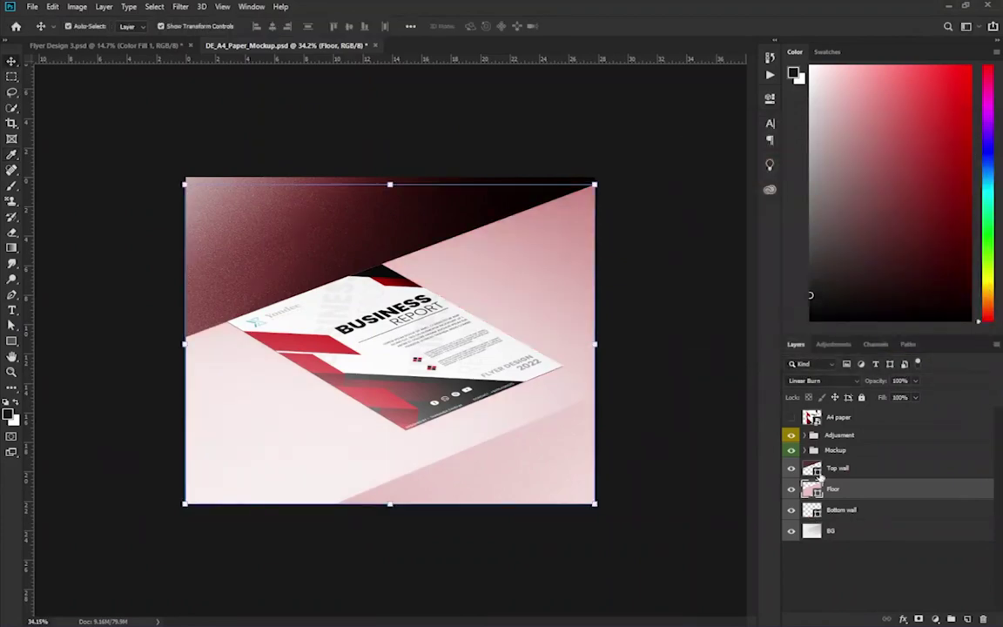
double_click(811, 467)
left_click(724, 190)
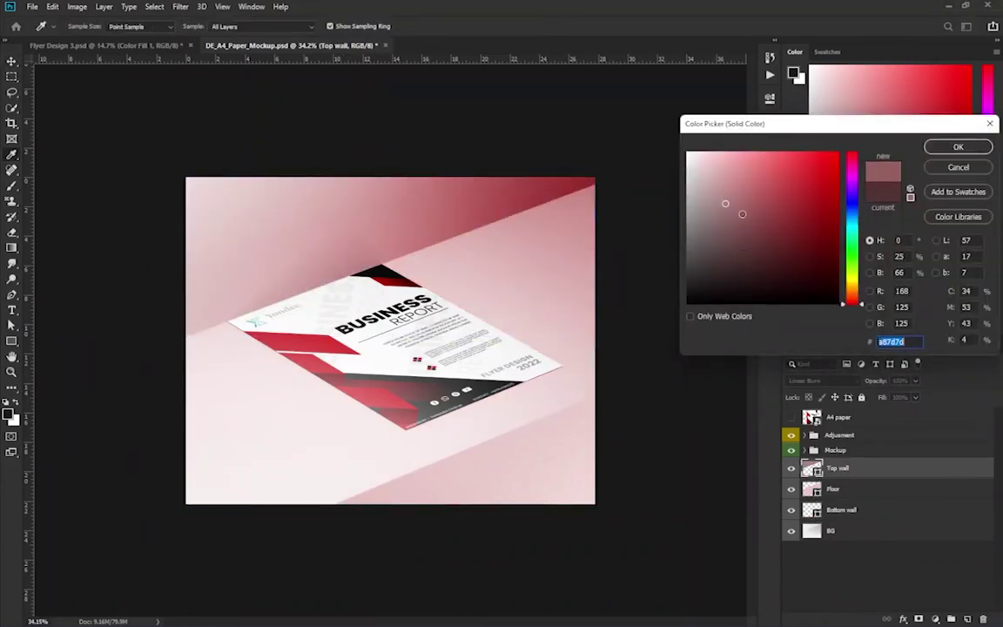
left_click_drag(725, 191, 734, 209)
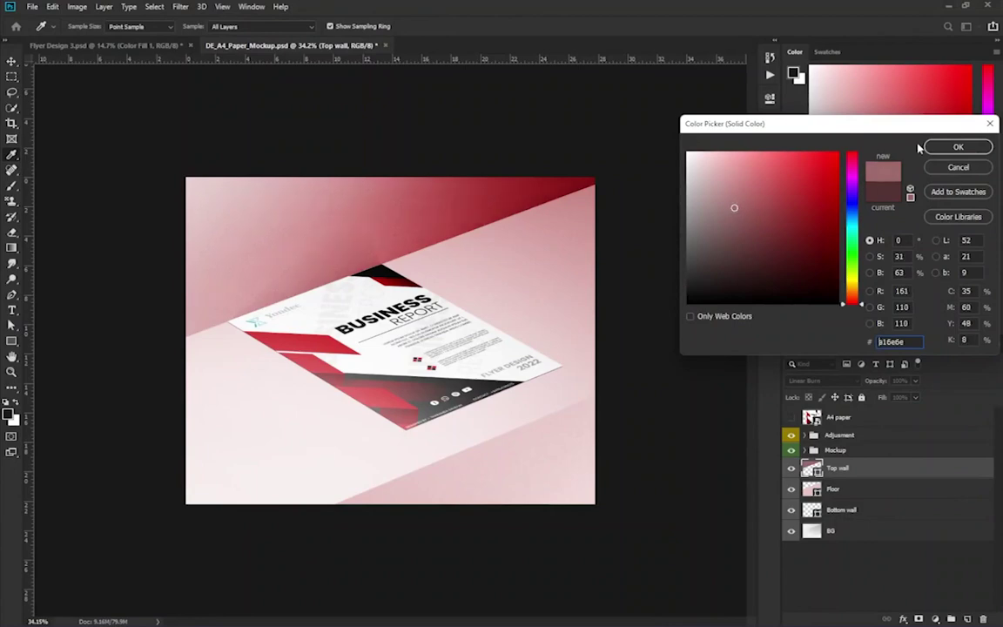
left_click(955, 147)
key("v")
key("ctrl+minus")
Step: In Save As, choose JPEG and browse to Projects (D:) > Photoshop > Flyer Design > 0003
left_click(31, 6)
left_click(70, 138)
left_click(167, 240)
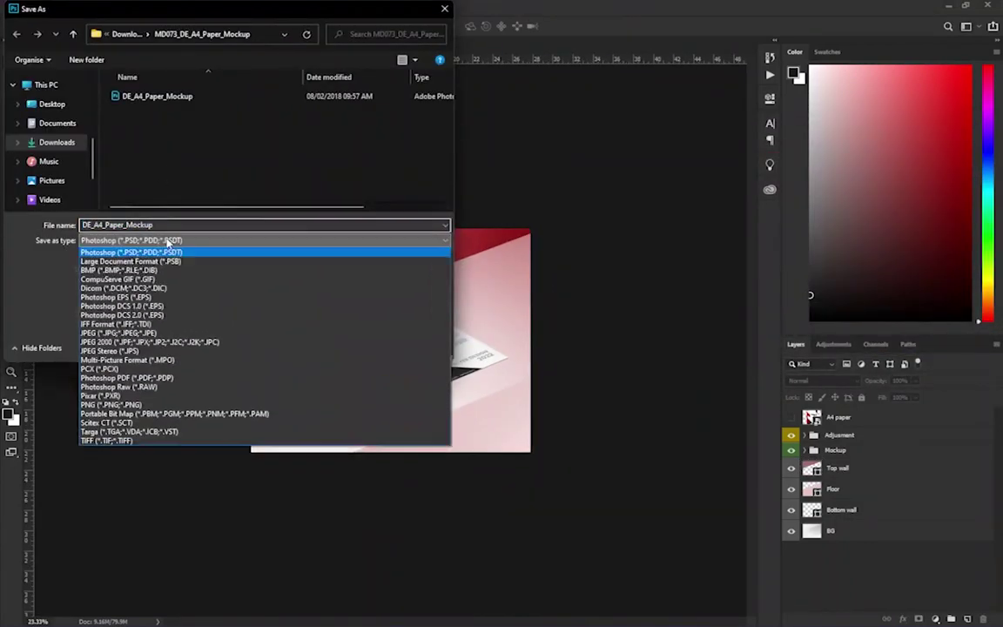
left_click(117, 333)
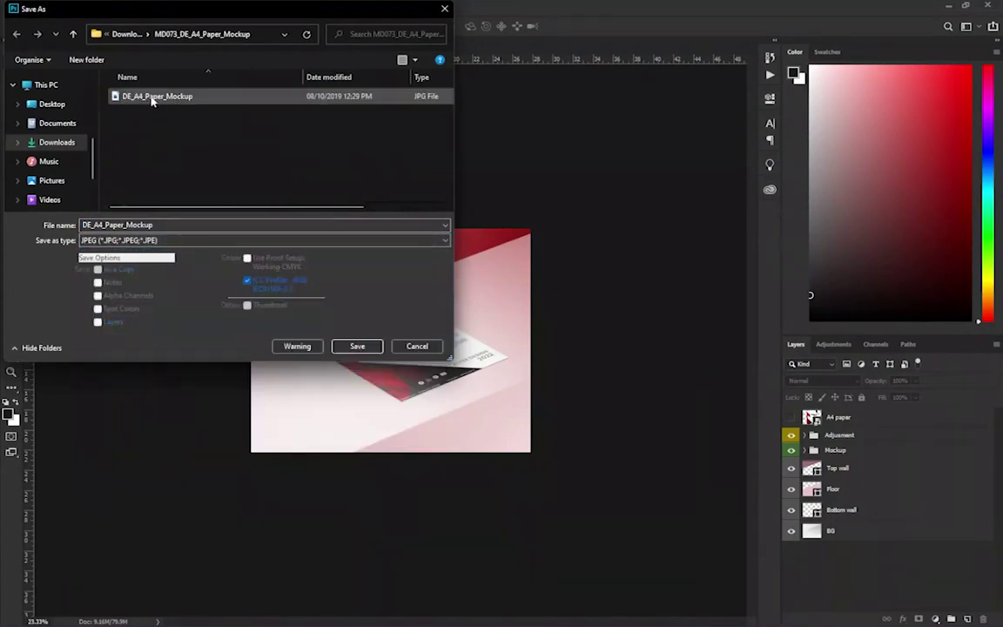
scroll(71, 154, "down", 2)
left_click(61, 156)
scroll(137, 132, "down", 2)
double_click(140, 132)
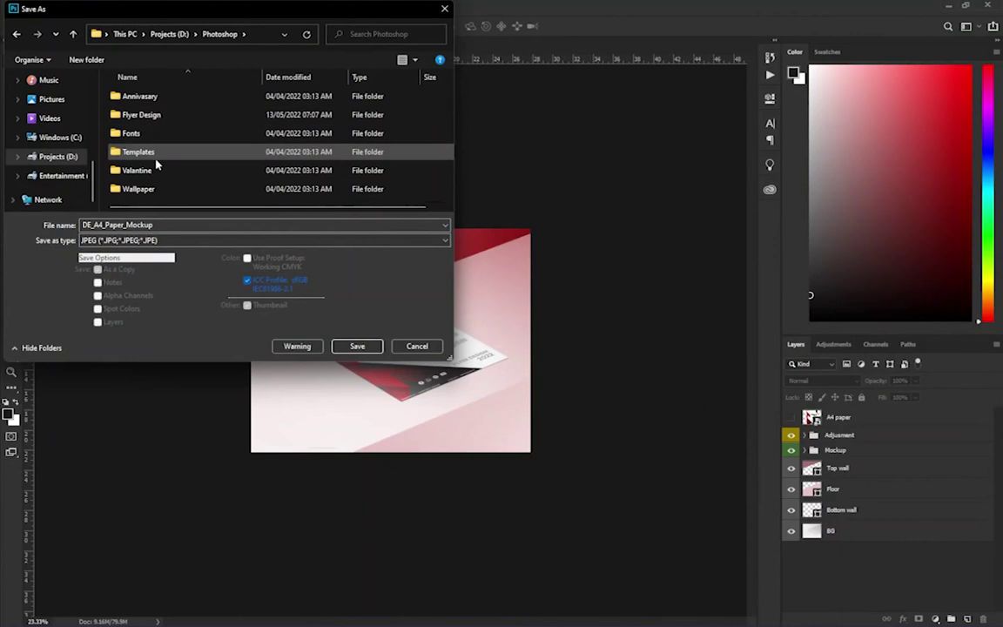
double_click(141, 114)
double_click(141, 134)
Step: Save the mockup as 'Flyer Design Mockup 2'
left_click(207, 111)
left_click(169, 225)
key("BackSpace")
type("2")
key("Return")
key("Return")
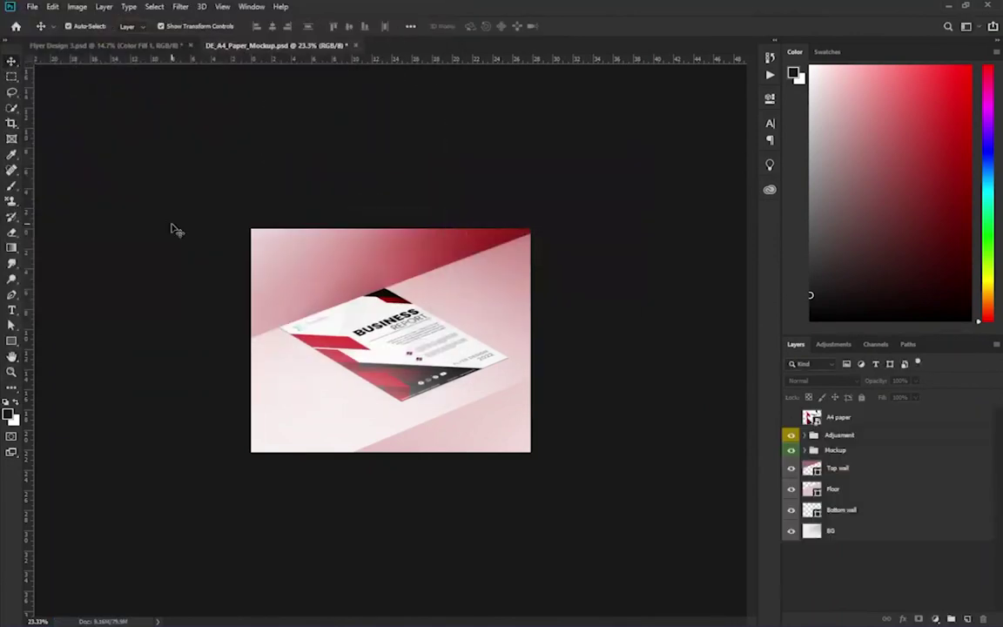
Step: Close the paper mockup document, dismissing the save-changes prompt
left_click(33, 6)
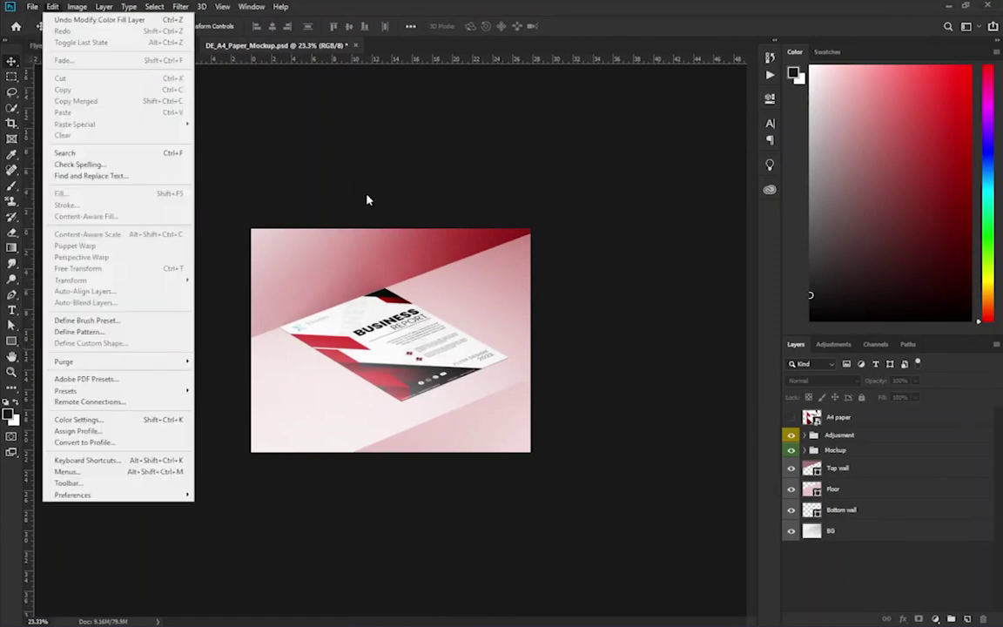
left_click(370, 200)
left_click(356, 44)
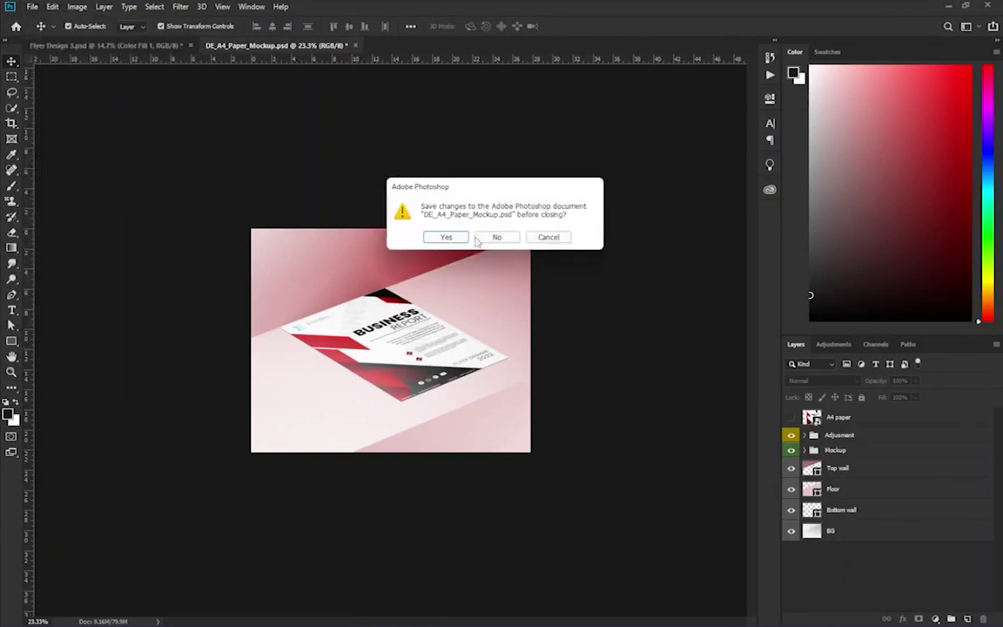
left_click(497, 235)
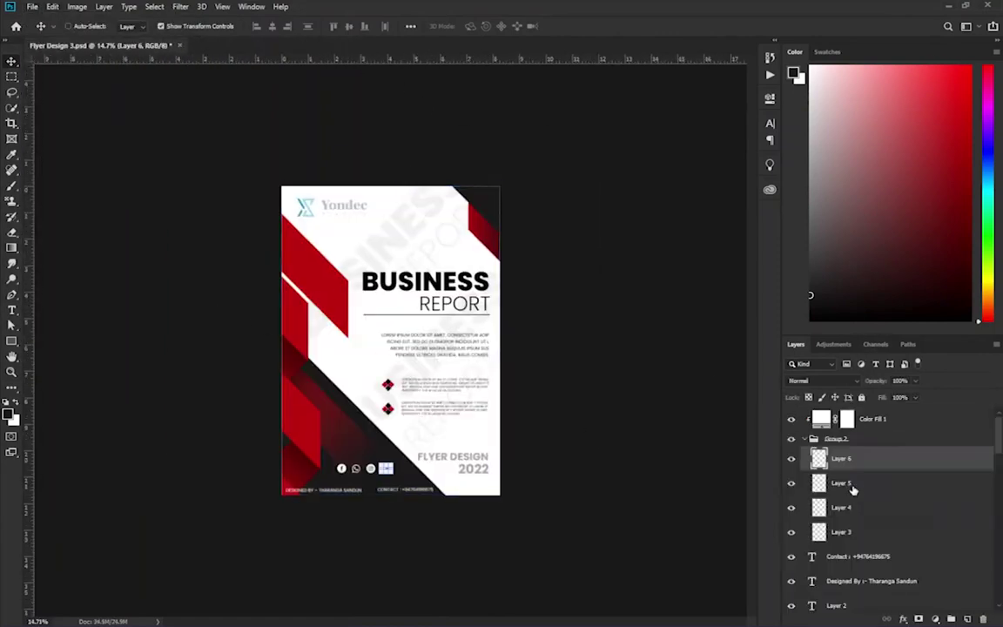
Step: Rename Group 2 to Social Media, then undo the rename
left_click(402, 537)
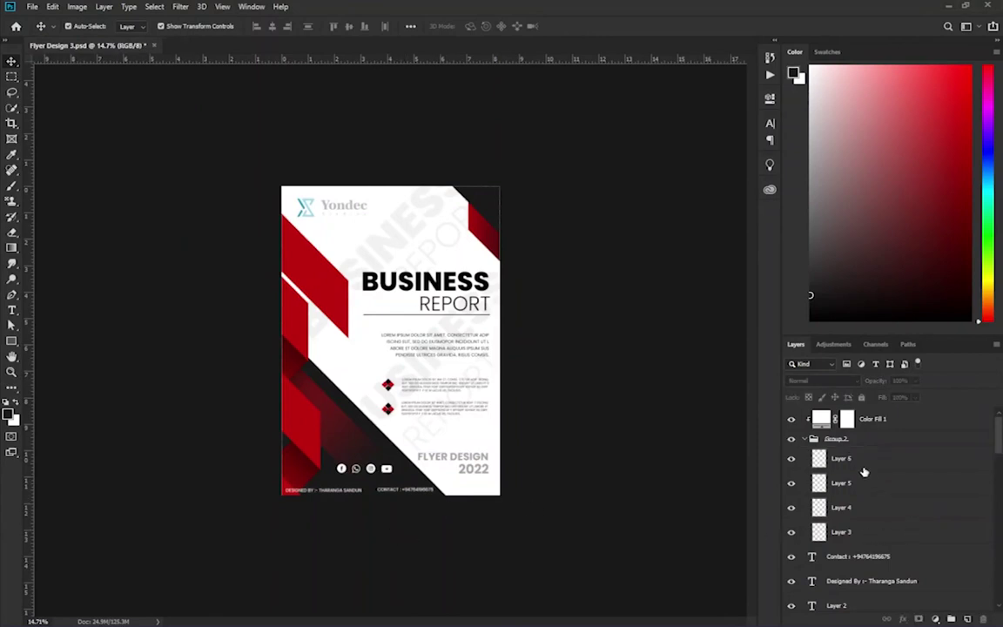
left_click(791, 438)
left_click(792, 439)
left_click(819, 448)
type("Social Media")
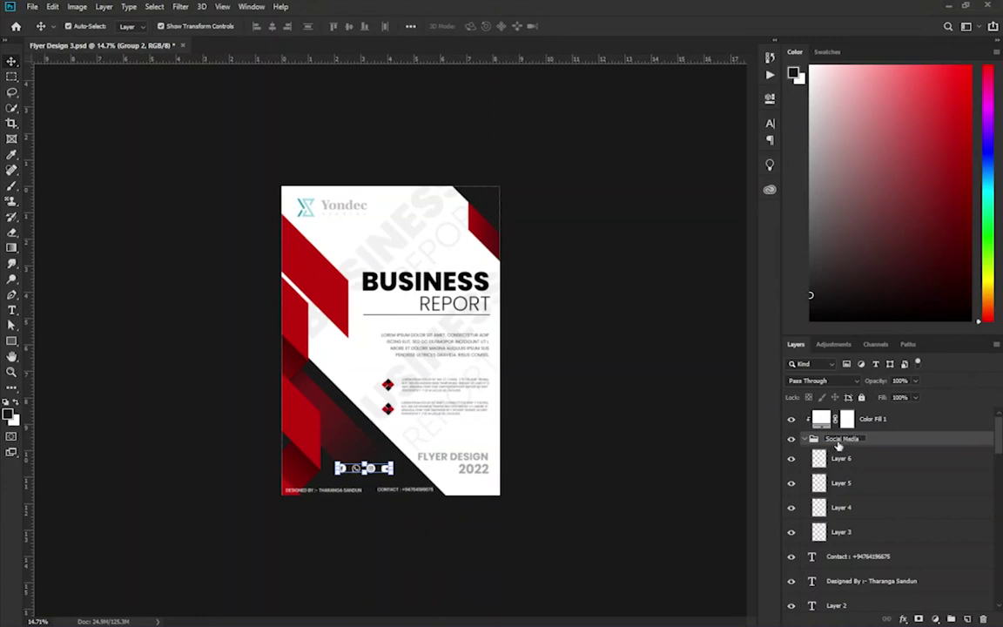
key("Return")
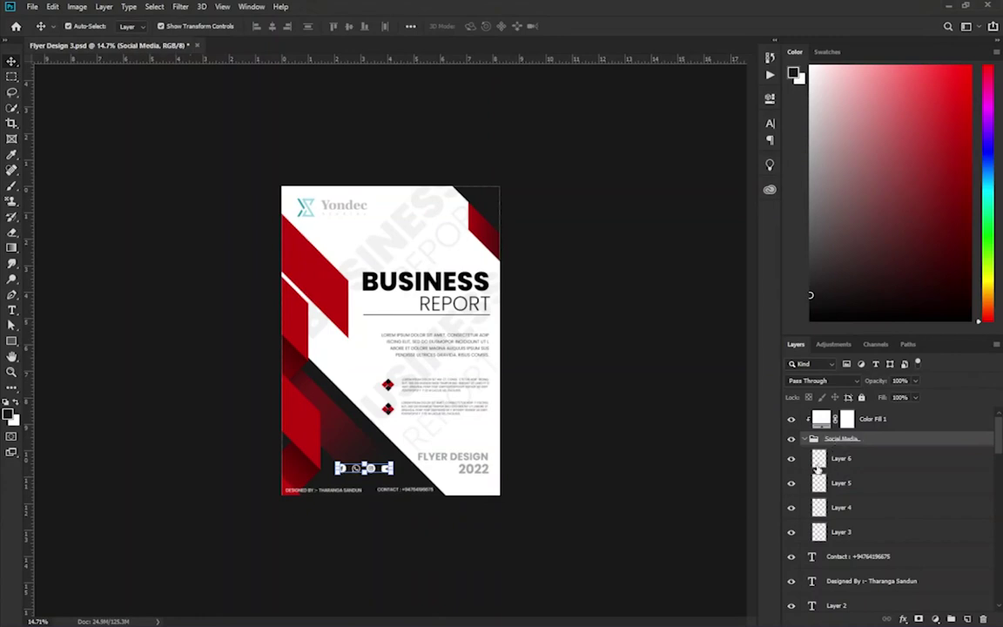
left_click(804, 439)
left_click(871, 419)
left_click(803, 439)
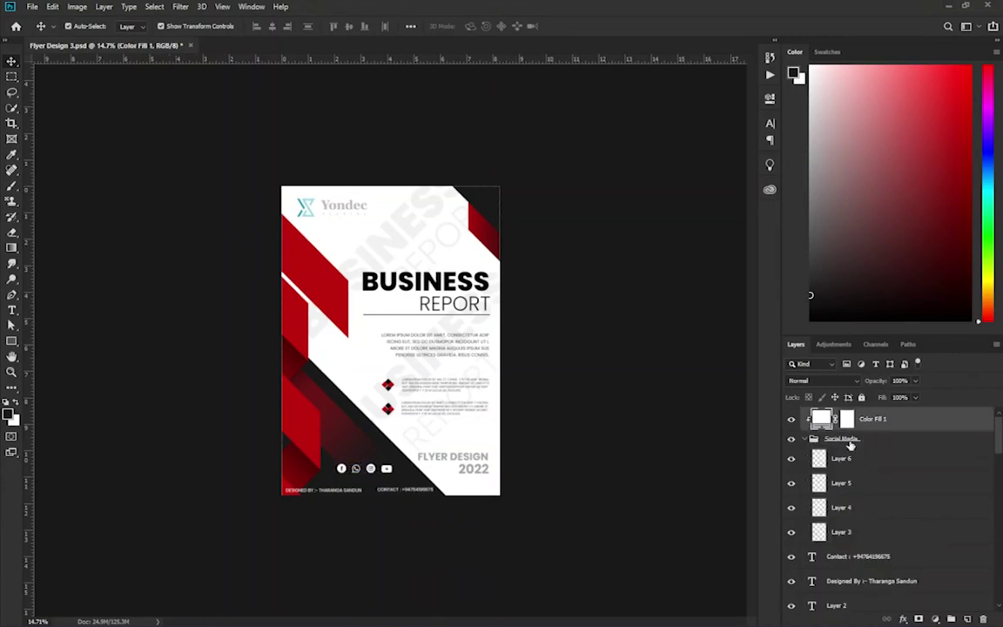
left_click(804, 439)
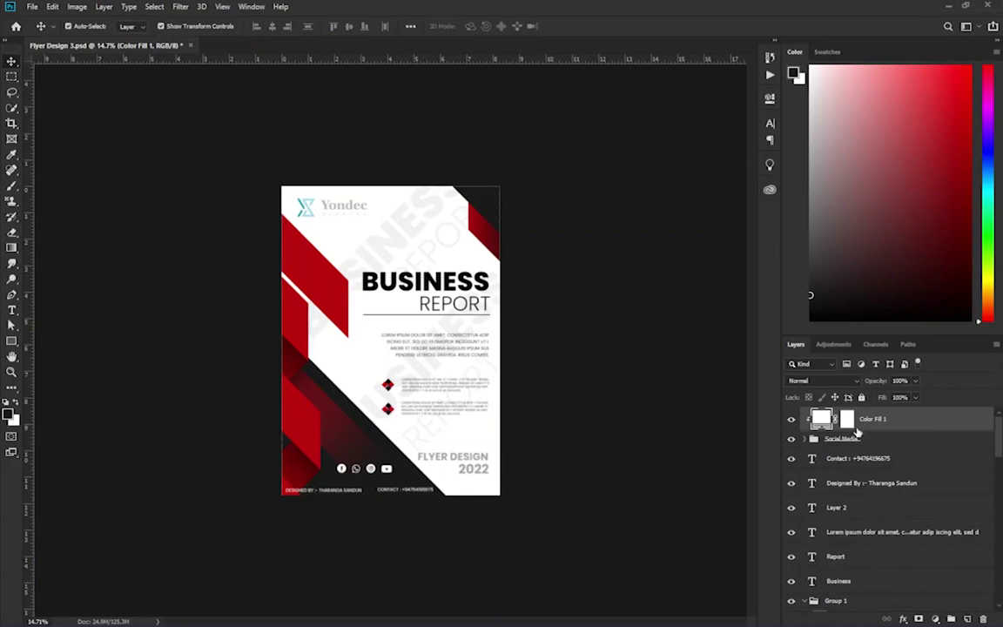
key("ctrl+z")
Step: Group Color Fill 1 with Group 2 as Social Media, and Contact with Designed By
left_click(868, 421)
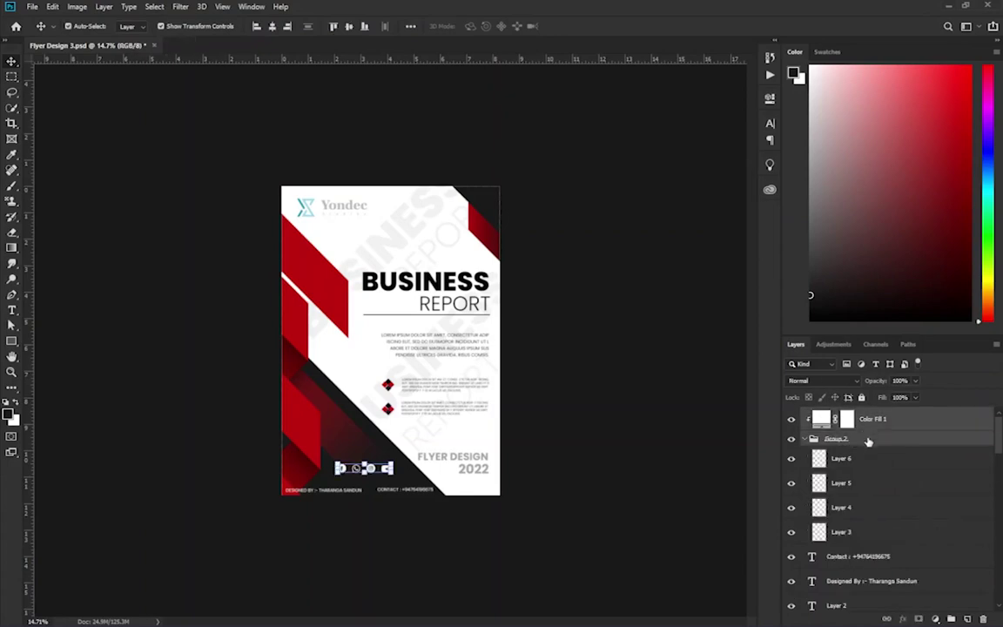
key("ctrl+g")
type("Social Media")
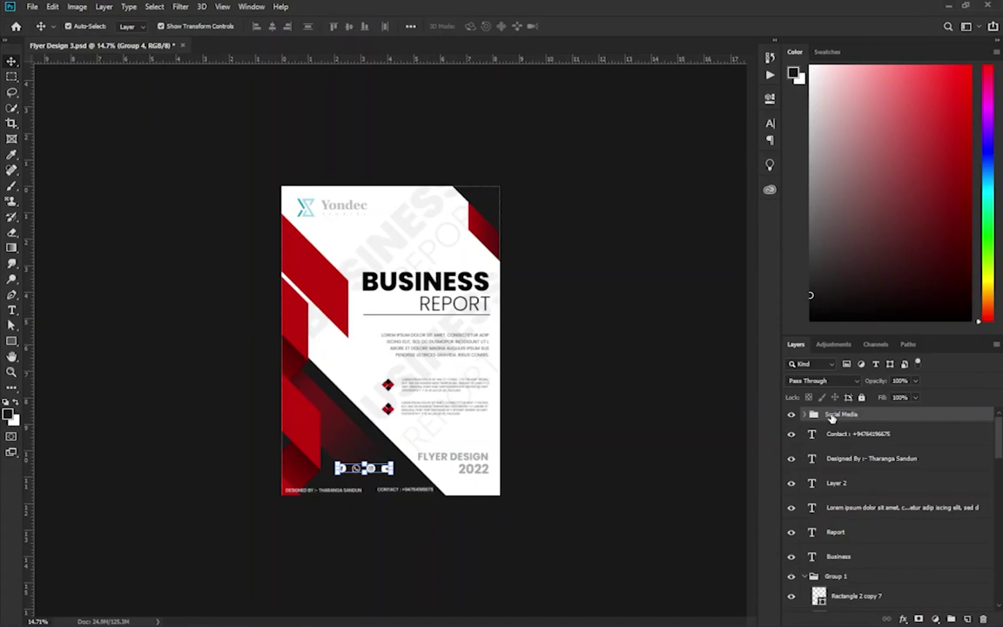
key("Return")
left_click(849, 435)
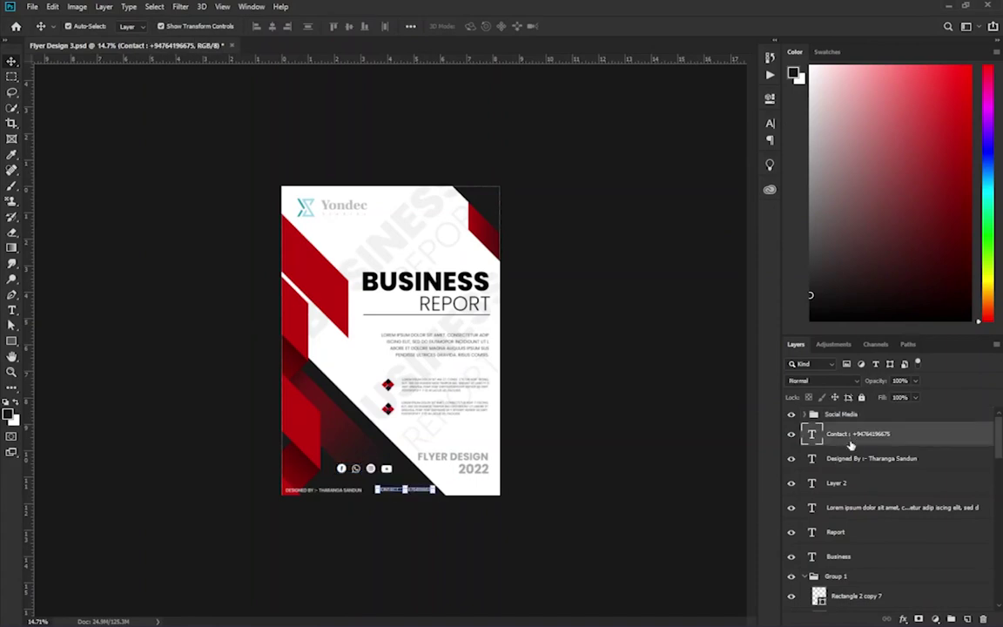
left_click(855, 462, "ctrl")
key("ctrl+g")
type("Contact")
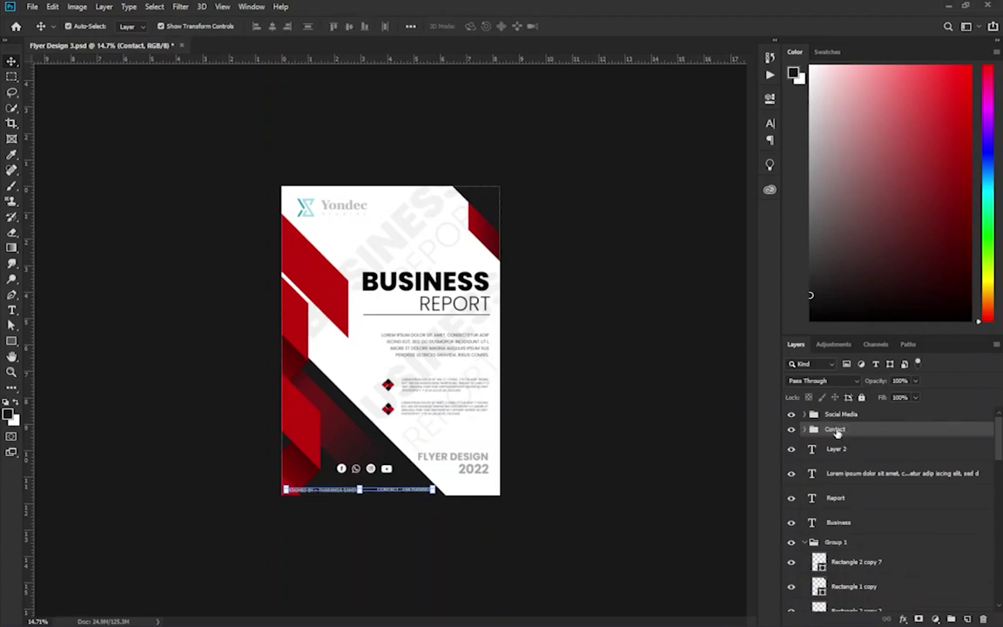
Step: Delete Layer 2, collapse Group 1, then switch to File Explorer
left_click_drag(853, 450, 983, 619)
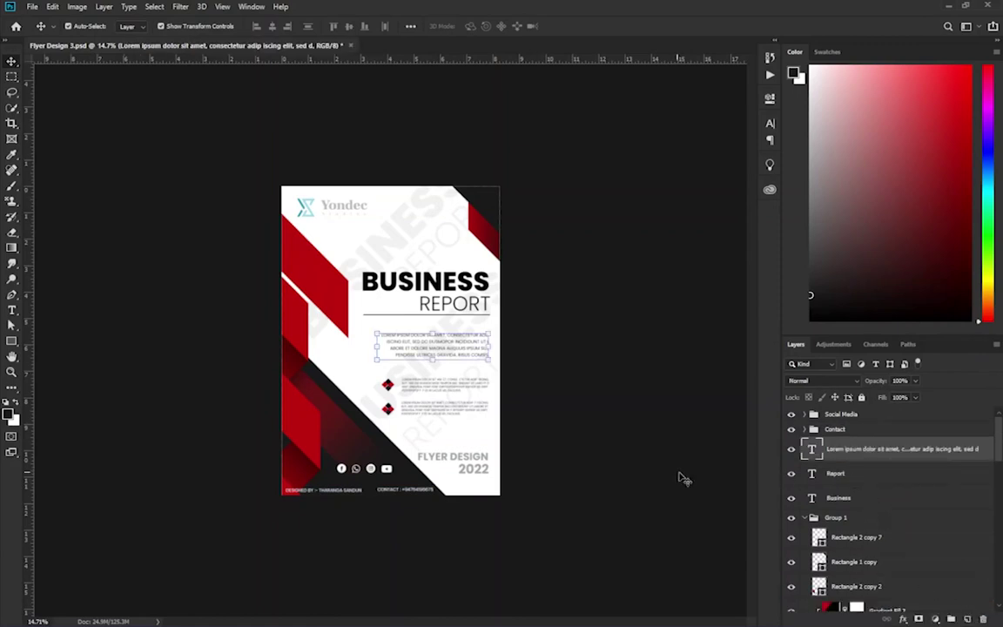
left_click(836, 476)
scroll(852, 474, "down", 5)
scroll(849, 487, "down", 5)
scroll(843, 510, "up", 2)
scroll(835, 526, "up", 4)
scroll(836, 527, "up", 4)
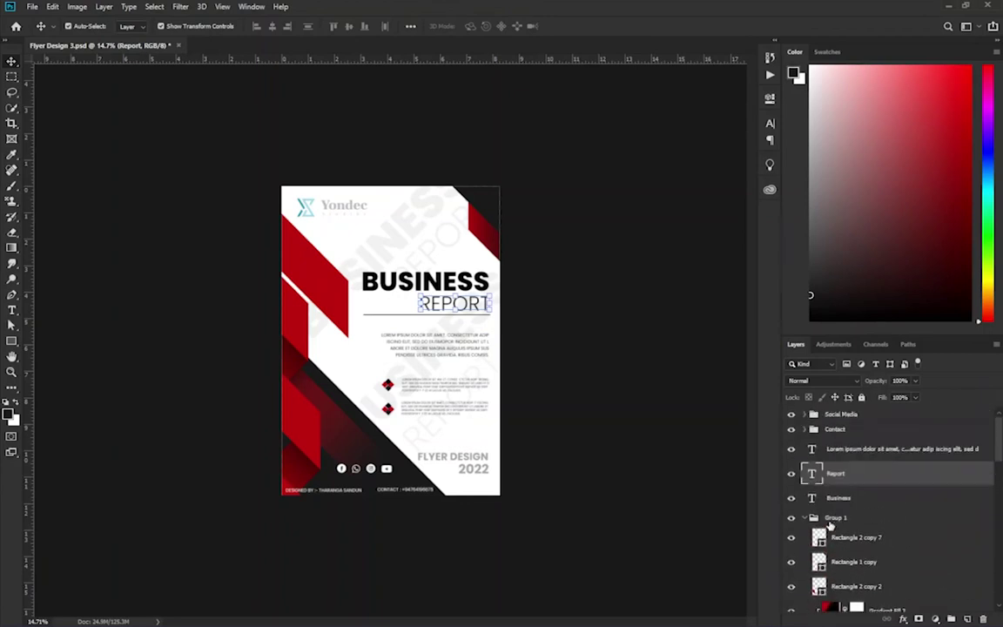
left_click(809, 518)
left_click(799, 546)
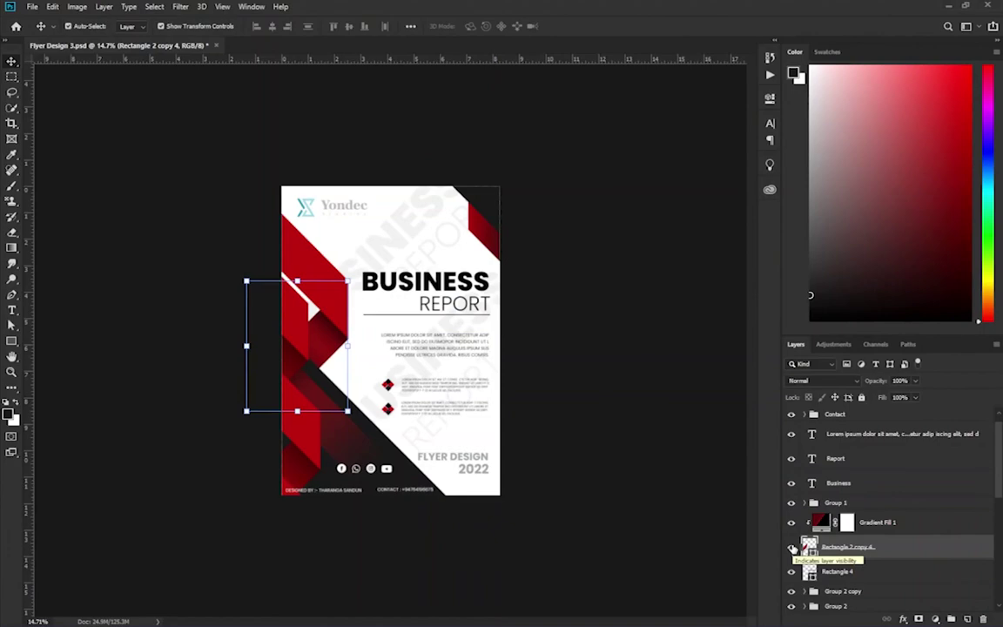
left_click(649, 510)
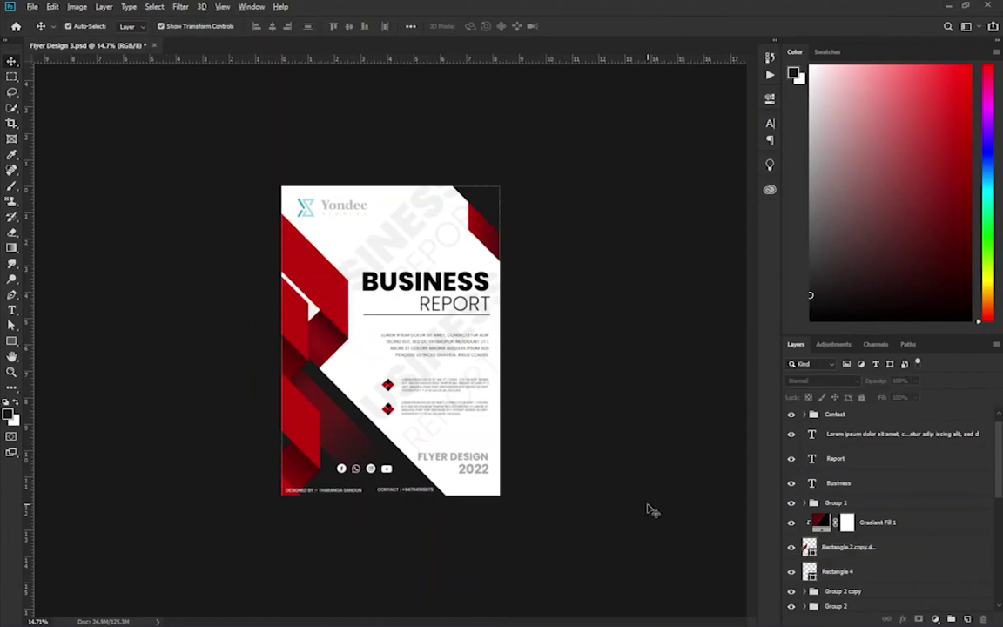
key("alt+Tab")
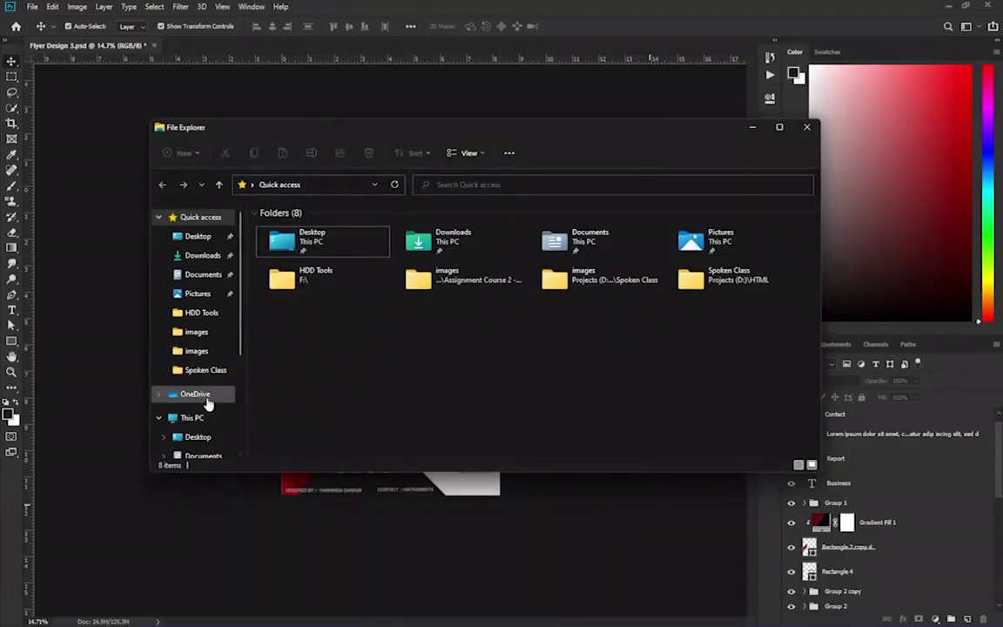
Step: In File Explorer, navigate to Projects (D:) > Photoshop > Flyer Design
left_click(193, 417)
double_click(426, 318)
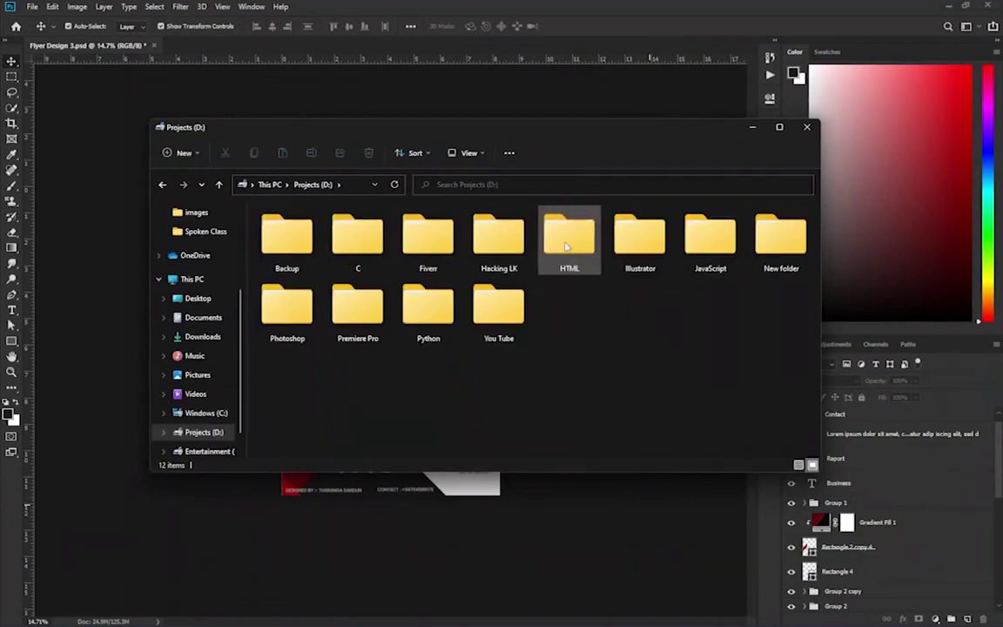
double_click(456, 285)
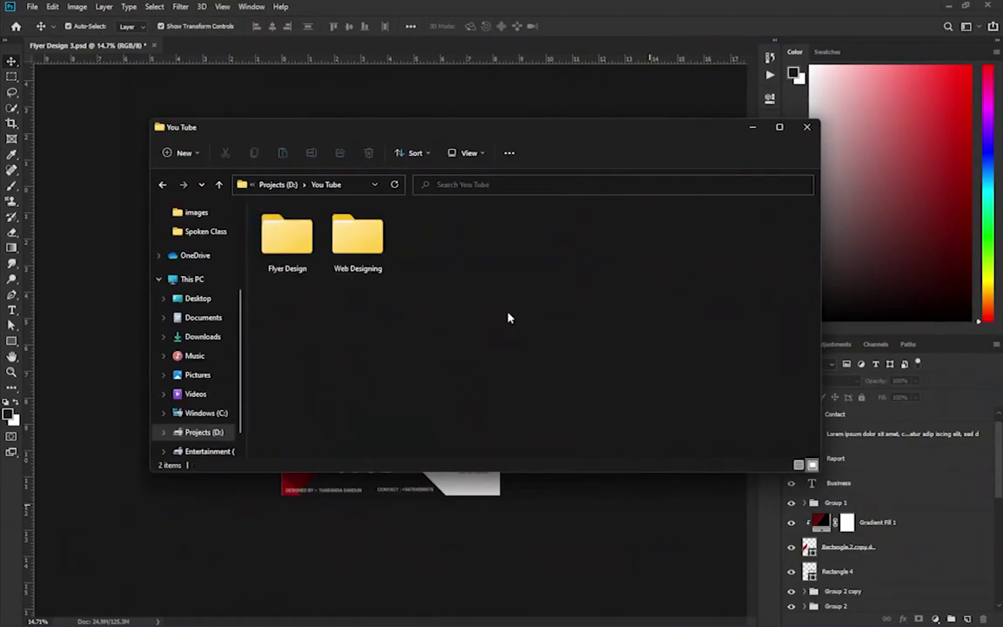
key("alt+Left")
left_click(427, 237)
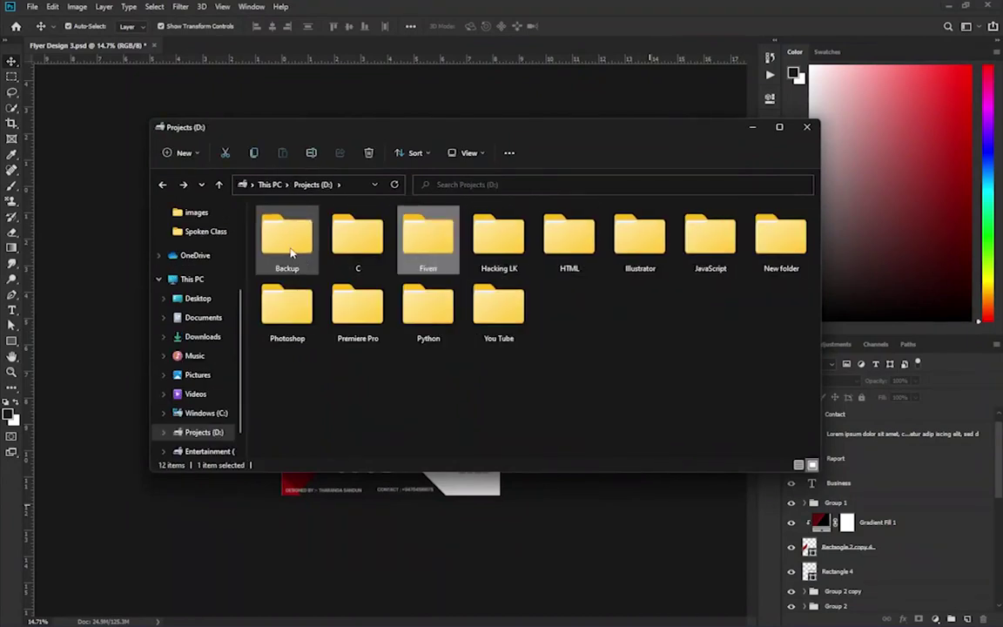
left_click(280, 315)
double_click(280, 315)
double_click(352, 234)
Step: Preview Flyer Design Mockup 1 in folder 0003, then close the viewer and minimize Explorer
double_click(300, 239)
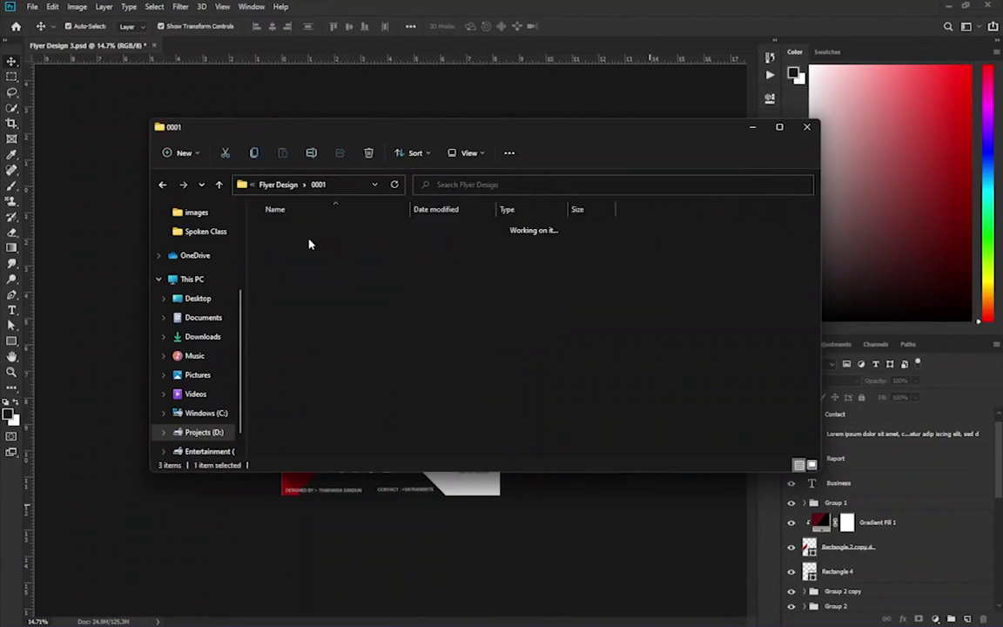
key("alt+Left")
double_click(429, 243)
left_click(425, 247)
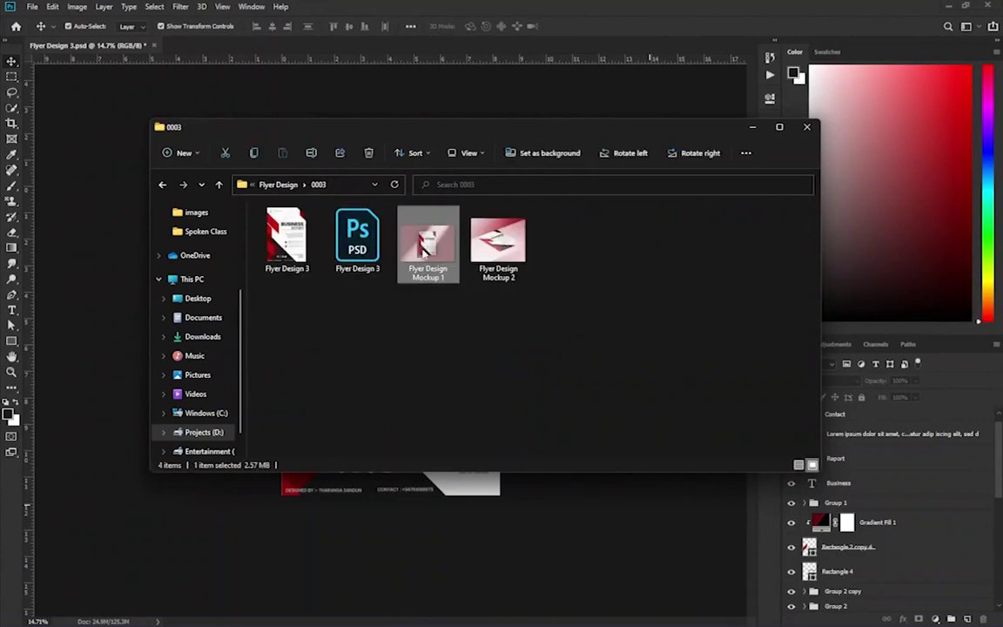
double_click(425, 248)
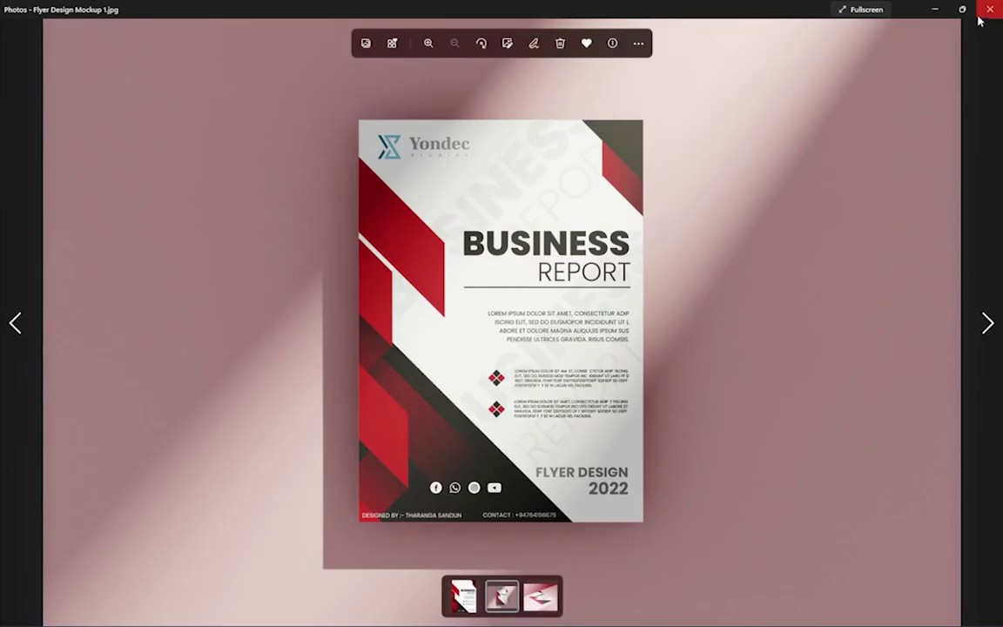
left_click(979, 18)
left_click(751, 129)
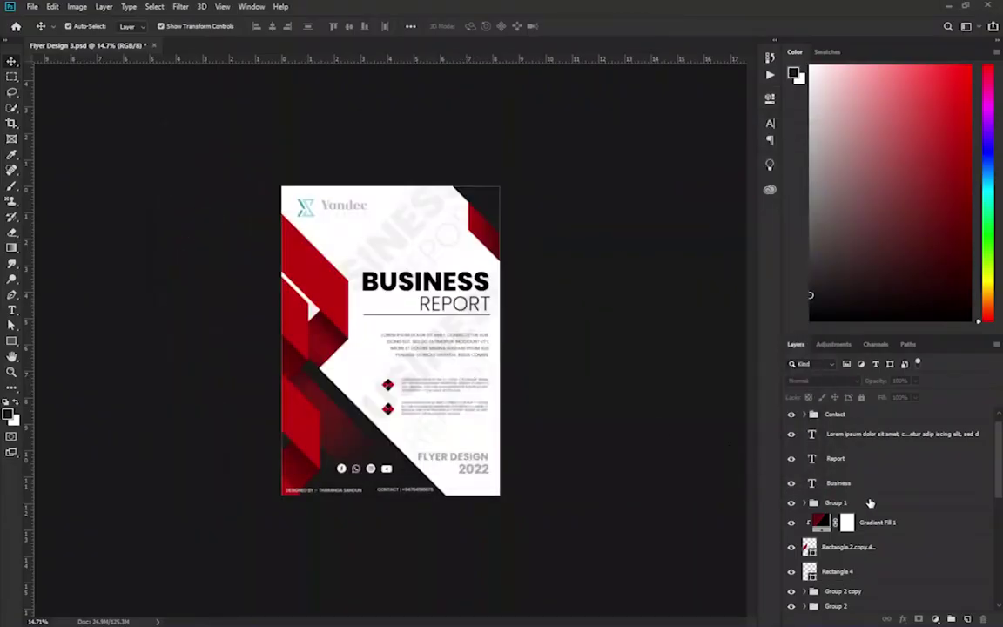
Step: Bring up the File > Open dialog twice, closing it without opening anything
scroll(821, 425, "up", 1)
left_click(32, 7)
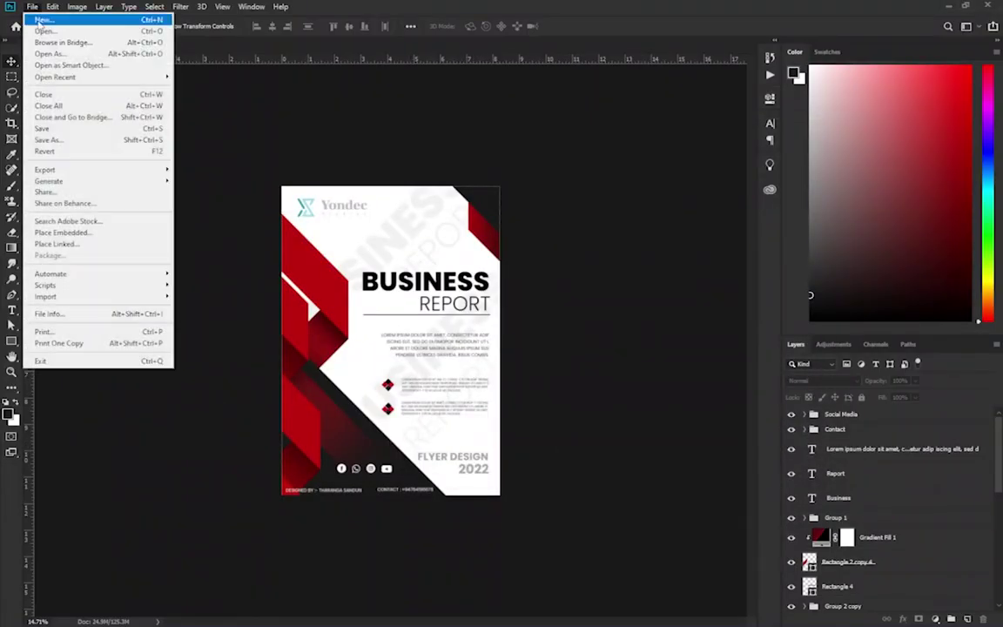
left_click(39, 25)
mouse_move(93, 174)
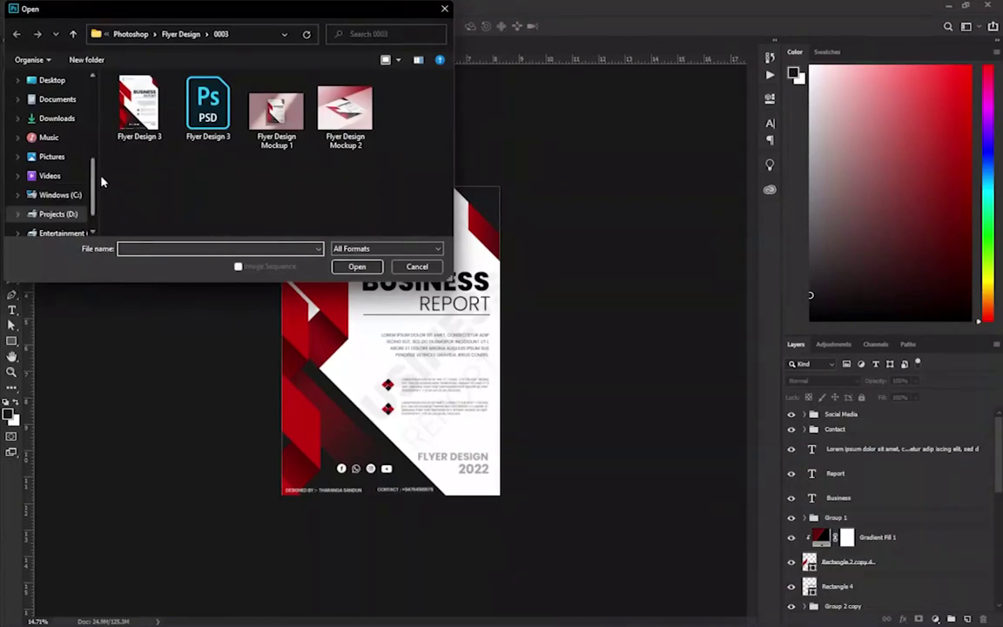
key("Escape")
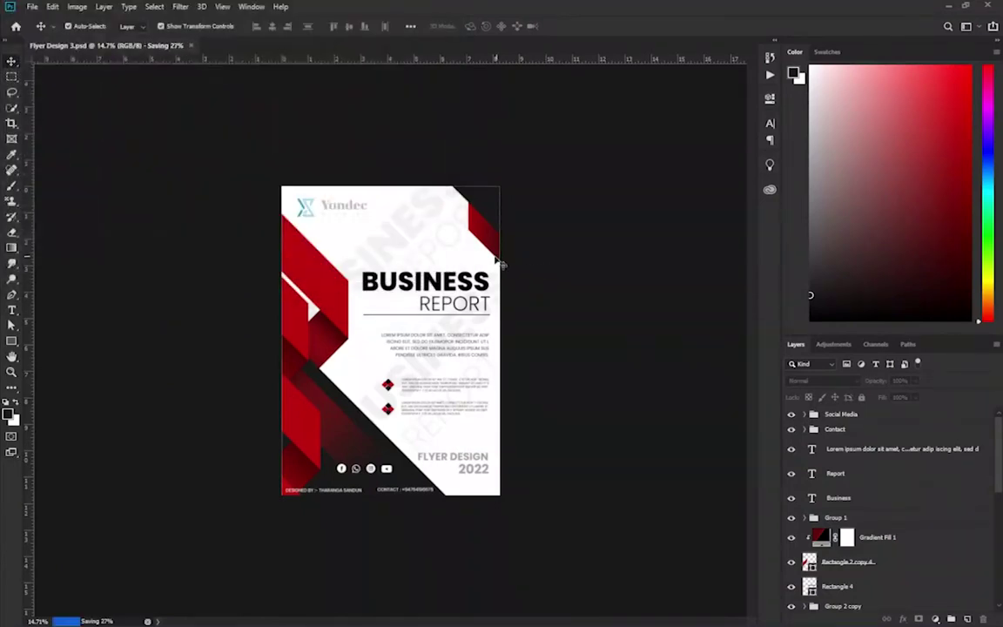
left_click(39, 7)
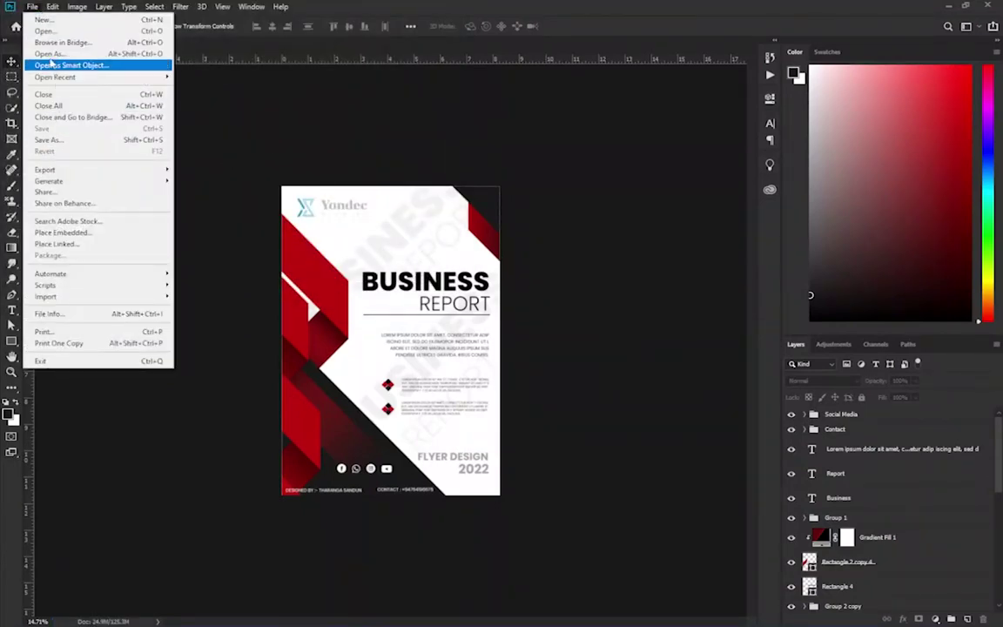
left_click(54, 61)
key("Escape")
Step: Open Free_A4_Flyer_Mockup_3.psd from Downloads > MD360_Free_A4_Flyer_Mockup
left_click(39, 8)
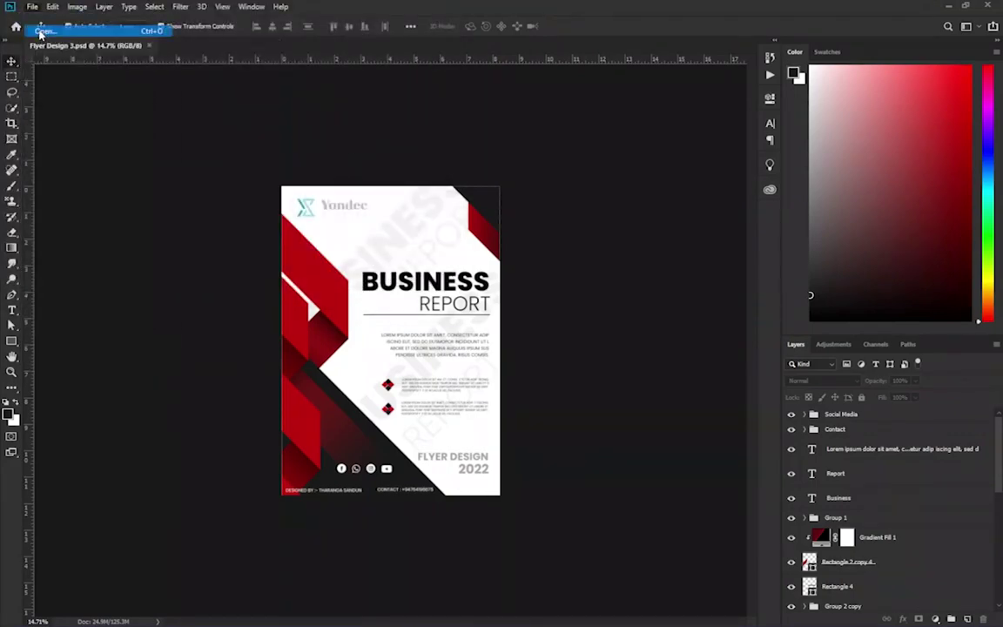
left_click(39, 29)
left_click(56, 117)
scroll(139, 165, "down", 3)
double_click(139, 169)
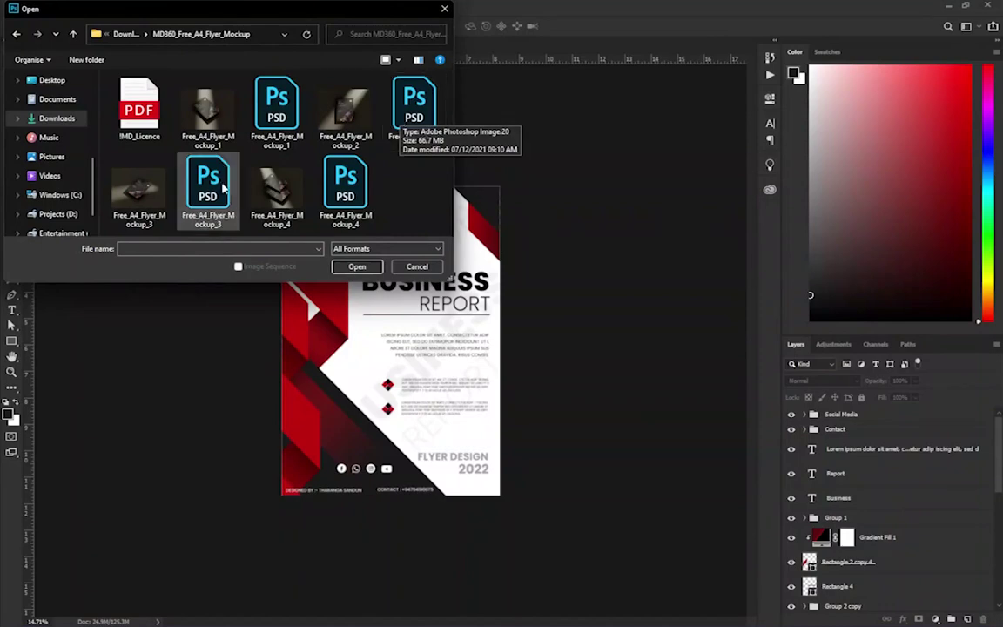
left_click(152, 200)
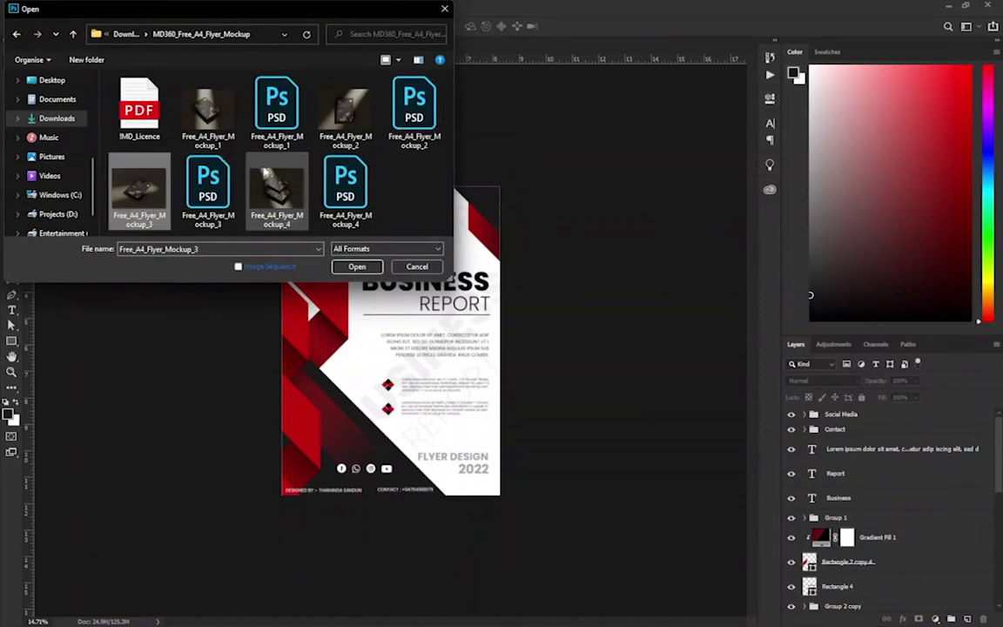
double_click(208, 190)
Step: Open DE_A4_Paper_Mockup.psd from Downloads > MD073_DE_A4_Paper_Mockup
left_click(34, 9)
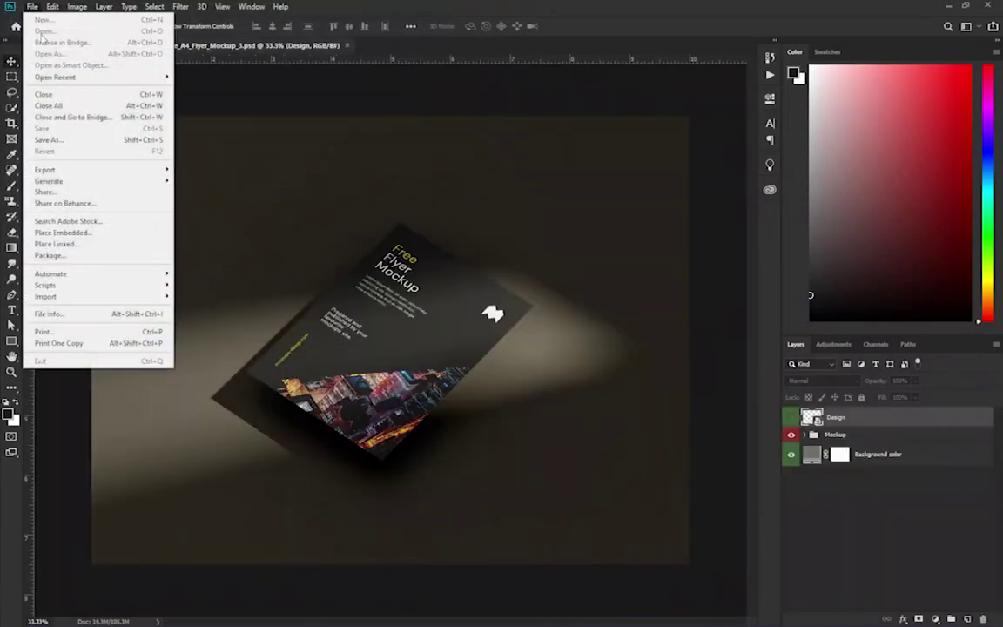
left_click(31, 6)
left_click(43, 30)
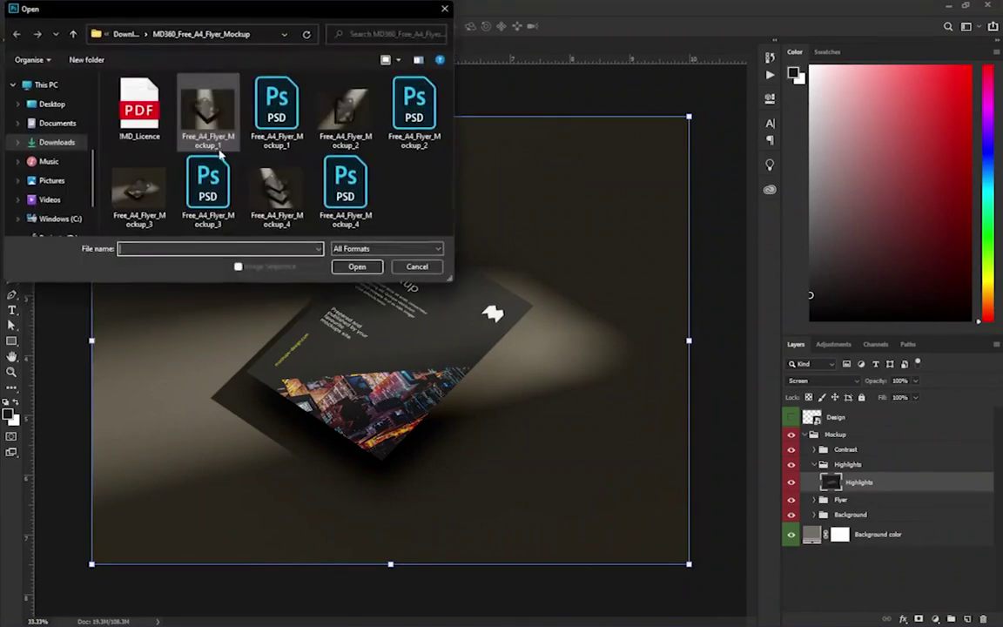
left_click(56, 142)
double_click(208, 183)
left_click(165, 117)
double_click(165, 122)
Step: In Flyer Design 3, merge the flyer's layers into one layer with Ctrl+Shift+E
left_click(331, 46)
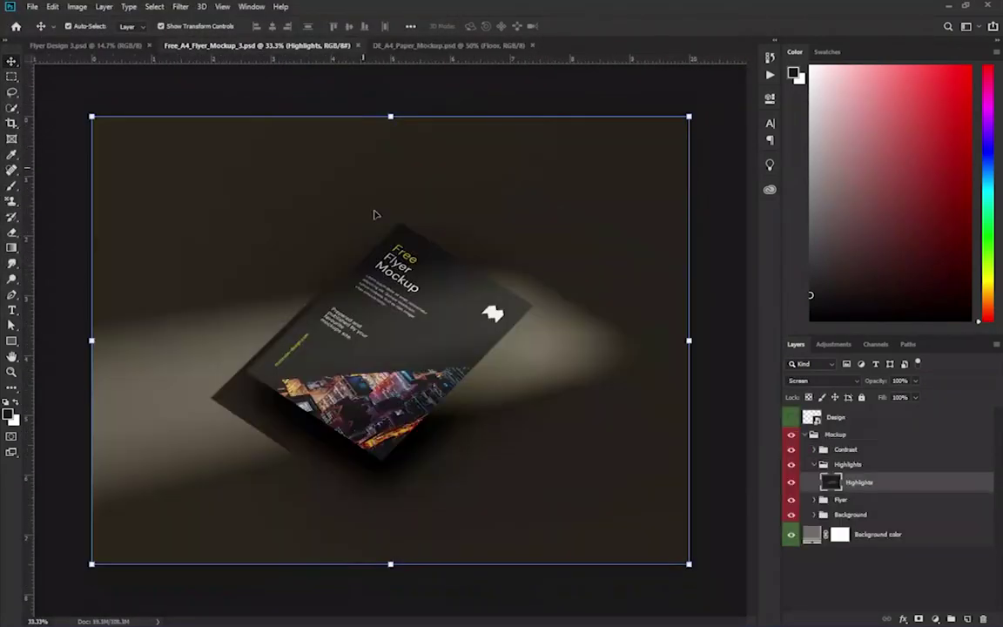
left_click(122, 47)
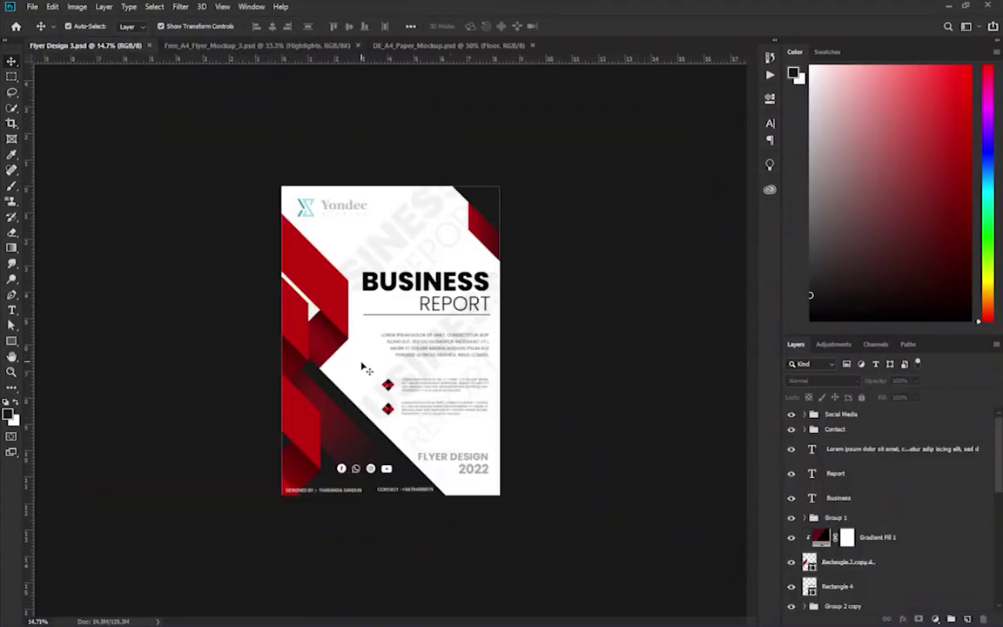
key("ctrl+shift+e")
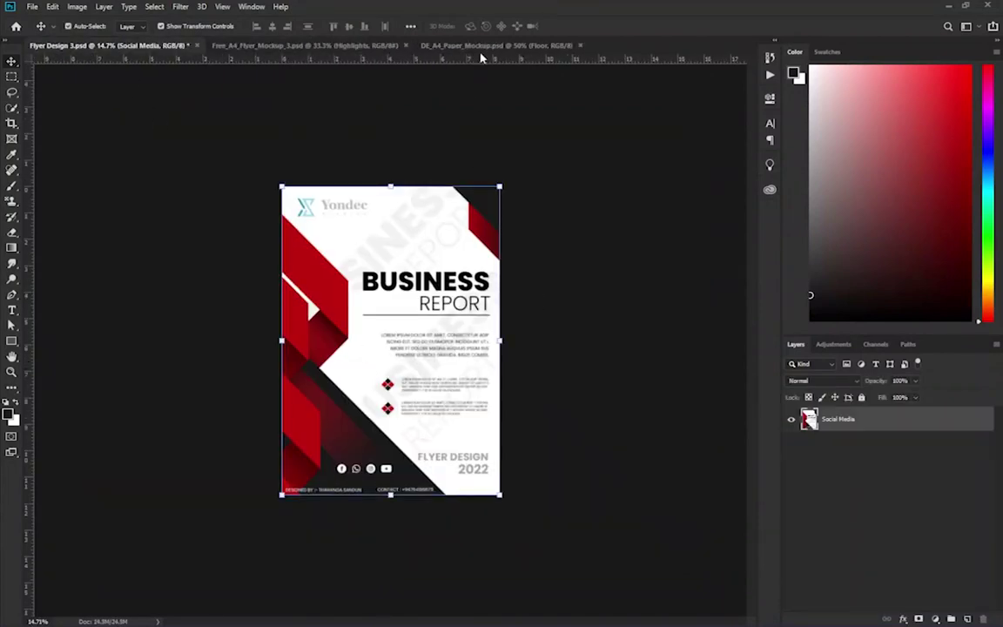
Step: Open the mockup's A4 paper smart object and drag the merged flyer into it
left_click(480, 49)
double_click(812, 419)
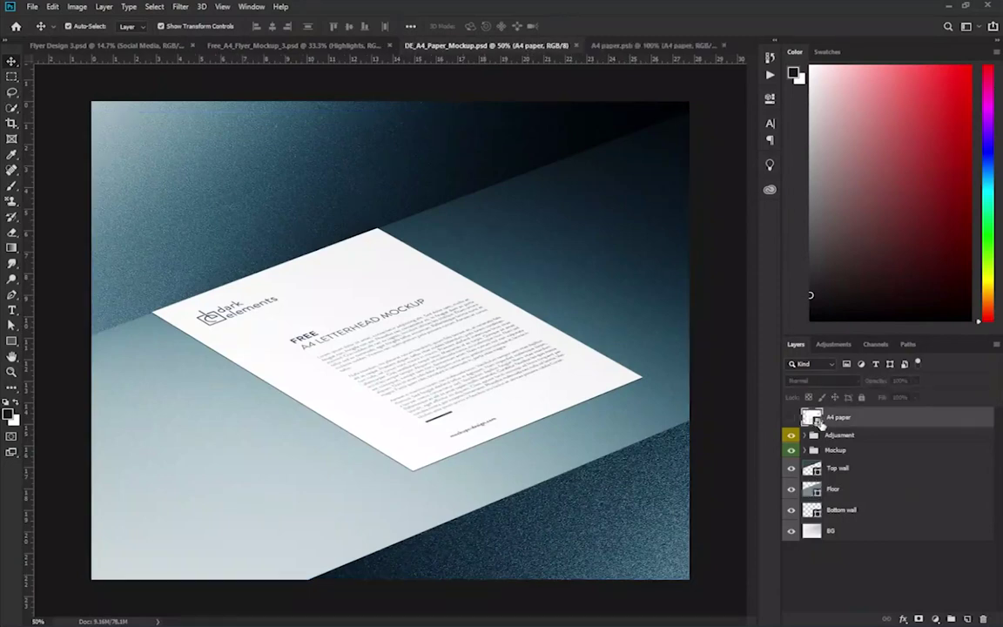
left_click(148, 49)
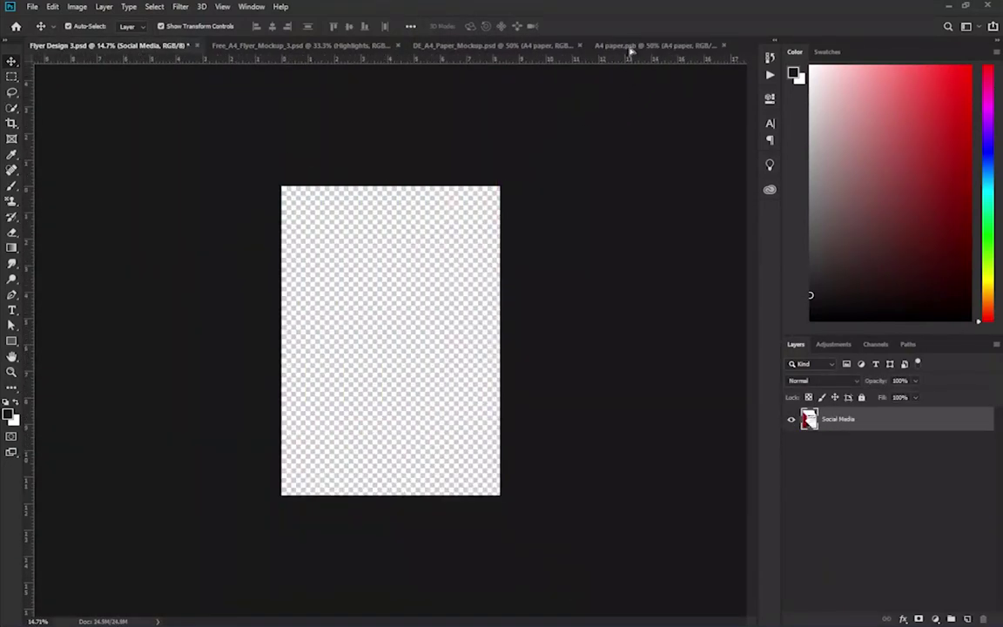
left_click_drag(394, 304, 493, 283)
left_click(485, 247)
Step: Fit the flyer to the A4 paper's edges, then save and close the smart object
key("ctrl+minus")
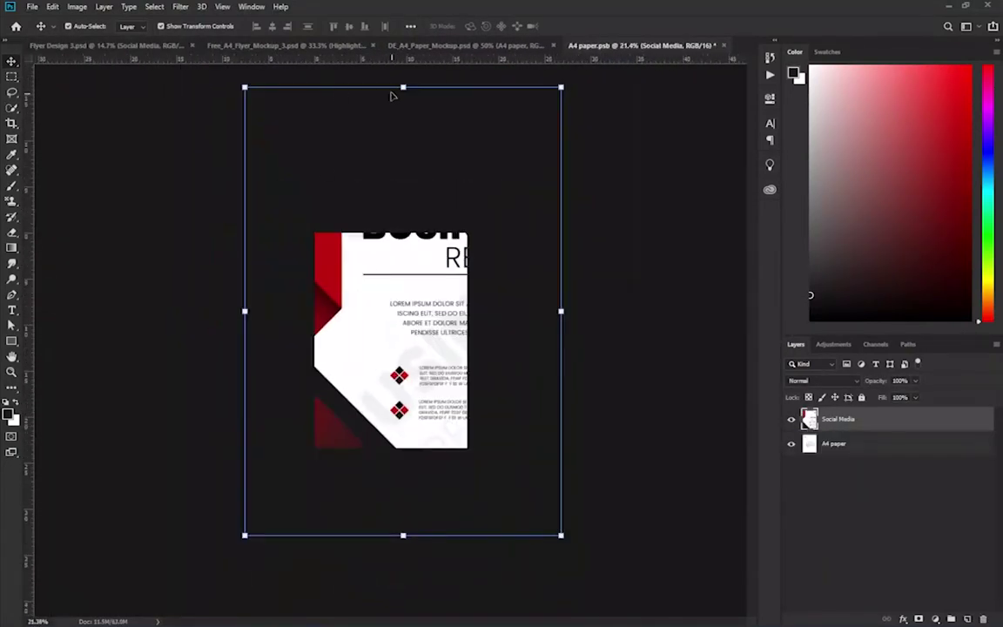
left_click_drag(392, 94, 376, 250)
left_click_drag(245, 384, 314, 384)
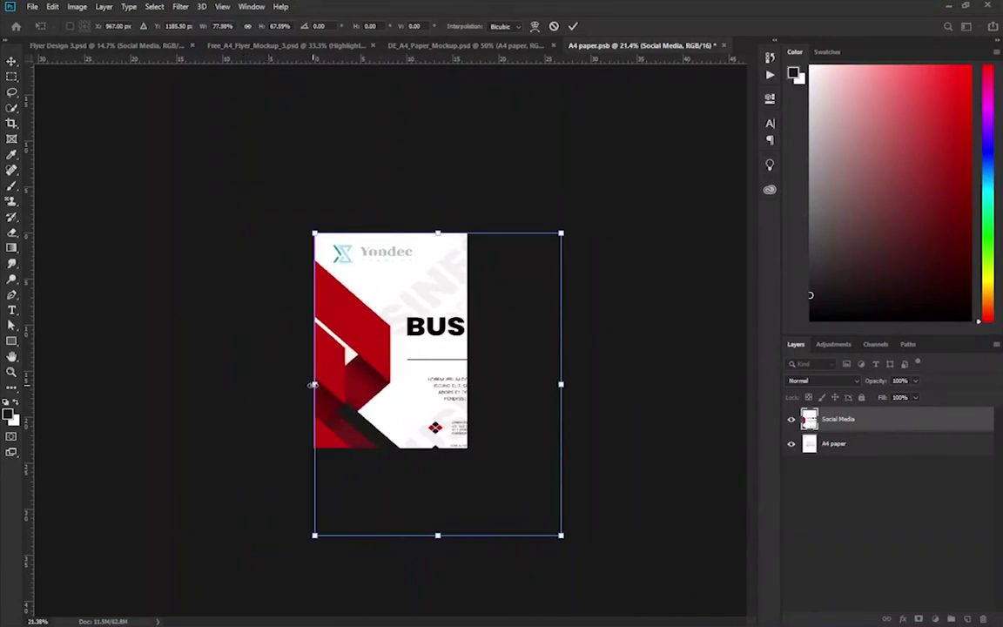
left_click_drag(438, 534, 438, 447)
left_click_drag(560, 340, 467, 342)
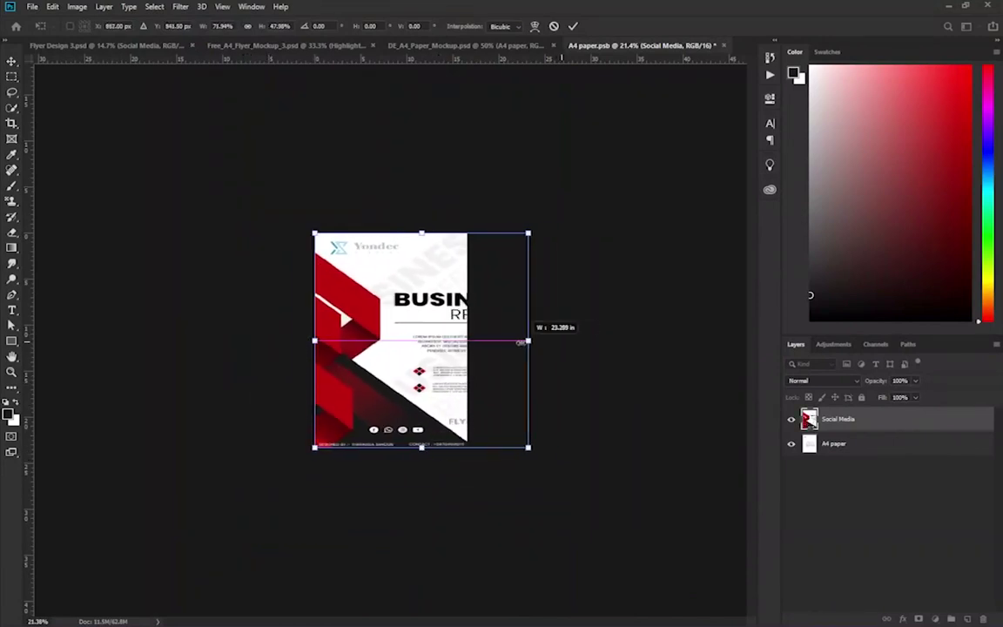
key("ctrl+s")
left_click(455, 236)
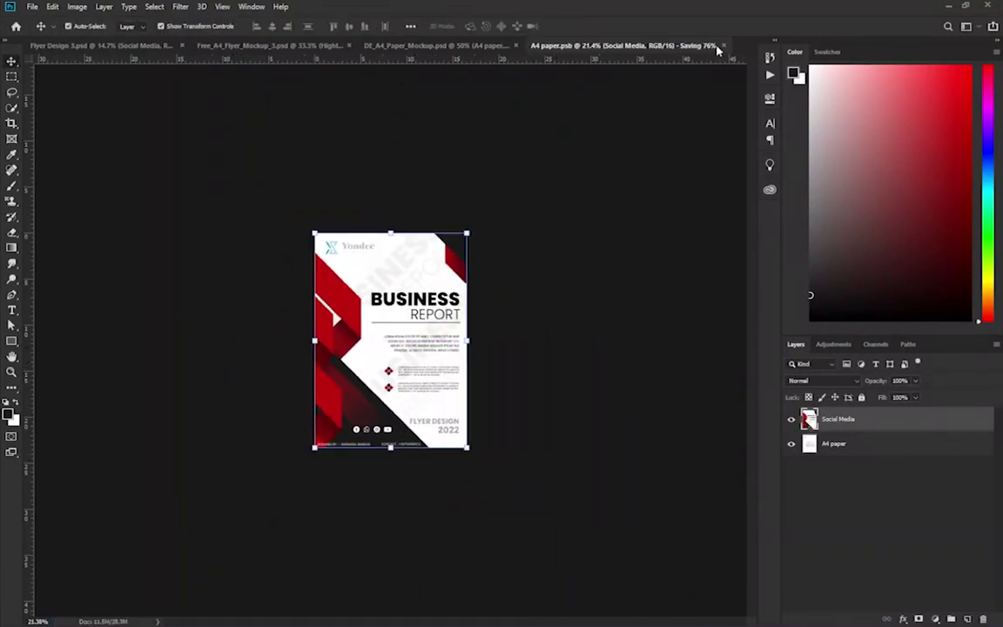
left_click(724, 45)
Step: Back in DE_A4_Paper_Mockup, start shifting the Top wall fill hue to red
left_click(450, 45)
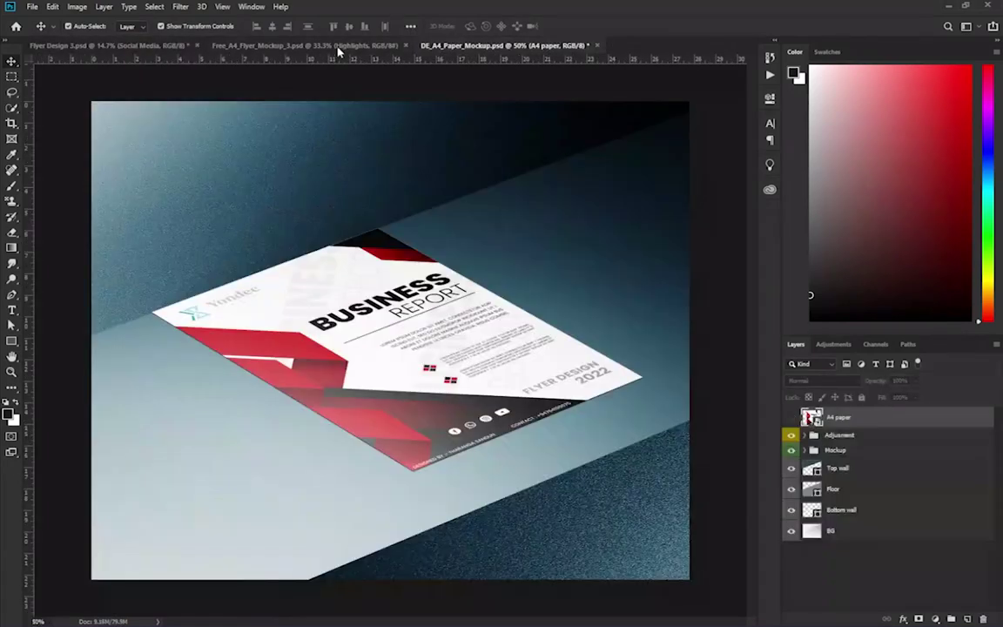
double_click(812, 467)
left_click(852, 154)
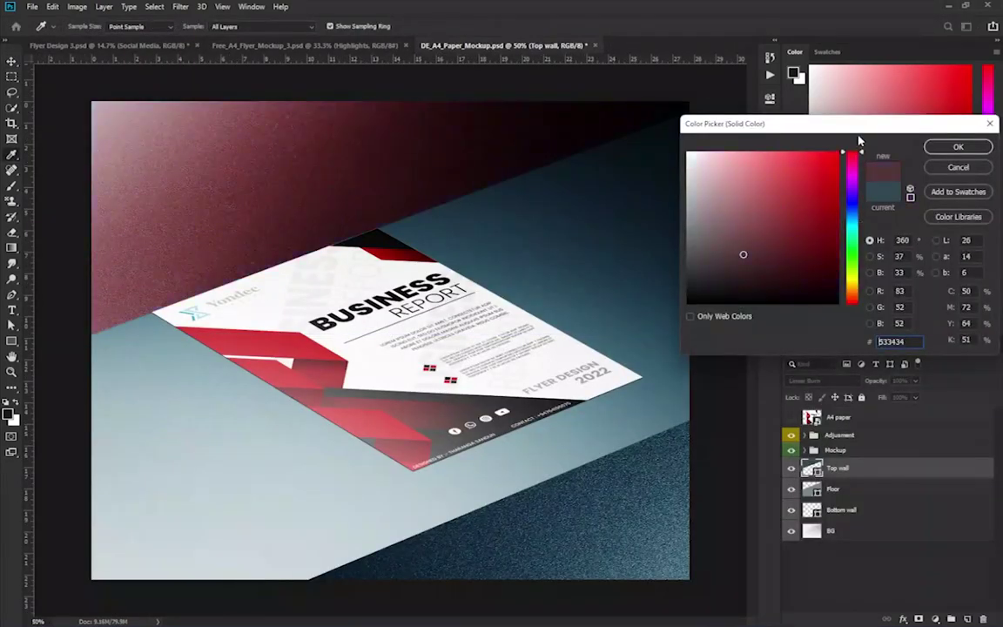
Step: Make the Top wall fill pink, lightening it from dark red
left_click(958, 148)
double_click(811, 468)
left_click_drag(744, 253, 731, 185)
left_click(957, 148)
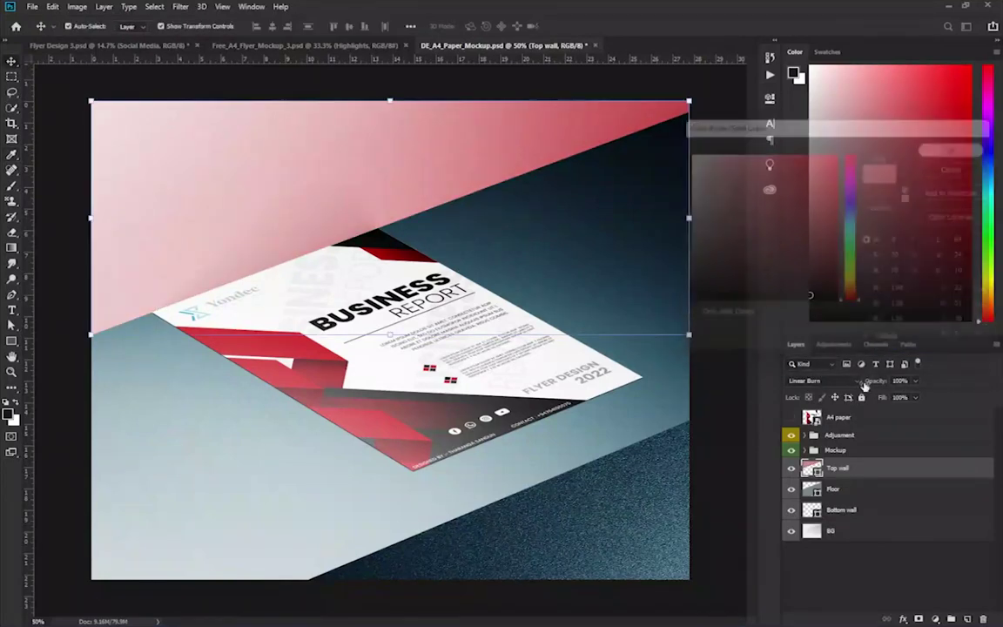
Step: Recolour the Floor fill to a pale pink
double_click(811, 488)
left_click_drag(856, 164, 855, 153)
mouse_move(711, 219)
left_mouse_down()
mouse_move(719, 179)
mouse_move(720, 196)
left_mouse_up()
left_click(984, 146)
Step: Recolour the Bottom wall fill to a stronger red
double_click(812, 509)
left_click(862, 148)
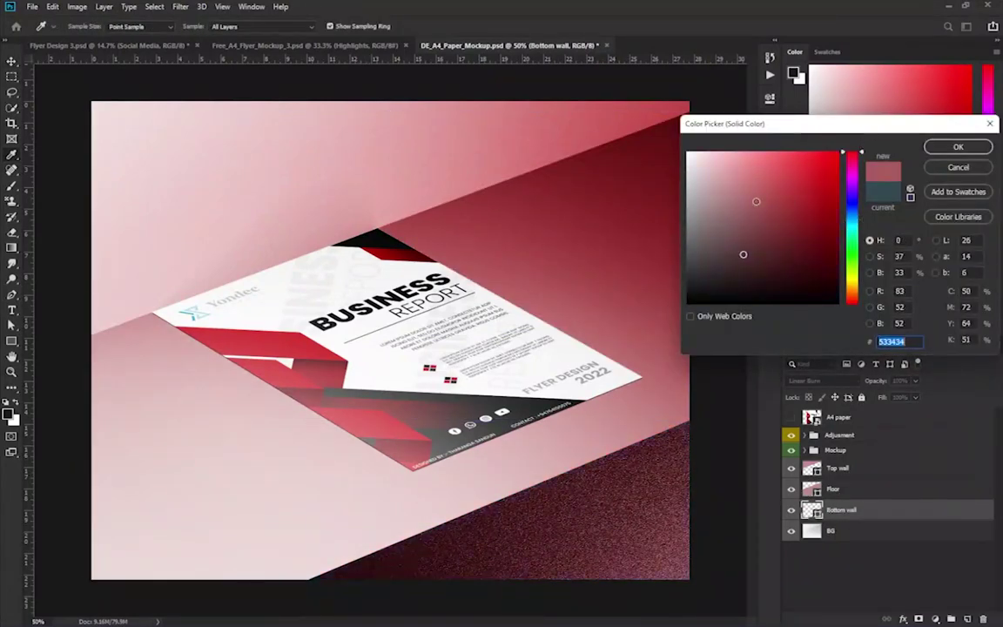
mouse_move(755, 201)
left_mouse_down()
mouse_move(768, 220)
mouse_move(712, 165)
mouse_move(737, 215)
left_mouse_up()
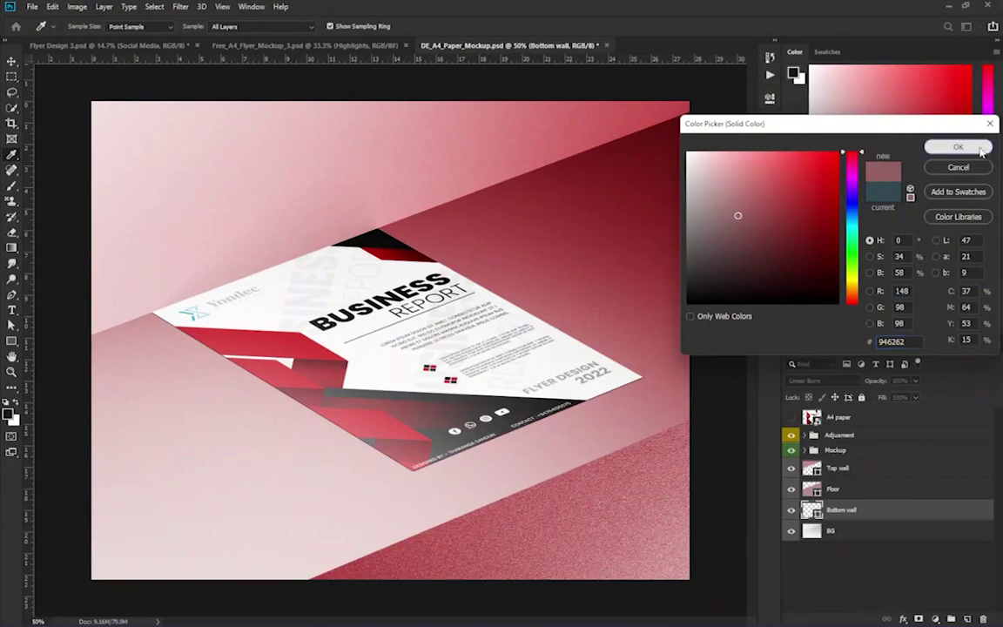
left_click(979, 148)
Step: Recheck the Top wall colour, lighten the Floor pink slightly, and zoom out
left_click(837, 467)
double_click(811, 467)
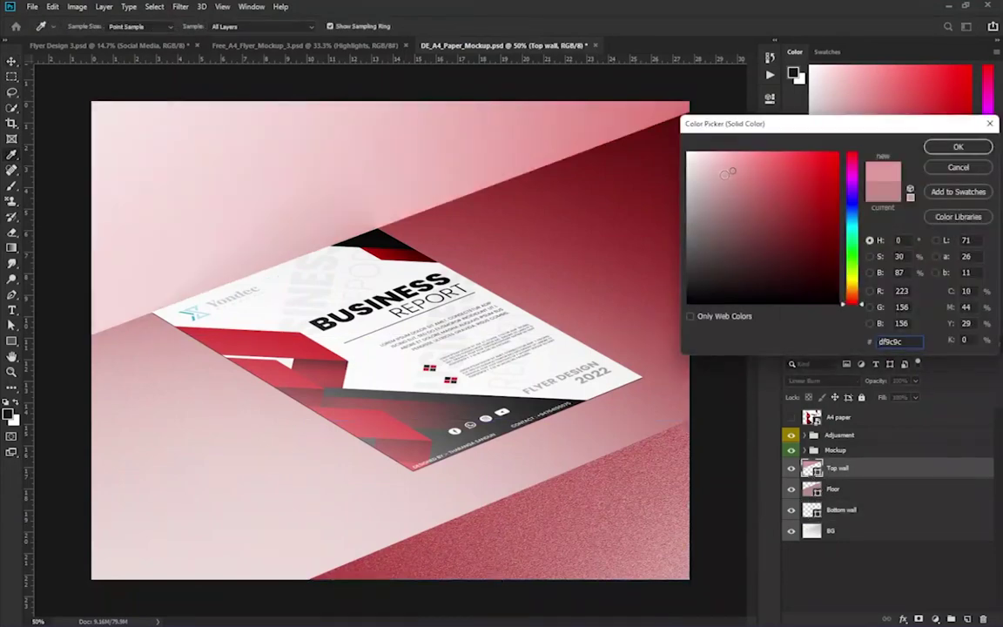
left_click(957, 147)
left_click(833, 489)
double_click(811, 488)
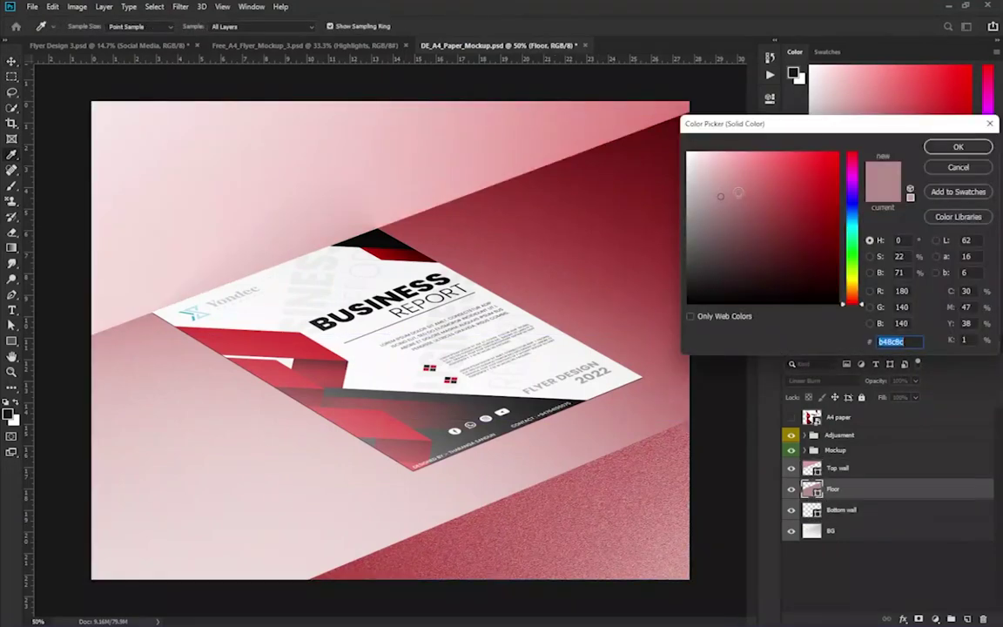
left_click_drag(729, 183, 726, 181)
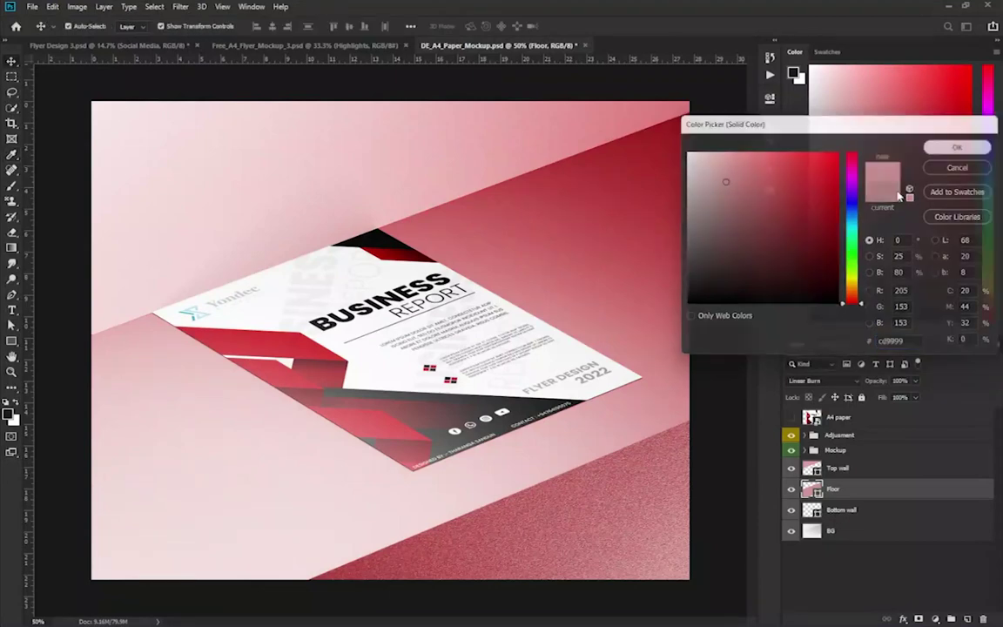
left_click(958, 146)
key("v")
scroll(640, 320, "down", 3)
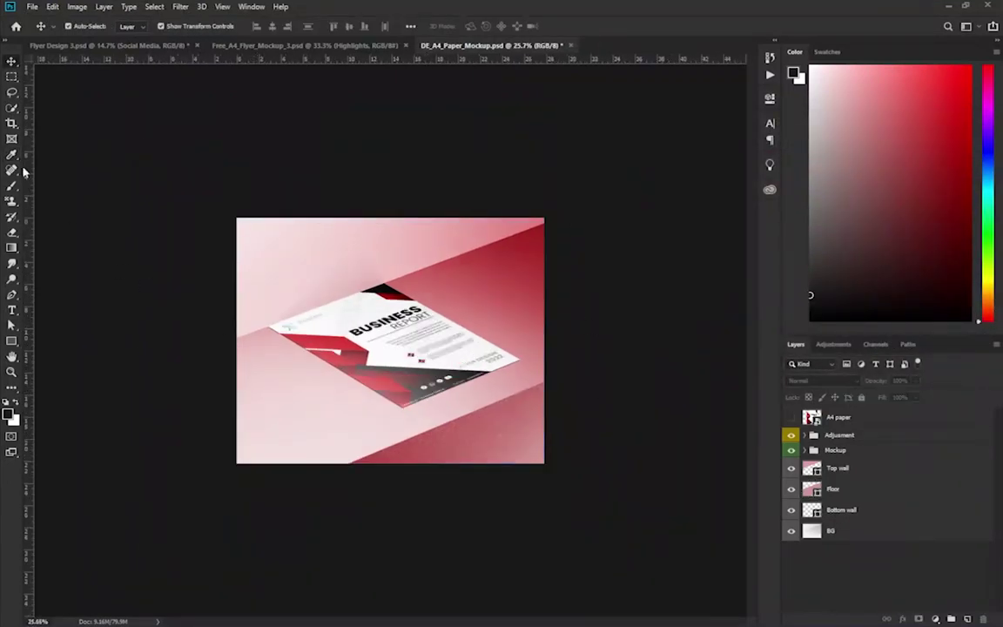
Step: Crop a little off the top and bottom of the mockup canvas
left_click(12, 123)
left_click_drag(390, 212, 390, 230)
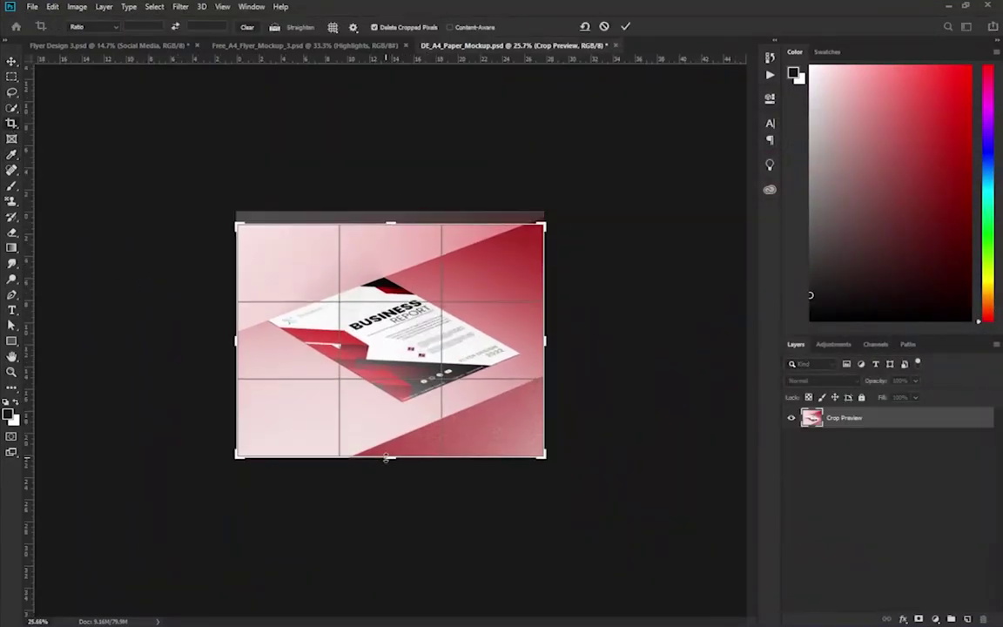
left_click_drag(390, 464, 389, 447)
scroll(324, 413, "up", 3)
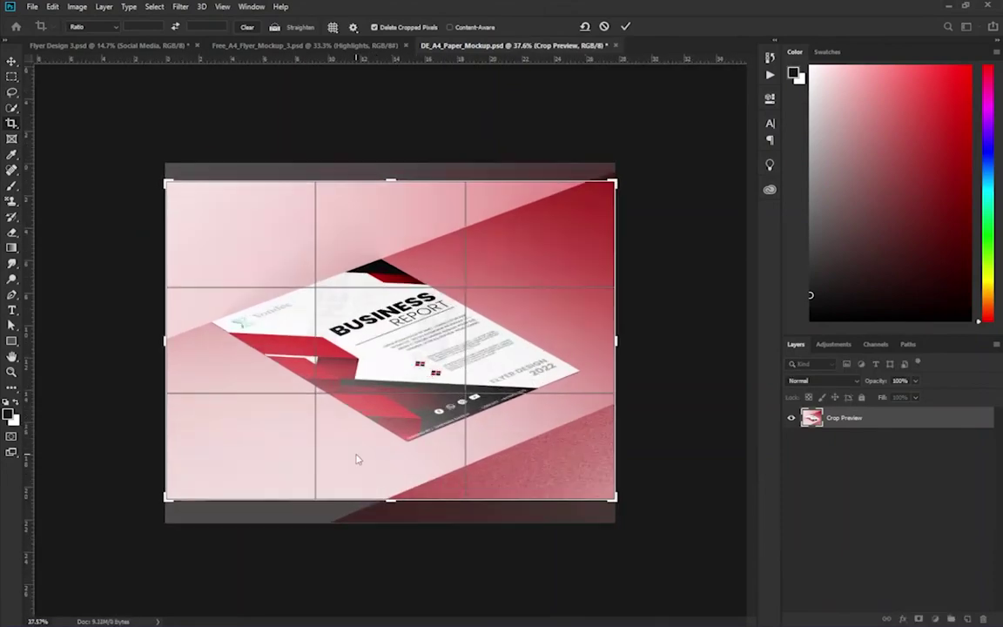
left_click(11, 61)
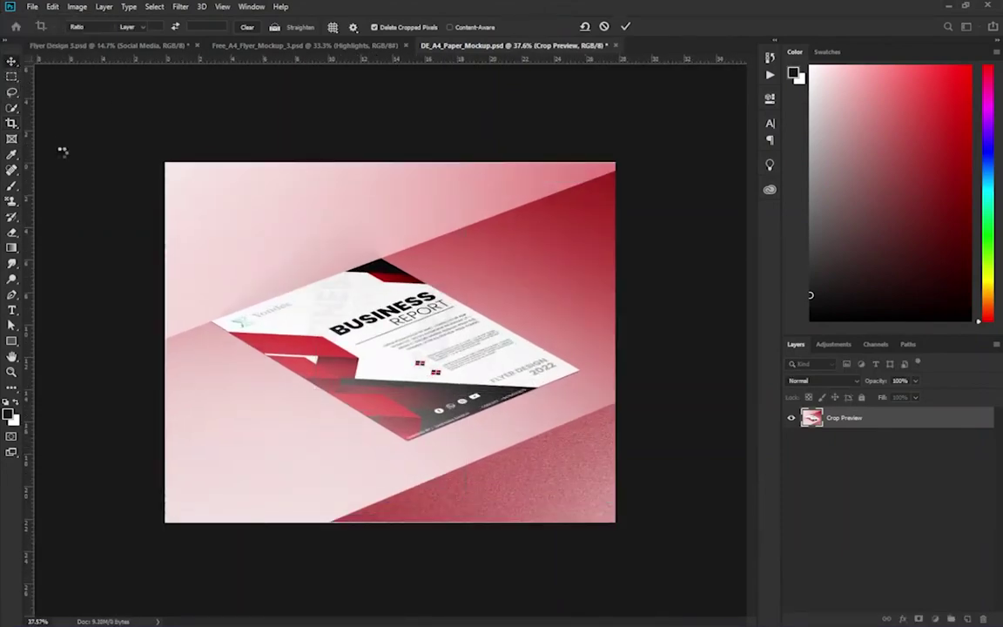
Step: In Save As, browse to Projects (D:) > Photoshop > Flyer Design > 0003
left_click(32, 7)
left_click(52, 128)
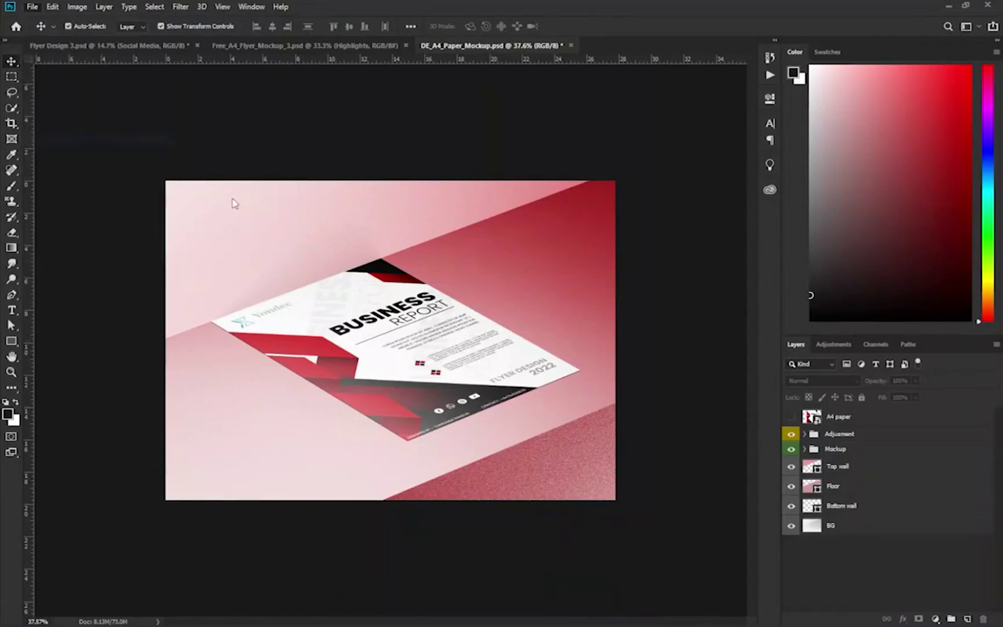
left_click(58, 156)
double_click(148, 138)
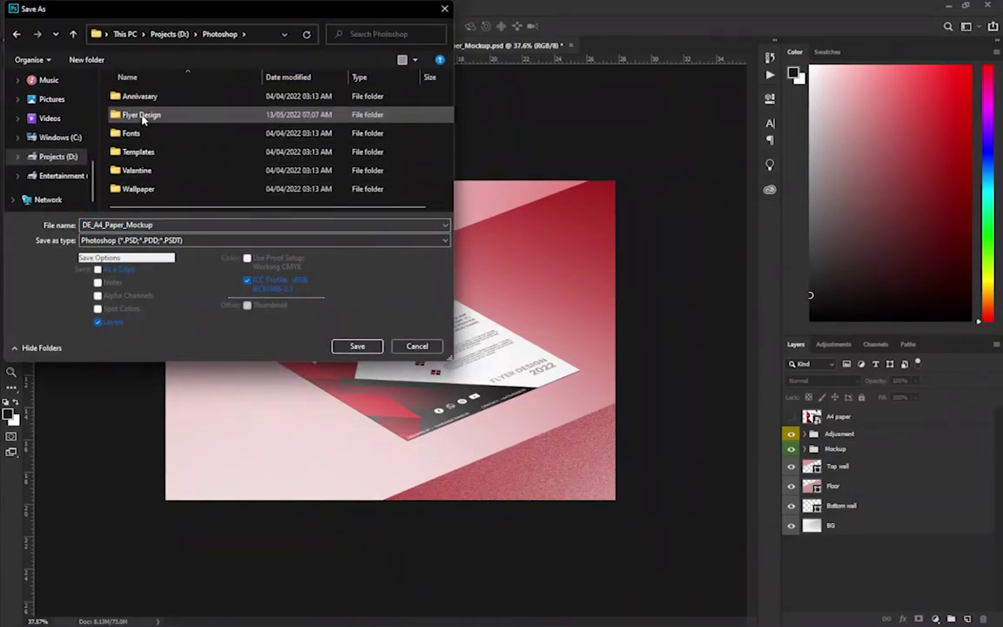
double_click(144, 115)
double_click(131, 134)
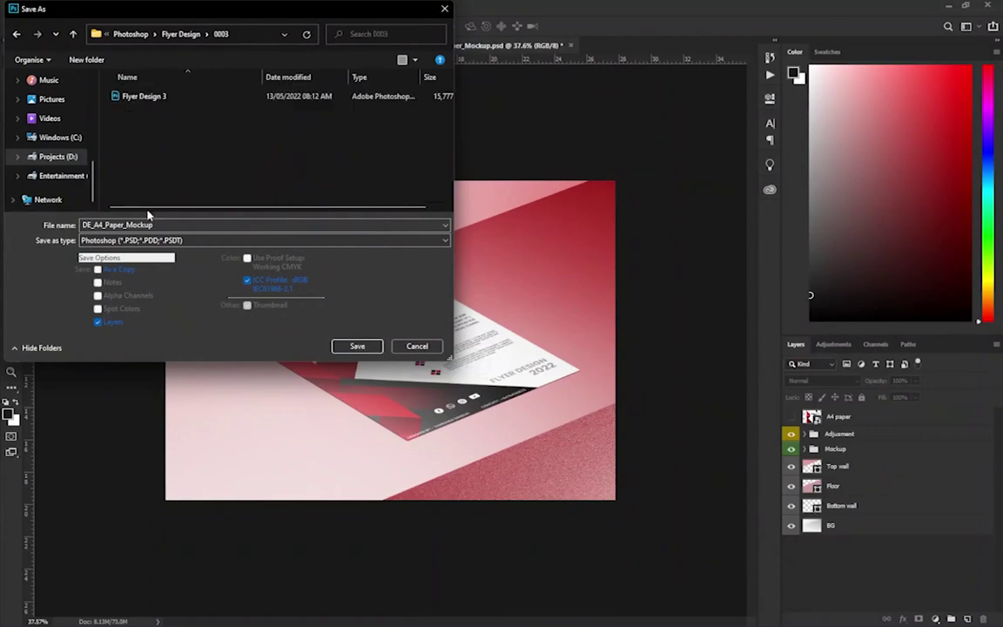
Step: Save as JPEG named Flyer Design Mockup 2, replacing the existing file
left_click(131, 240)
left_click(142, 334)
left_click(158, 133)
left_click(297, 345)
left_click(534, 261)
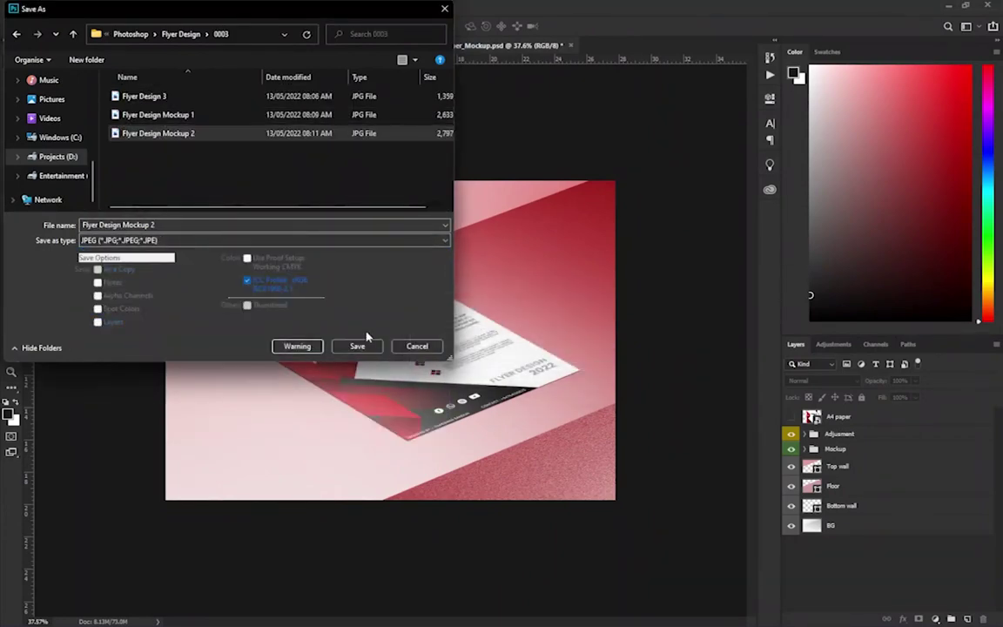
left_click(358, 345)
left_click(531, 320)
left_click(611, 148)
Step: Close DE_A4_Paper_Mockup without saving and open Mockup_3's Design smart object
left_click(563, 45)
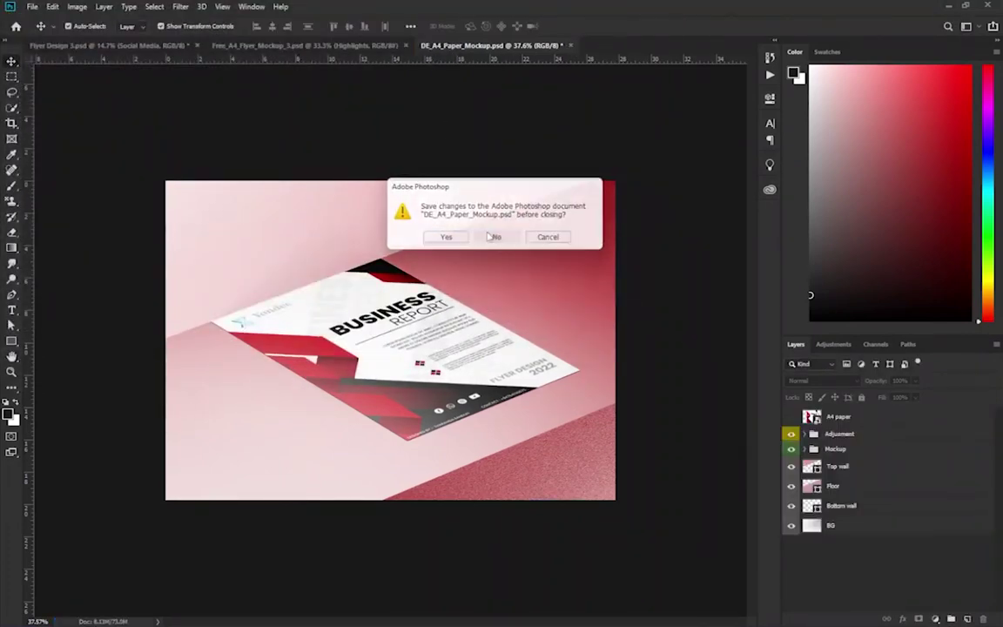
left_click(497, 235)
double_click(813, 418)
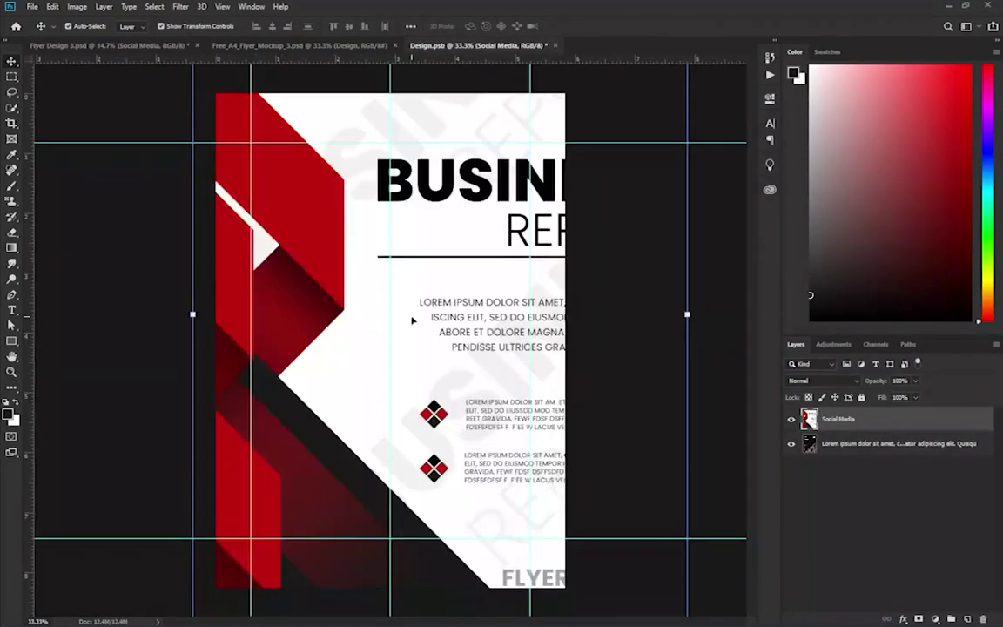
Step: Place the Business Report flyer in the Design object, resize it to fit, save and close it
left_click_drag(514, 159, 350, 355)
key("ctrl+minus")
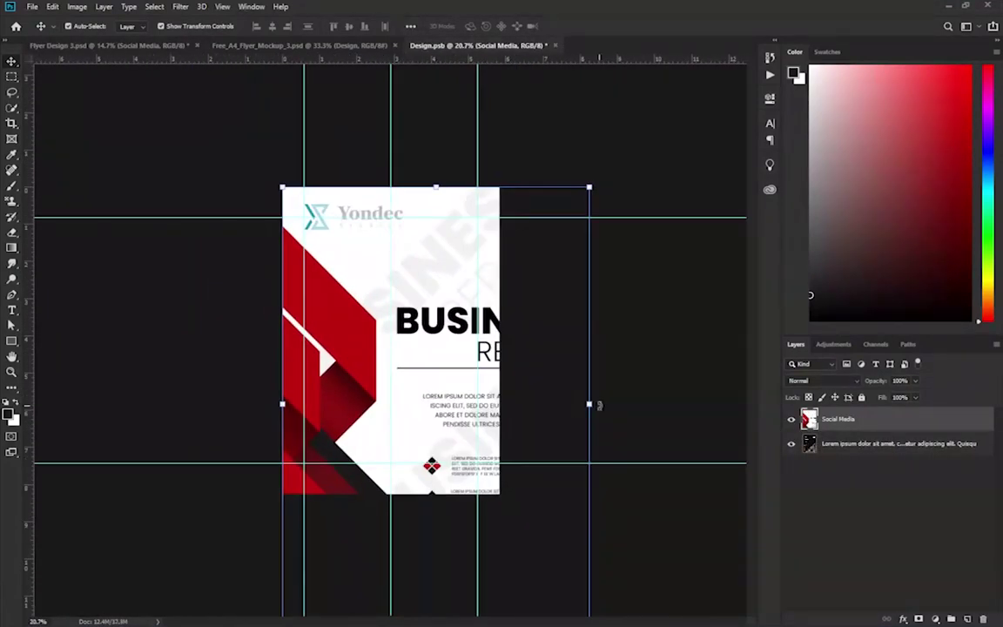
left_click_drag(560, 401, 468, 402)
key("ctrl+minus")
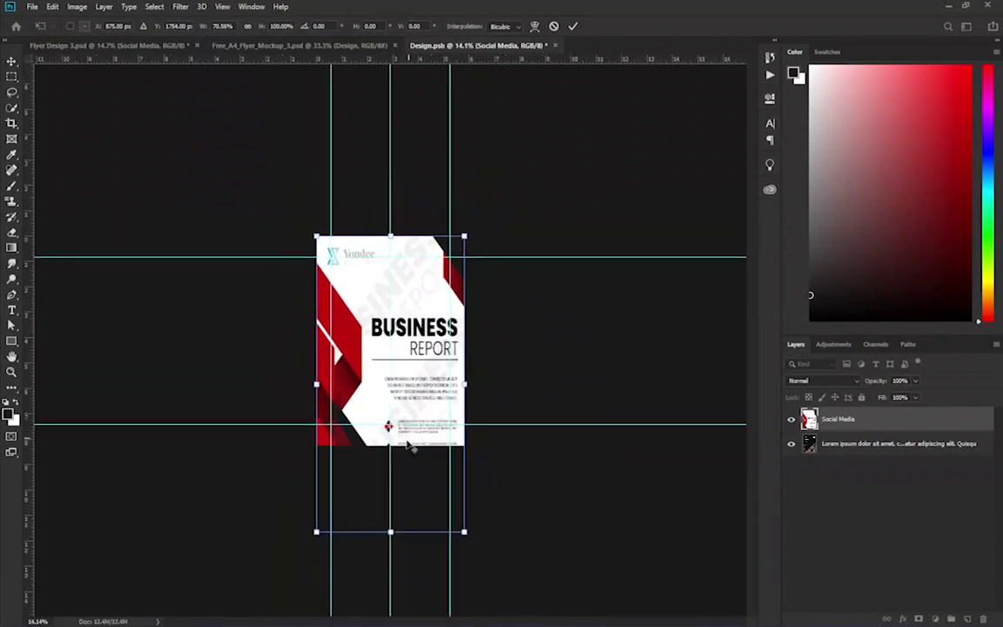
left_click_drag(390, 531, 390, 447)
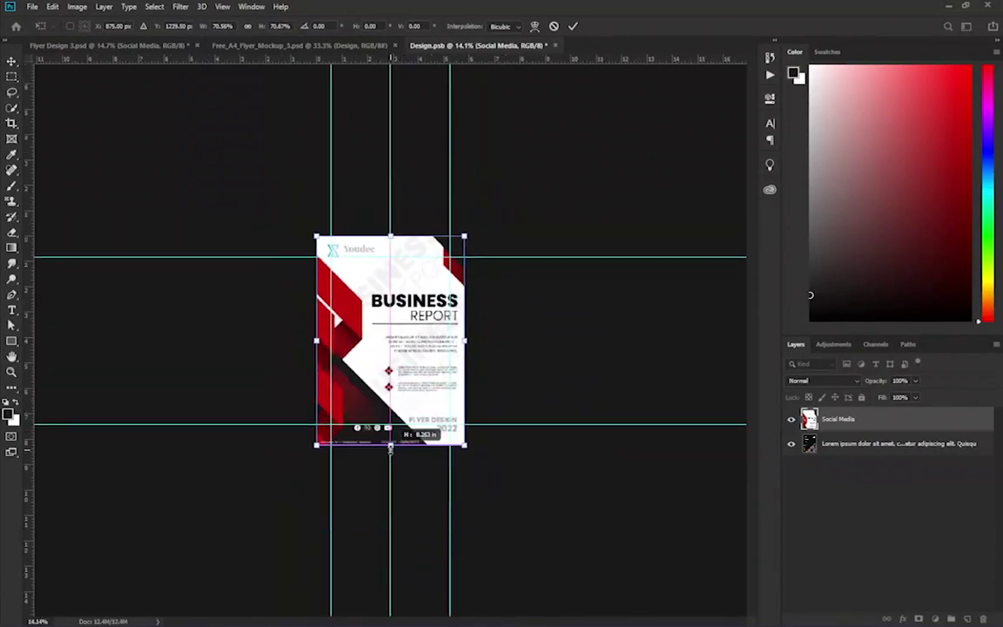
key("ctrl+s")
key("Return")
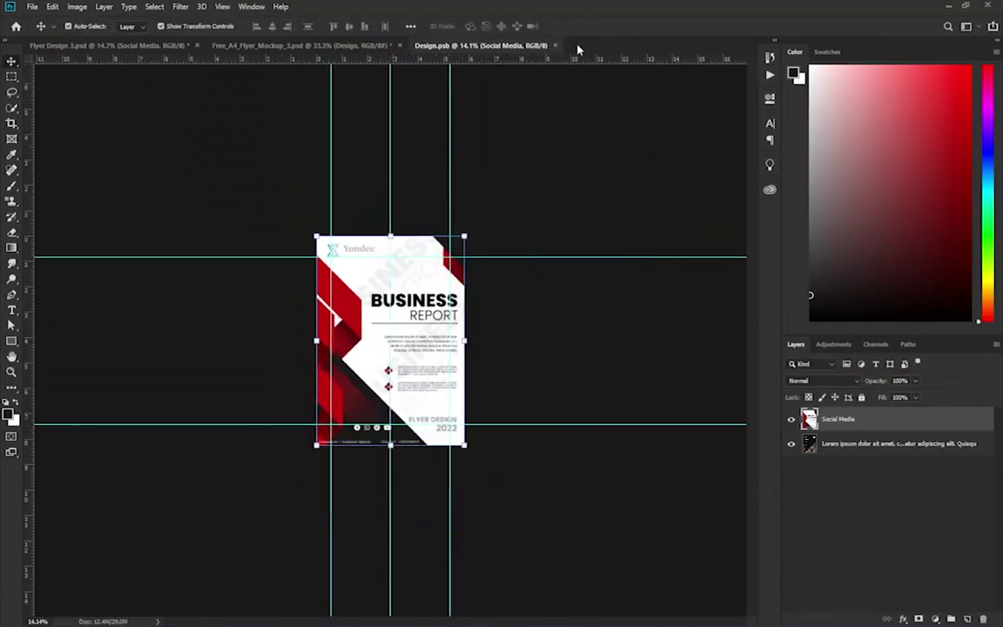
left_click(554, 45)
left_click(301, 45)
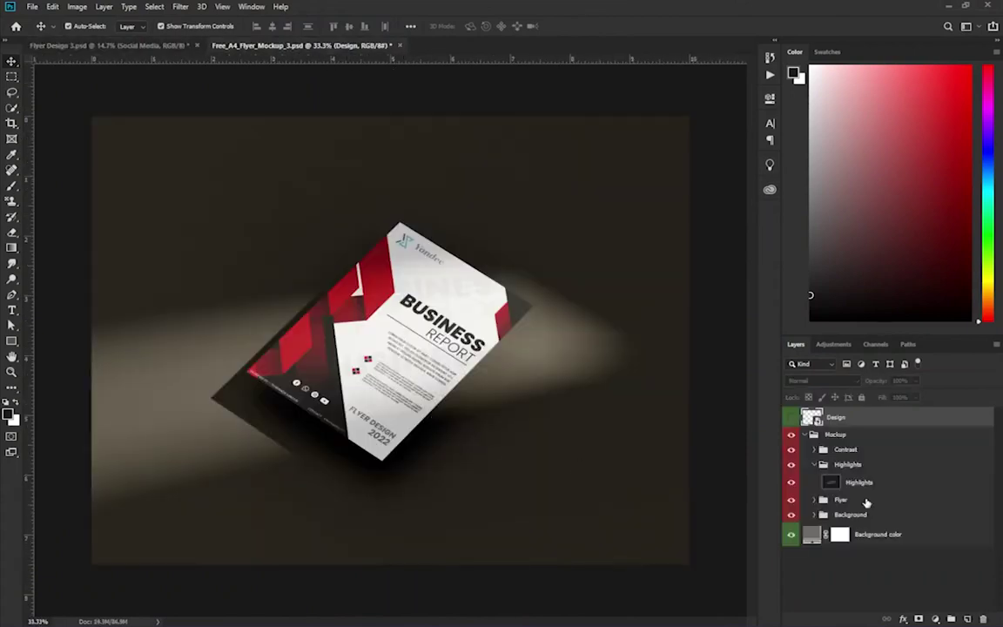
Step: Change the Background fill colour to a dark brownish maroon
double_click(813, 535)
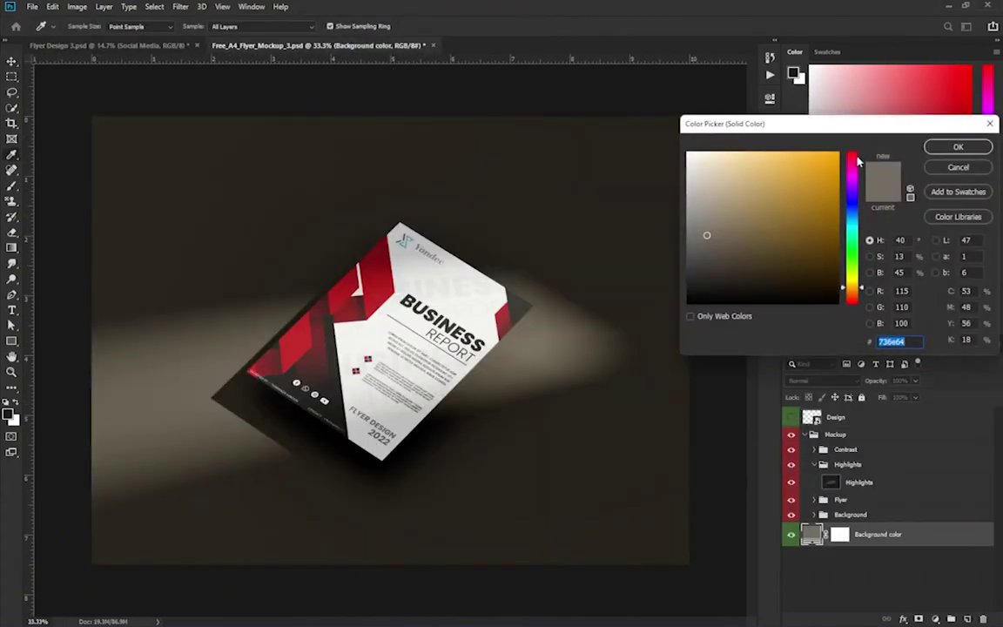
left_click_drag(859, 162, 857, 138)
left_click_drag(718, 188, 710, 153)
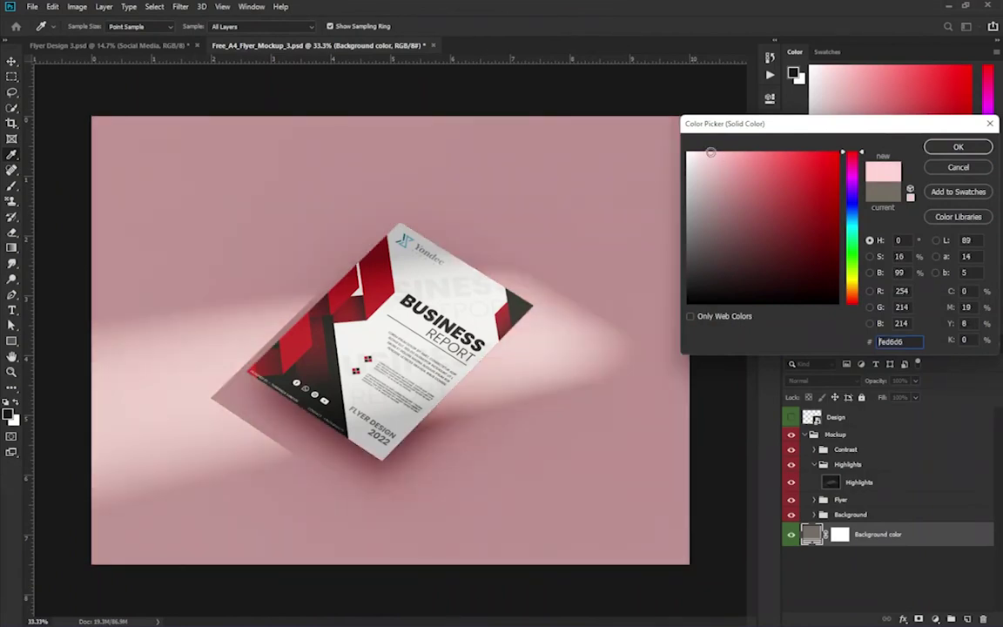
mouse_move(711, 152)
left_mouse_down()
mouse_move(712, 252)
mouse_move(713, 227)
left_mouse_up()
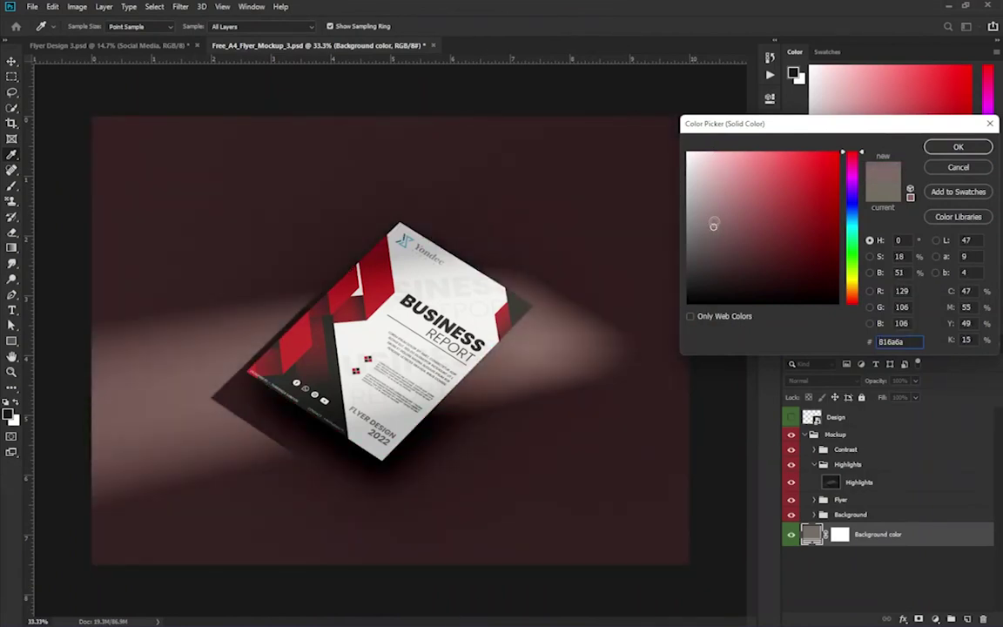
left_click(958, 147)
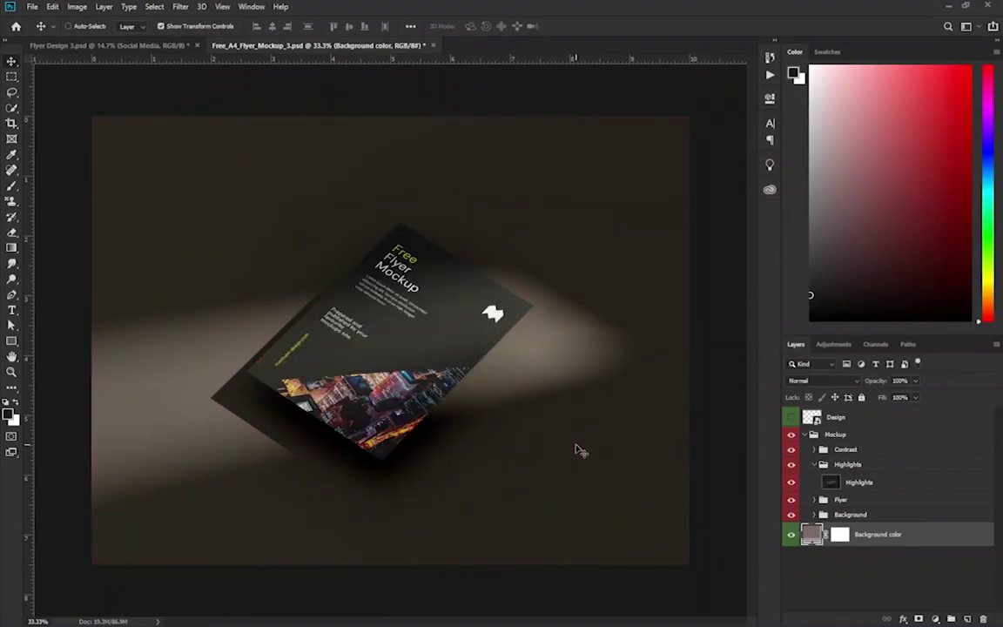
Step: Try rotating the Flyer and Background groups, then undo and cancel it
scroll(609, 496, "down", 2)
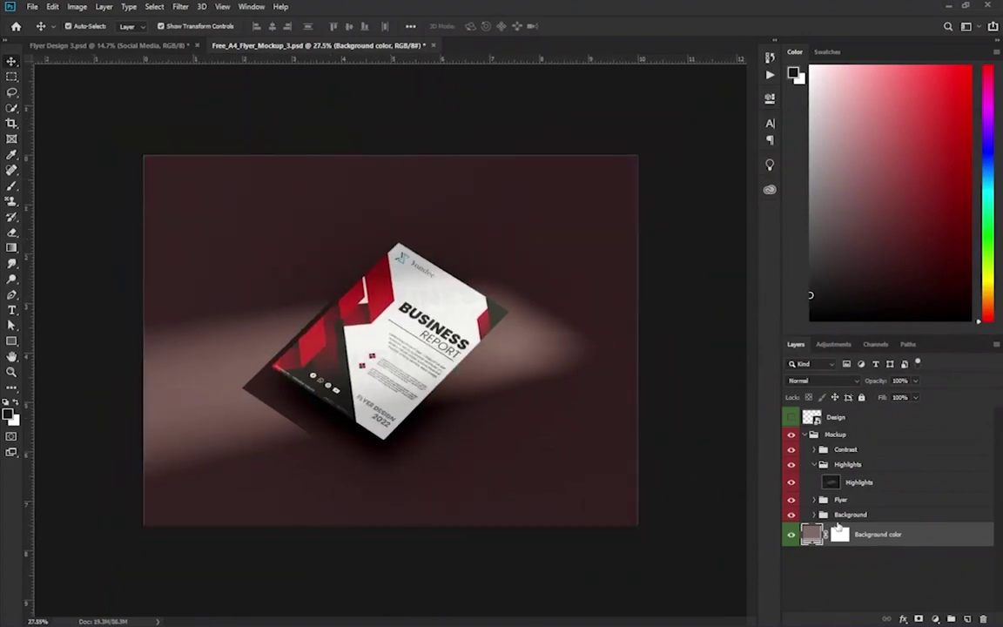
left_click(840, 503)
left_click_drag(518, 449, 528, 436)
key("ctrl+z")
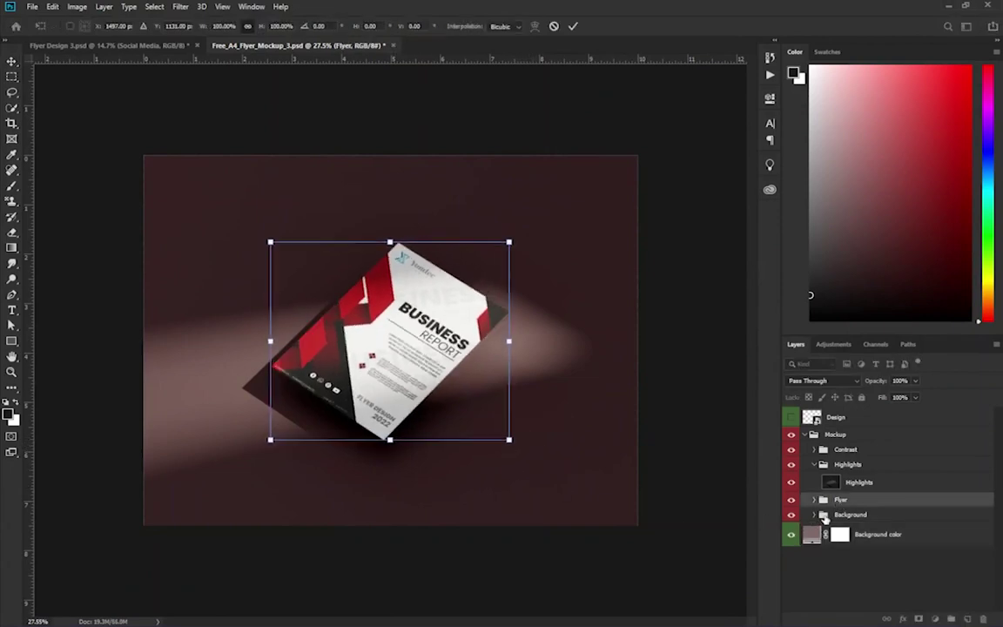
left_click(824, 515, "shift")
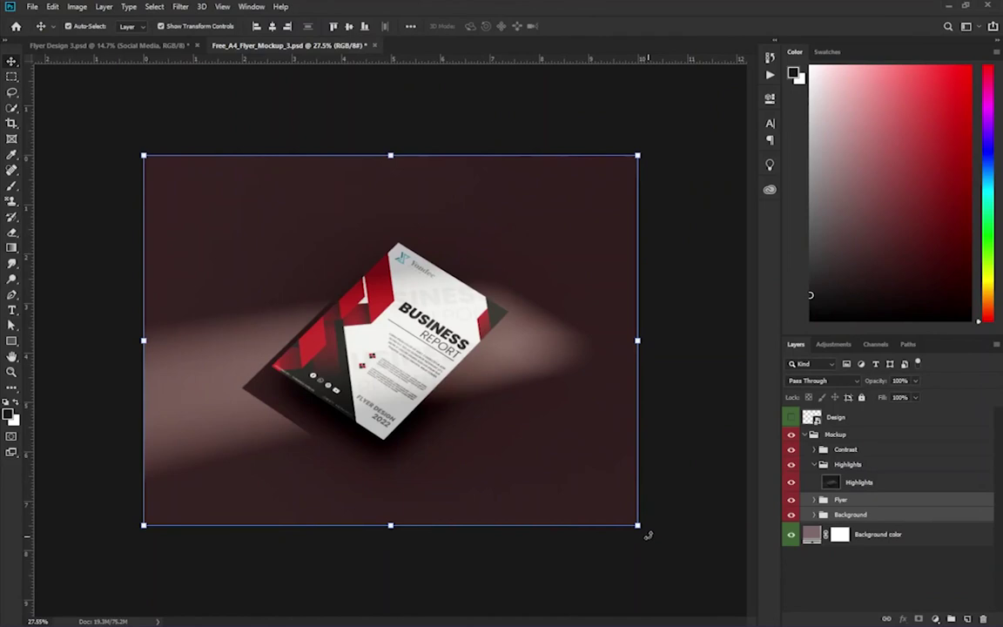
left_click_drag(648, 534, 655, 510)
key("Escape")
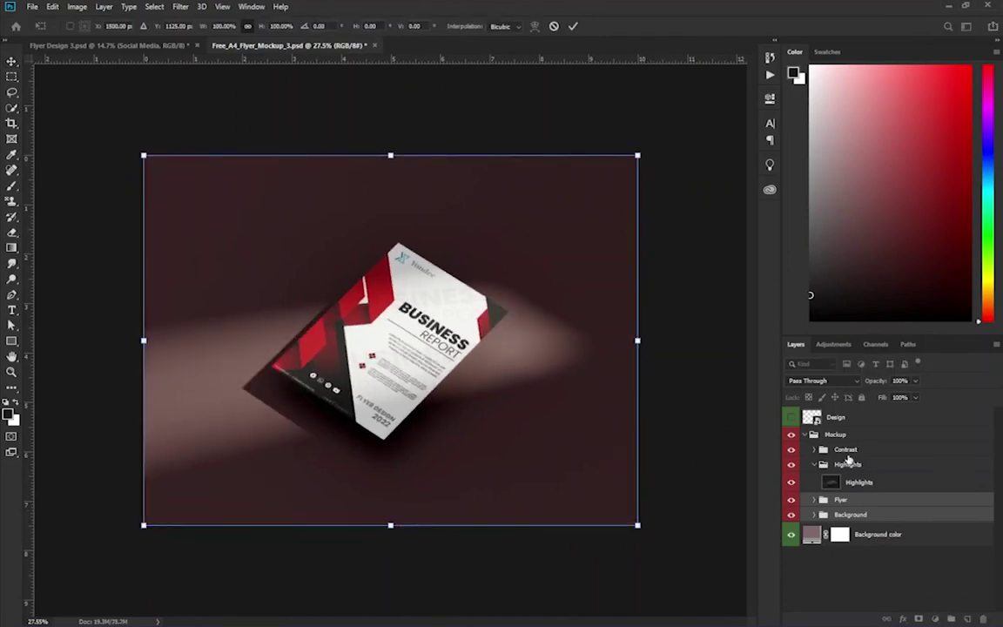
Step: Experiment with rotating and enlarging the whole Mockup group, then cancel the transform
left_click(824, 450)
left_click(809, 434)
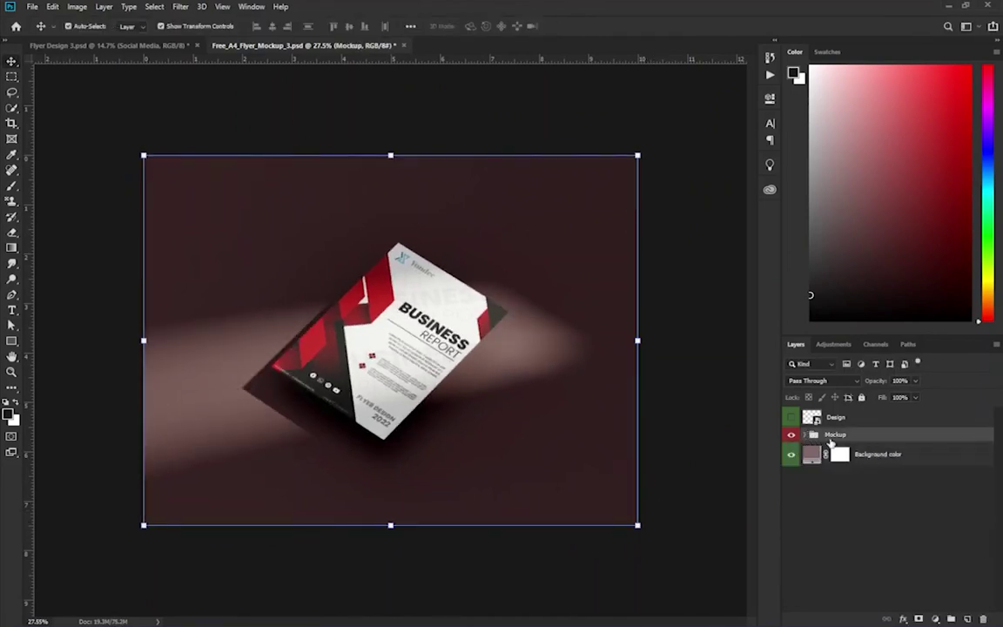
left_click_drag(658, 551, 660, 508)
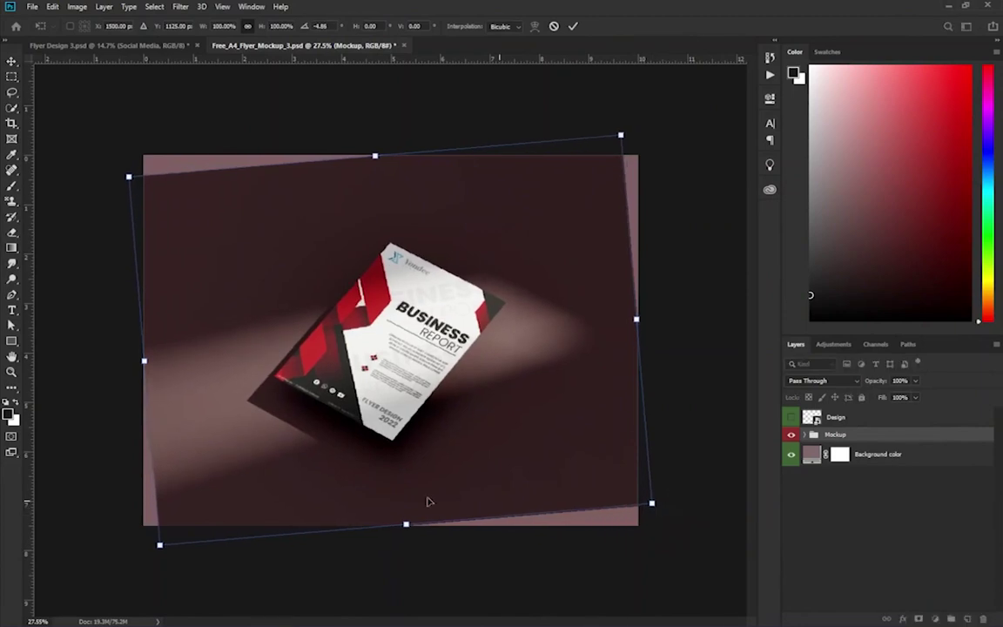
key("ctrl+minus")
left_click_drag(564, 477, 603, 477)
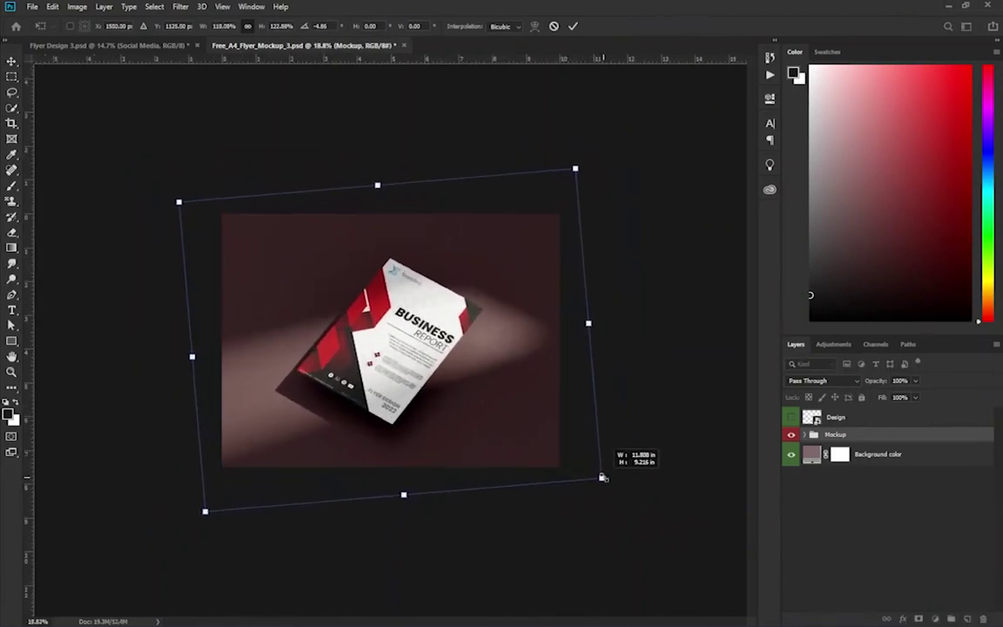
key("ctrl+plus")
left_click_drag(663, 517, 666, 505)
key("Escape")
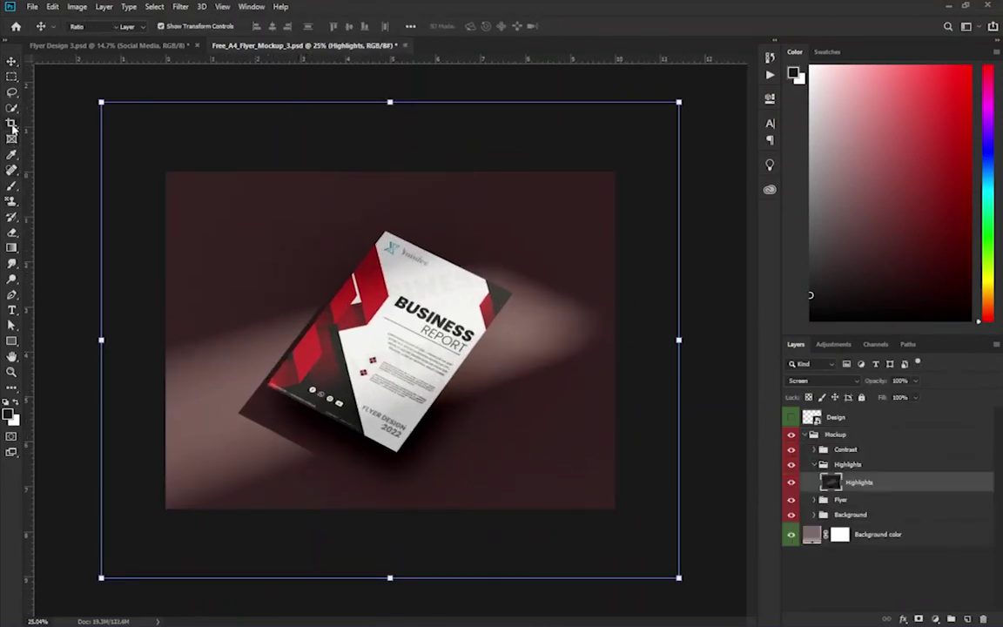
Step: Crop the canvas slightly shorter at top and bottom
left_click(12, 122)
left_click_drag(389, 174, 389, 178)
left_click_drag(390, 513, 392, 503)
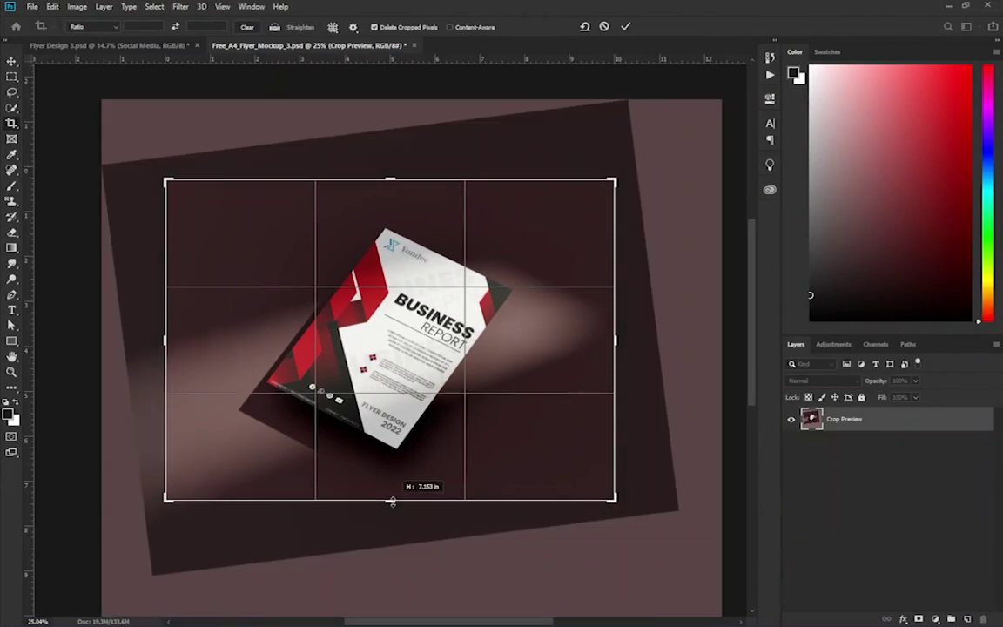
key("Return")
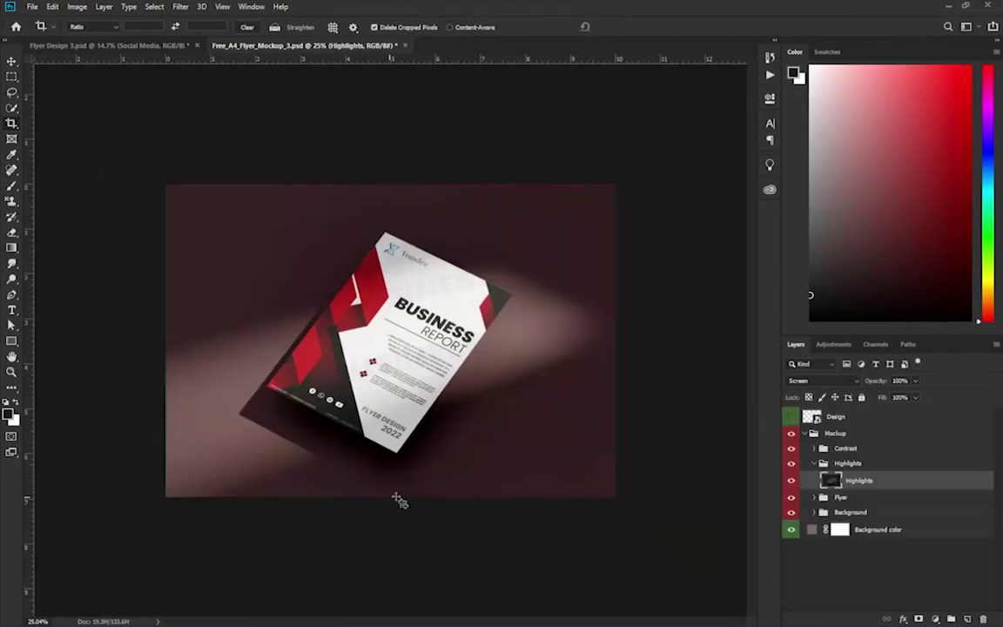
left_click(32, 6)
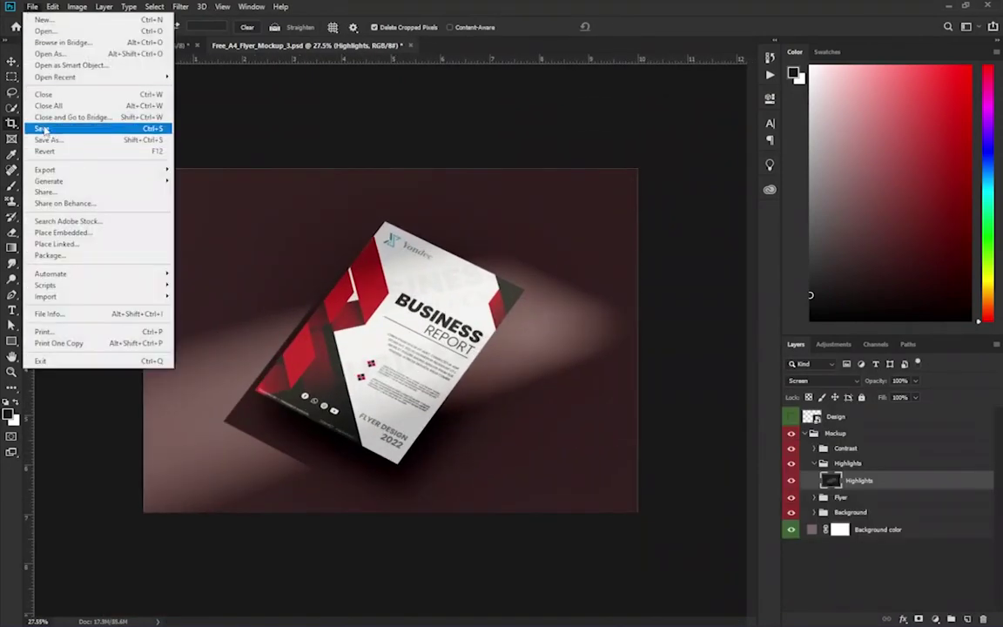
Step: In Save As, browse to Projects (D:) > Photoshop > Flyer Design > 0003
left_click(48, 140)
scroll(52, 174, "down", 3)
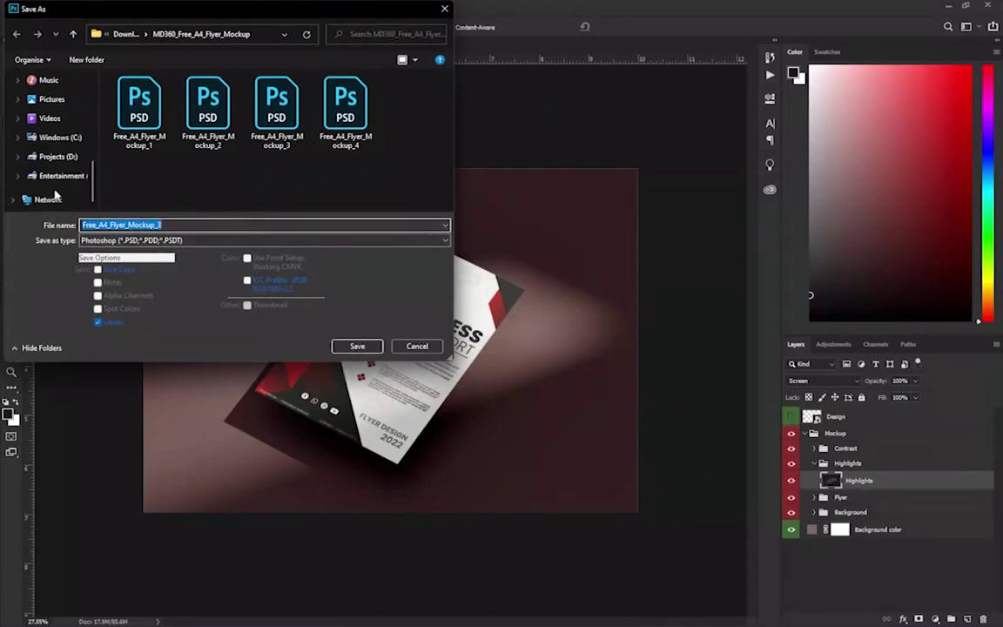
left_click(52, 156)
double_click(139, 134)
double_click(140, 114)
Step: Save as JPEG Flyer Design Mockup 1, replacing the old file, and close the mockup
left_click(156, 240)
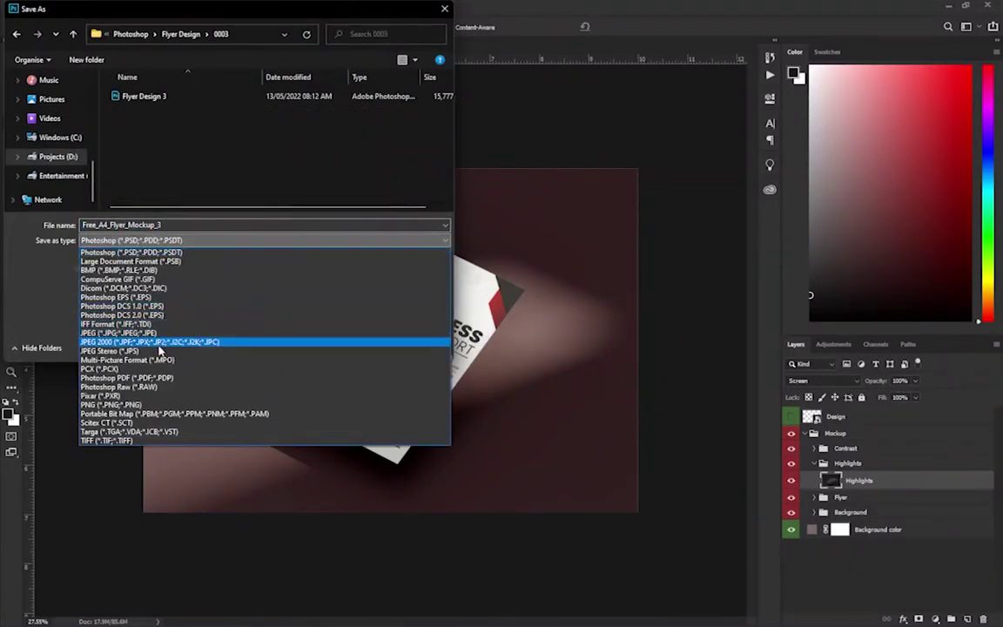
left_click(122, 332)
left_click(156, 114)
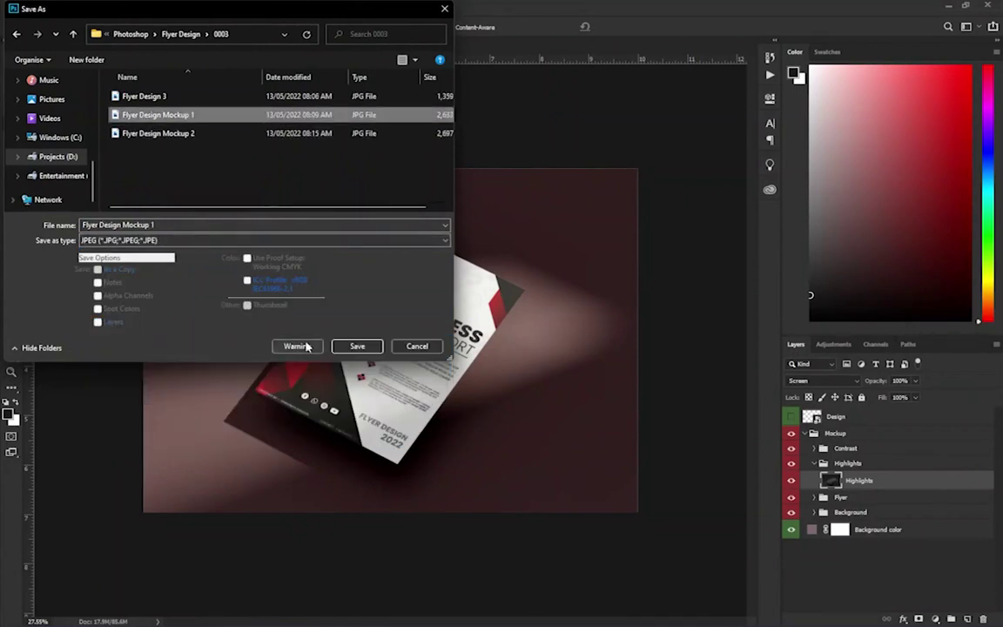
left_click(297, 347)
left_click(575, 357)
left_click(356, 346)
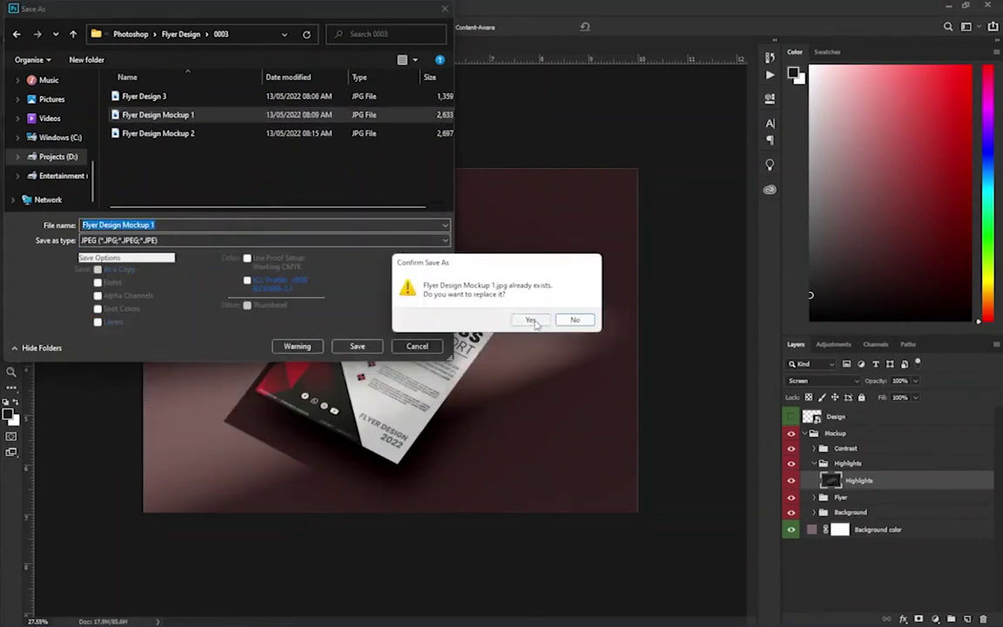
left_click(530, 320)
left_click(615, 150)
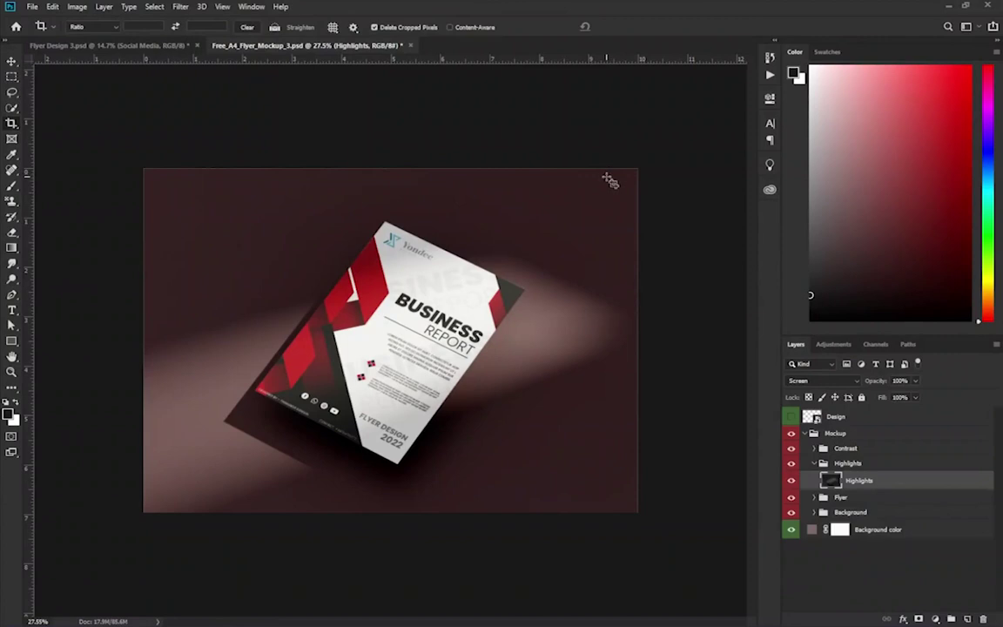
left_click(408, 45)
left_click(497, 235)
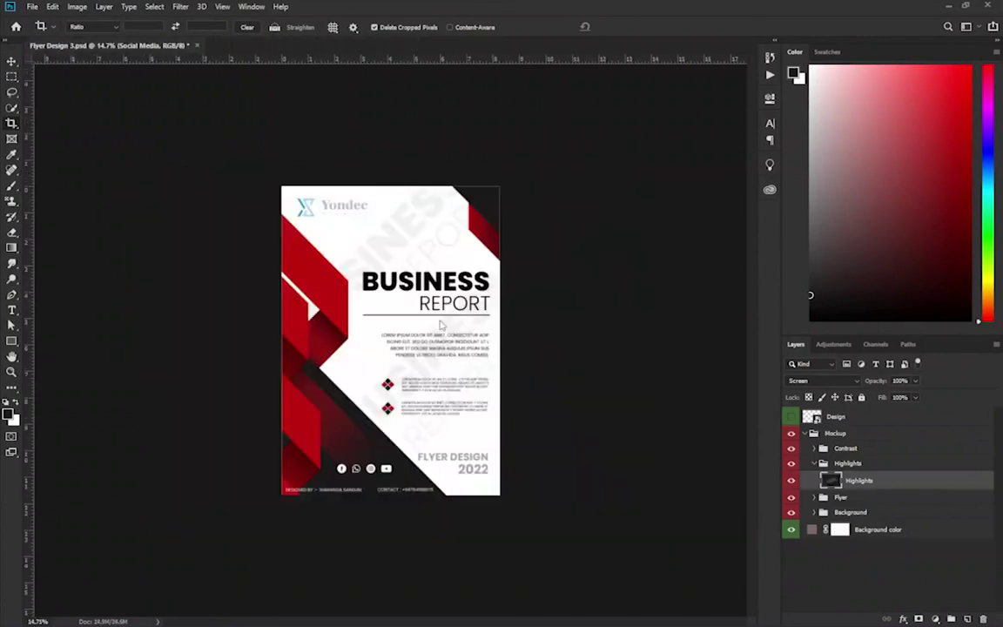
left_click(11, 62)
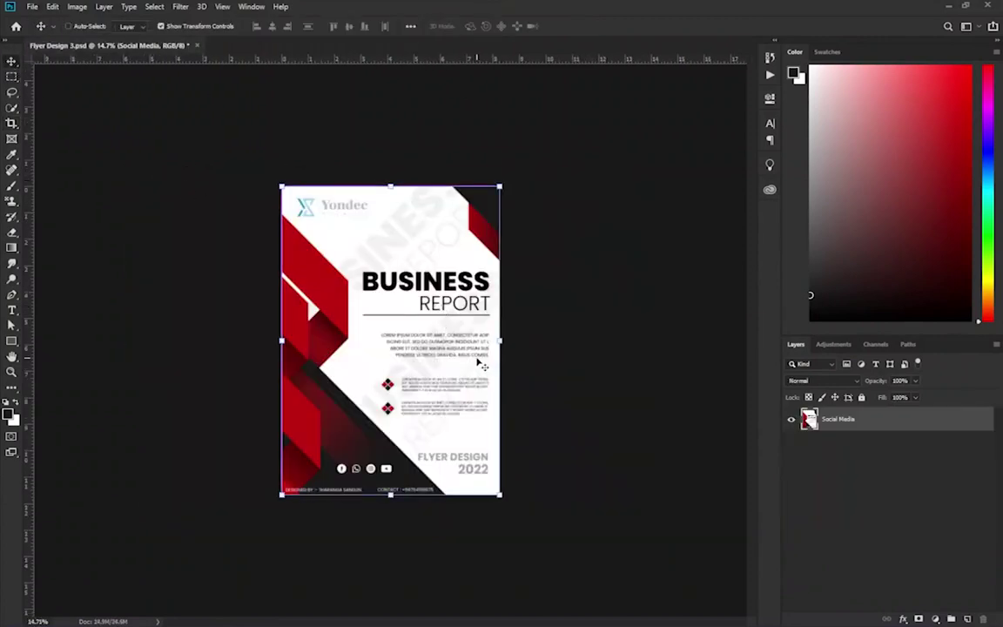
left_click(306, 346)
left_click(436, 345)
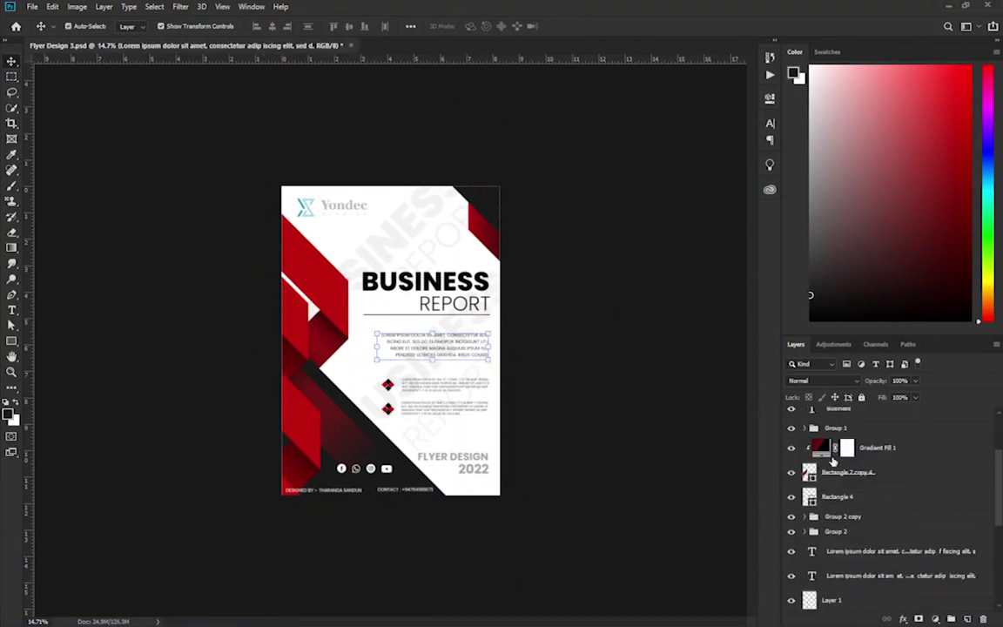
scroll(844, 503, "down", 3)
scroll(827, 540, "down", 3)
scroll(807, 479, "up", 2)
scroll(808, 466, "up", 3)
scroll(809, 453, "up", 3)
scroll(811, 440, "up", 3)
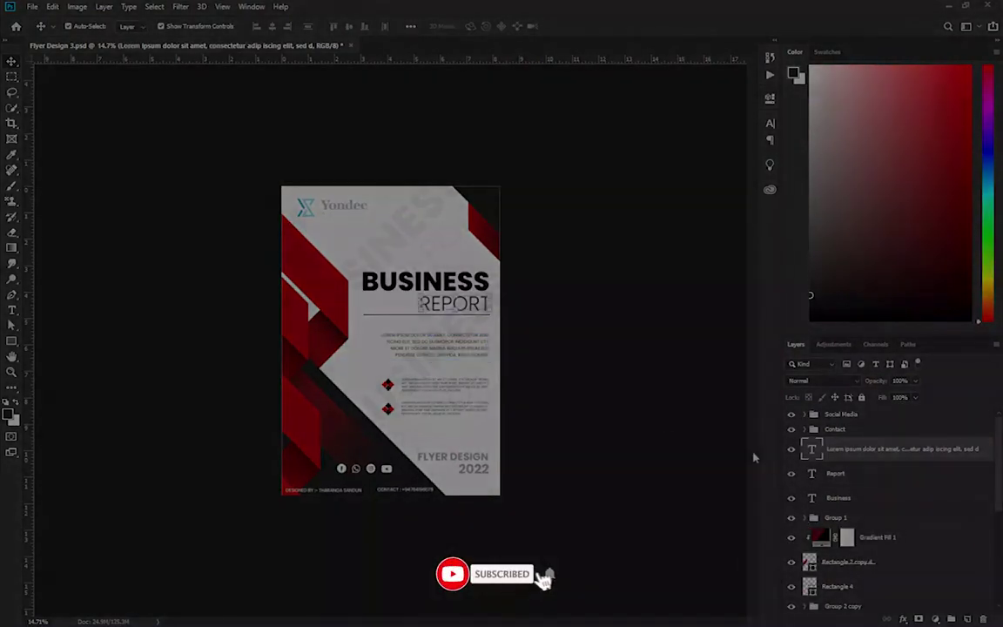
left_click(200, 220)
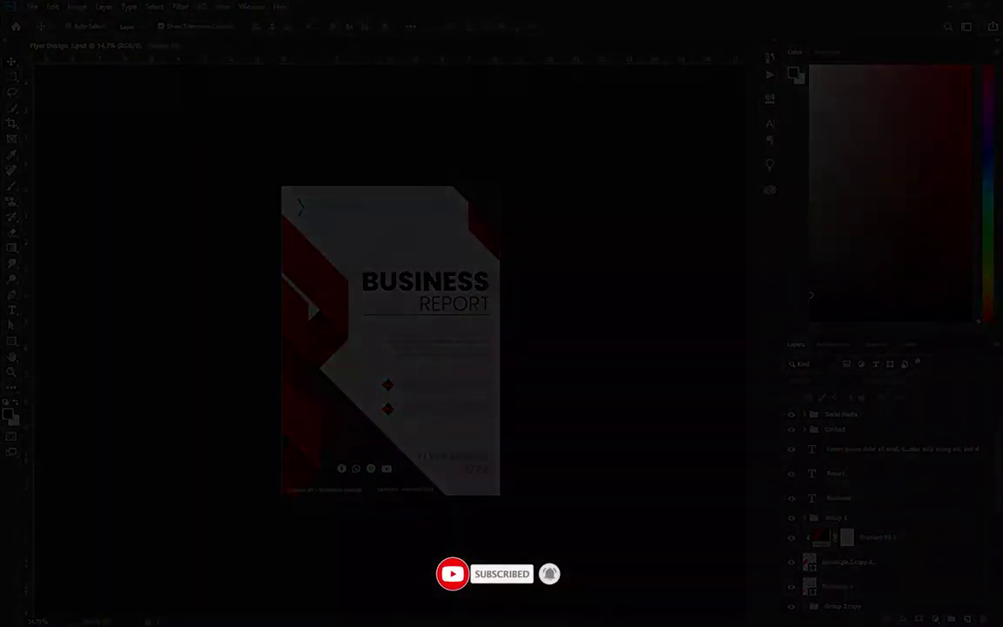